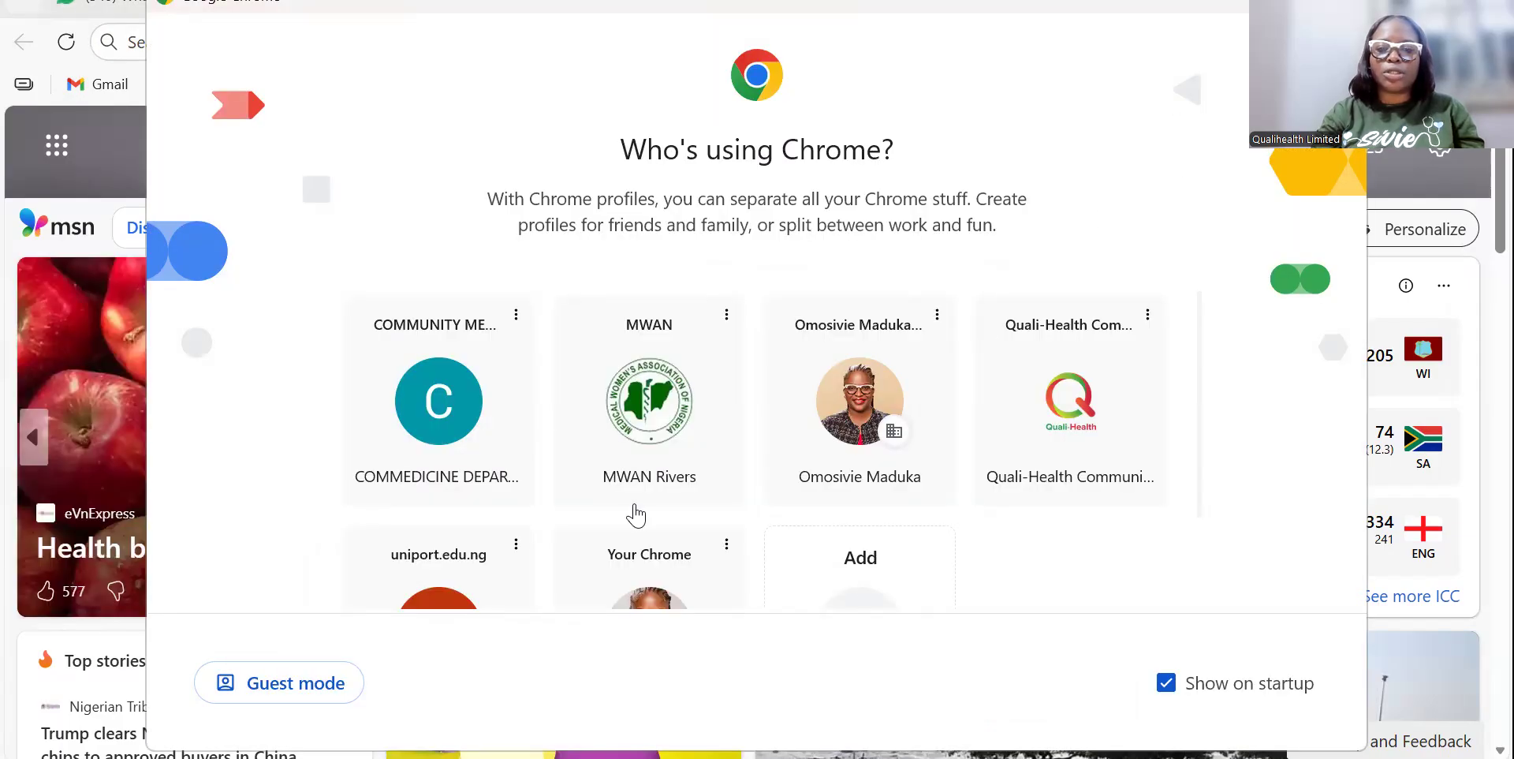
Open Chrome with the Quali-Health profile and search Google for 'gmail'.
click(1069, 411)
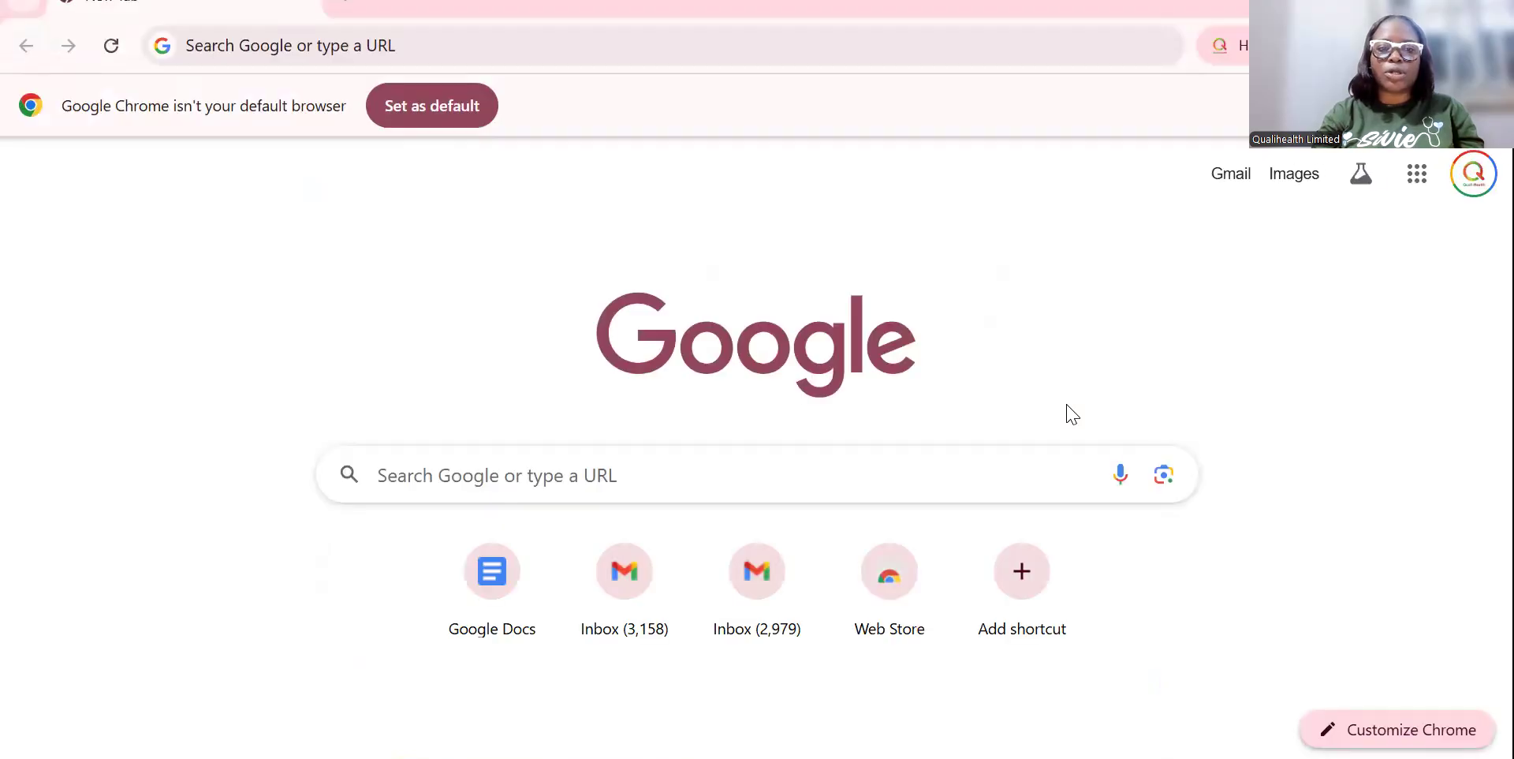
click(505, 54)
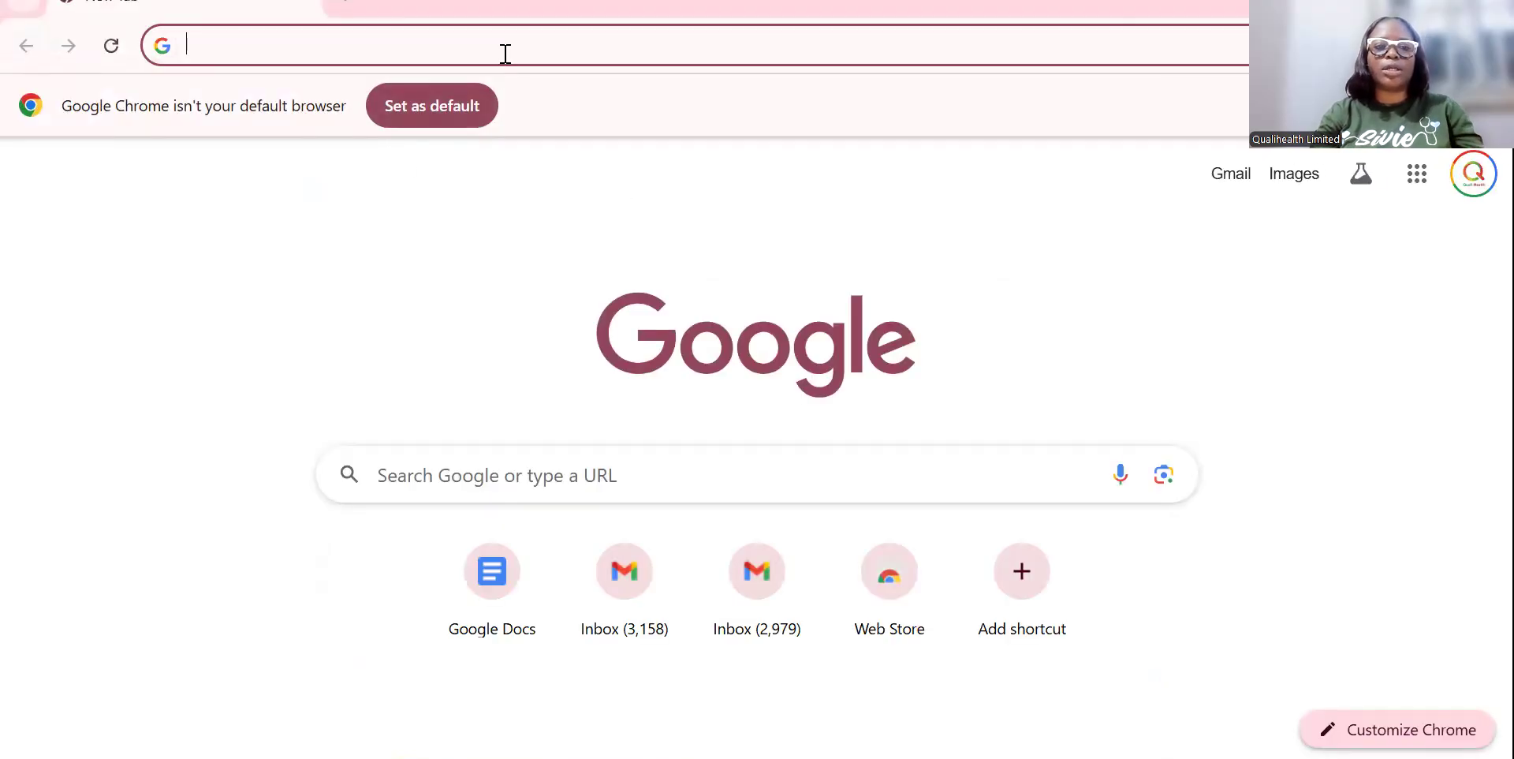
click(89, 270)
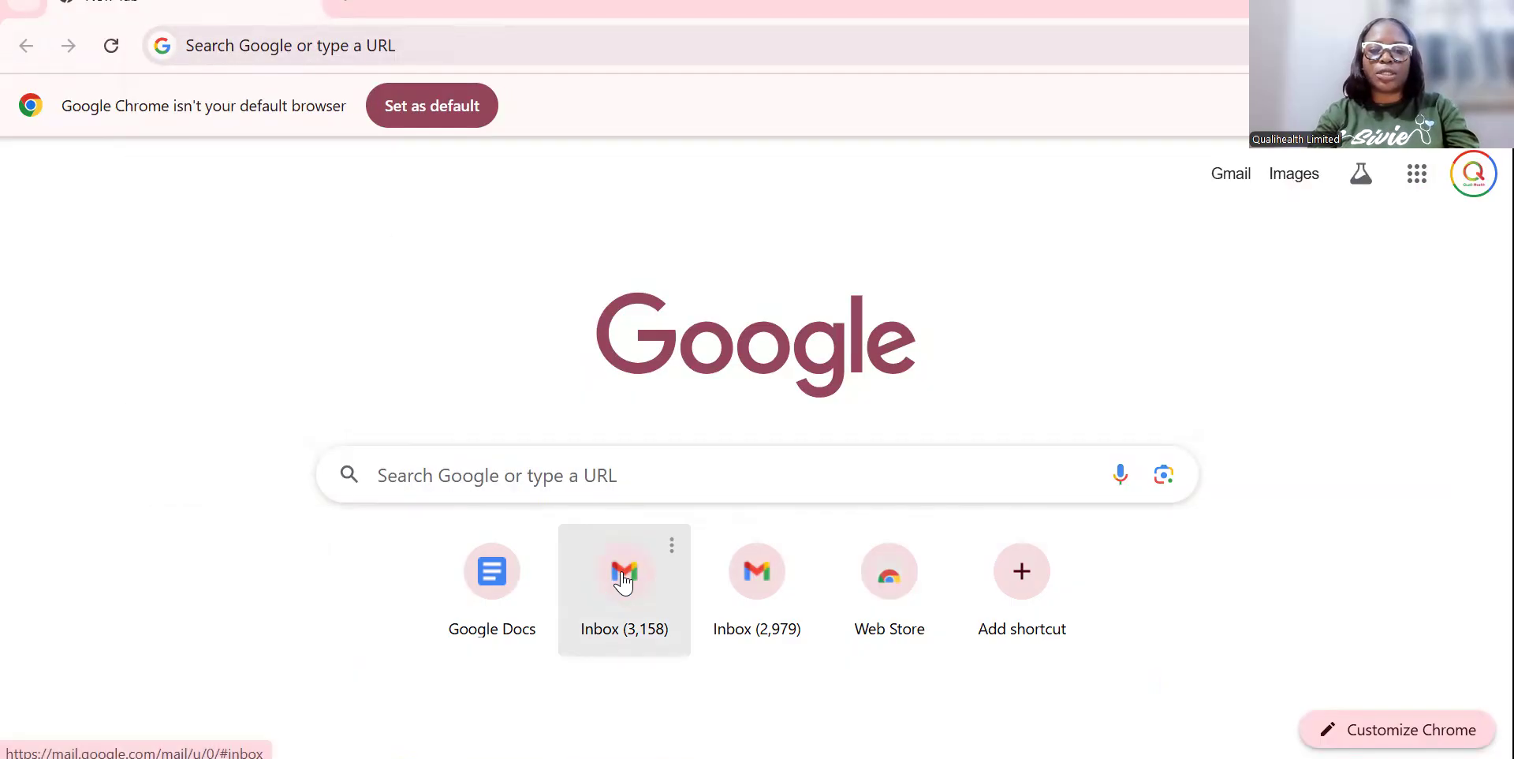
click(331, 49)
text(gmail)
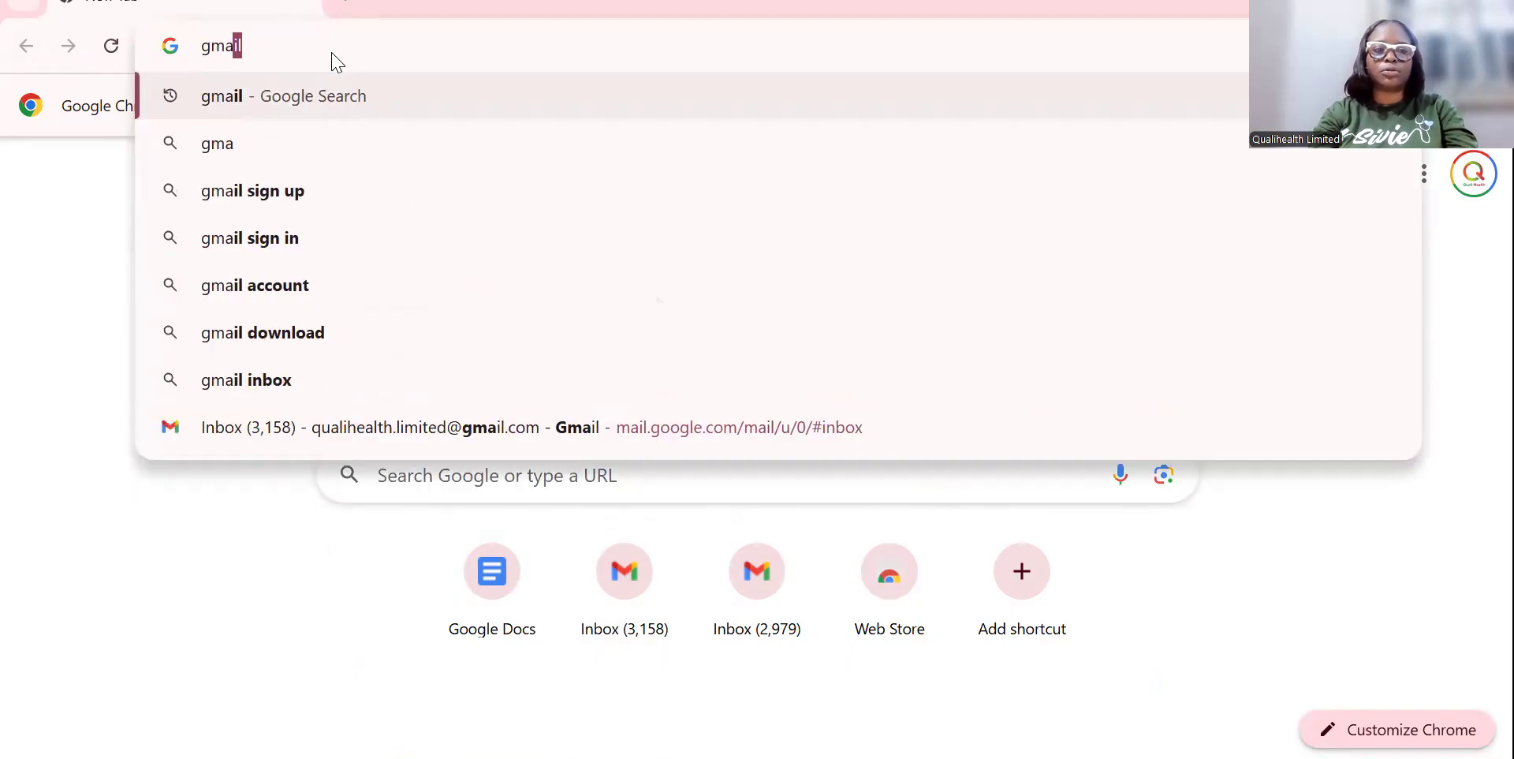
key(Return)
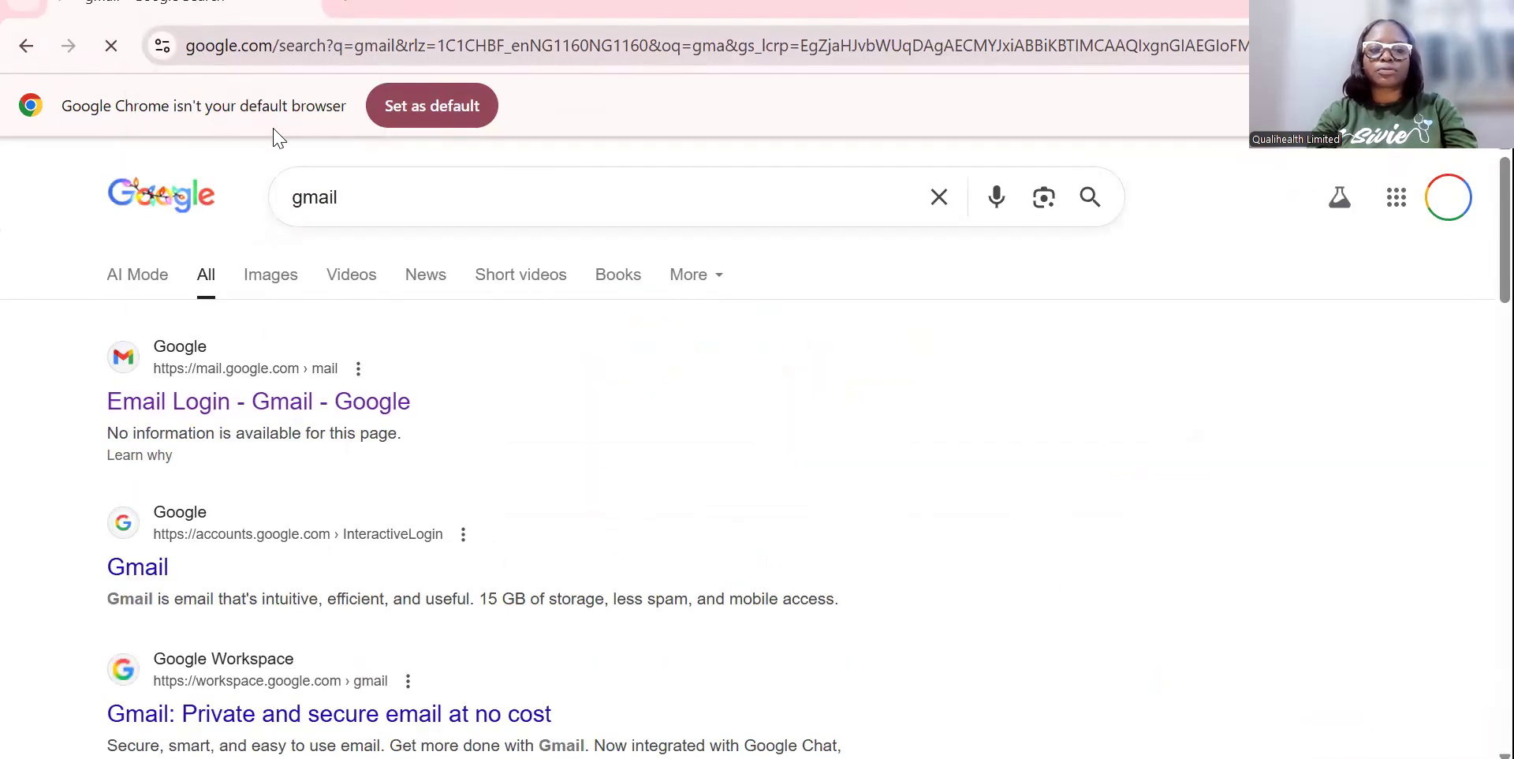
Open Gmail from the results, then launch Docs in a new tab from the apps launcher.
click(158, 424)
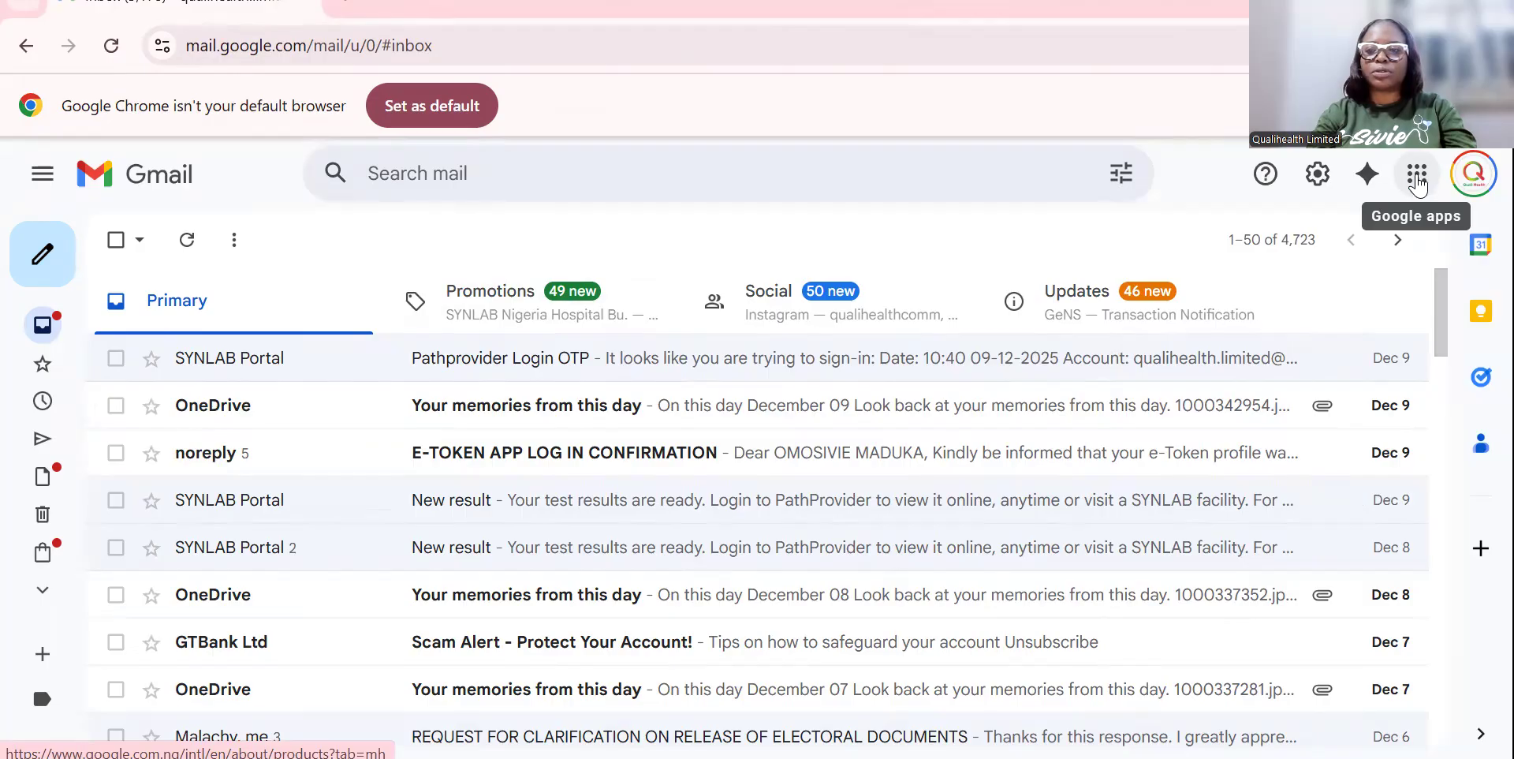
click(1416, 183)
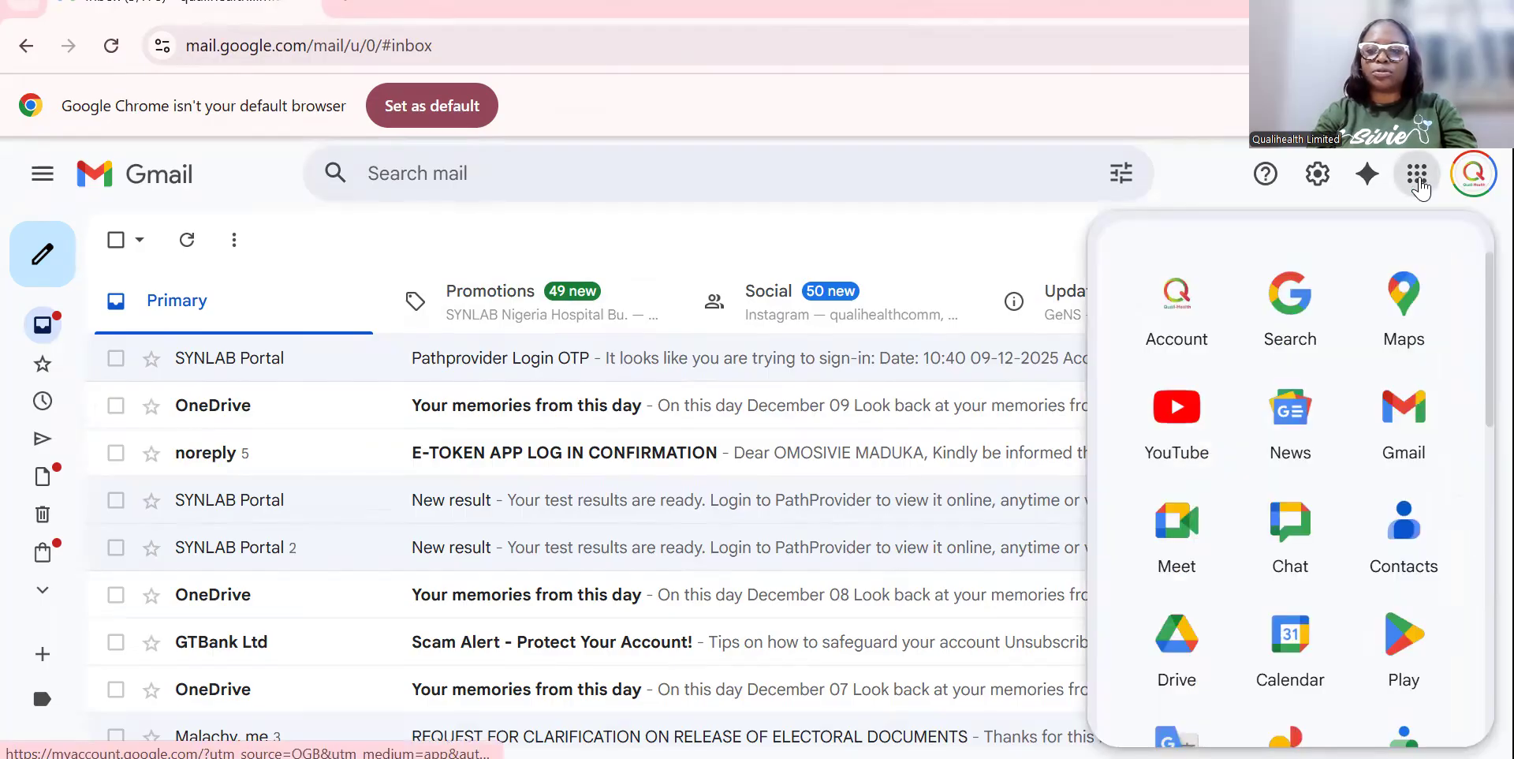
scroll(1292, 474, down, 7)
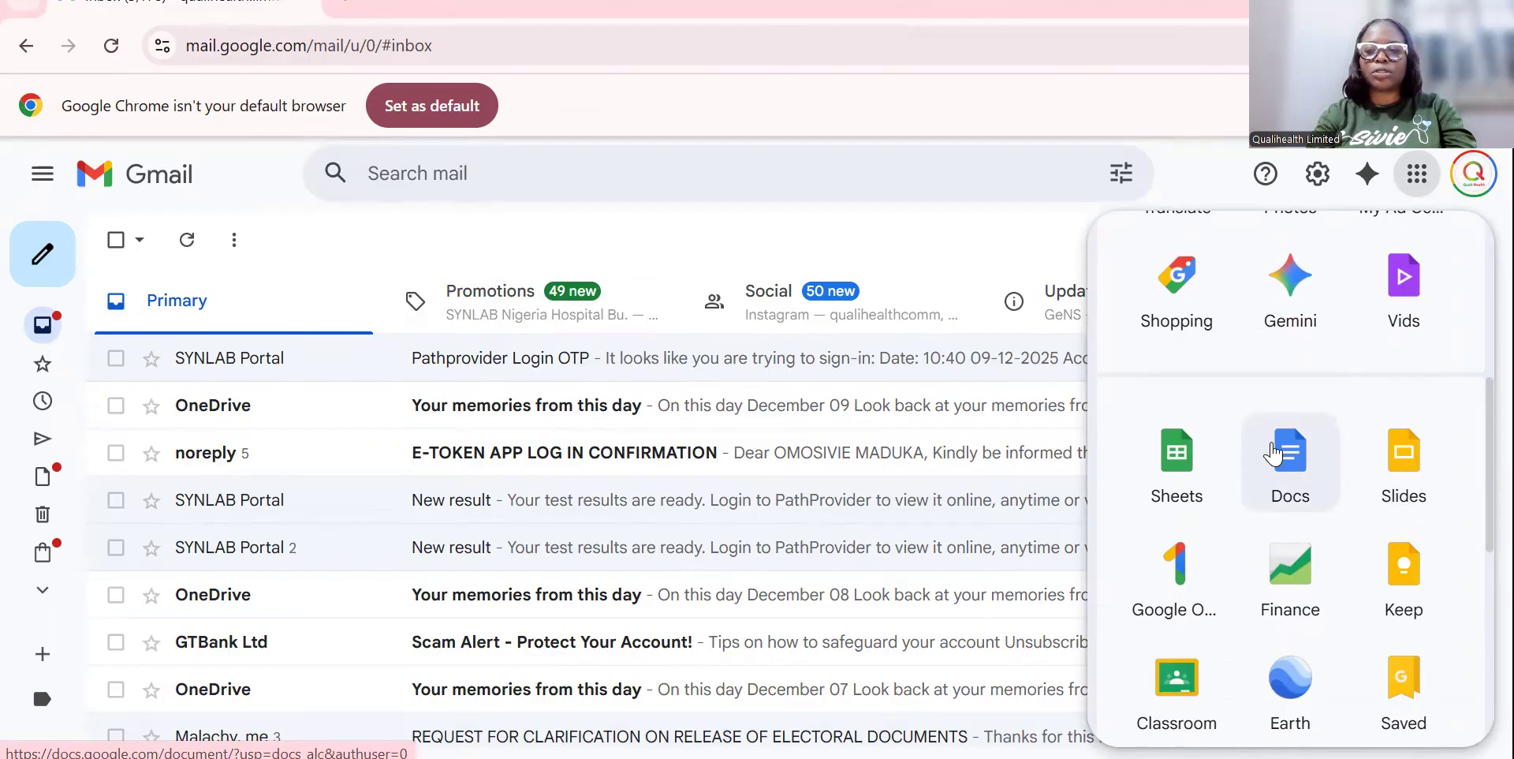
click(1274, 453)
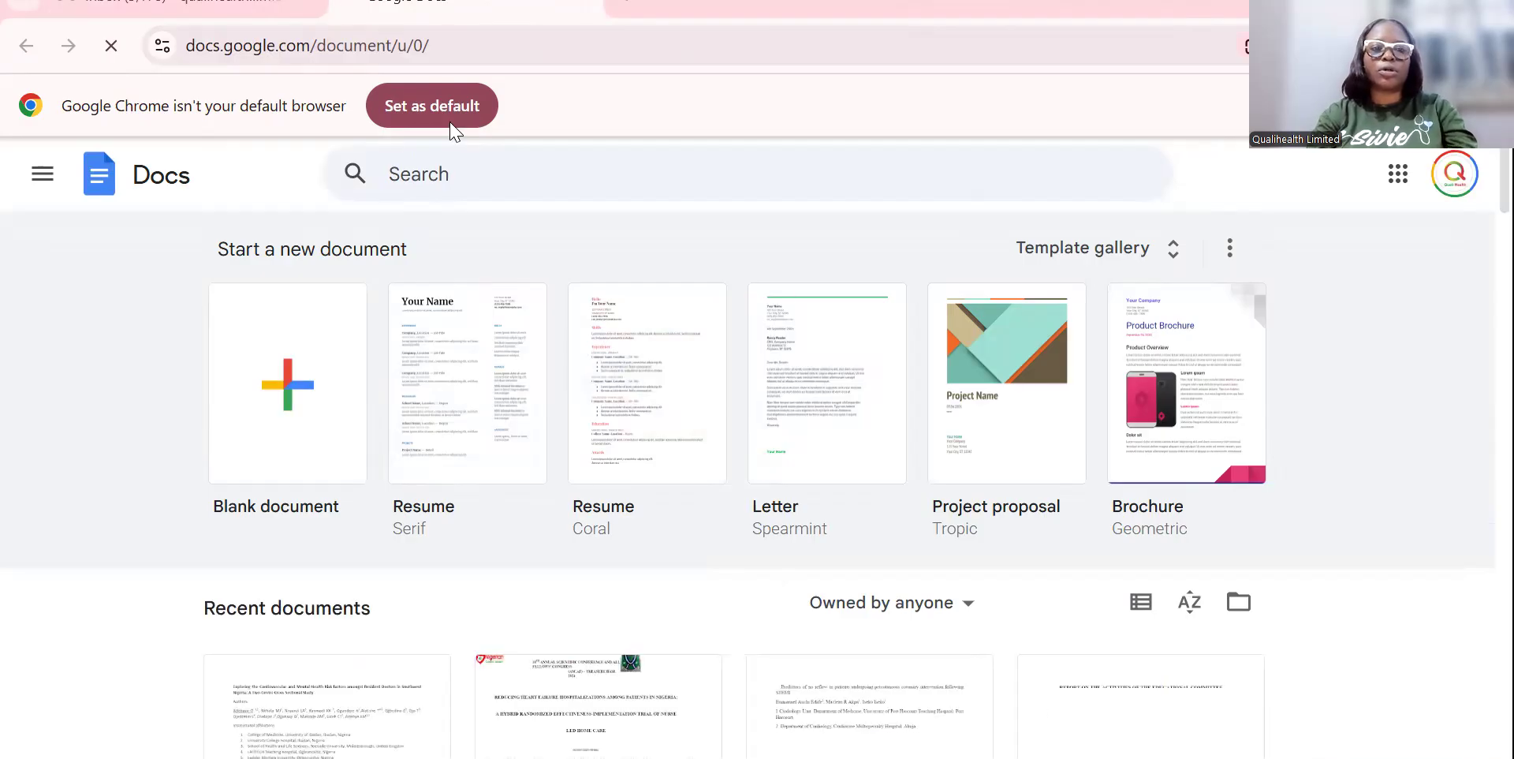
click(507, 45)
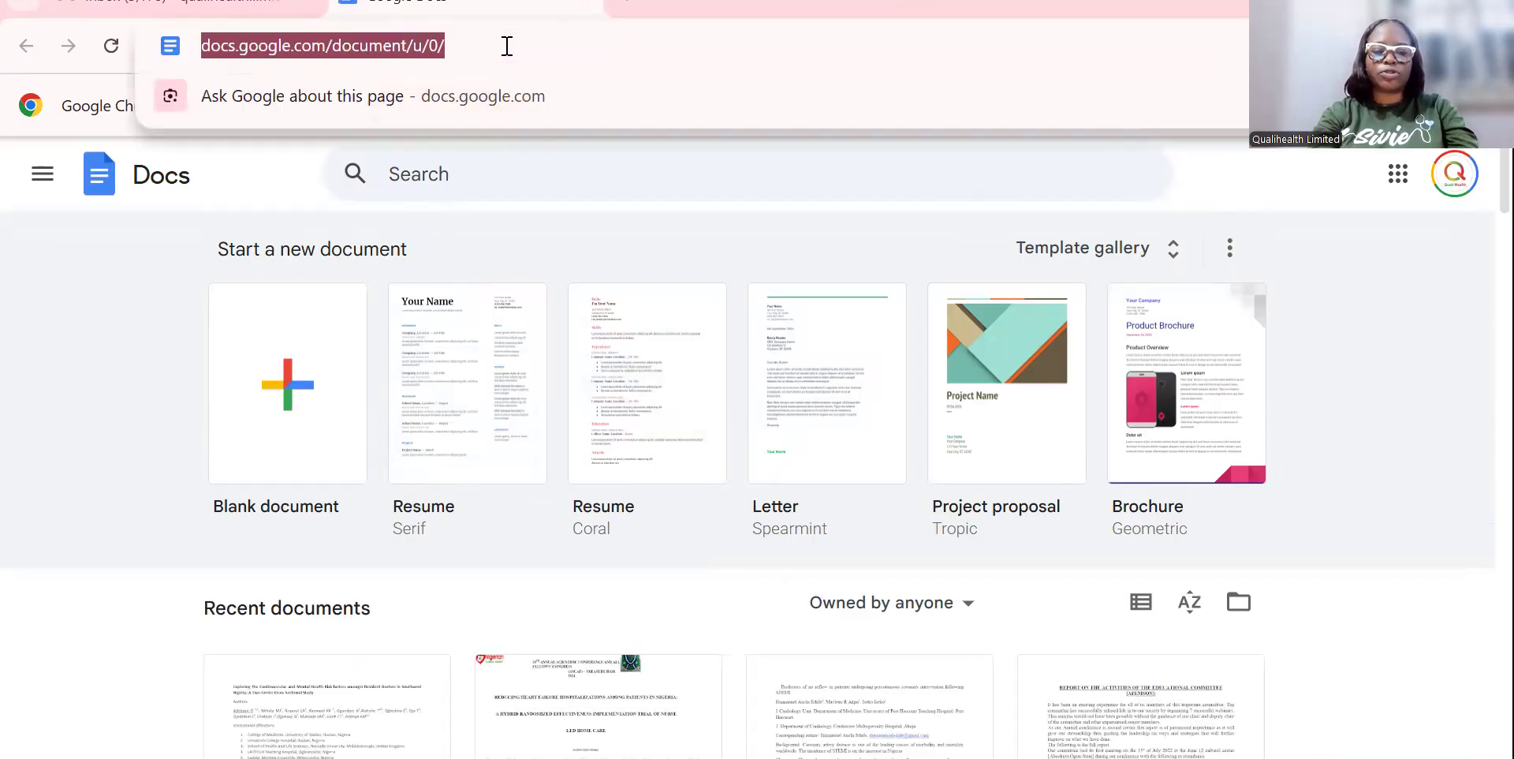
text(docs)
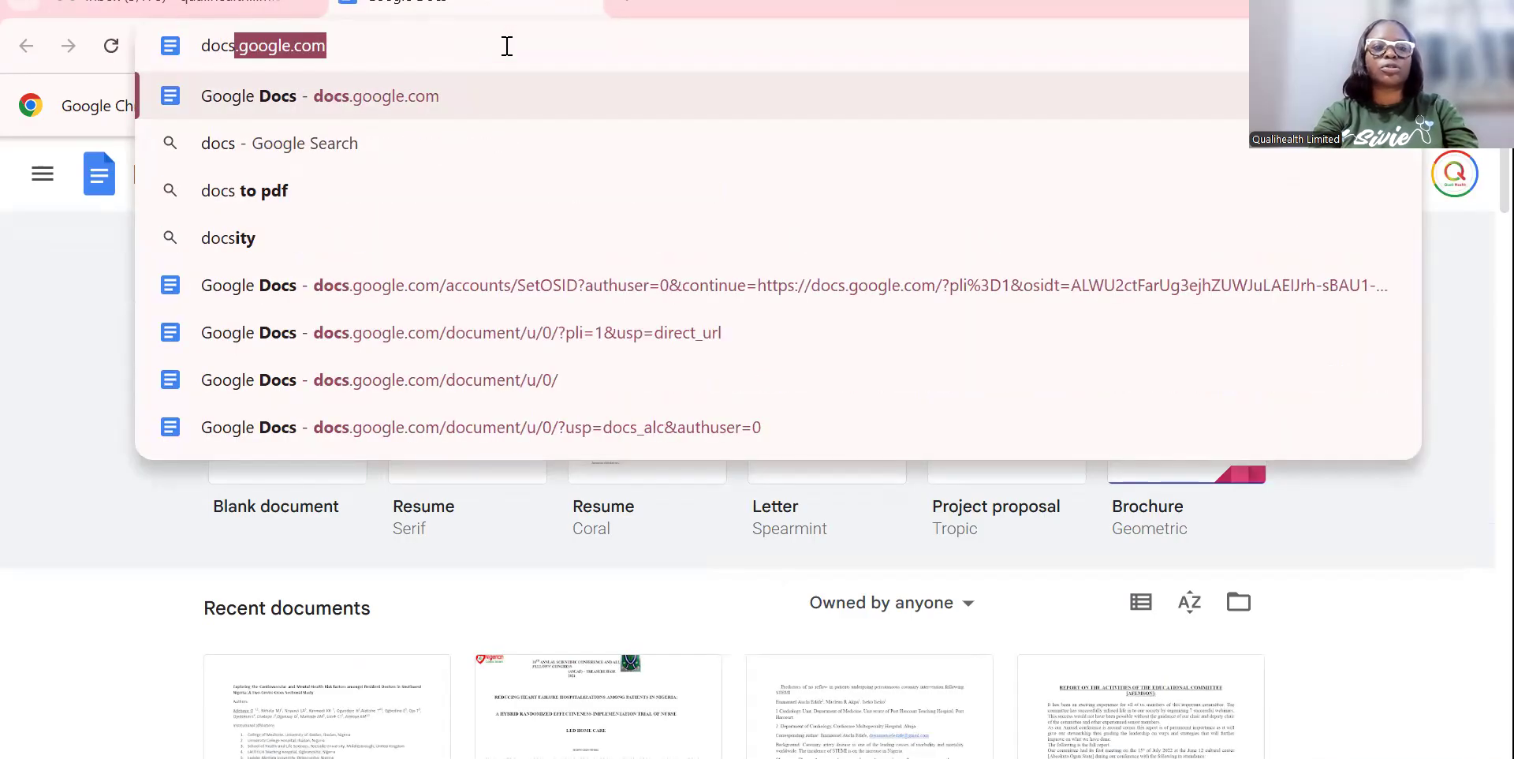
text(.goog)
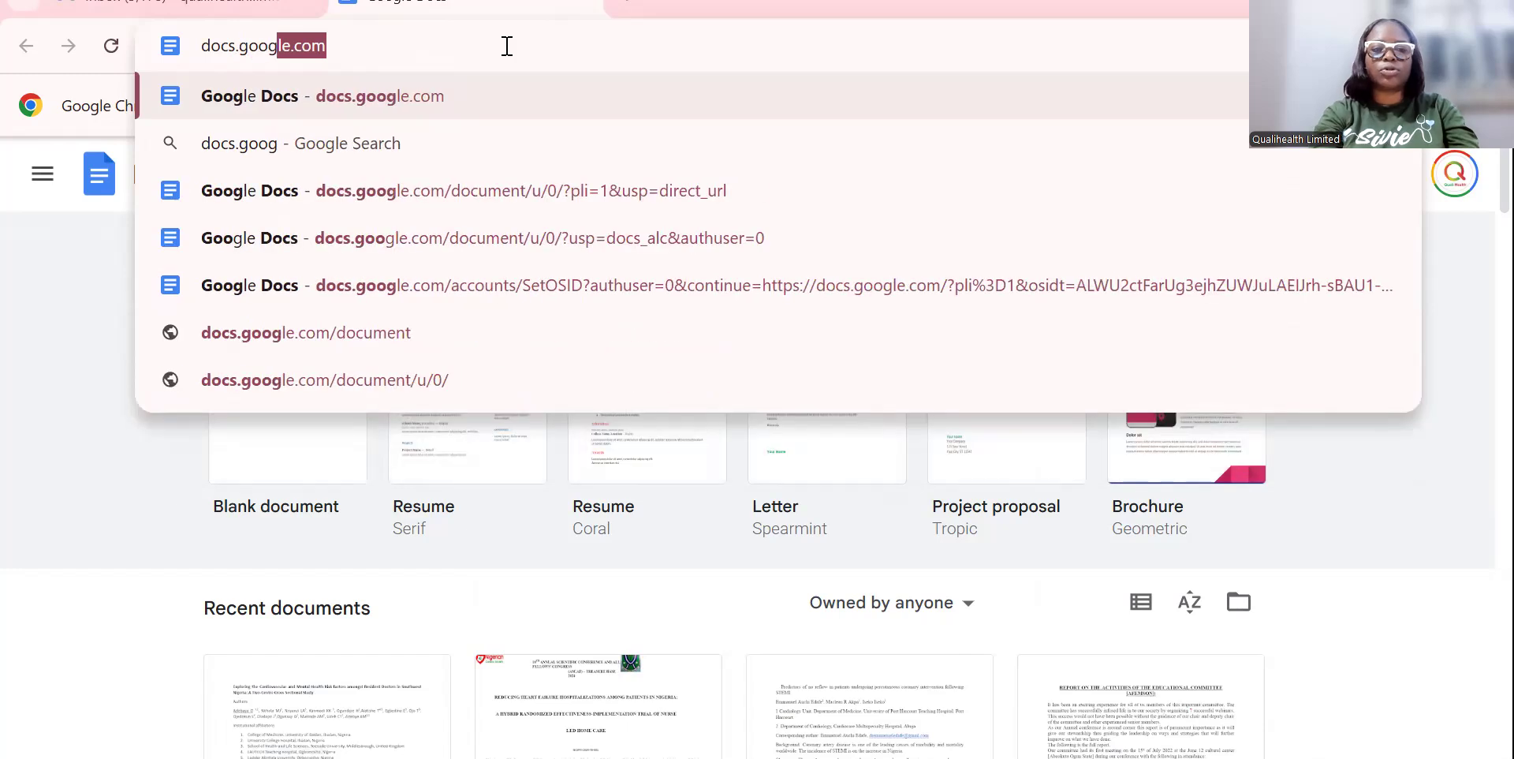
text(le.com)
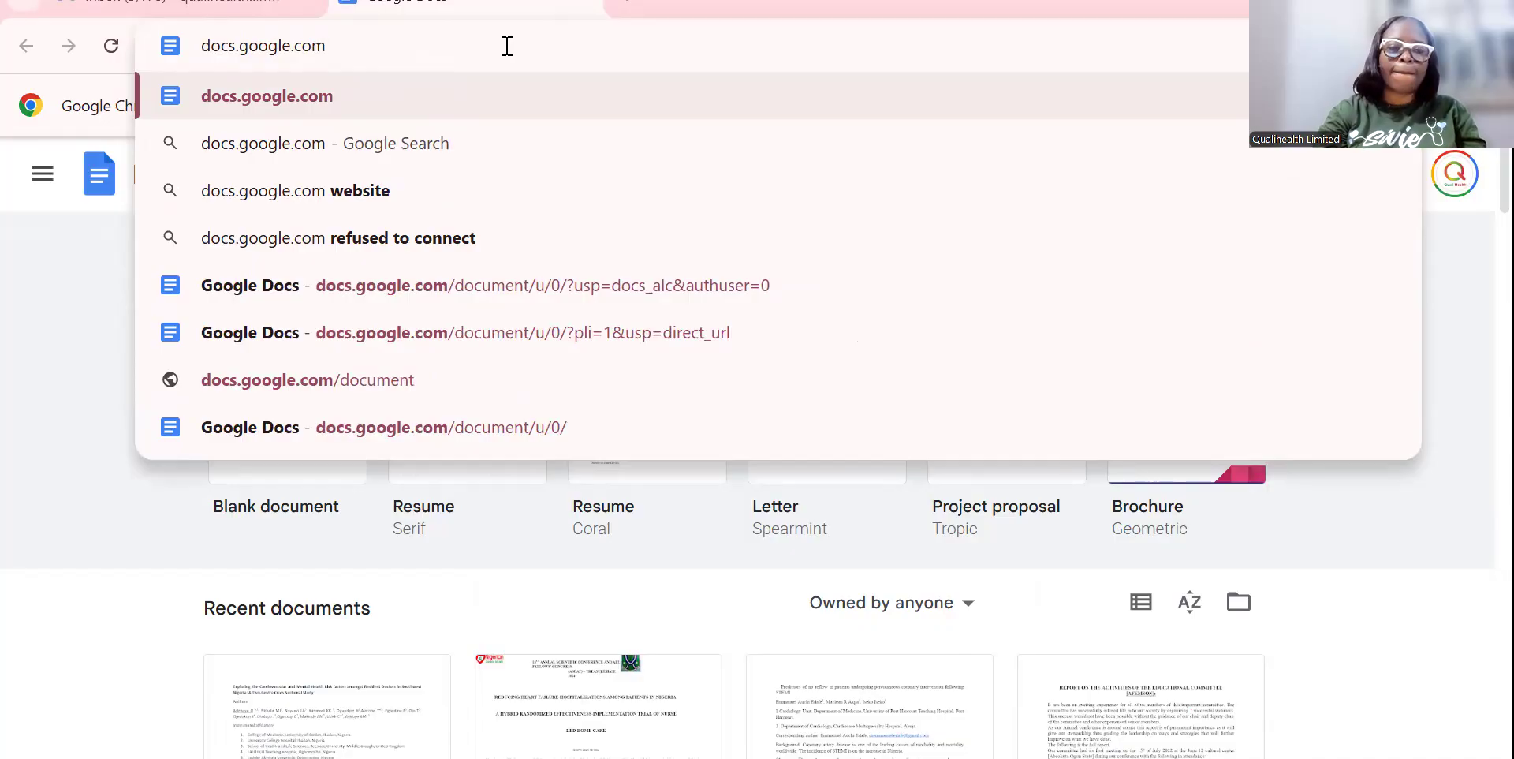
key(Return)
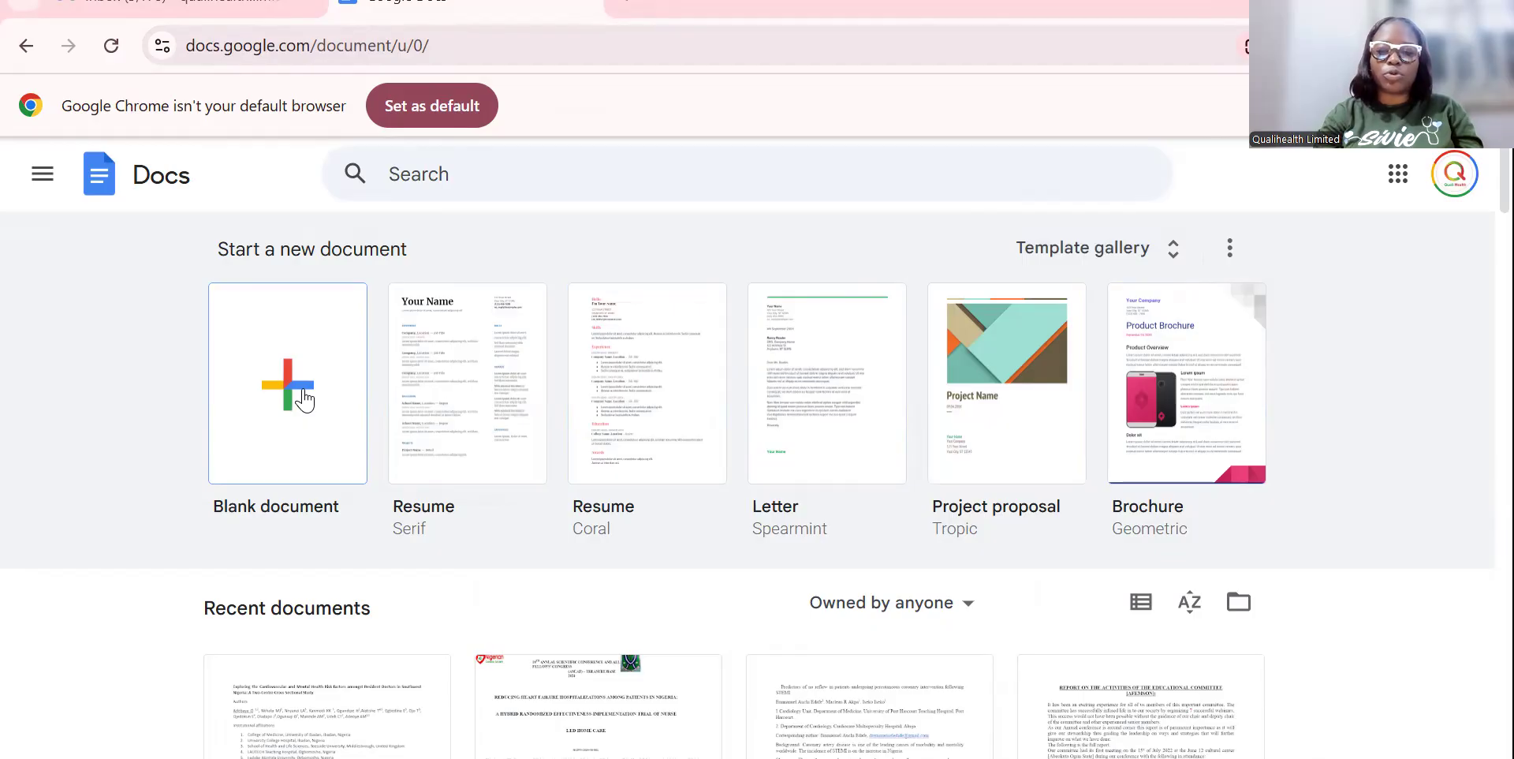
click(867, 371)
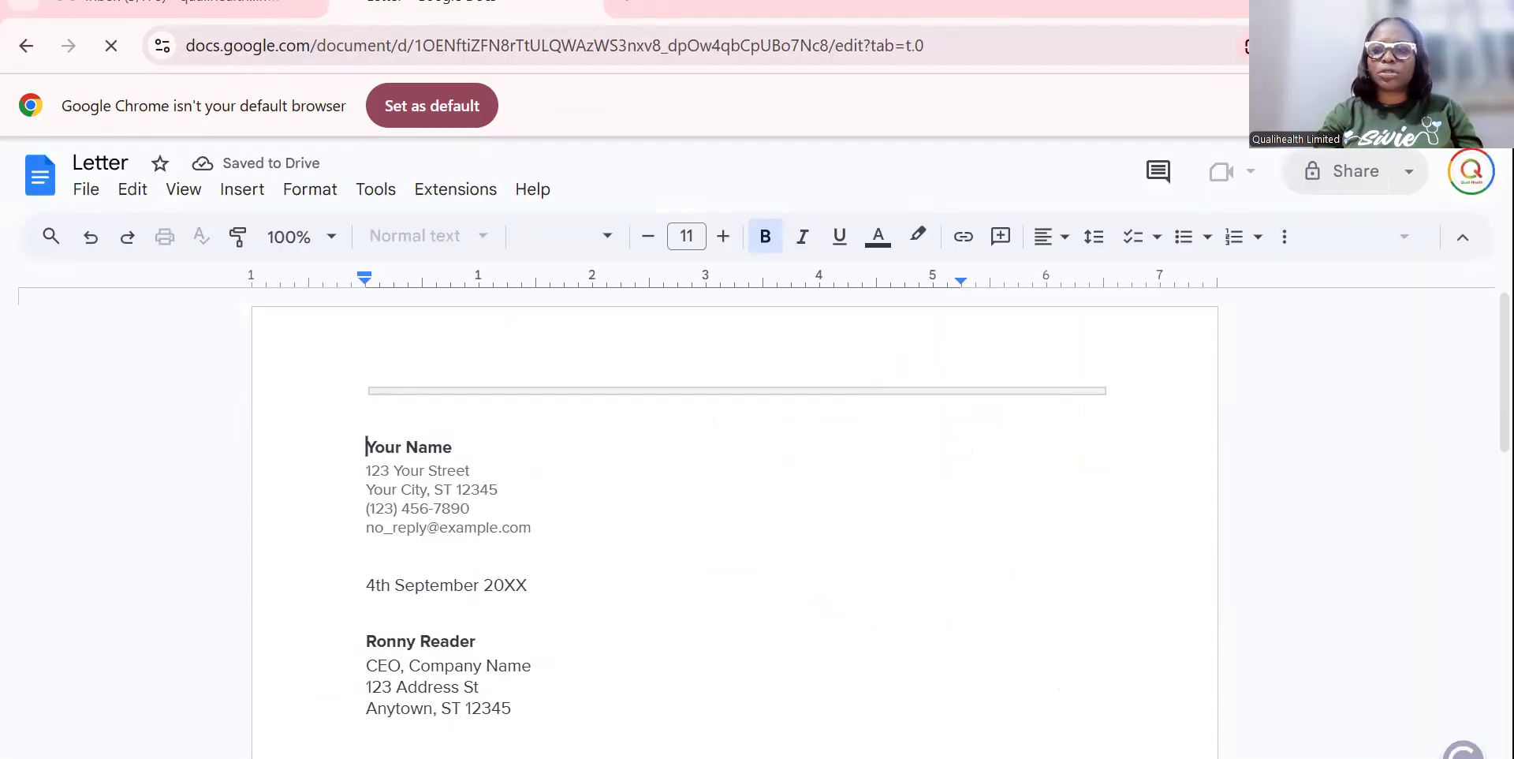
scroll(733, 513, down, 5)
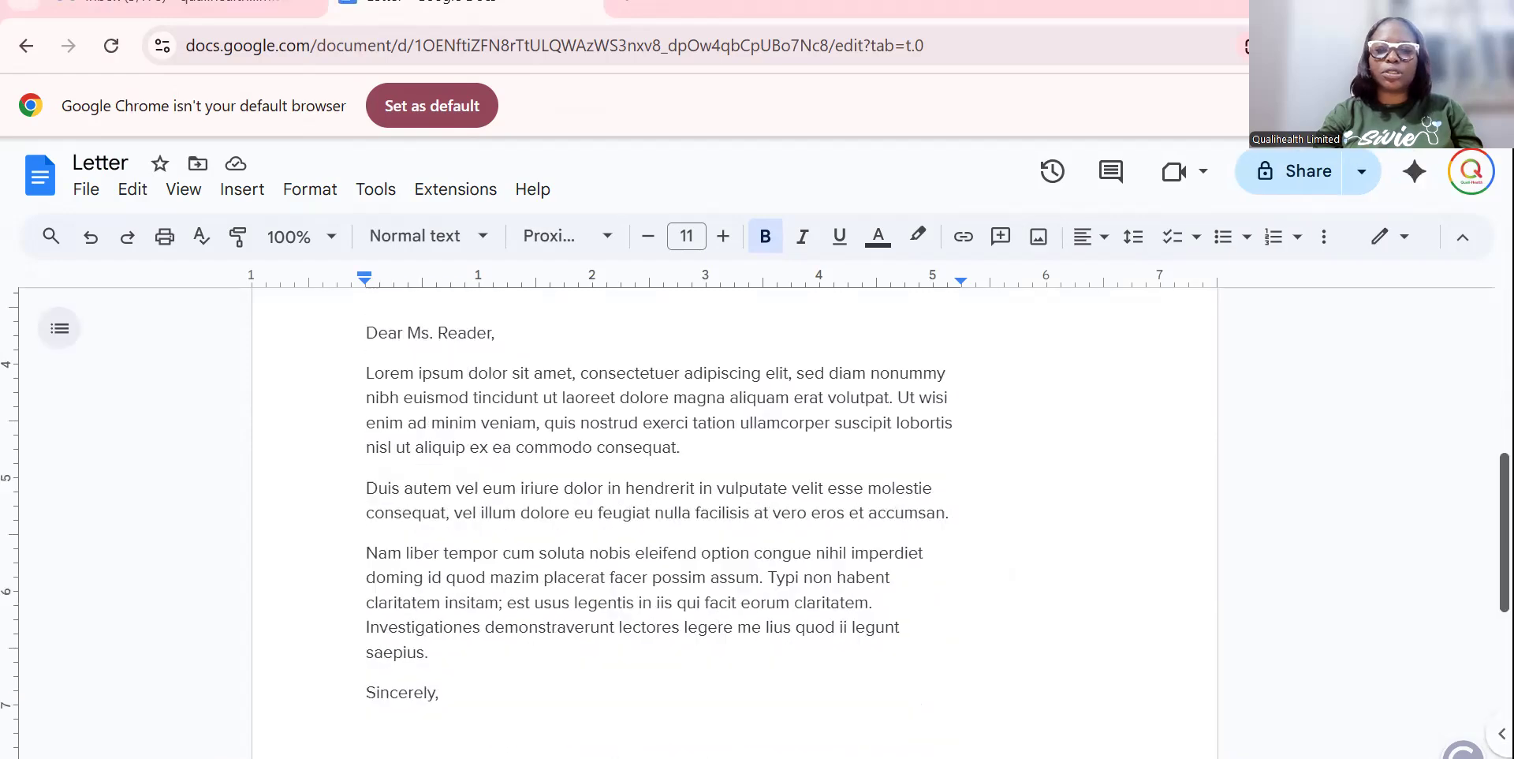
scroll(734, 512, down, 2)
scroll(733, 513, down, 1)
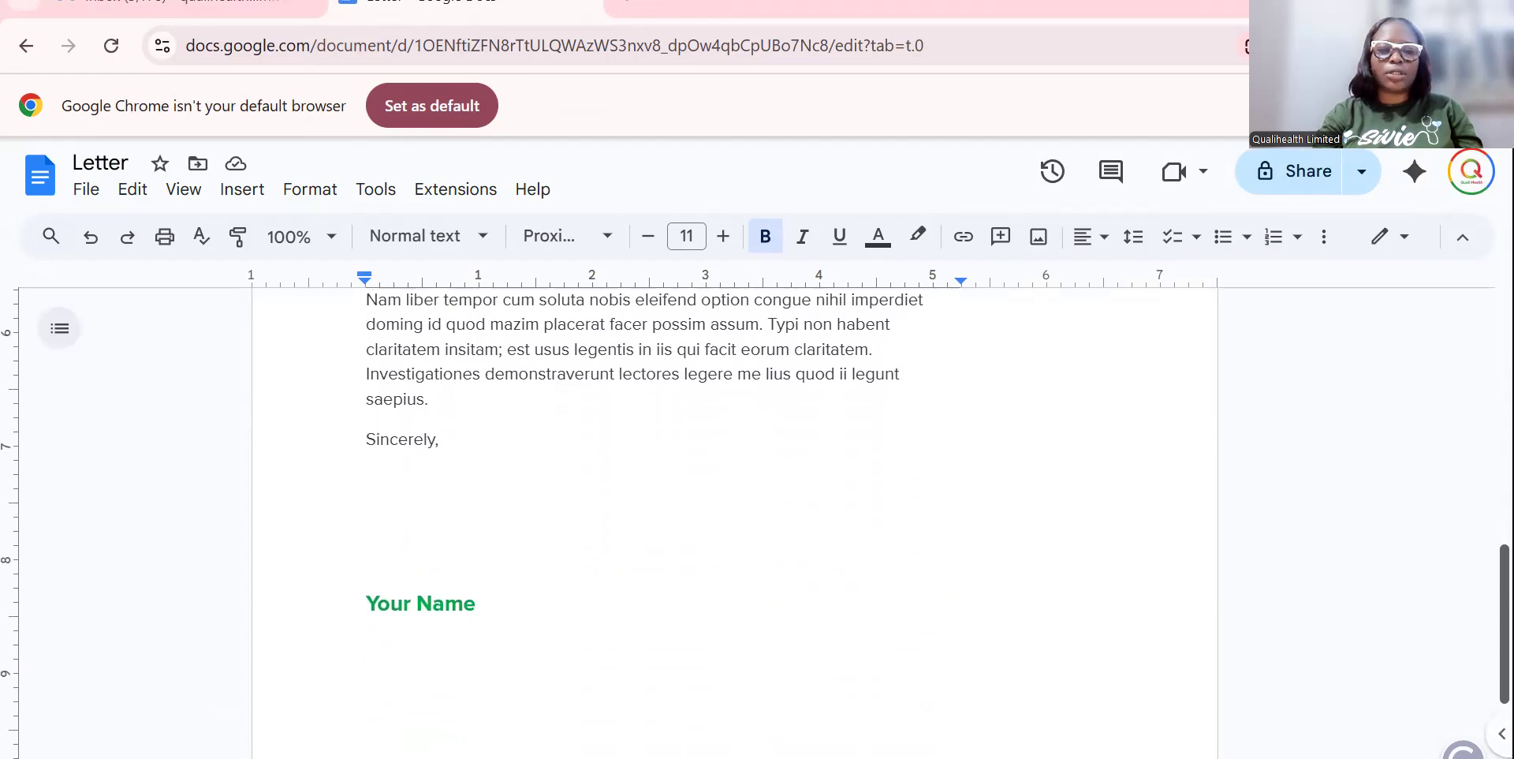
scroll(734, 513, up, 8)
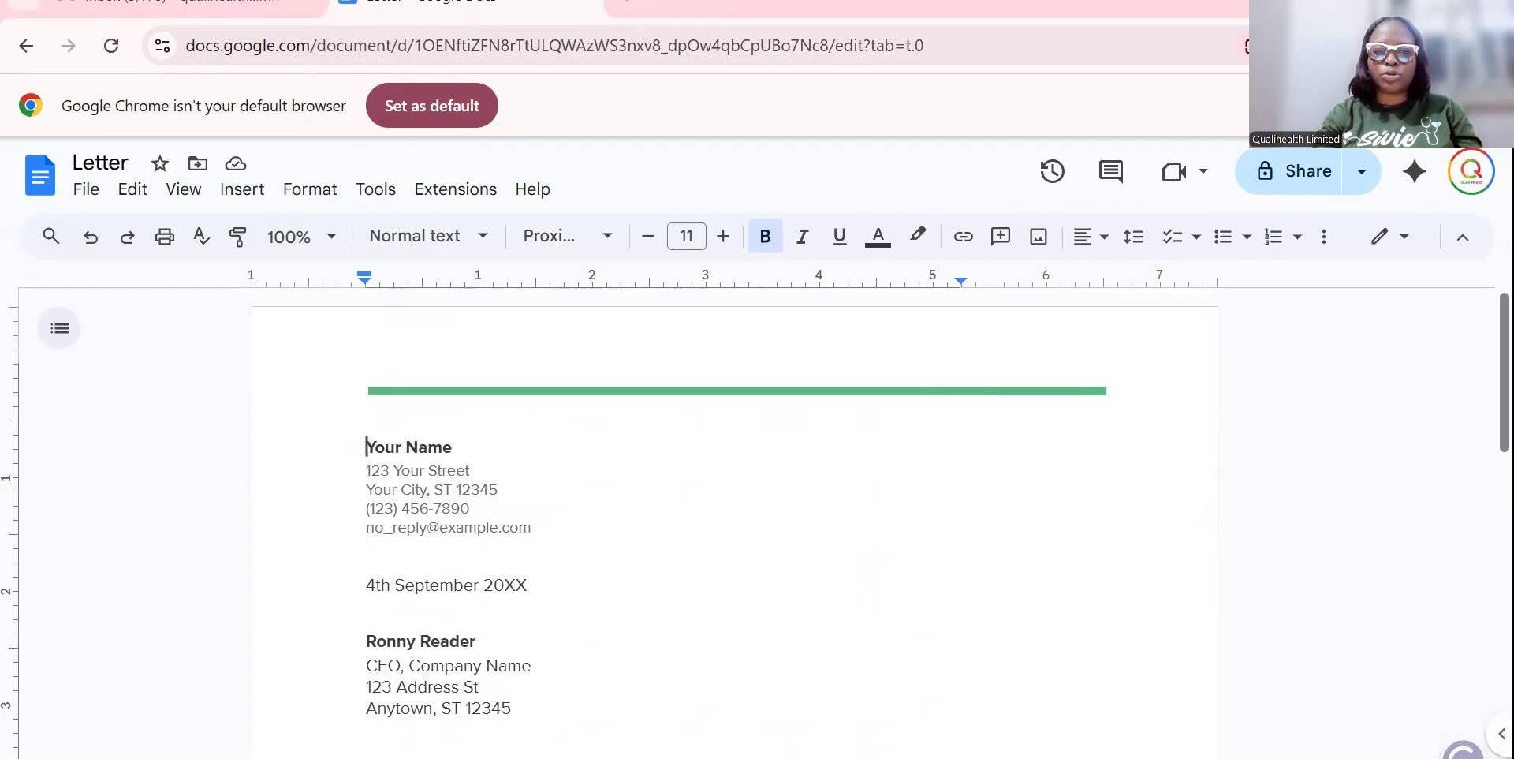
scroll(733, 513, down, 5)
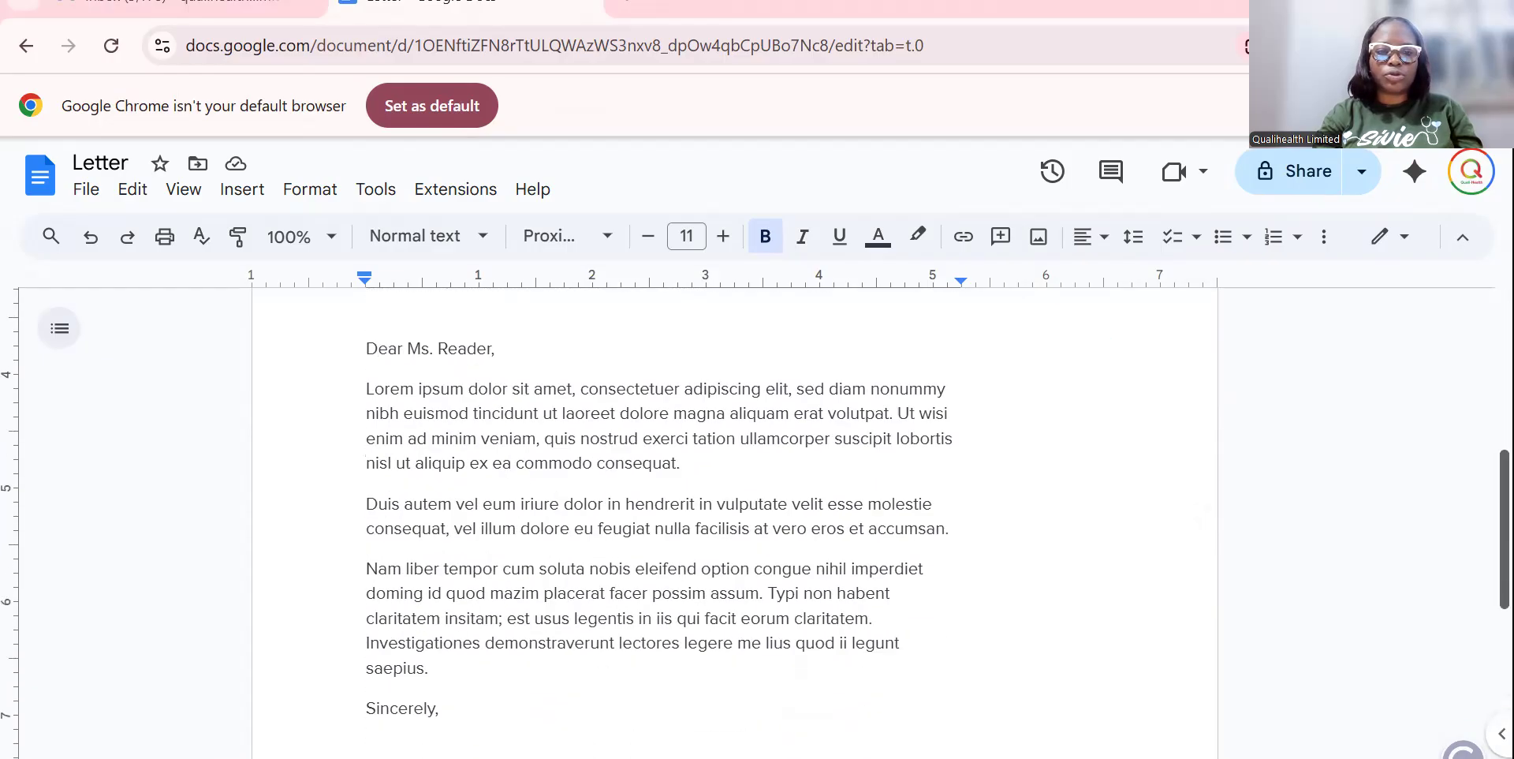
scroll(733, 513, up, 5)
click(26, 45)
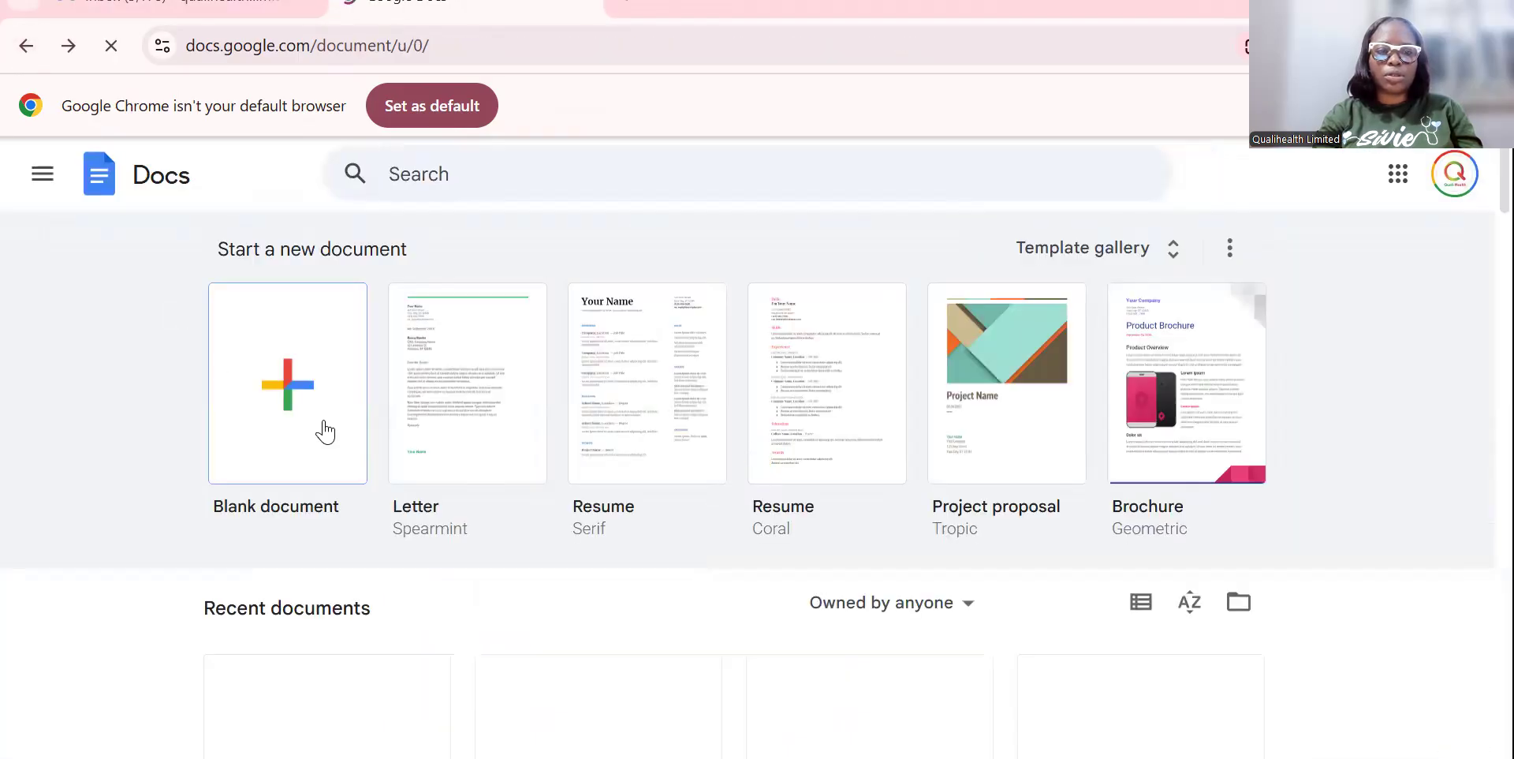
Start a Blank document from the Start a new document gallery.
click(329, 430)
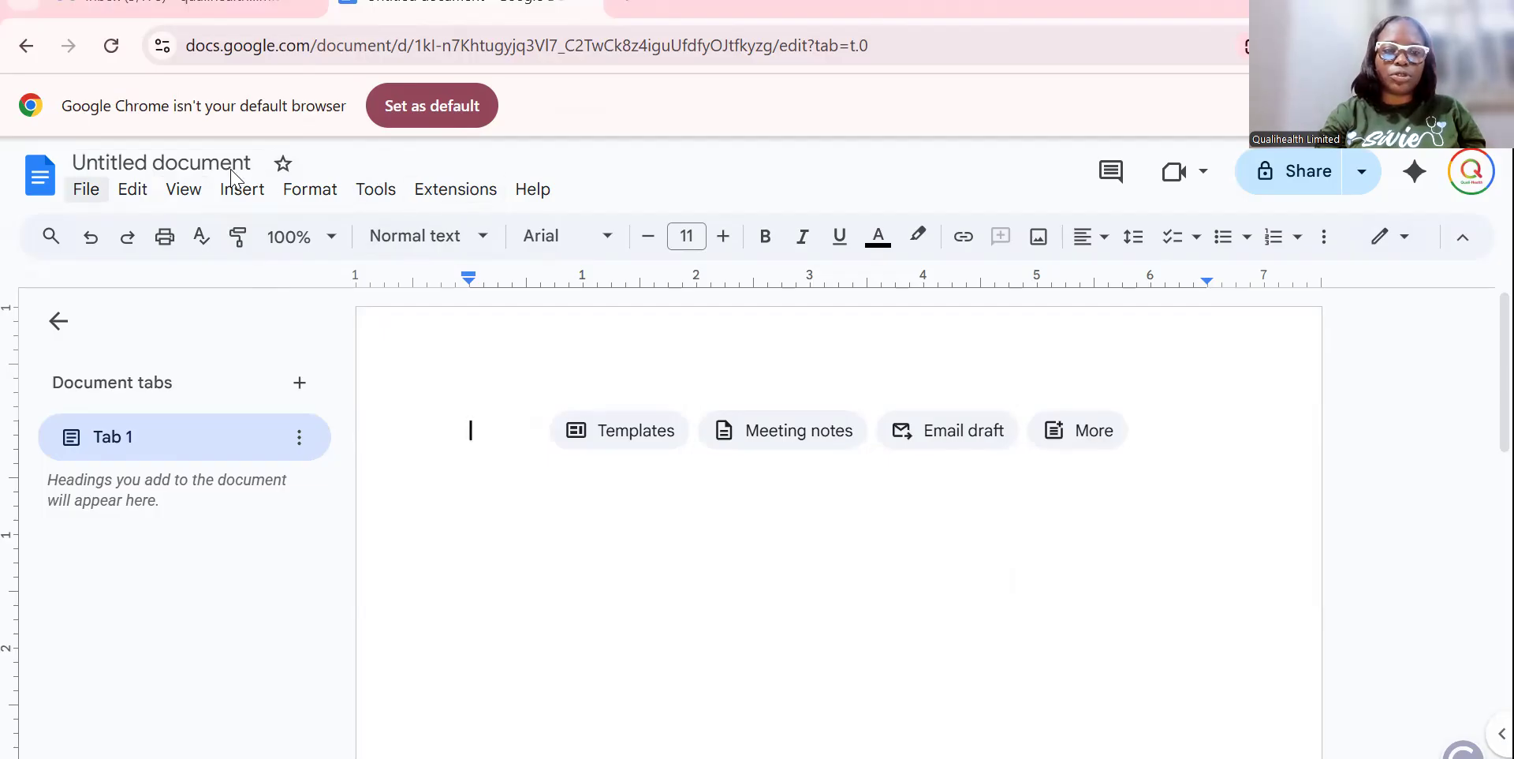
Replace the 'Untitled document' title with 'Masterclass Document'.
double_click(141, 162)
key(Return)
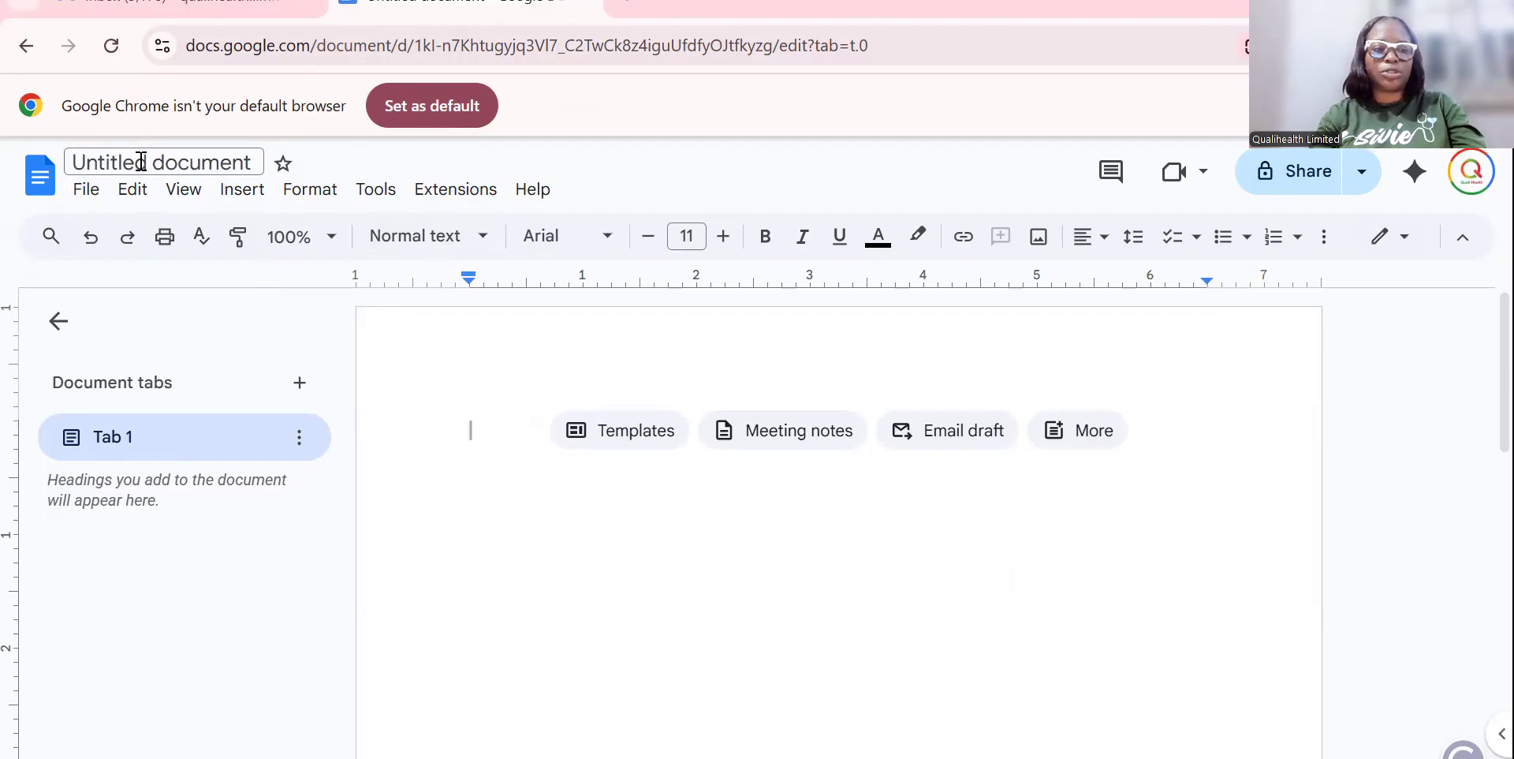
click(143, 162)
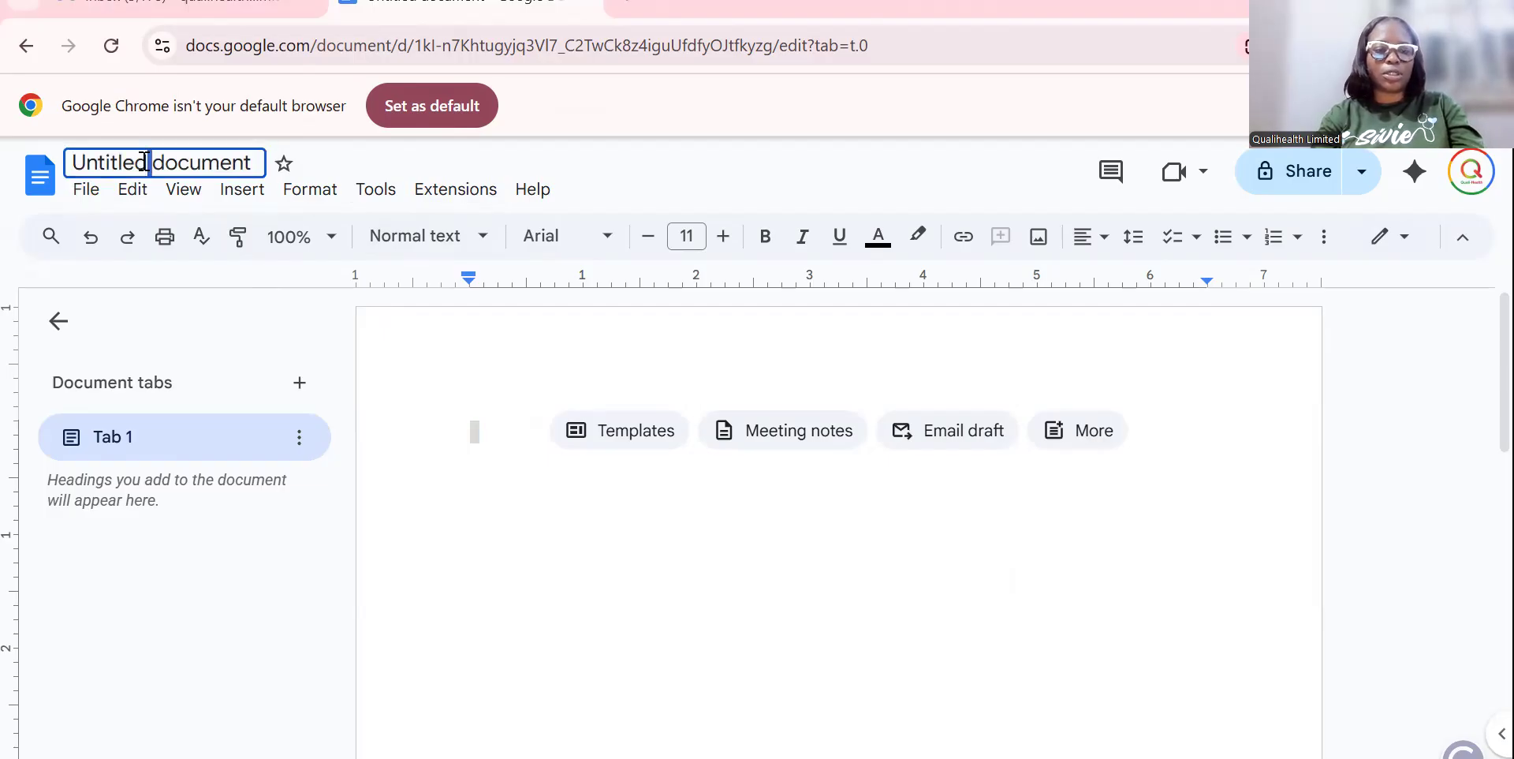
key(ctrl+a)
text(Mas)
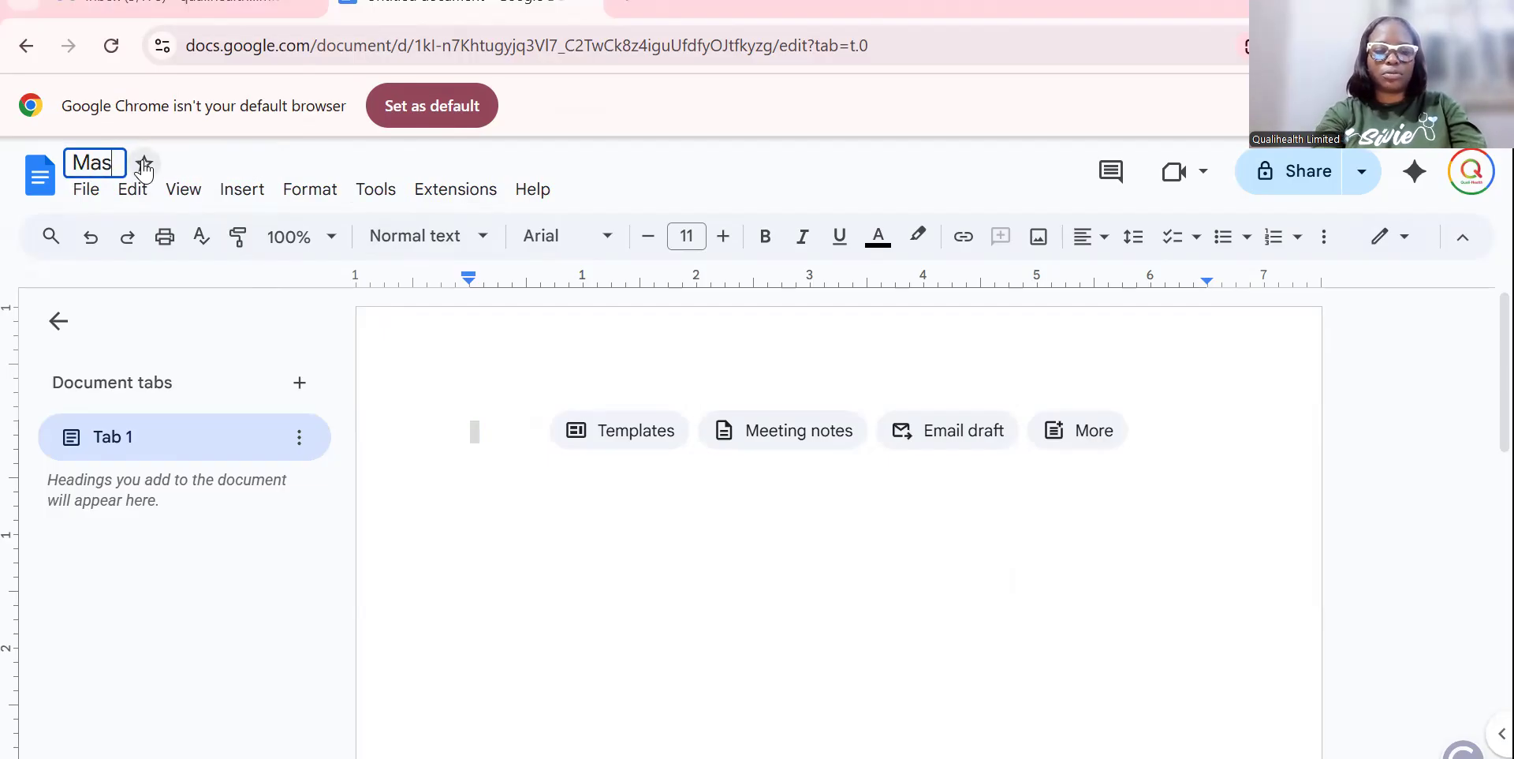
text(terclass Le)
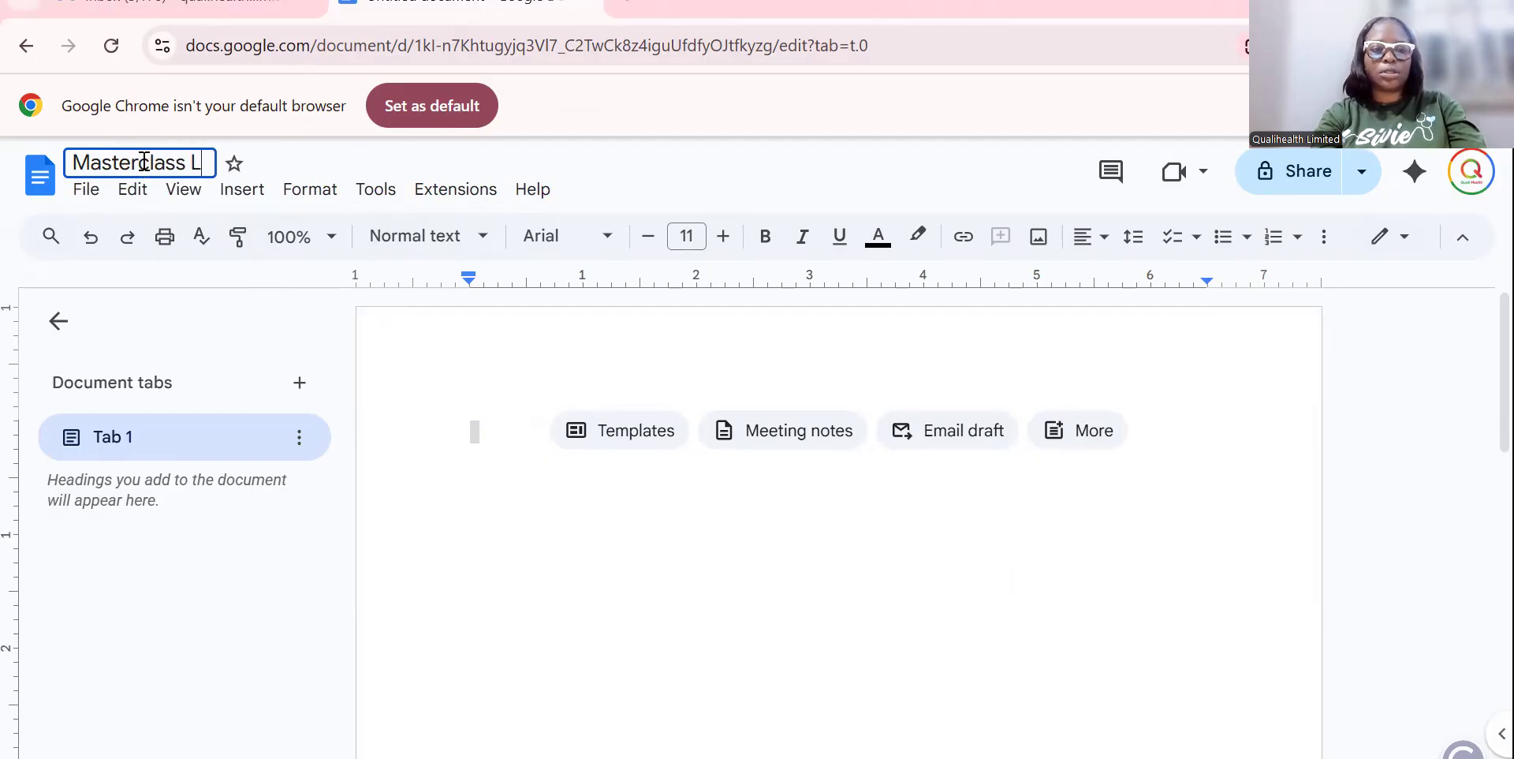
key(BackSpace)
key(BackSpace)
text(Documen)
text(t)
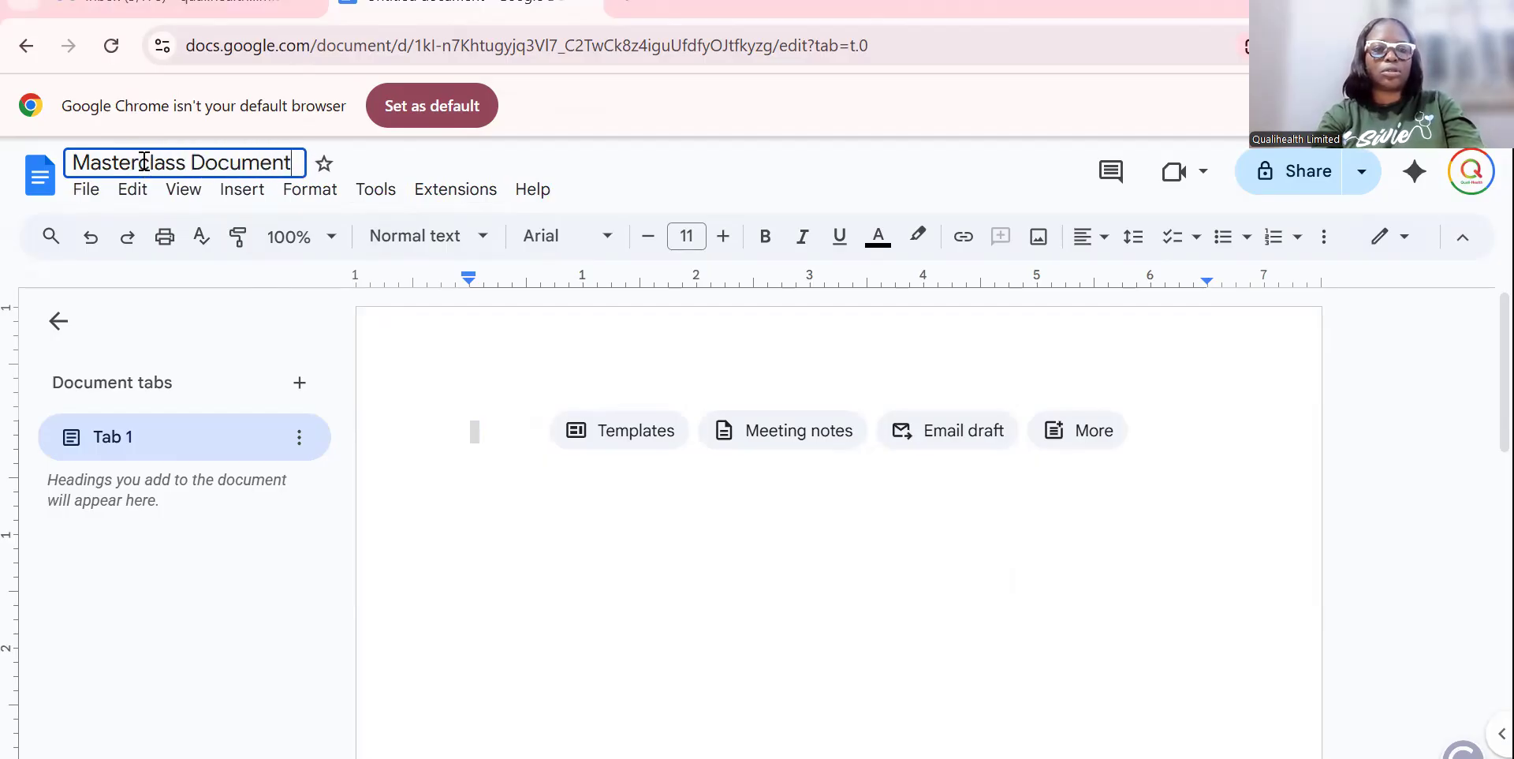
click(446, 357)
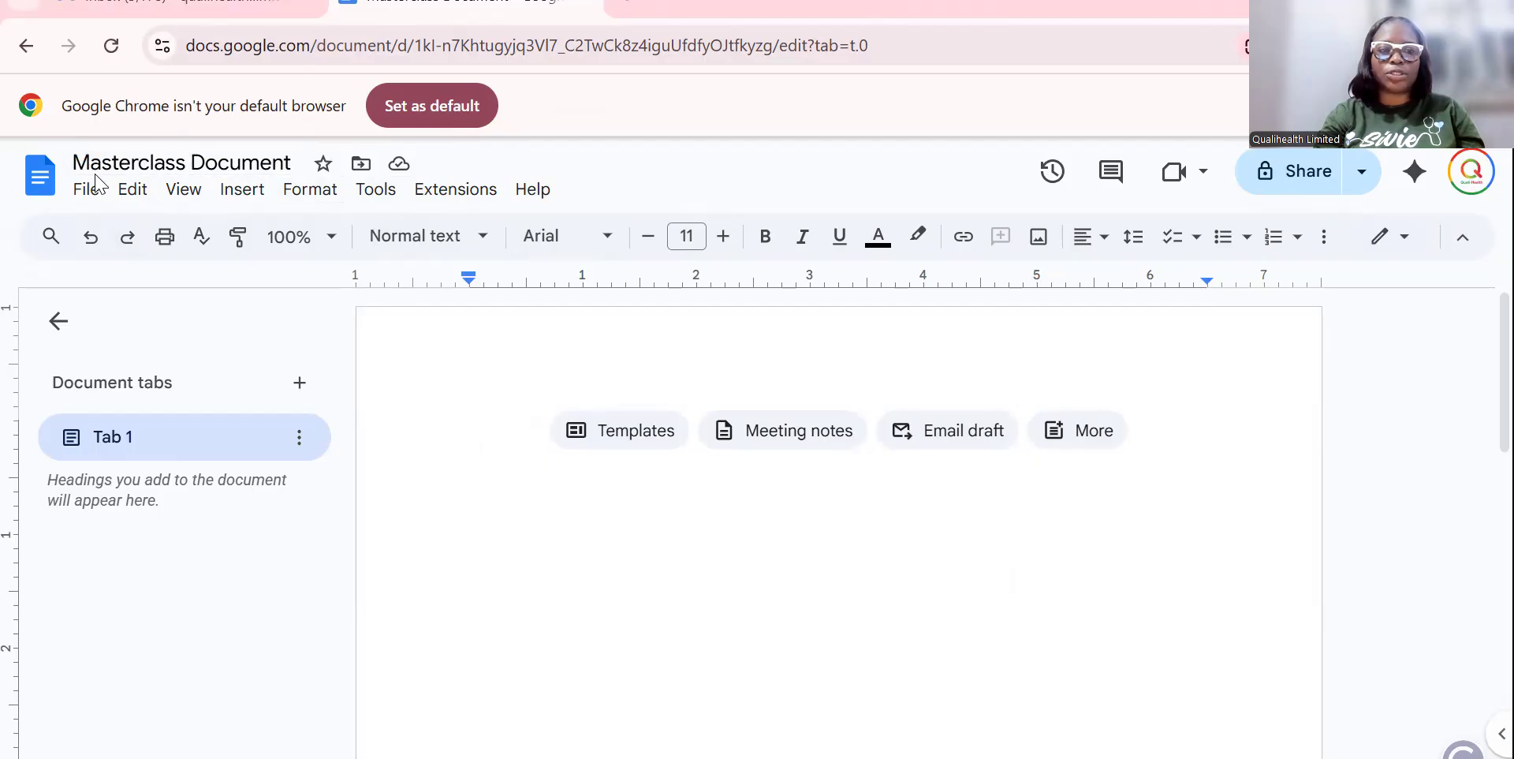
Bring up the Google Workspace Marketplace via Extensions > Add-ons > Get add-ons.
click(448, 202)
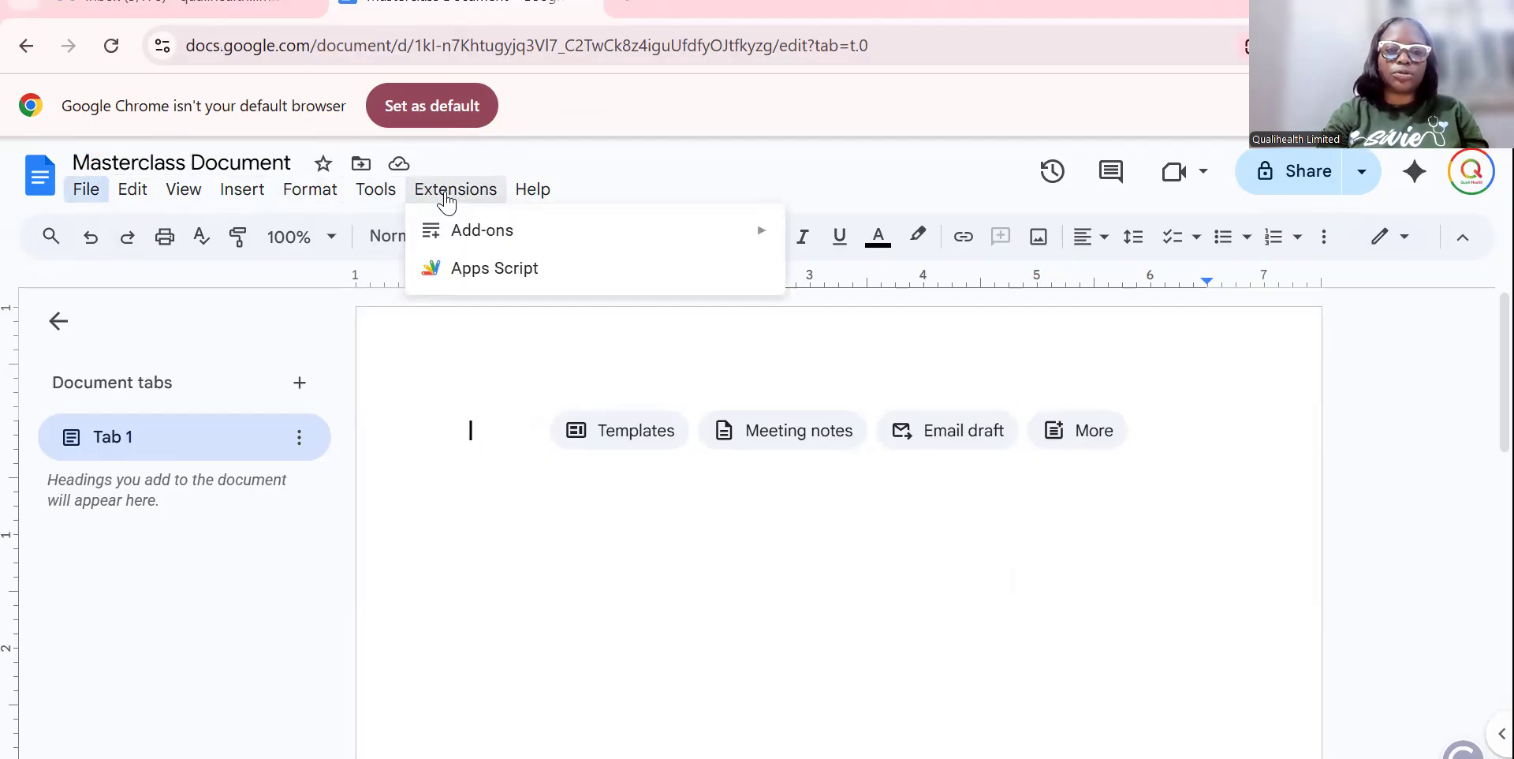
mouse_move(475, 242)
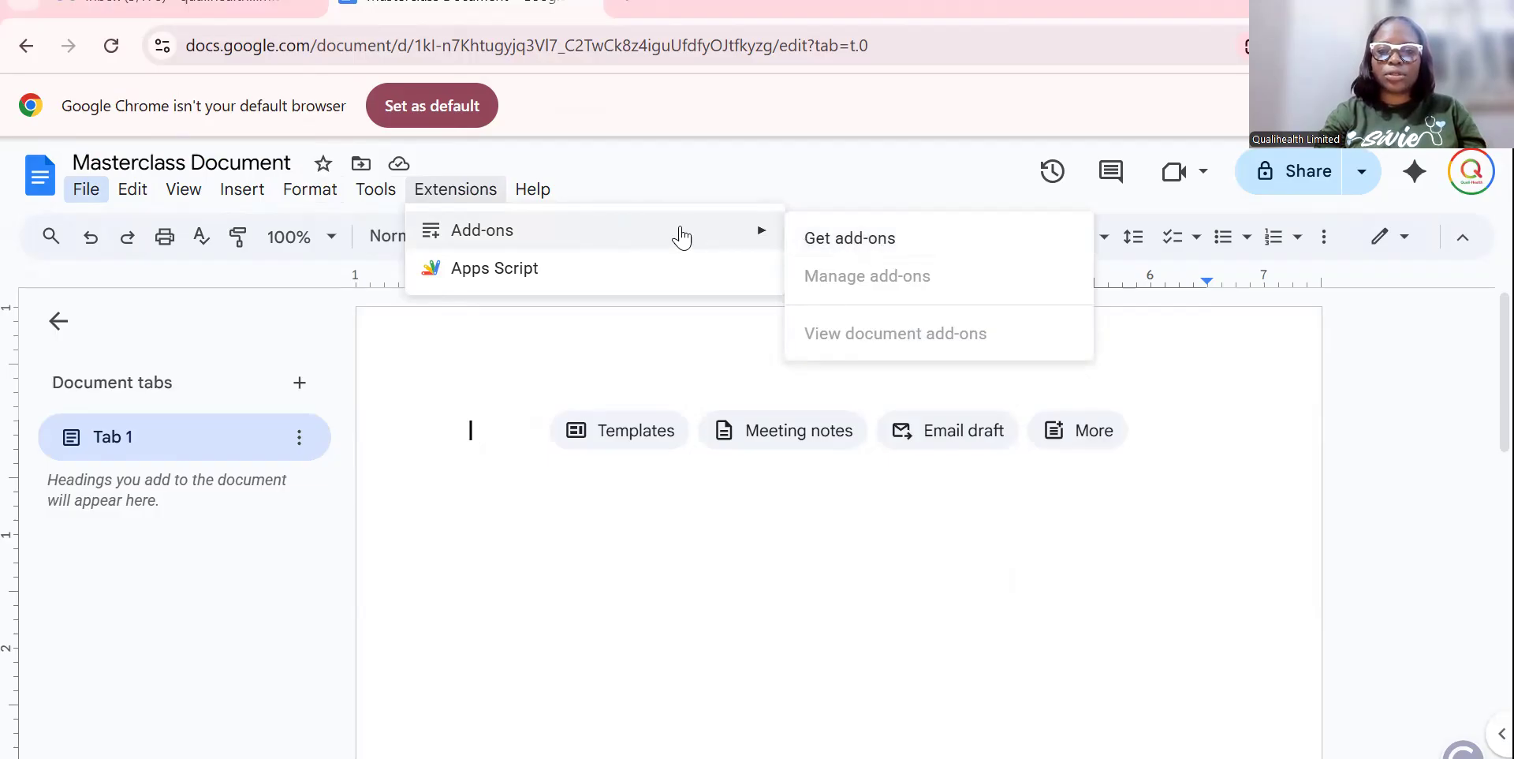
click(877, 241)
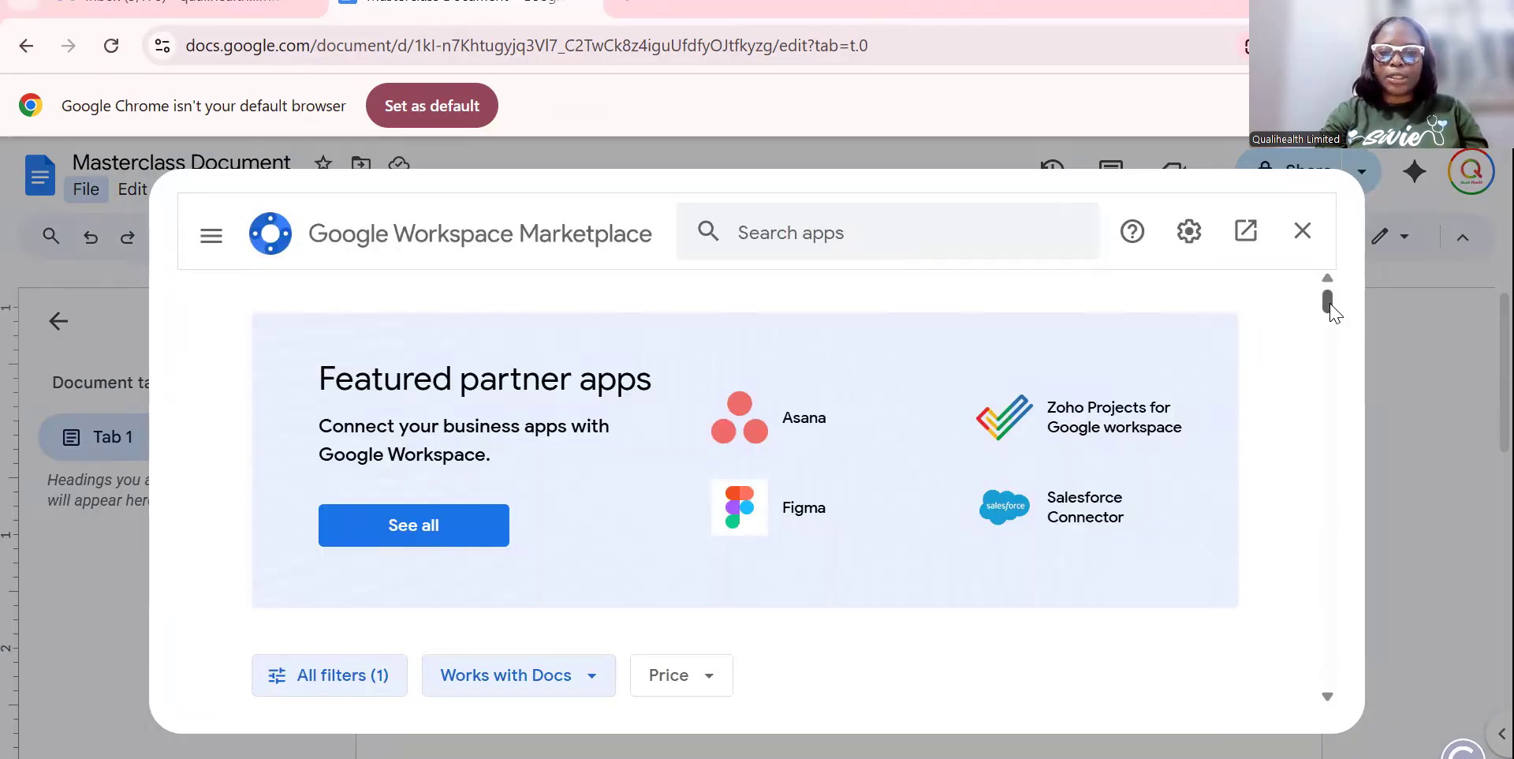
Search the Marketplace for 'mail merge' and browse the matching apps.
mouse_move(1330, 308)
mouse_down()
mouse_move(1329, 352)
mouse_move(1325, 306)
mouse_up()
click(905, 218)
text(m)
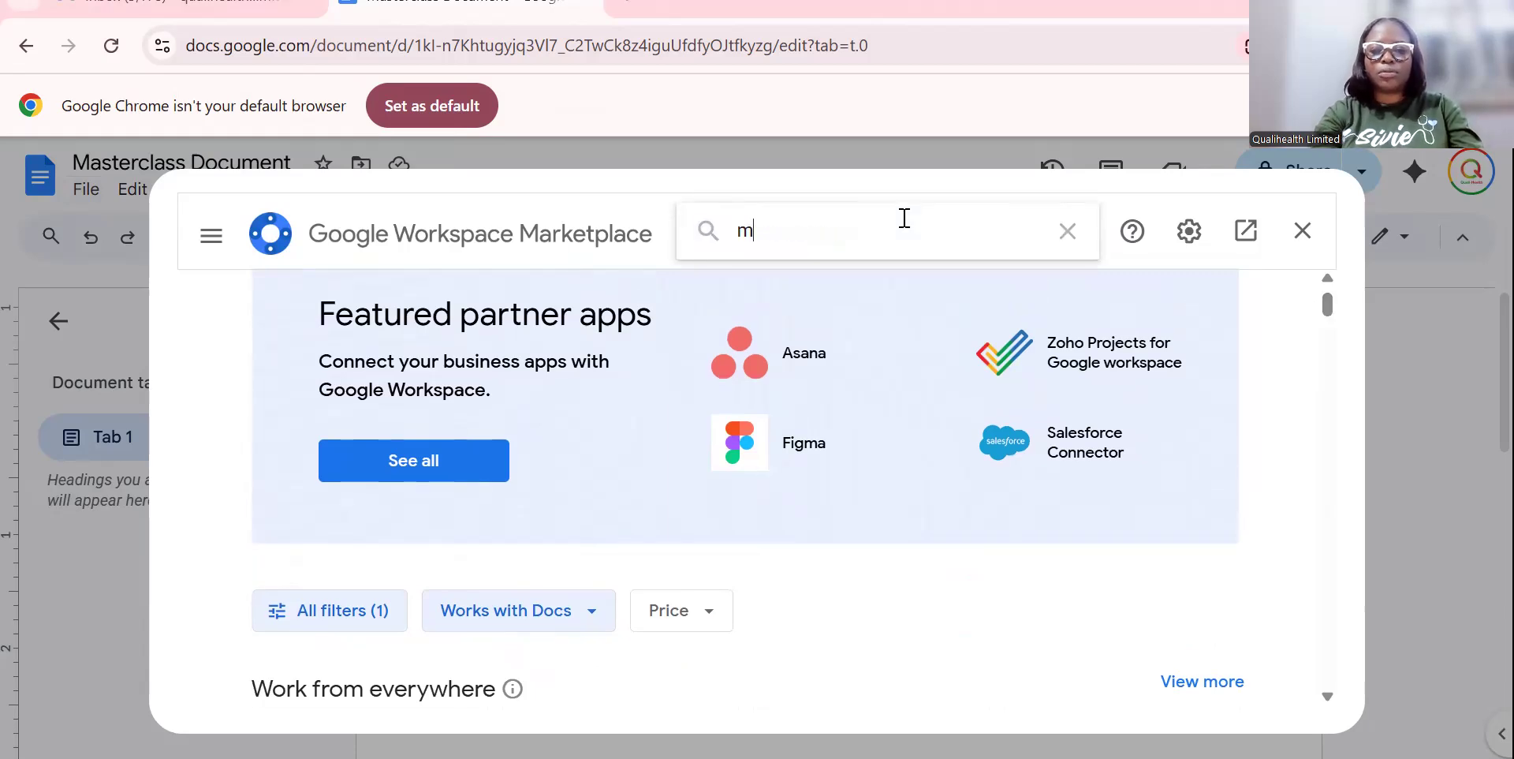
text(ail merge)
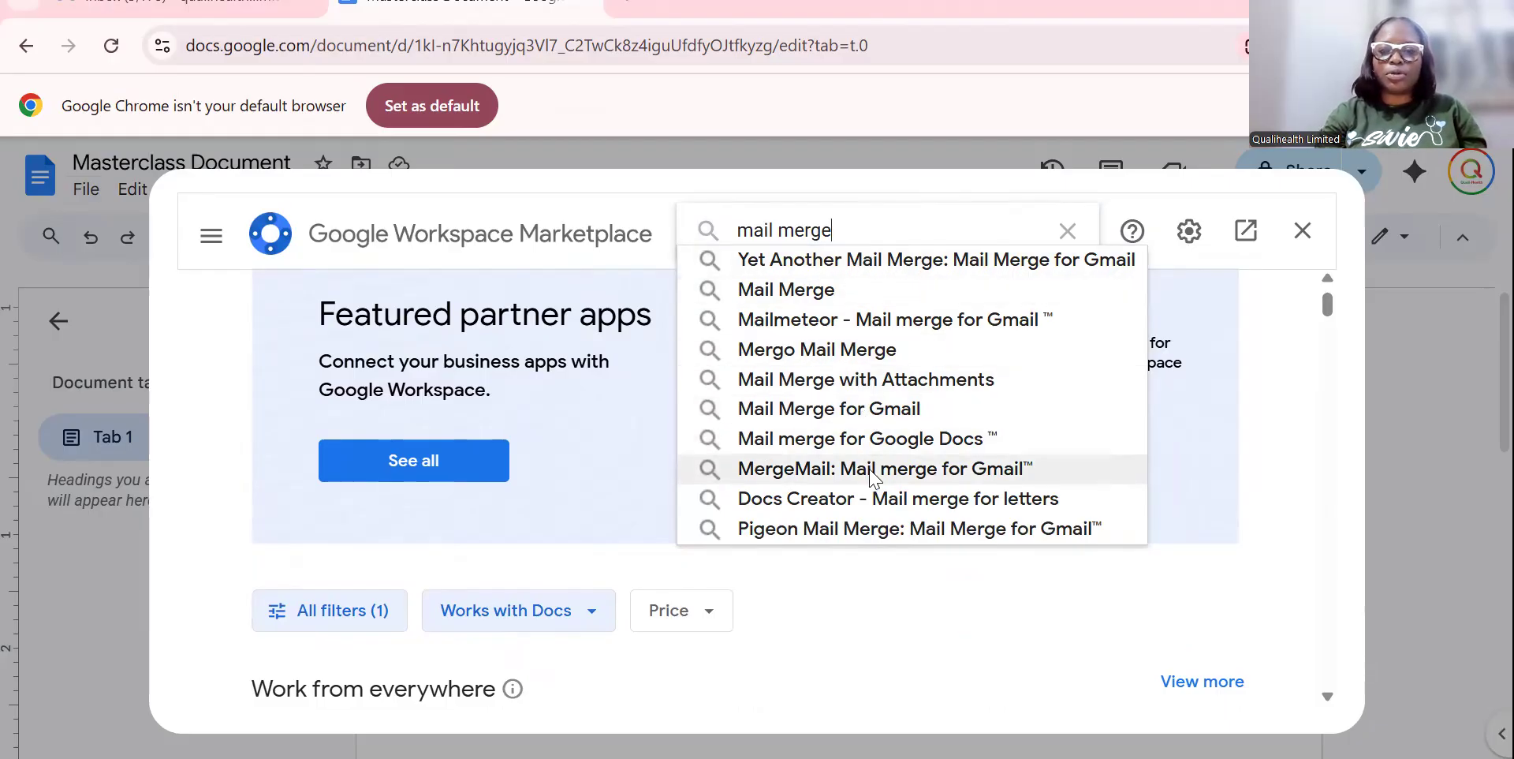
click(845, 304)
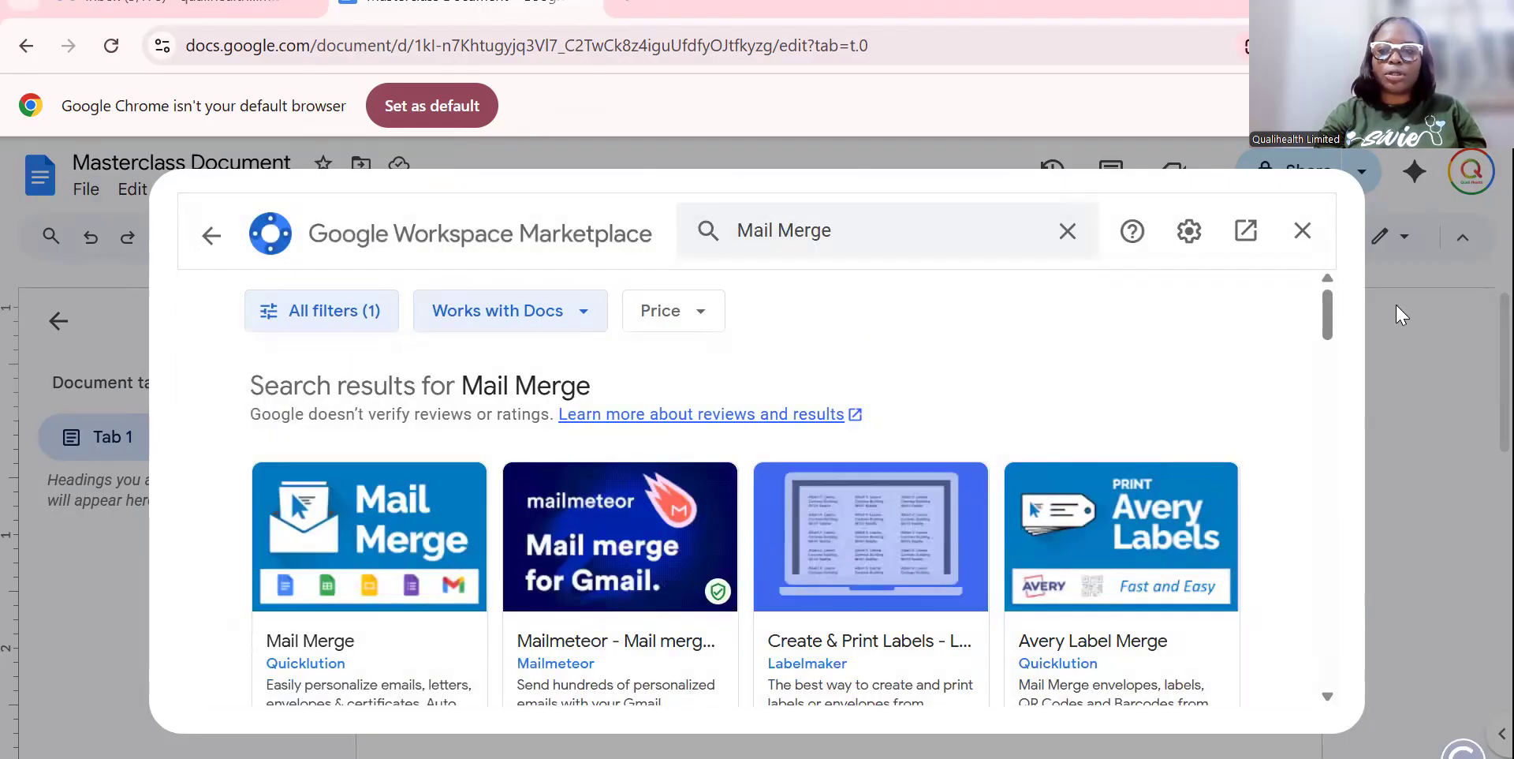
scroll(1333, 331, down, 1)
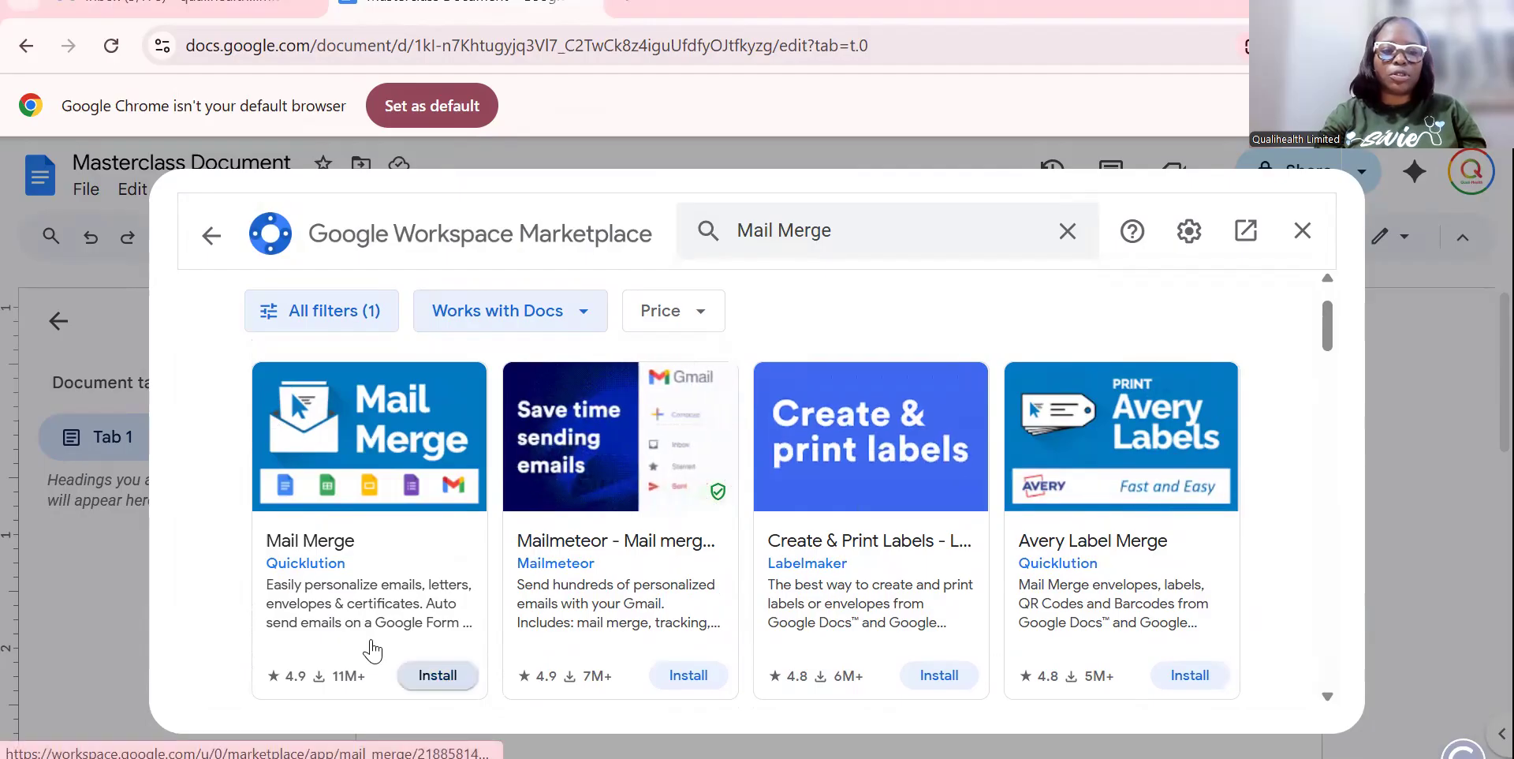
Install Quicklution's Mail Merge add-on, signing in with the account and allowing its permissions.
click(418, 672)
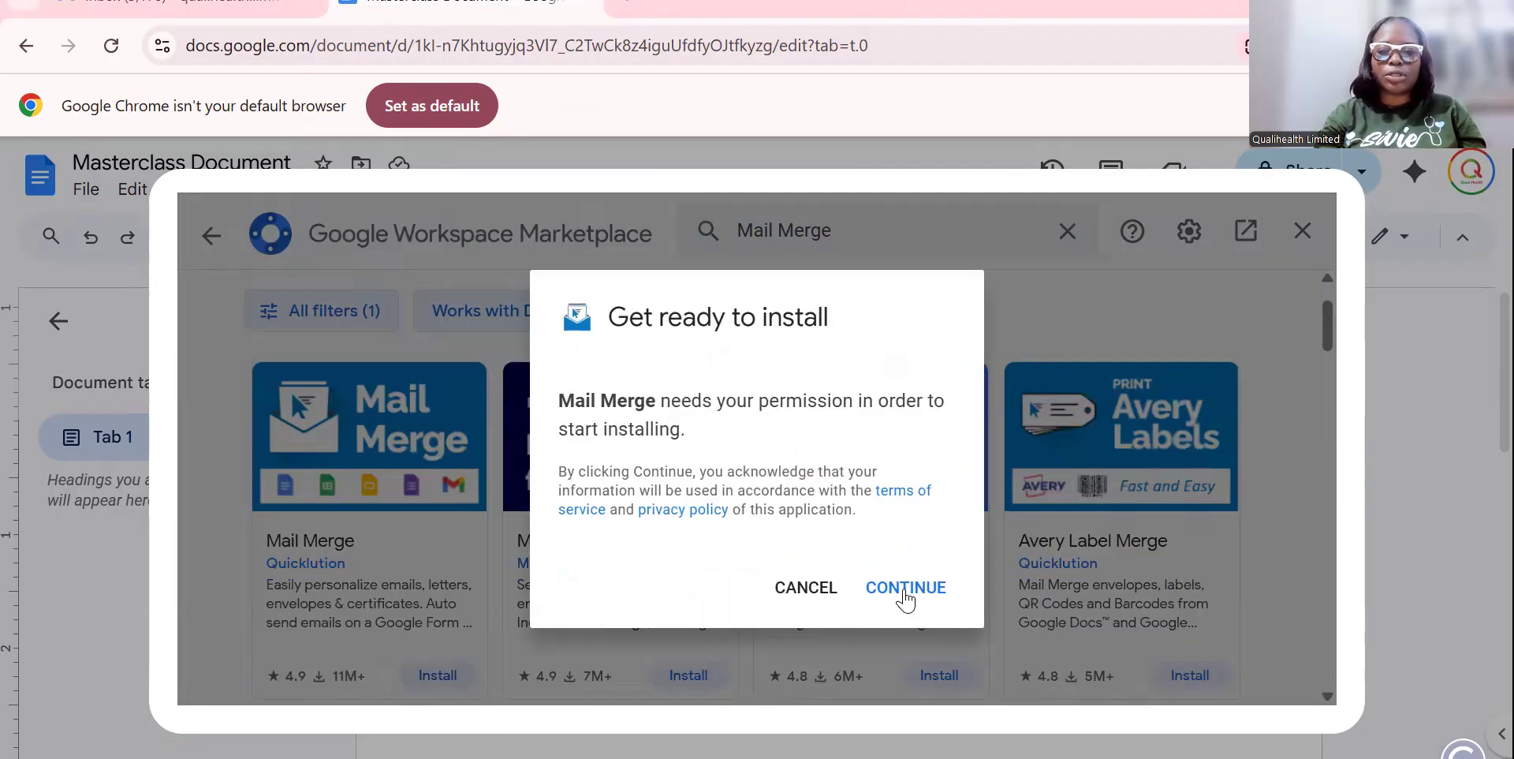
click(906, 588)
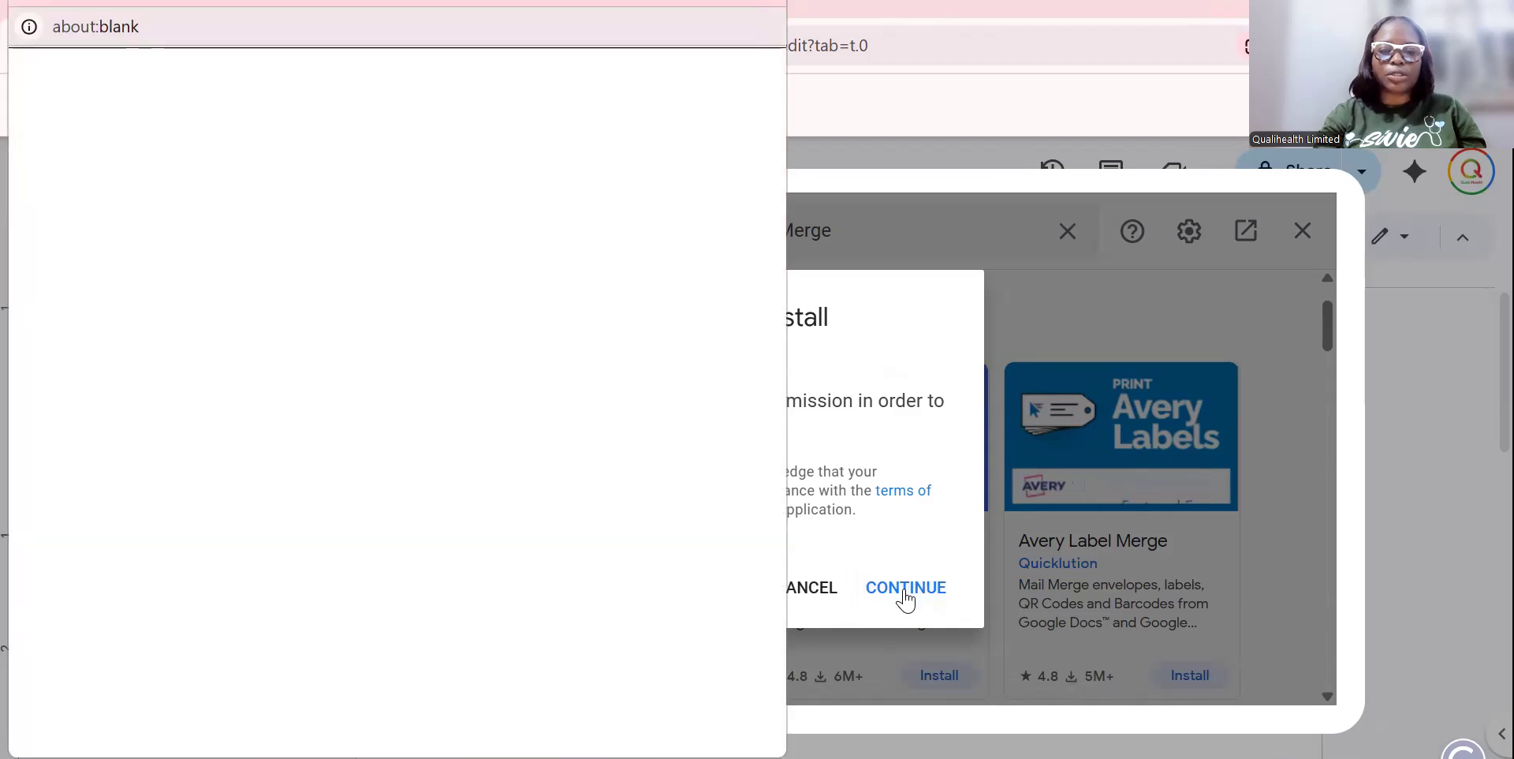
click(621, 210)
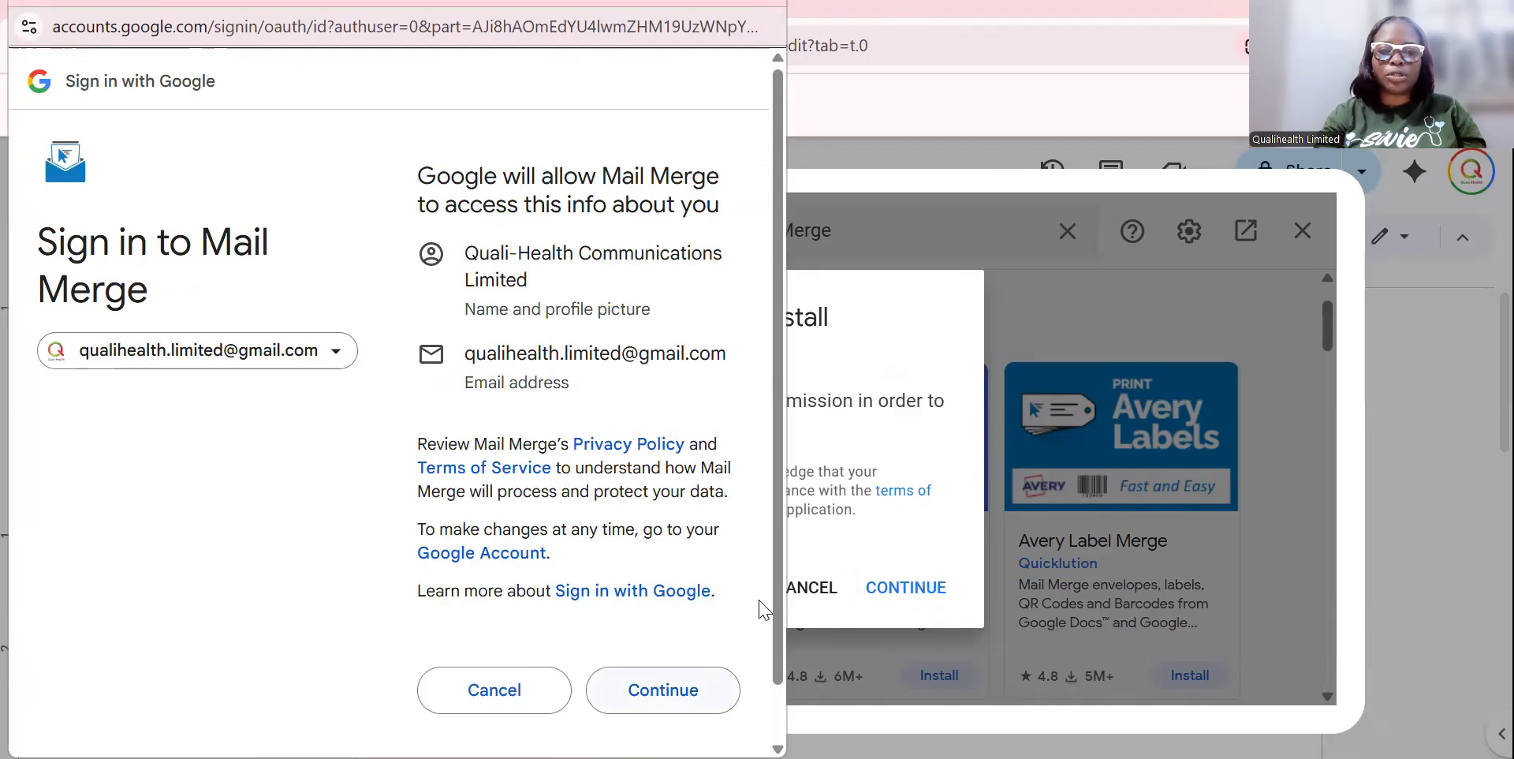
key(Return)
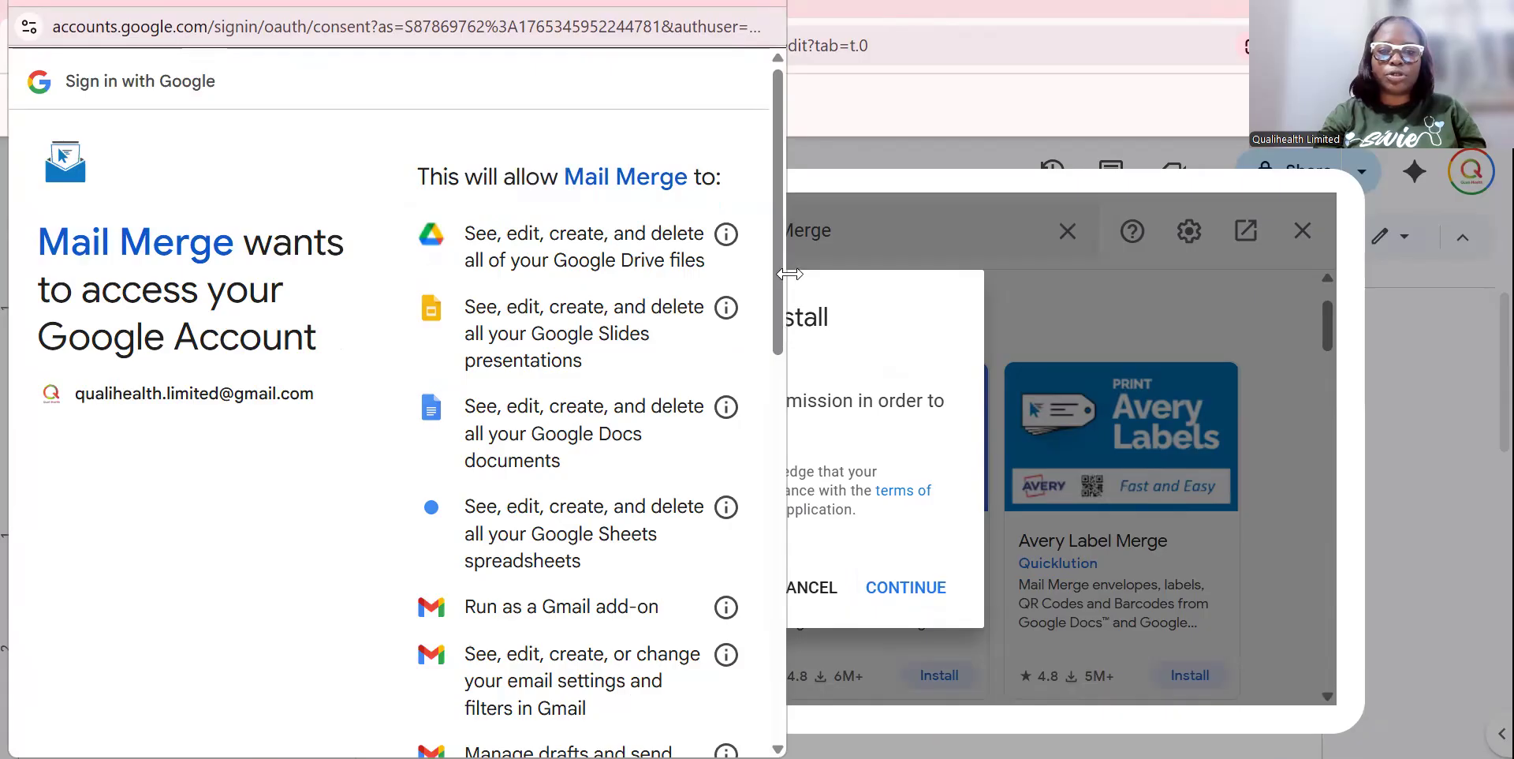
scroll(769, 625, down, 10)
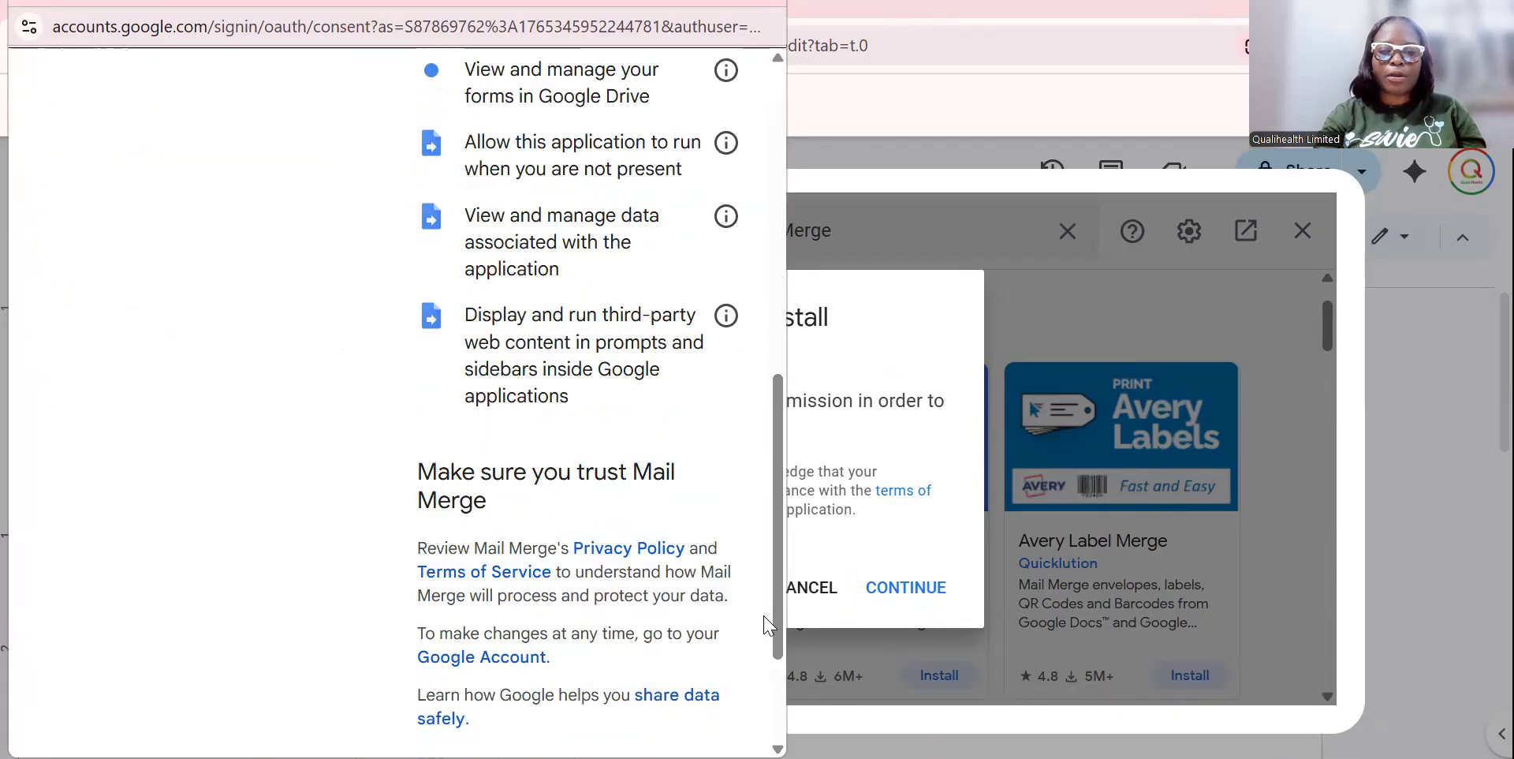
scroll(769, 625, down, 3)
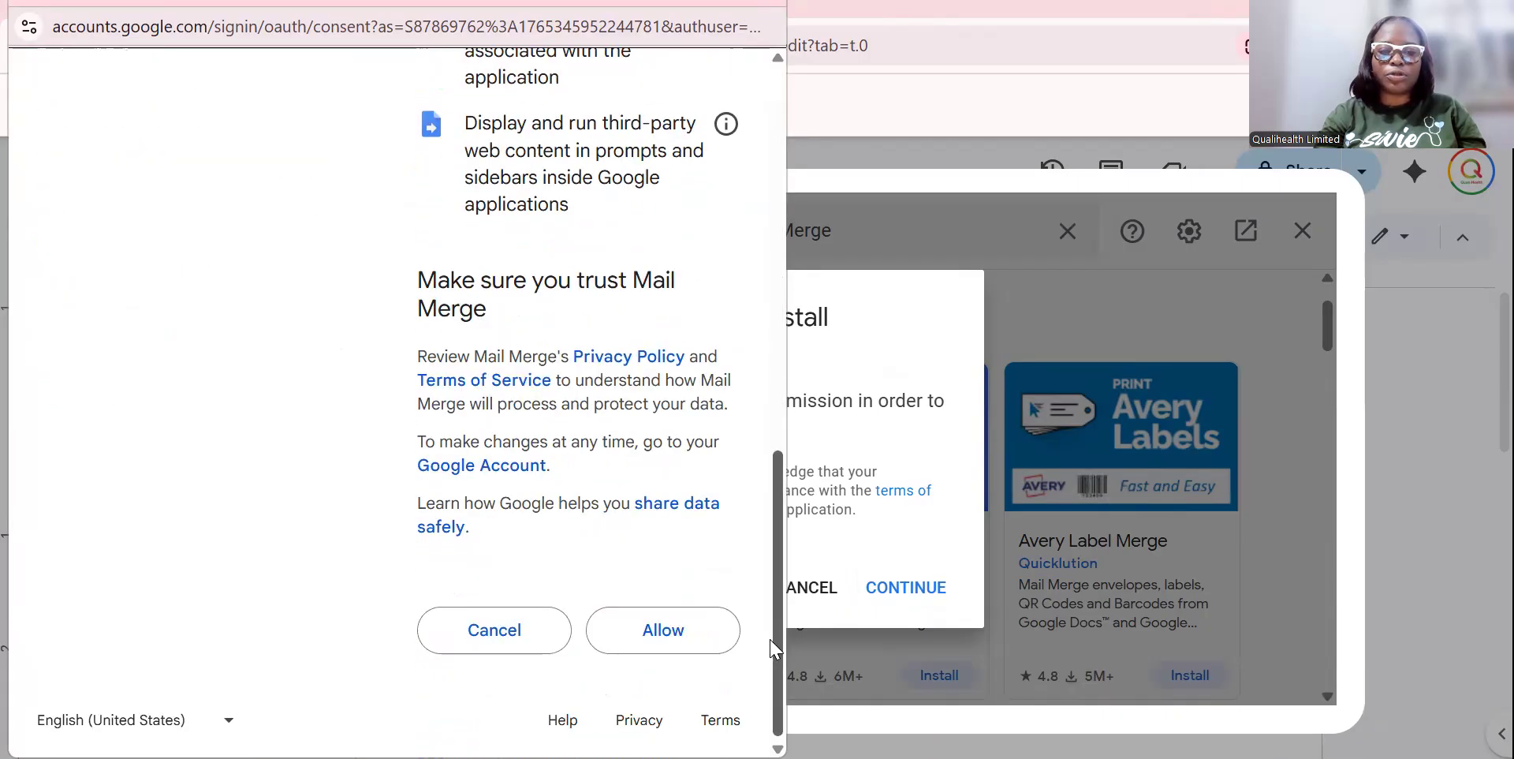
click(673, 648)
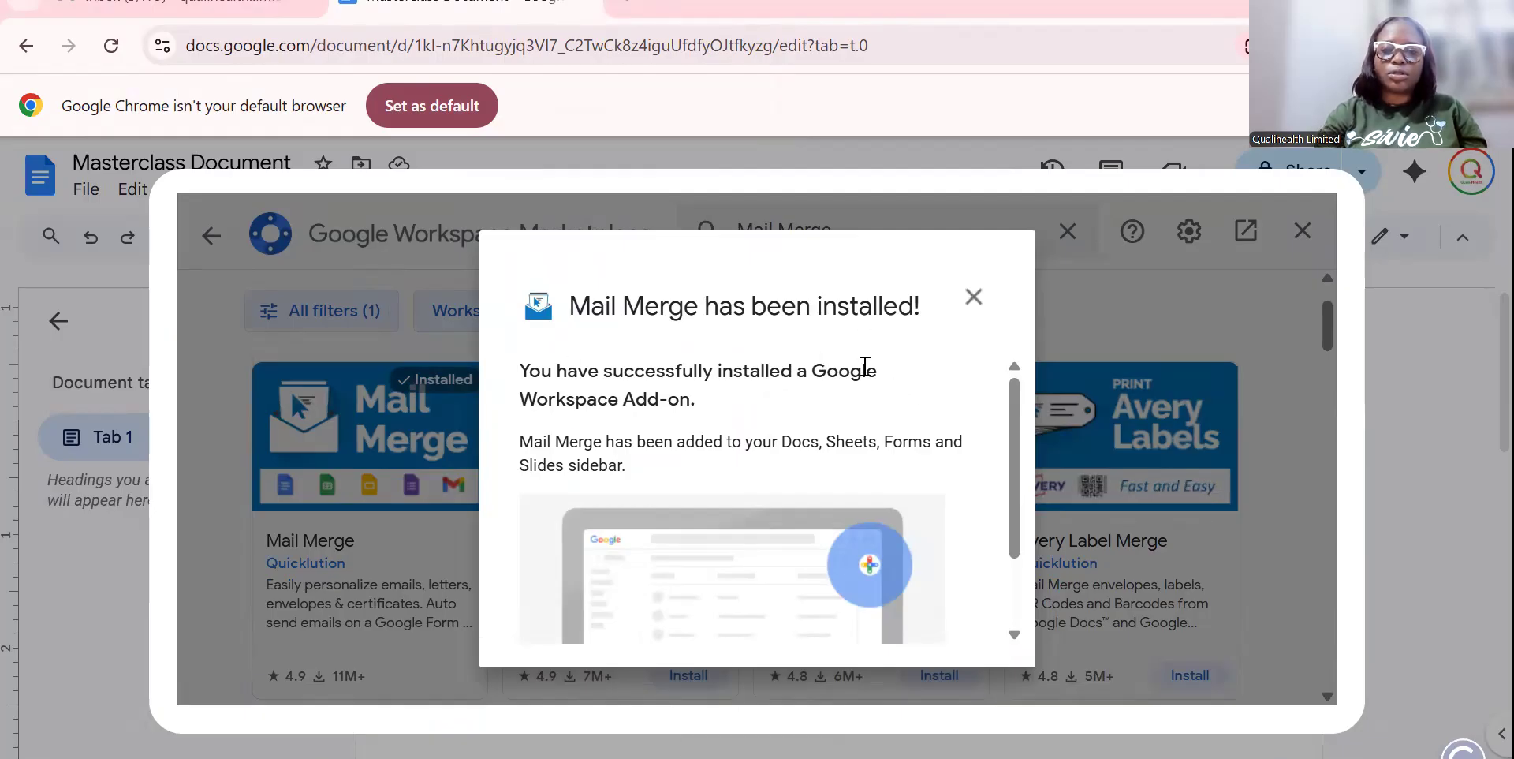
Dismiss the installed confirmation with Done and close the Marketplace window.
drag(1016, 473, 1013, 498)
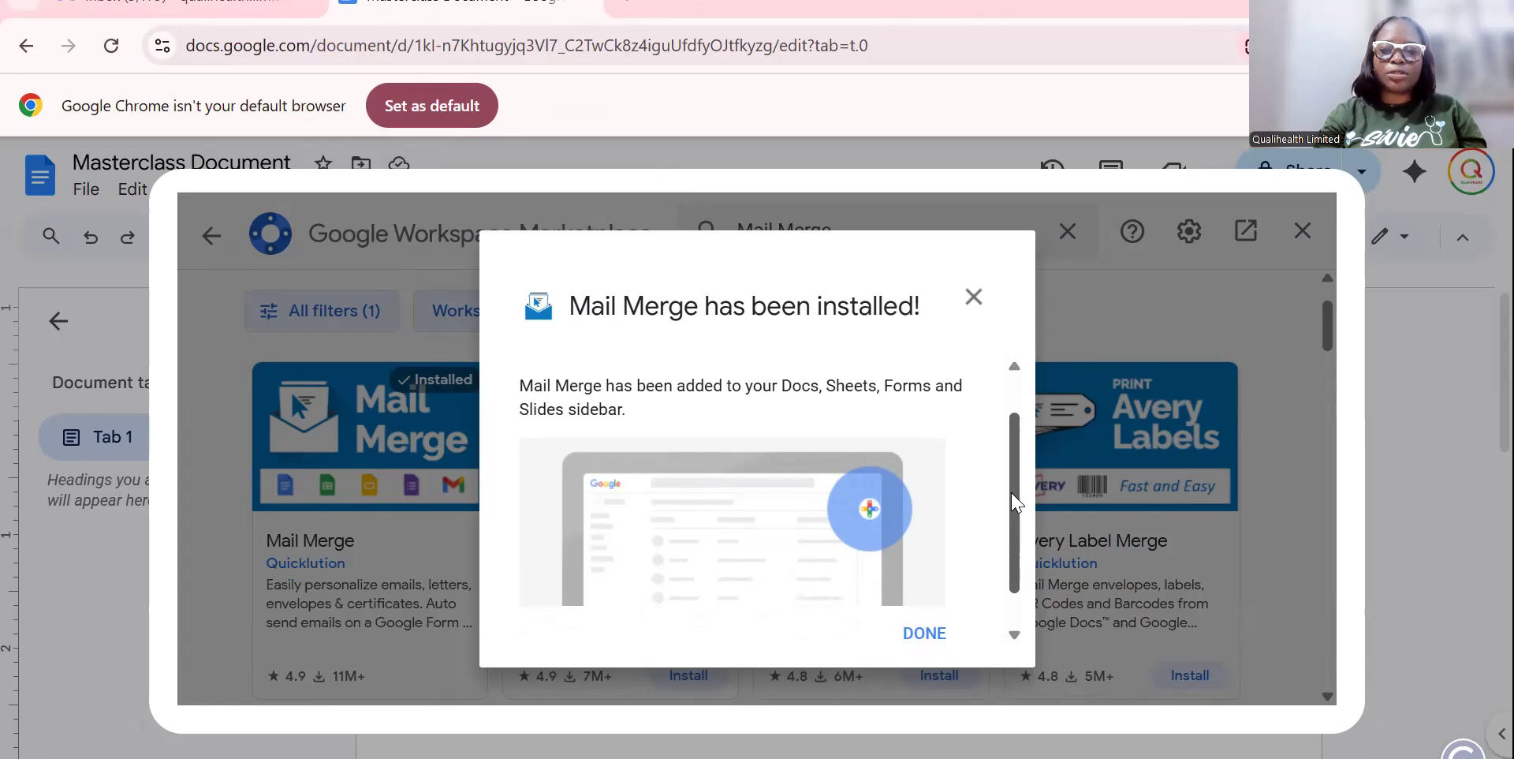
drag(1017, 503, 1017, 548)
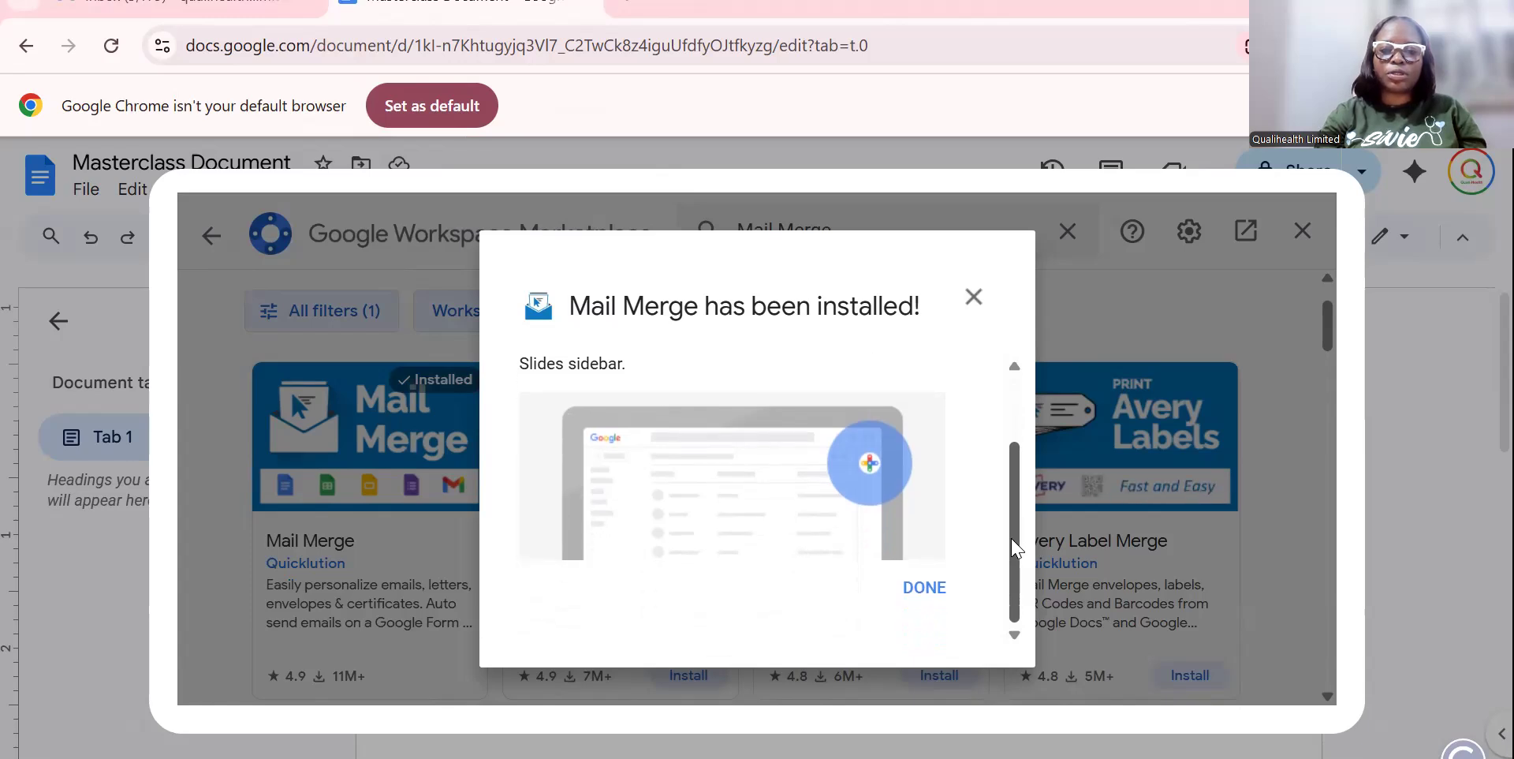
click(927, 589)
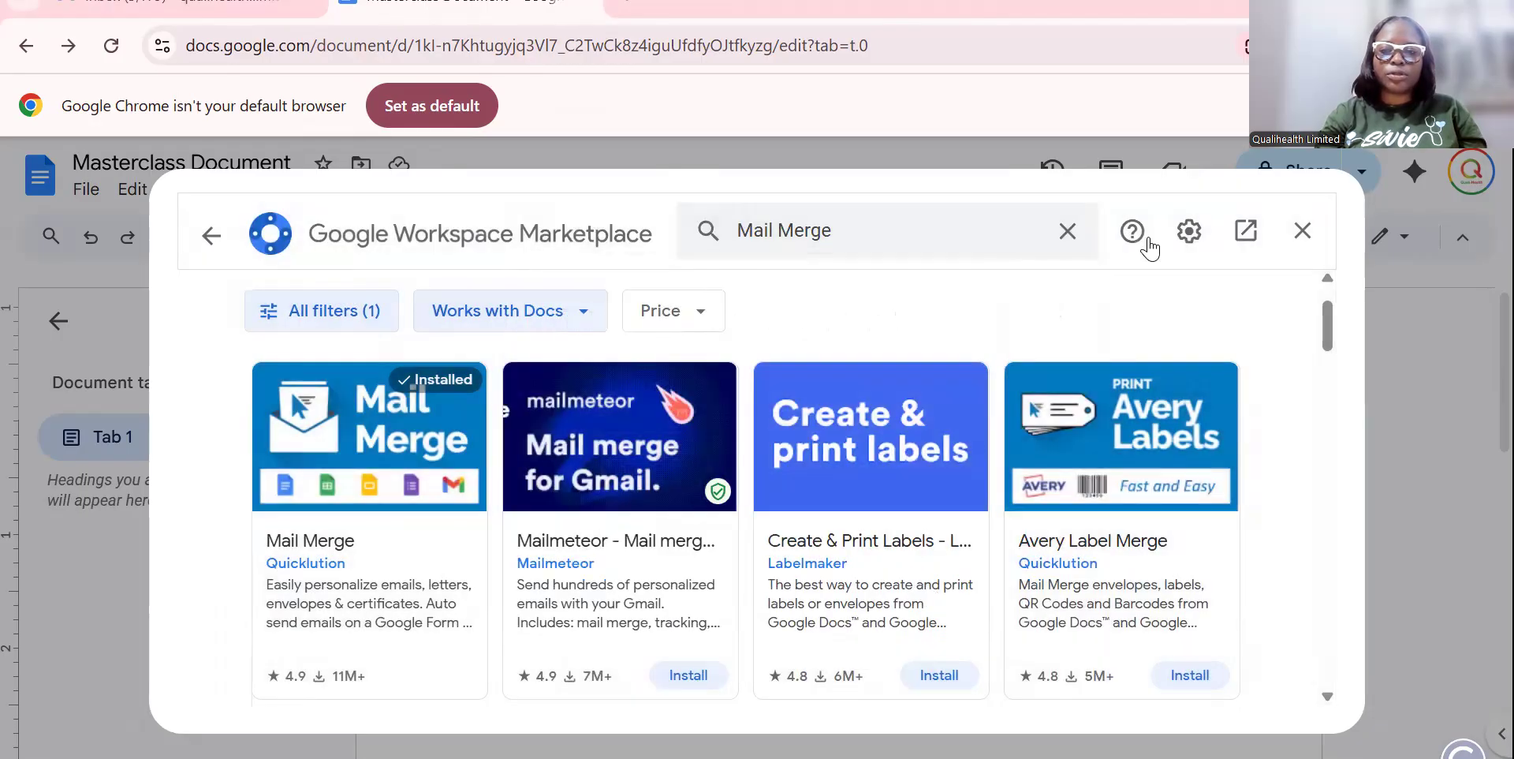
click(1302, 232)
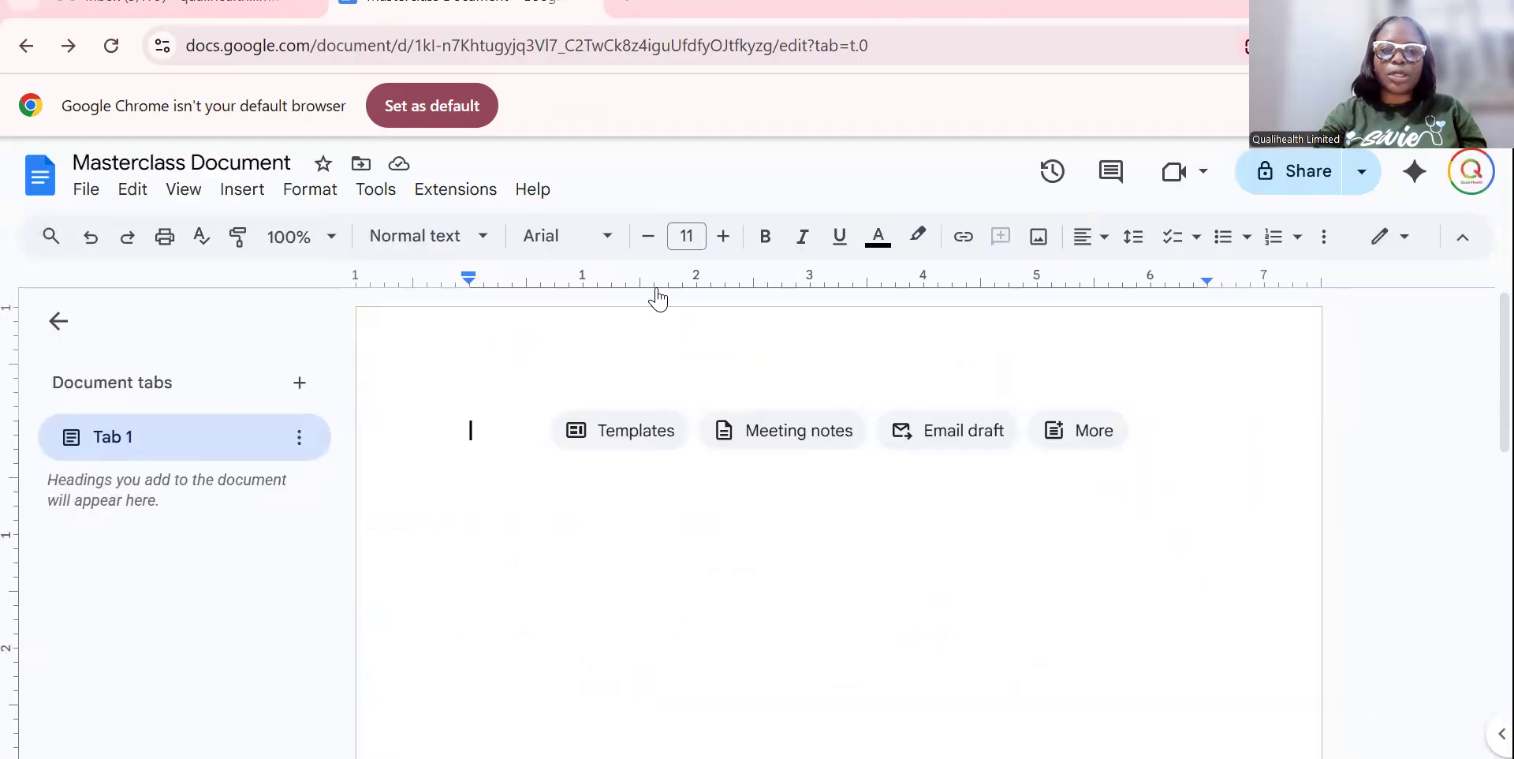
Run Extensions > Mail Merge > Start to open the Mail Merge sidebar.
click(448, 192)
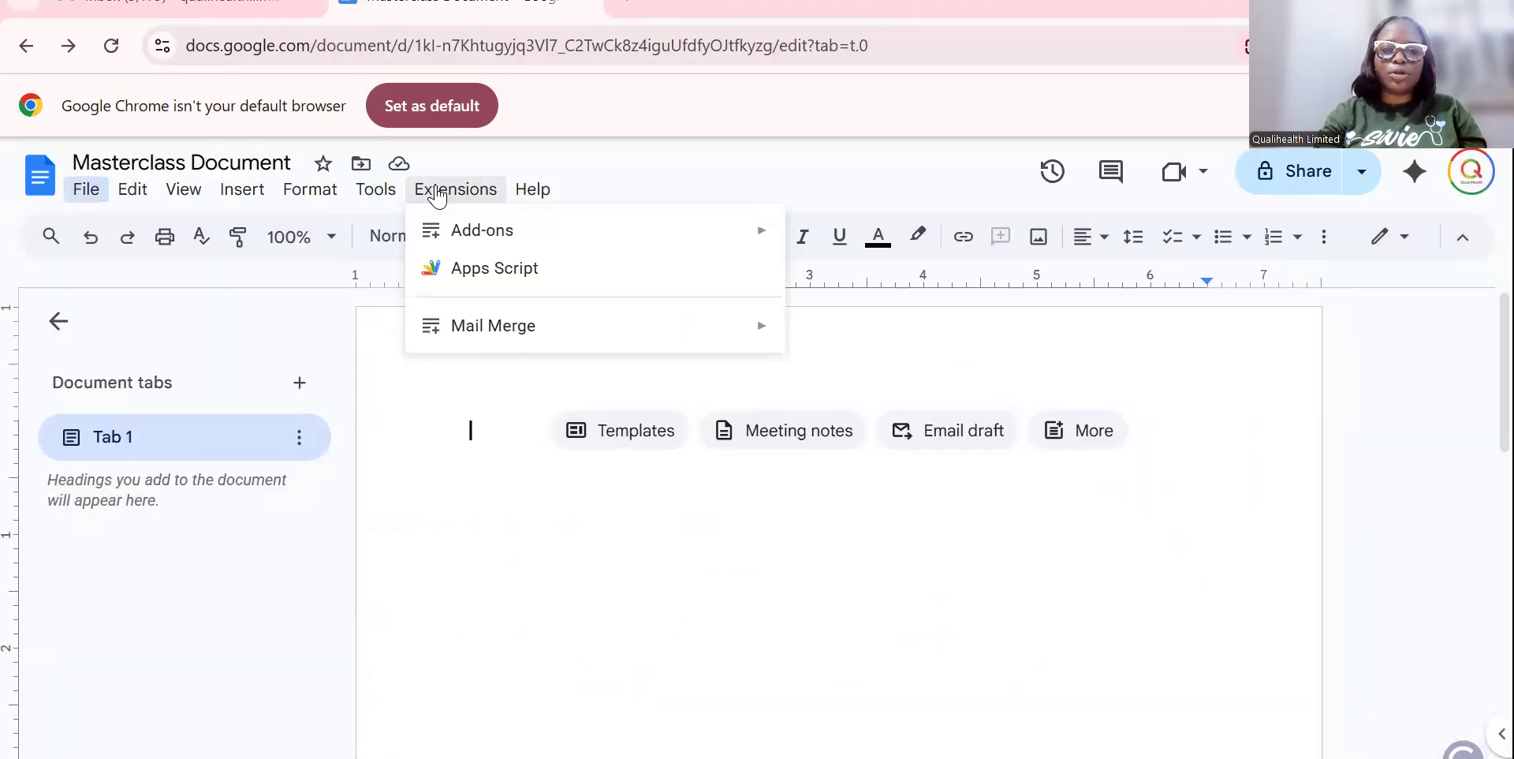
mouse_move(559, 344)
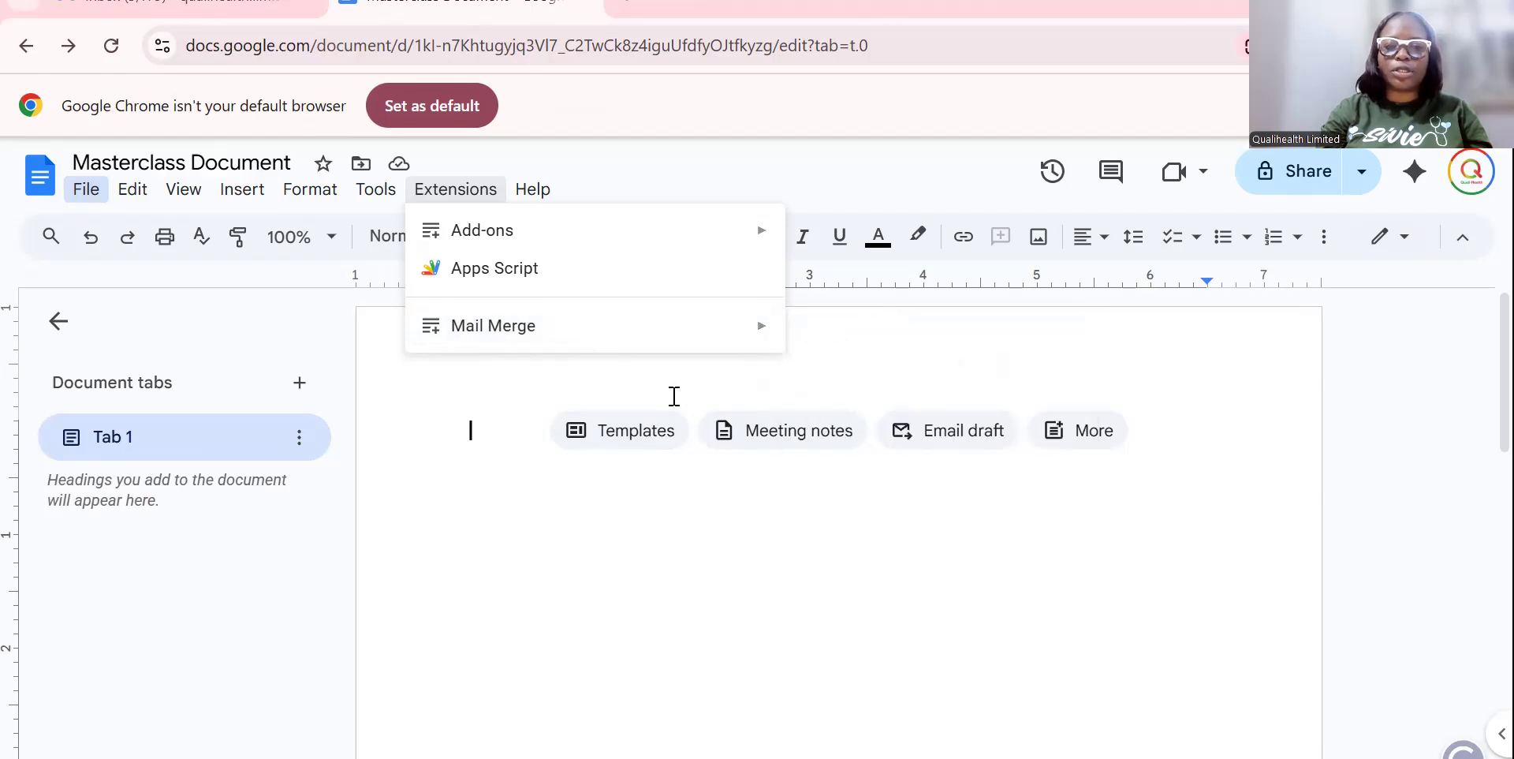
mouse_move(703, 347)
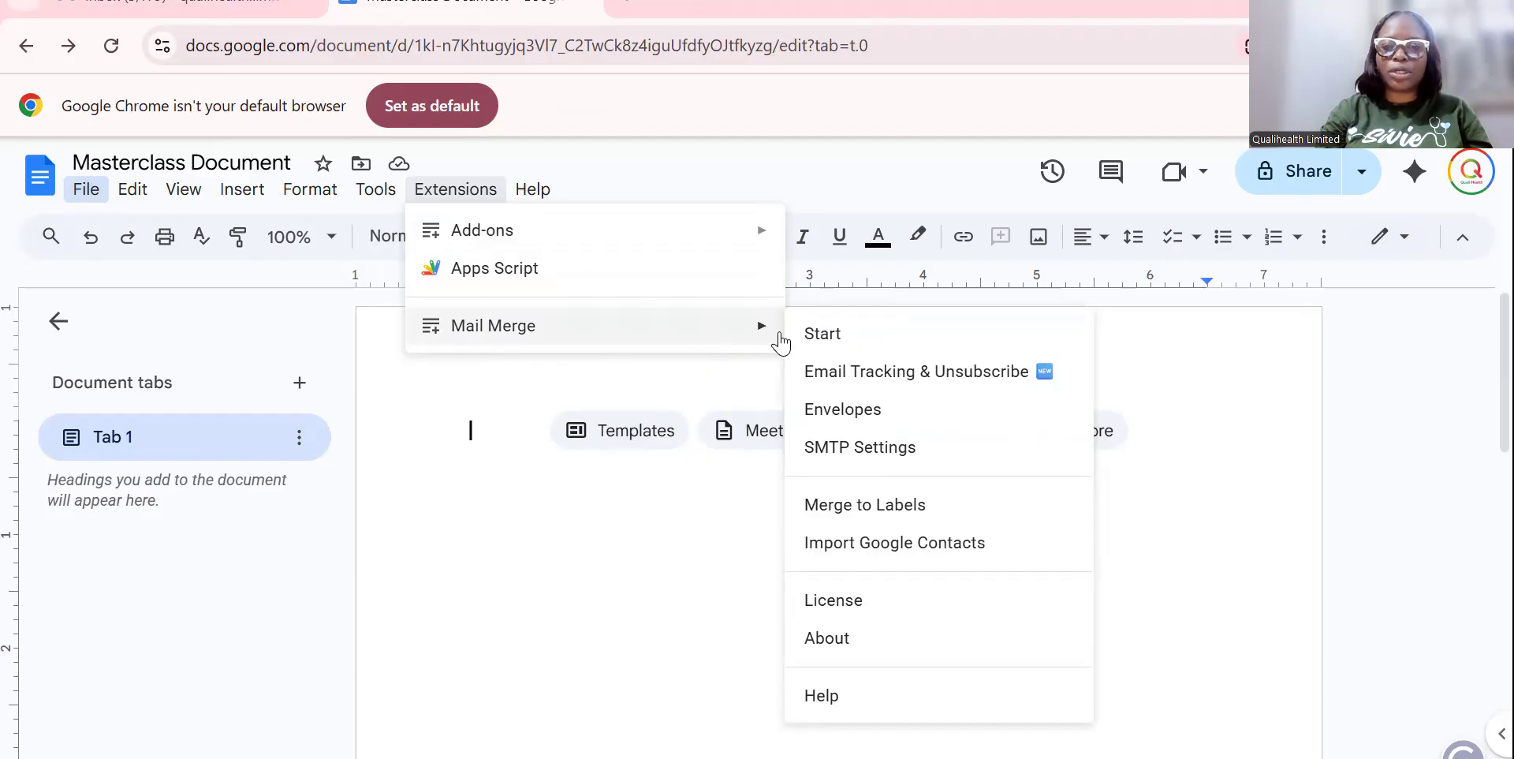
click(841, 345)
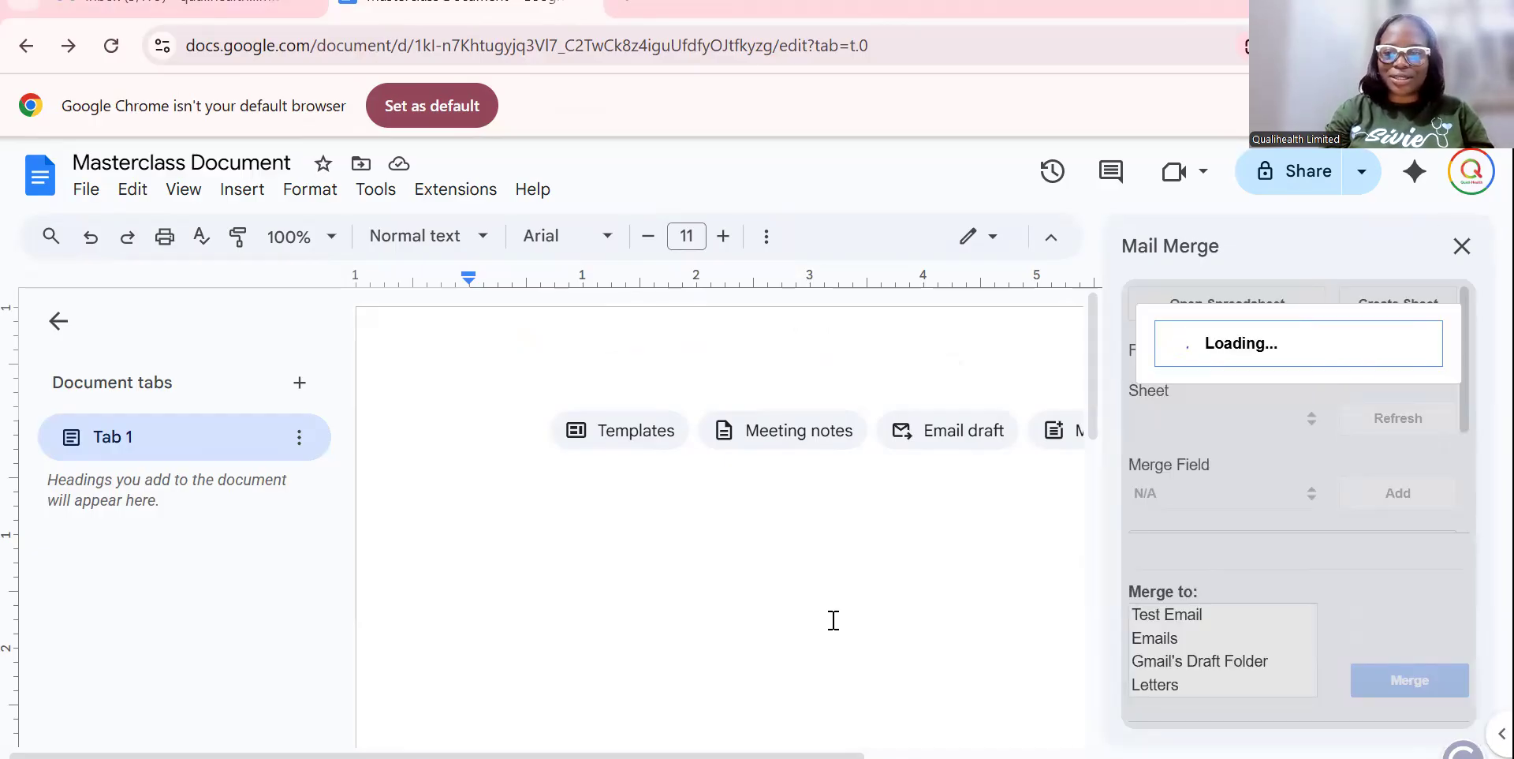
Paste the sample letter with *|Title|* and *|Last Name|* merge fields into the document.
key(ctrl+v)
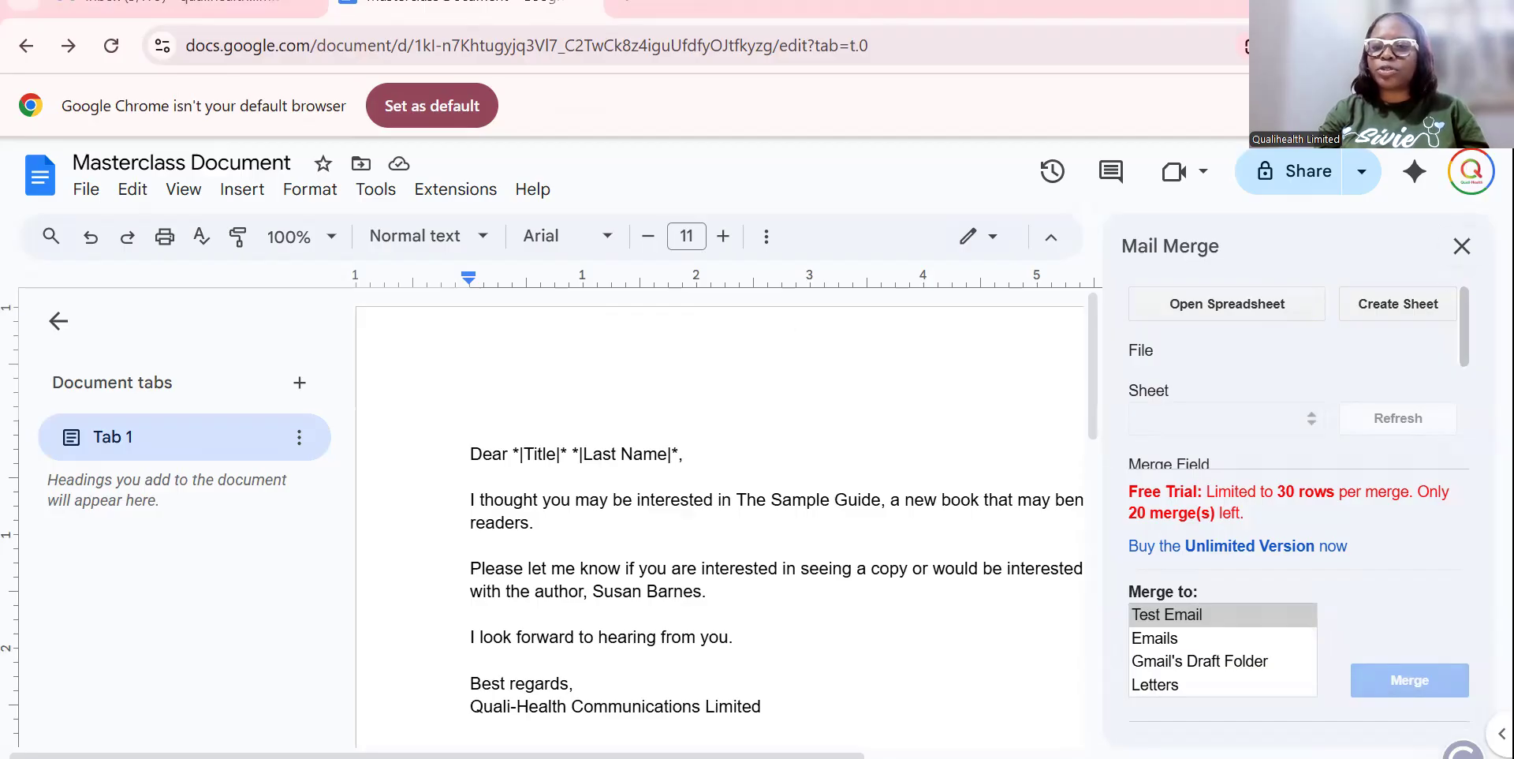
scroll(1467, 380, down, 2)
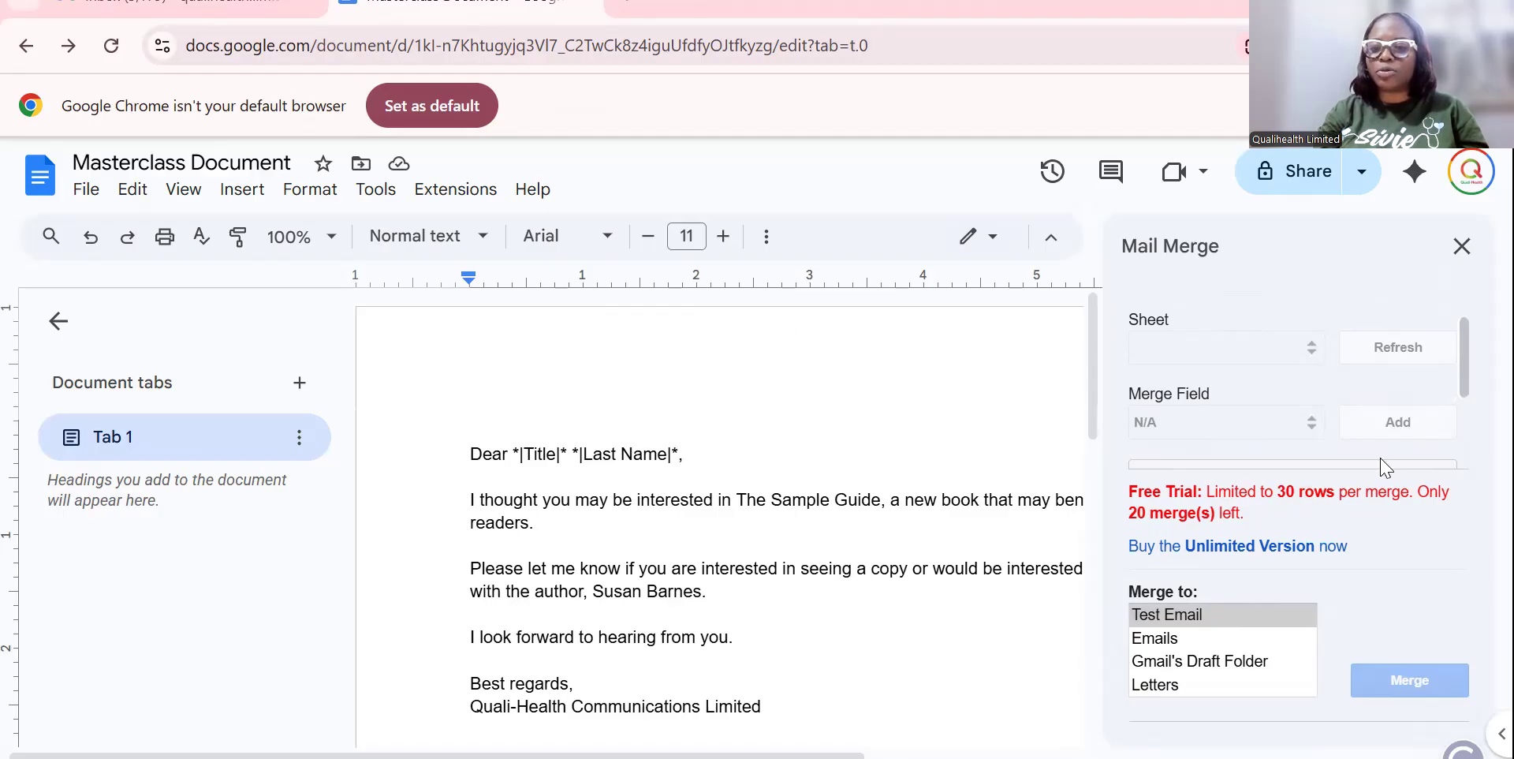
drag(1463, 372, 1459, 406)
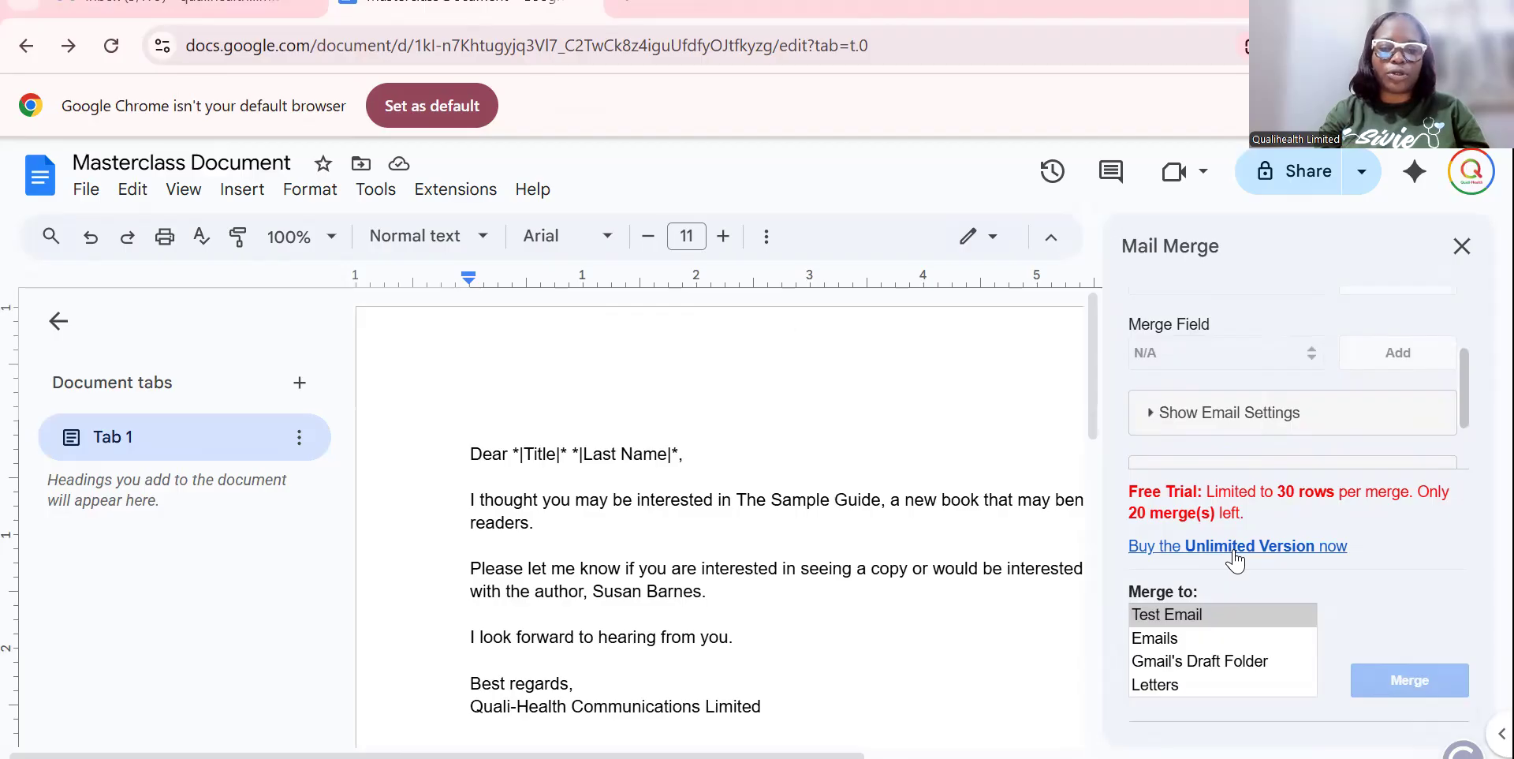
drag(1465, 380, 1462, 313)
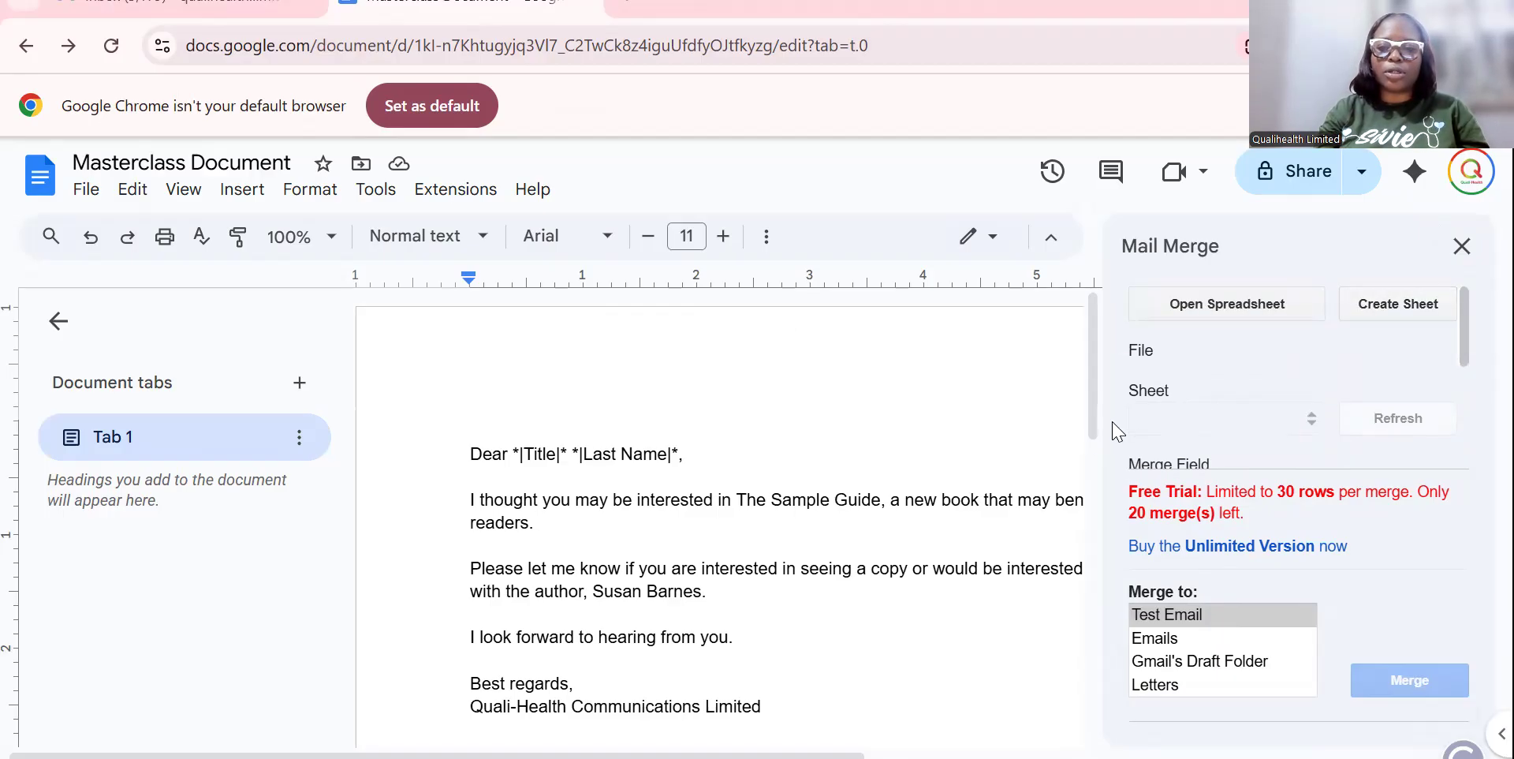
mouse_move(1093, 429)
mouse_down()
mouse_move(1088, 513)
mouse_move(1082, 450)
mouse_up()
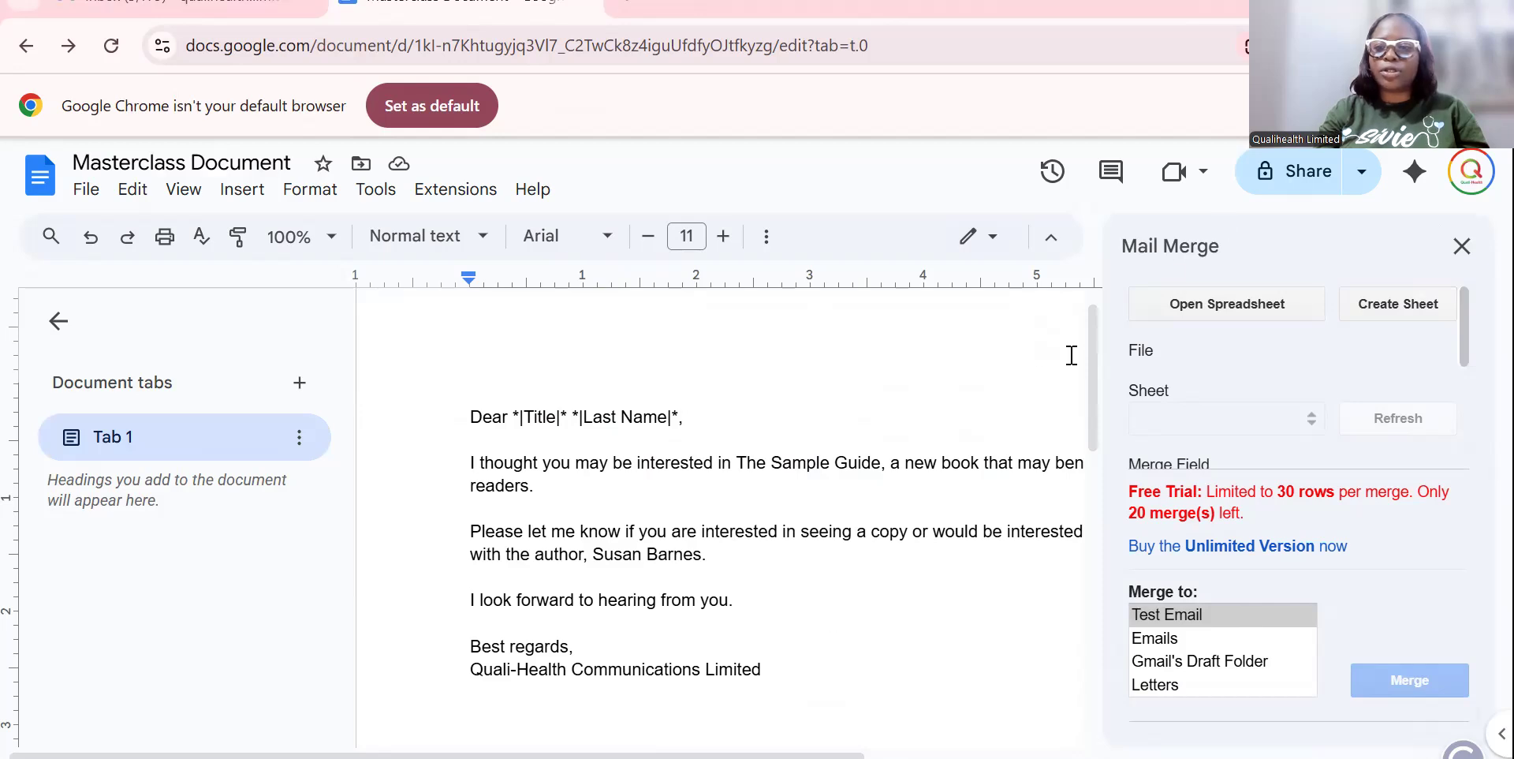
drag(1093, 410, 1085, 338)
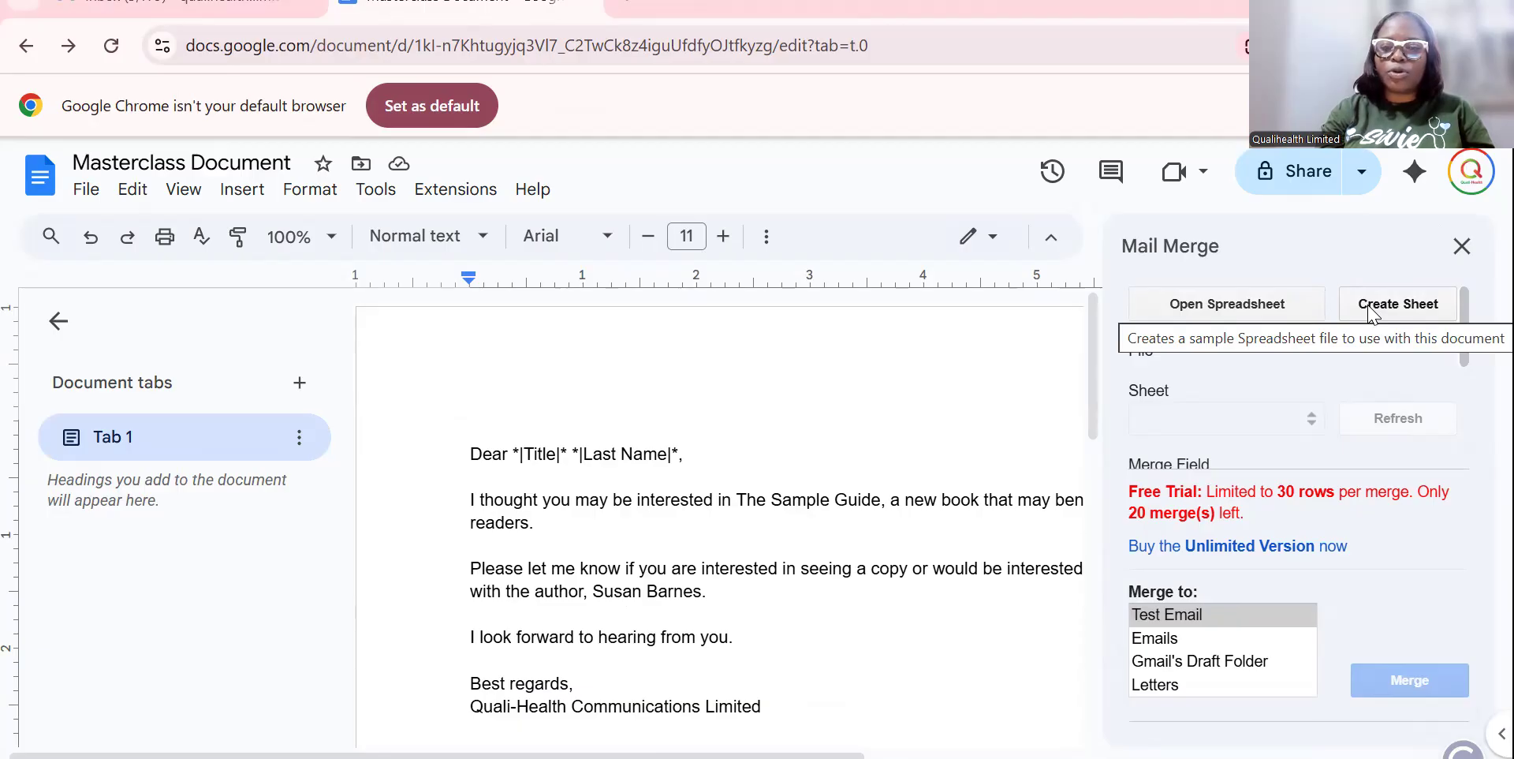
Choose the 18TH ASCAF 2024 ABSTRACT SUBMISSION PORTAL (Responses) spreadsheet as the merge data source.
click(1252, 314)
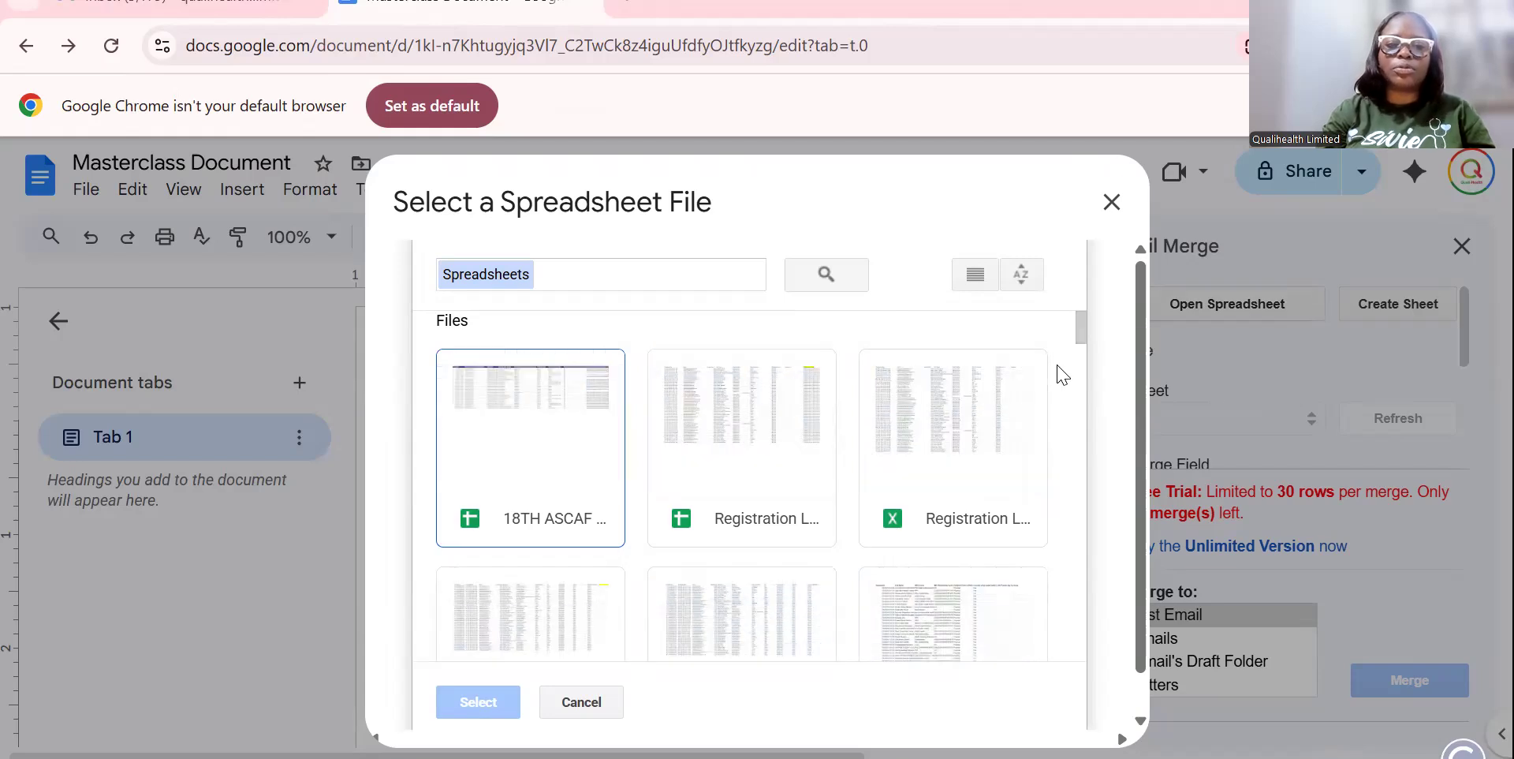
scroll(1085, 356, down, 1)
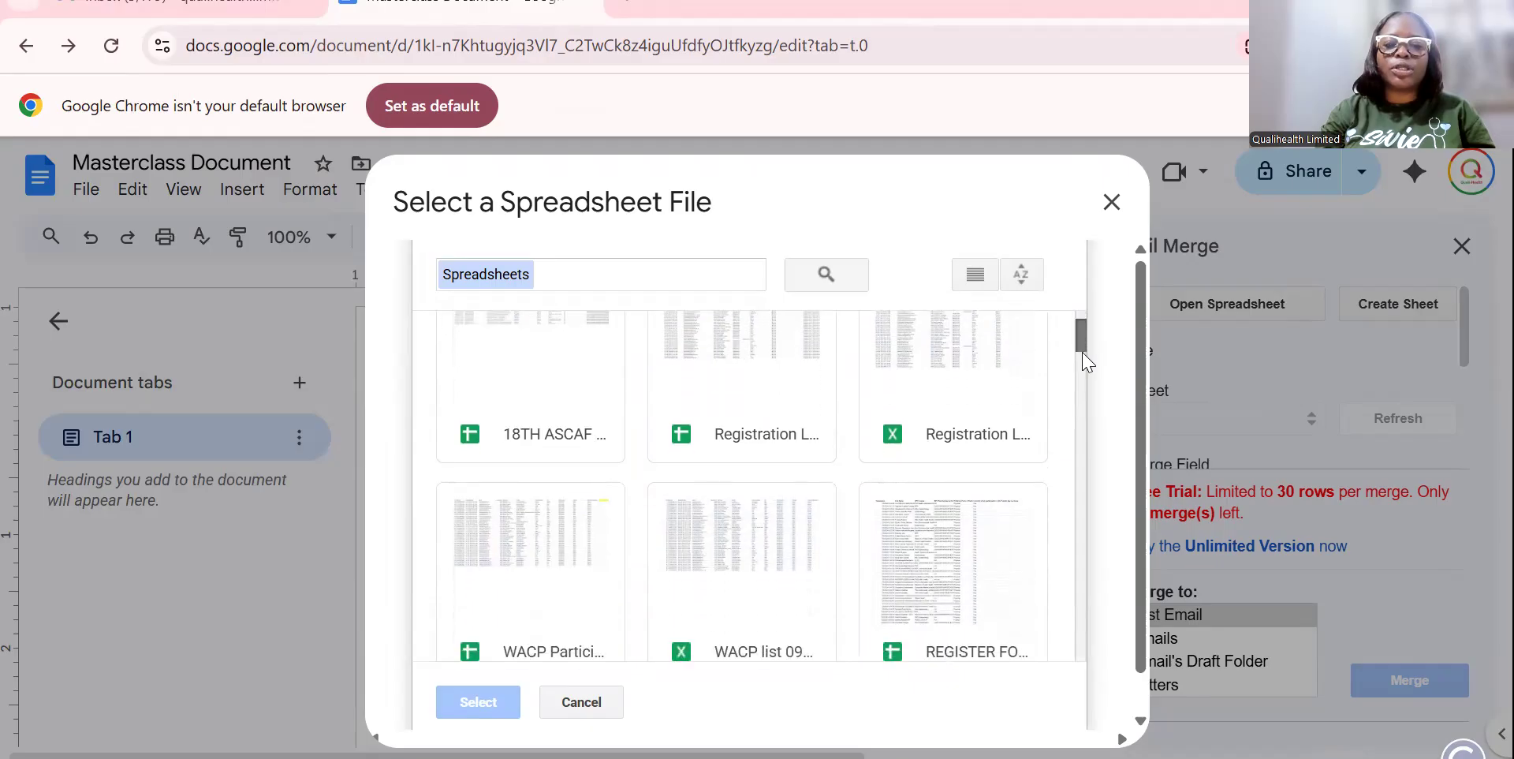
scroll(1085, 359, down, 2)
drag(1083, 369, 1078, 247)
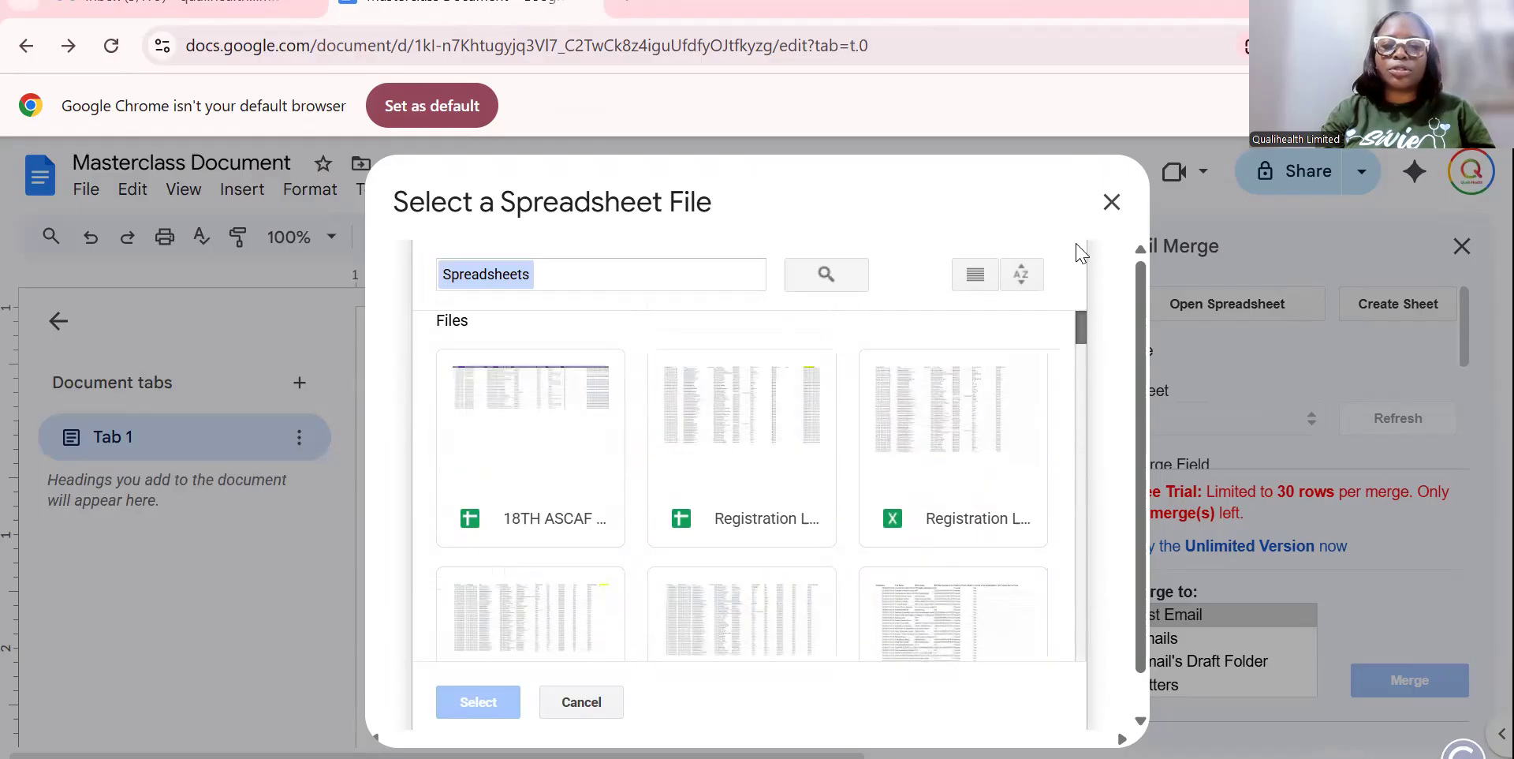
double_click(534, 447)
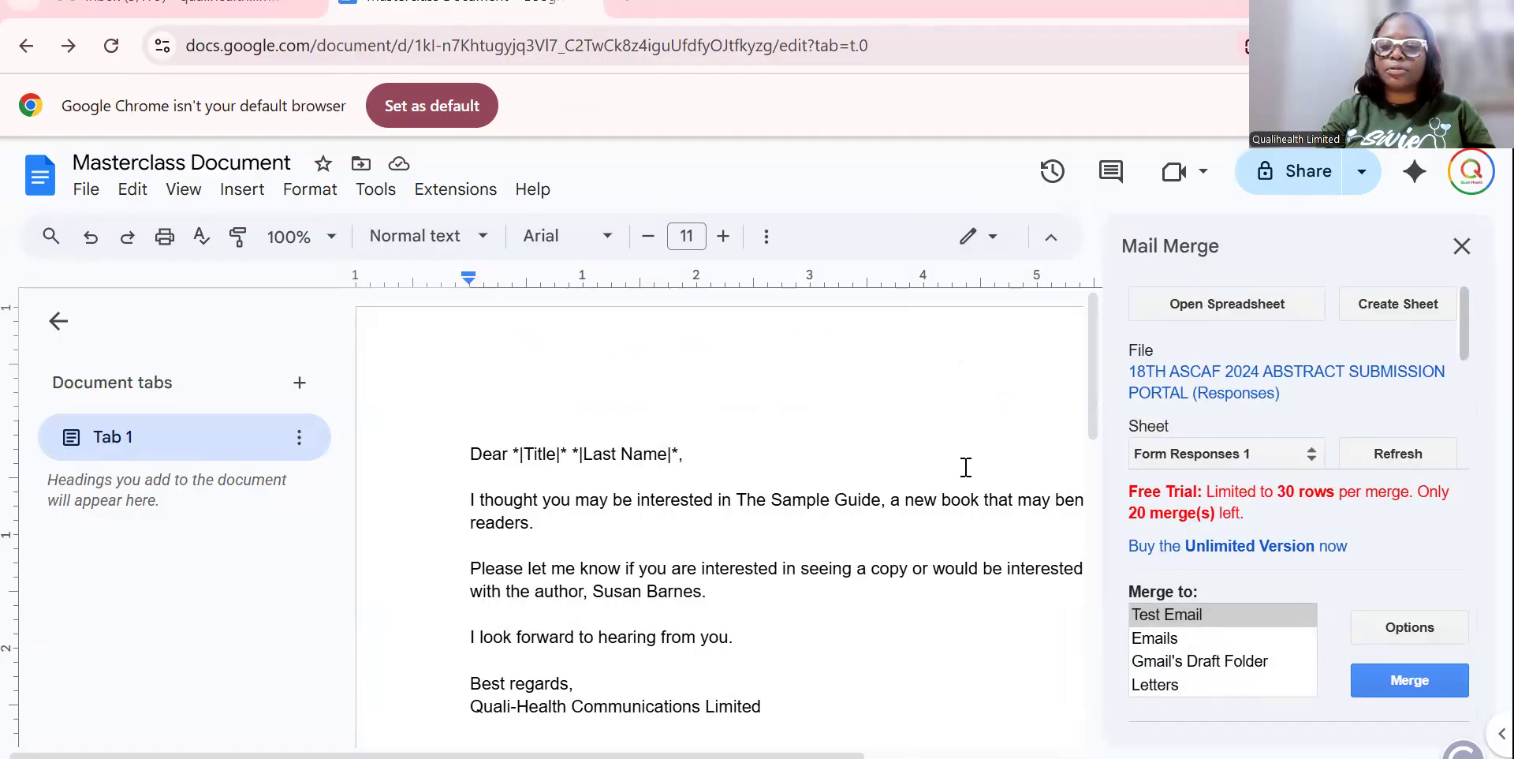
Keep Form Responses 1 as the data sheet, review the merge fields, then open the linked spreadsheet.
click(1310, 457)
click(1313, 473)
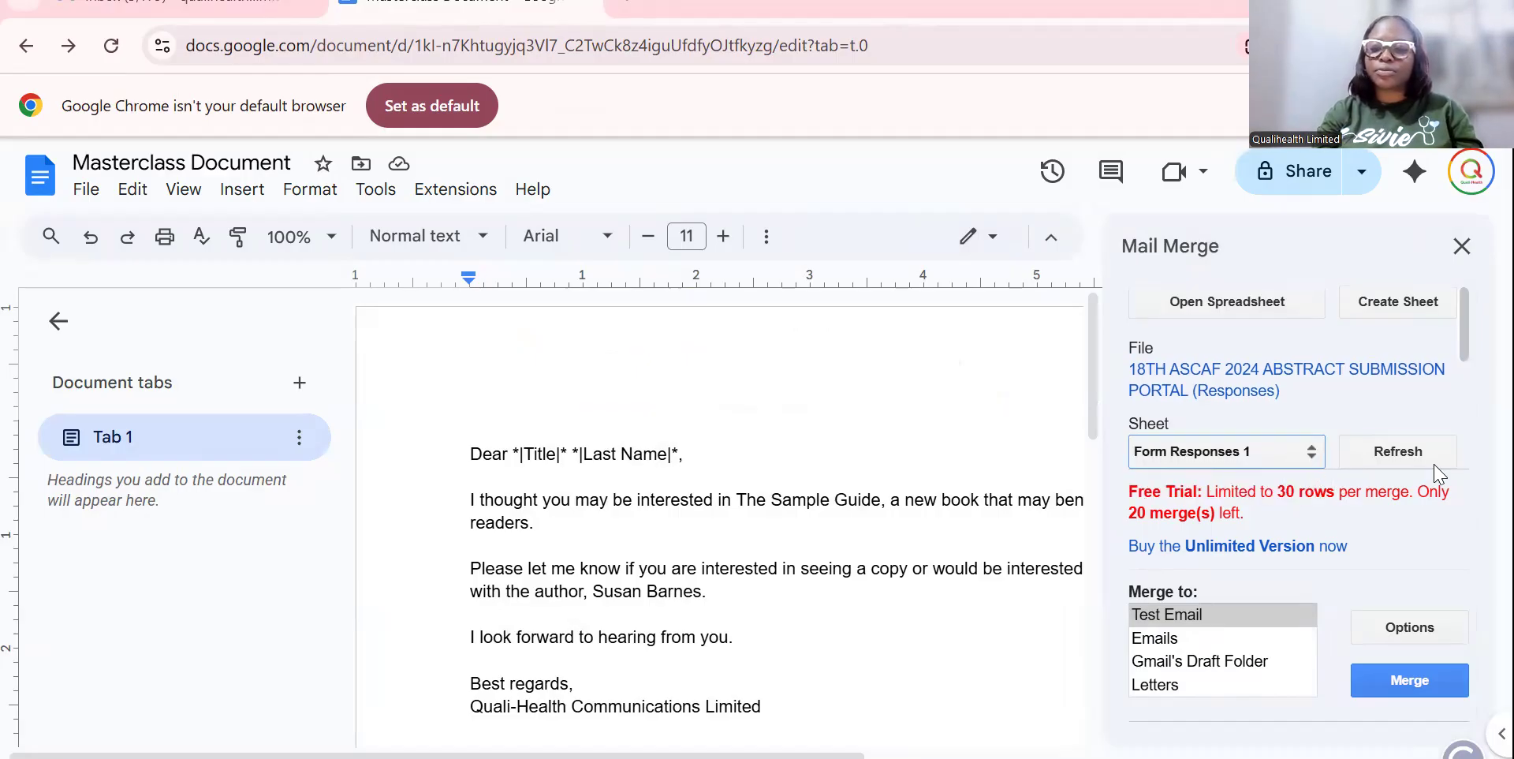
scroll(1465, 359, down, 3)
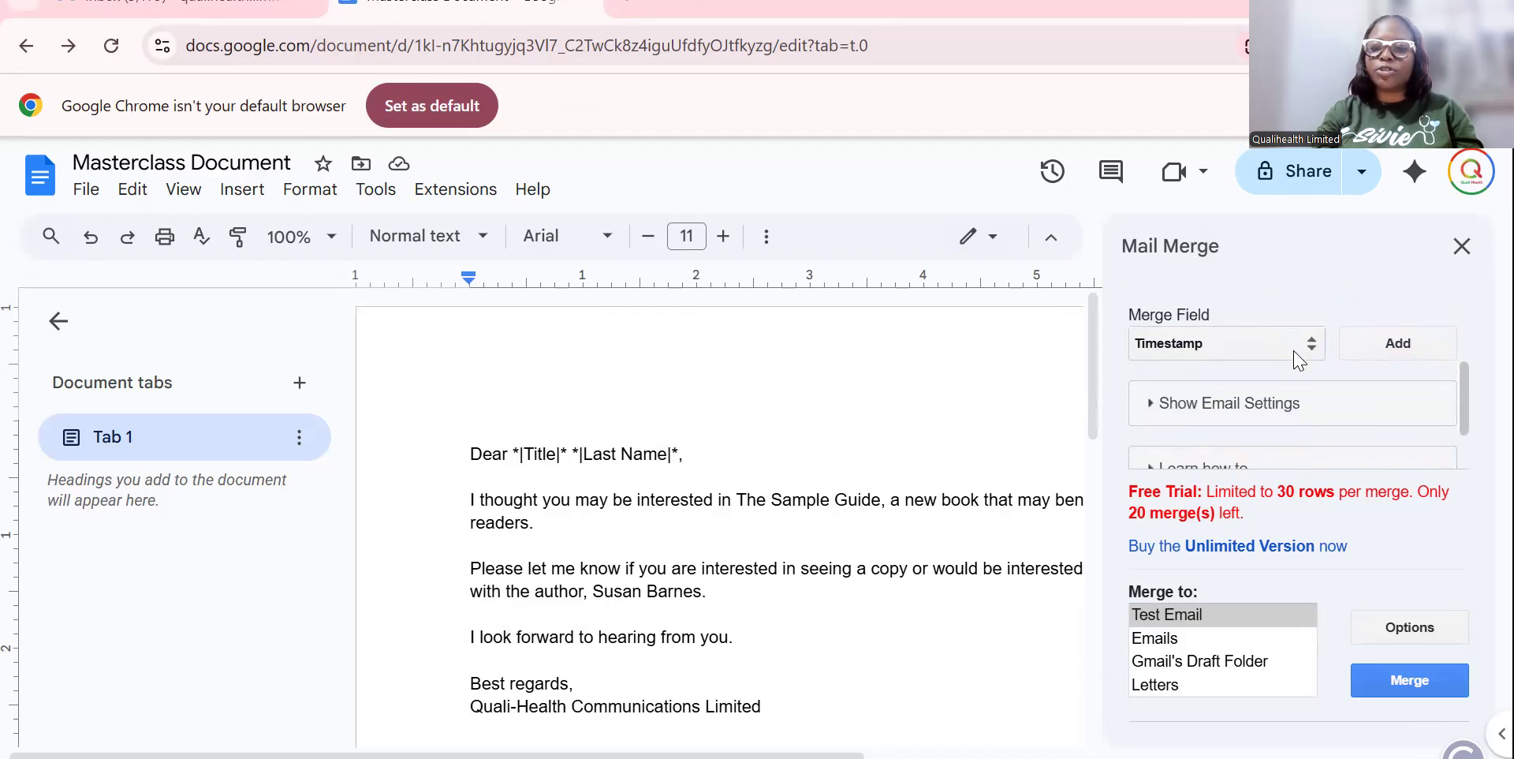
click(1312, 347)
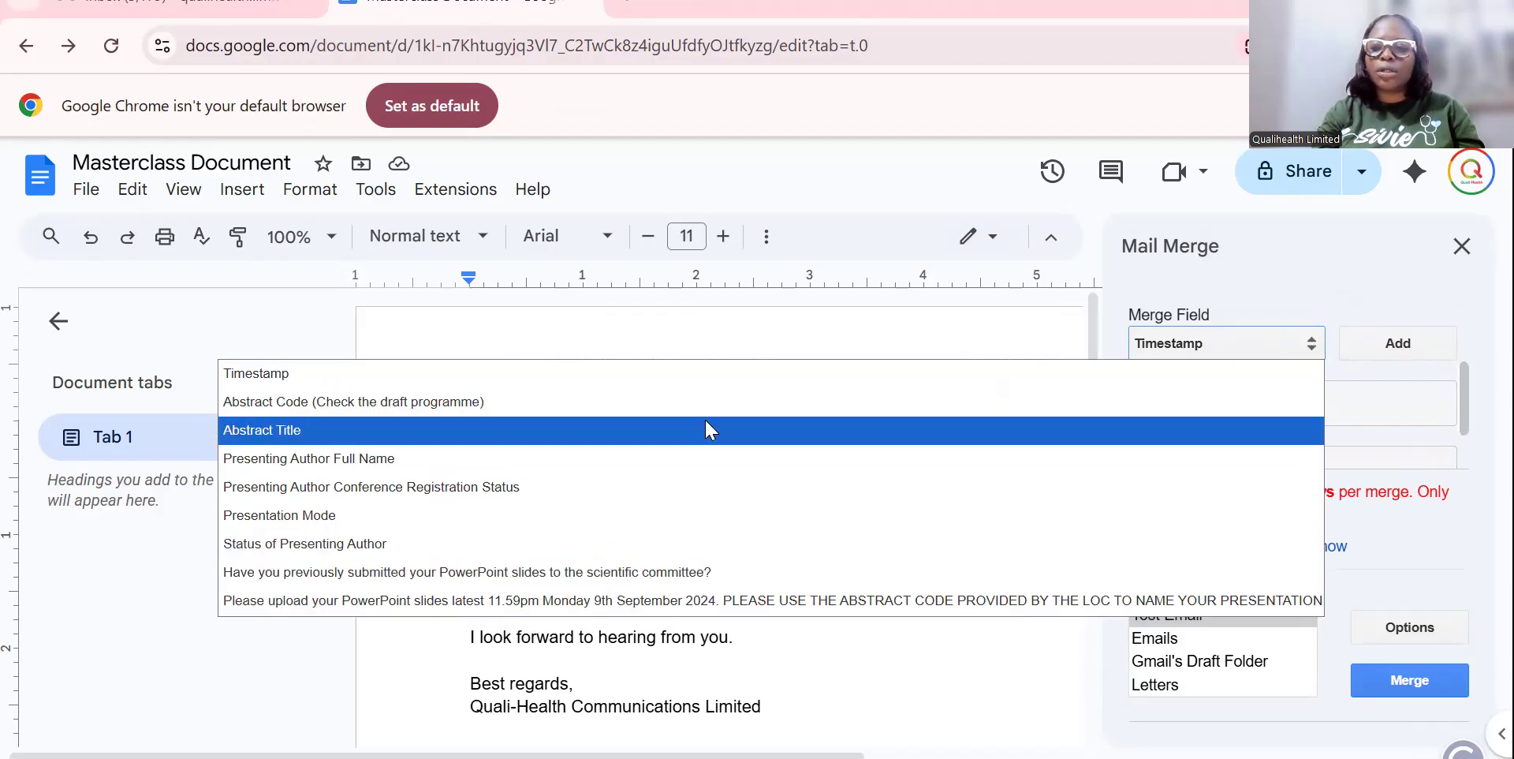
click(1339, 295)
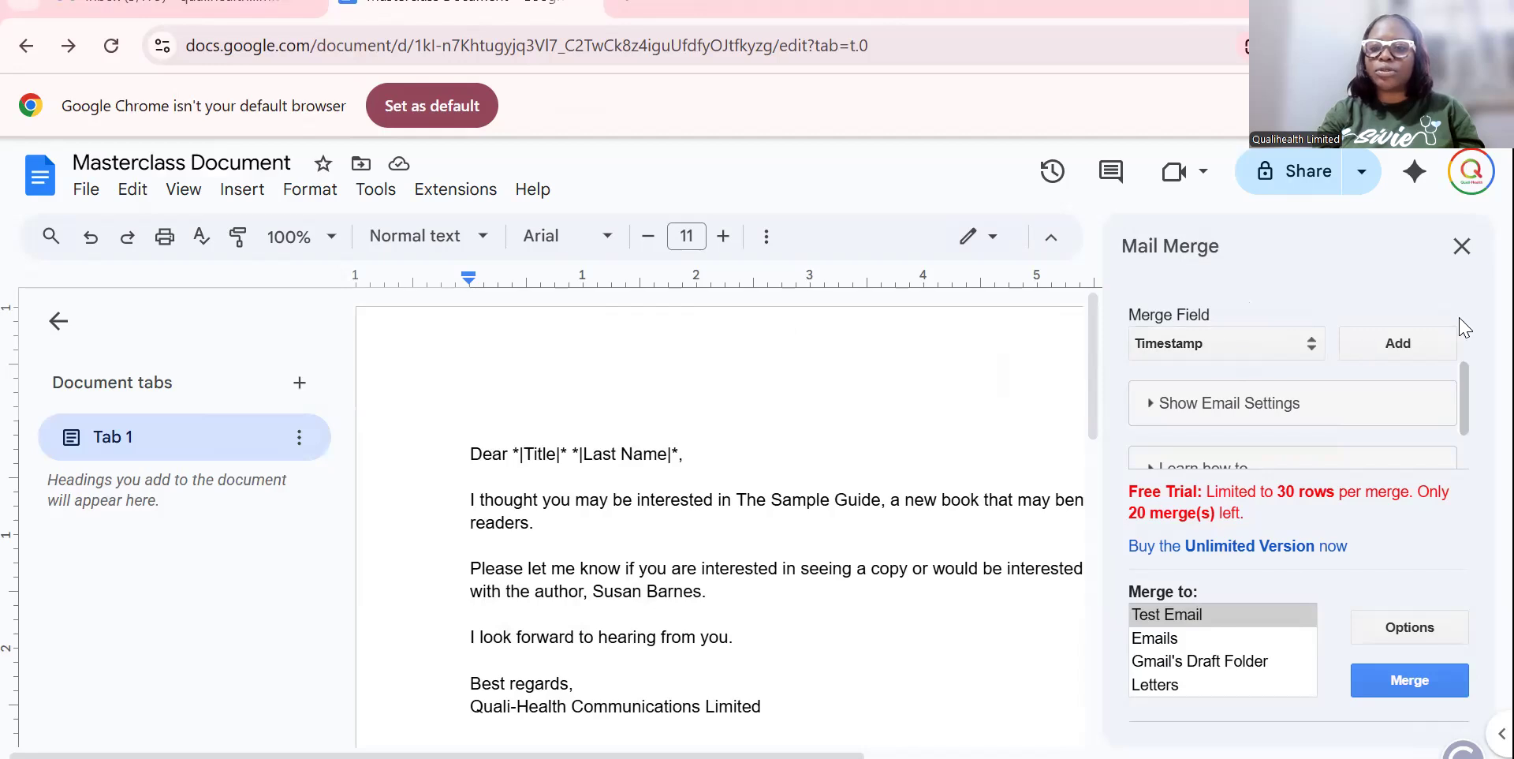
scroll(1463, 399, up, 3)
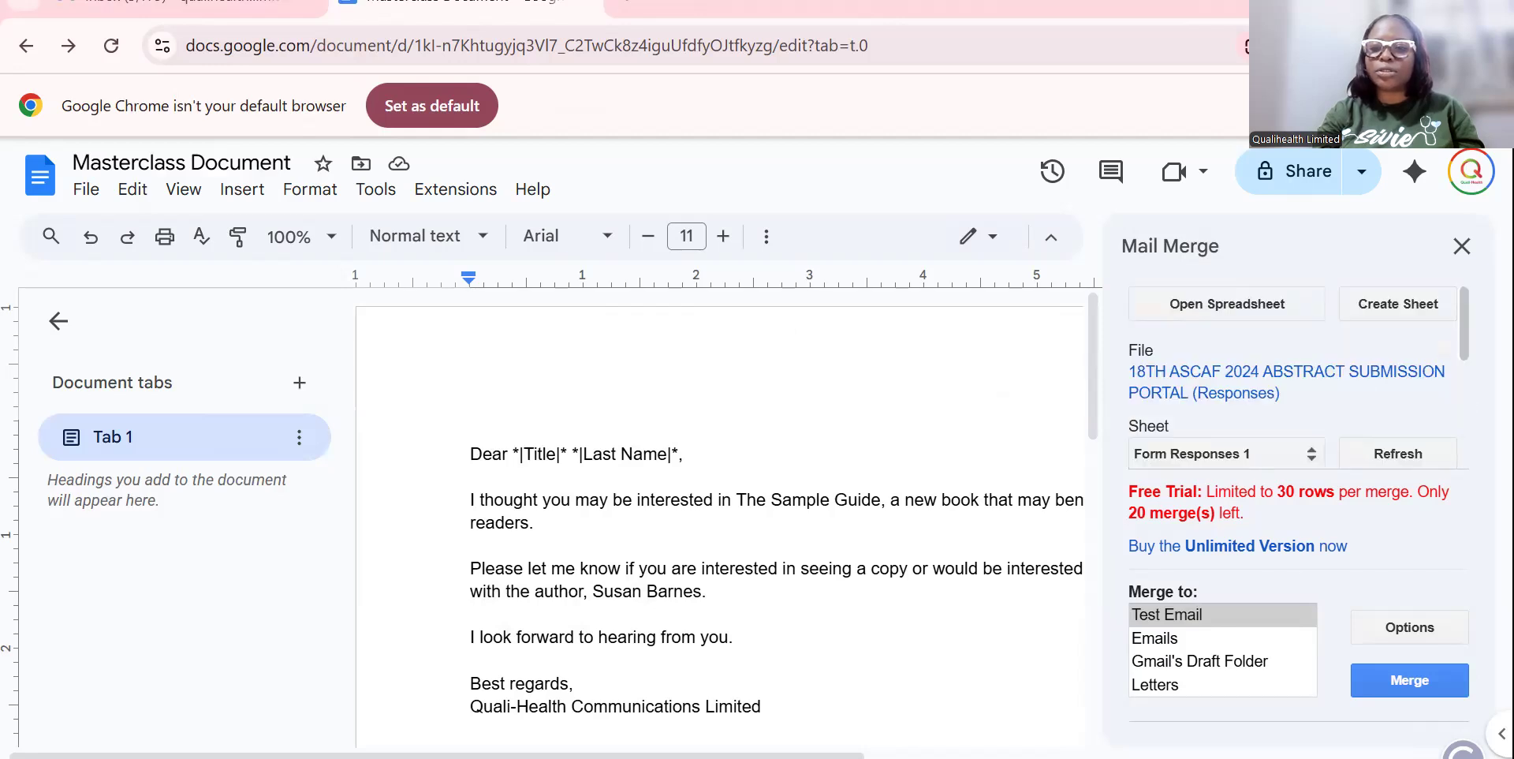
click(1247, 398)
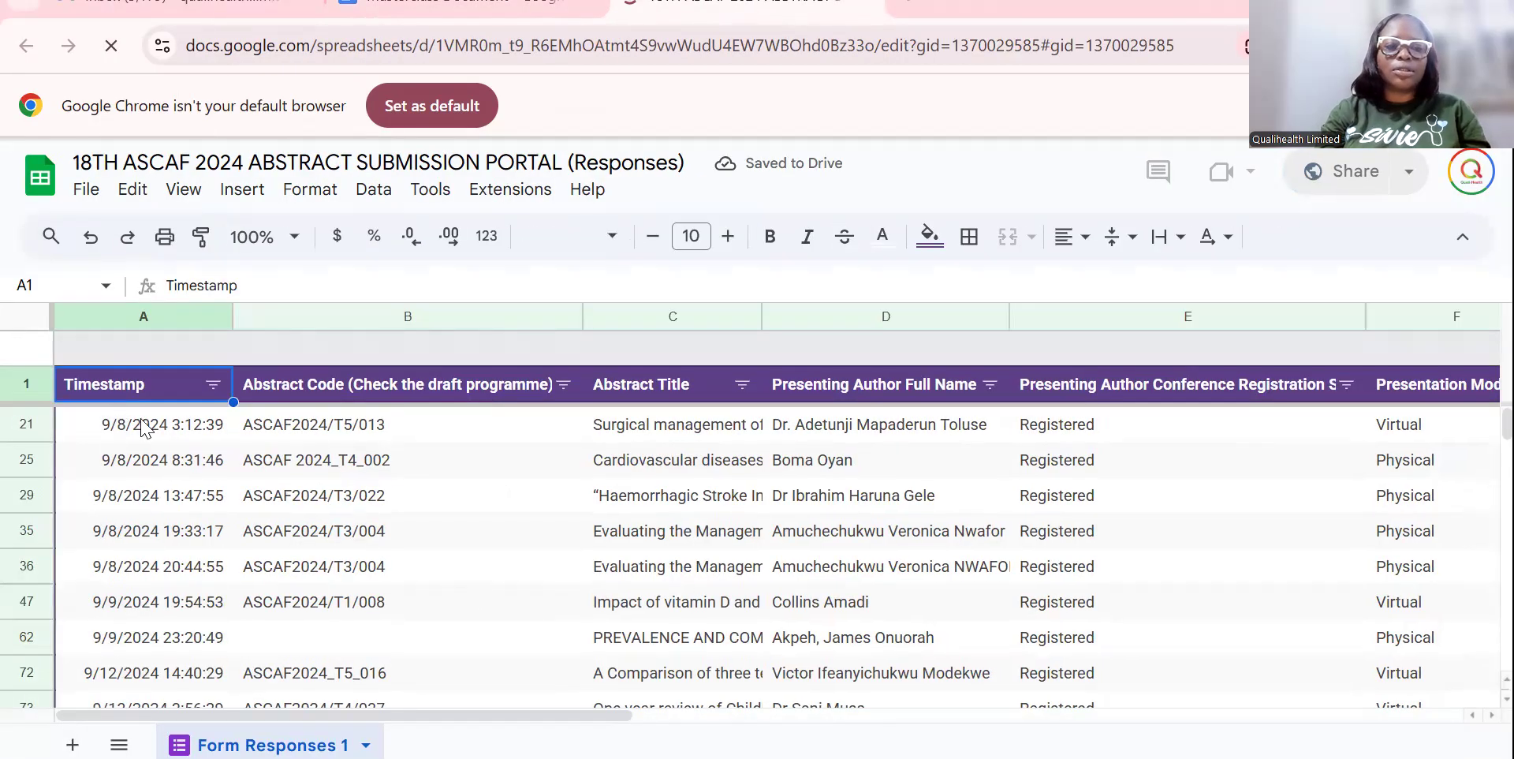
Add the header 'Email Address' in the first empty column, cell J1.
click(144, 426)
key(Right)
key(Right)
key(Right)
key(Right)
key(Right)
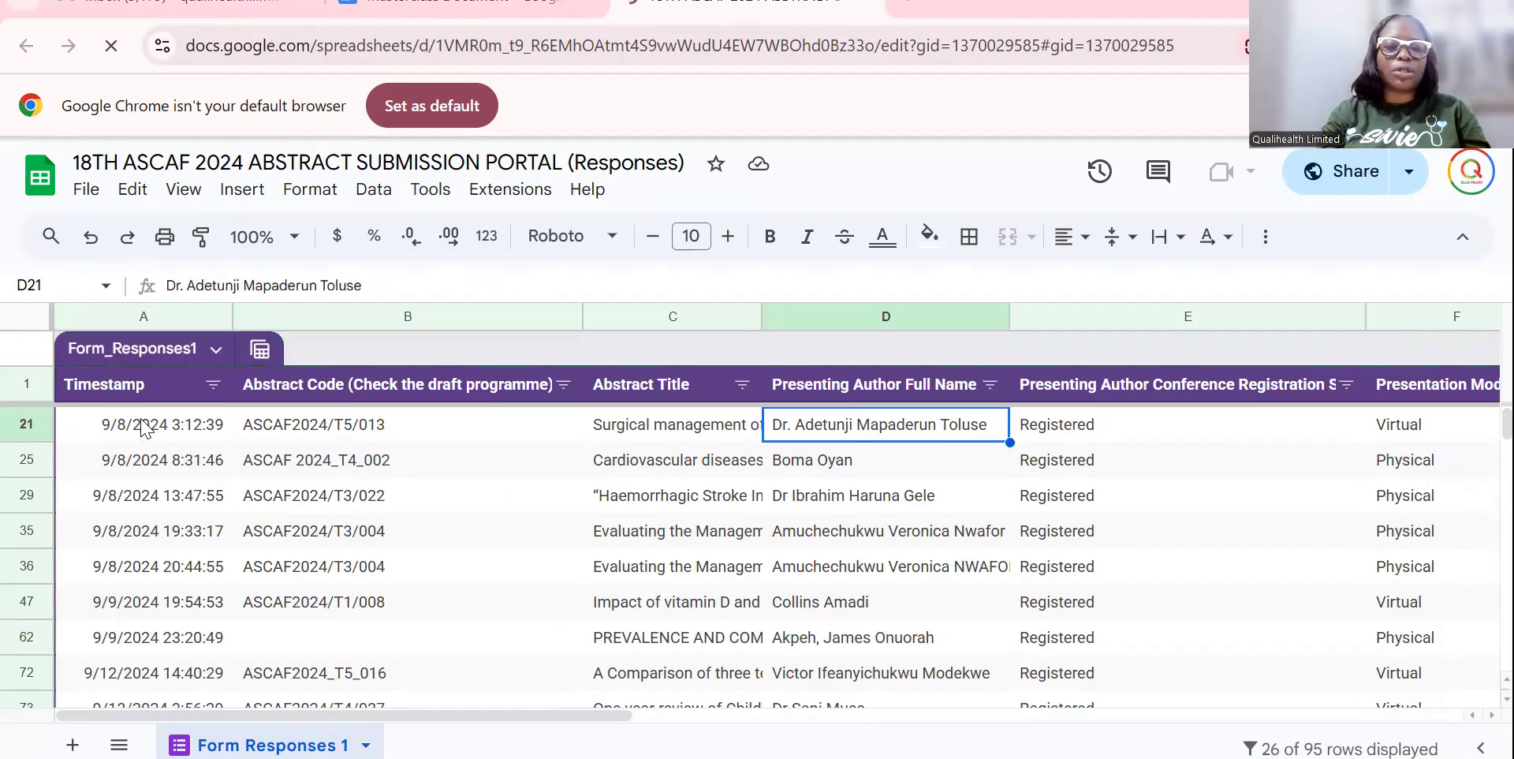
key(Right)
key(Right)
key(Right)
key(Right)
key(Right)
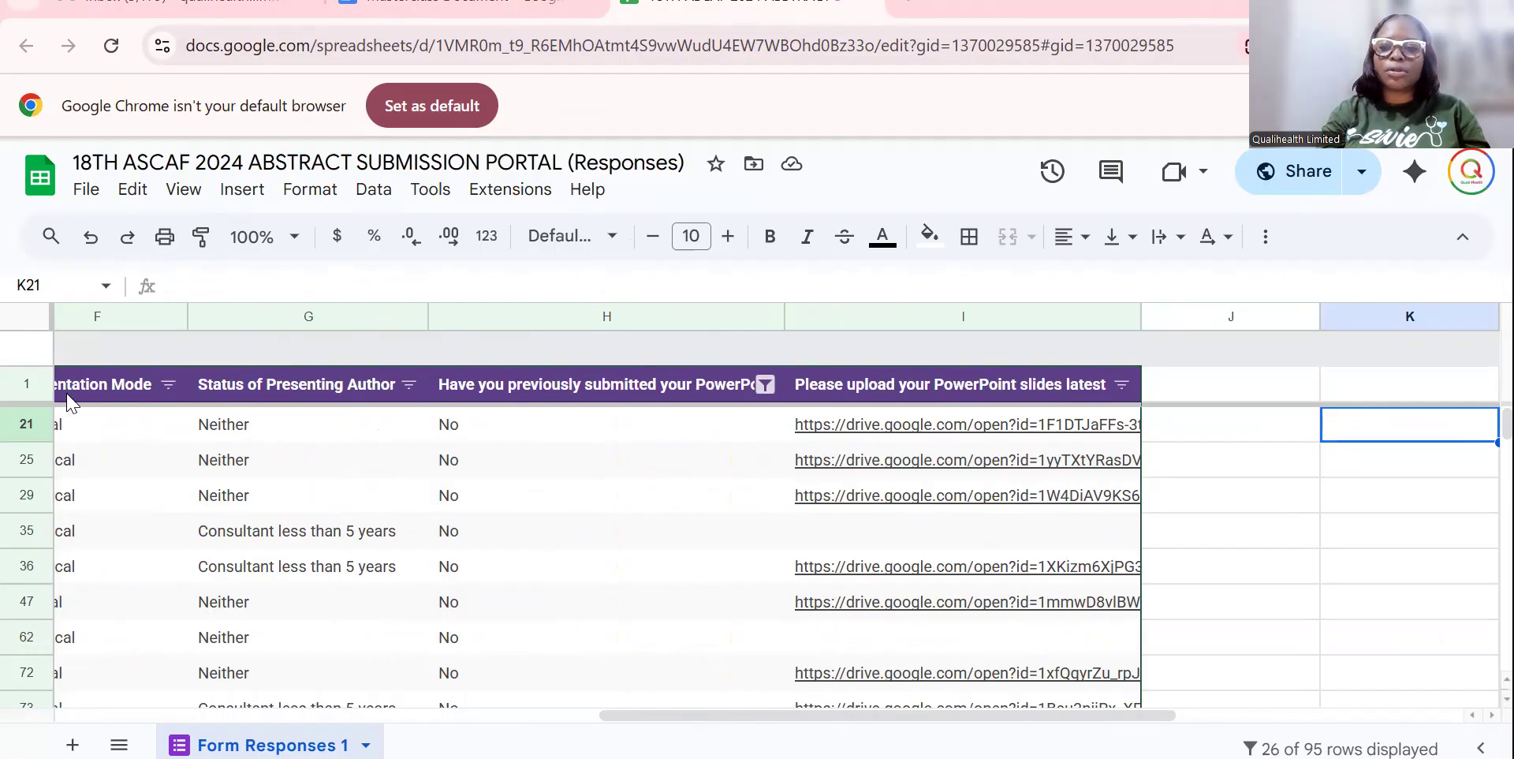
click(1225, 384)
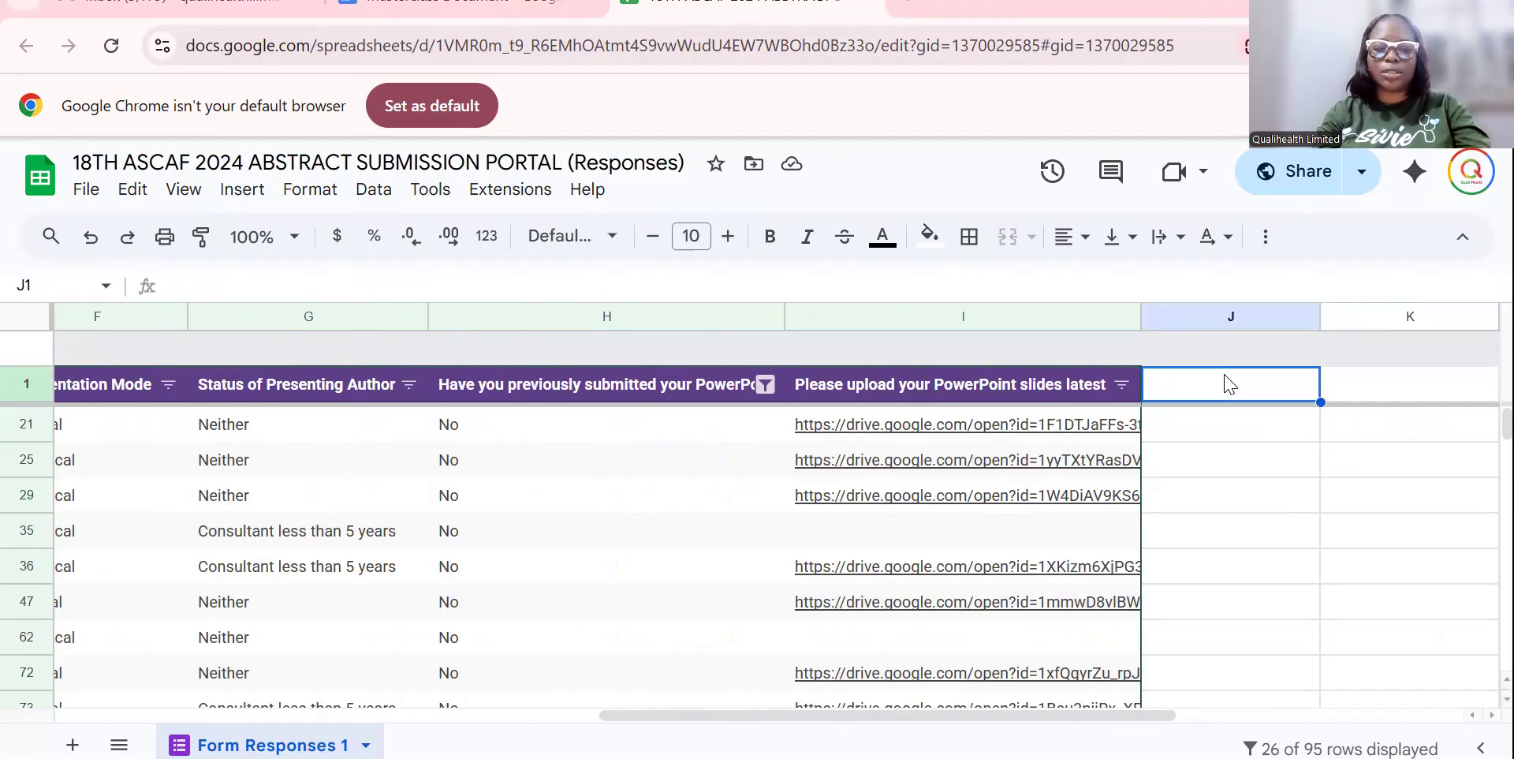
text(Email Address)
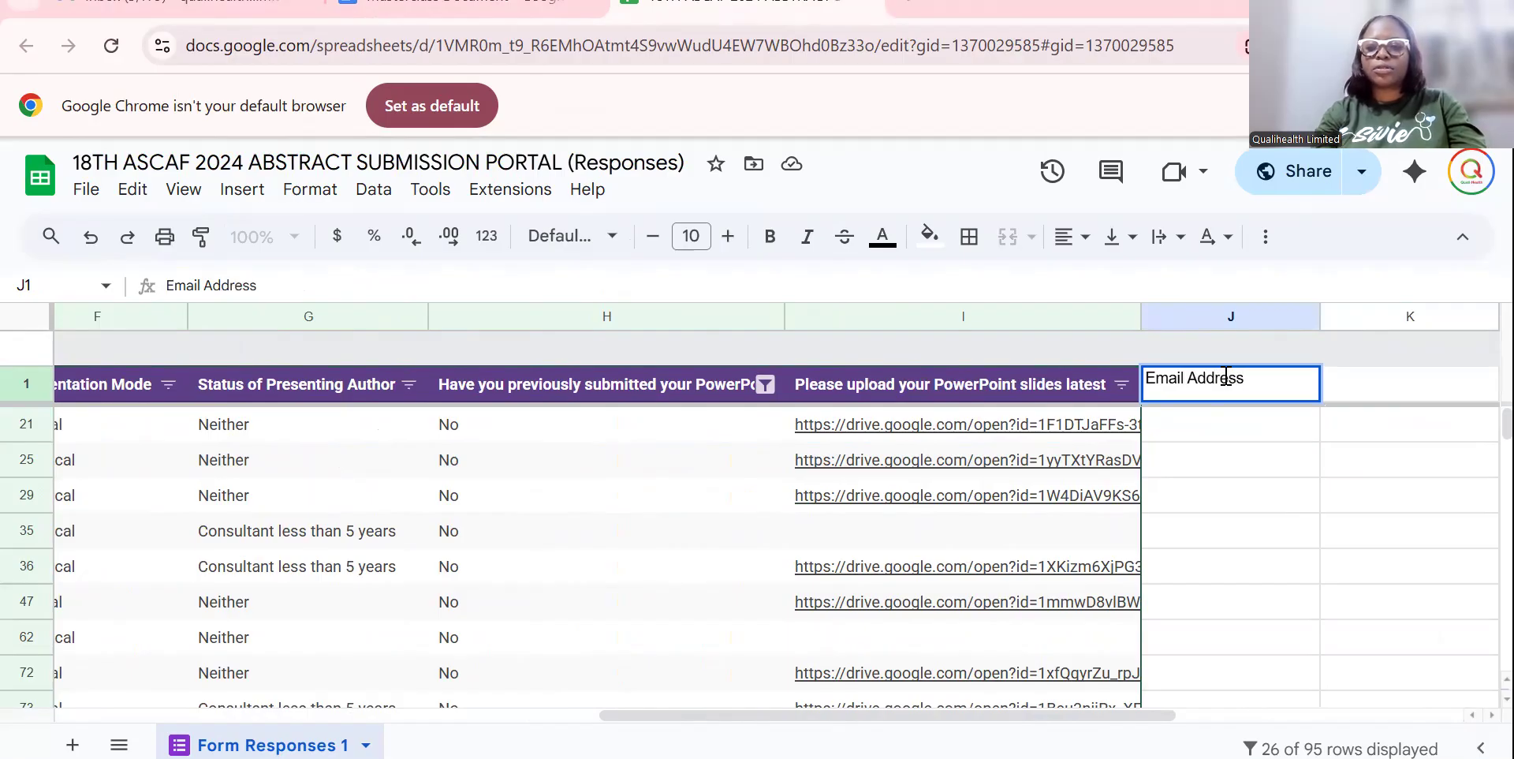
click(1249, 433)
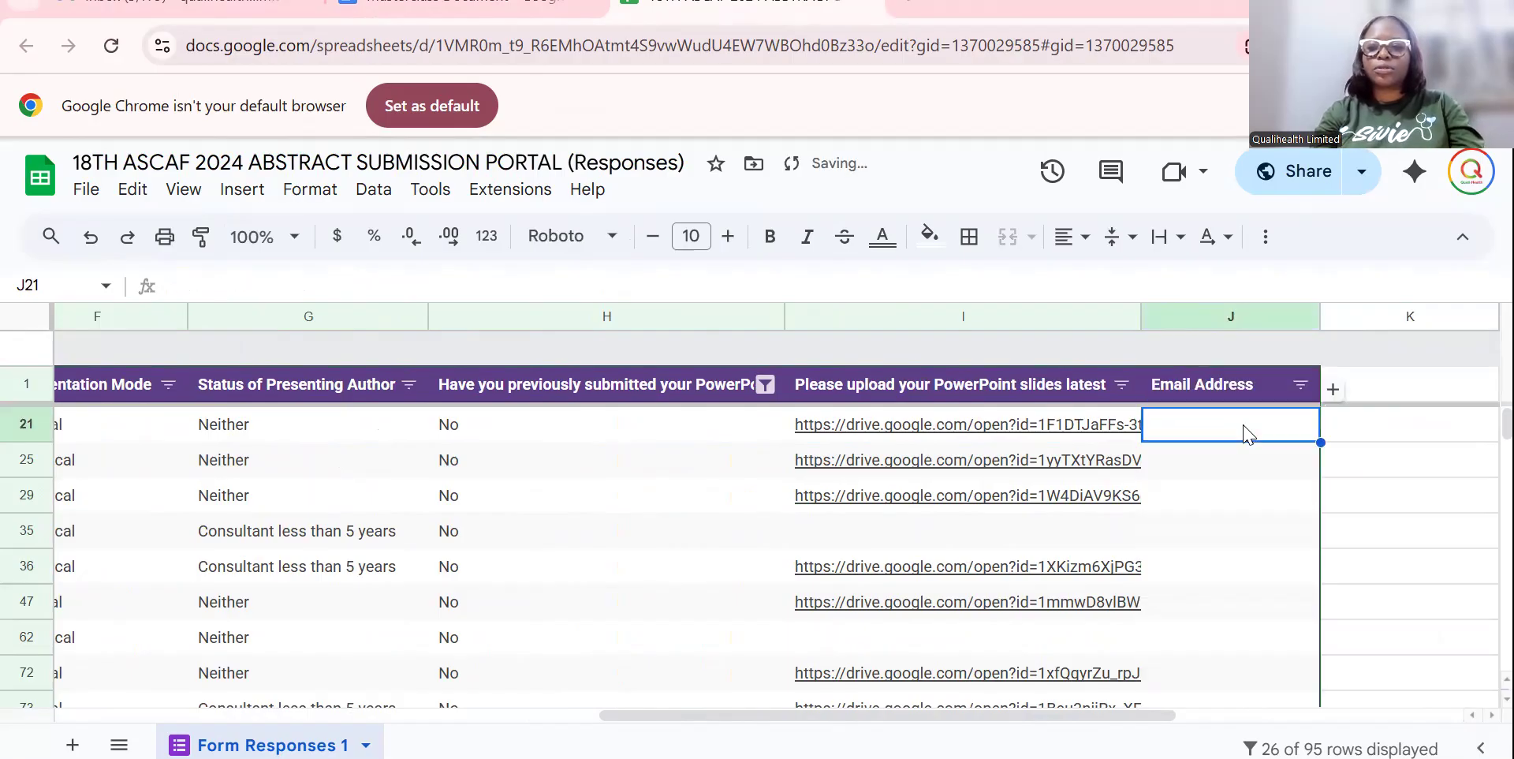
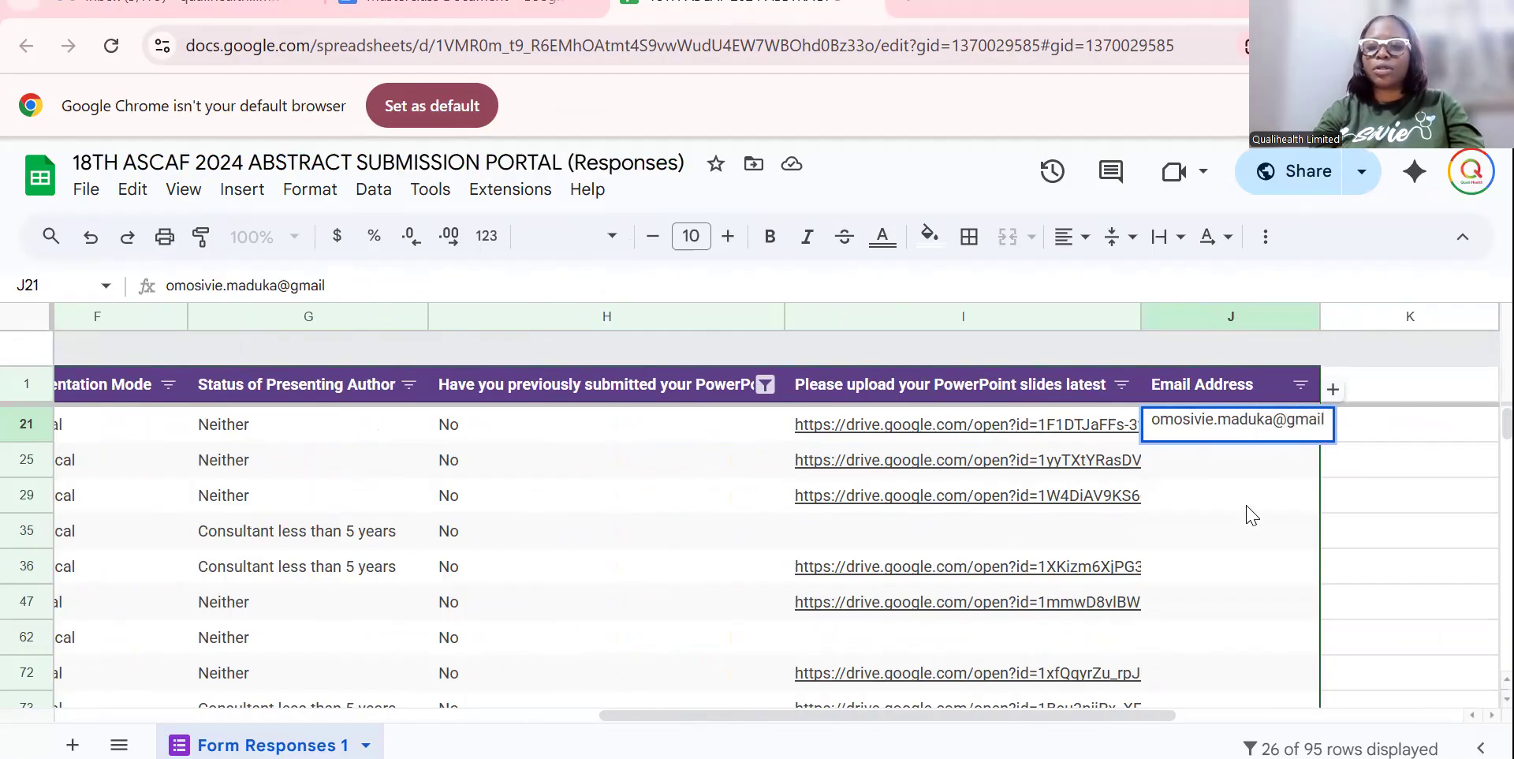
Enter a test e-mail address in J21, paste it into every listed response row, then return to Docs.
click(1247, 507)
click(1229, 436)
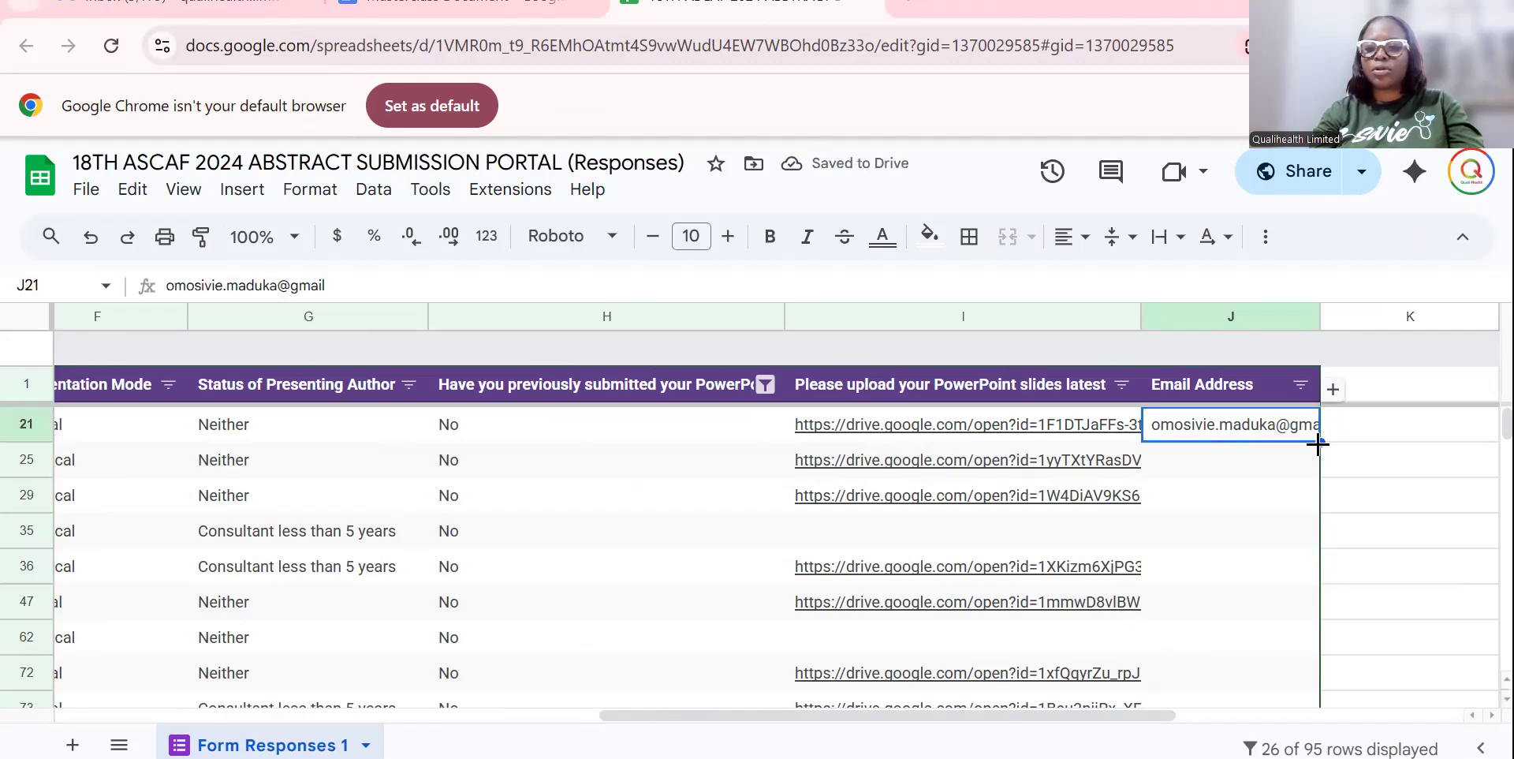
scroll(1319, 432, down, 10)
scroll(1250, 383, up, 5)
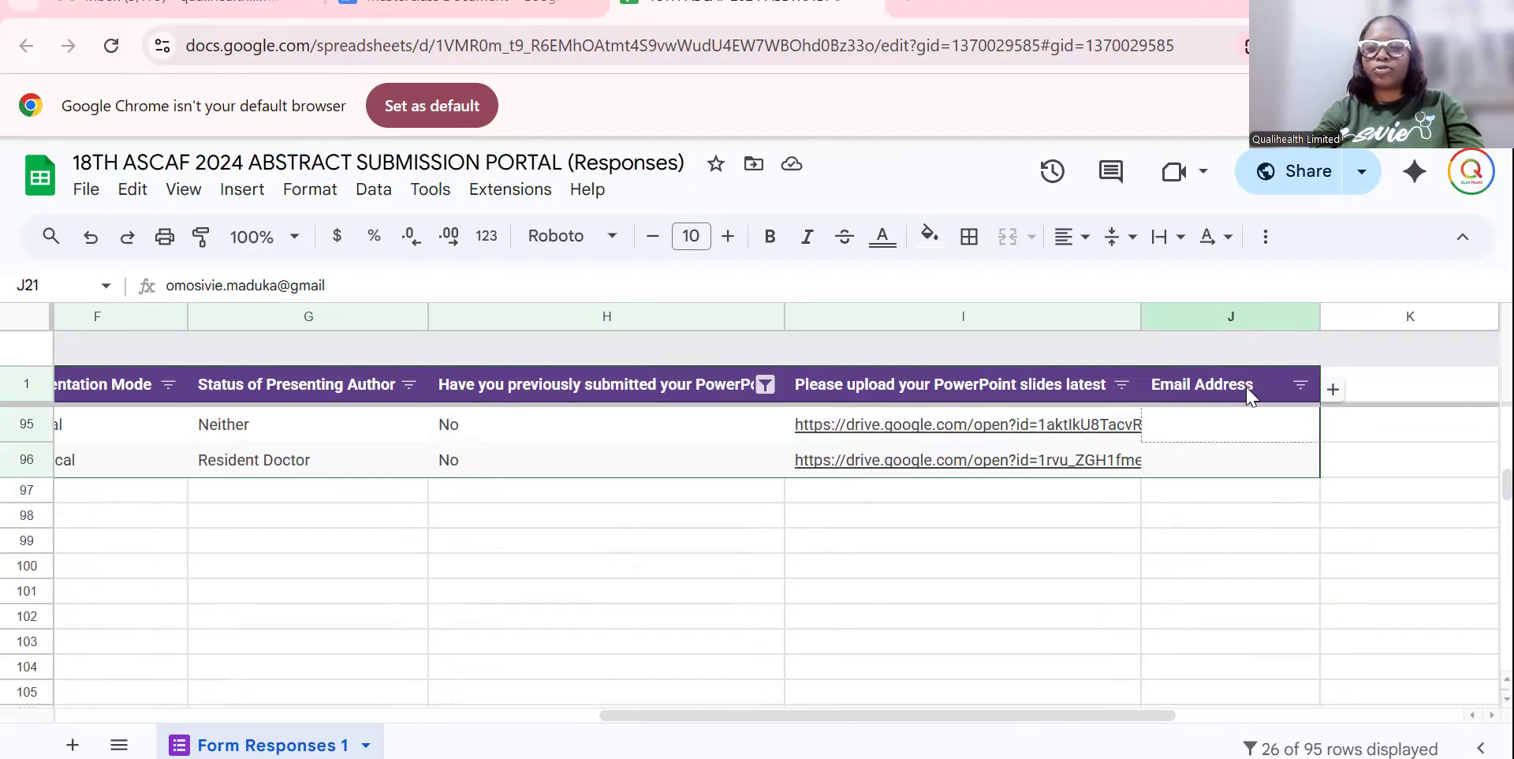
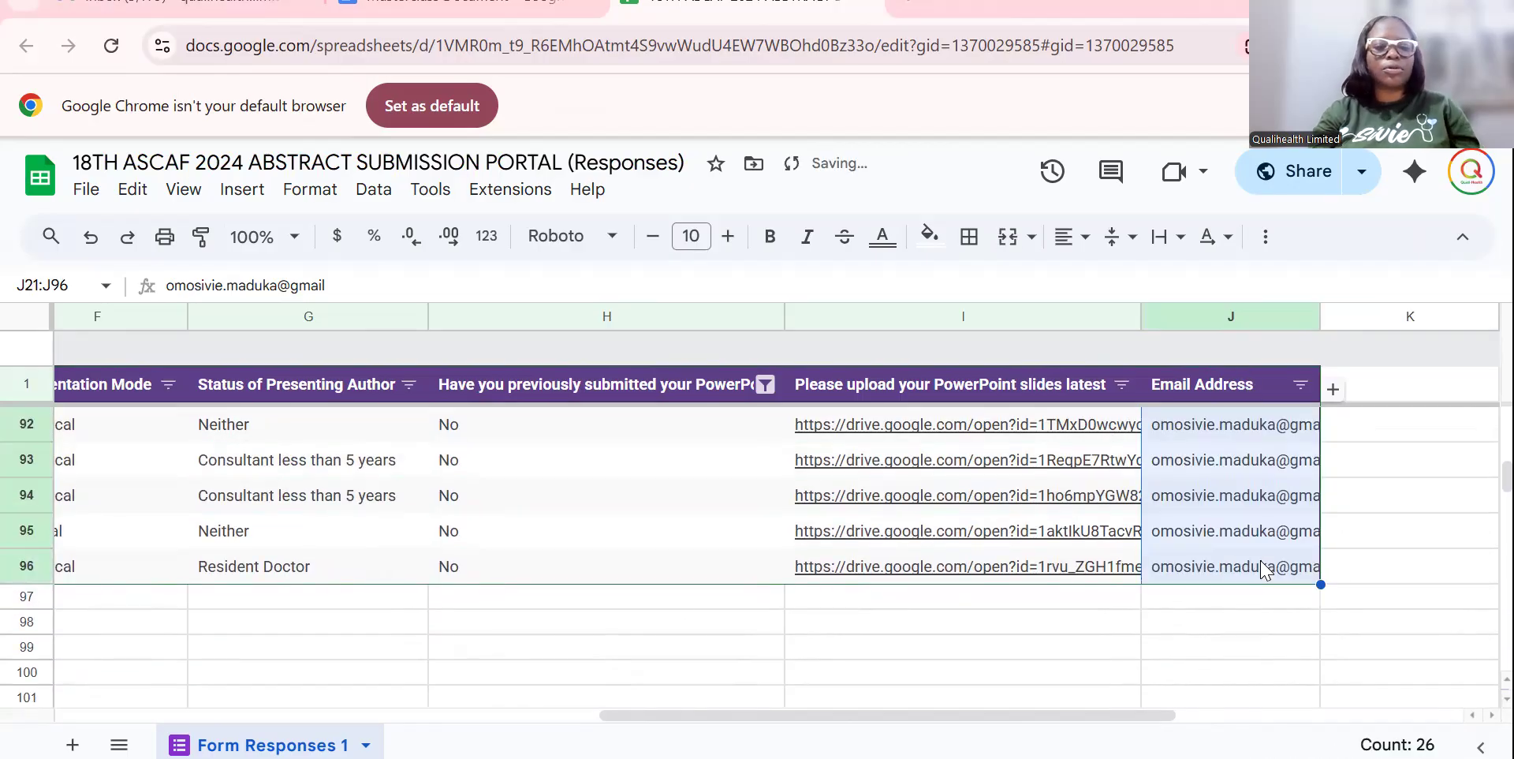
click(797, 621)
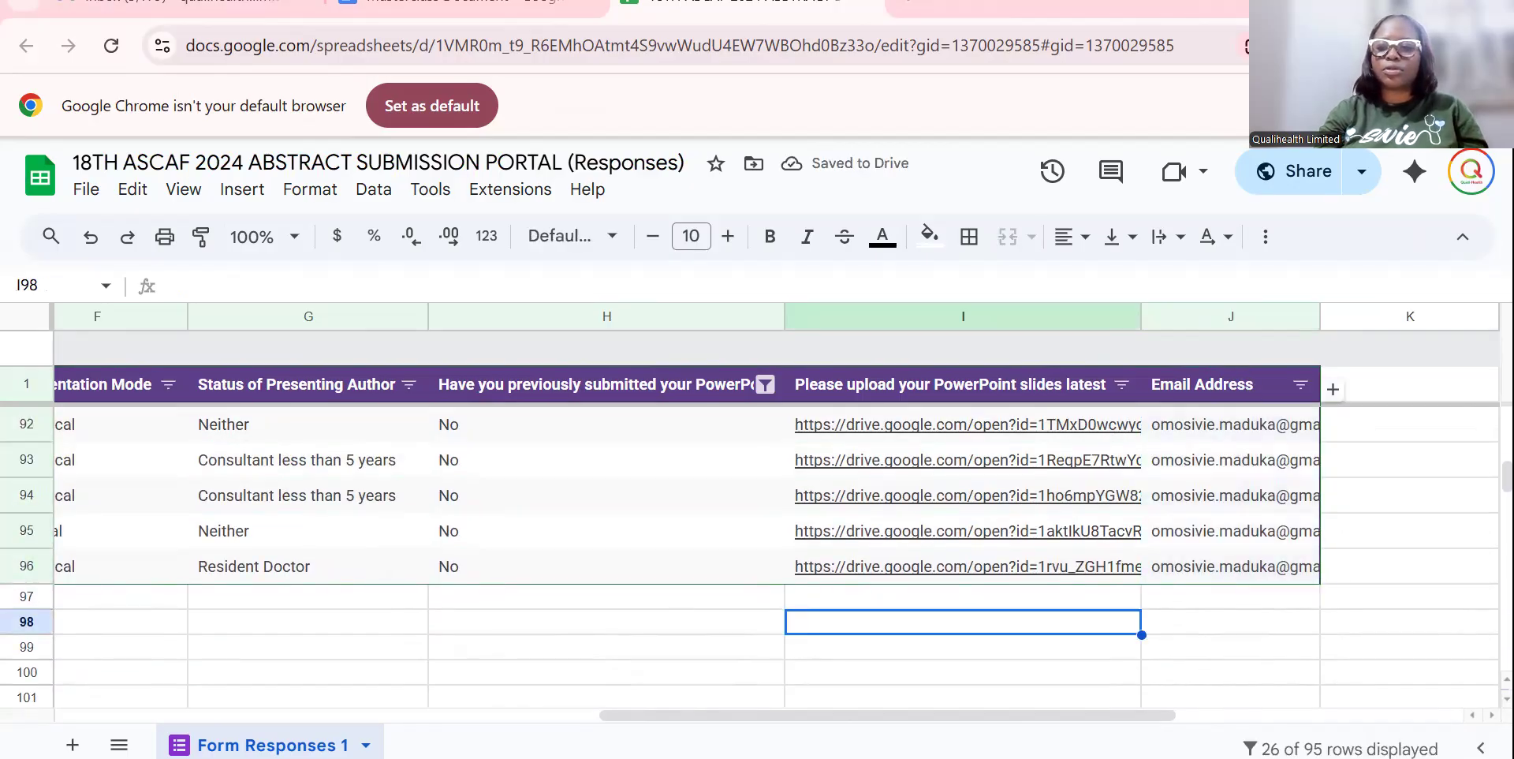
drag(1507, 477, 1508, 423)
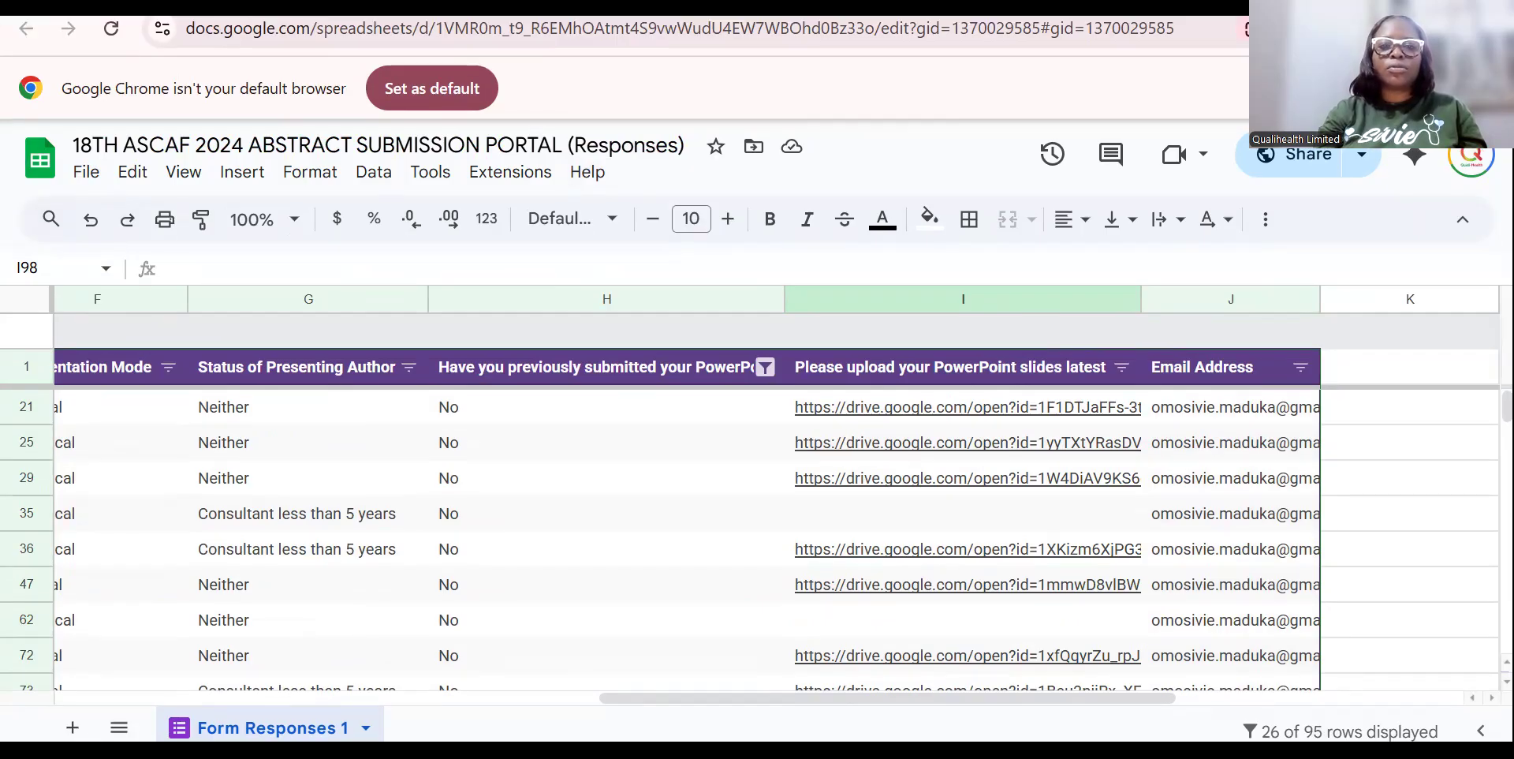
key(ctrl+Tab)
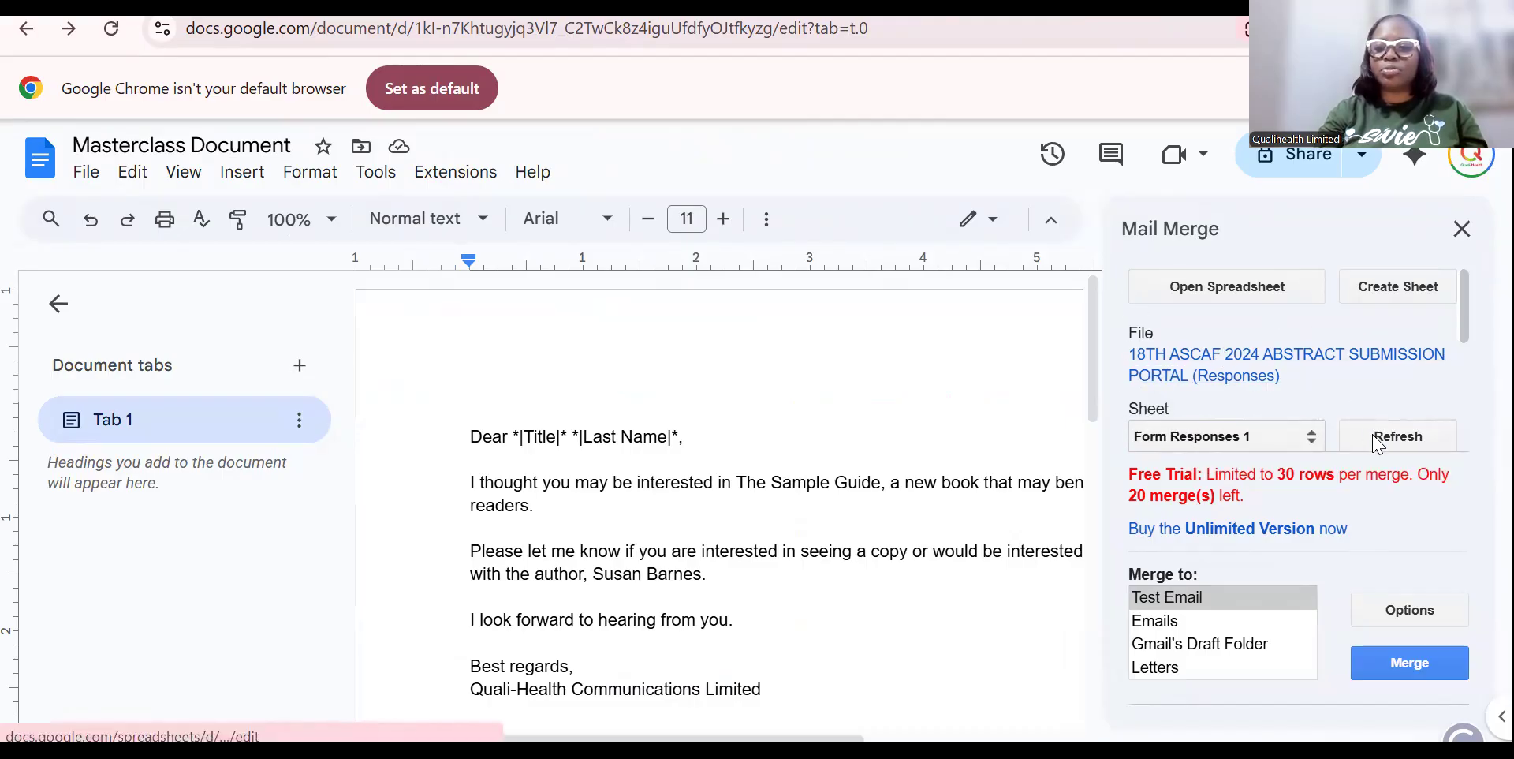
Refresh the Mail Merge sheet data and confirm Email Address now appears in the Merge Field list.
click(1399, 438)
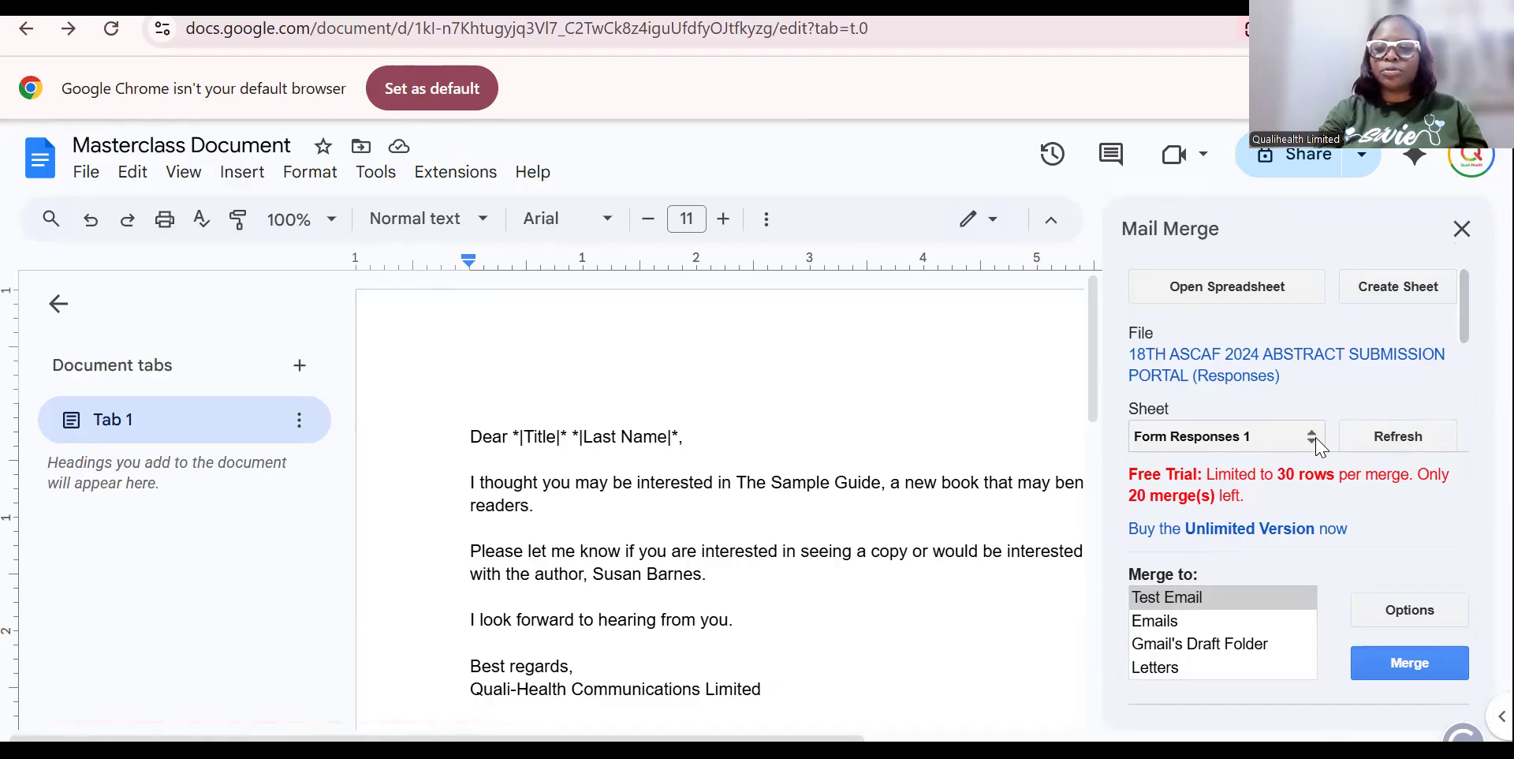
drag(1463, 315, 1305, 380)
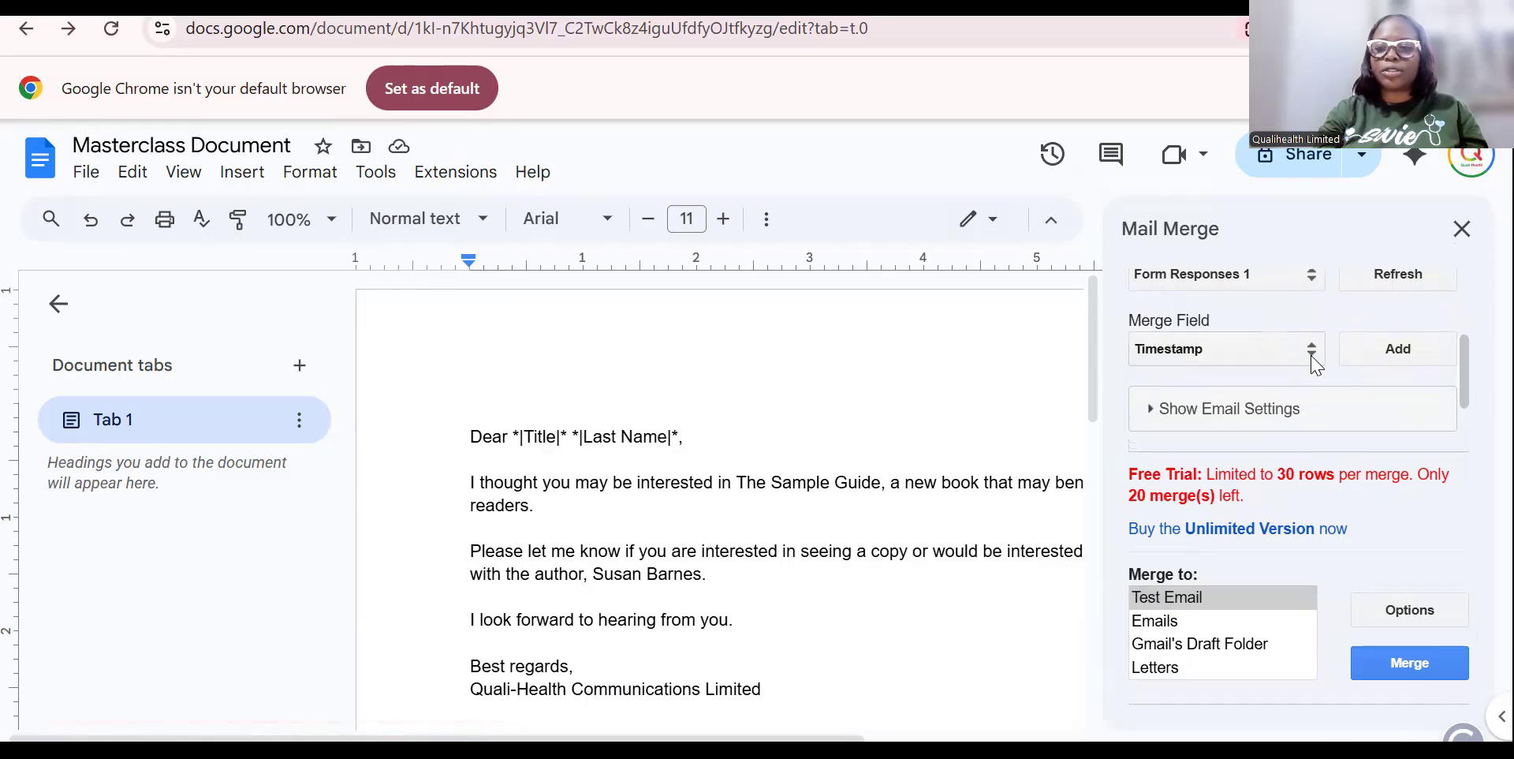
click(1312, 355)
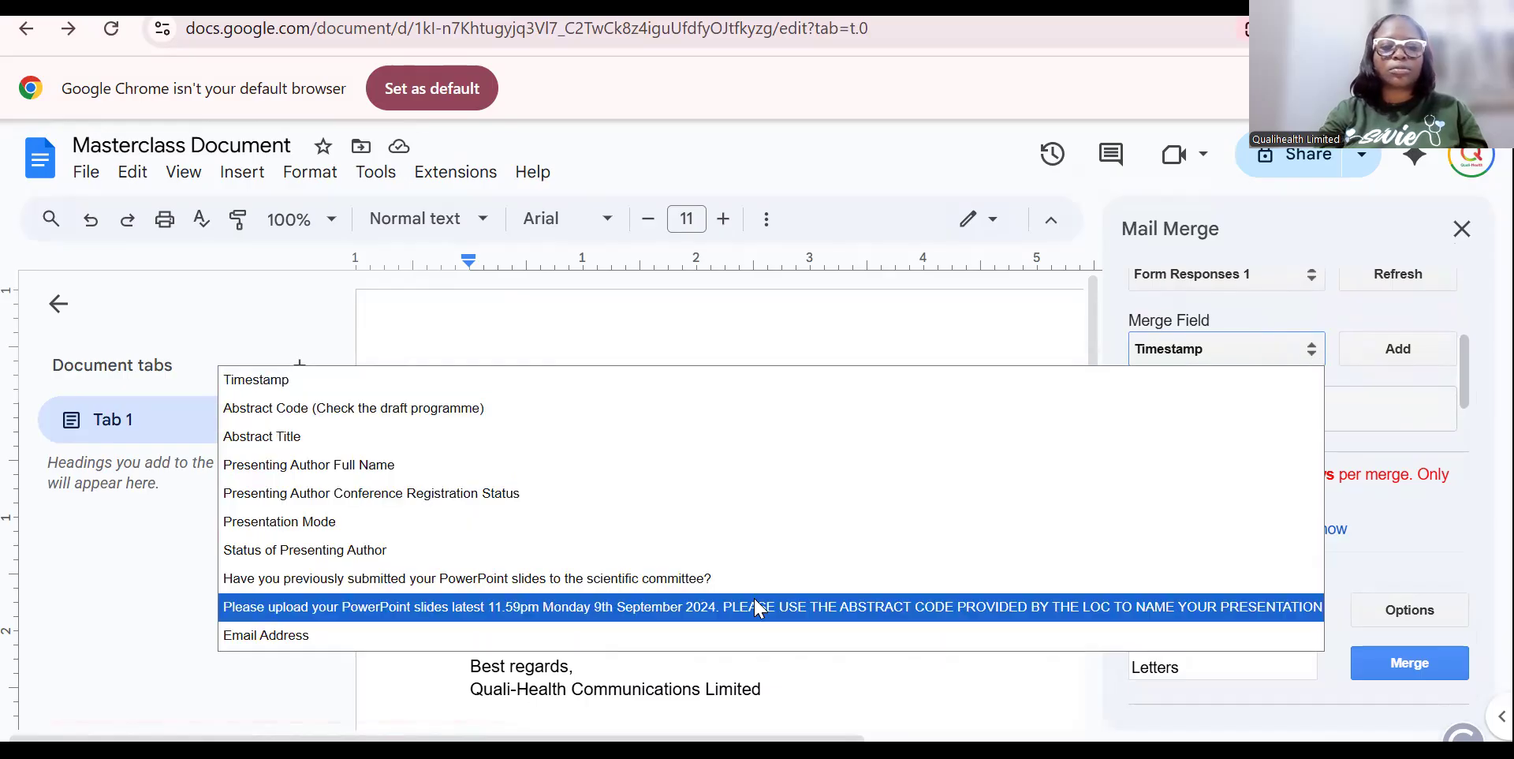
key(Down)
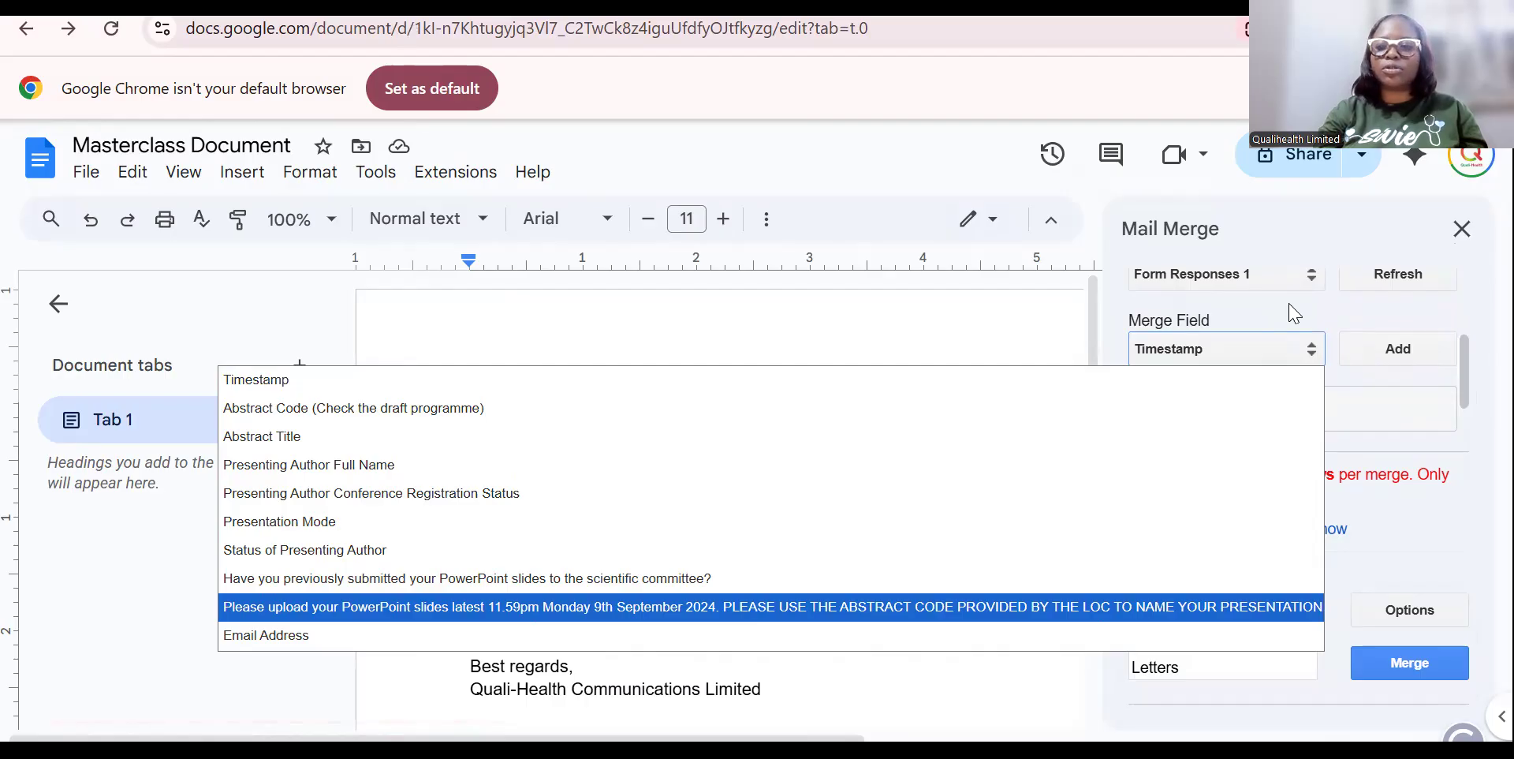
click(1310, 347)
click(1310, 347)
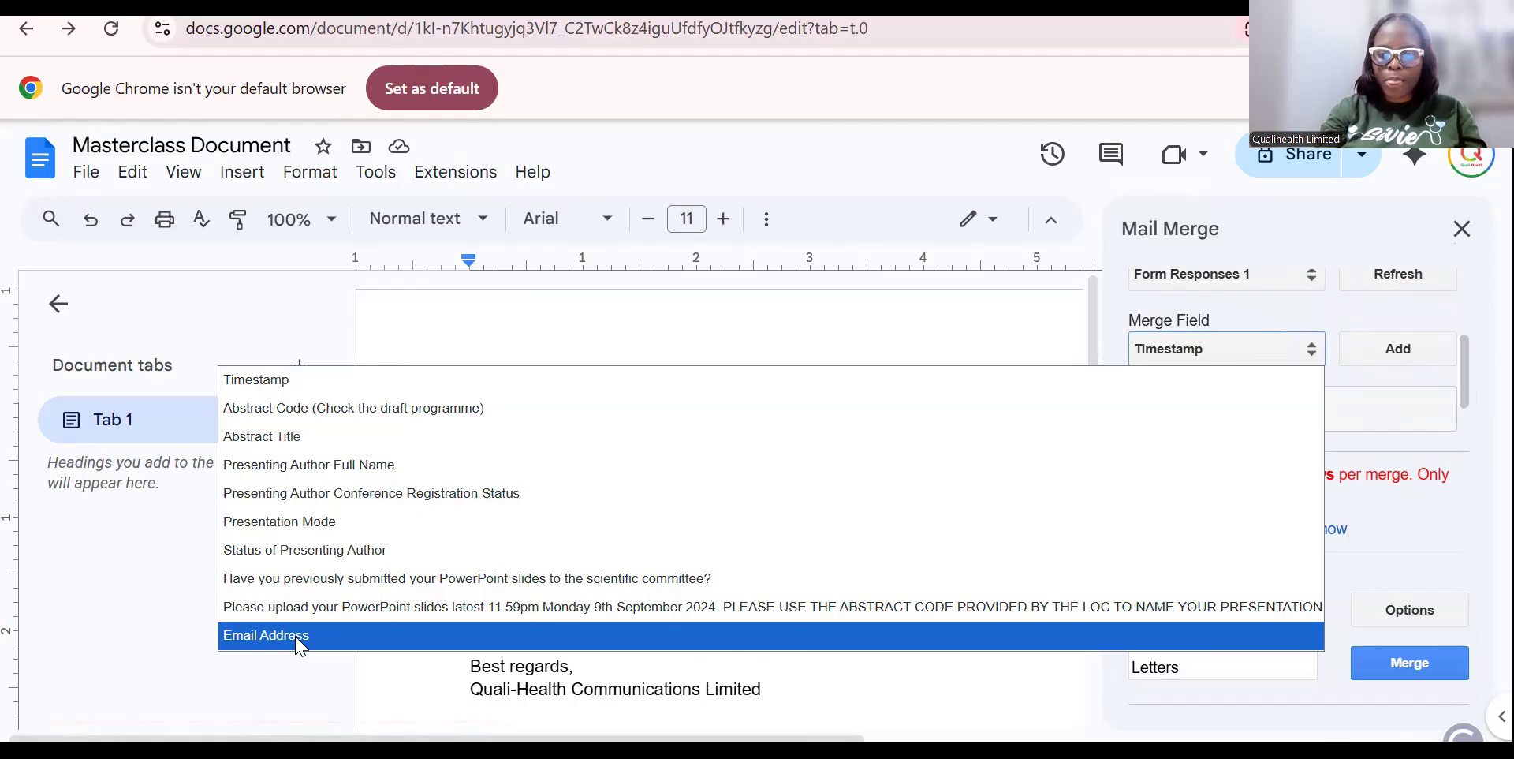
click(1360, 229)
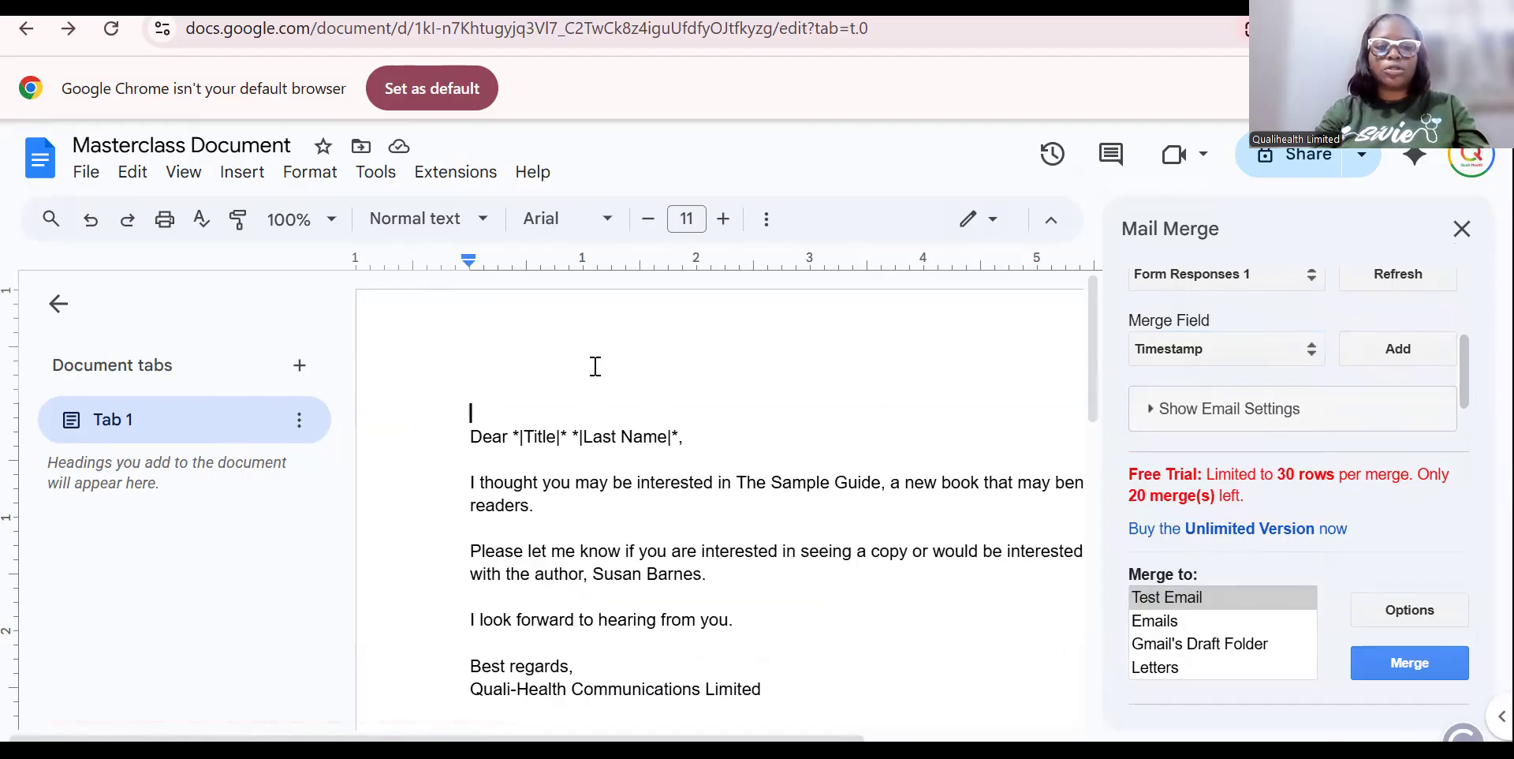
Type the heading 'NOTIFICATION OF ABSTRACT ACCEPTANCE' at the top of the letter.
text(NOTOT)
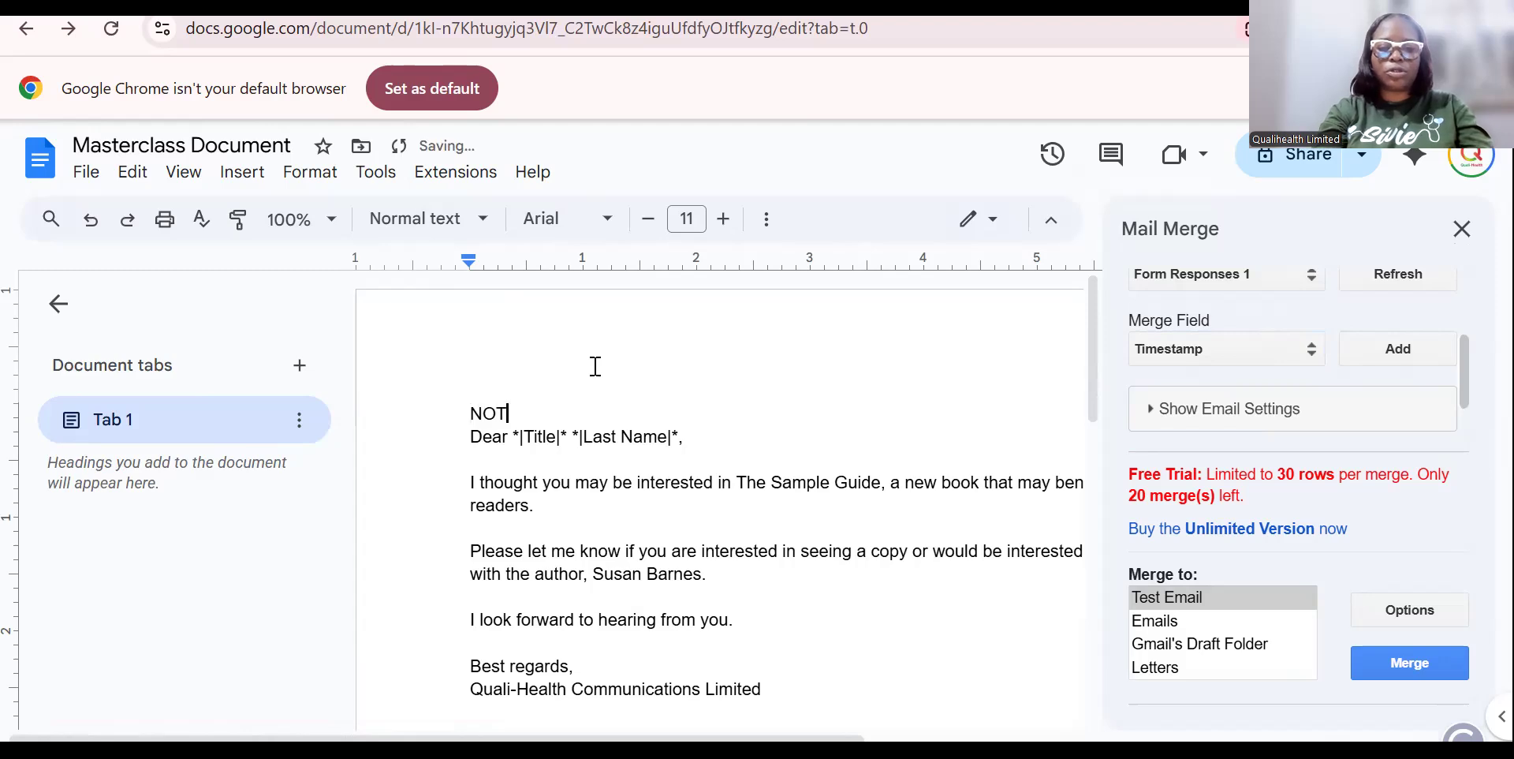
key(BackSpace)
key(BackSpace)
text(IFICATION )
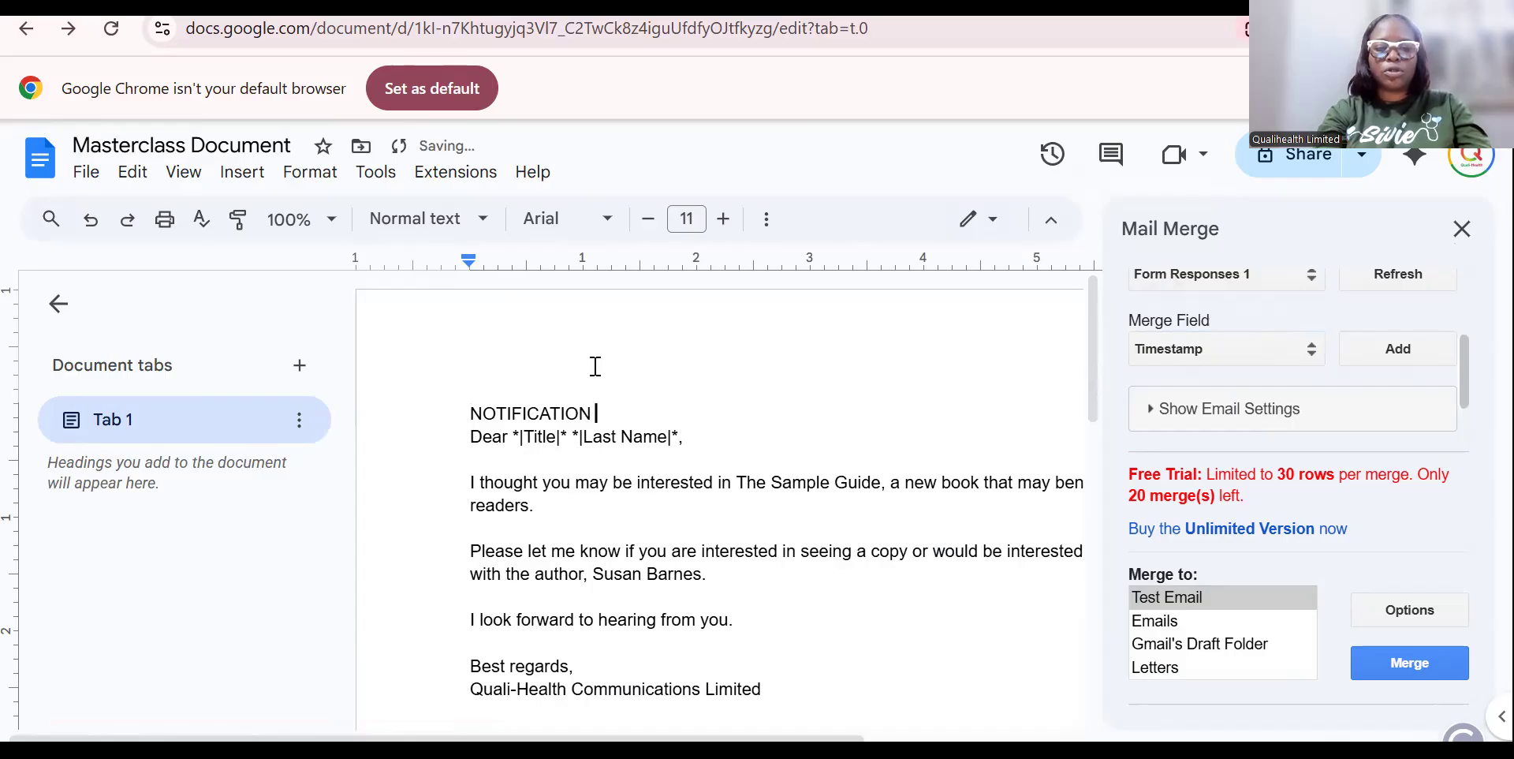
text(OF ABS)
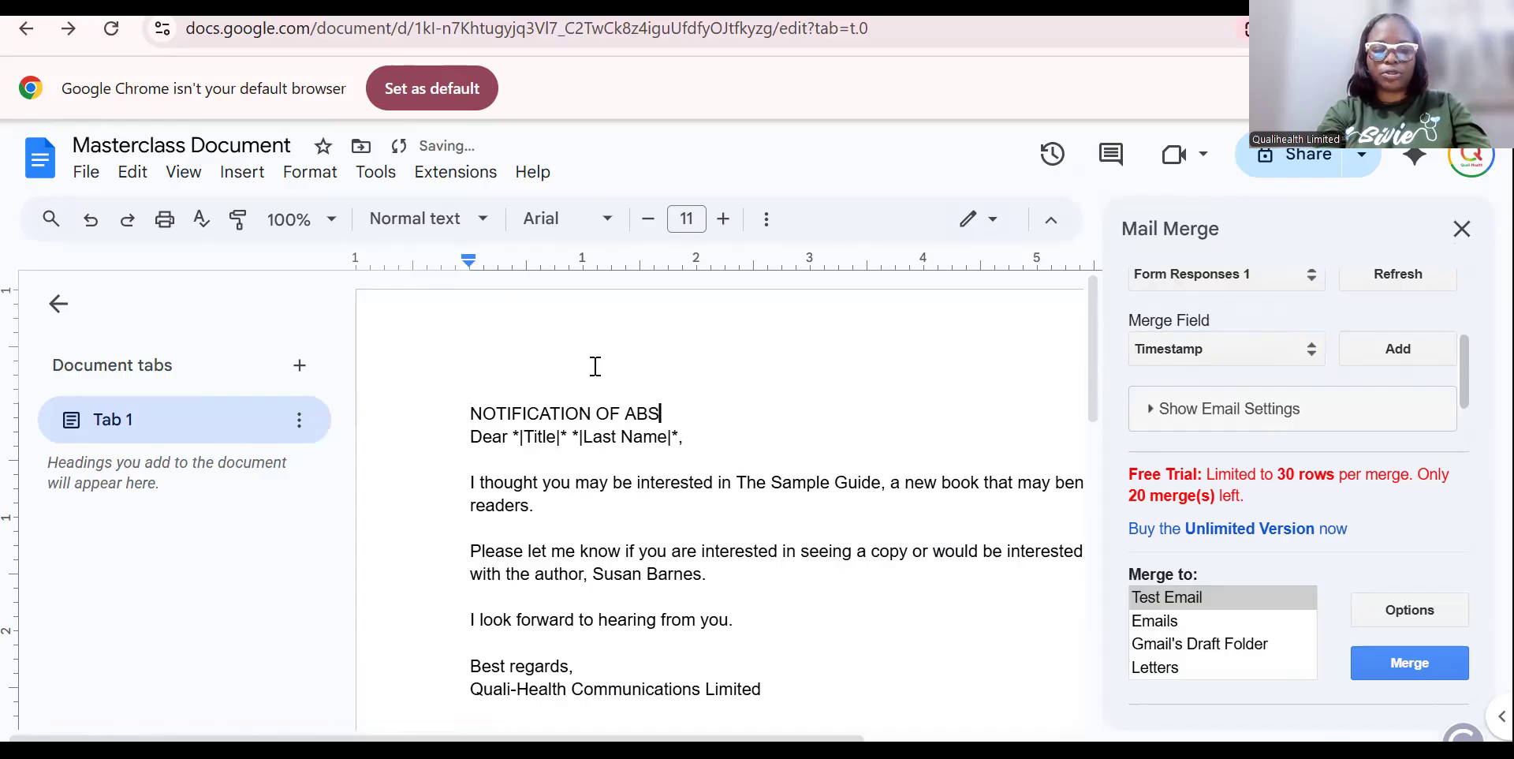
text(TRACT ACC)
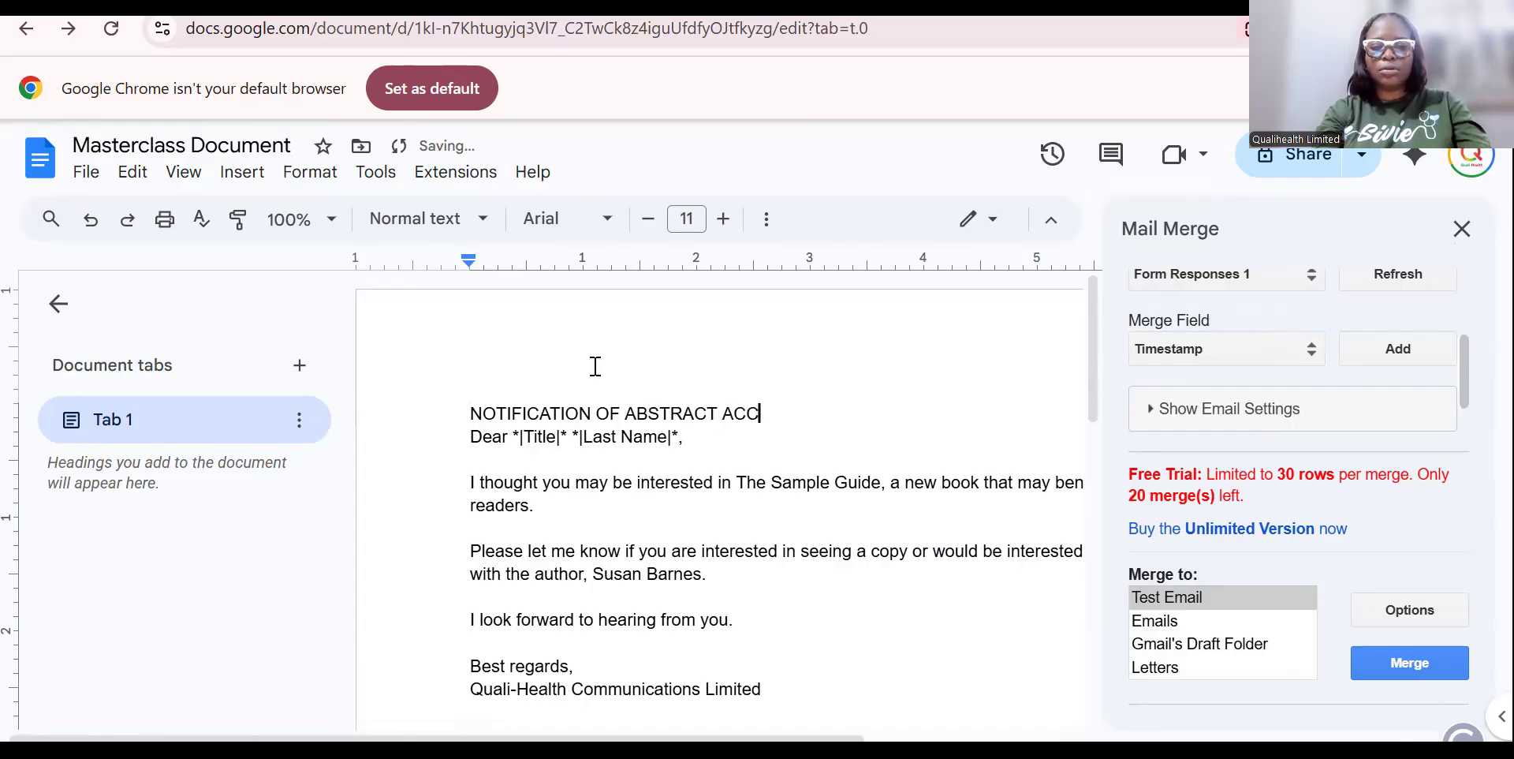
text(EPTANCE)
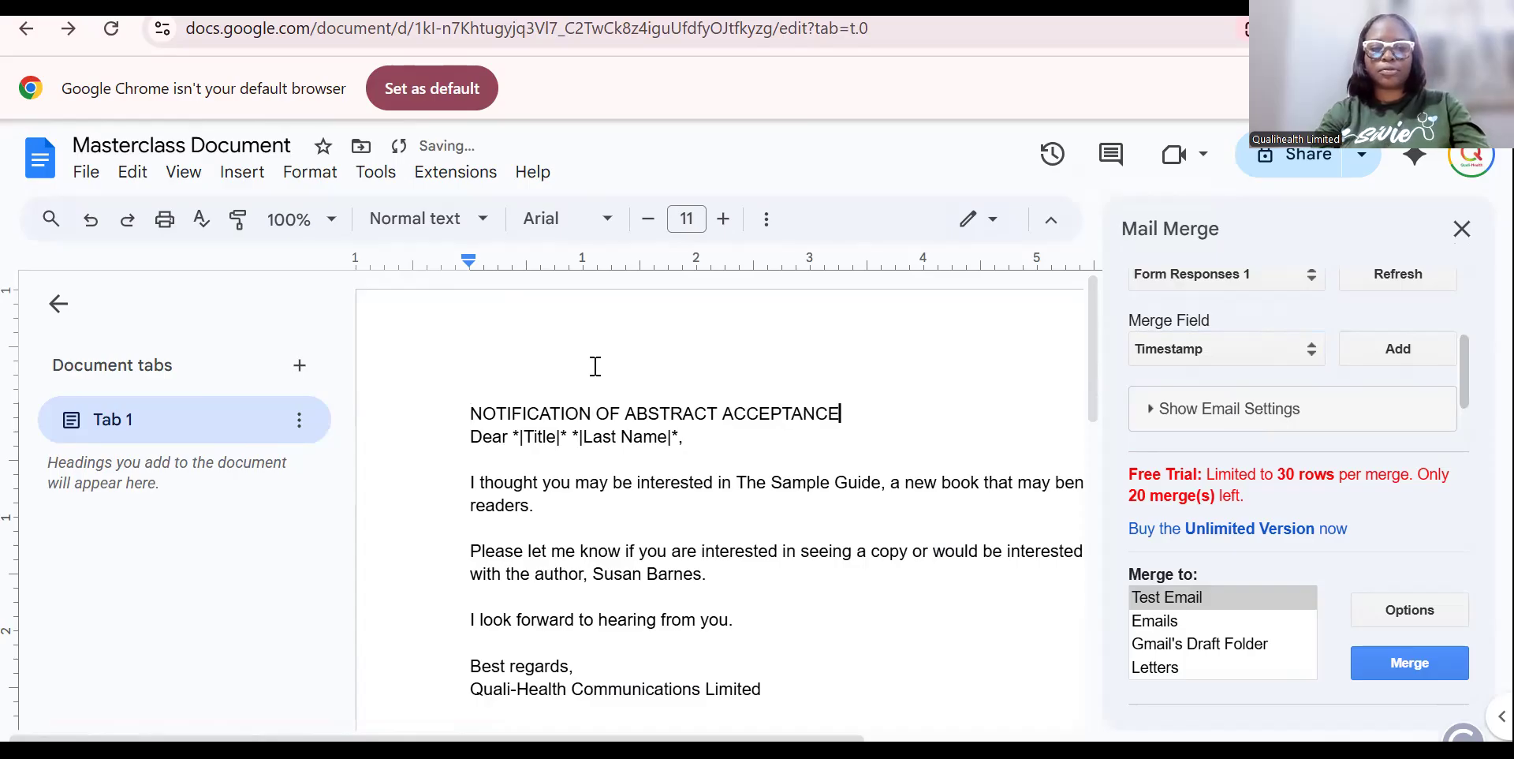
Add a blank line before 'Dear' and delete the old Title and Last Name fields after it.
click(470, 438)
key(Return)
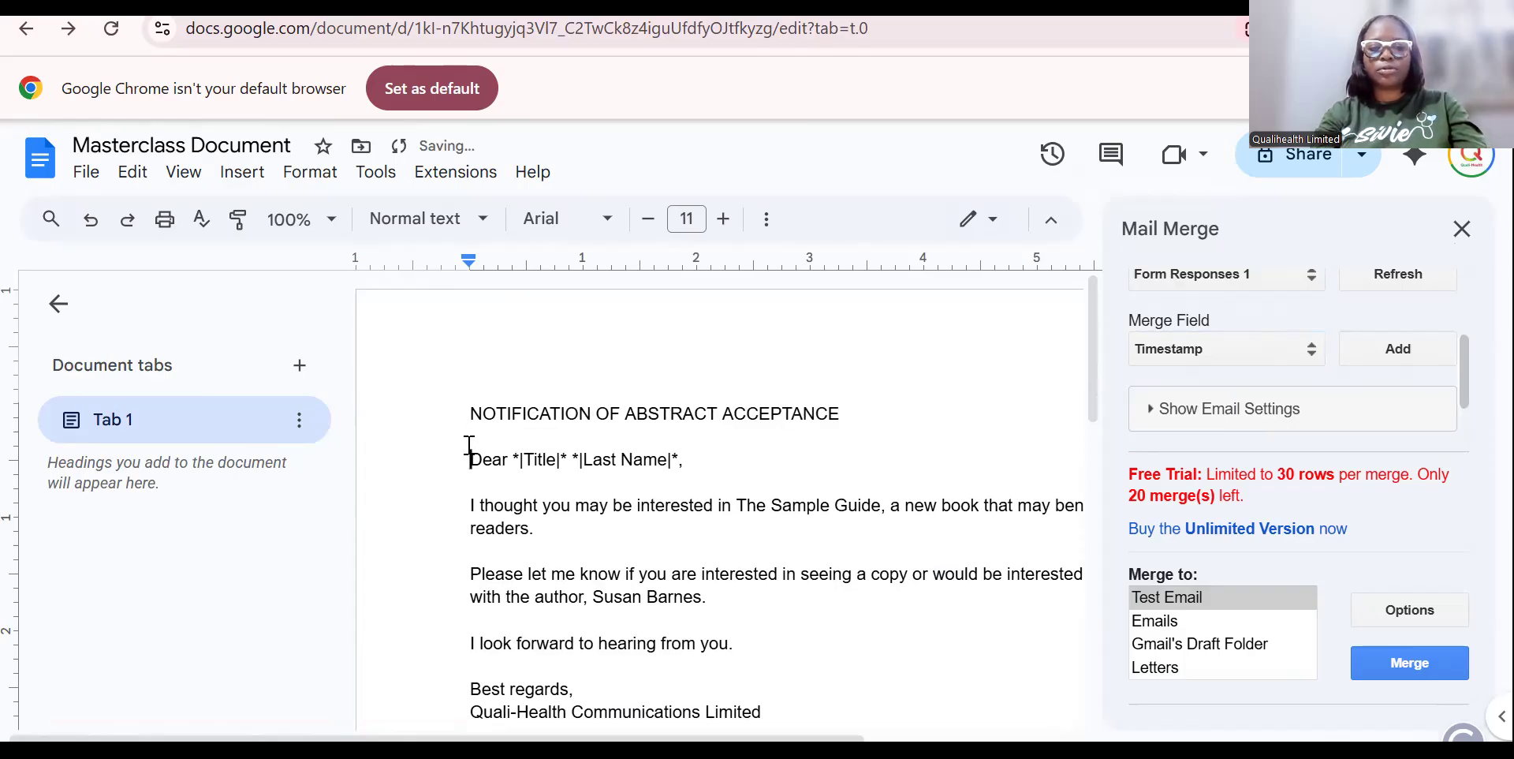
drag(702, 456, 515, 461)
key(BackSpace)
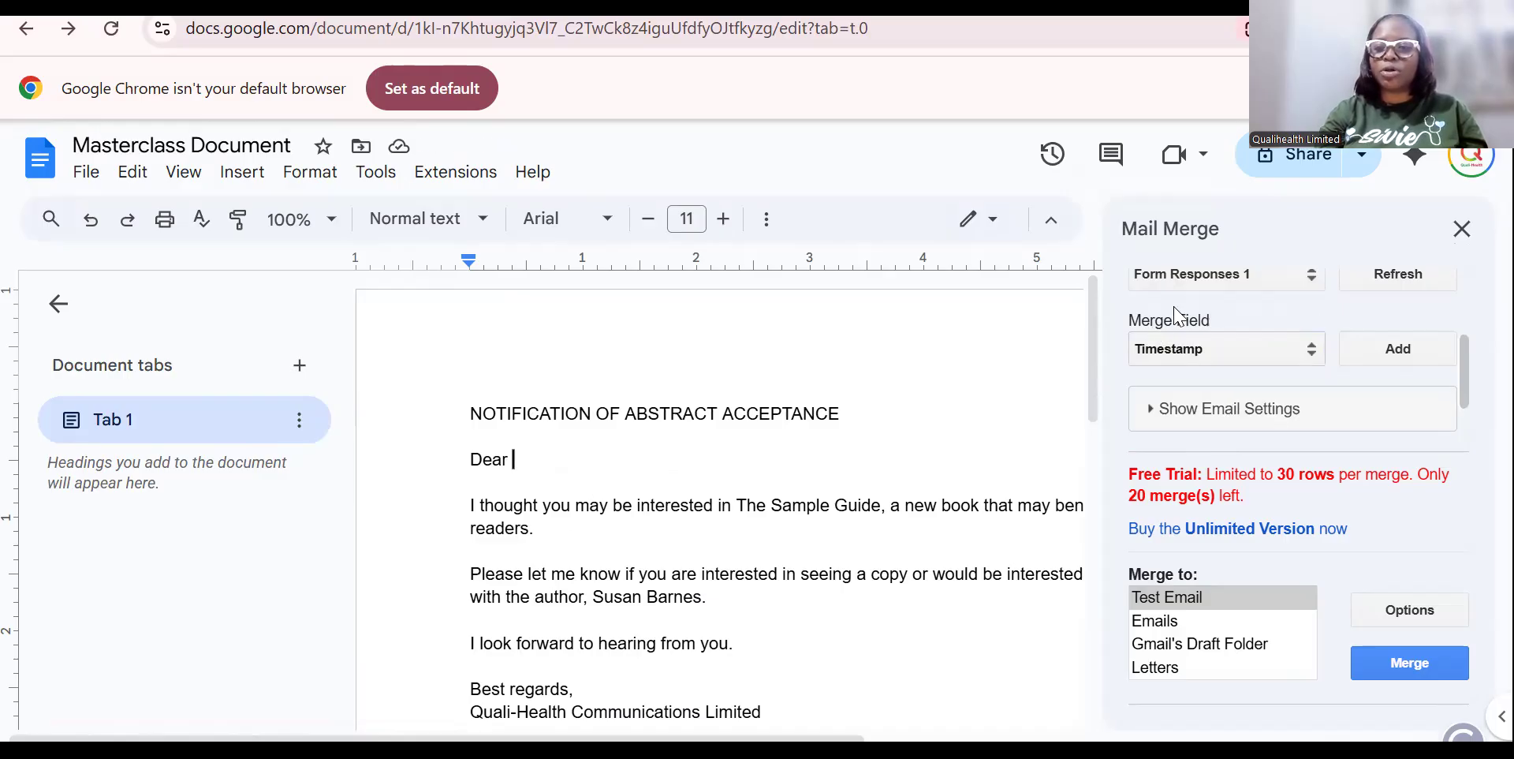
Insert the Presenting Author Full Name merge field after 'Dear'.
click(1311, 350)
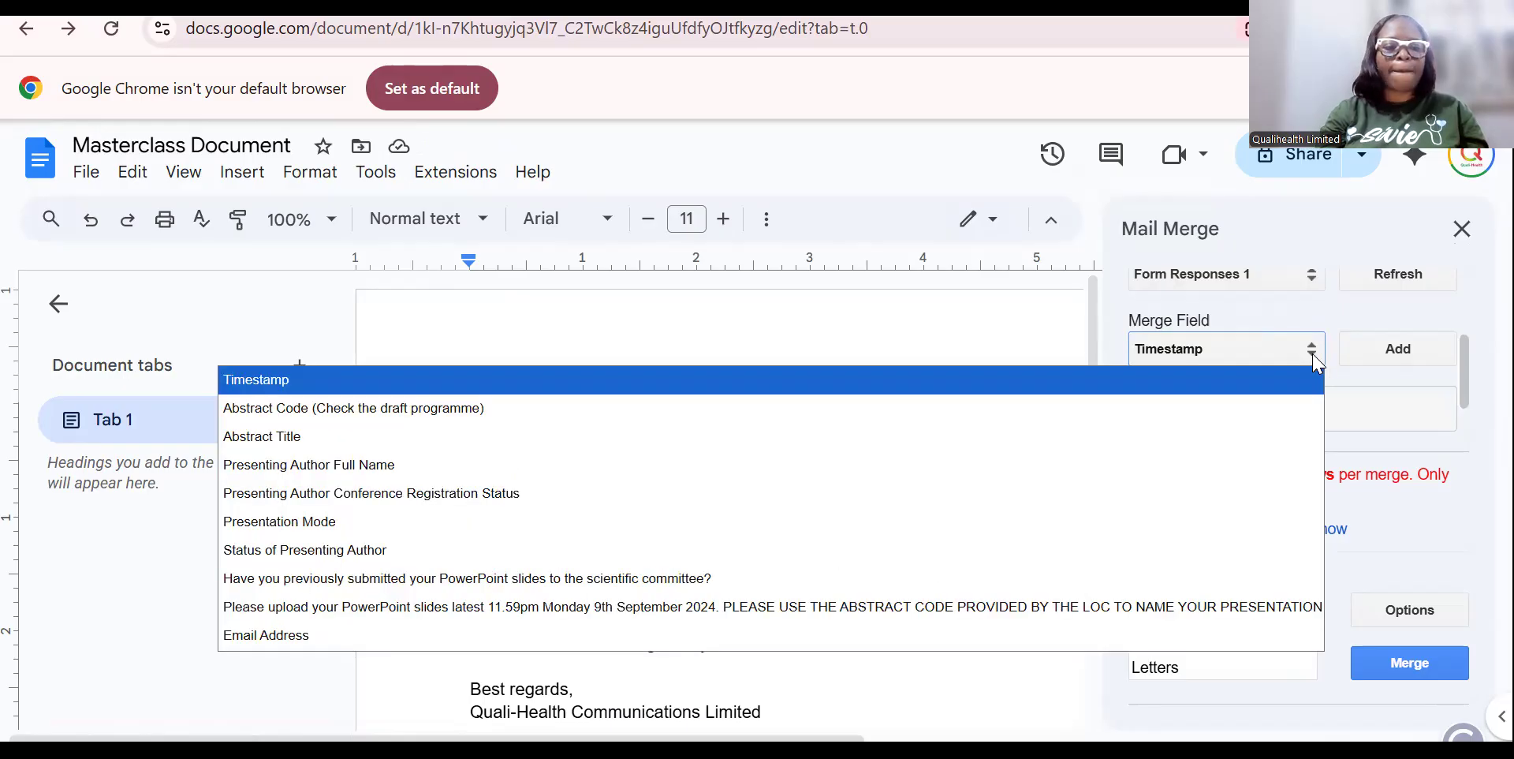
click(447, 468)
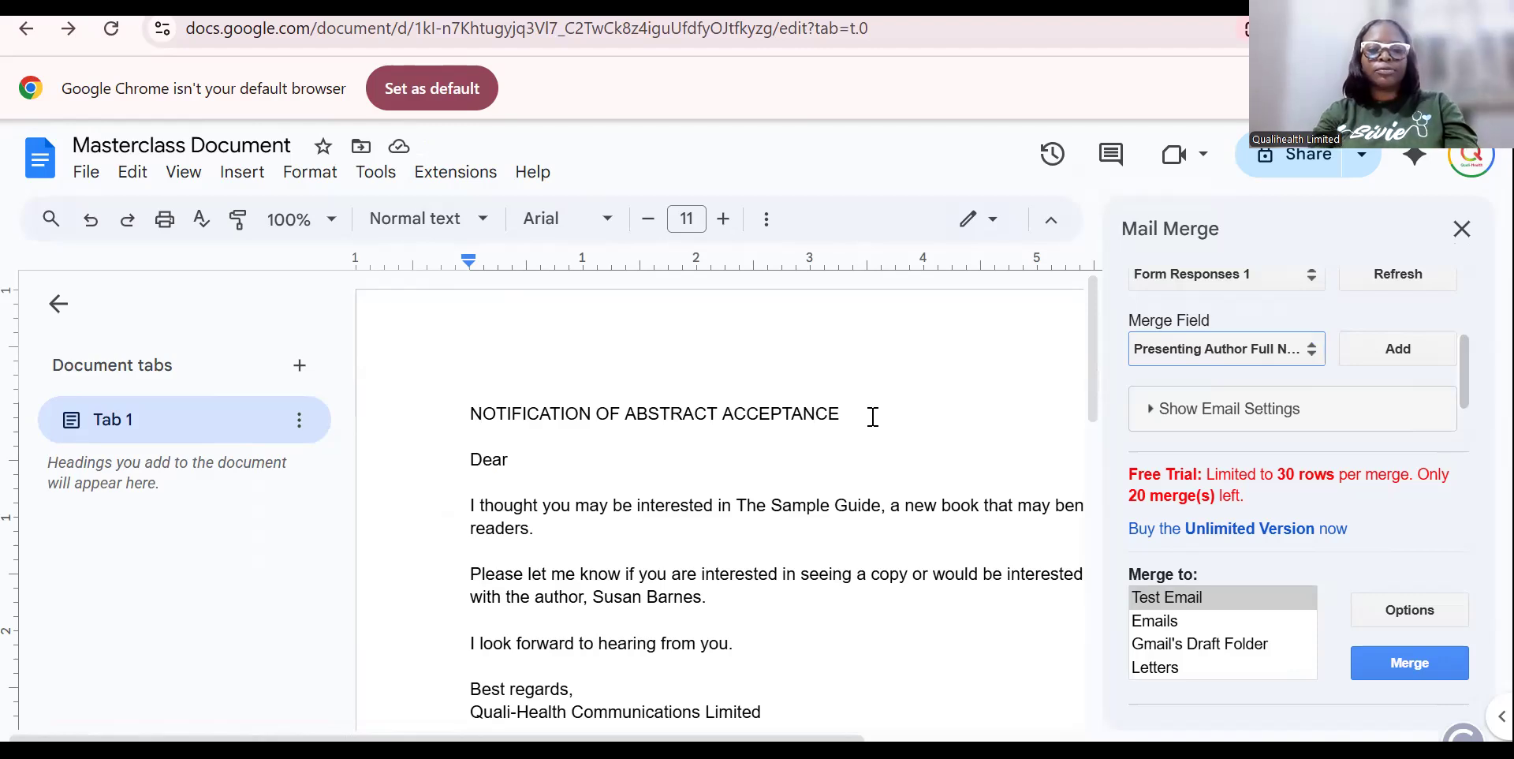
click(1420, 362)
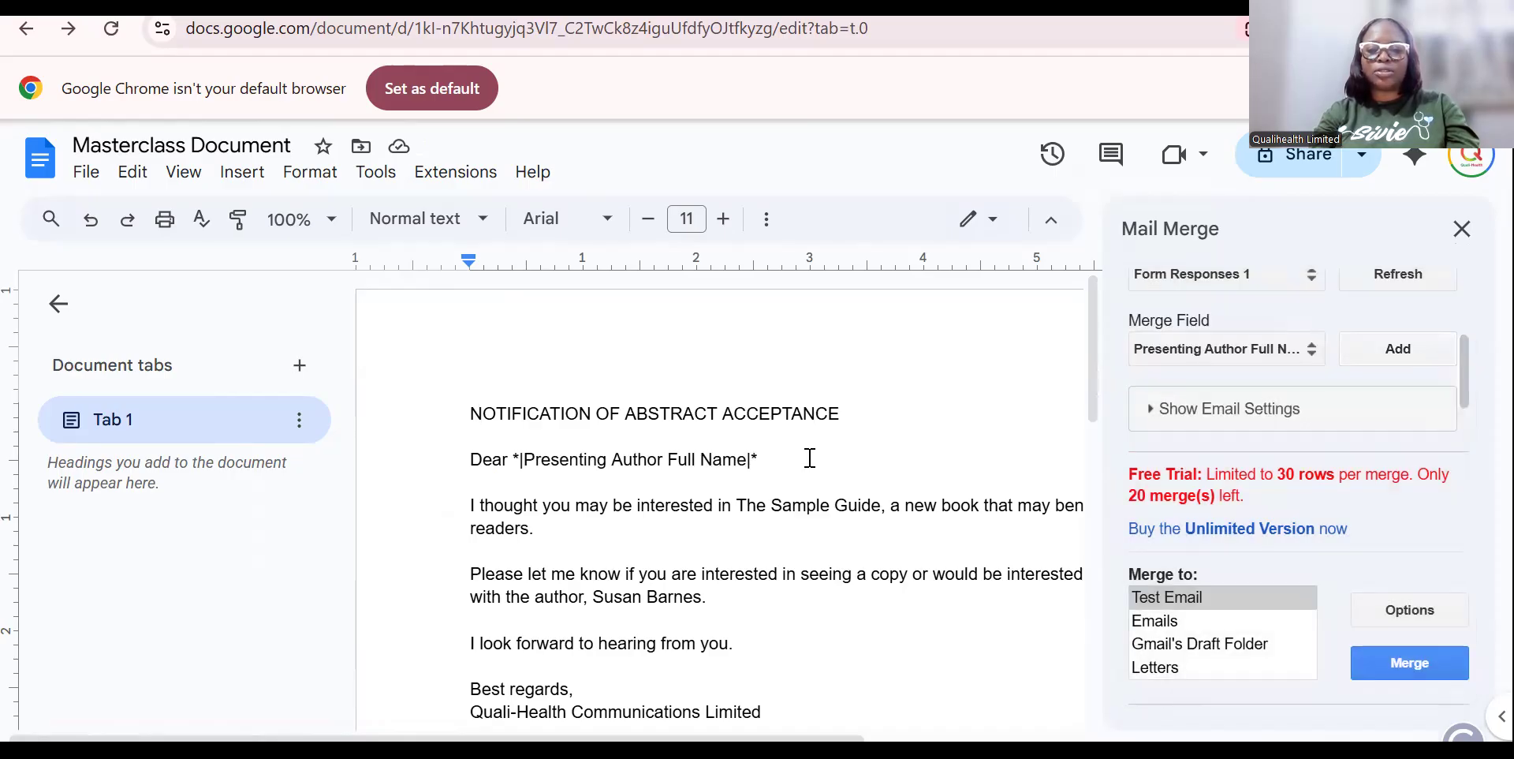
click(877, 414)
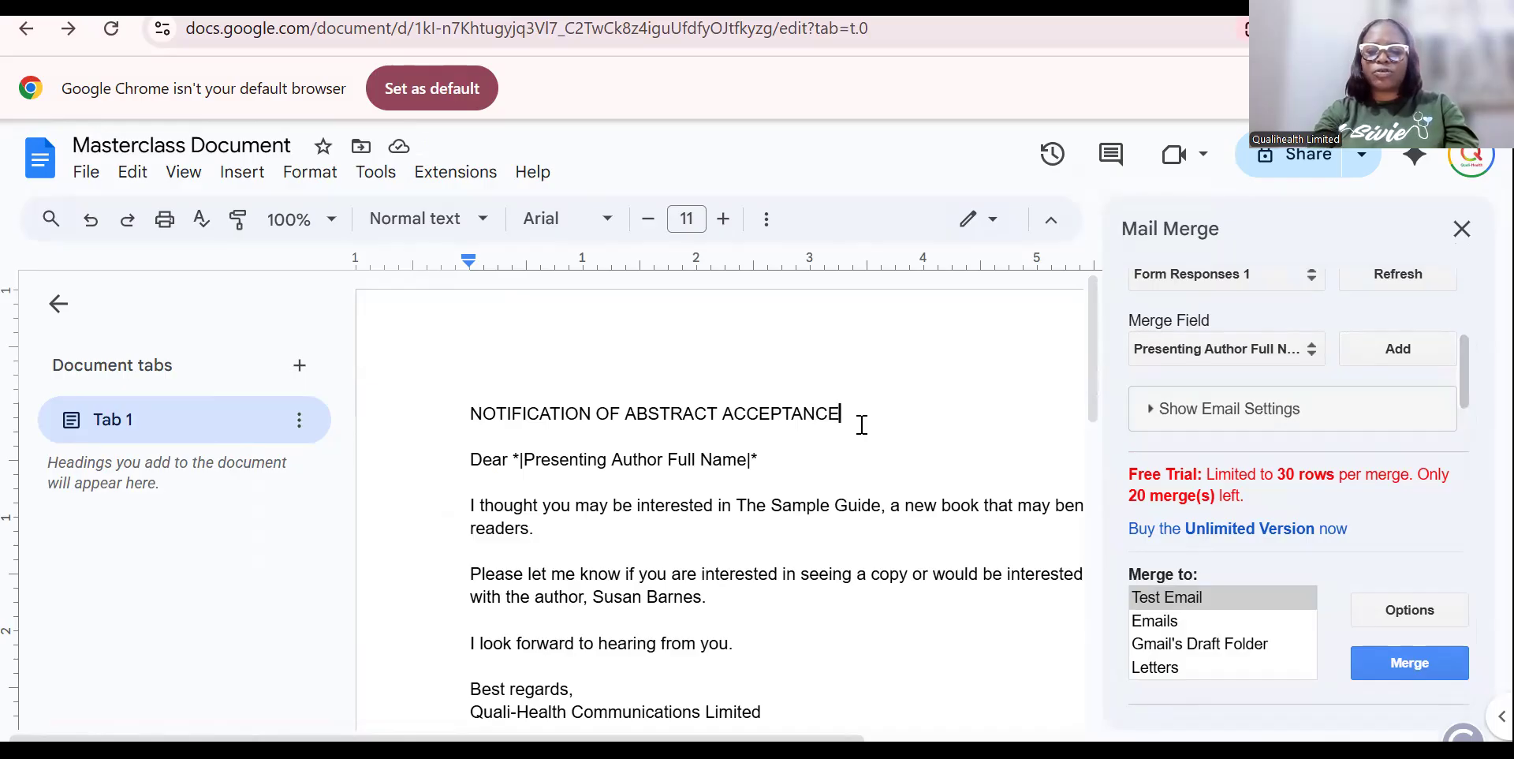
Add a colon after the heading and insert the Abstract Title merge field.
text(:)
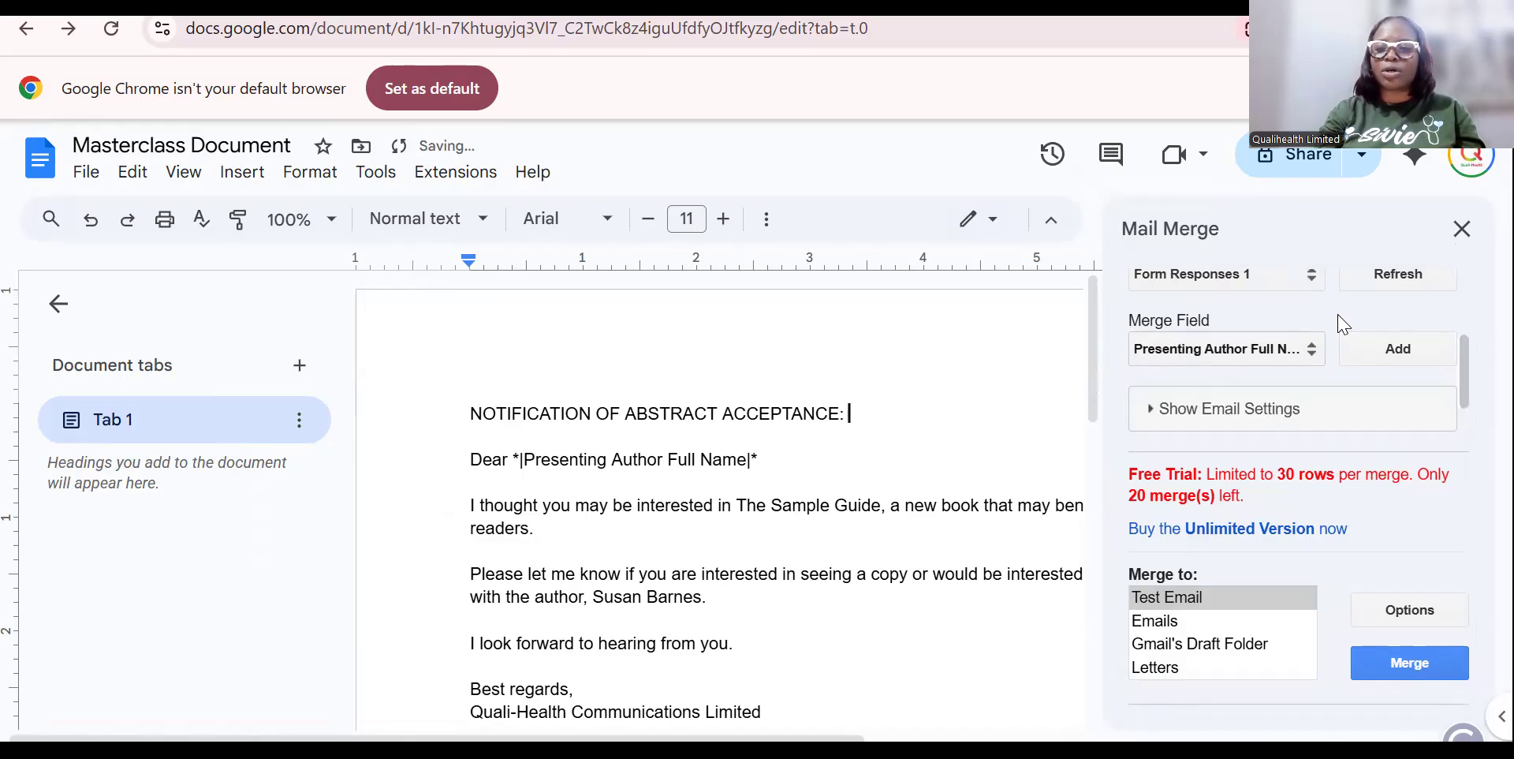
click(1311, 349)
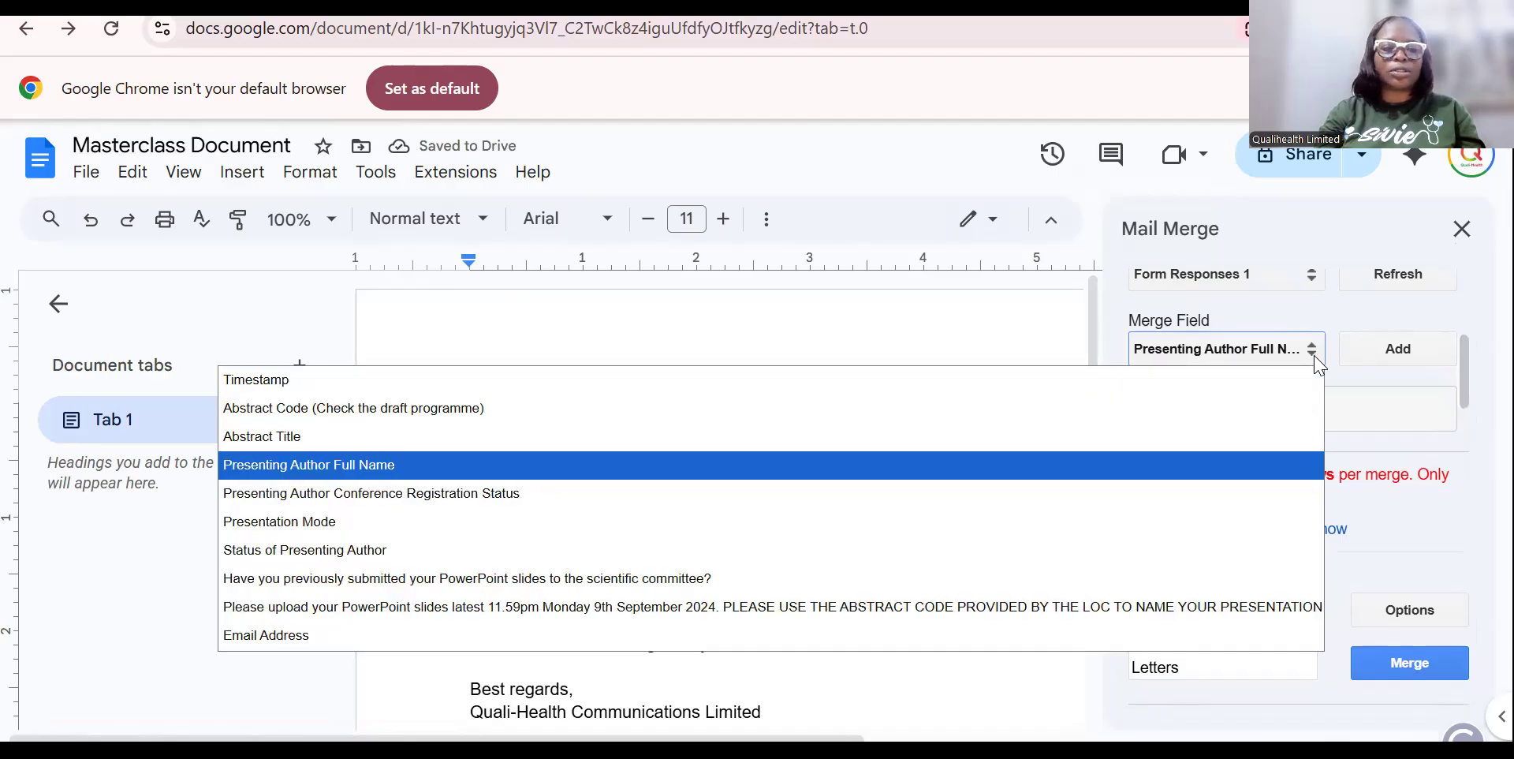
click(762, 447)
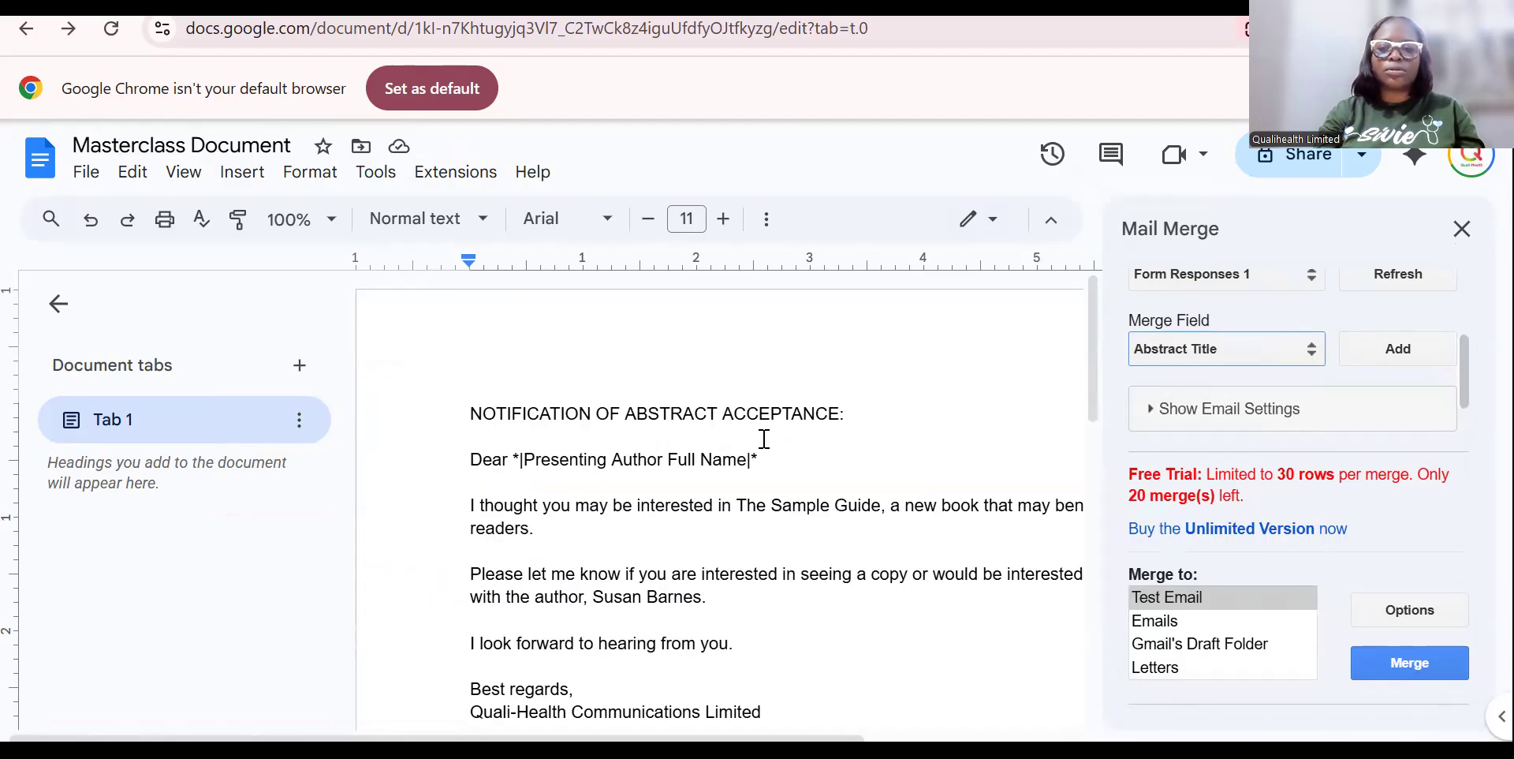
click(1410, 350)
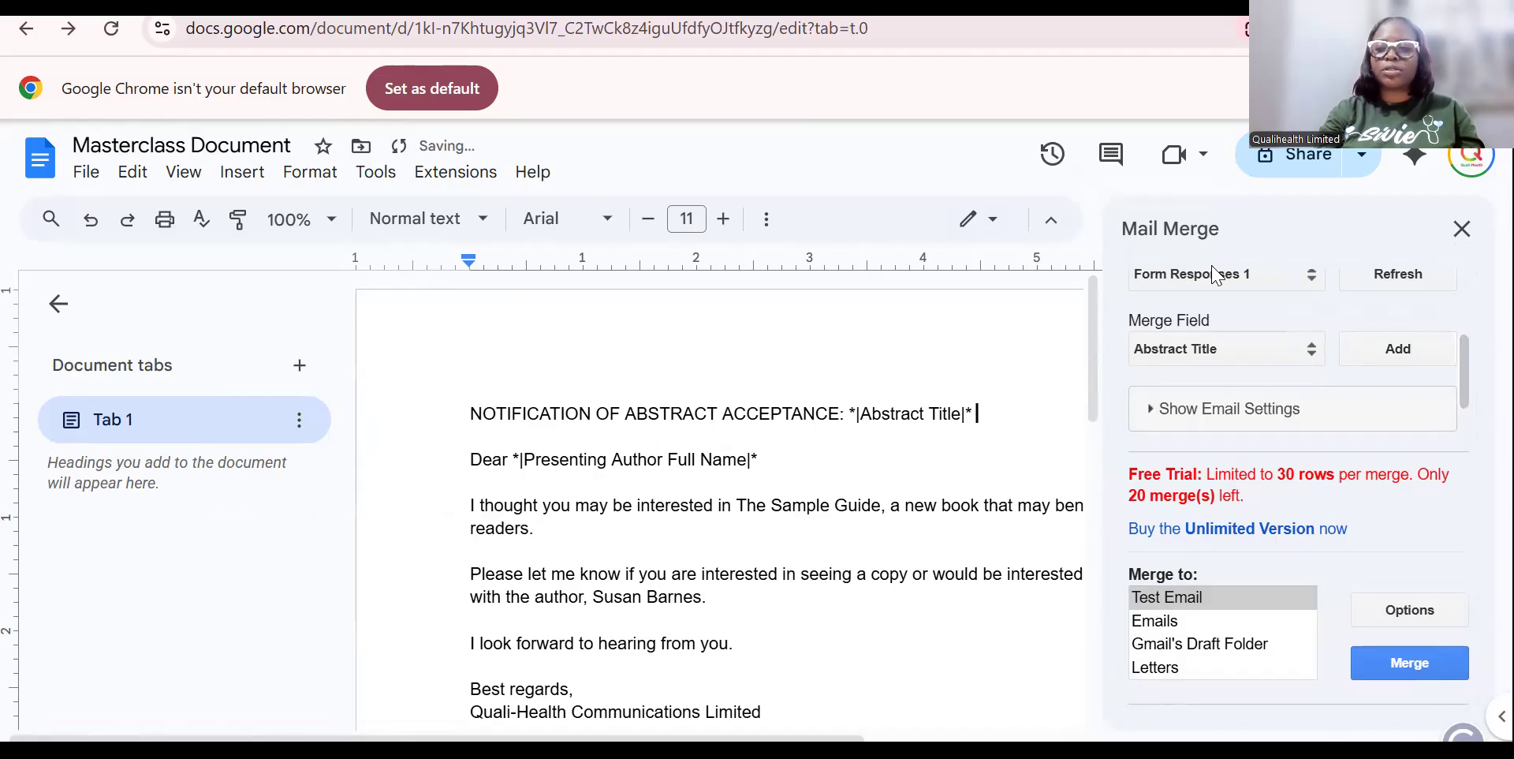
Insert the Abstract Code (Check the draft programme) merge field after the Abstract Title field.
click(1300, 353)
click(411, 408)
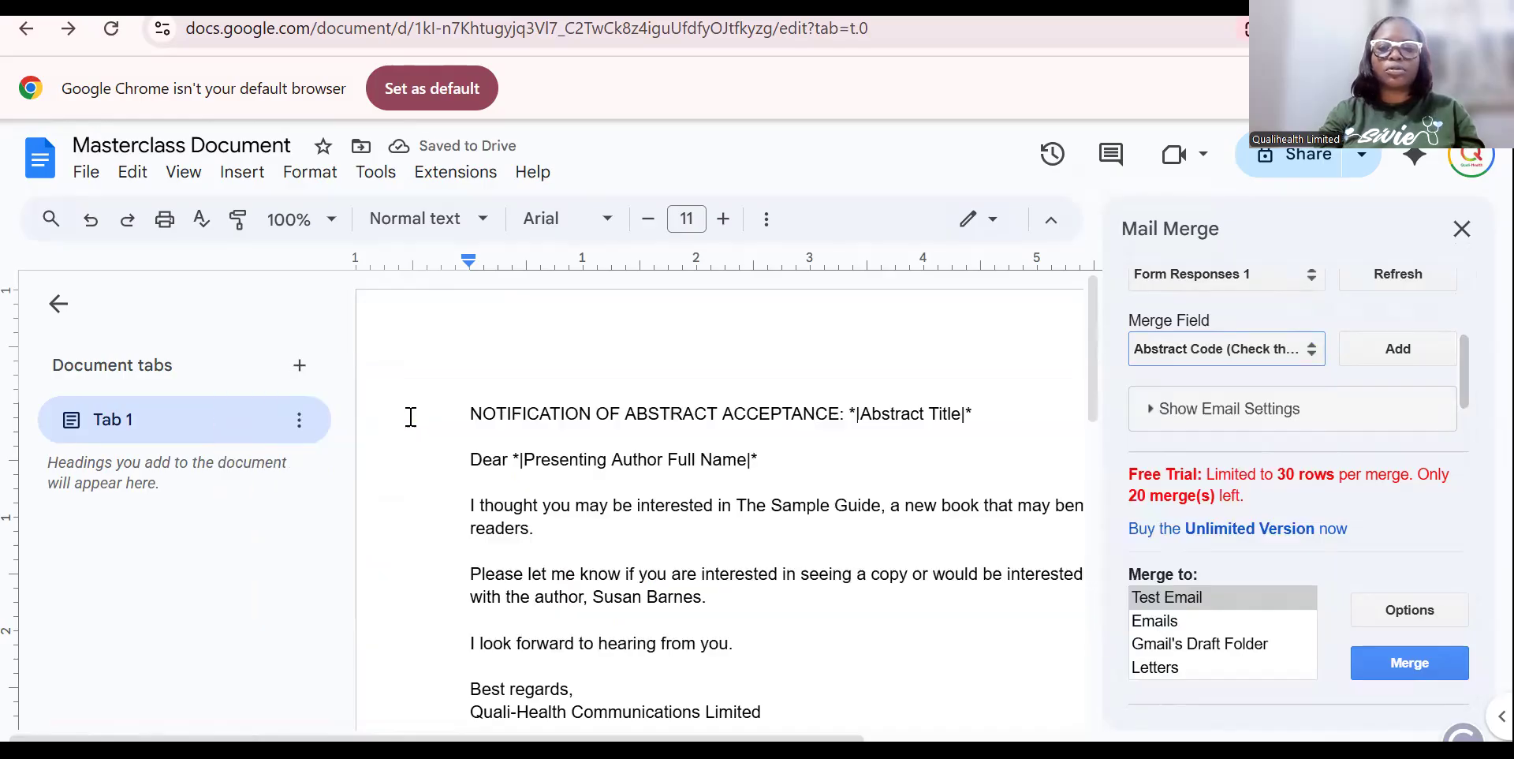
click(1412, 359)
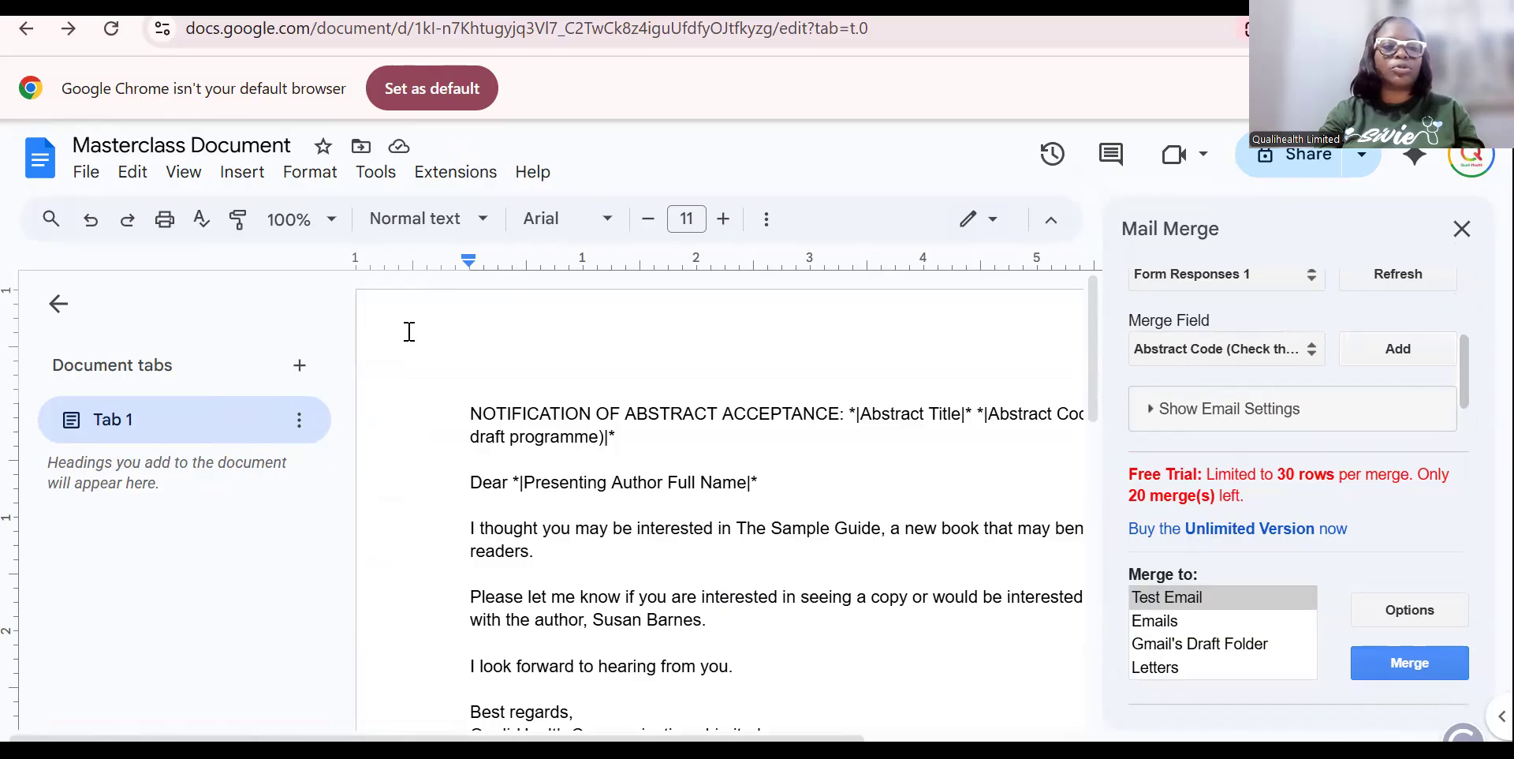
click(58, 304)
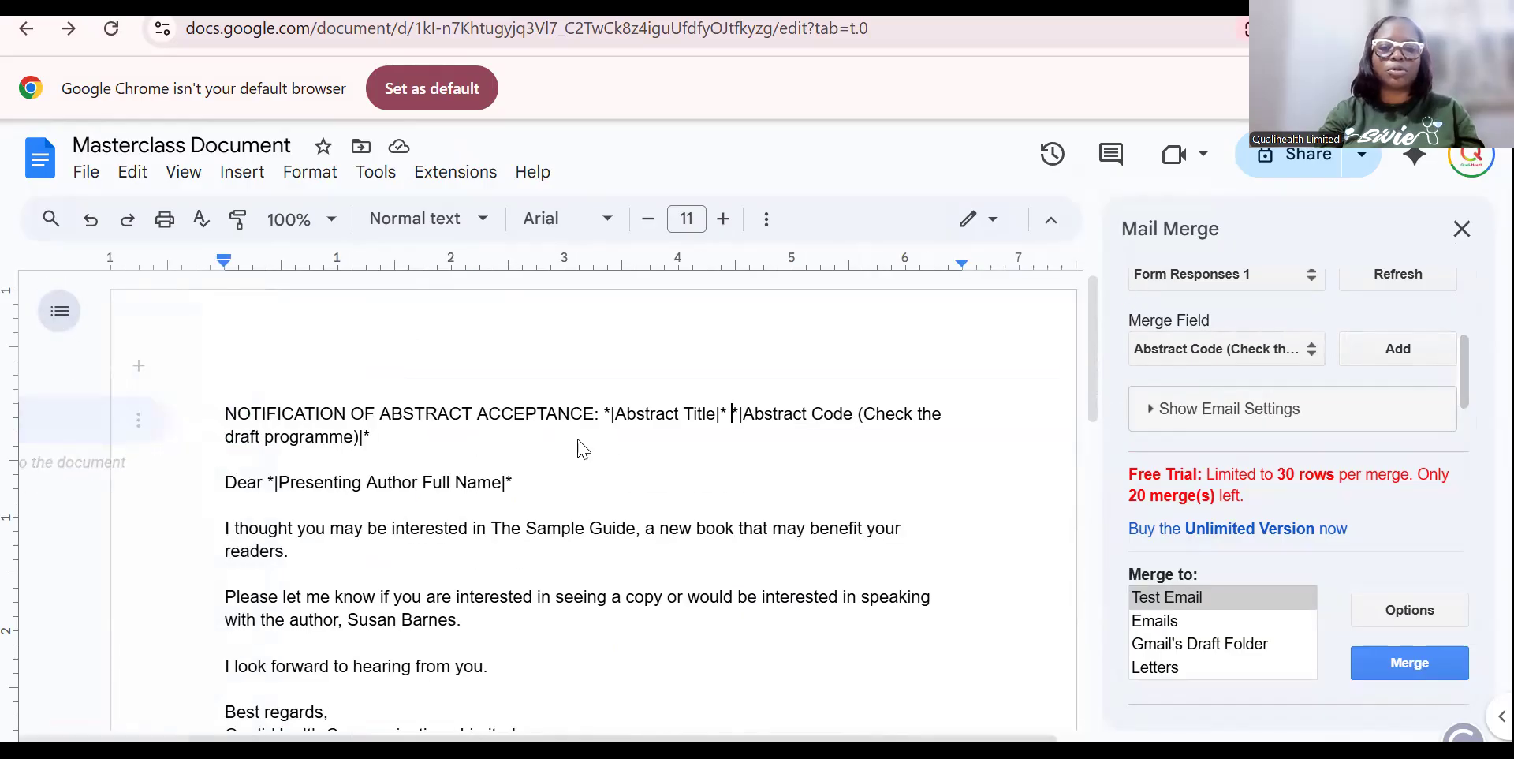
scroll(1094, 426, down, 1)
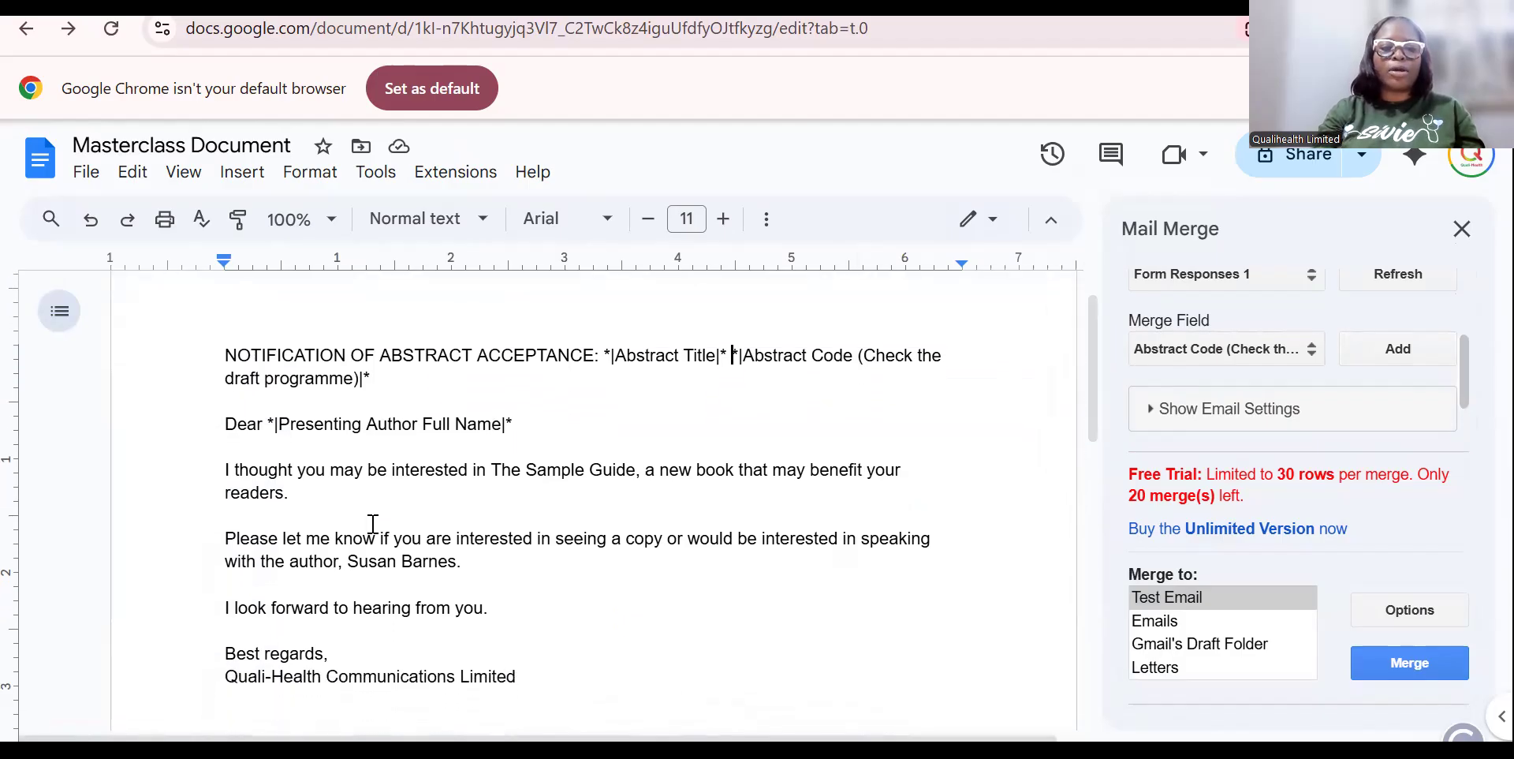
Replace the Sample Guide paragraph with 'I write to notify you that your abstract has been accepted for' plus the Presentation Mode field.
drag(224, 474, 356, 507)
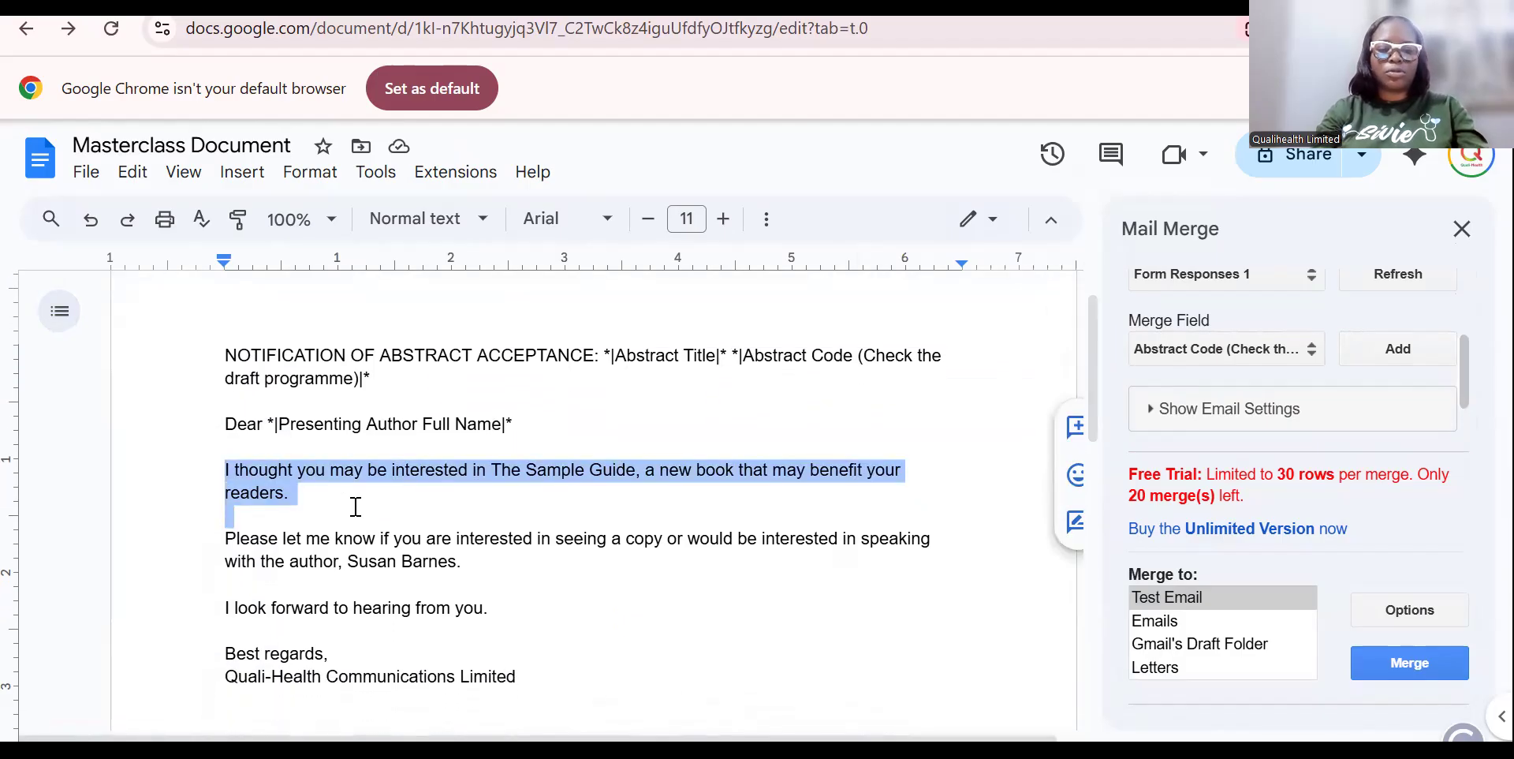
text(w)
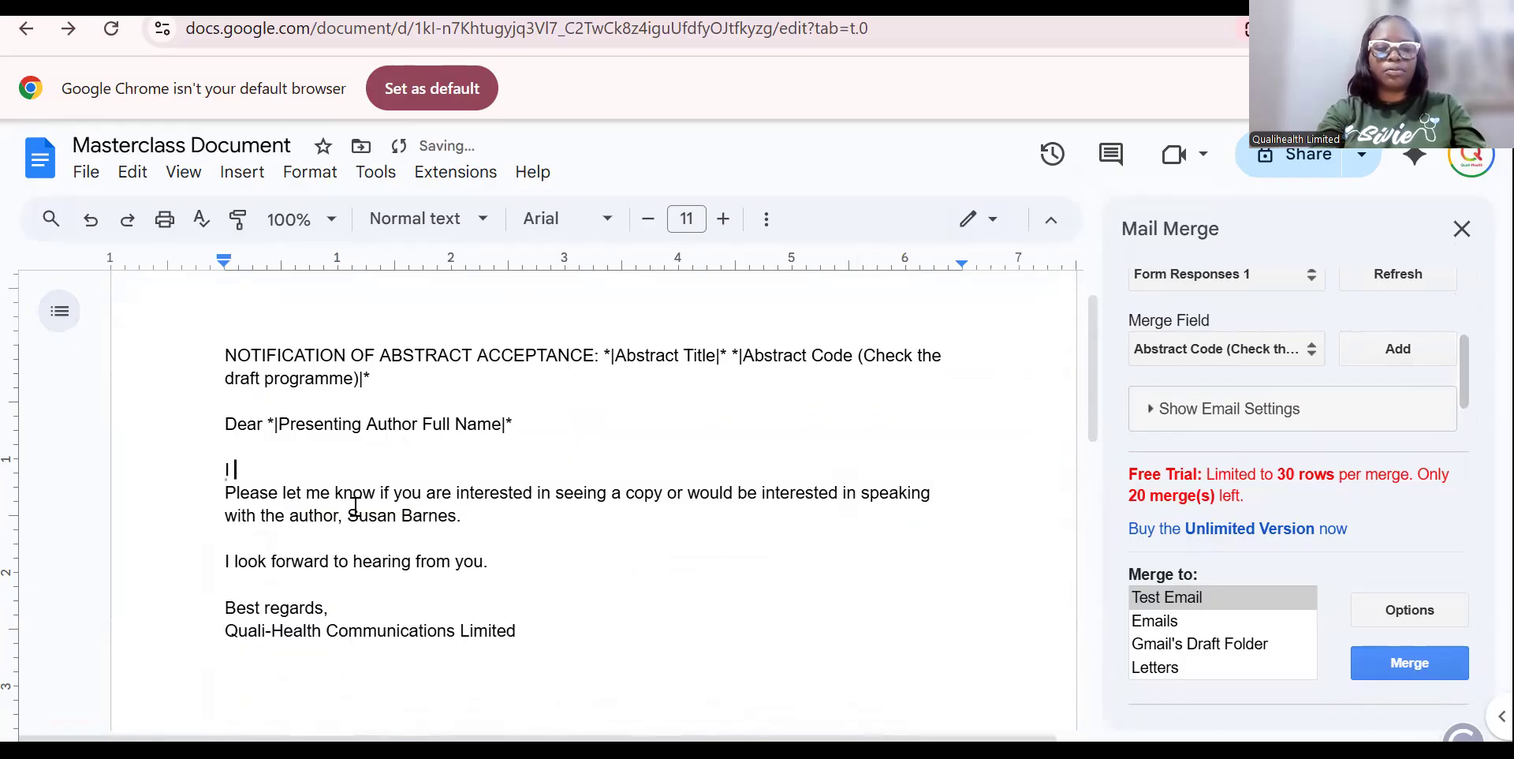
text( write to notify you th)
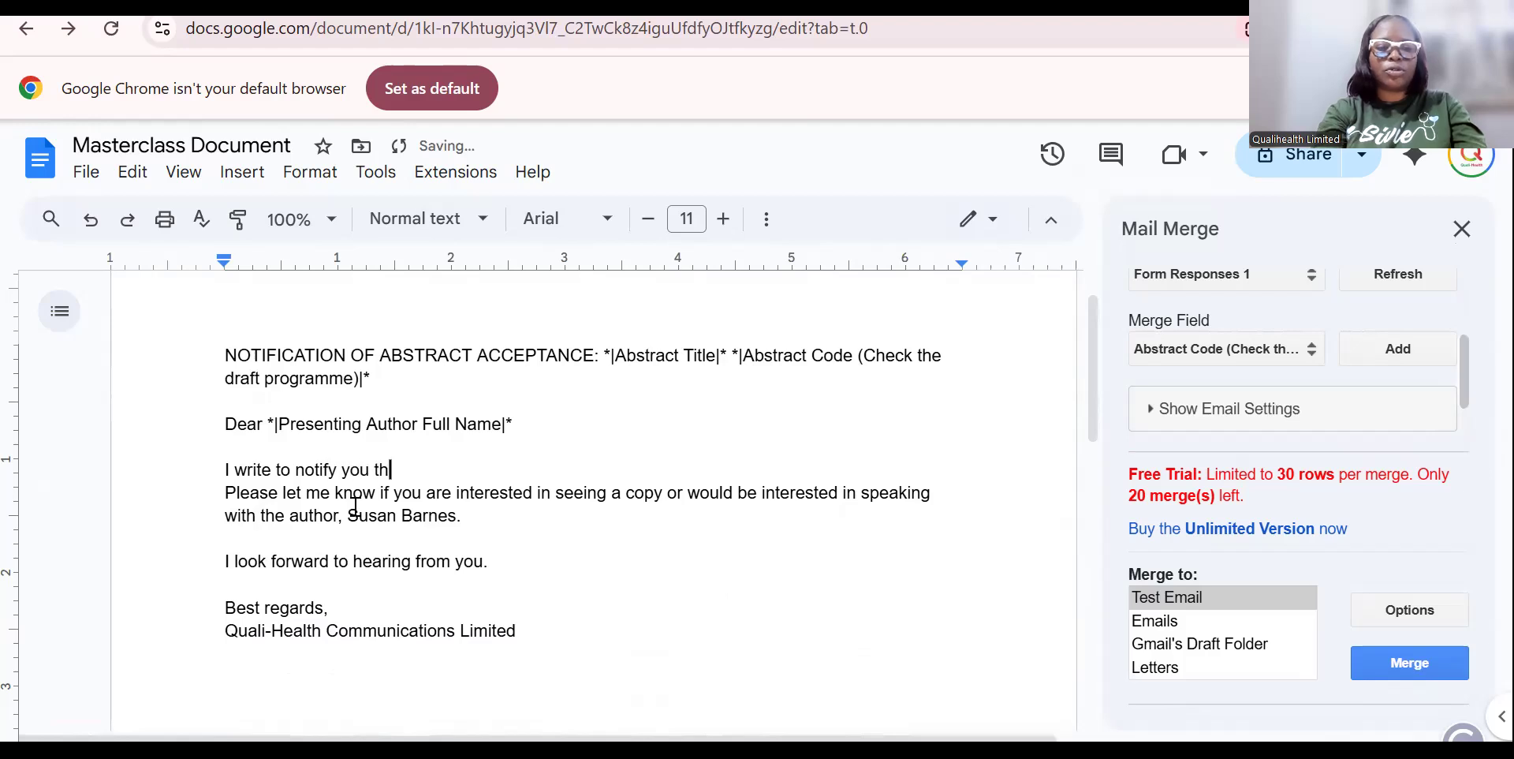
text(at your abs)
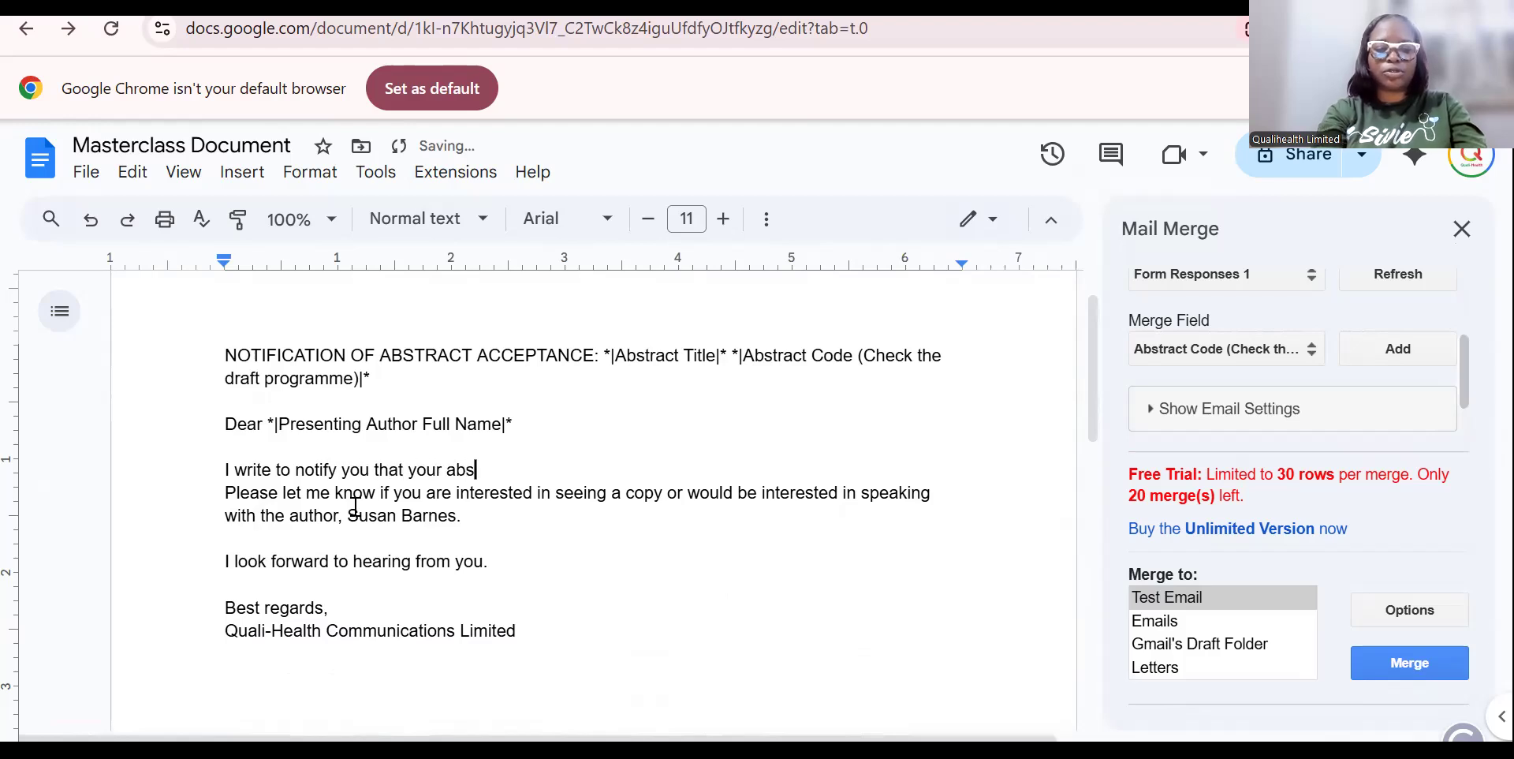
text(tract has been accepted for)
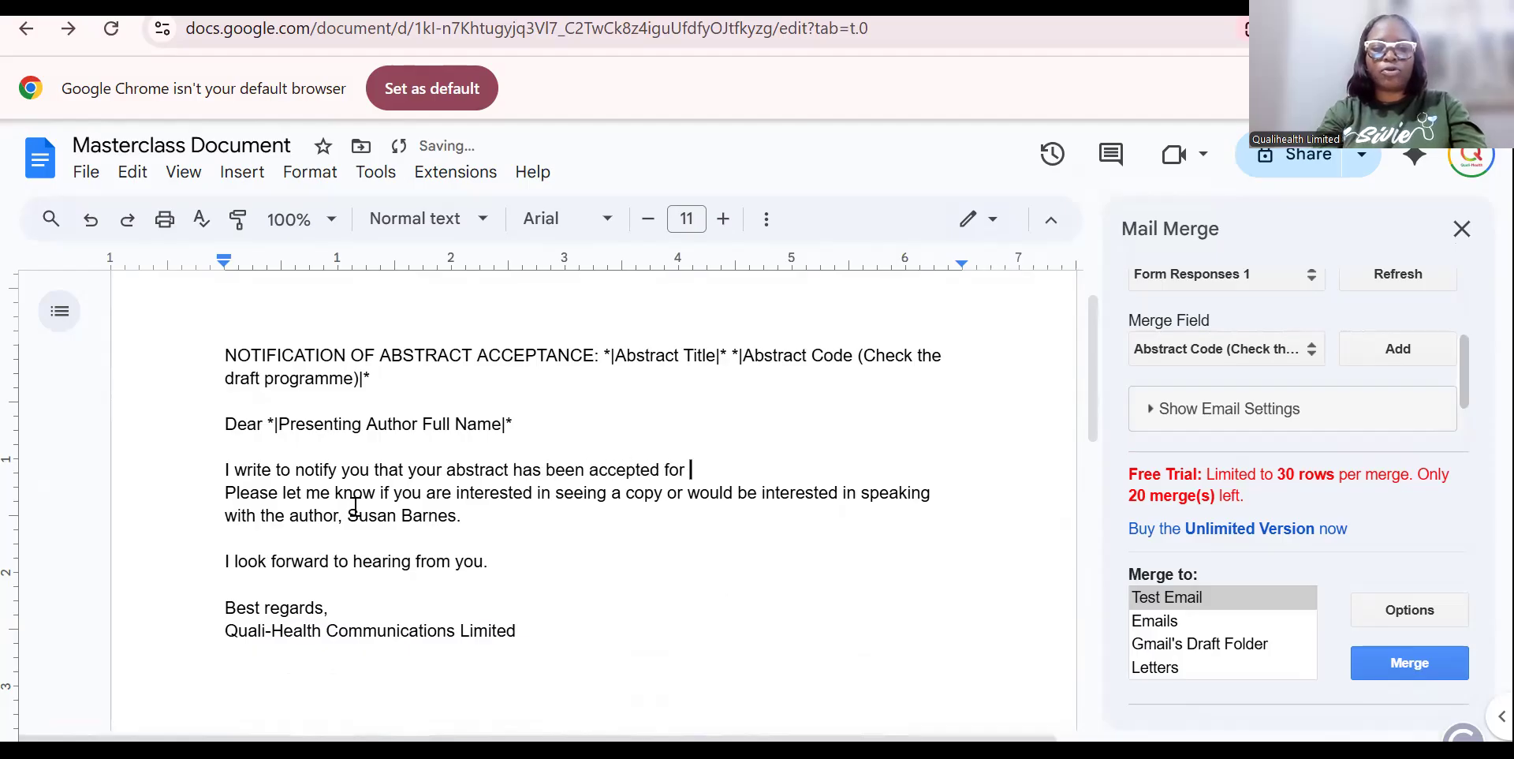
key(Return)
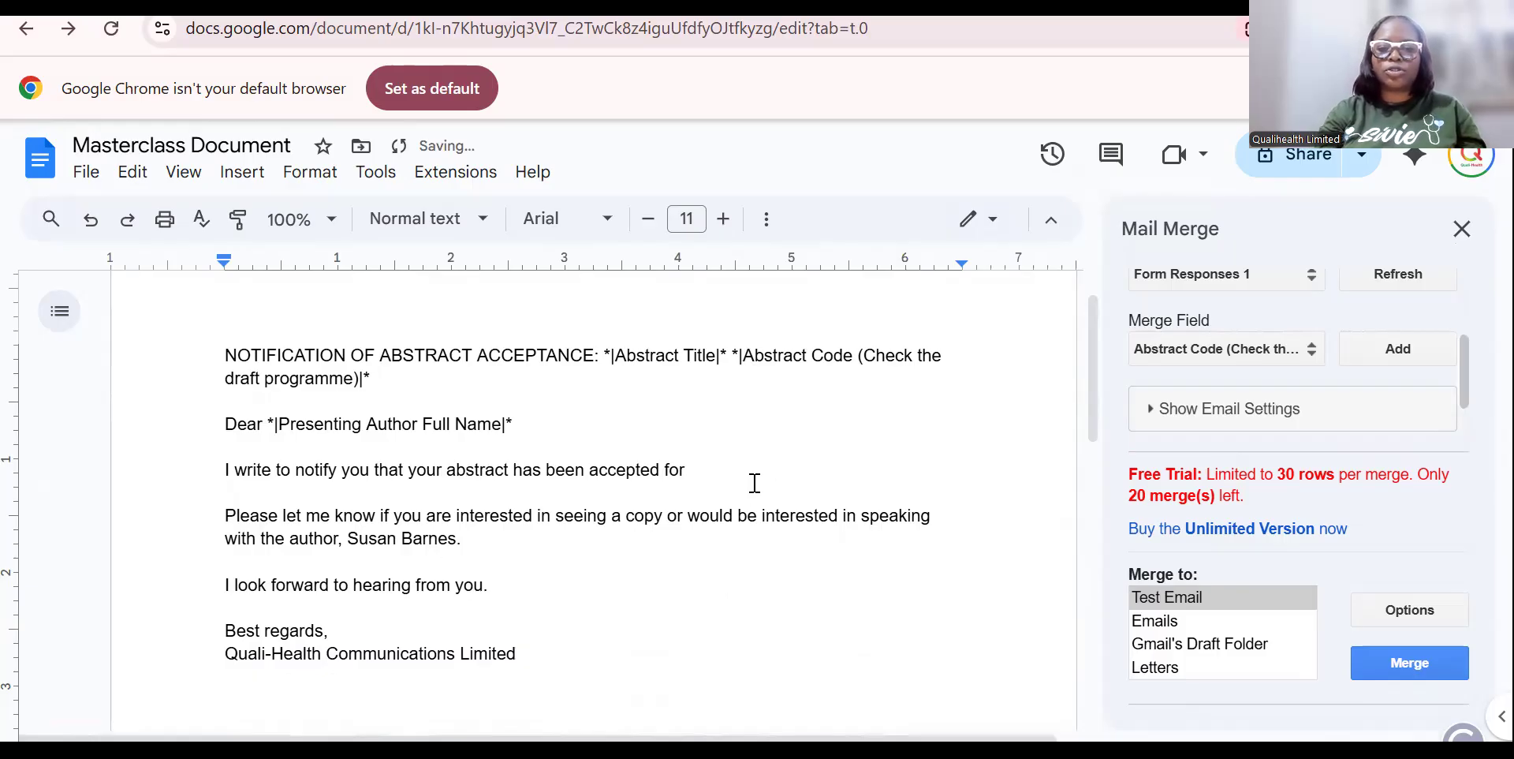
click(1314, 354)
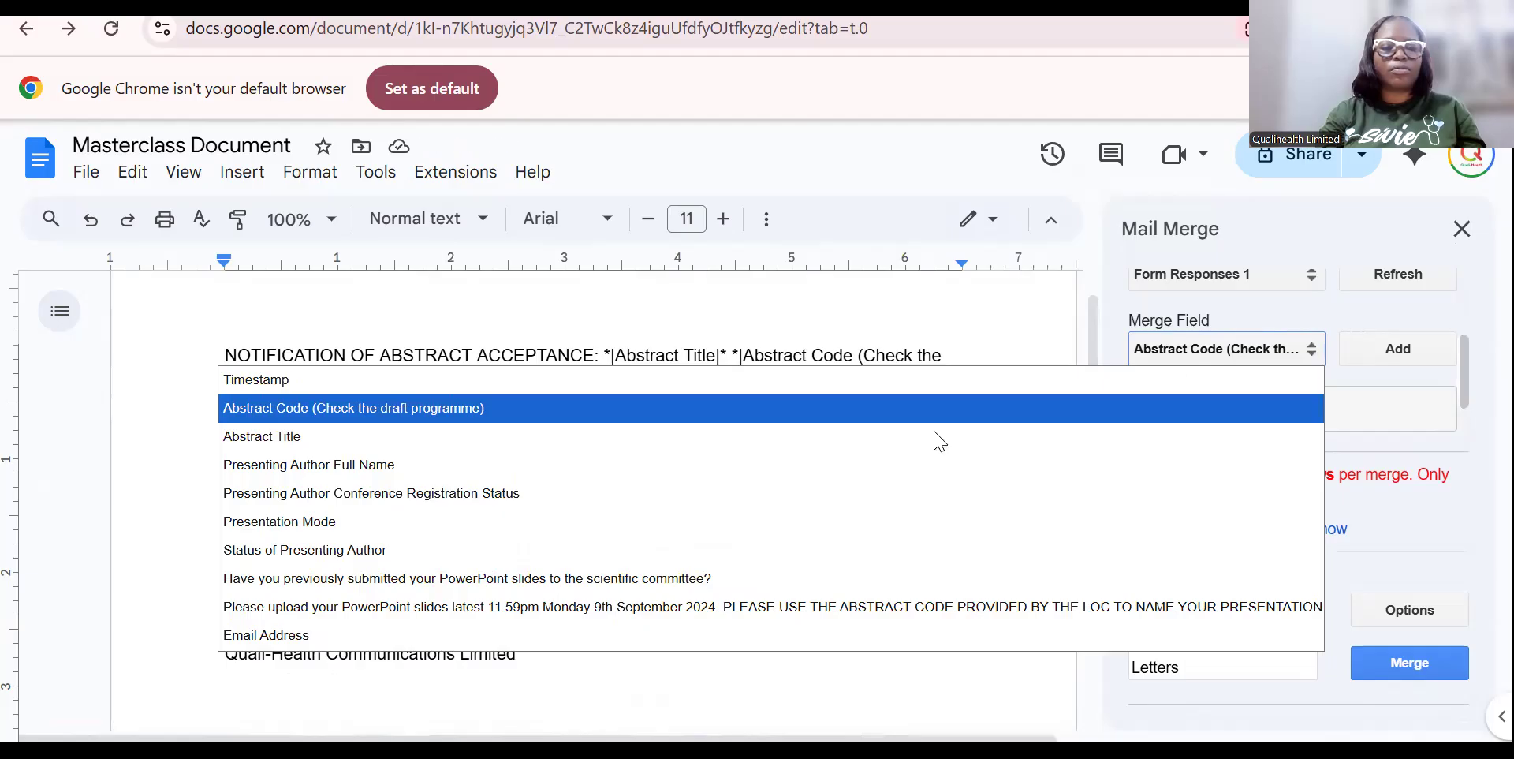
click(524, 522)
click(747, 468)
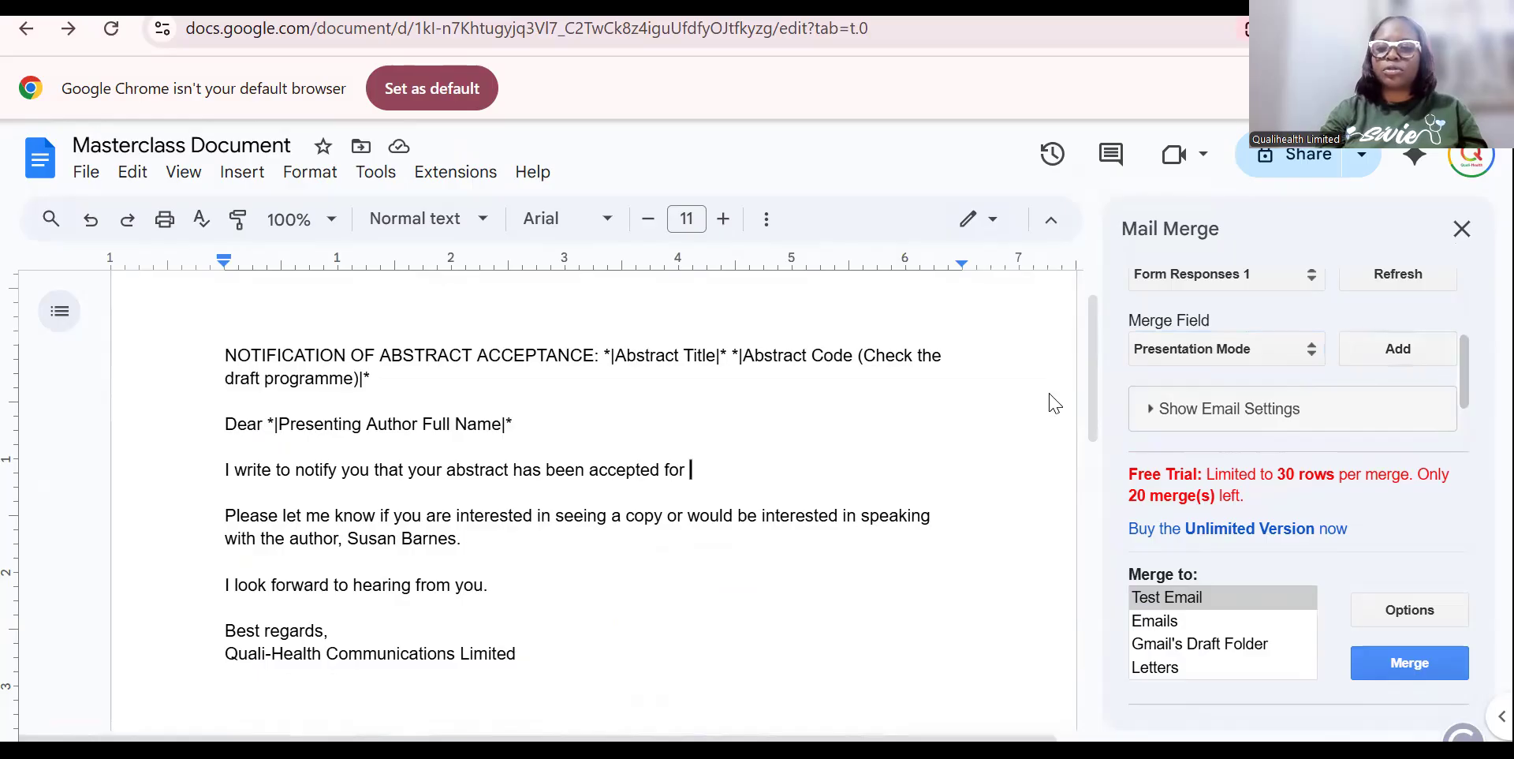
click(1401, 348)
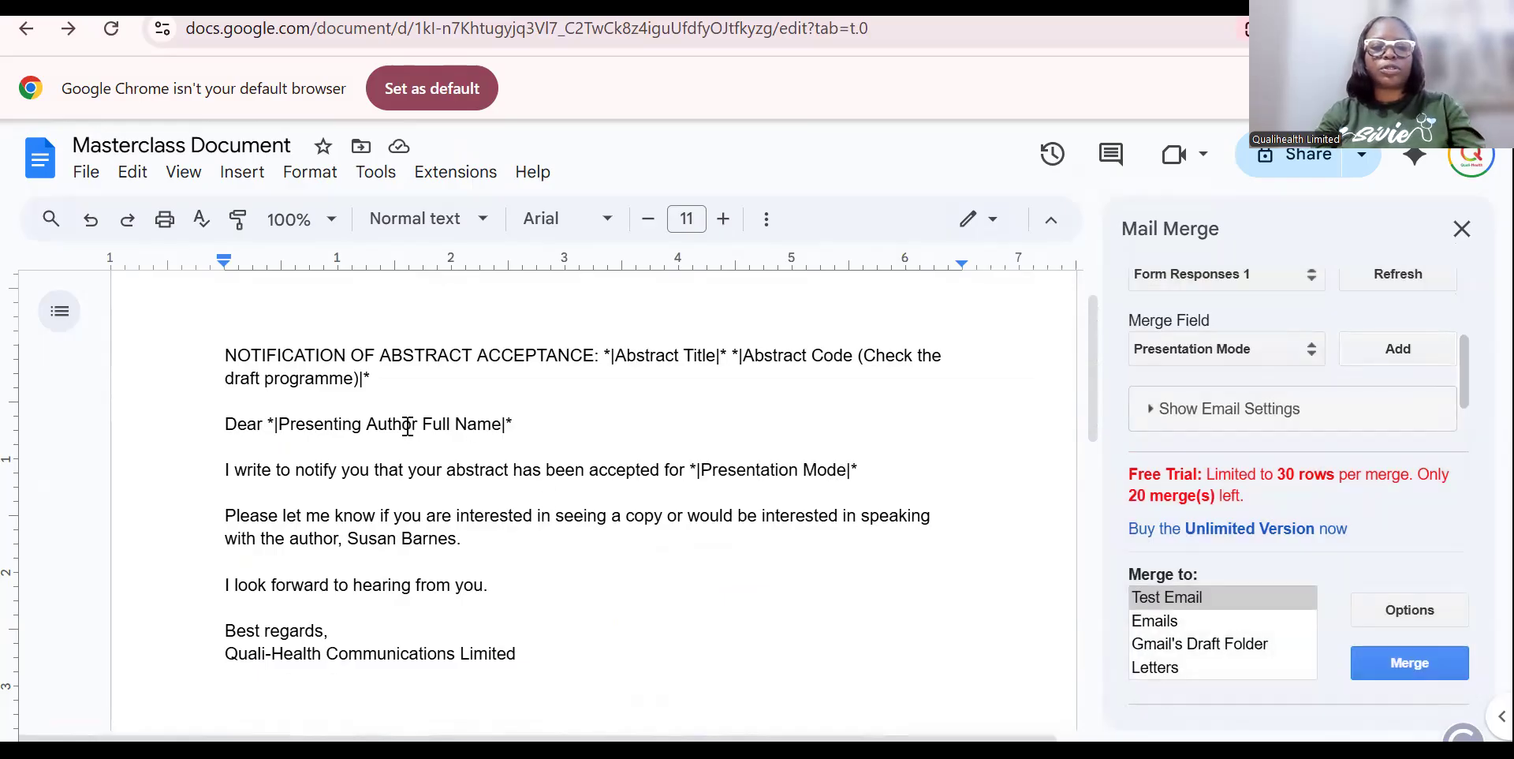
click(225, 513)
Replace the paragraph's old wording with 'in accepting this offer'.
drag(225, 513, 241, 513)
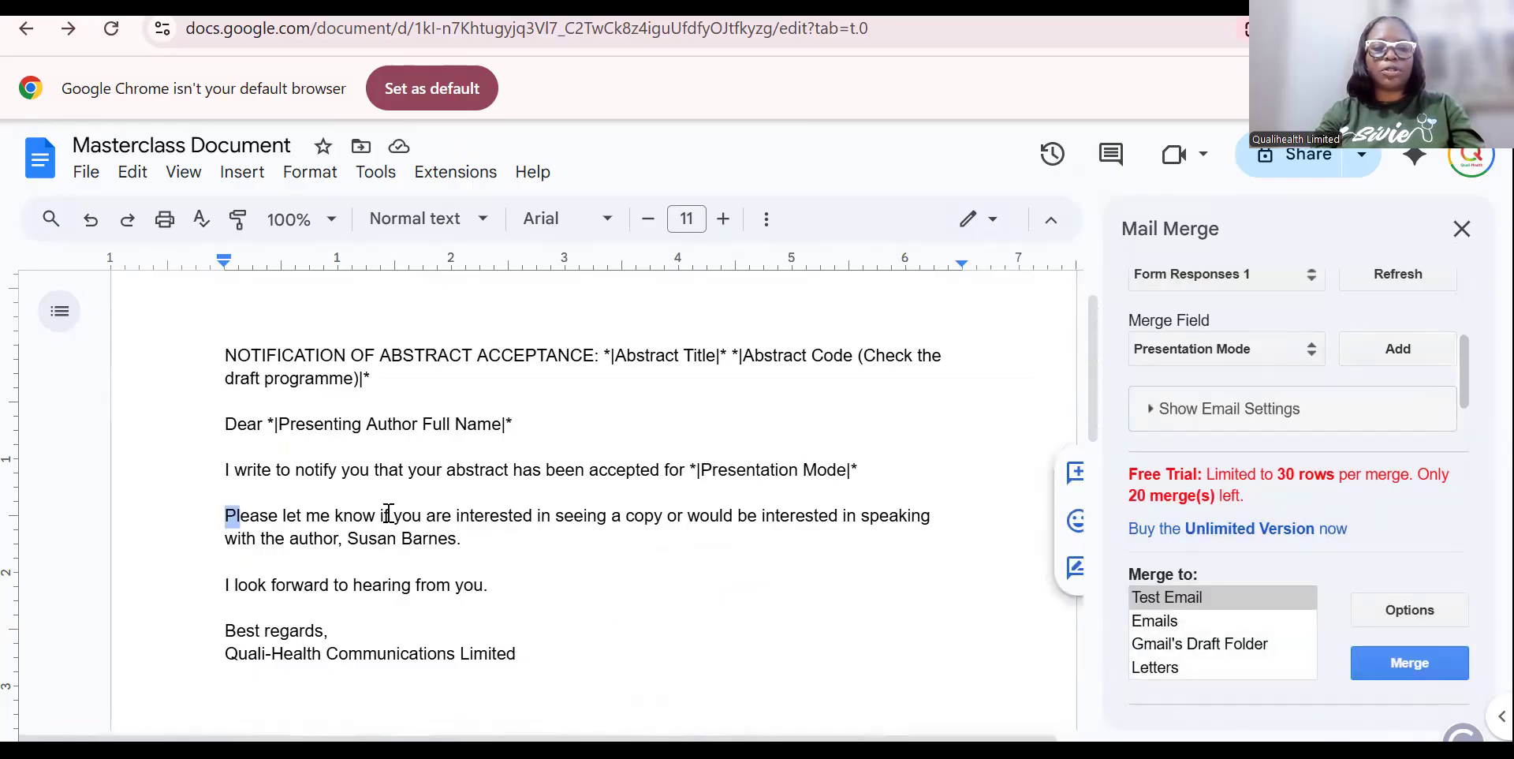
drag(541, 518, 567, 547)
key(BackSpace)
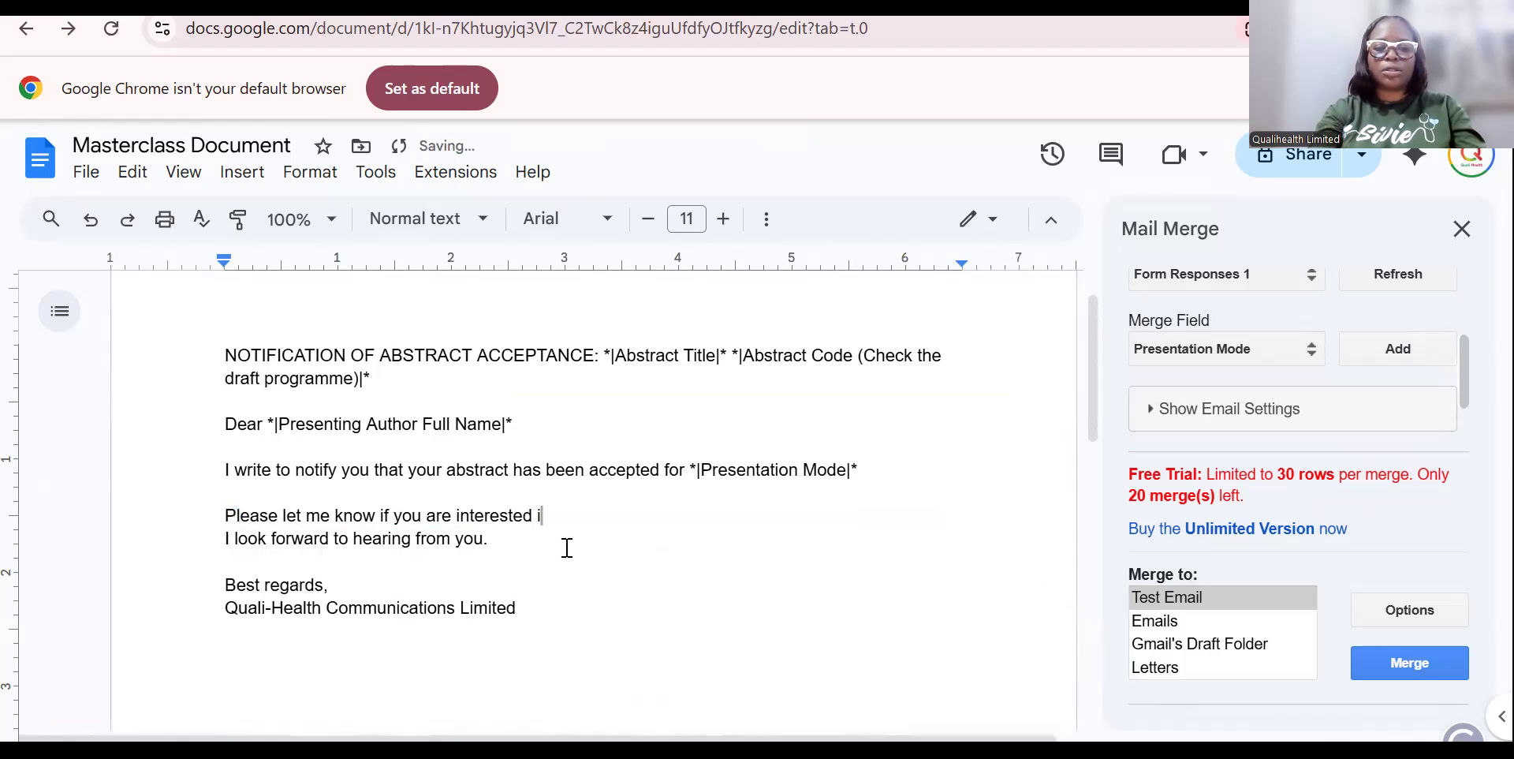
text(n accept)
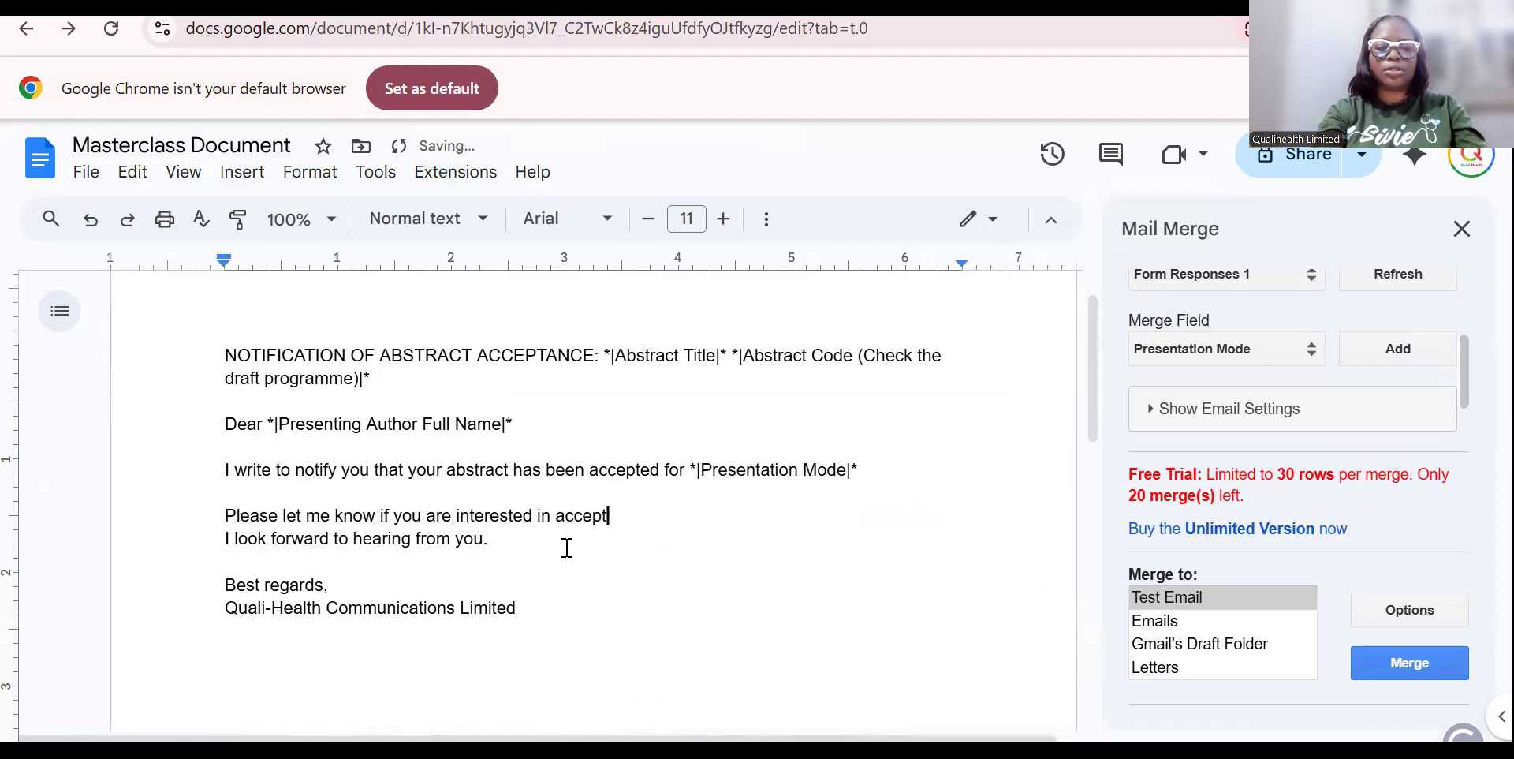
text(ing this offer)
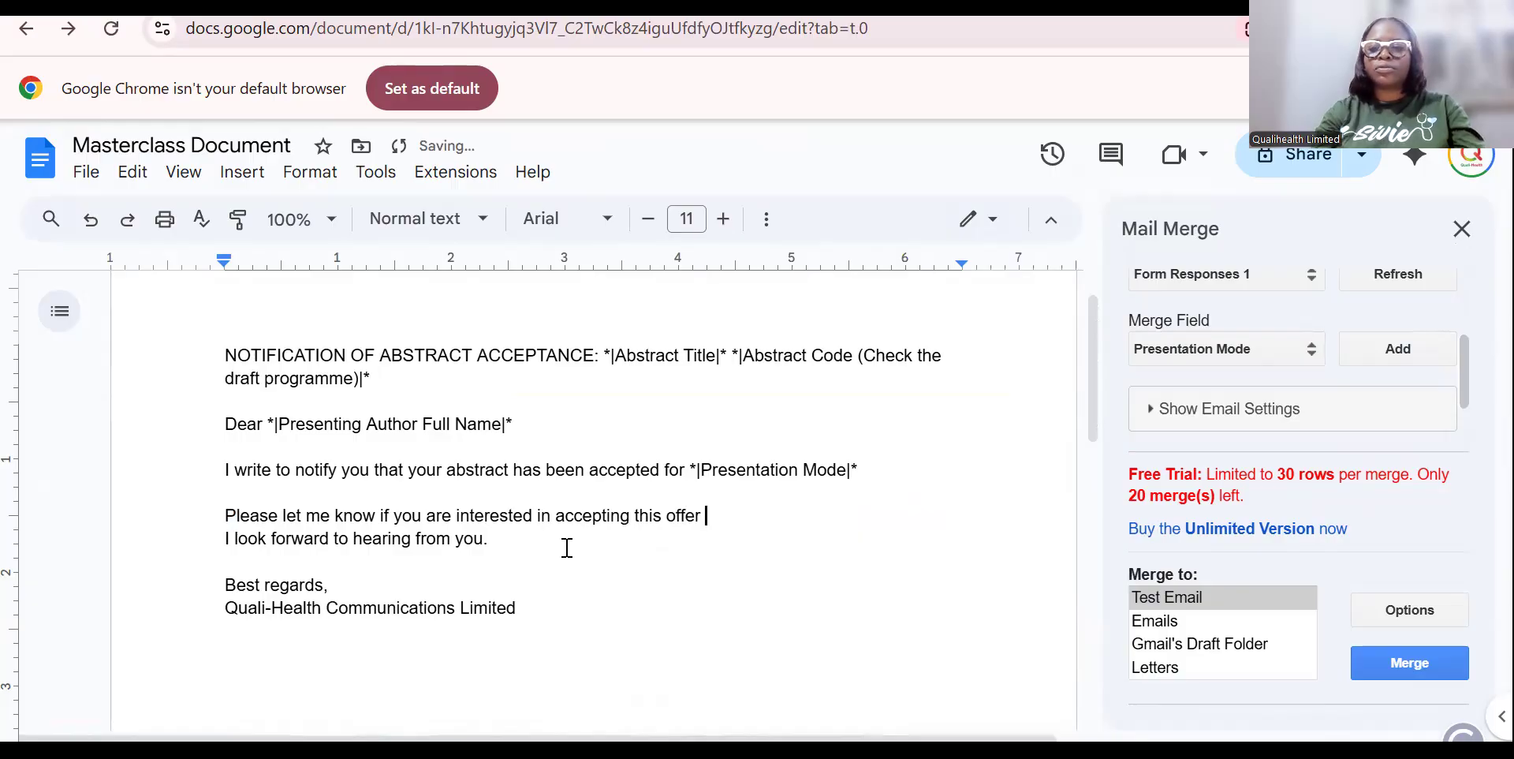
click(1313, 352)
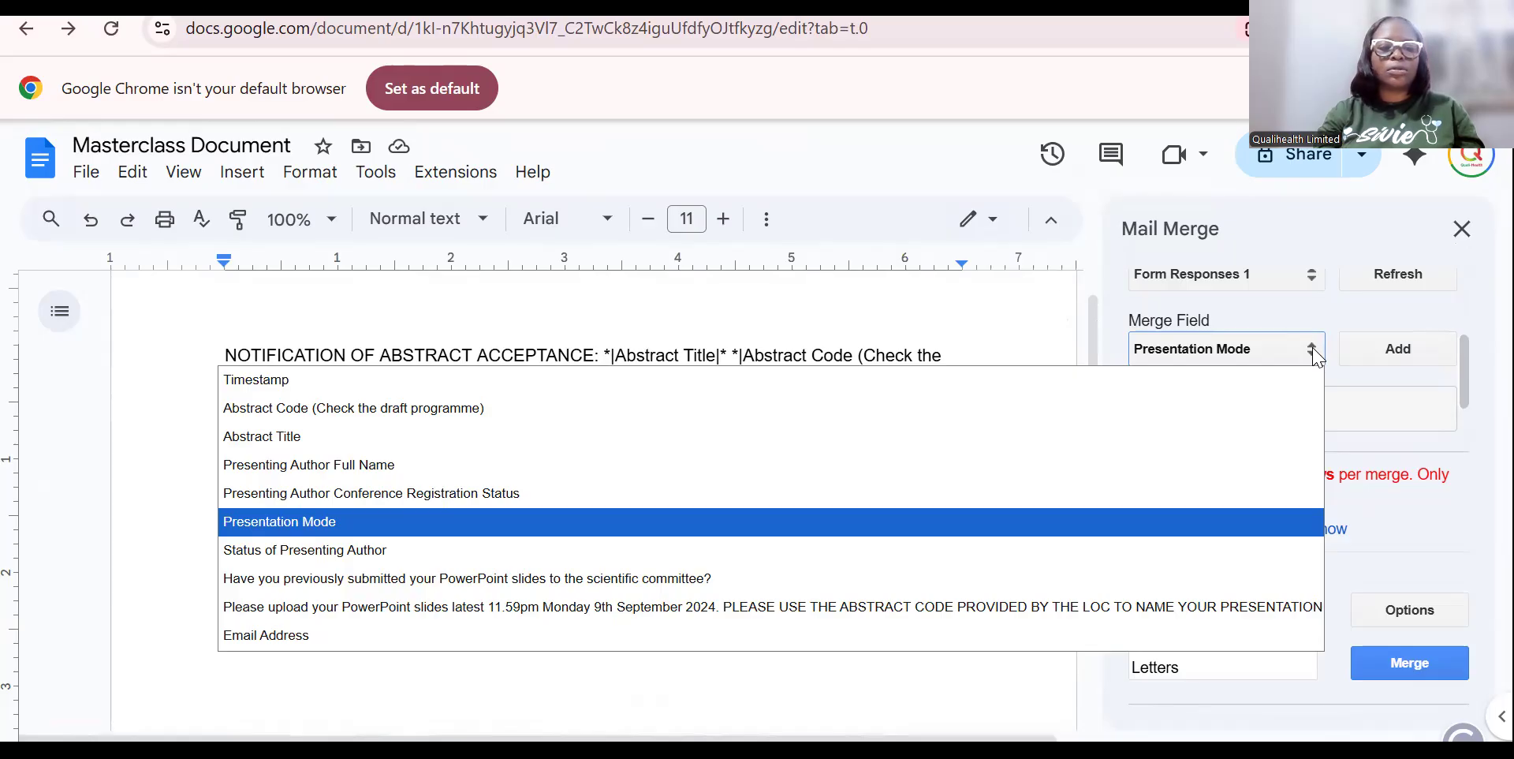
click(1316, 356)
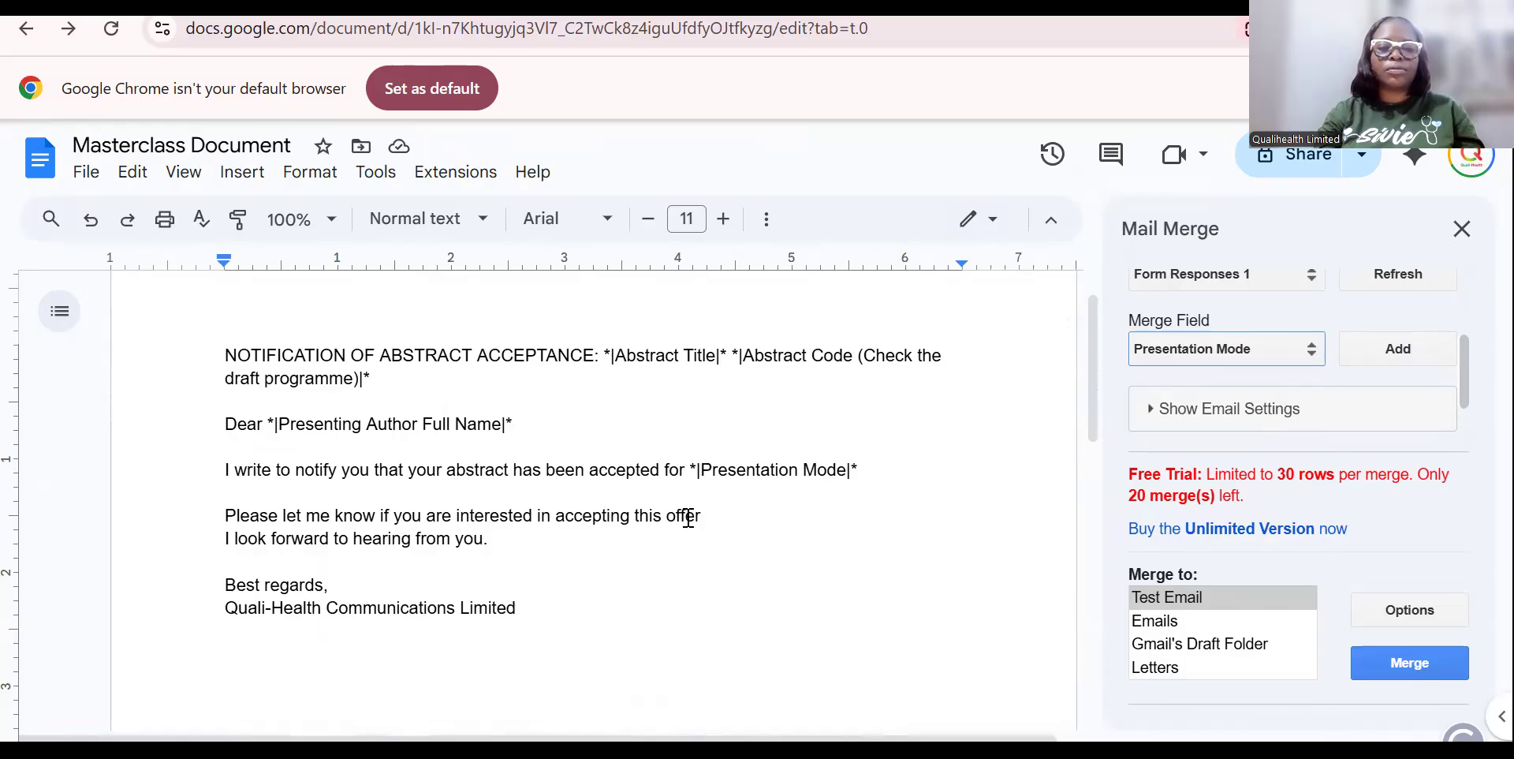
click(747, 517)
Add 'If yes please upload your abstract latest Monday morning' and start a new line.
text(. Ple)
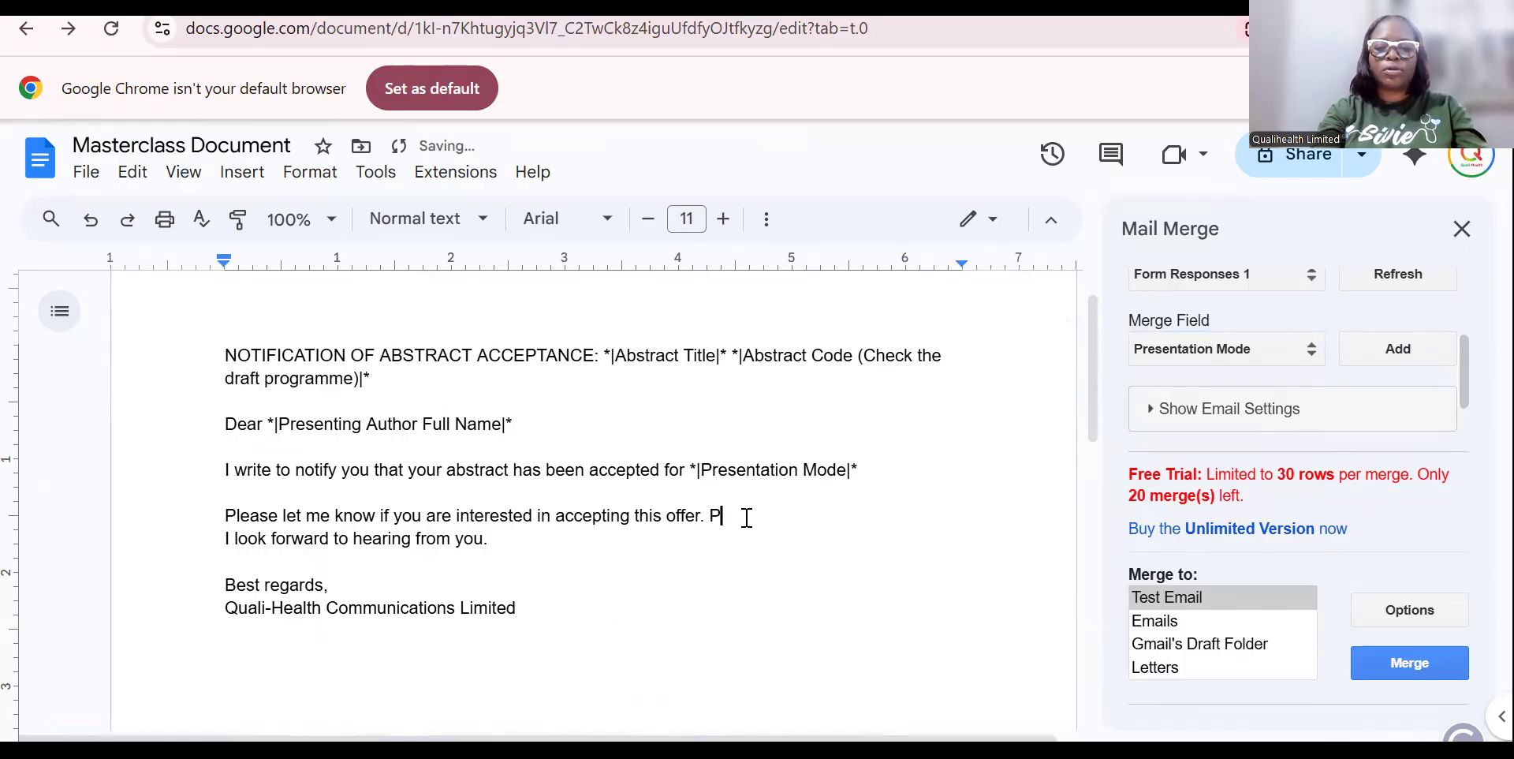
key(BackSpace)
key(BackSpace)
key(BackSpace)
text(If  )
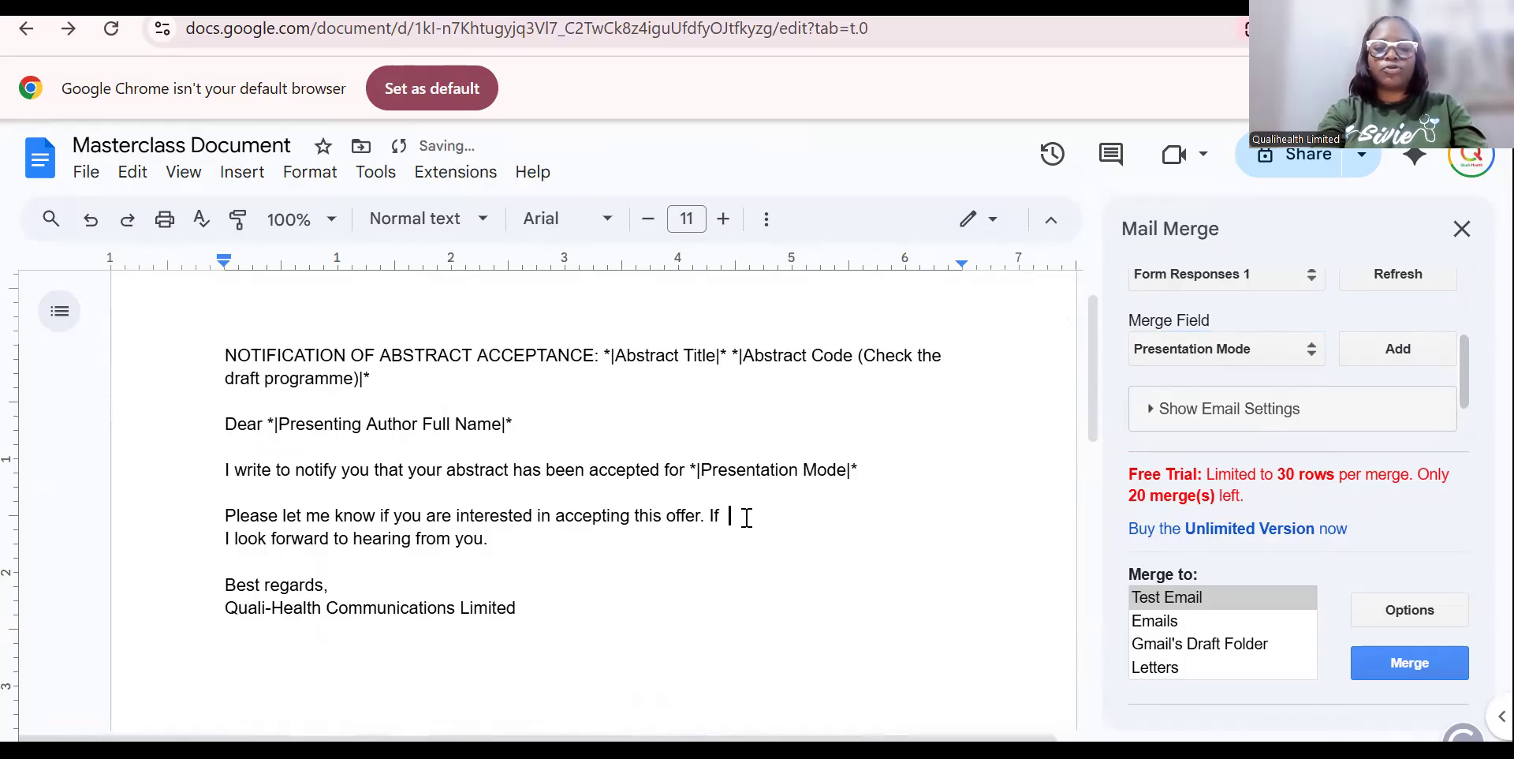
text(yes please upo)
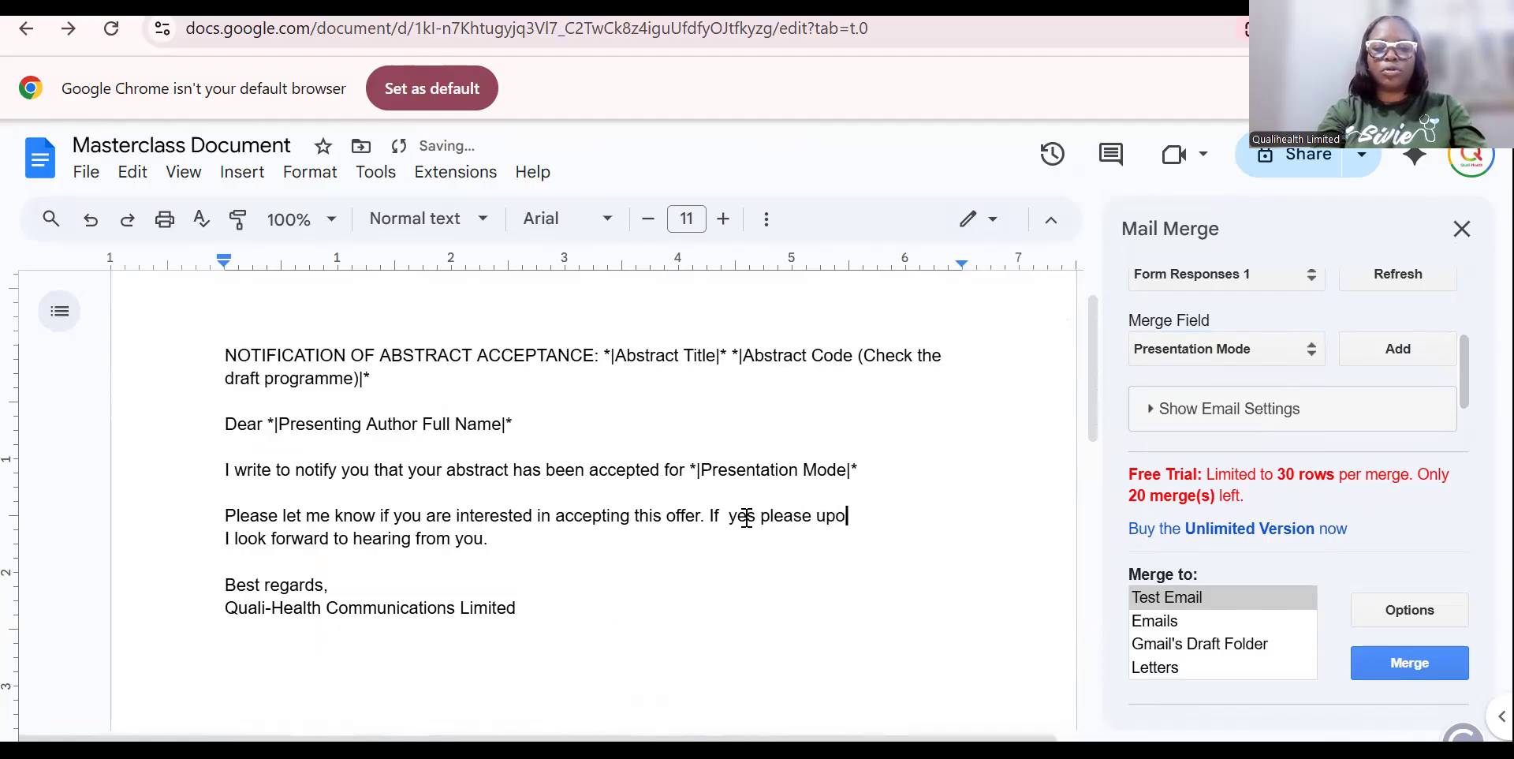
key(BackSpace)
text(loas)
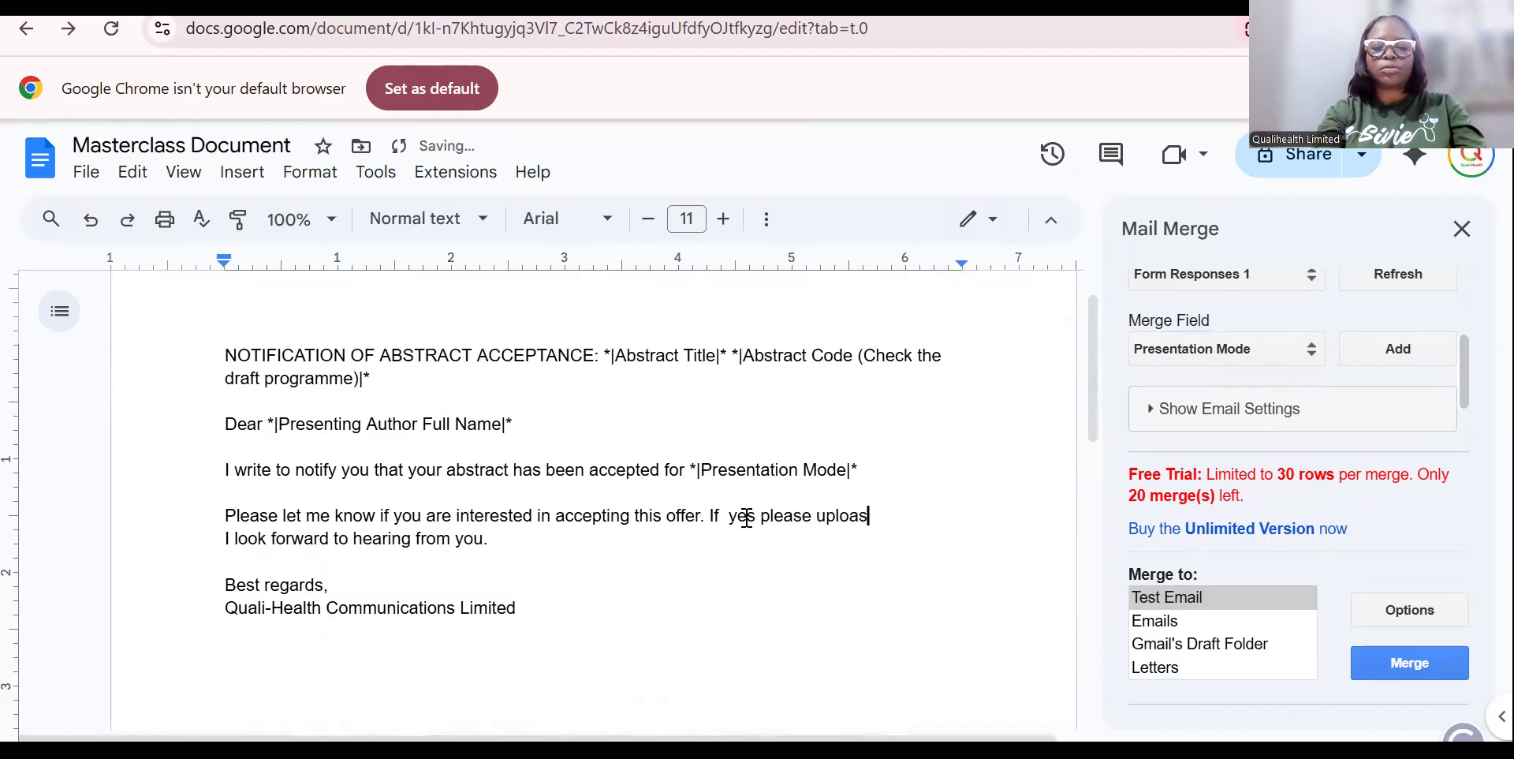
key(BackSpace)
text(d your abstract latest Monday morning)
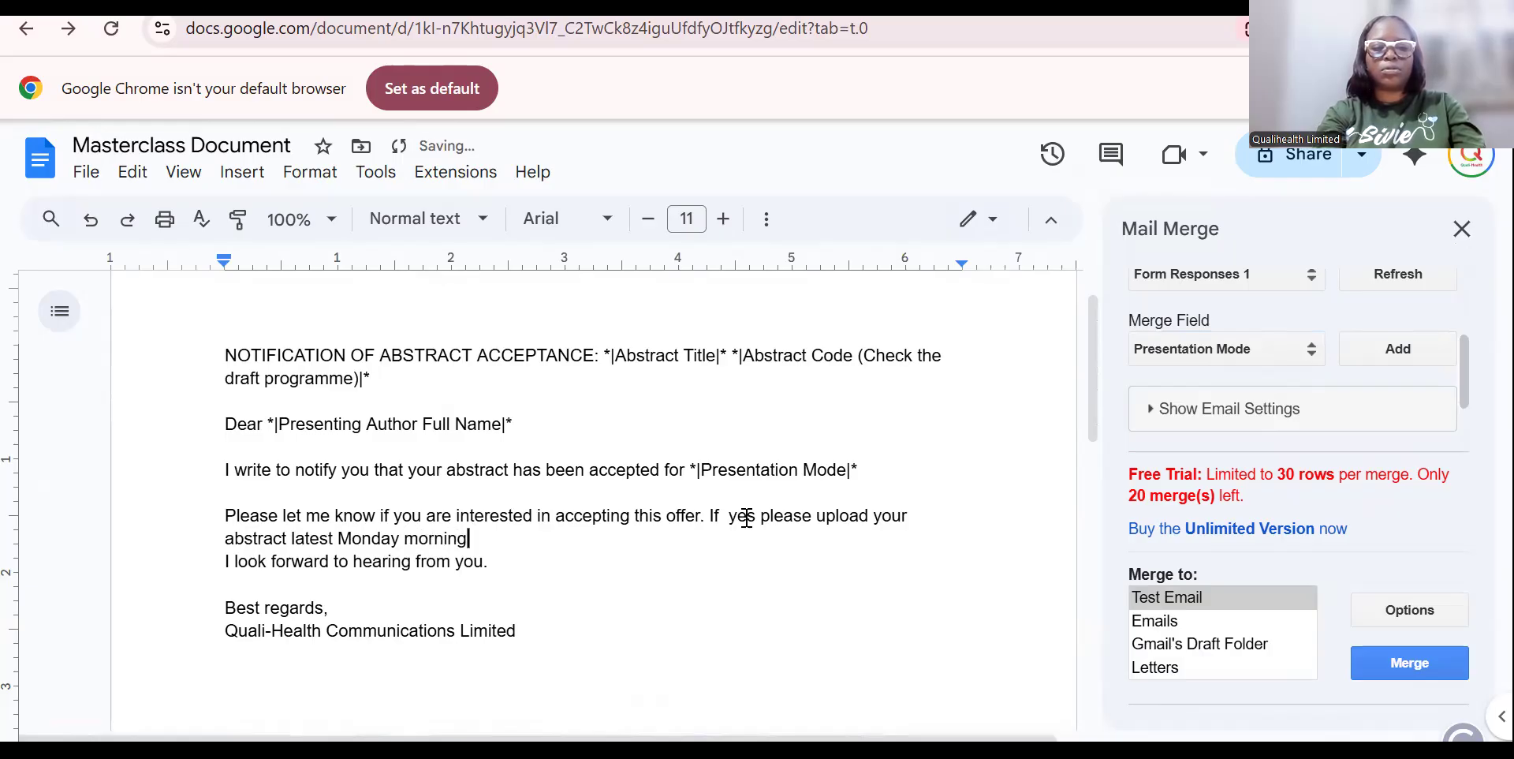
key(Return)
key(Return)
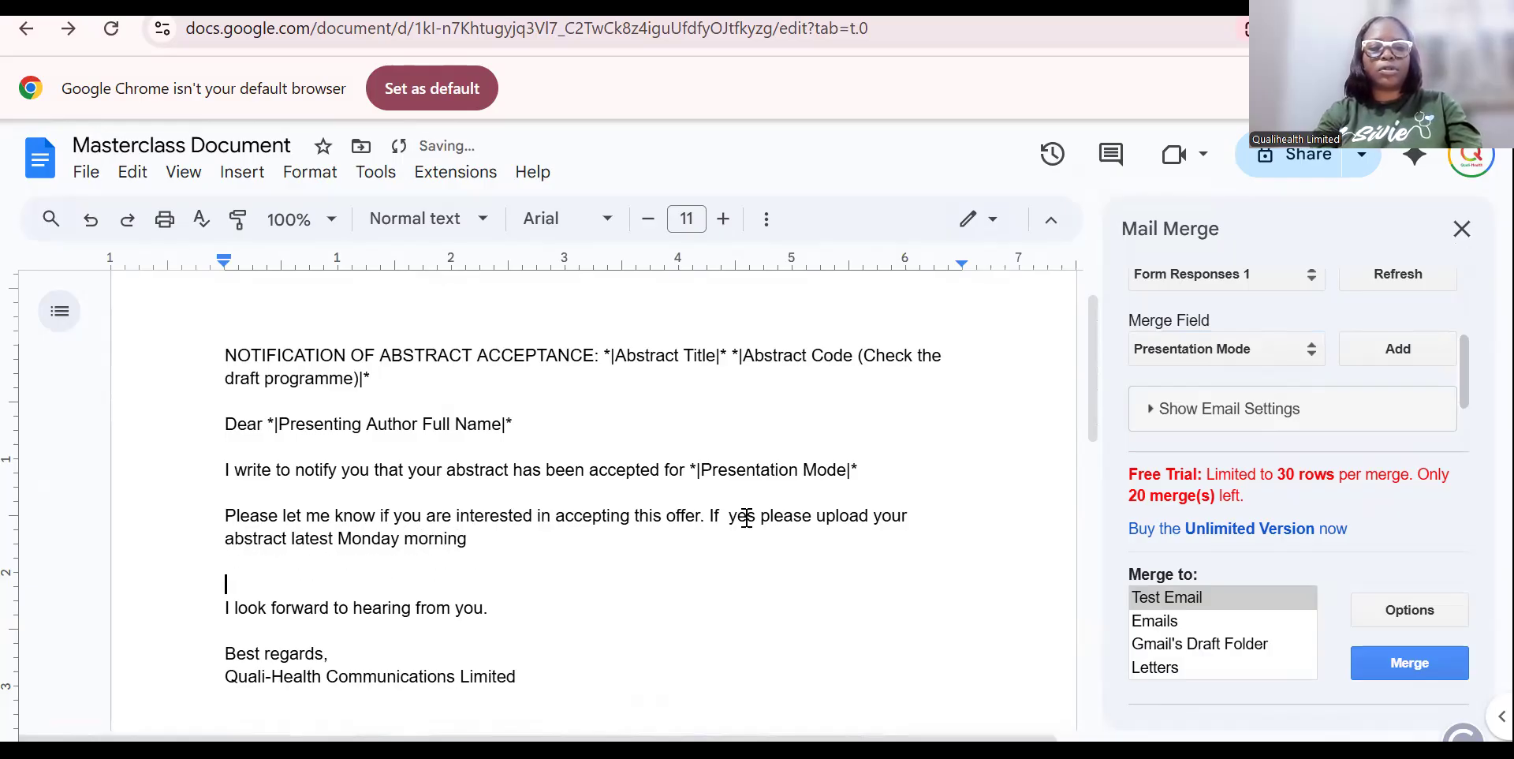
drag(1094, 437, 1071, 507)
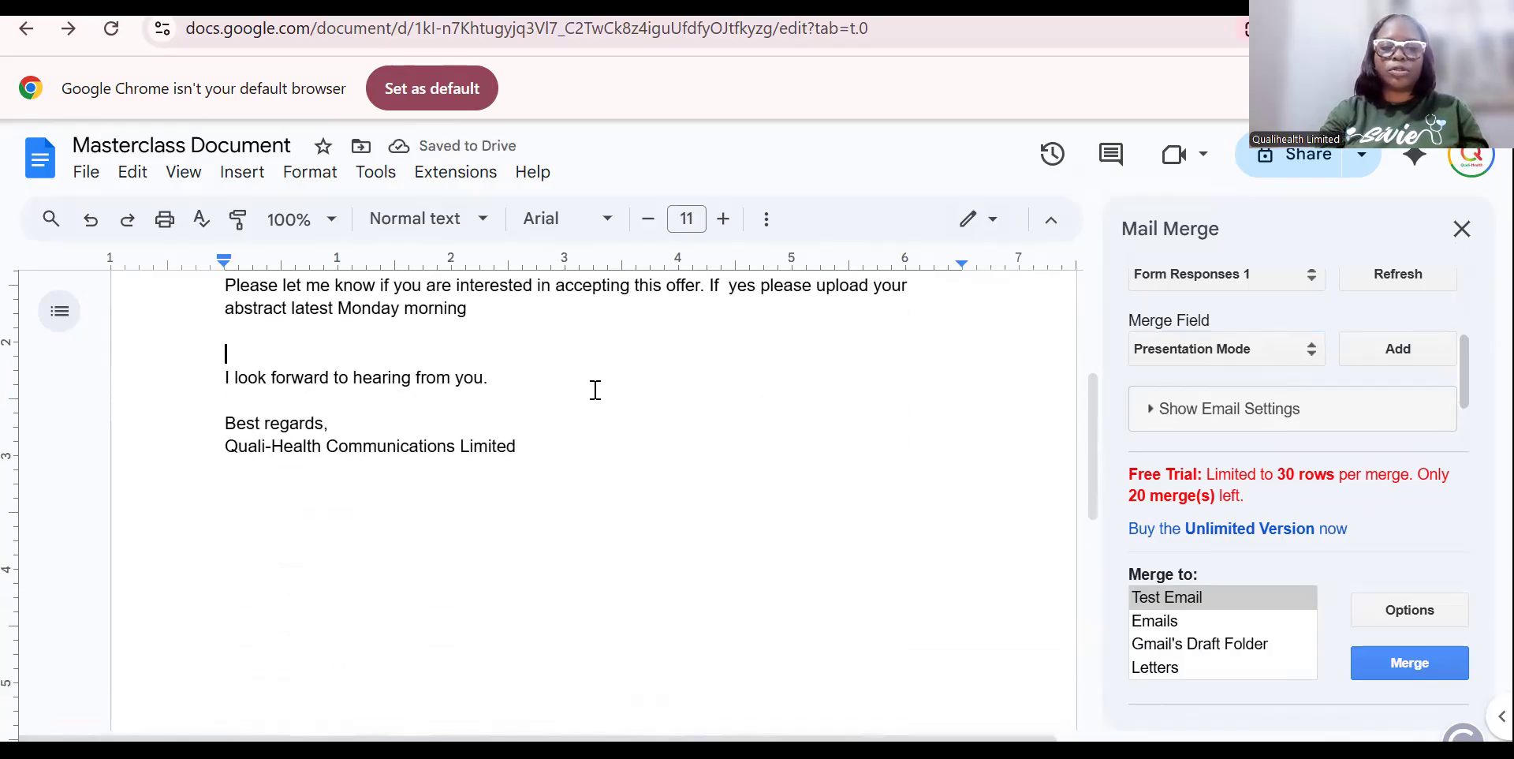
drag(1092, 489, 1081, 311)
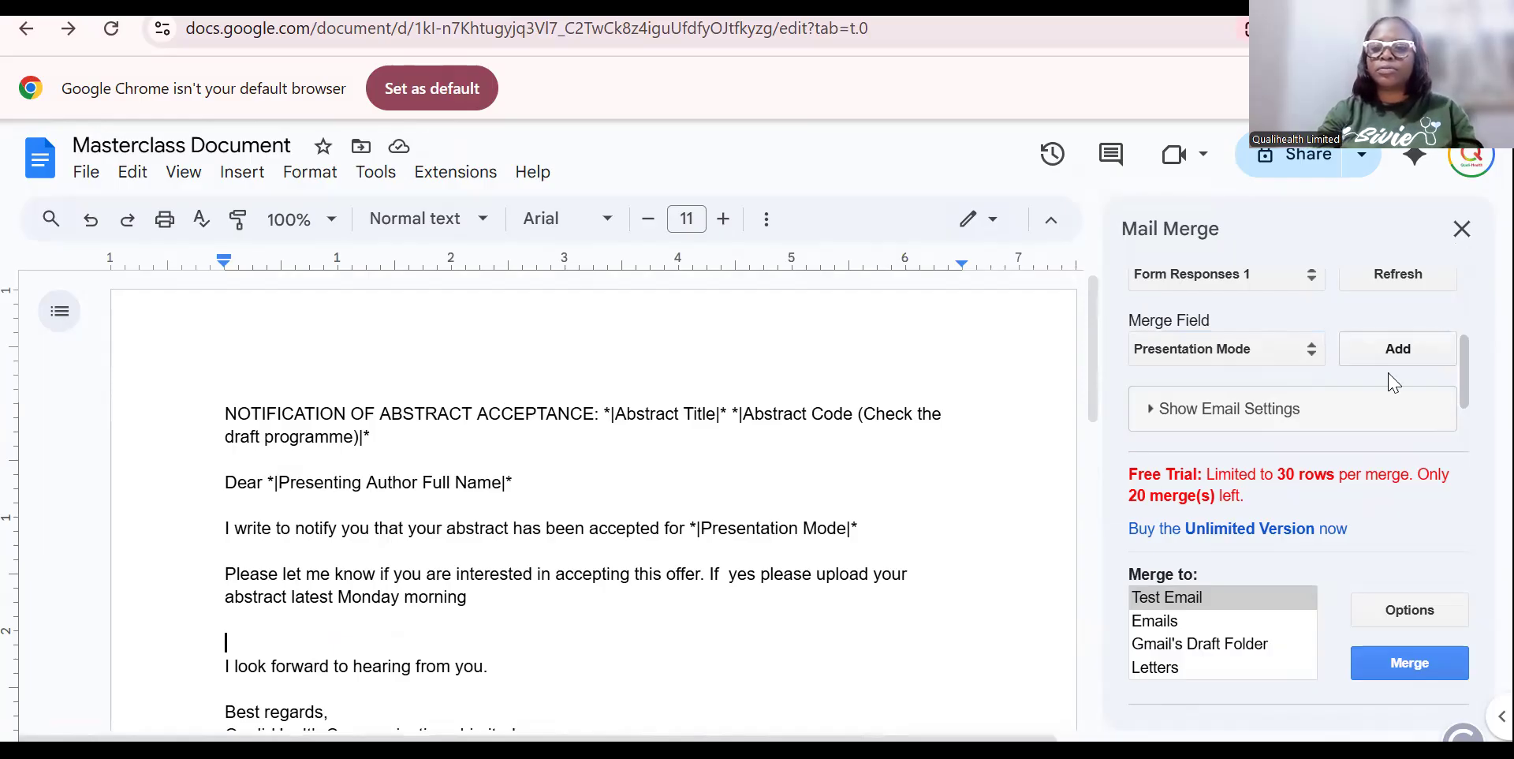
drag(1464, 369, 1463, 412)
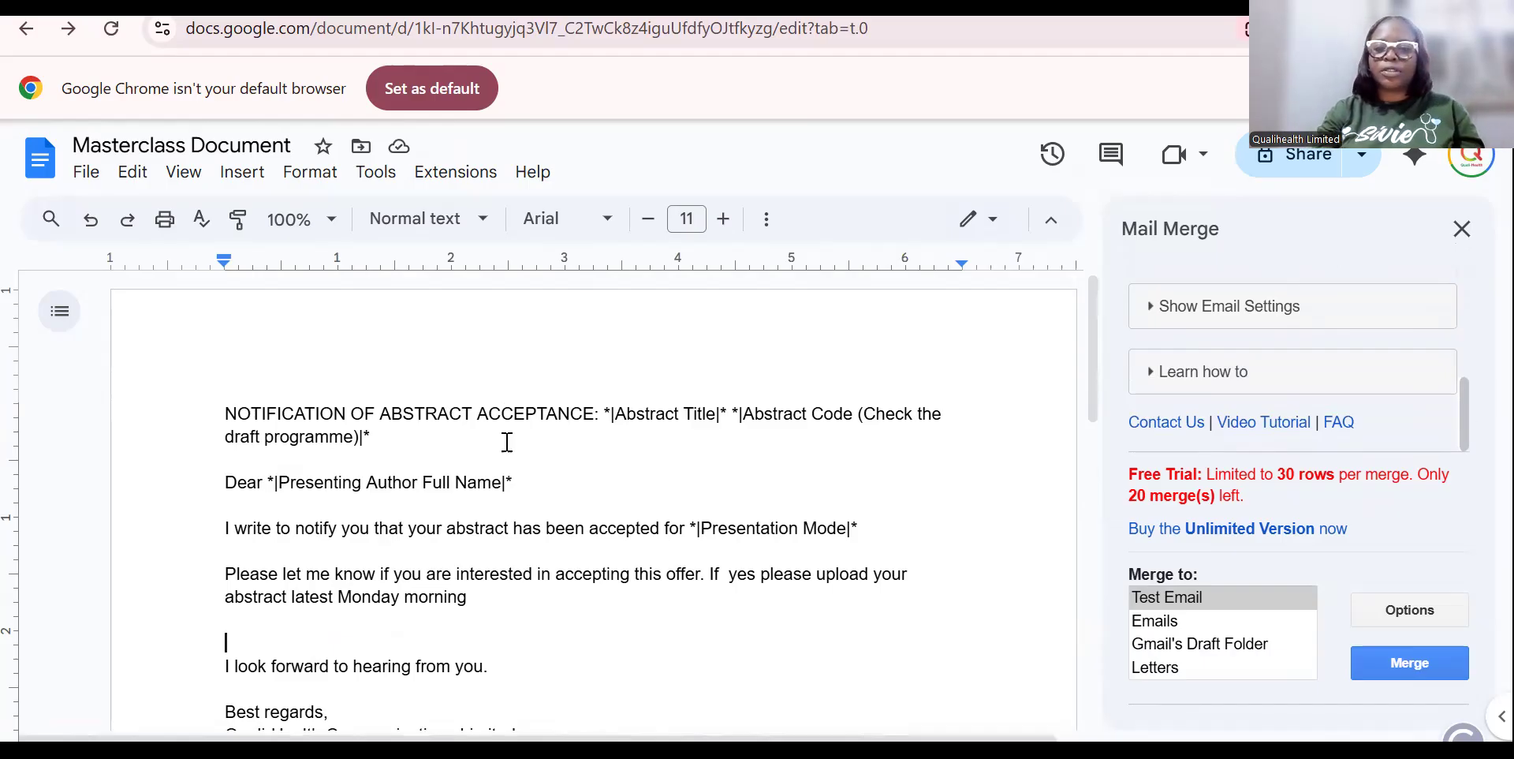
Show the email settings and keep Email Address as the Email To column.
click(1241, 320)
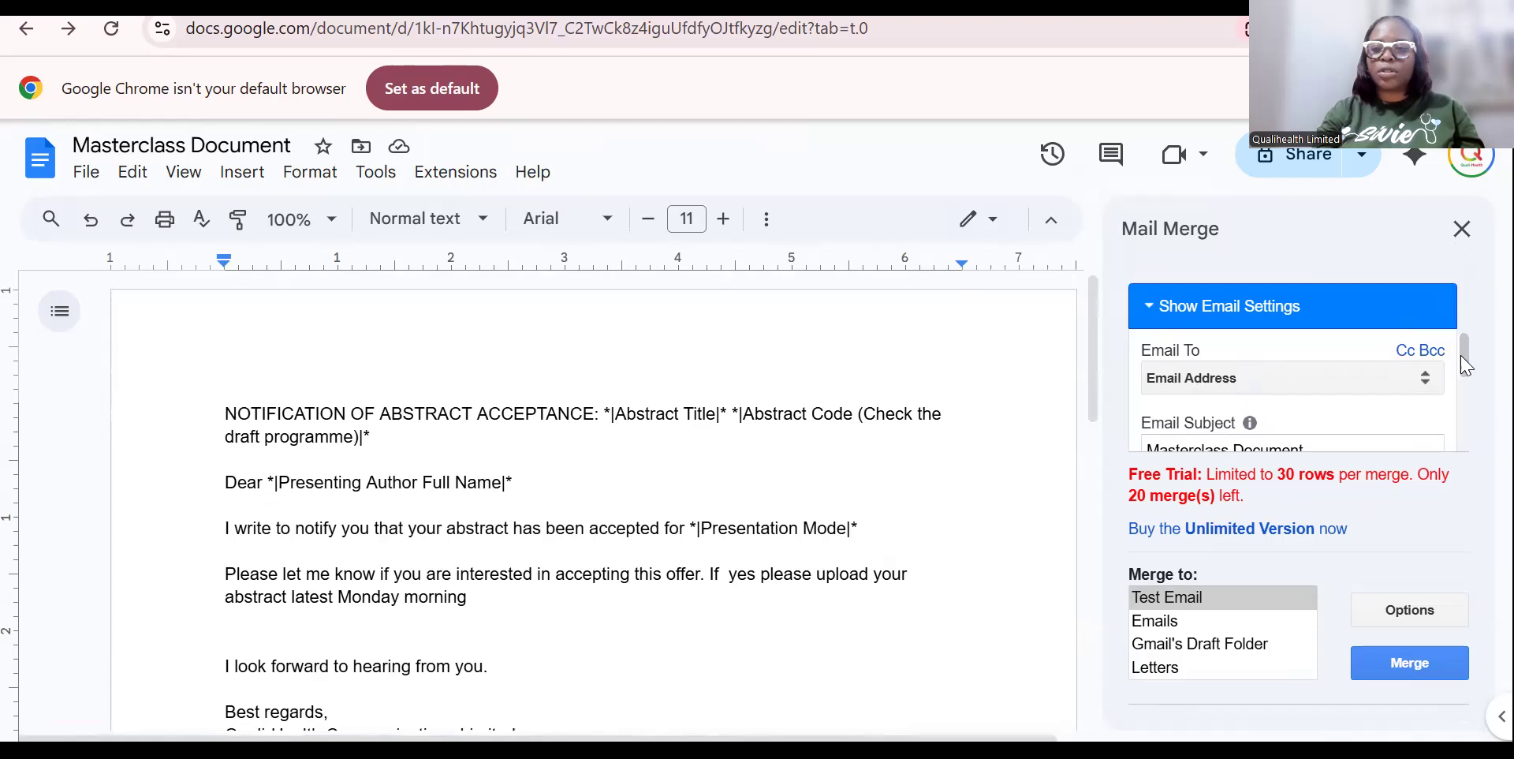
drag(1465, 363, 1465, 378)
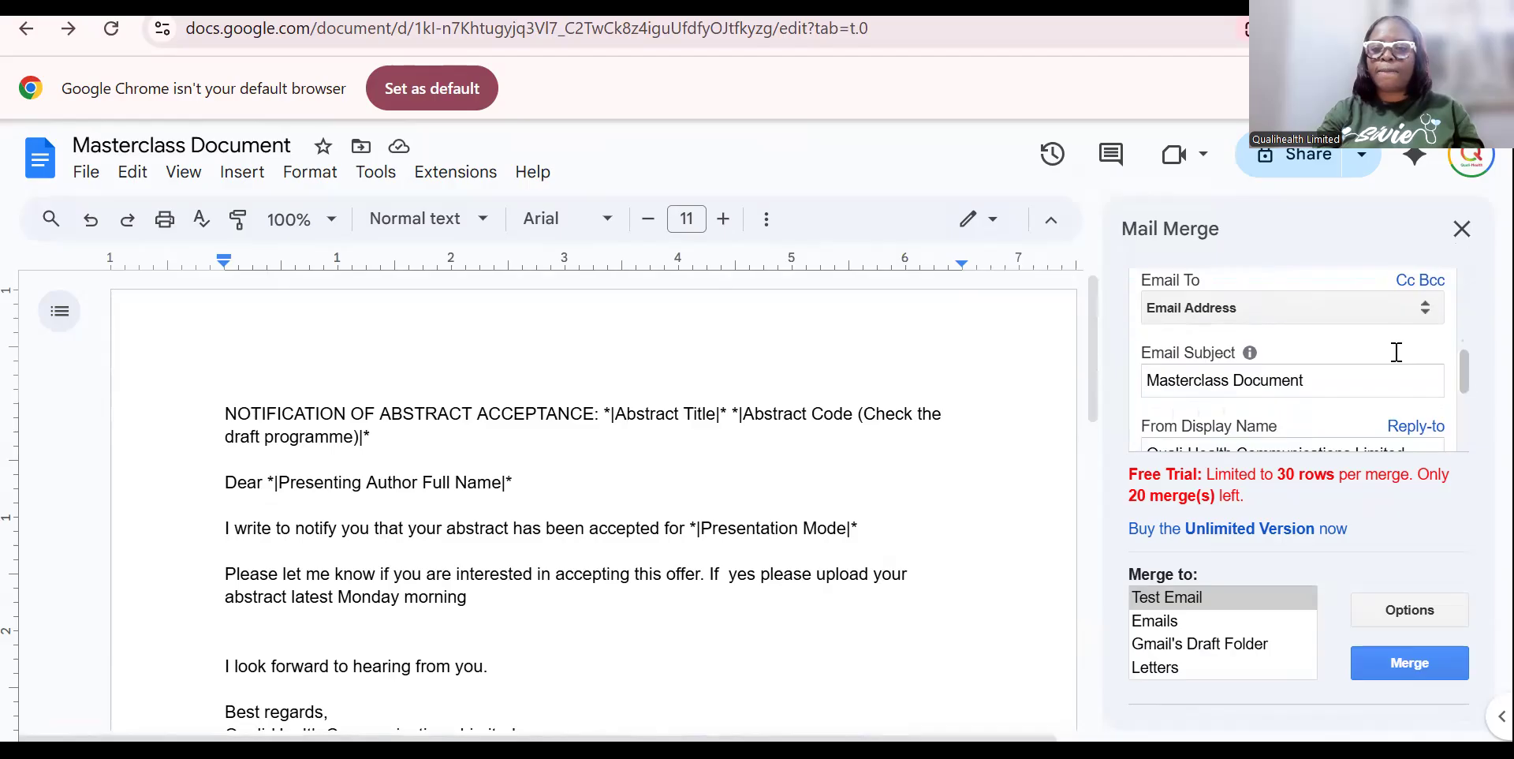
click(1421, 319)
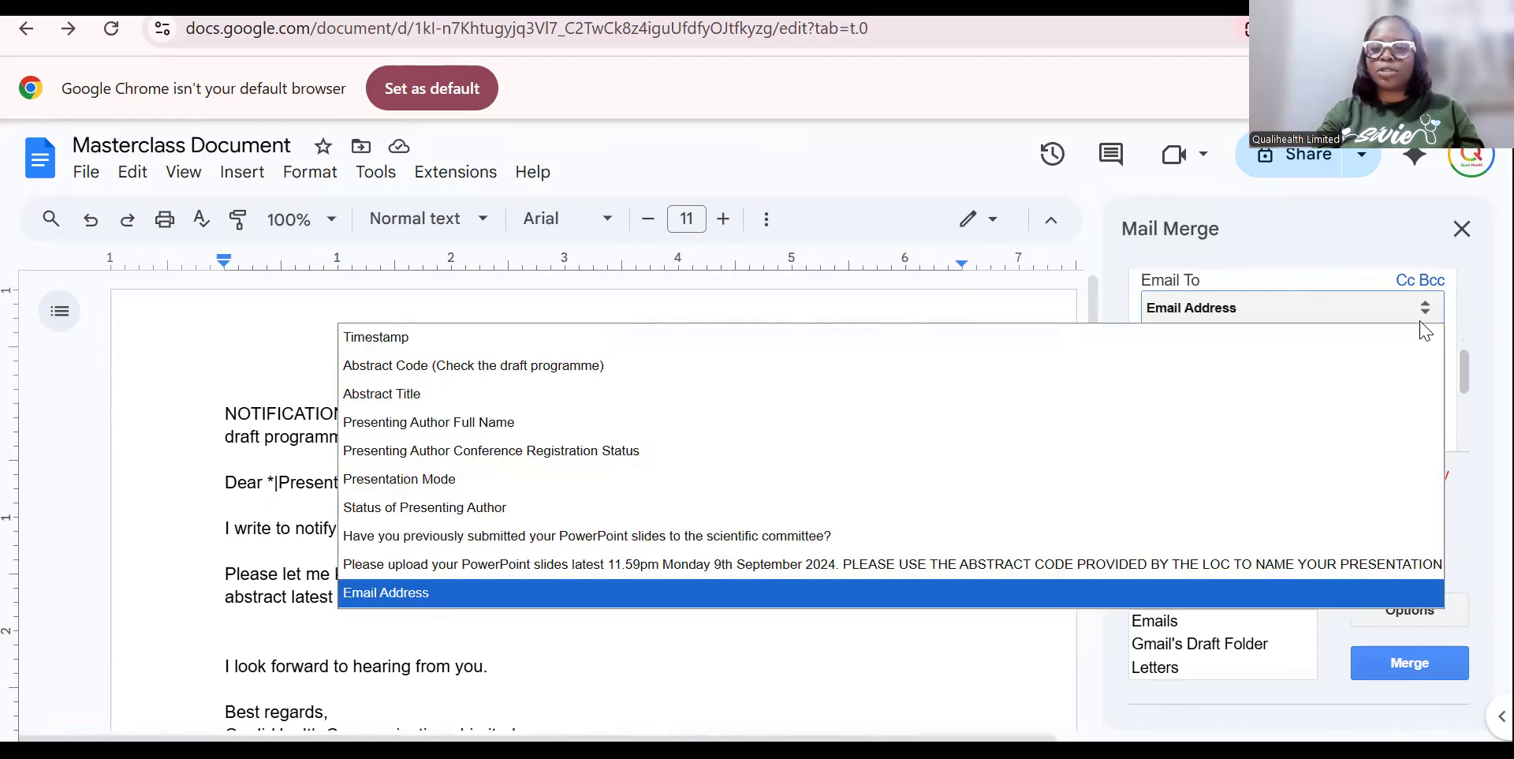
click(1170, 590)
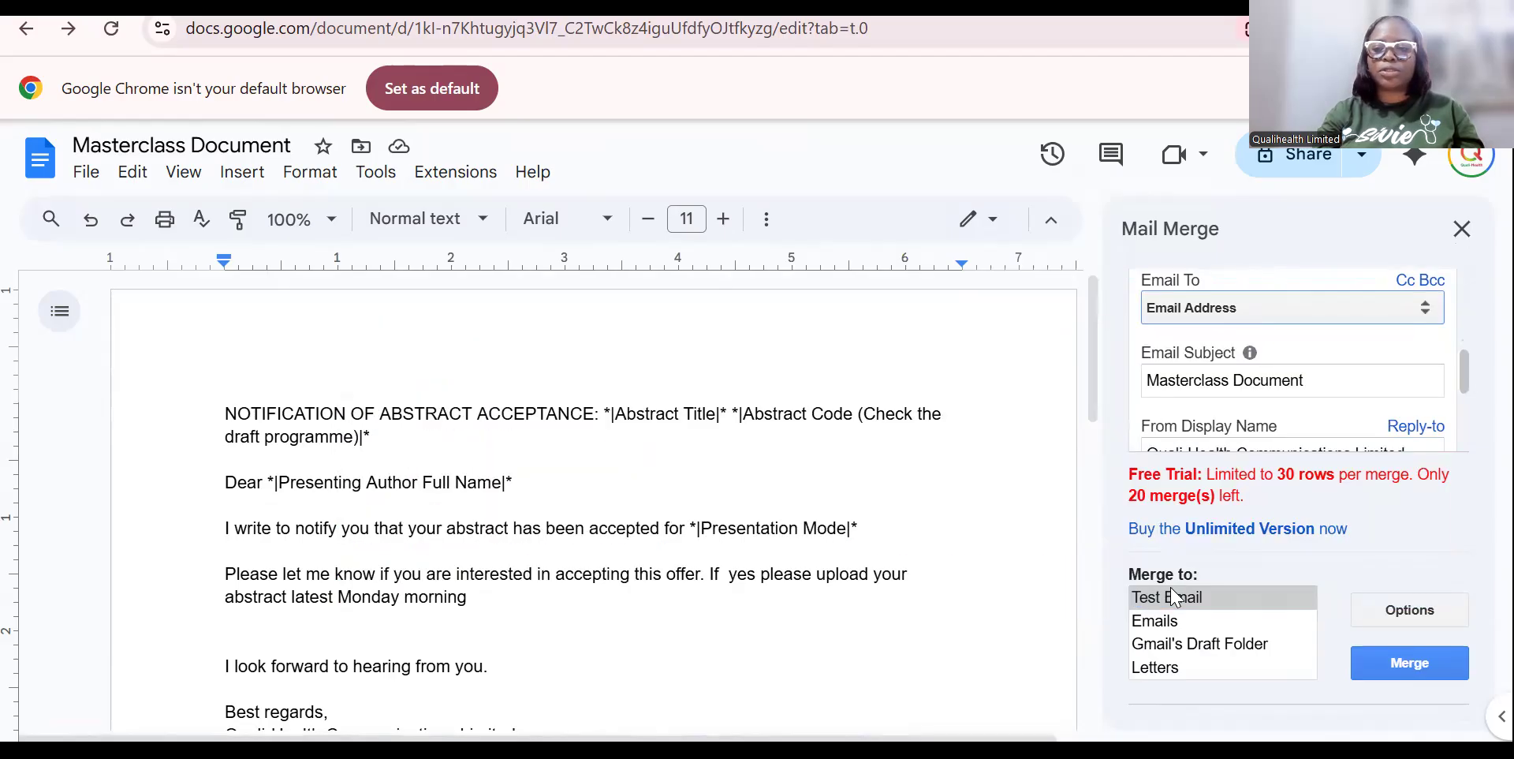
Change the email subject from 'Masterclass Document' to 'Abstract Acceptance'.
click(1322, 384)
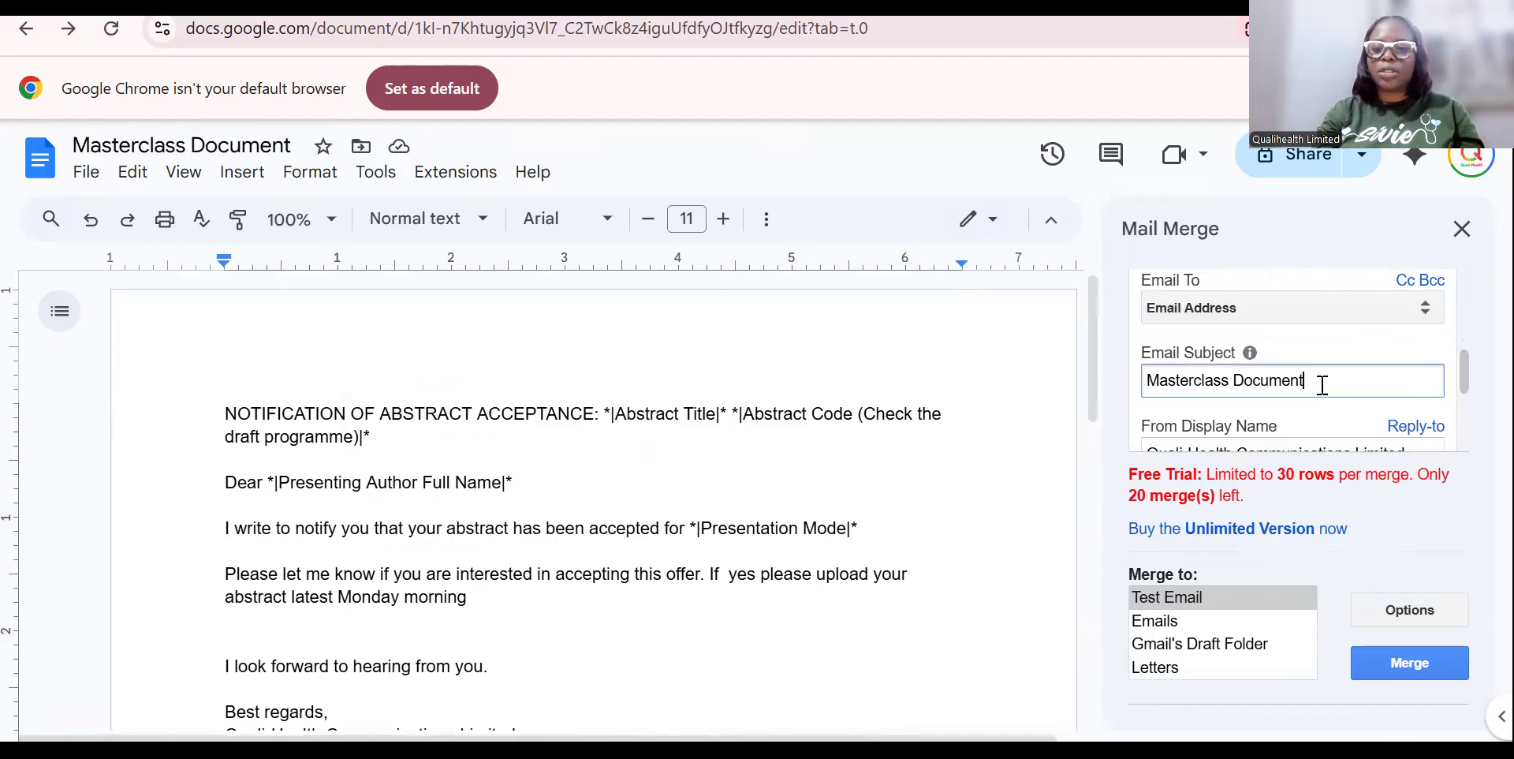
drag(1323, 384, 1139, 384)
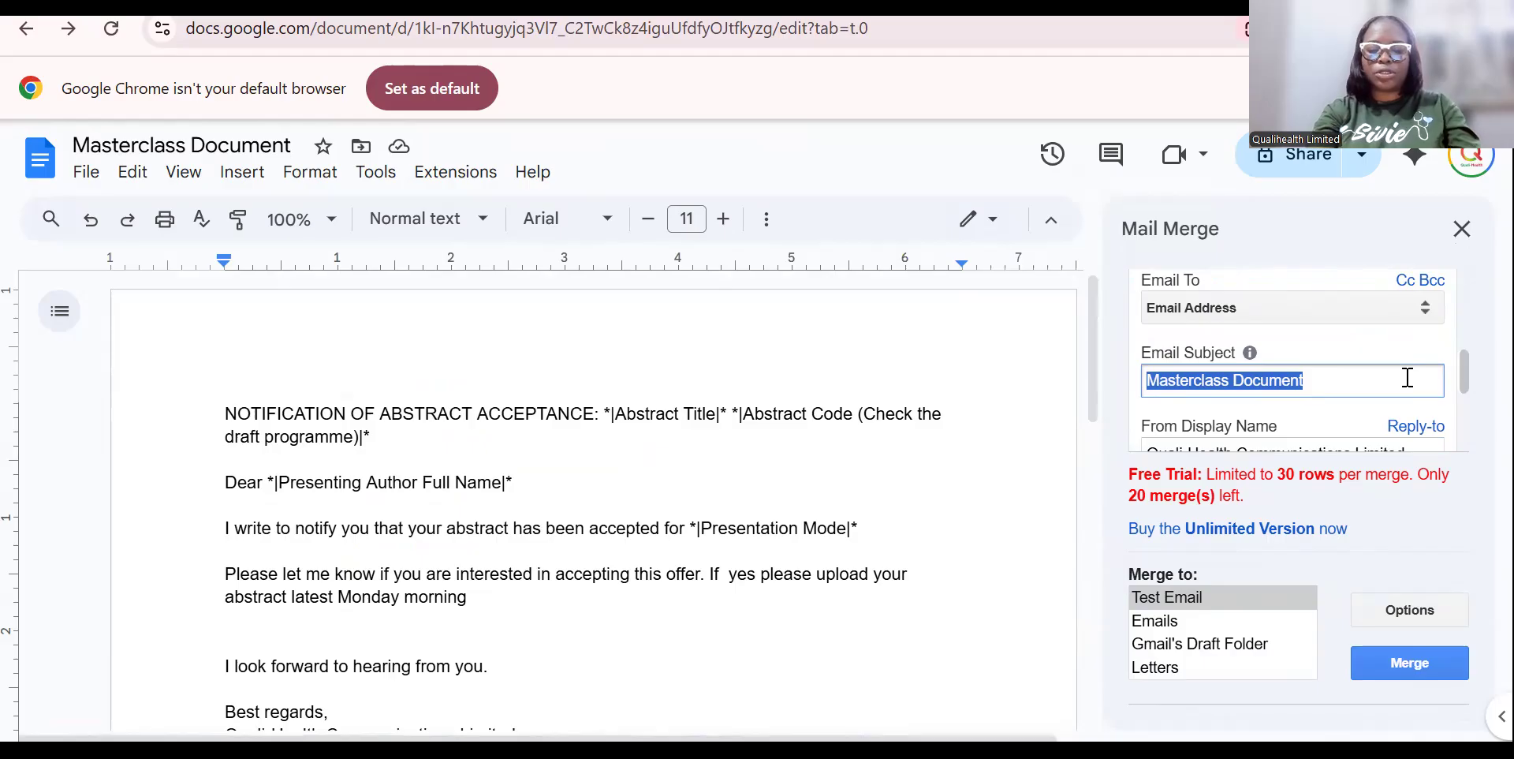
text(Inv)
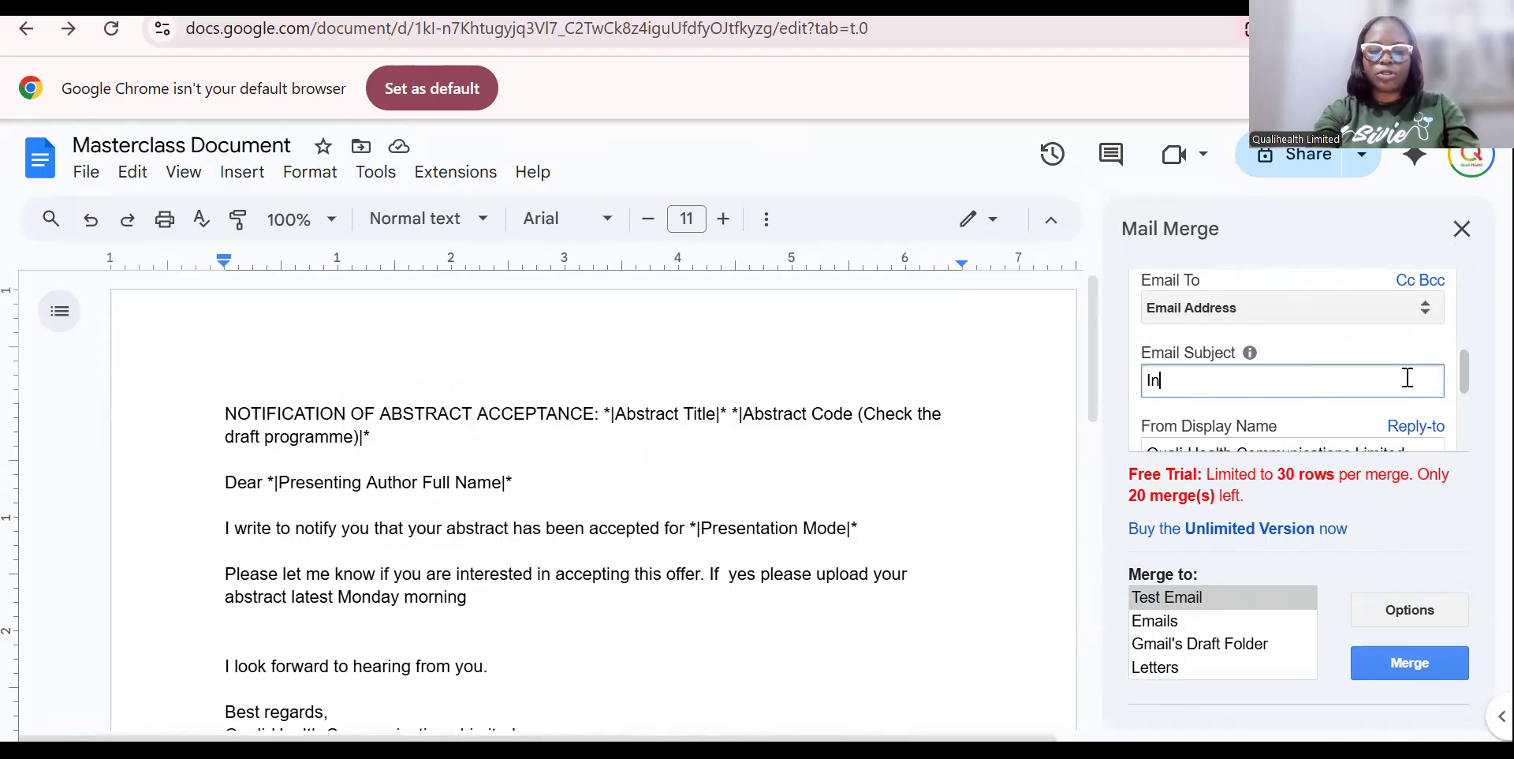
key(BackSpace)
key(BackSpace)
key(BackSpace)
text(Abstra)
text(ct Accep)
text(tu)
key(BackSpace)
key(BackSpace)
text(tance)
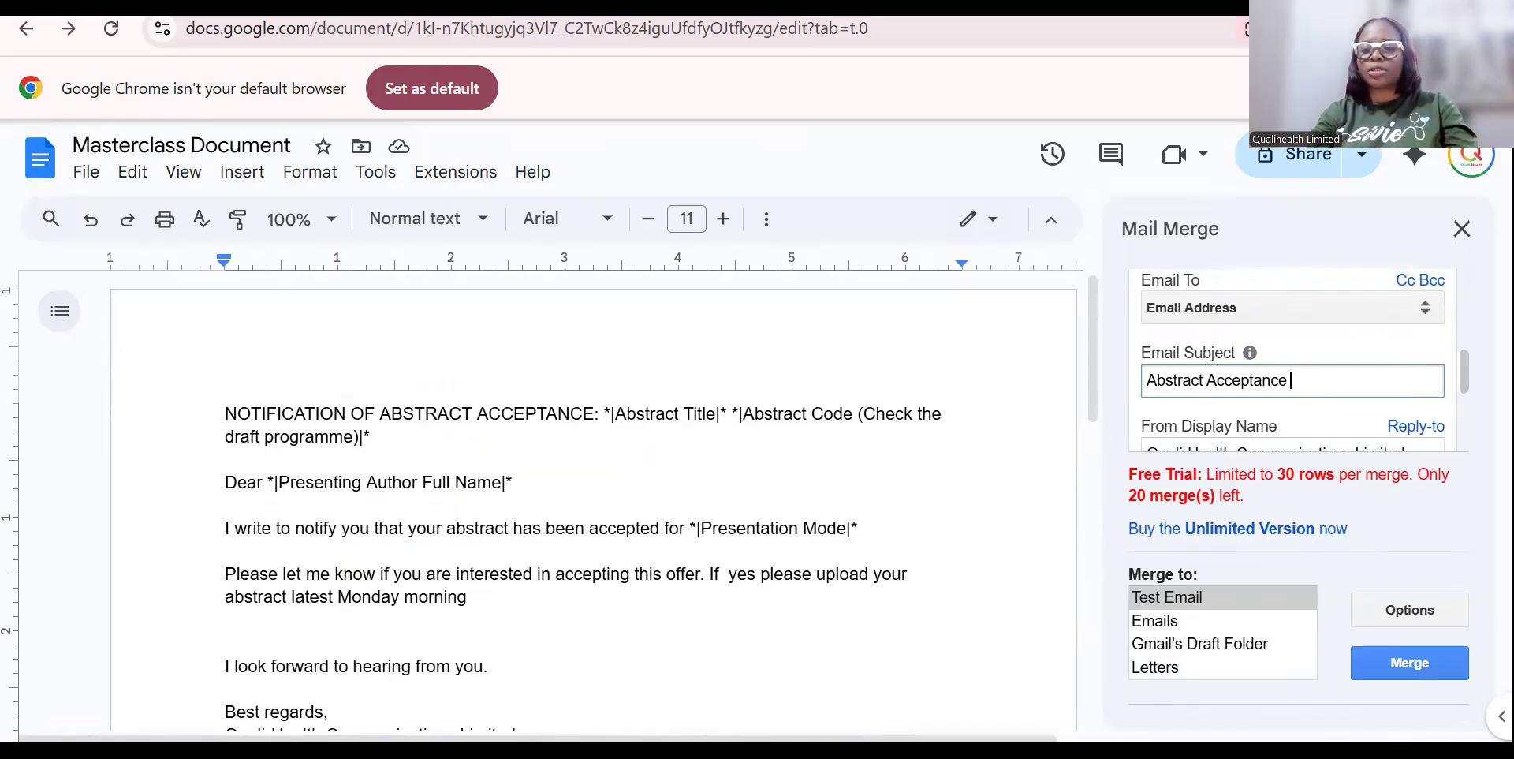
Turn on Send Doc as PDF attachment.
scroll(1305, 360, down, 1)
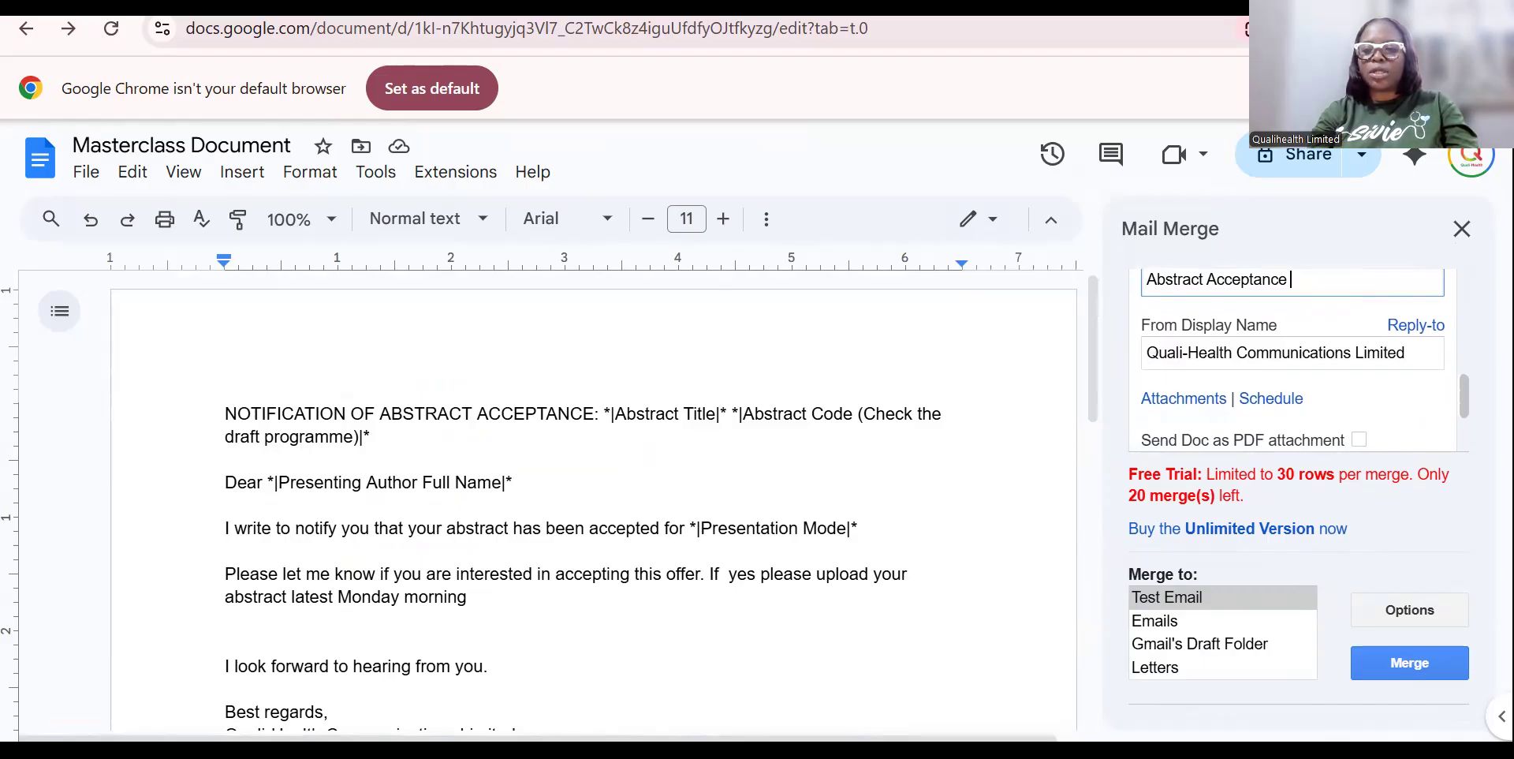
scroll(1299, 360, down, 1)
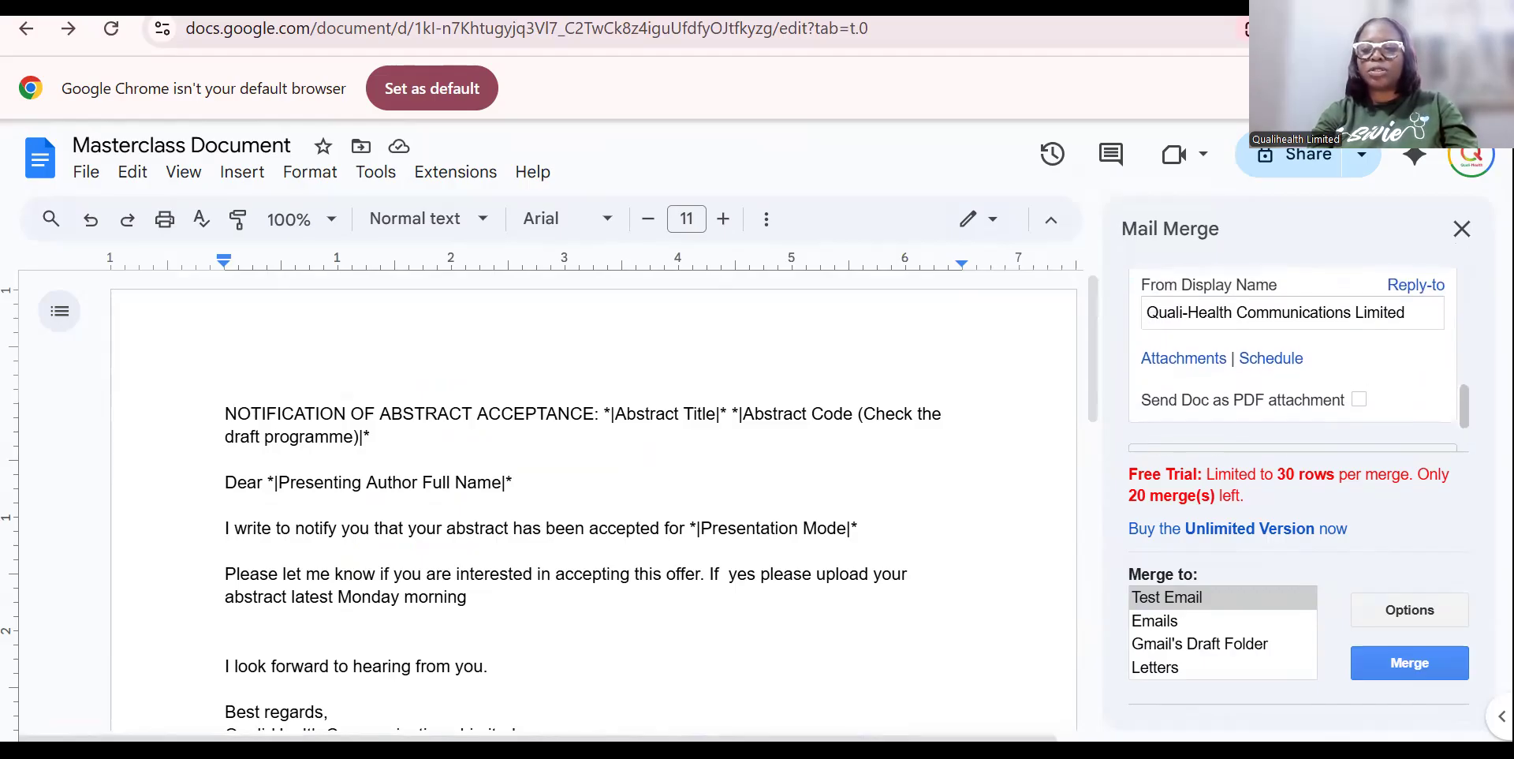
scroll(1299, 360, up, 1)
scroll(1299, 360, down, 1)
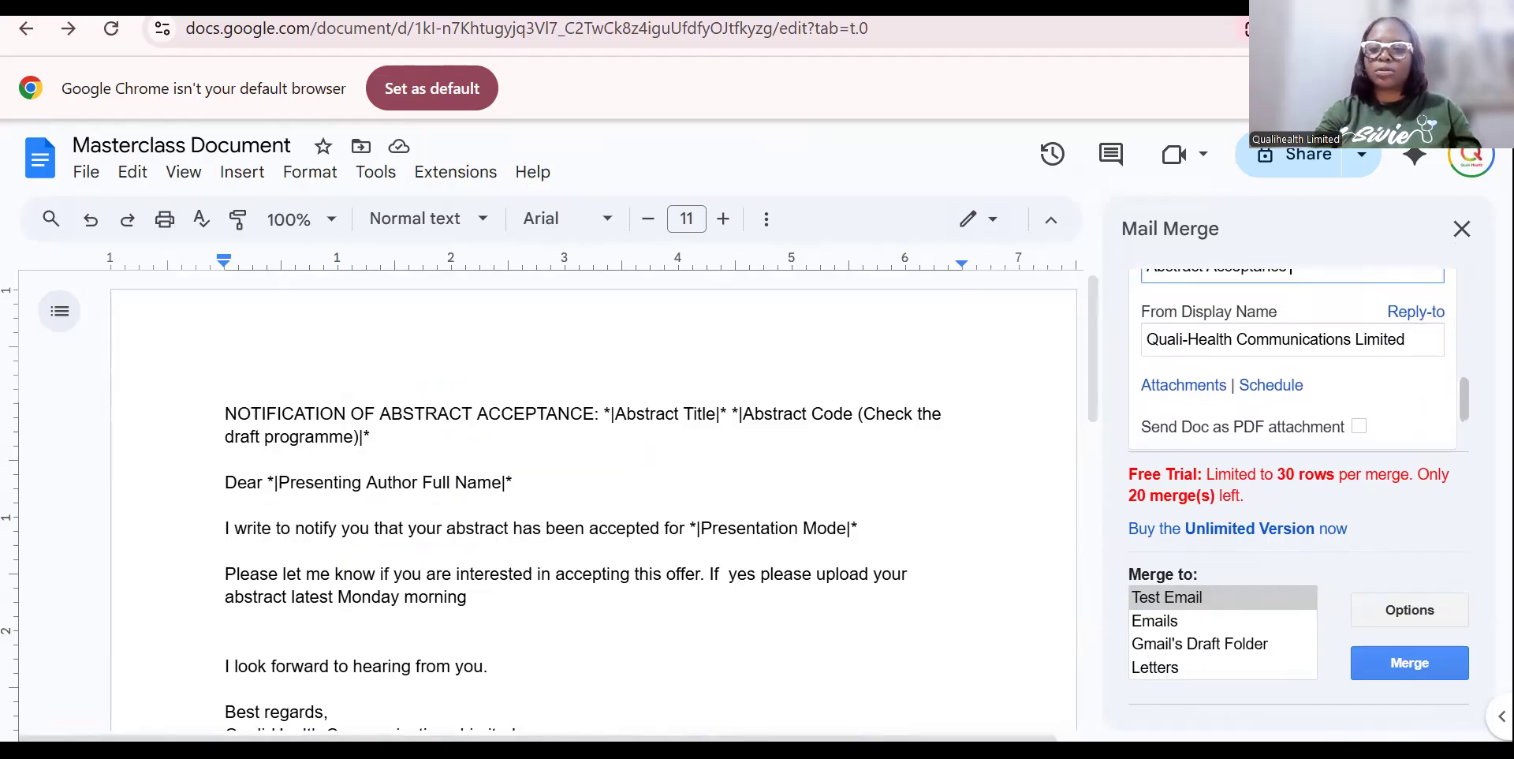
scroll(1464, 410, up, 1)
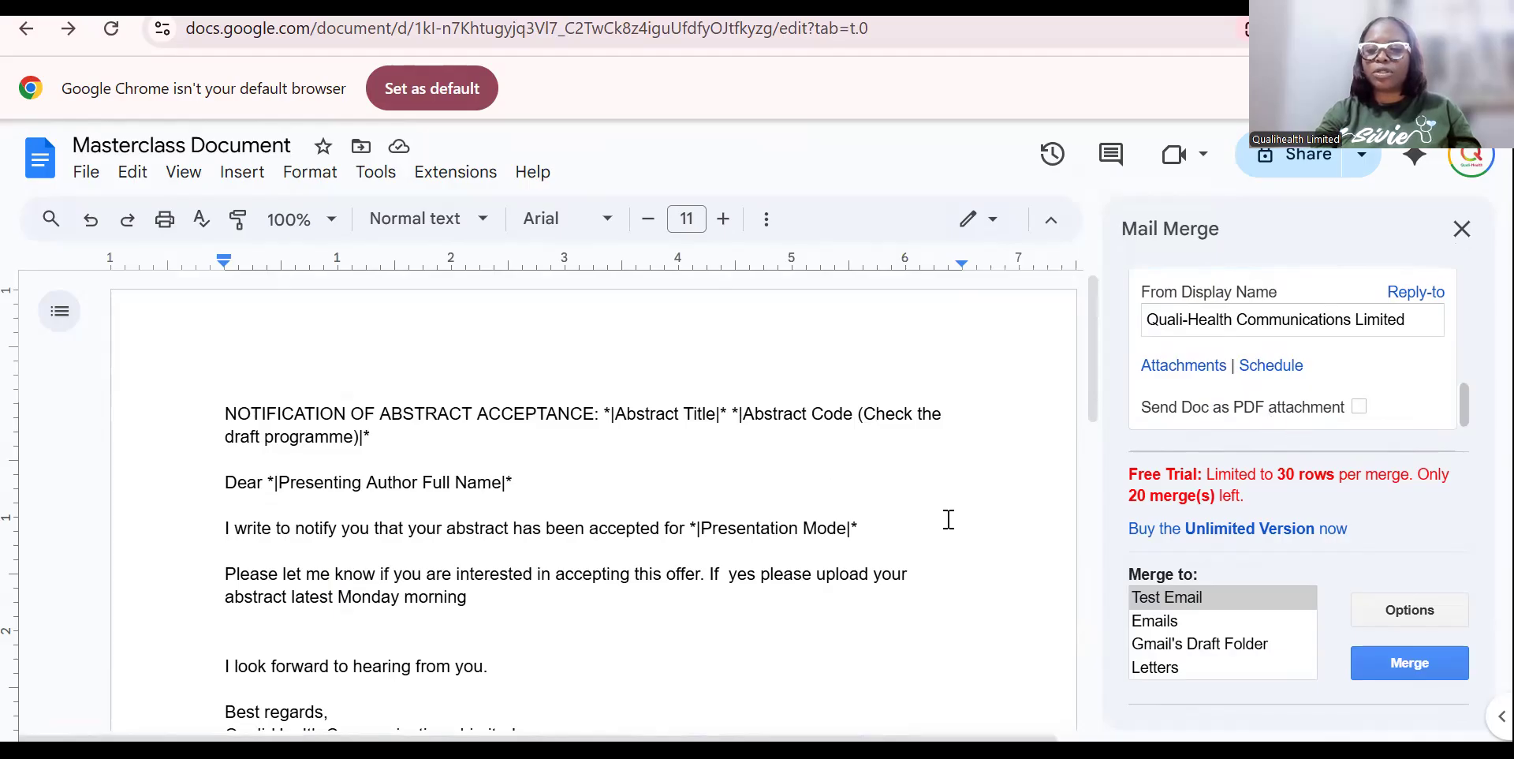
click(1359, 407)
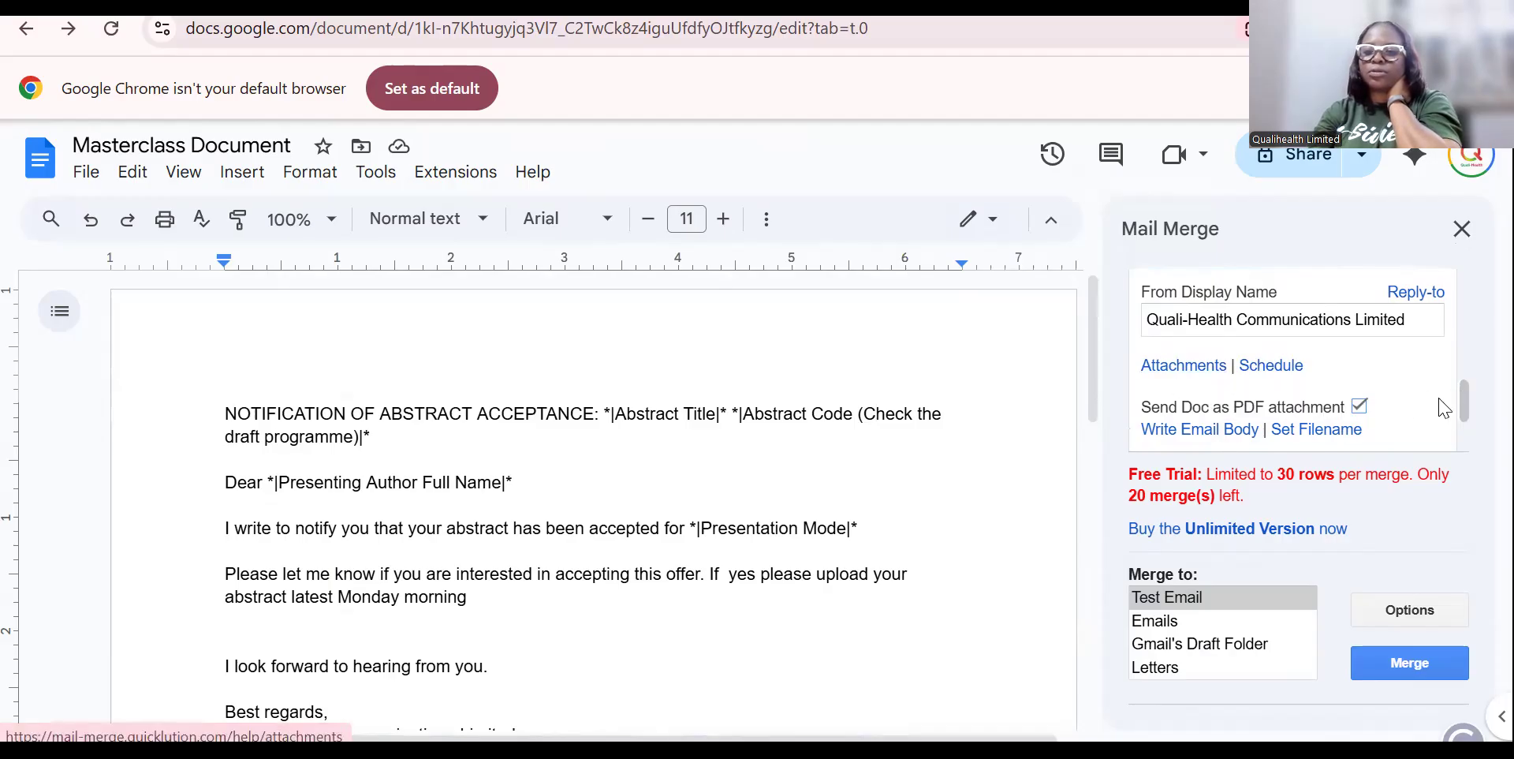
scroll(1443, 404, down, 2)
scroll(1443, 404, down, 3)
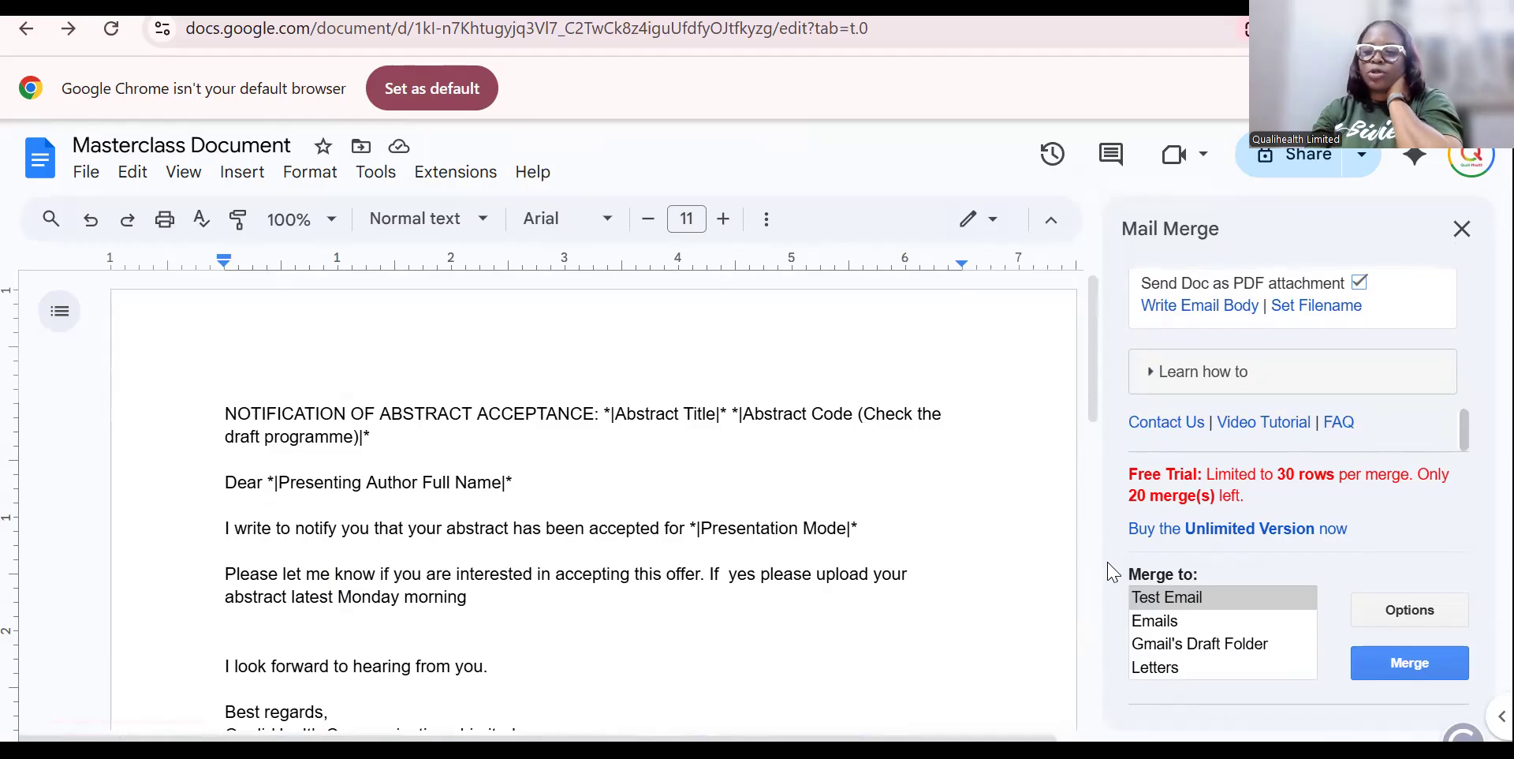
In Mail Merge Options, set Merge Letters Into to Multiple Documents, one file per row.
click(1429, 621)
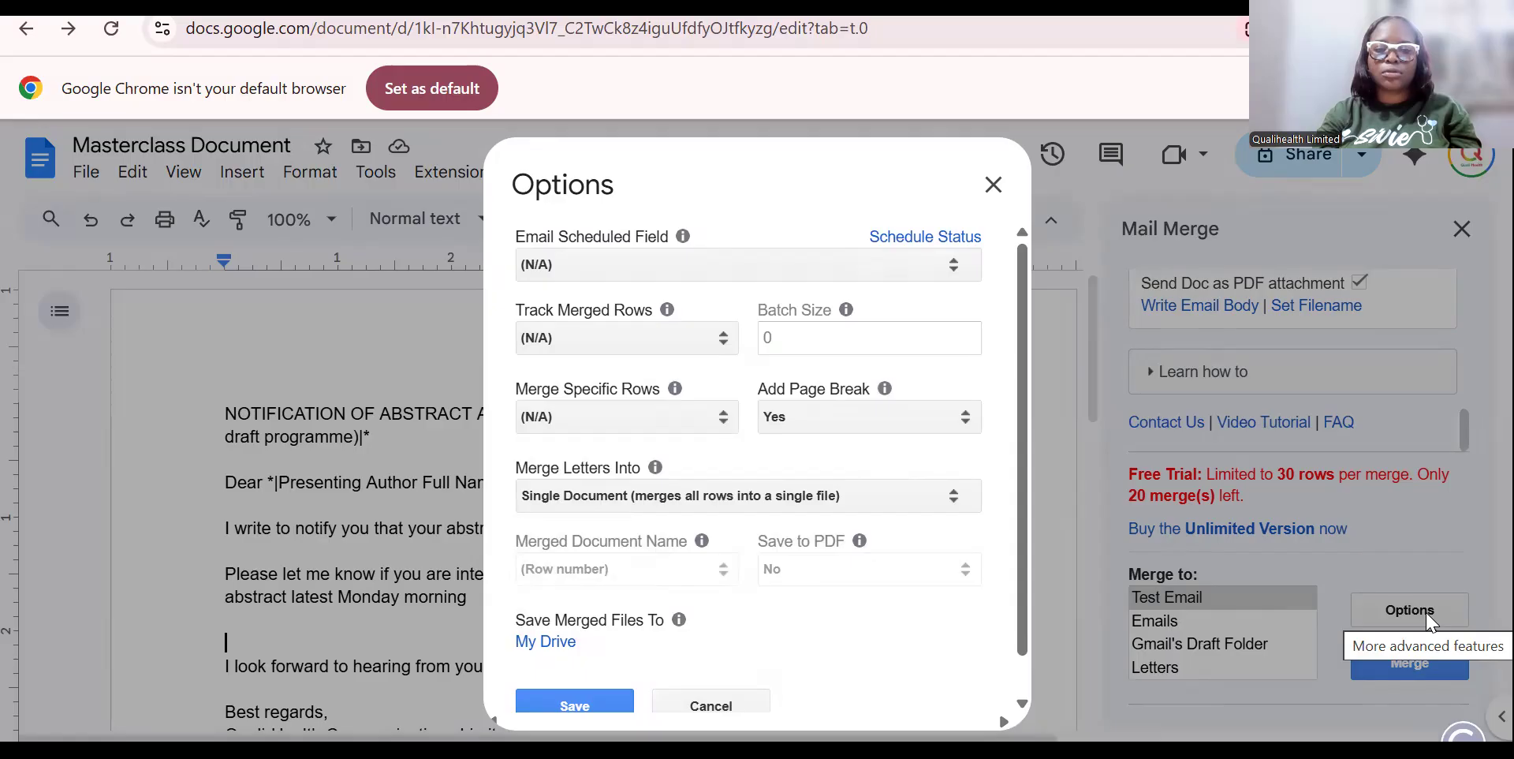
mouse_move(1024, 630)
mouse_down()
mouse_move(1023, 684)
mouse_move(1027, 628)
mouse_up()
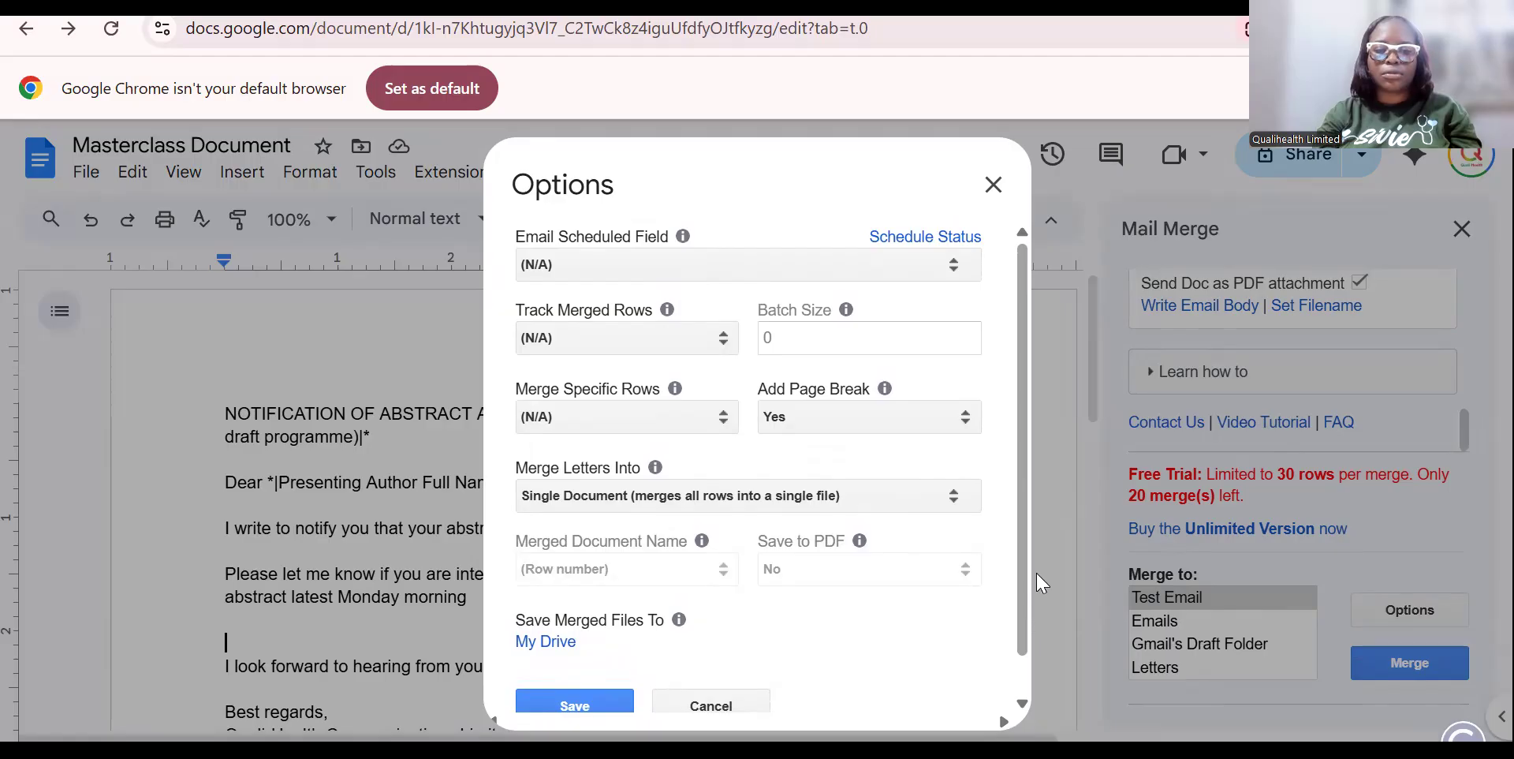
click(951, 494)
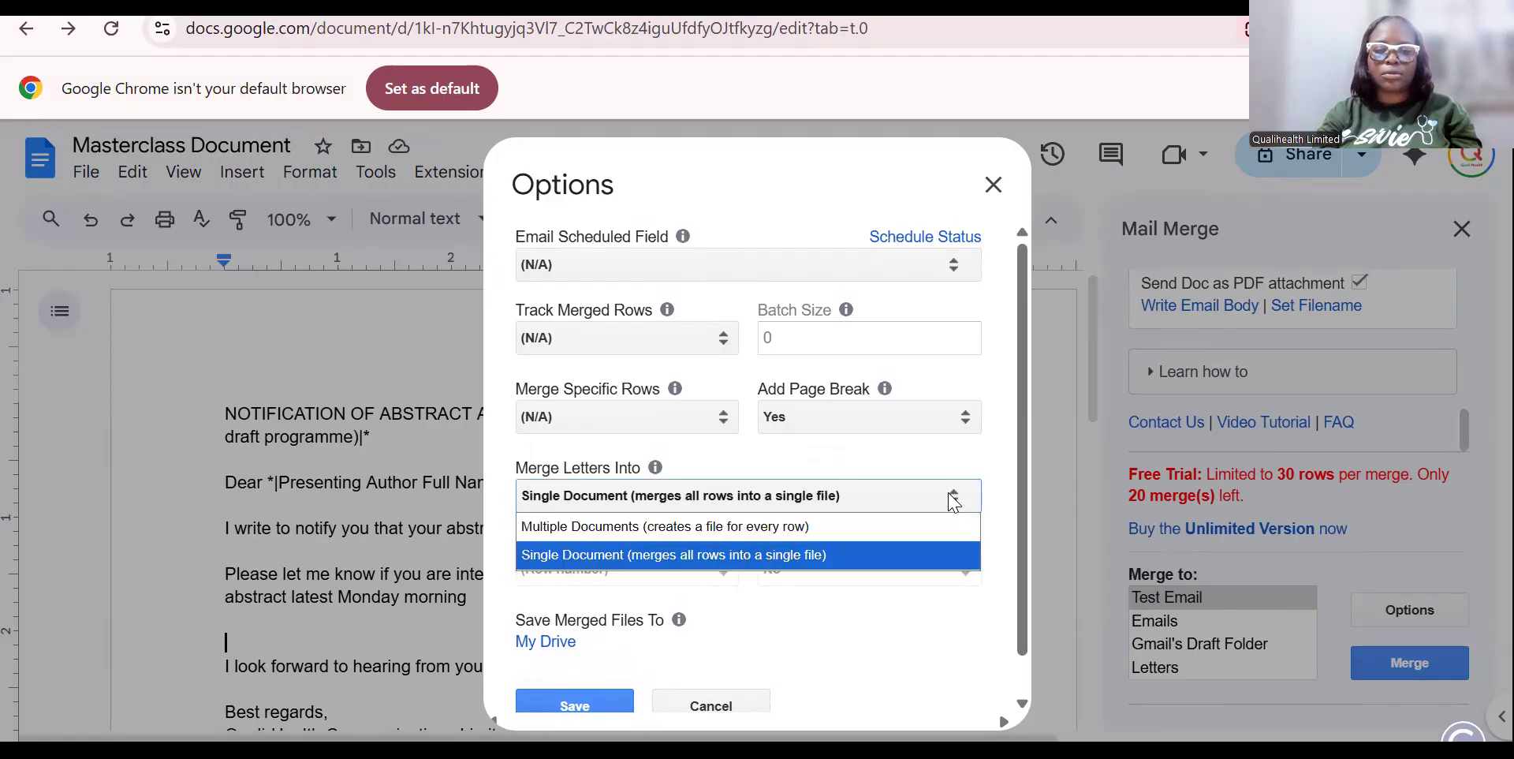
click(908, 527)
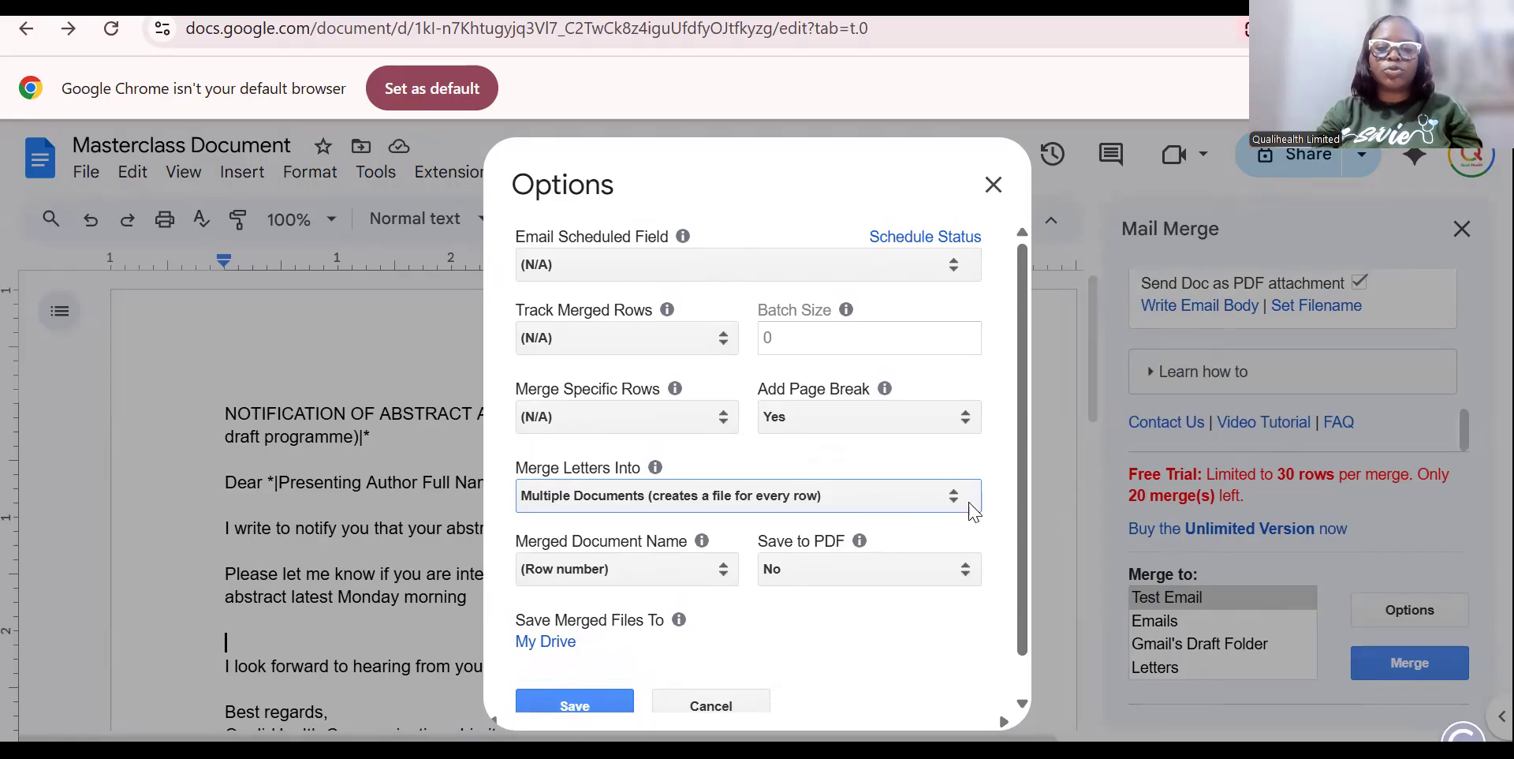
scroll(1029, 500, down, 1)
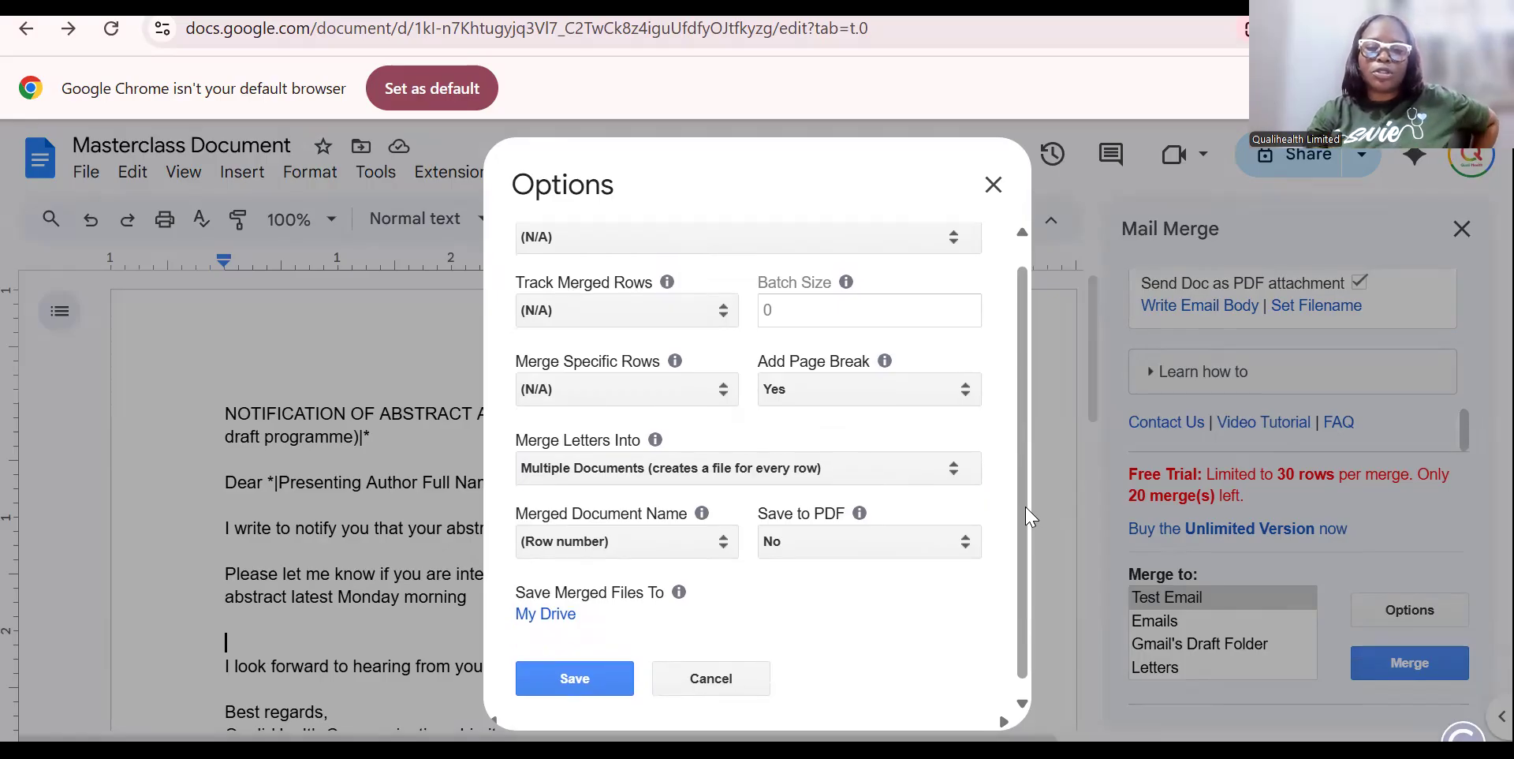
click(903, 469)
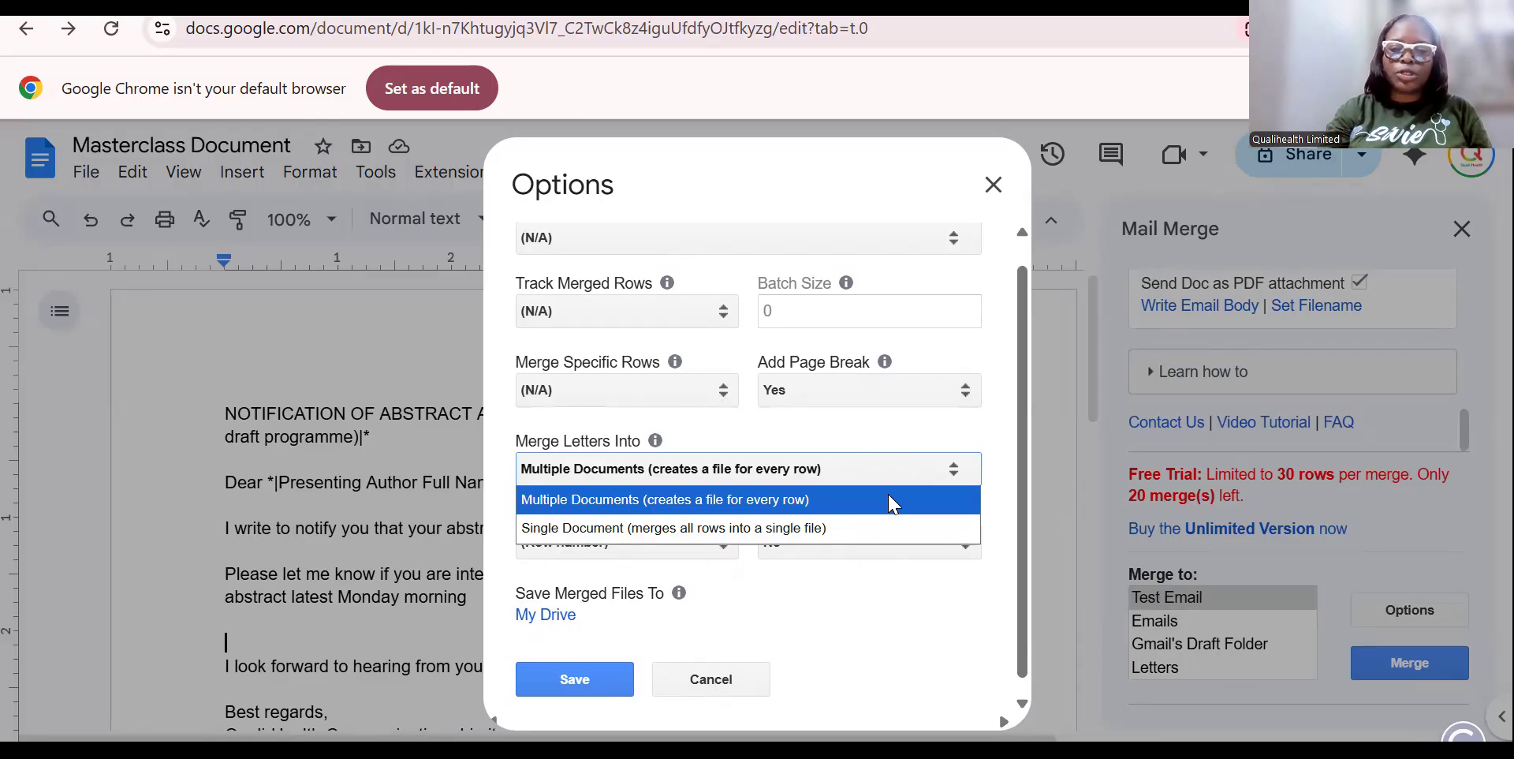
click(889, 496)
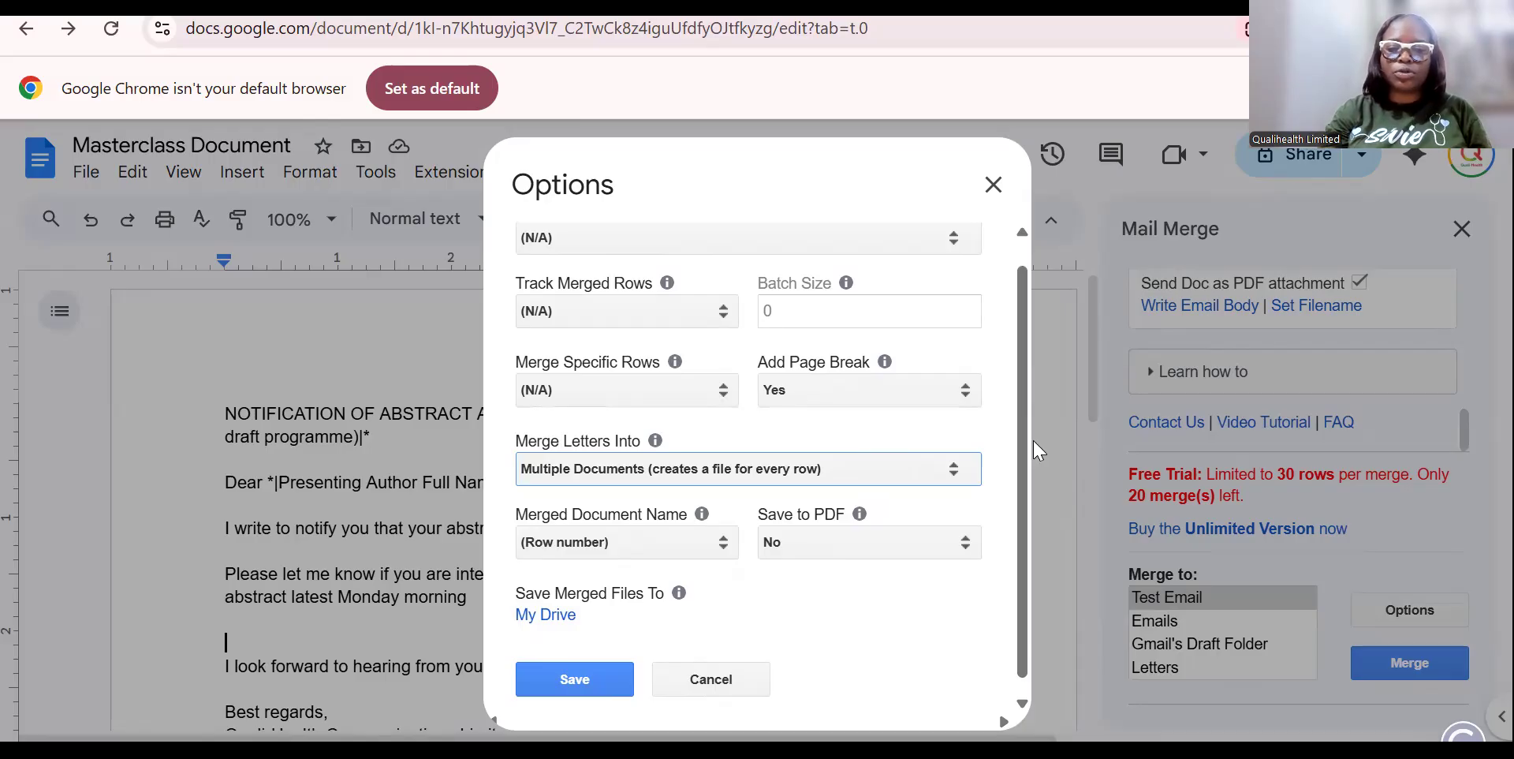
Name merged documents by Presenting Author Full Name, set Save to PDF to Yes, and save.
drag(1023, 463, 1021, 487)
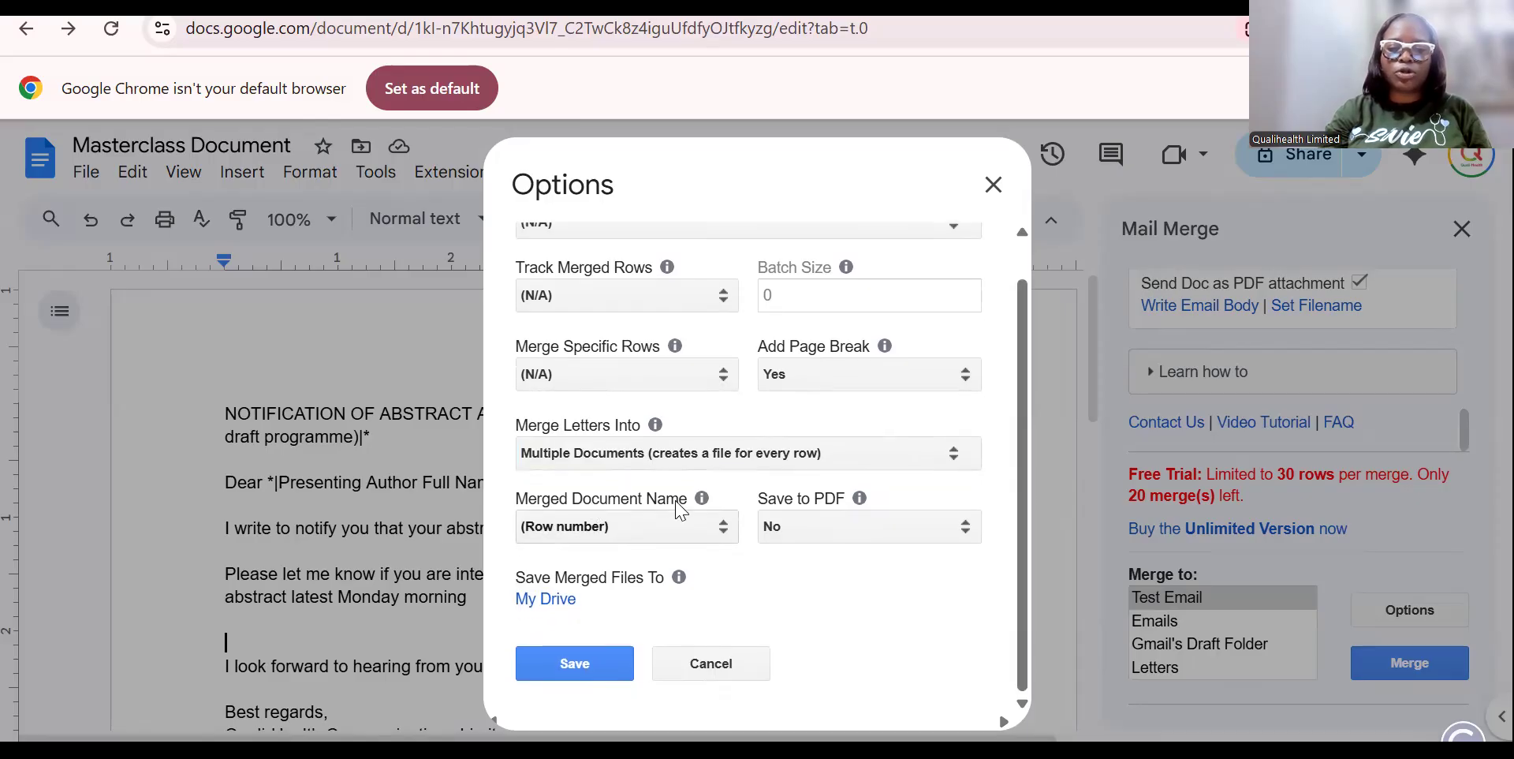
click(724, 527)
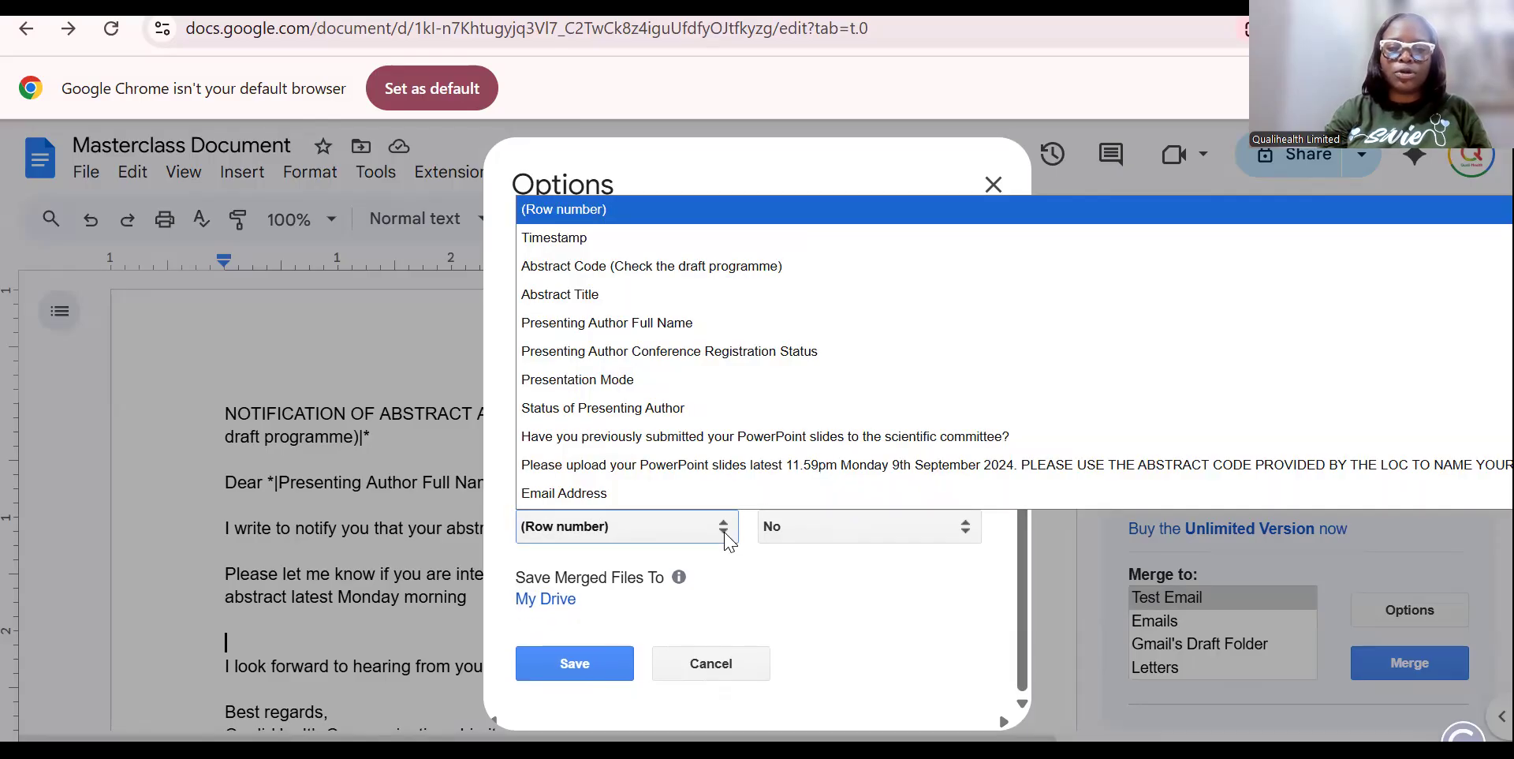
click(632, 333)
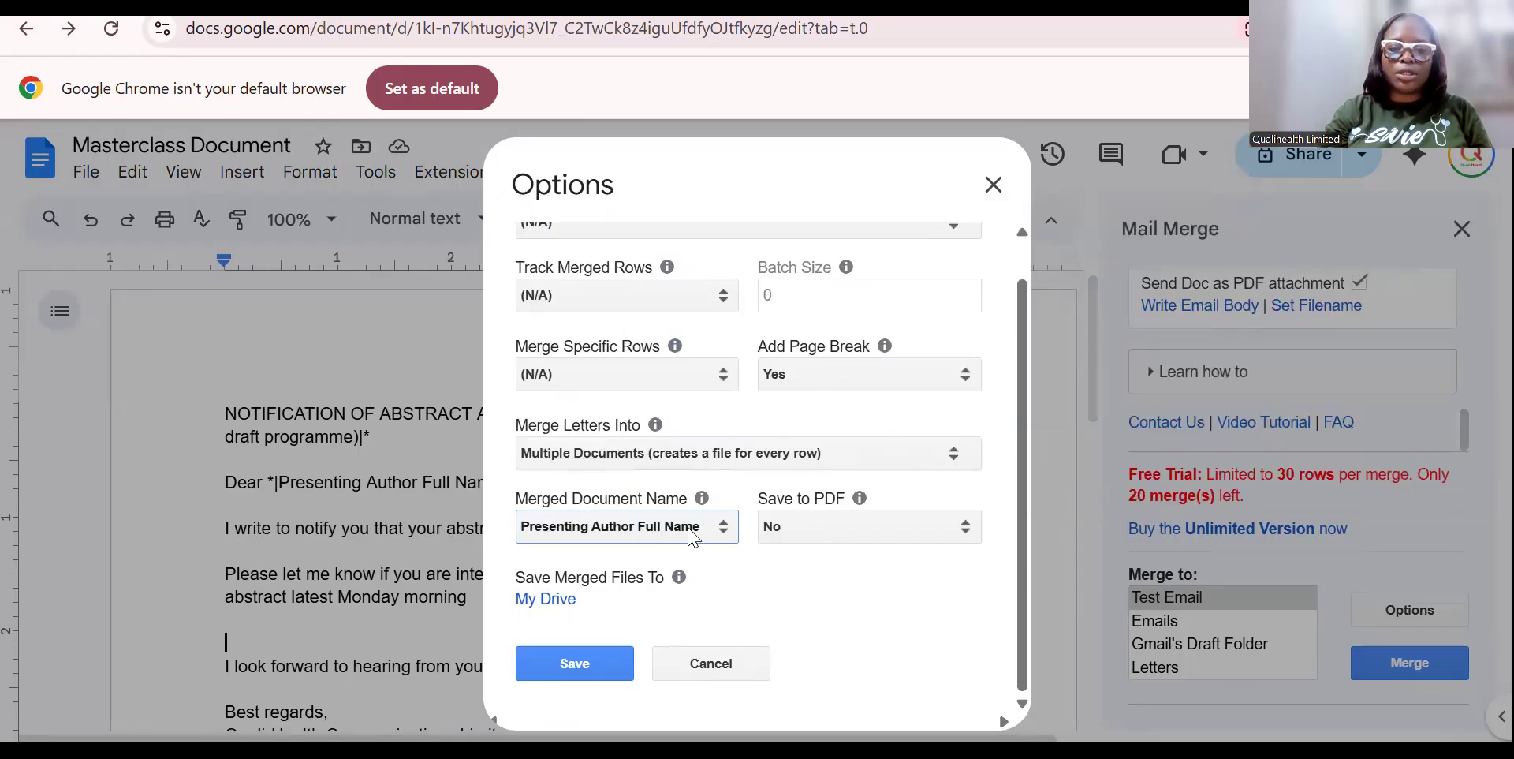
click(970, 533)
click(923, 571)
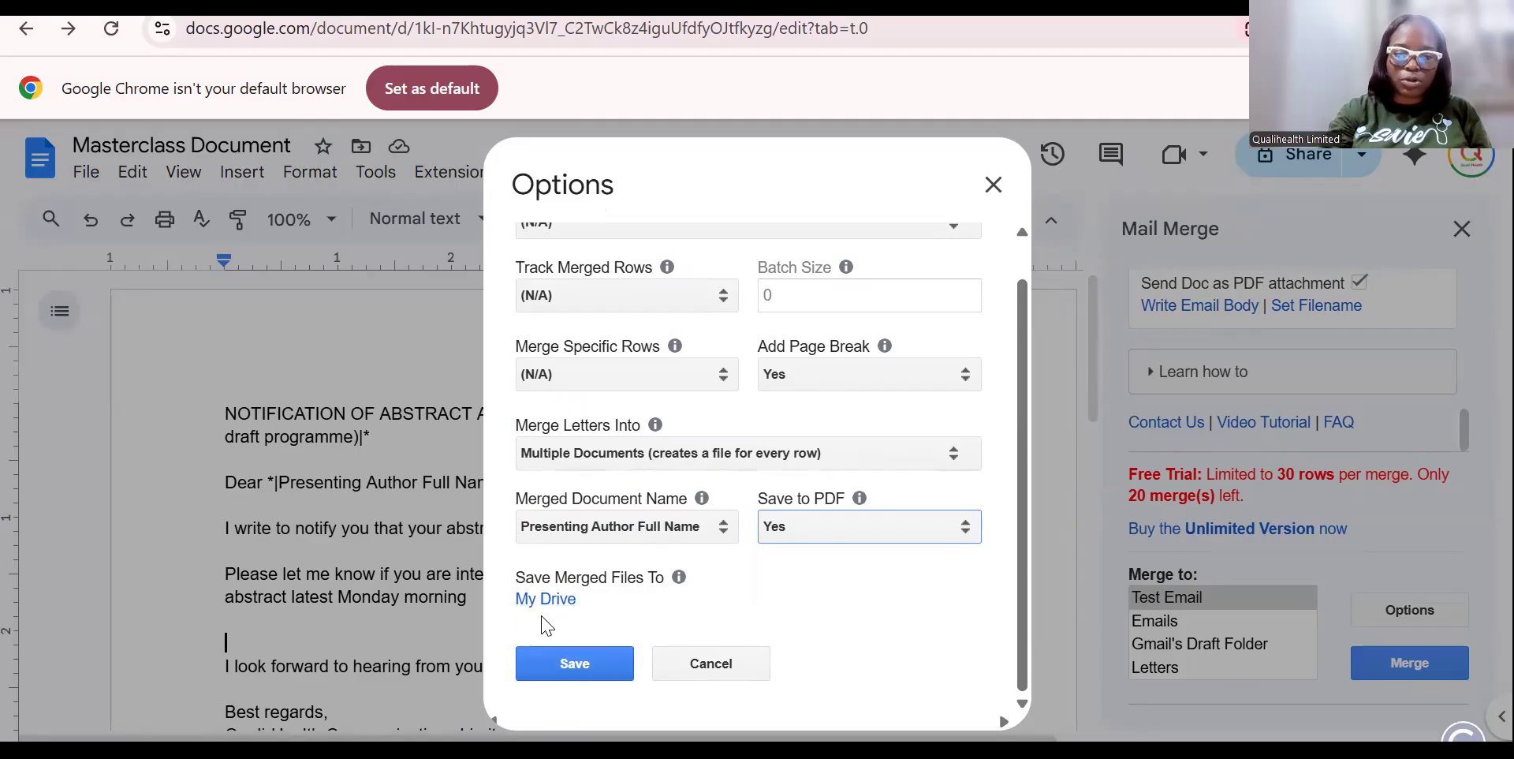
click(554, 659)
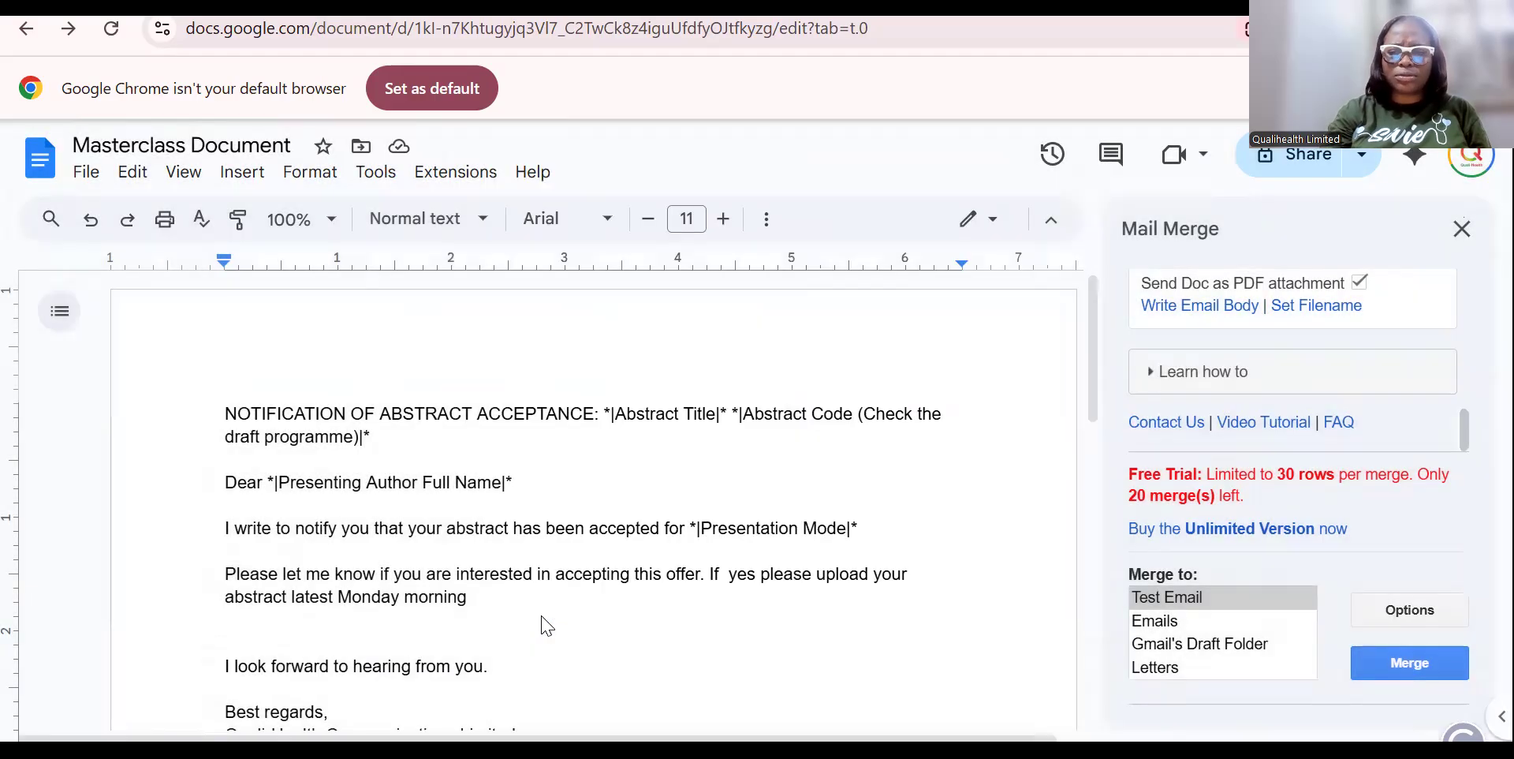
Merge to Test Email and send the acceptance letter to the prefilled own address.
click(1373, 667)
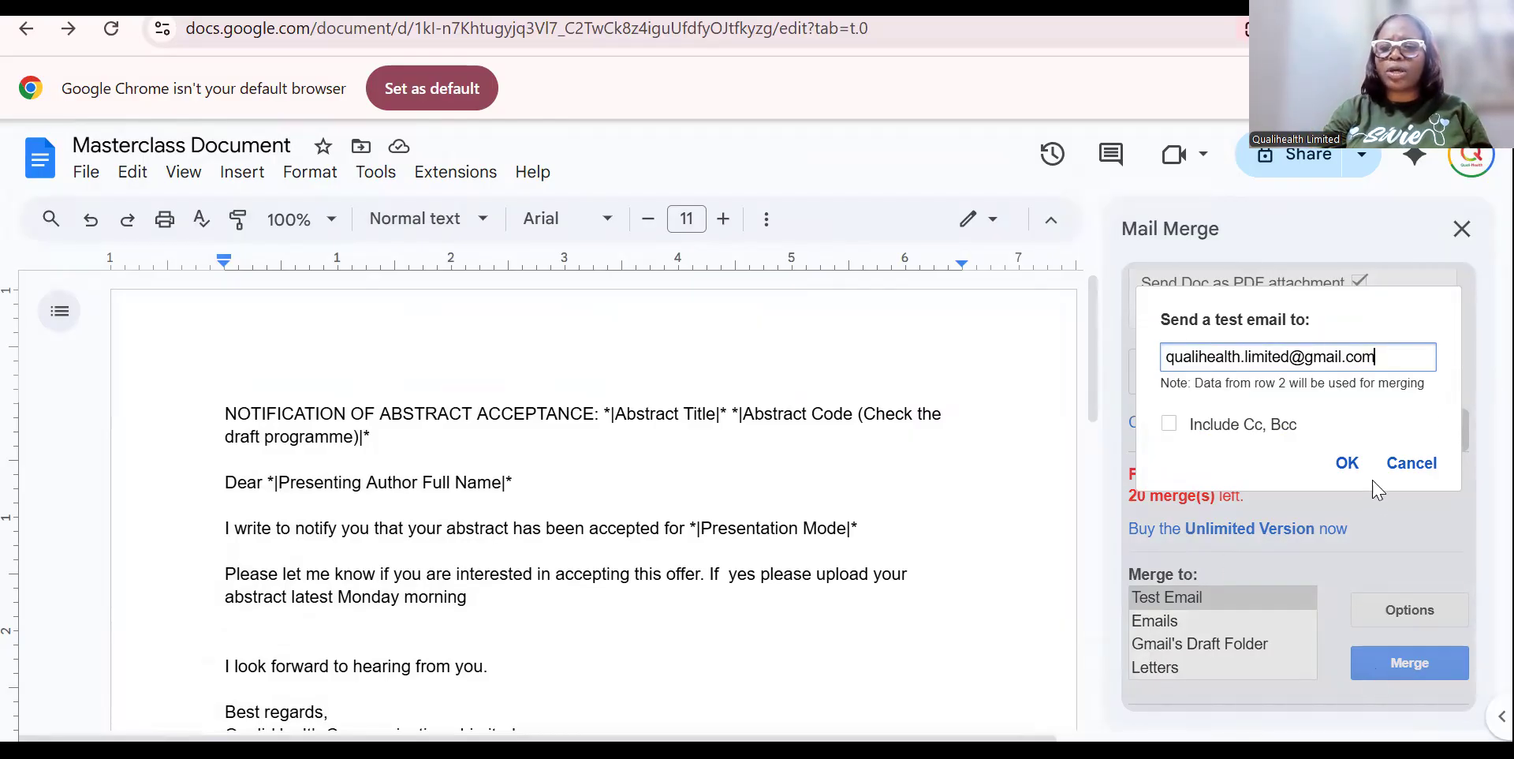
click(1406, 464)
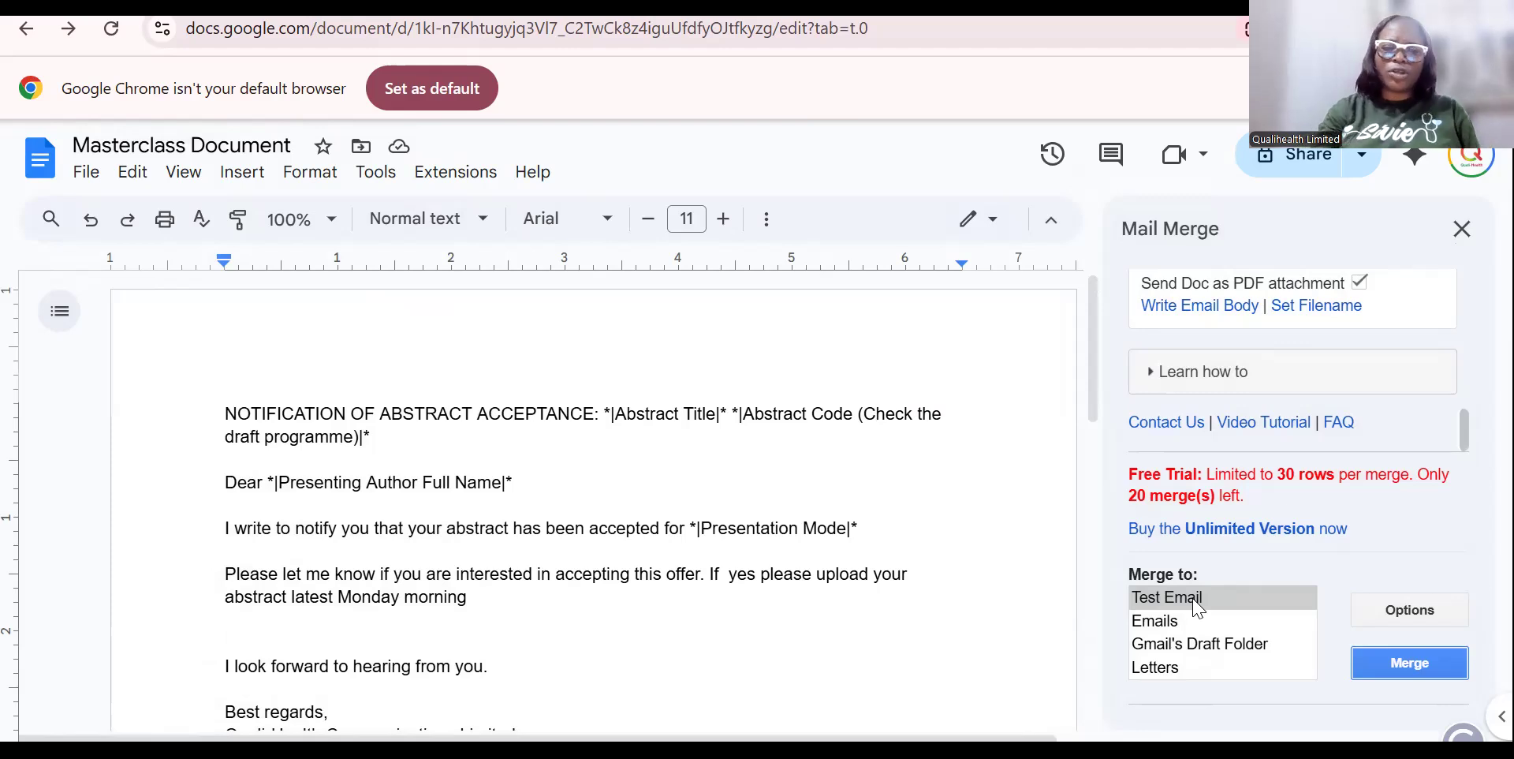
click(1199, 607)
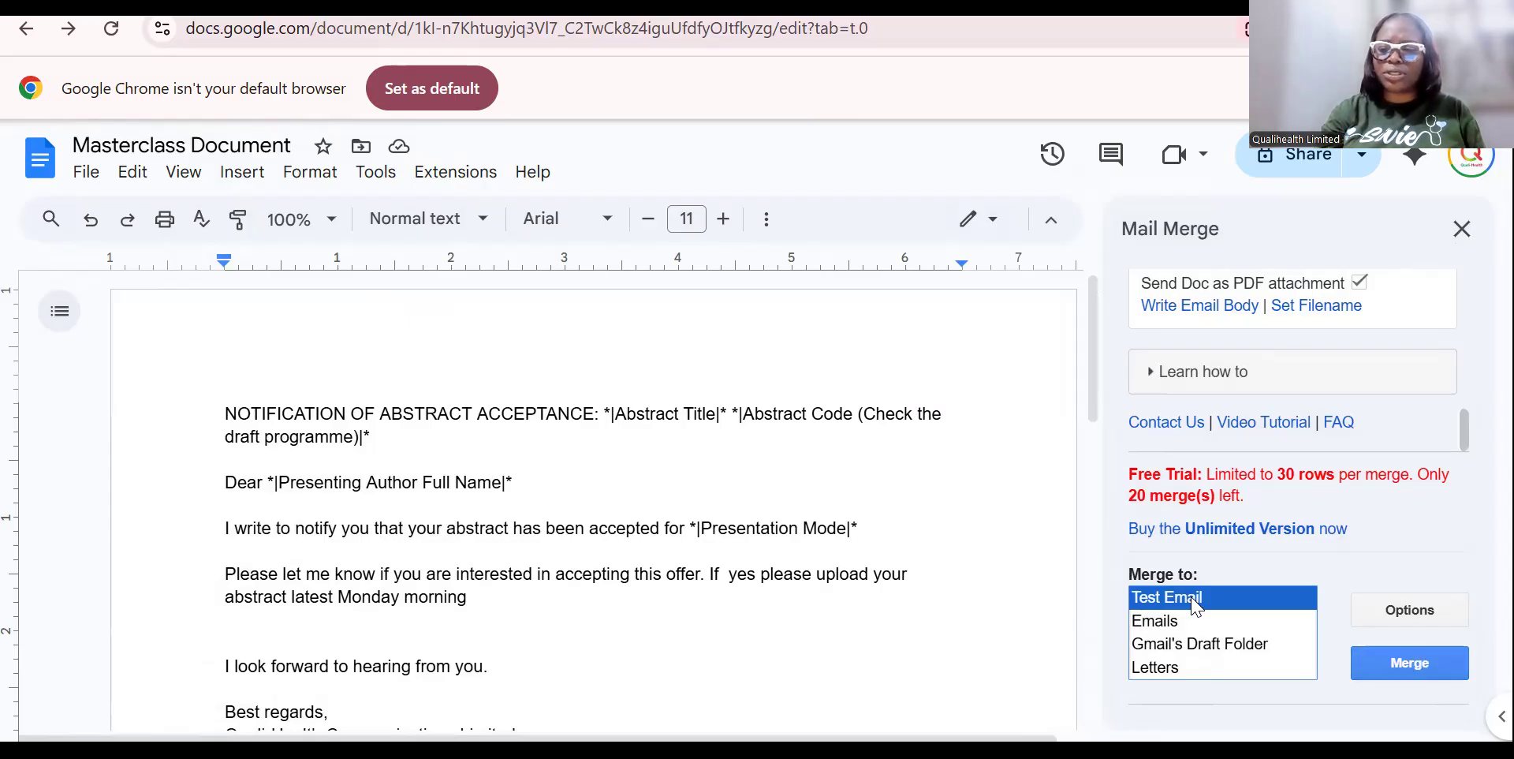
click(1410, 674)
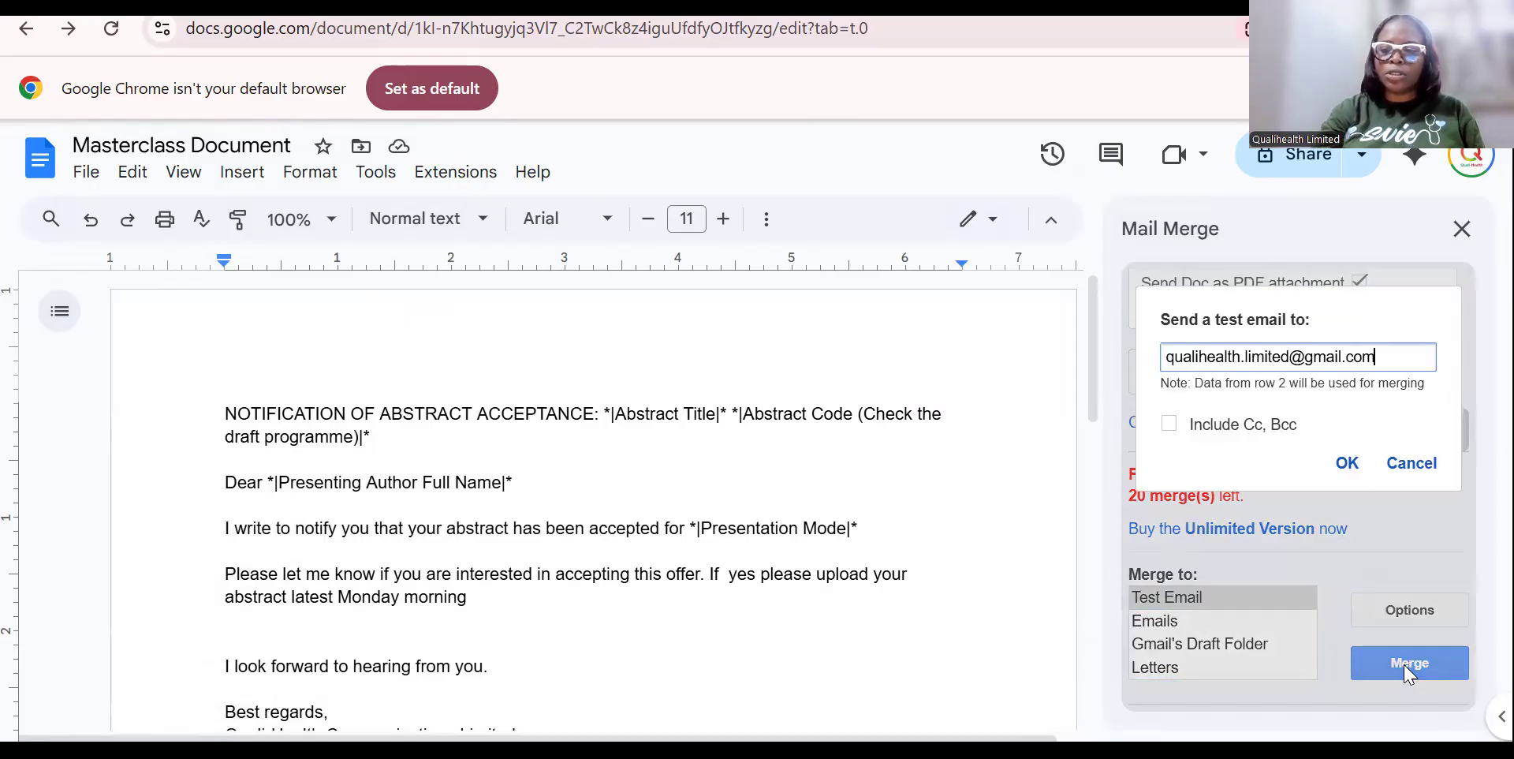
click(1348, 467)
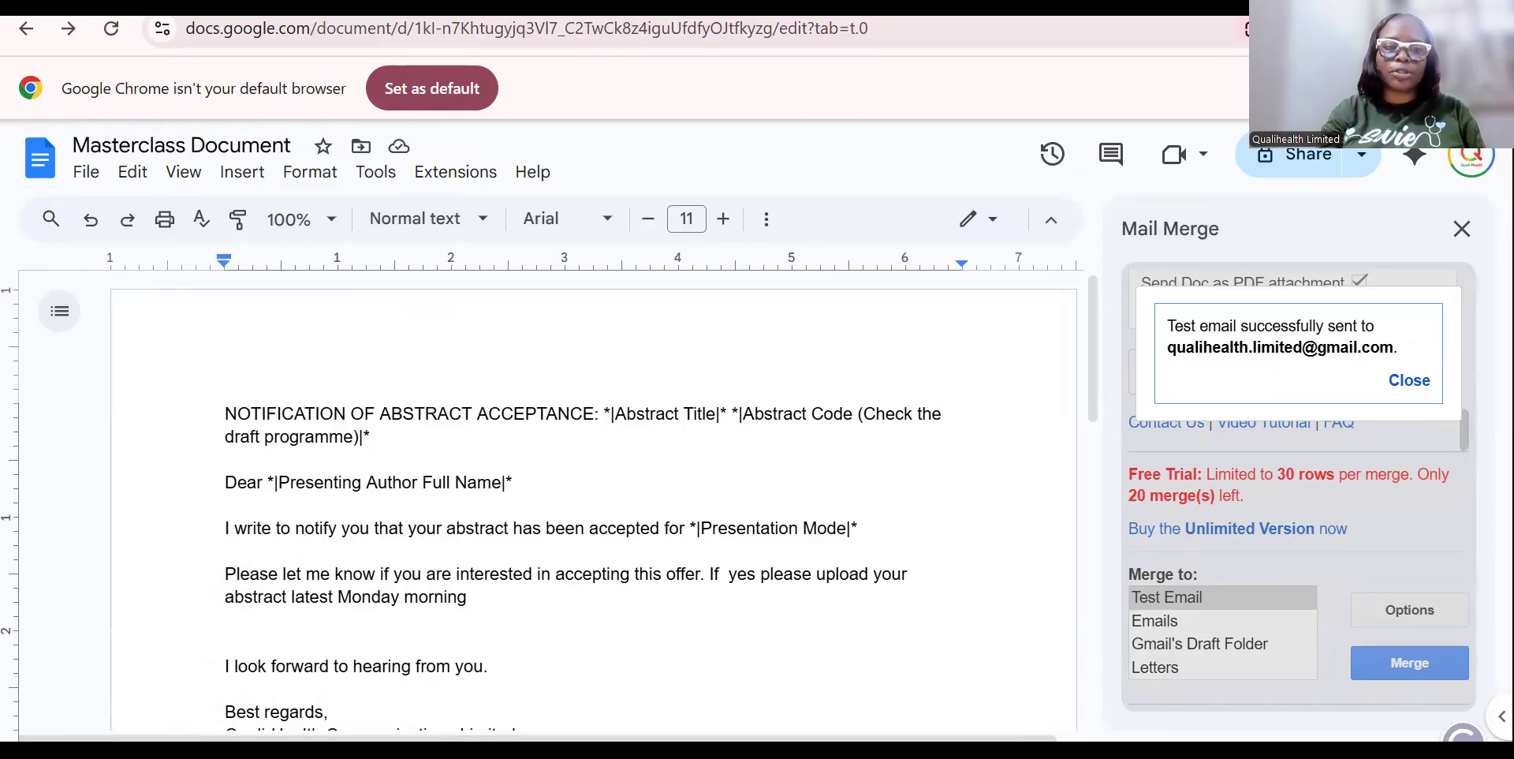
click(134, 7)
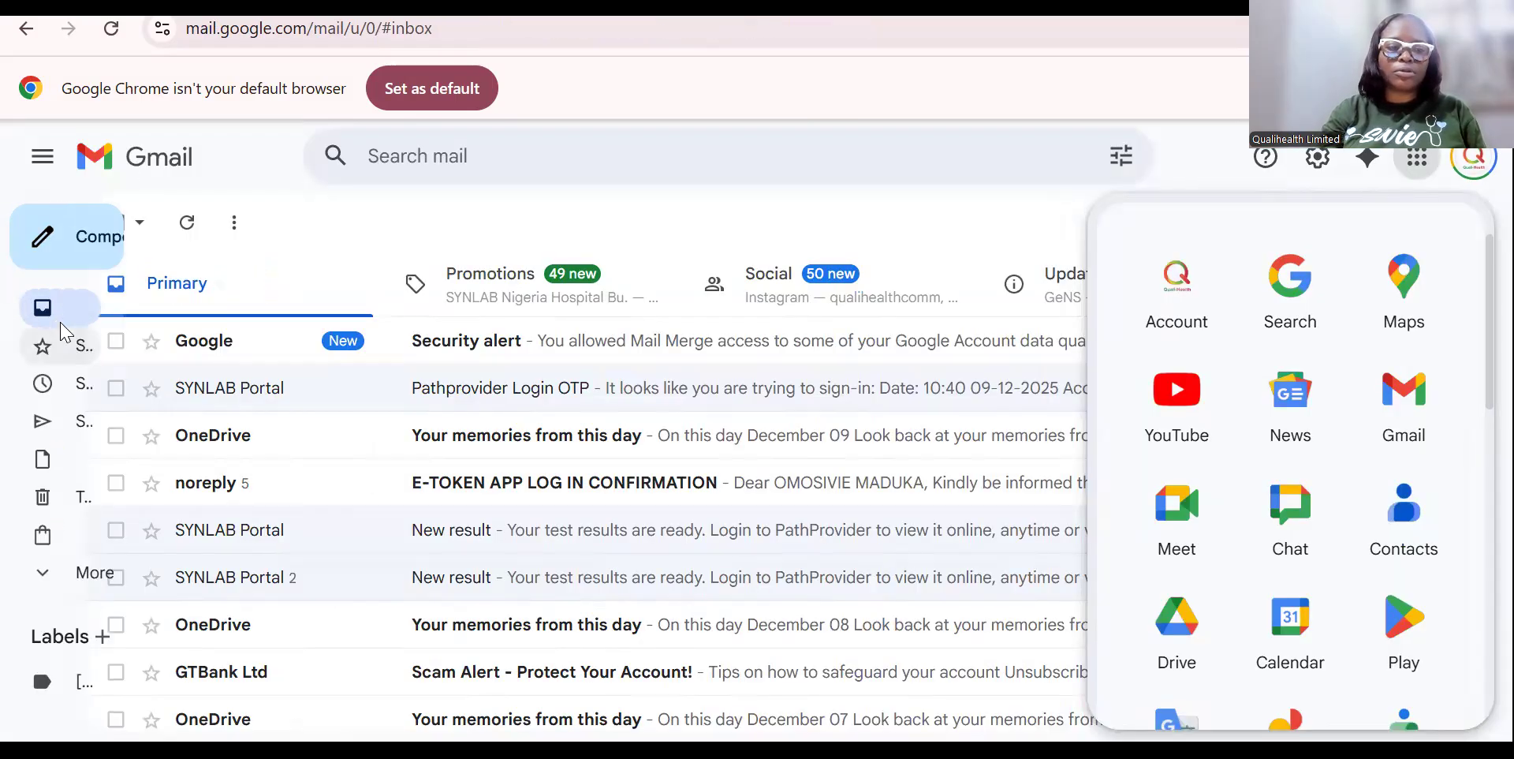
Open the Abstract Acceptance email in Gmail and scroll to its PDF attachment.
click(93, 316)
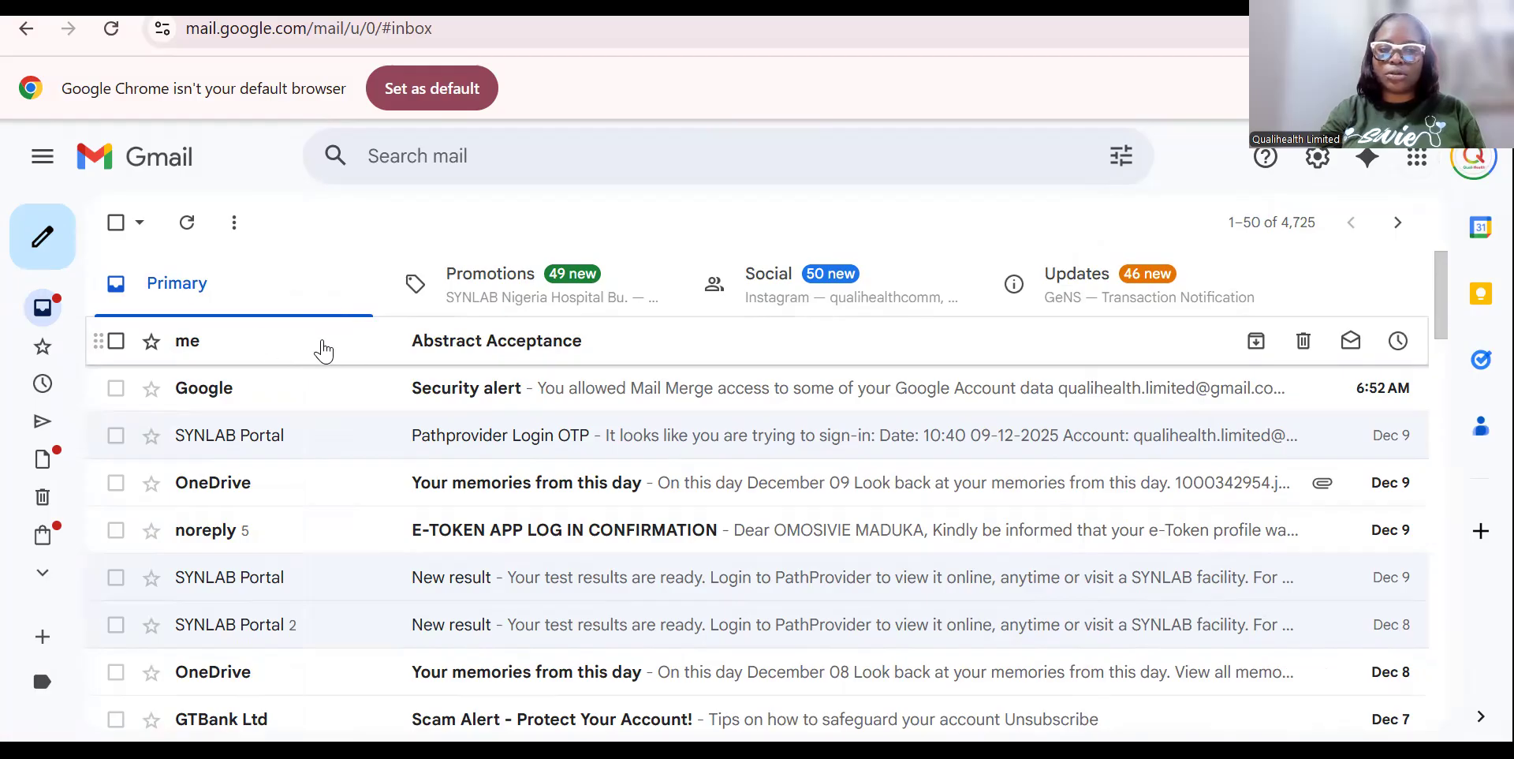
click(558, 345)
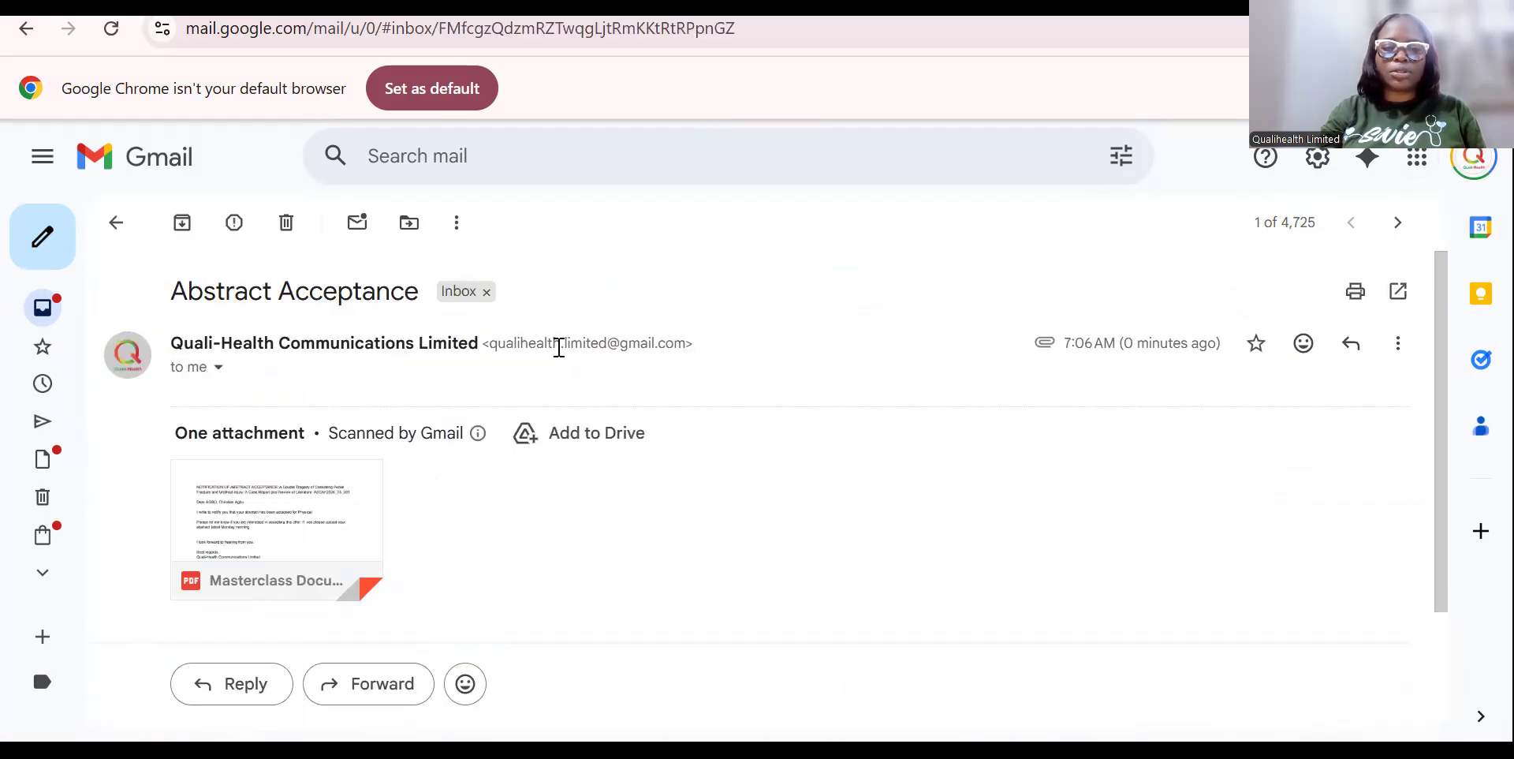
mouse_move(487, 374)
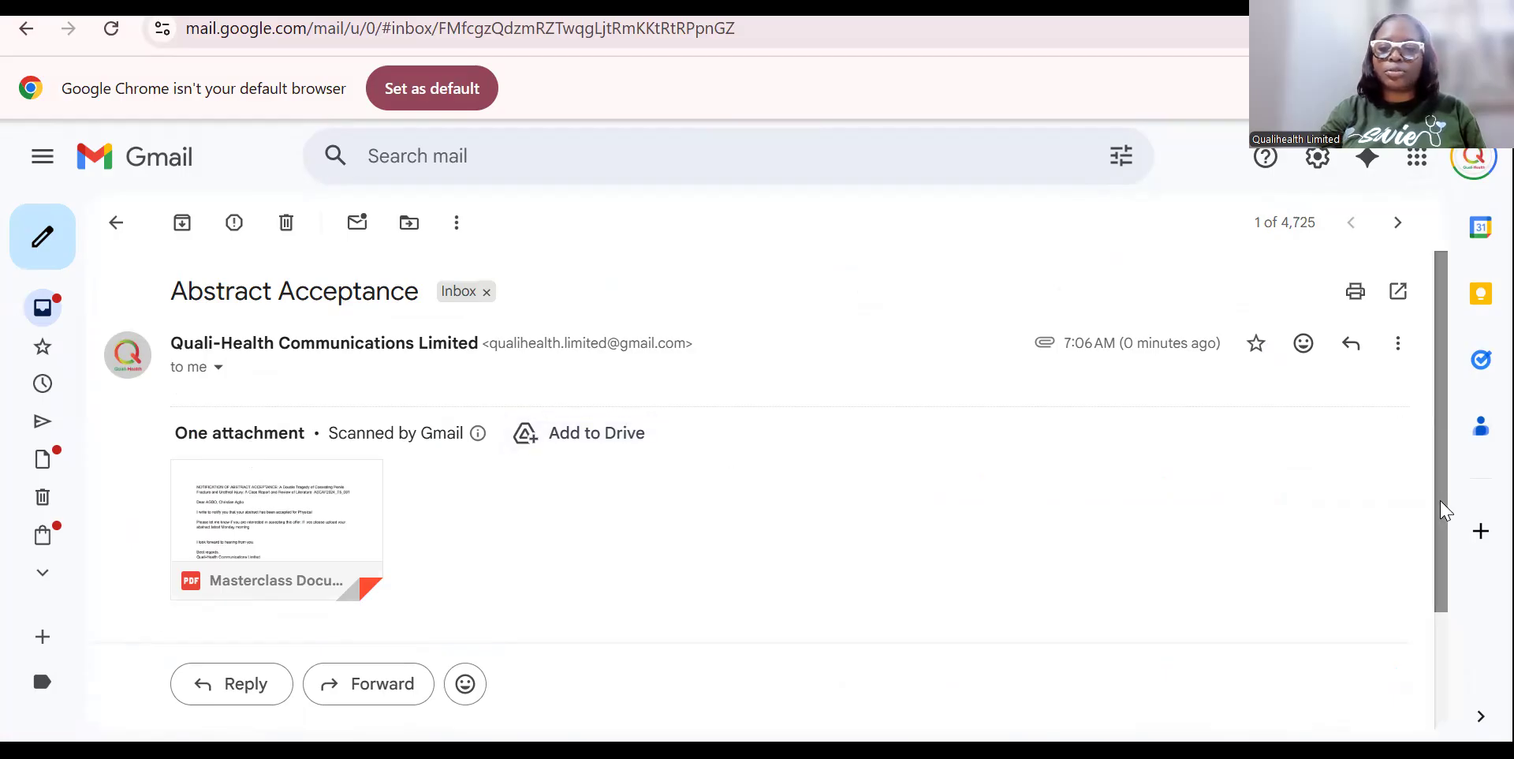
drag(1440, 508, 1441, 584)
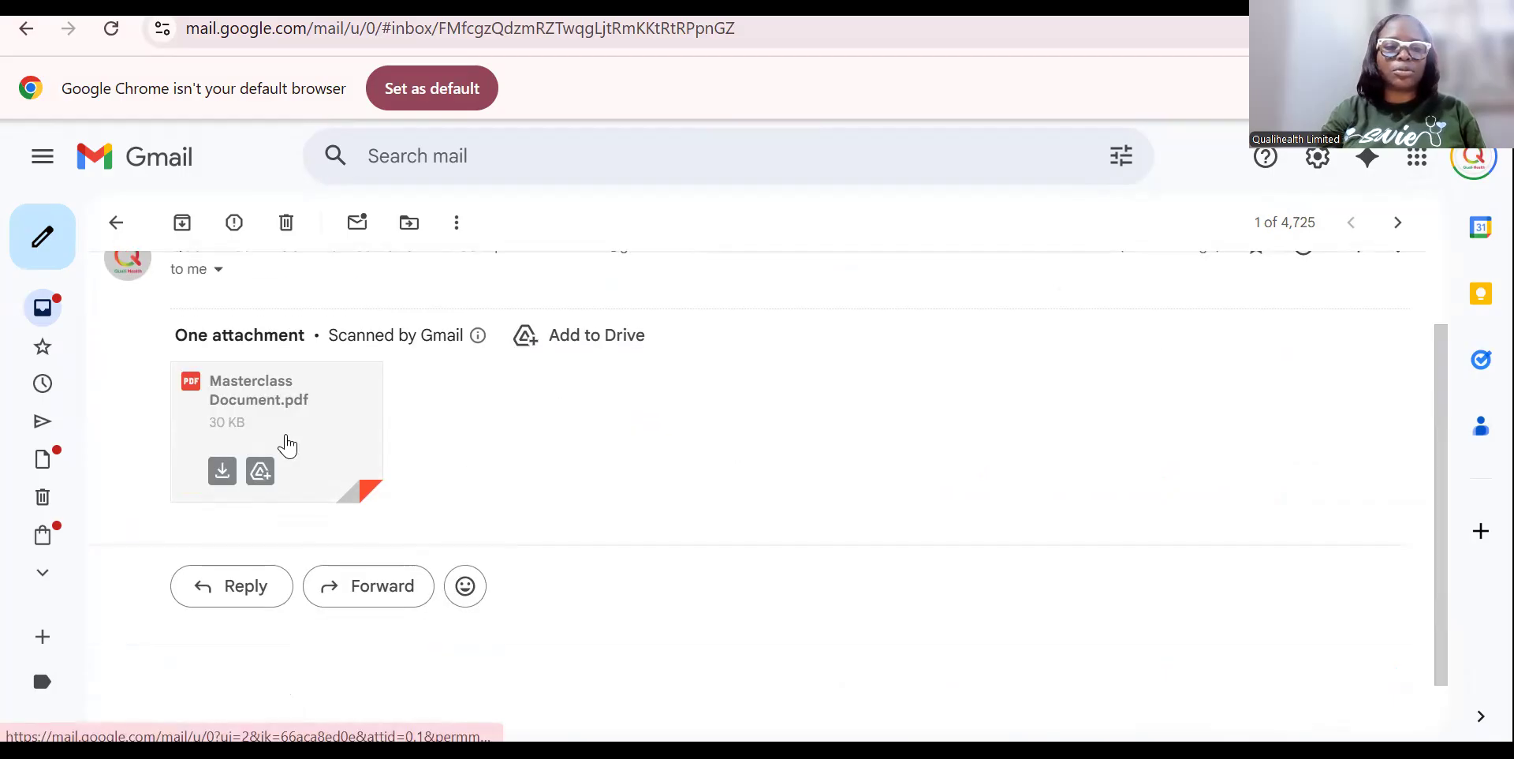
Preview Masterclass Document.pdf to check the merged letter, then return to the Google Docs tab.
click(287, 438)
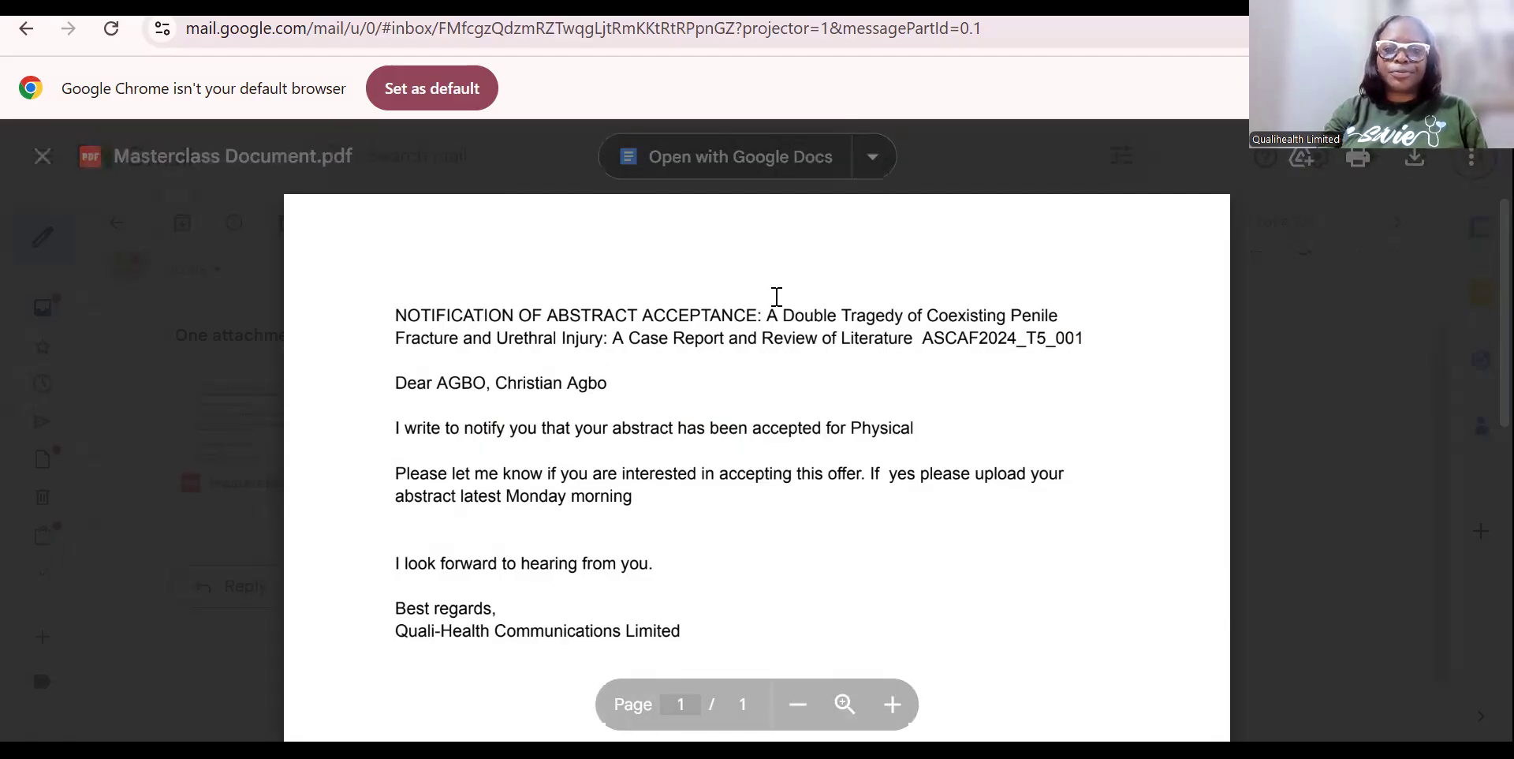
click(44, 157)
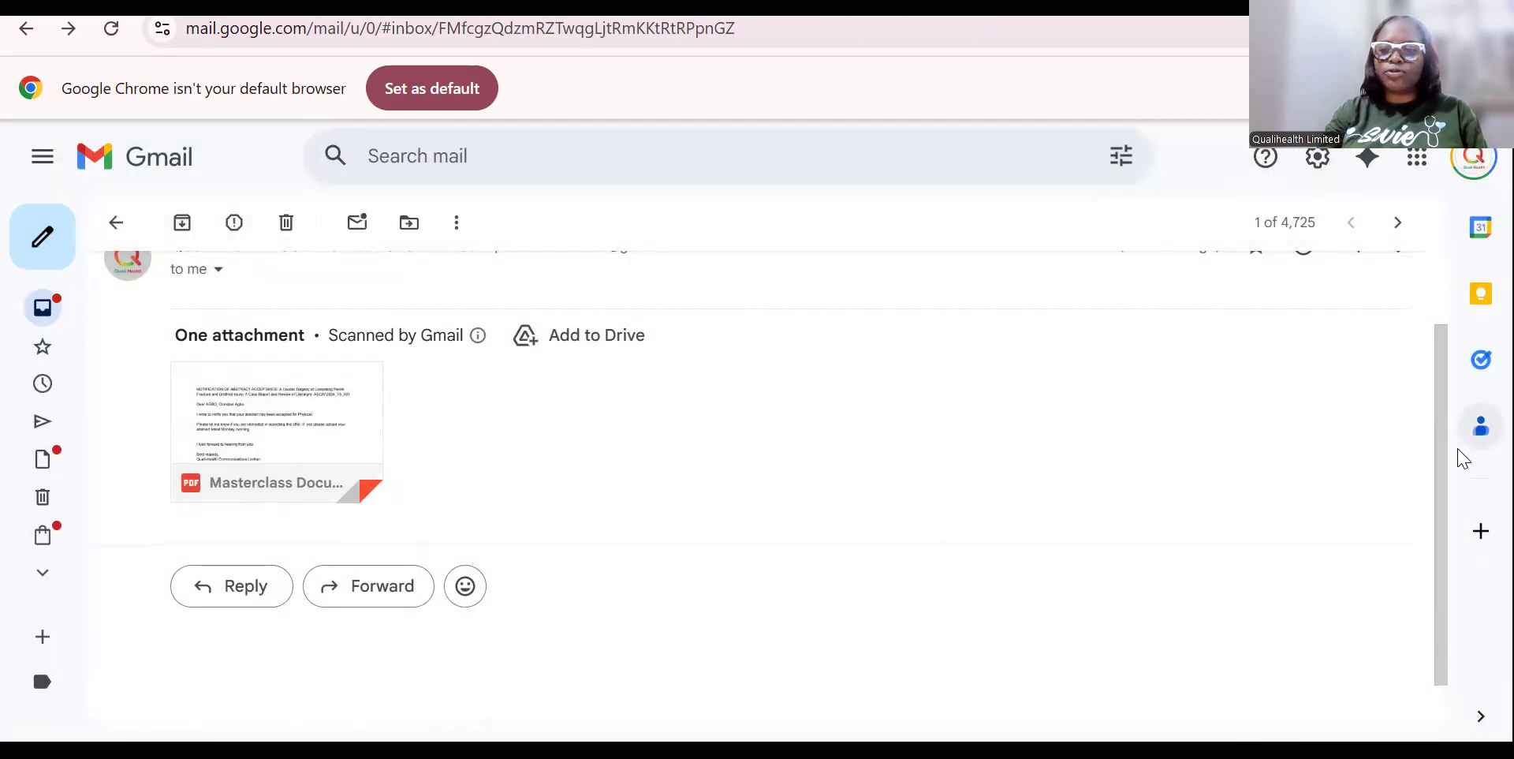
scroll(1440, 485, up, 1)
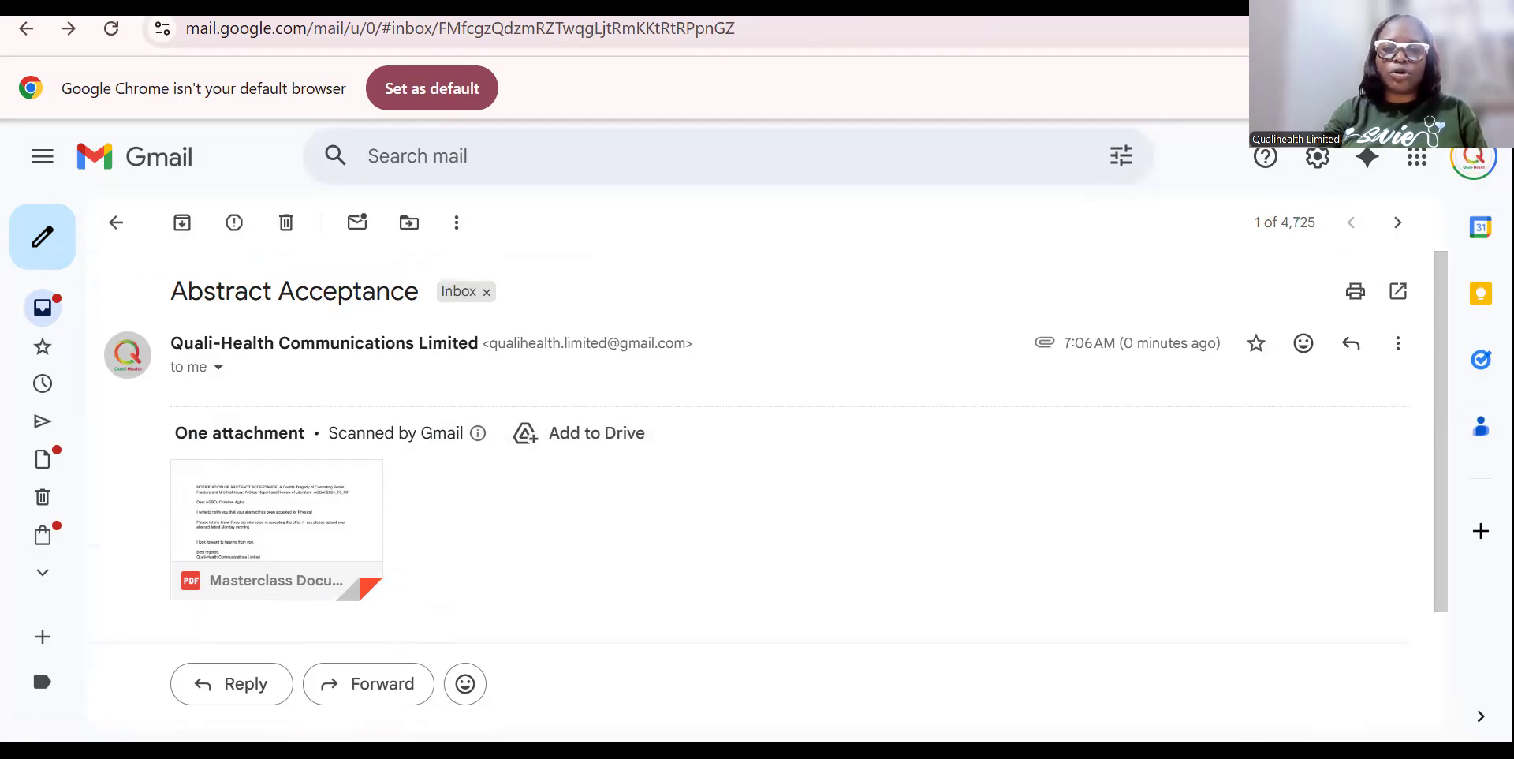
key(ctrl+Tab)
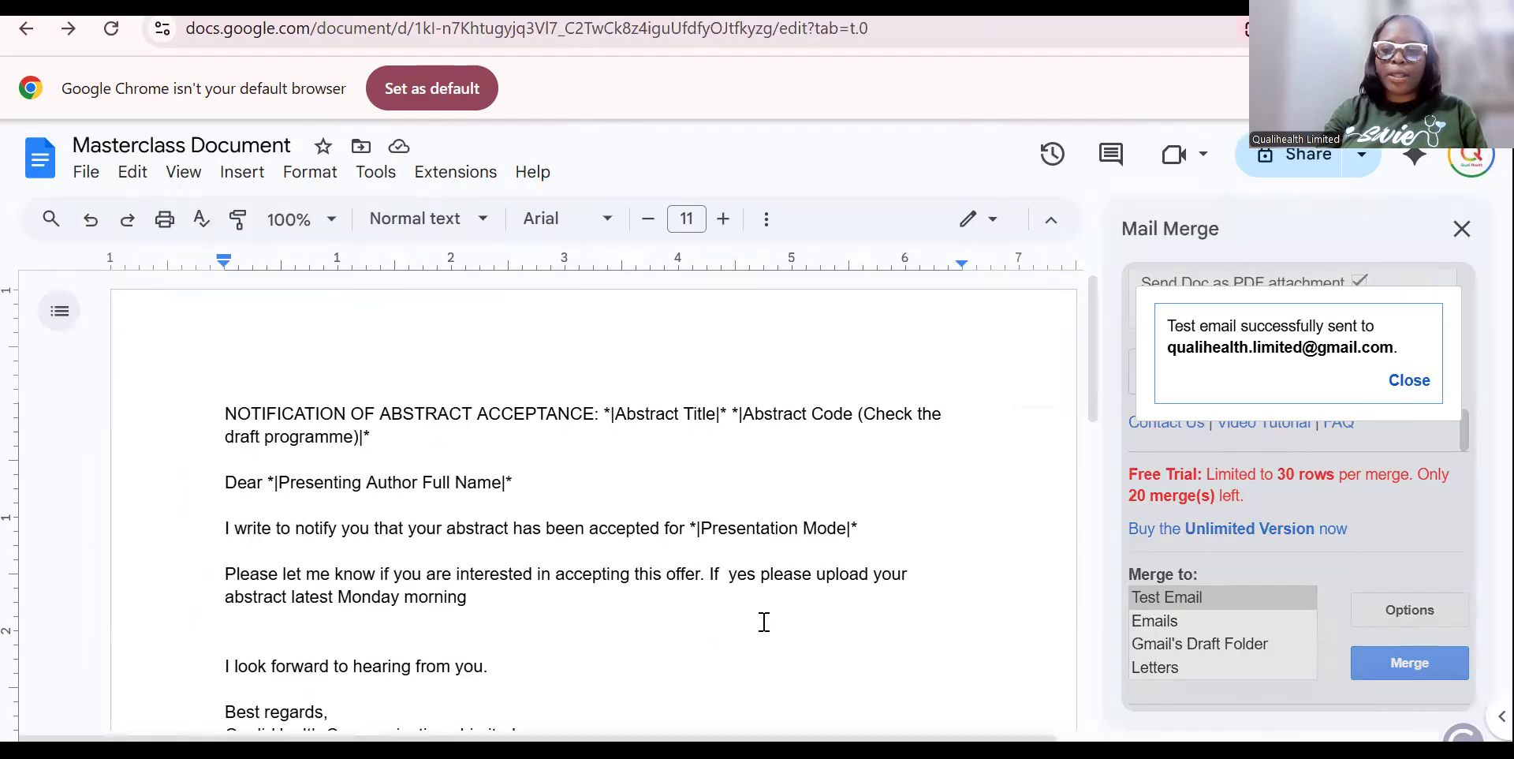
Insert the *|Presentation Mode|* merge field into the sentence and open the 18TH ASCAF (Responses) spreadsheet.
click(1409, 381)
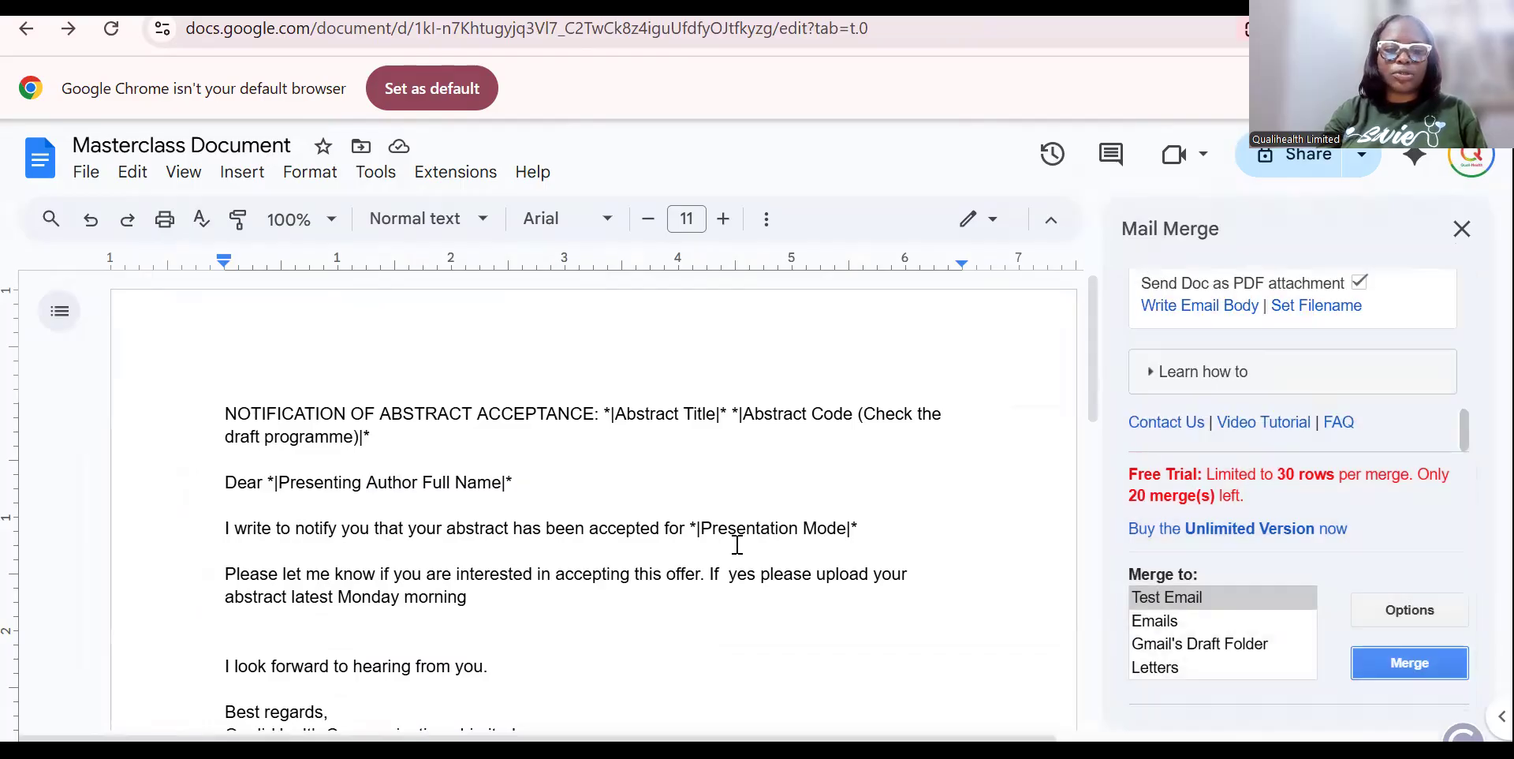
click(738, 529)
drag(865, 518, 694, 533)
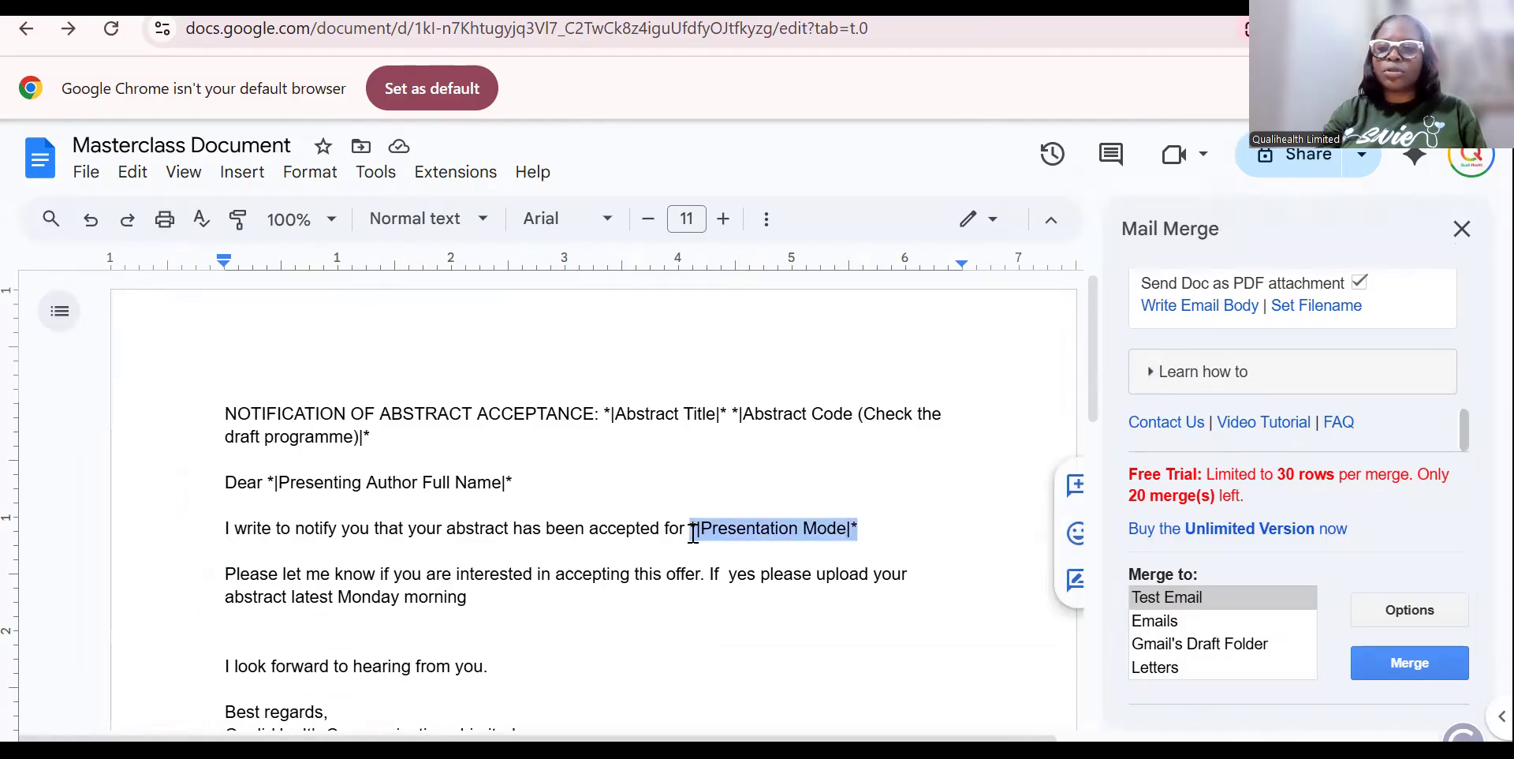
drag(1466, 439, 1454, 338)
click(1303, 356)
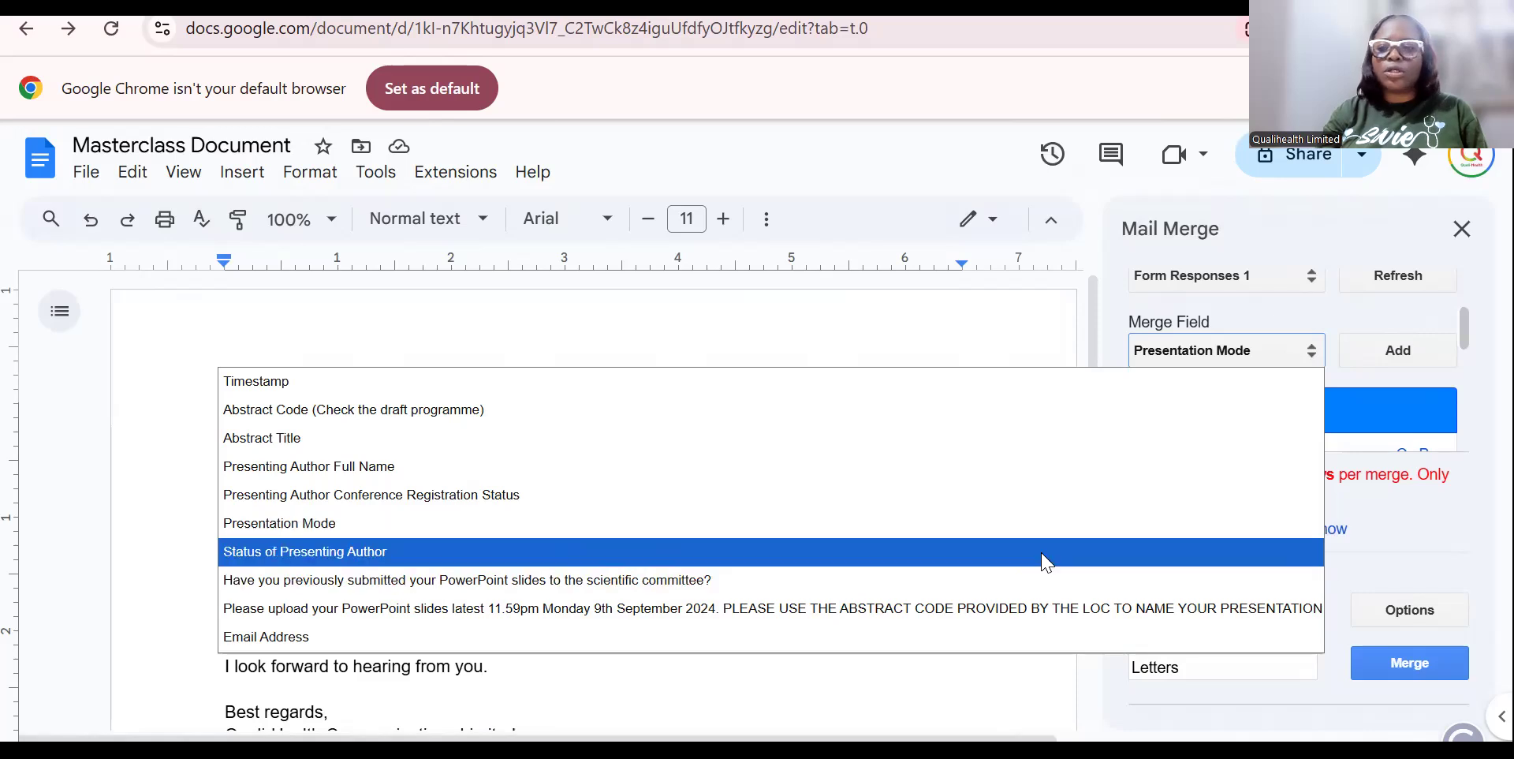
click(1437, 339)
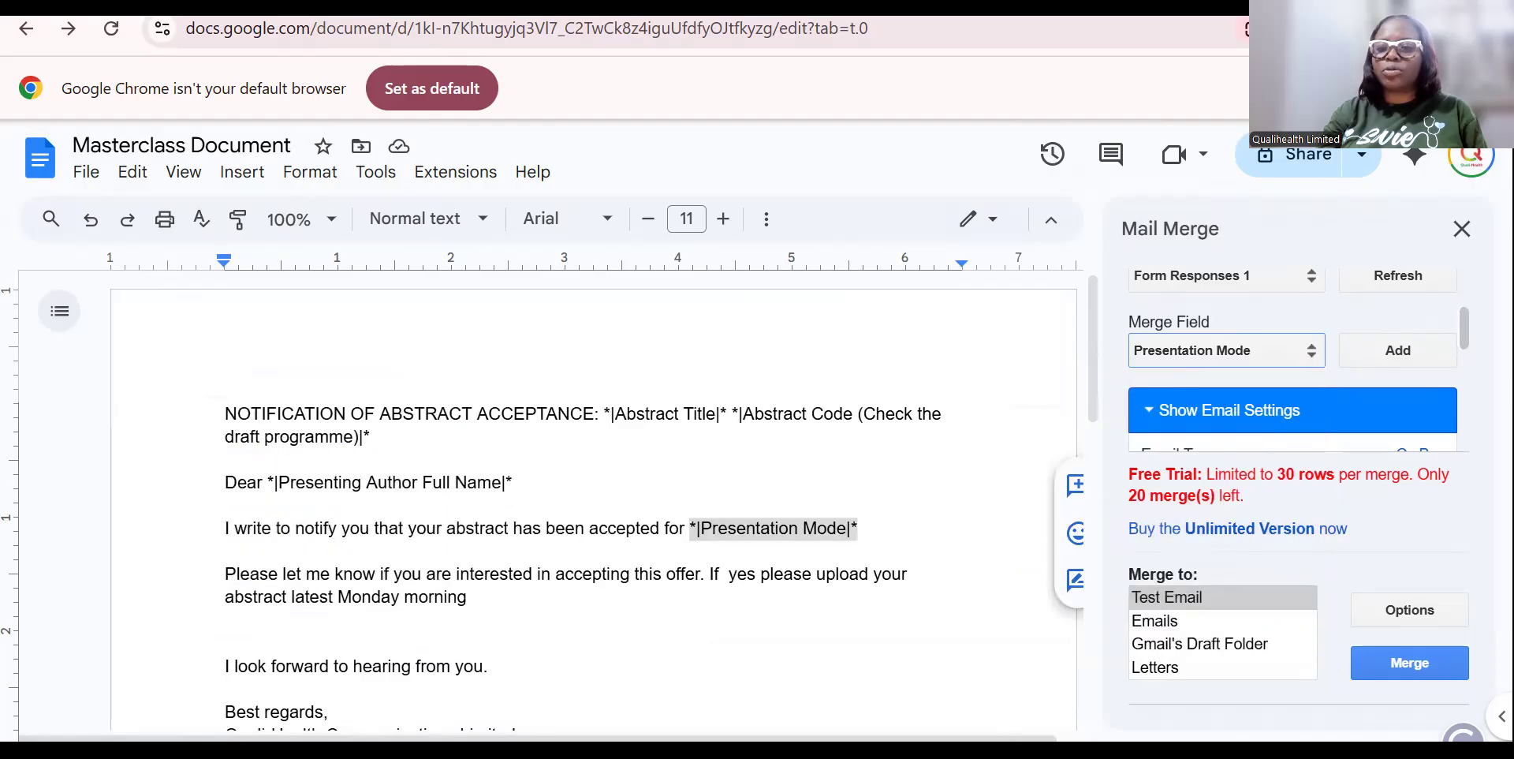
scroll(1455, 288, up, 2)
click(1256, 369)
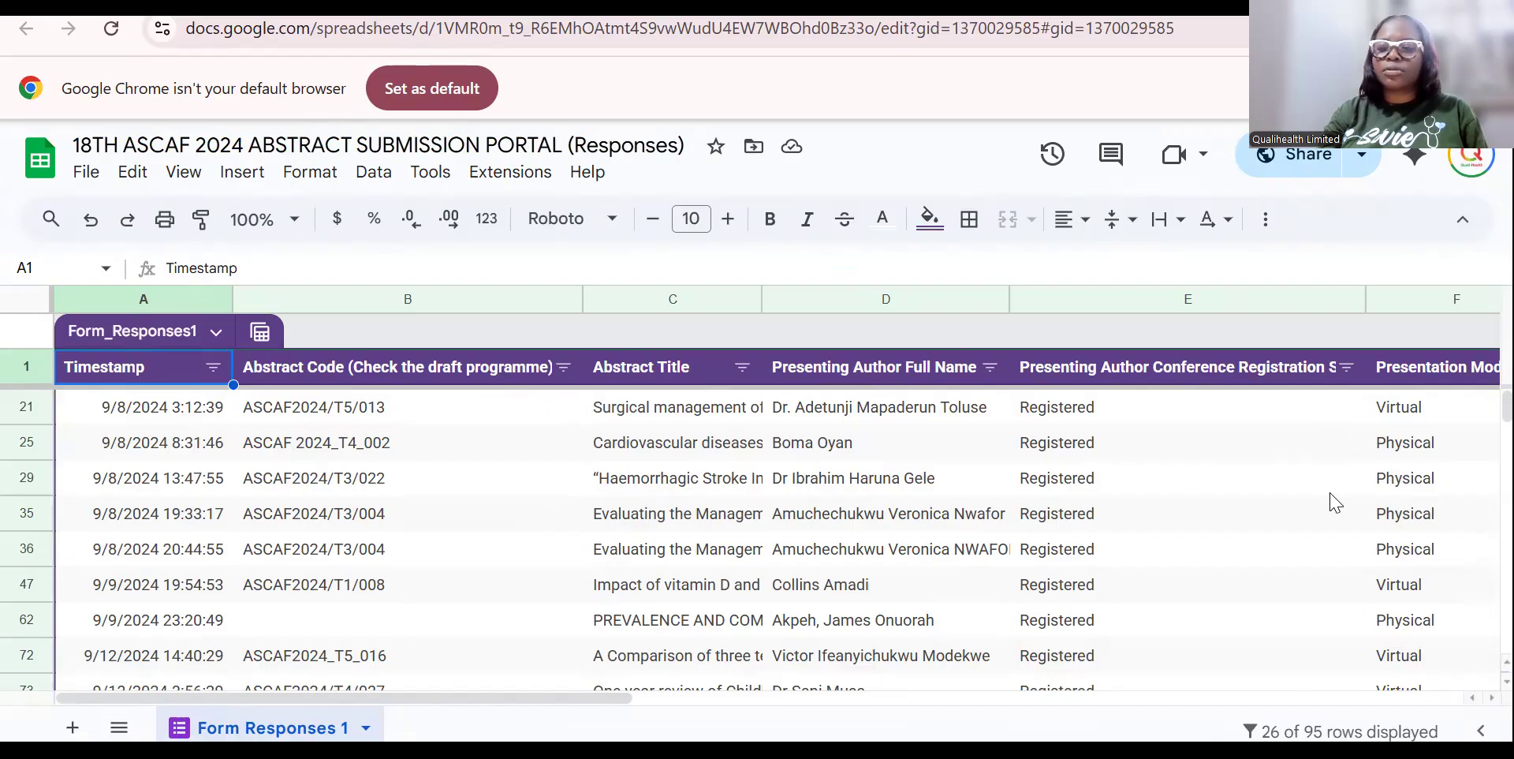
Move past the response data and add a 'Presentation Type' header in cell K1.
click(1267, 558)
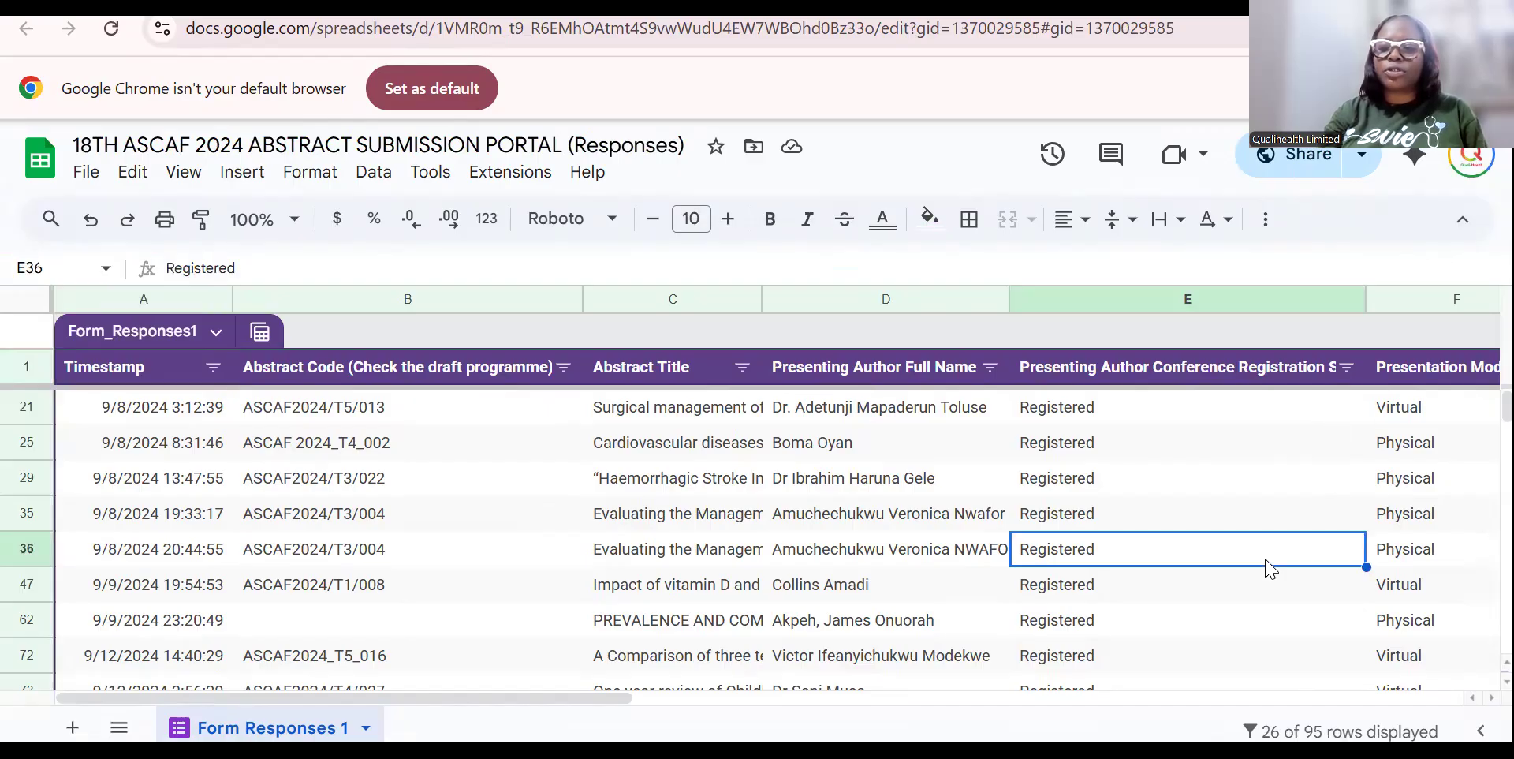
key(Right)
key(Right)
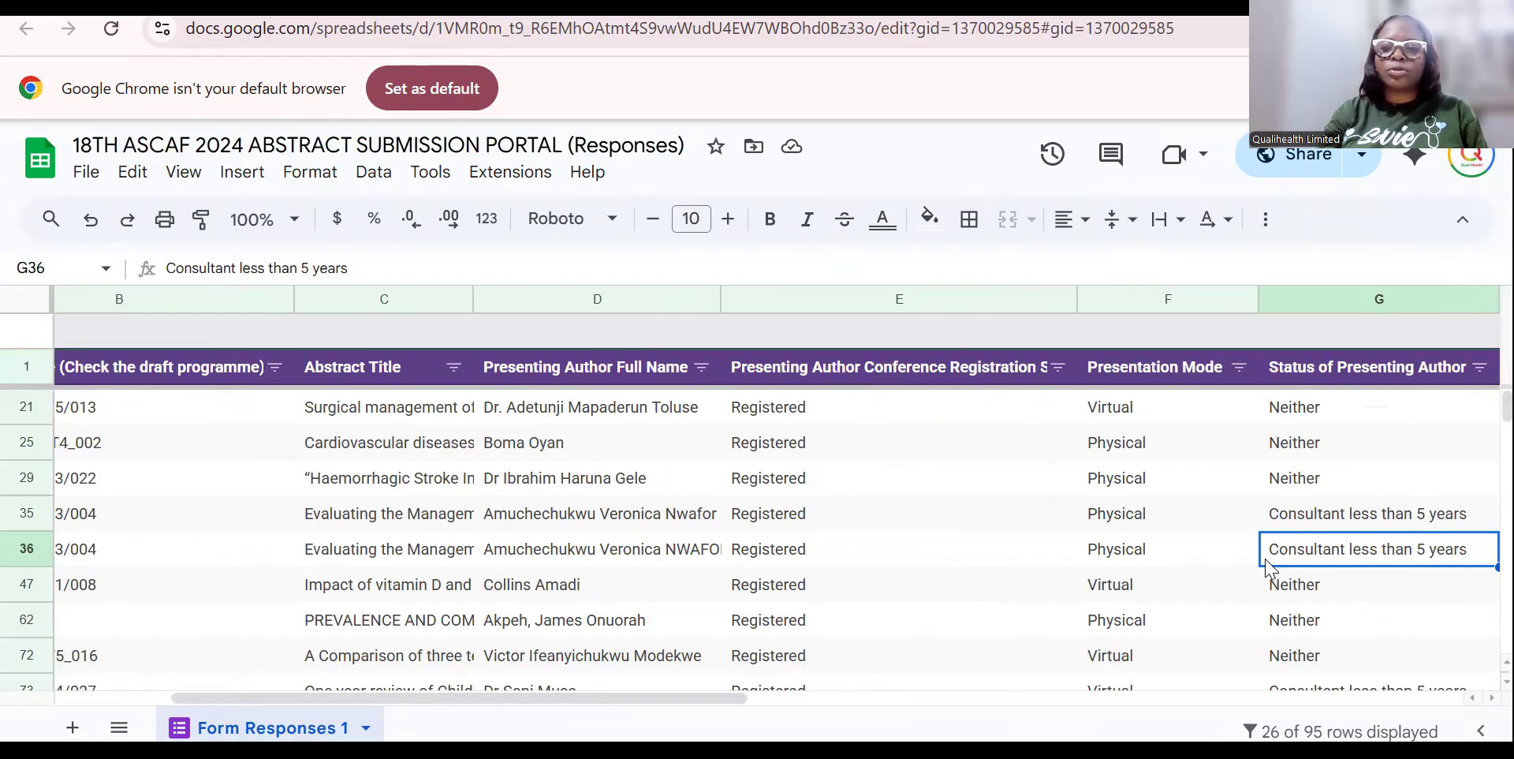
key(Right)
key(Right)
key(Right)
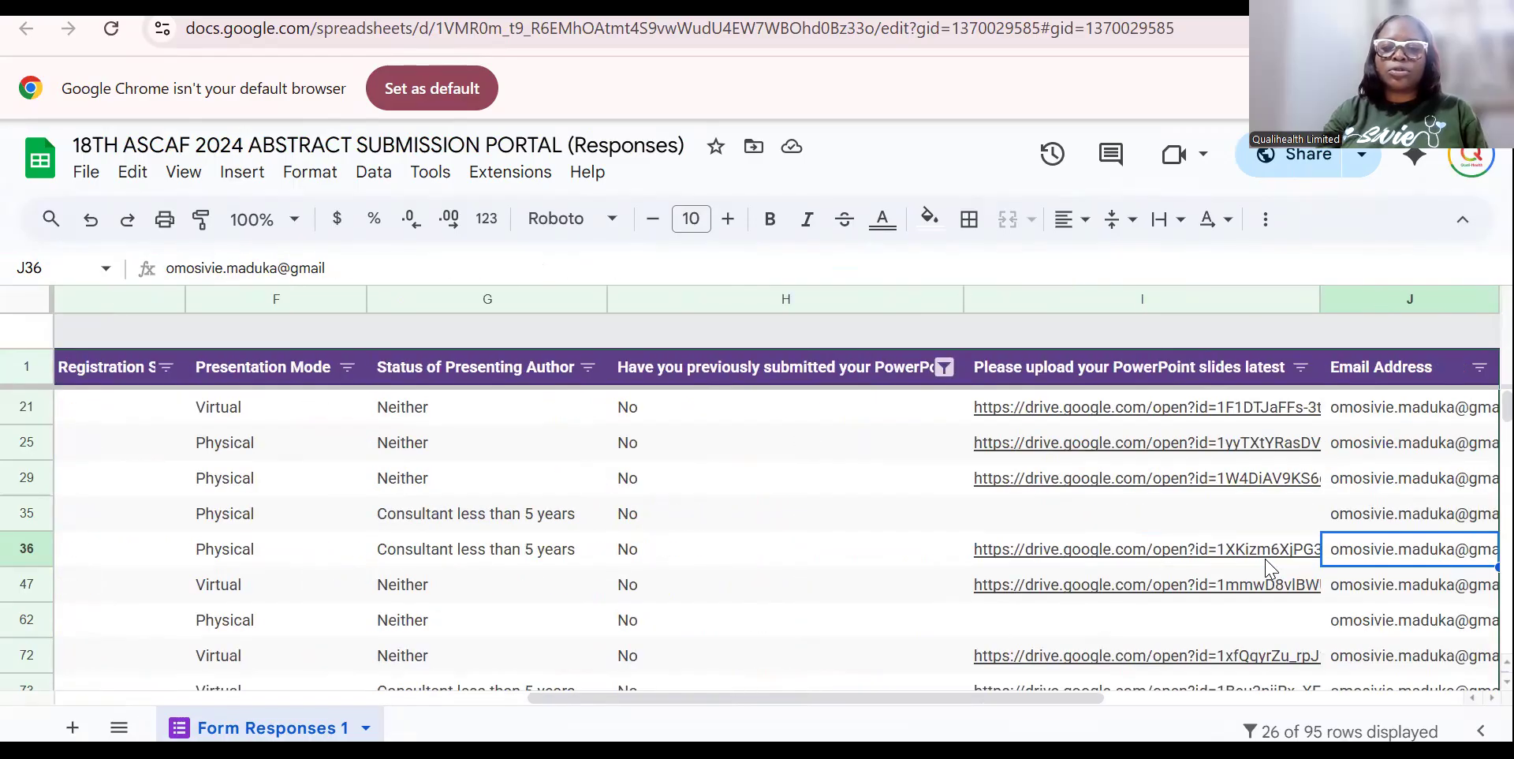
key(Right)
key(Right)
key(Left)
key(Left)
key(Left)
key(Left)
key(Left)
key(Left)
key(Left)
key(Left)
key(Left)
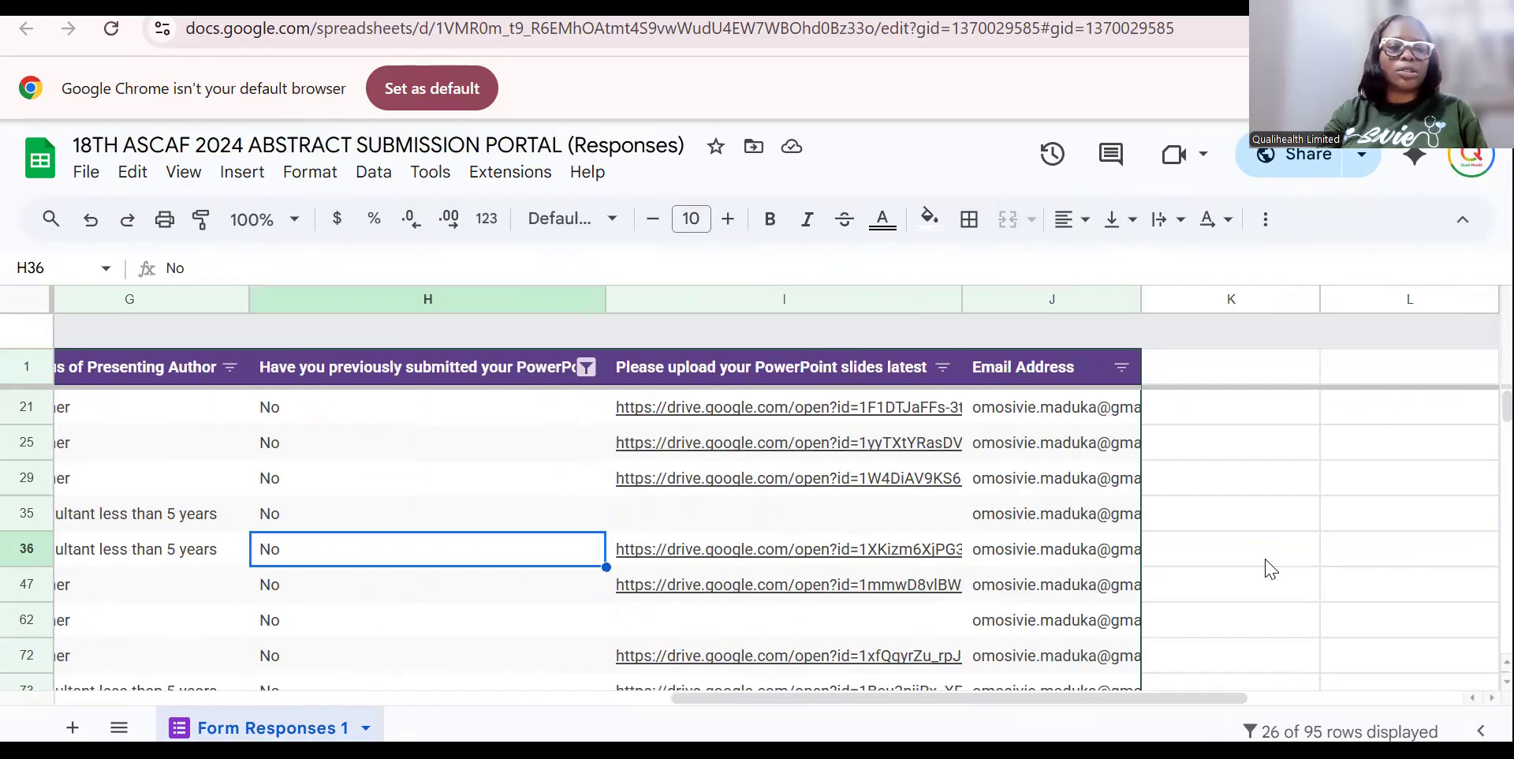
key(Left)
key(Left)
key(Right)
key(Right)
key(Right)
key(Right)
key(Right)
key(Right)
key(Right)
key(Right)
key(Right)
key(Right)
key(Right)
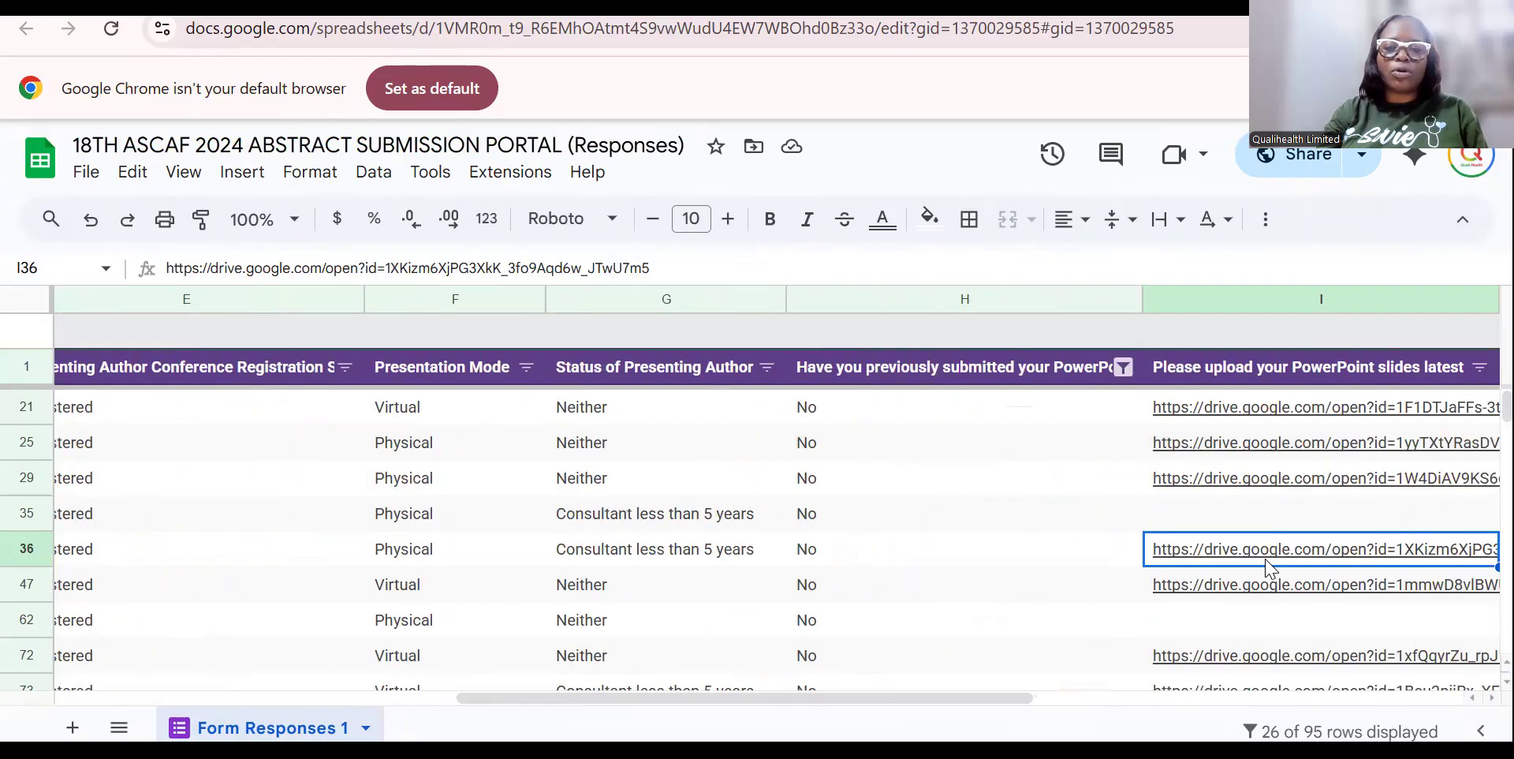
click(1054, 385)
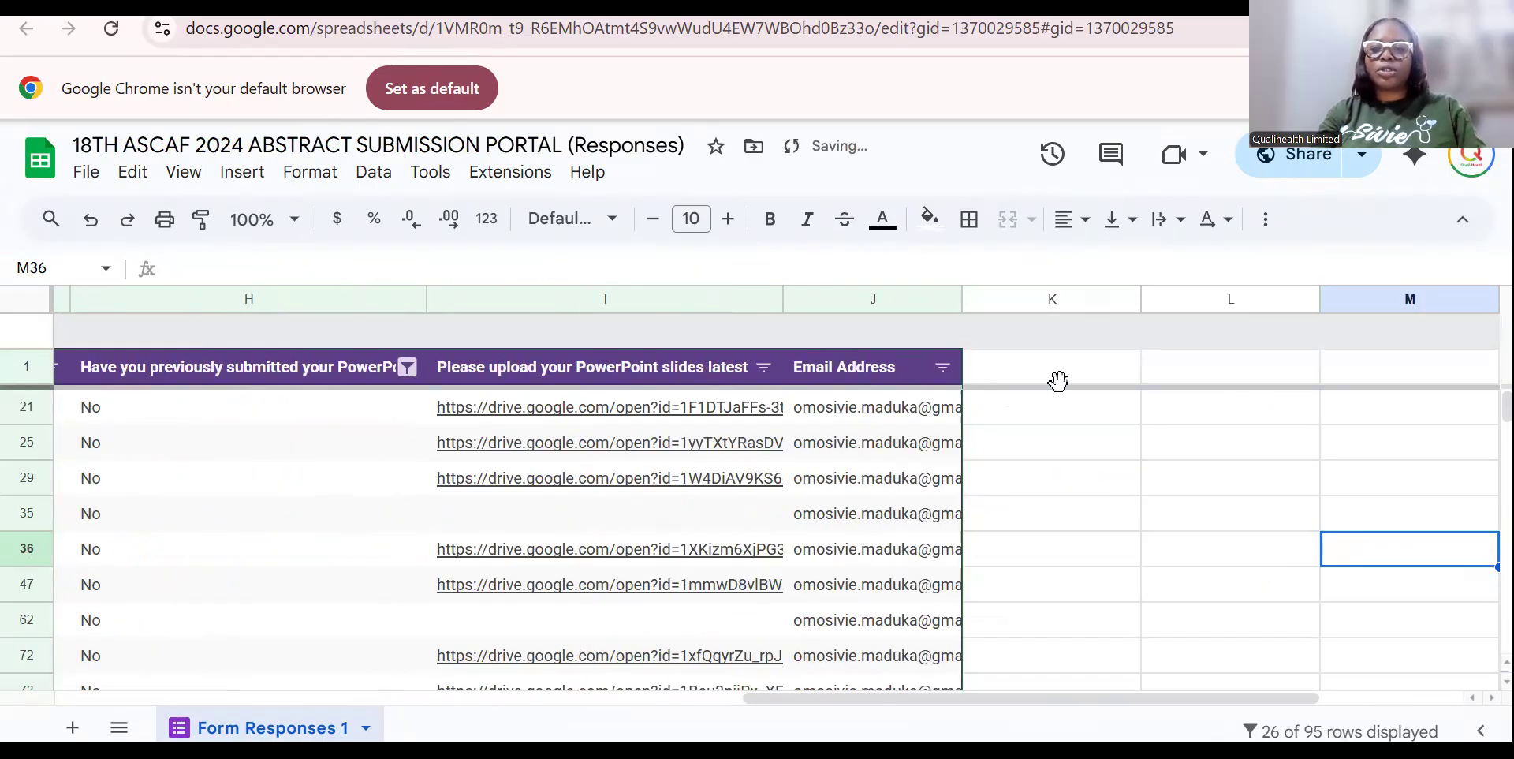
click(1054, 382)
text(Pre)
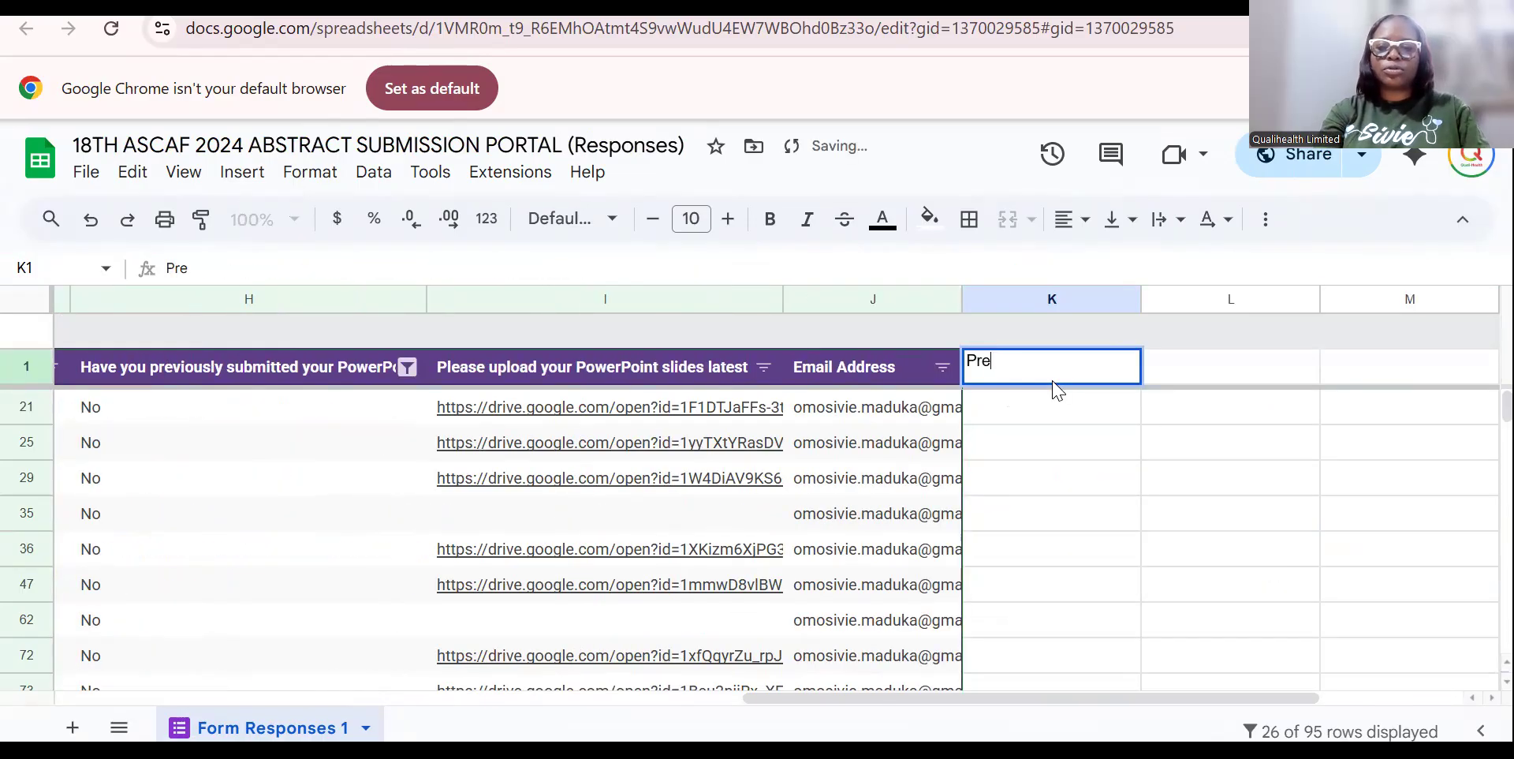
text(sentation Type)
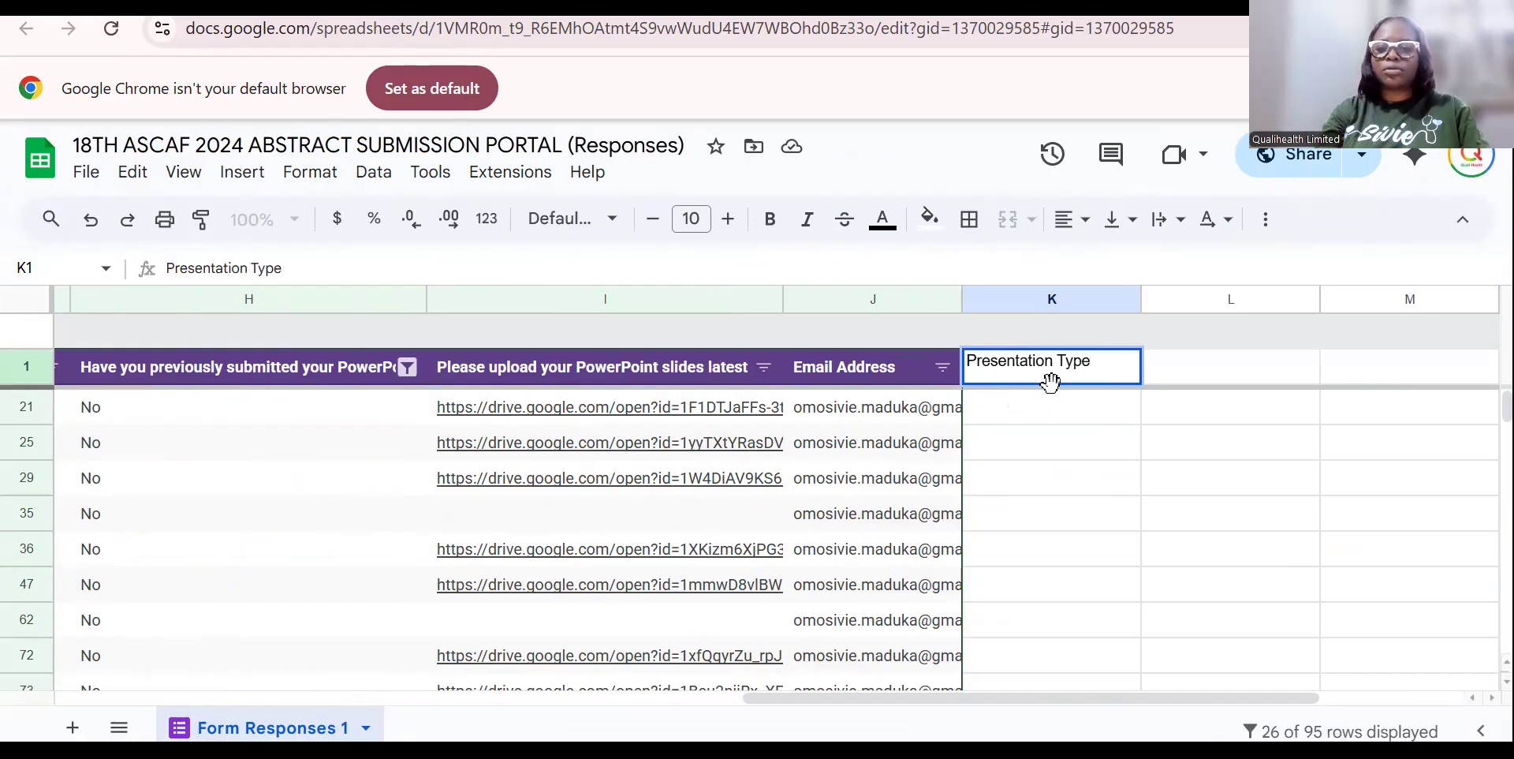
click(1049, 416)
Enter Oral in K21 and Poster in K25.
text(Oral)
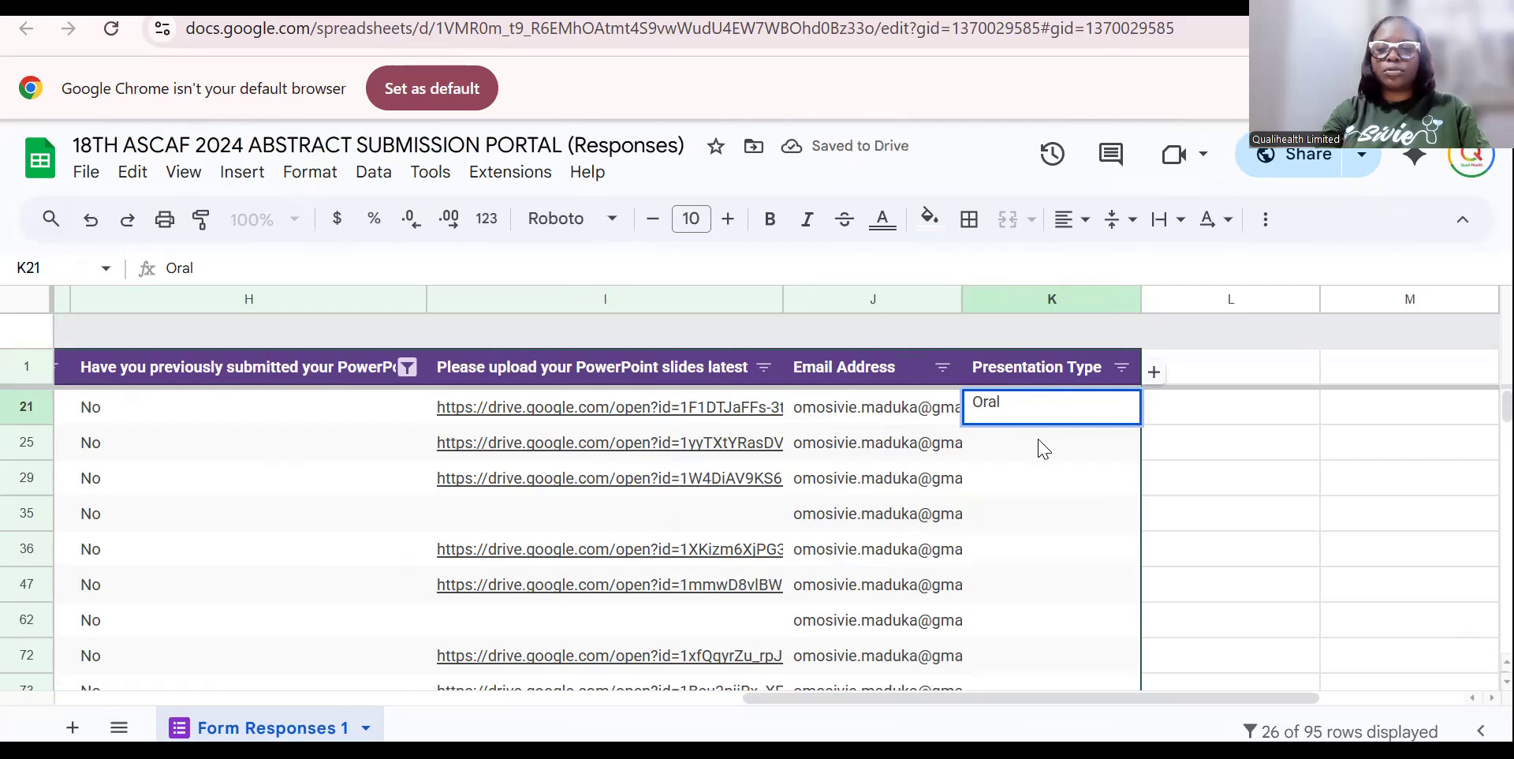
click(1040, 457)
text(Poster)
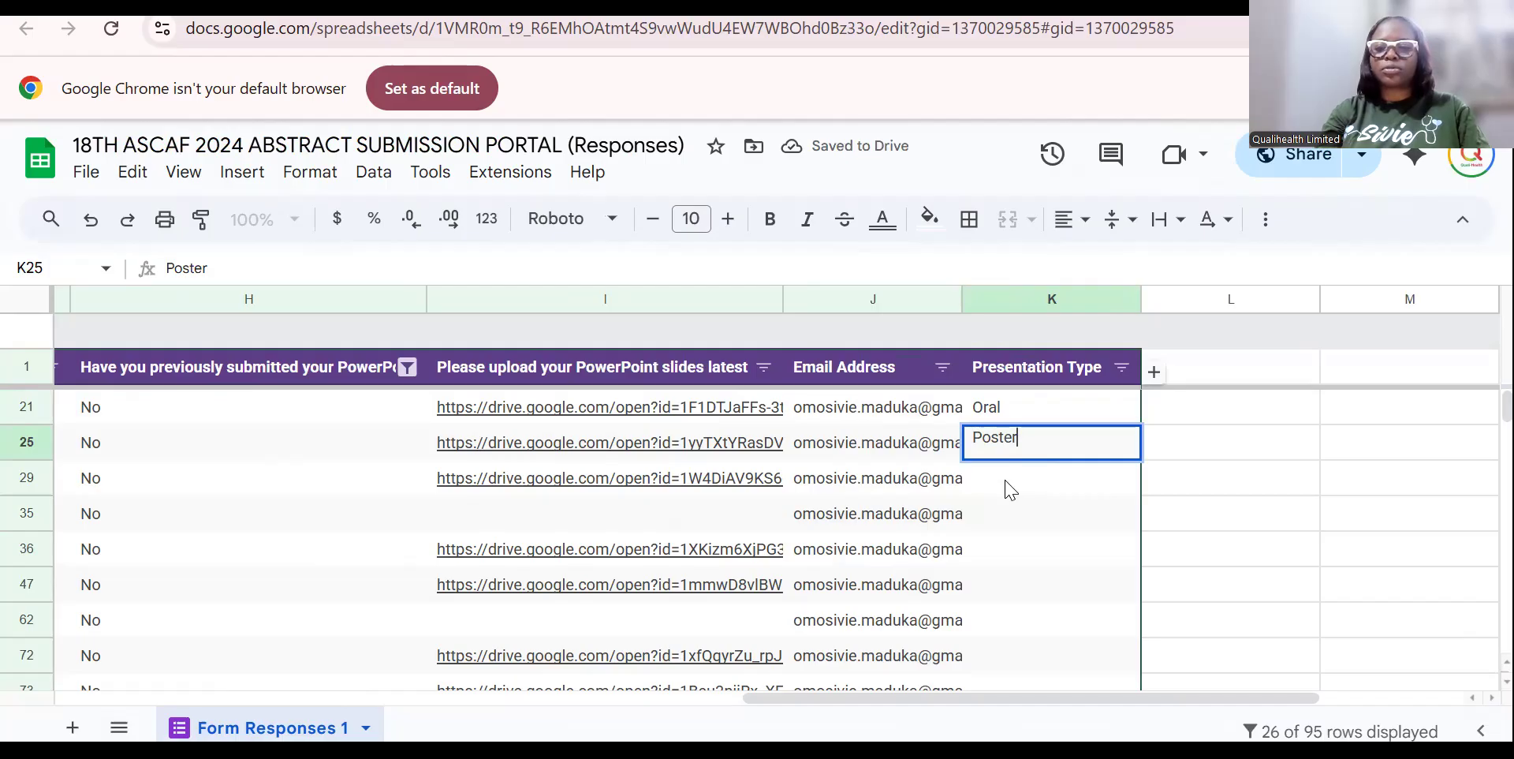
key(Return)
double_click(1066, 420)
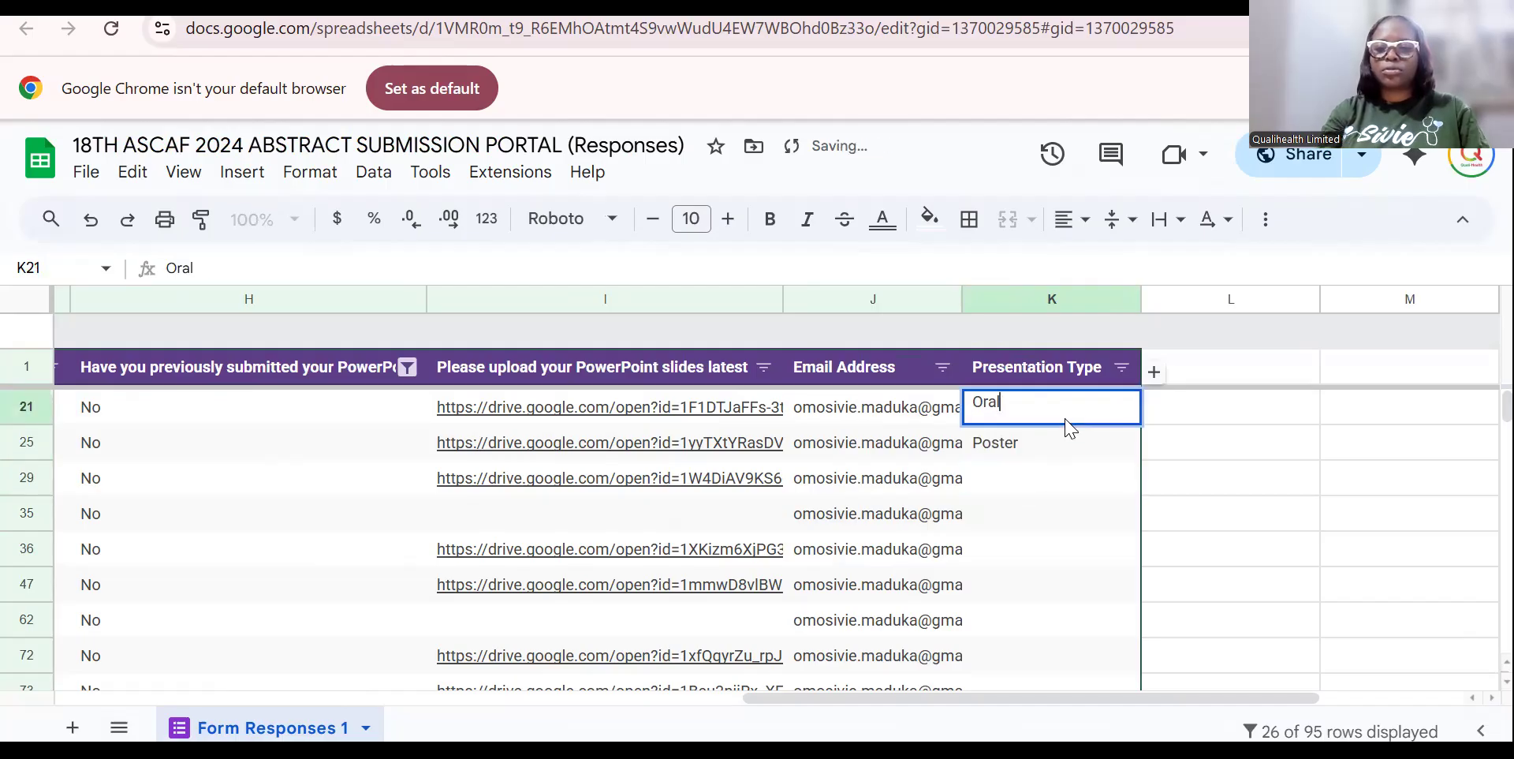
click(1092, 447)
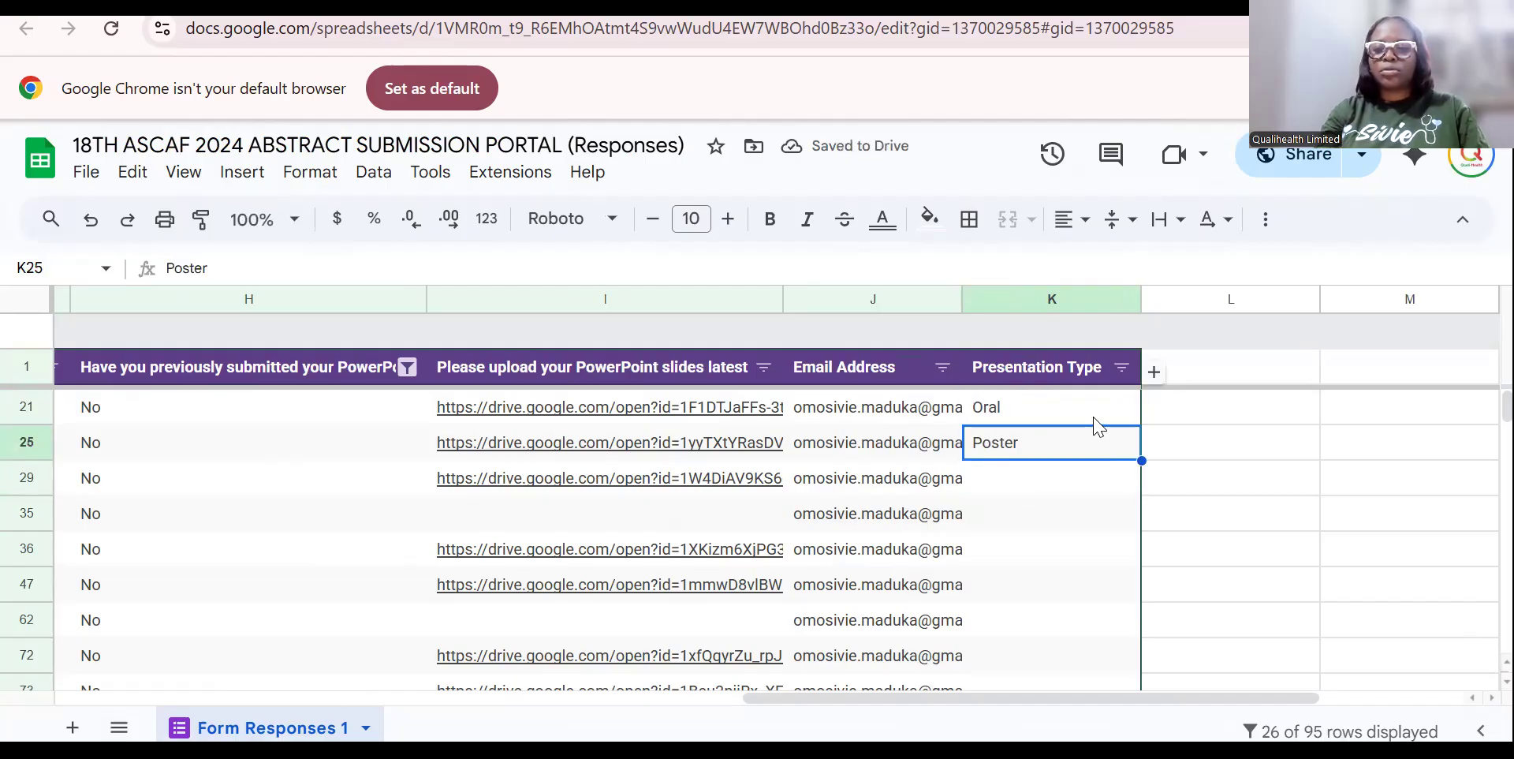
click(1128, 421)
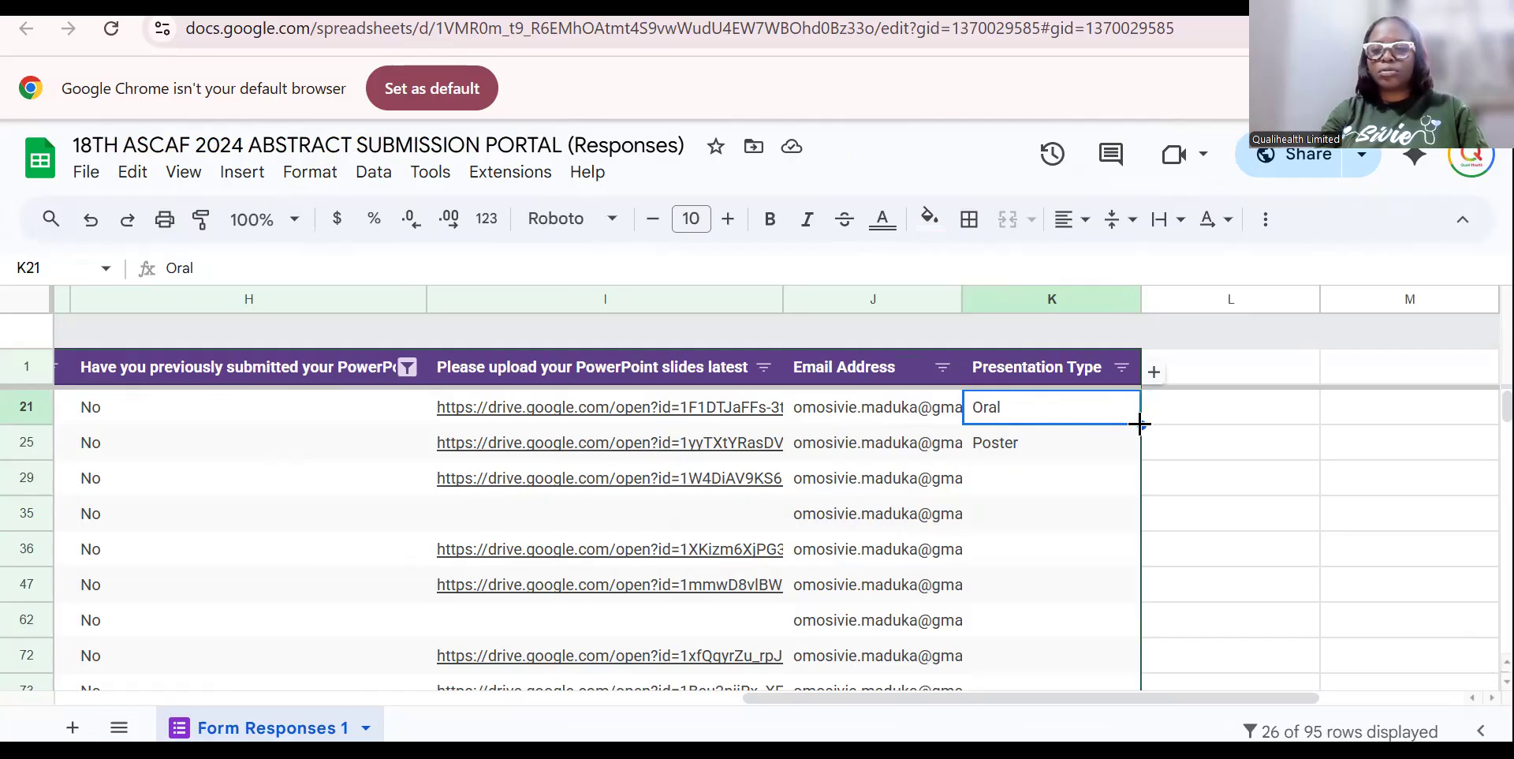
Copy the Oral/Poster pair and paste it down K29:K96, then return to the letter.
shift+click(1070, 431)
key(ctrl+c)
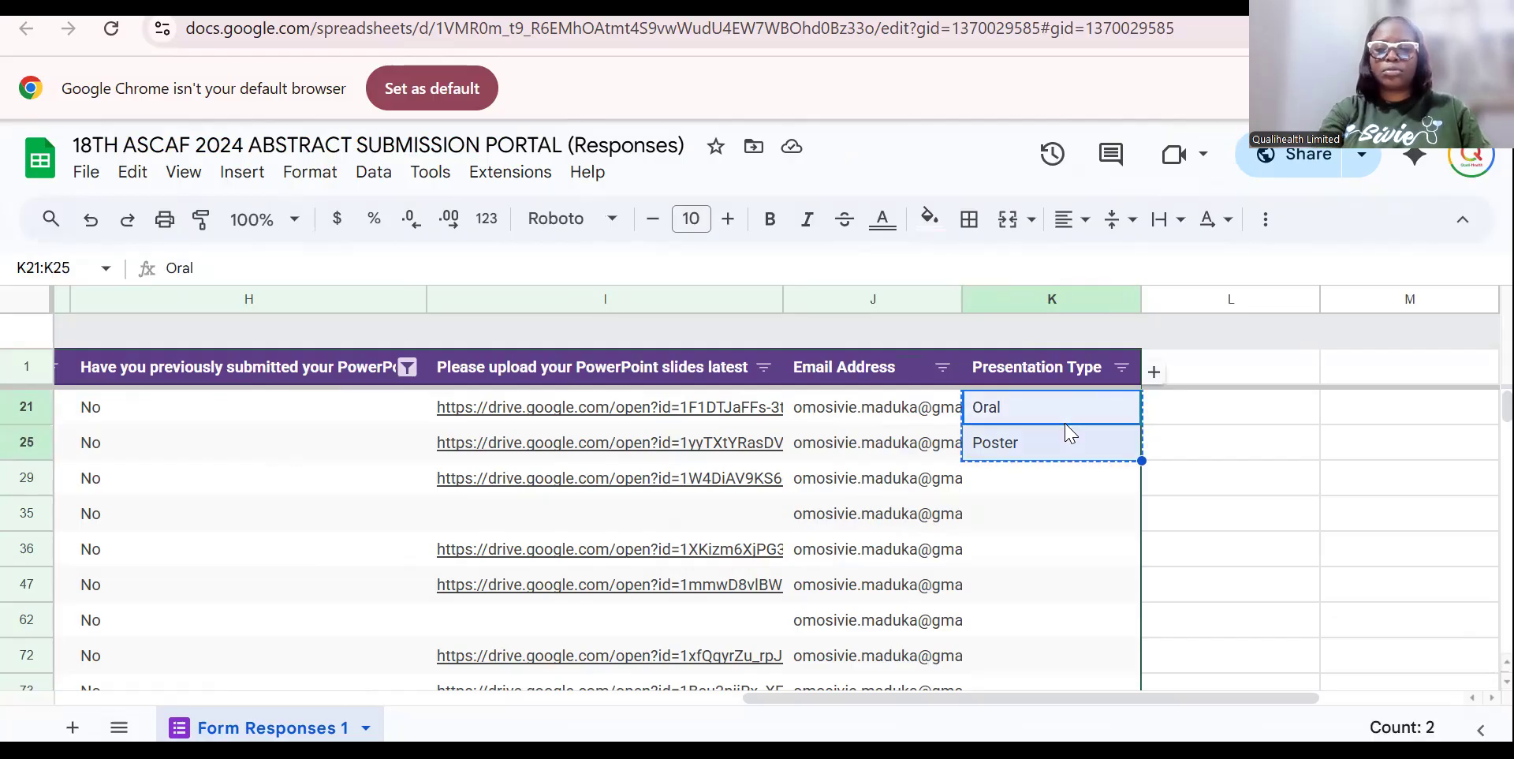
click(1048, 477)
key(shift+Down)
key(shift+Down)
key(shift+Down)
key(shift+Down)
key(shift+Down)
key(shift+Down)
key(shift+Down)
key(shift+Down)
key(shift+Down)
key(shift+Down)
key(shift+Down)
key(shift+Down)
key(shift+Down)
key(shift+Down)
key(shift+Down)
key(shift+Down)
key(shift+Down)
key(shift+Down)
key(shift+Down)
key(shift+Down)
key(shift+Down)
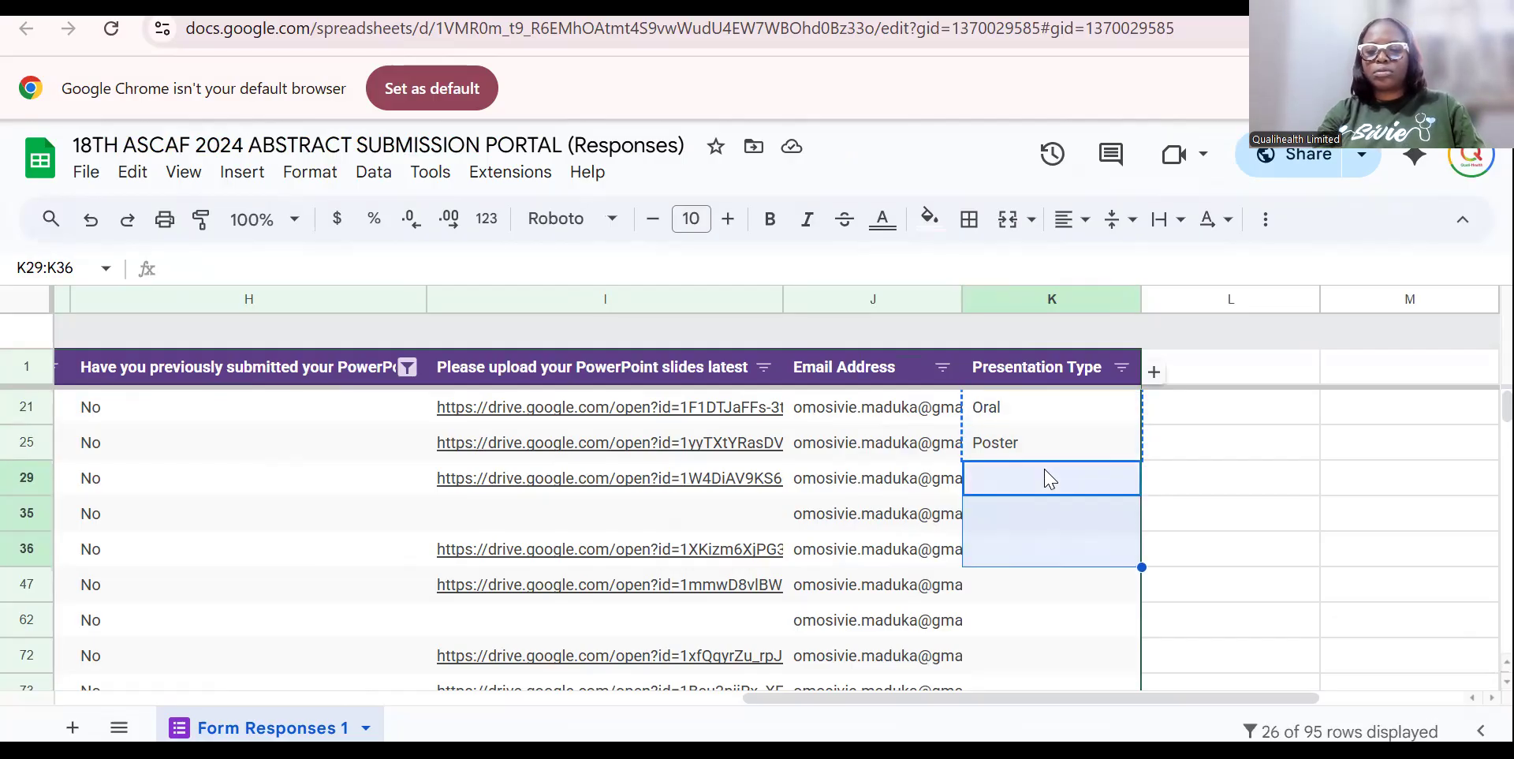
key(shift+Up)
key(shift+Up)
key(shift+Up)
key(shift+Up)
key(shift+Up)
key(shift+Up)
key(shift+Up)
key(shift+Up)
key(shift+Up)
key(shift+Up)
key(shift+Up)
key(shift+Up)
key(shift+Up)
key(shift+Up)
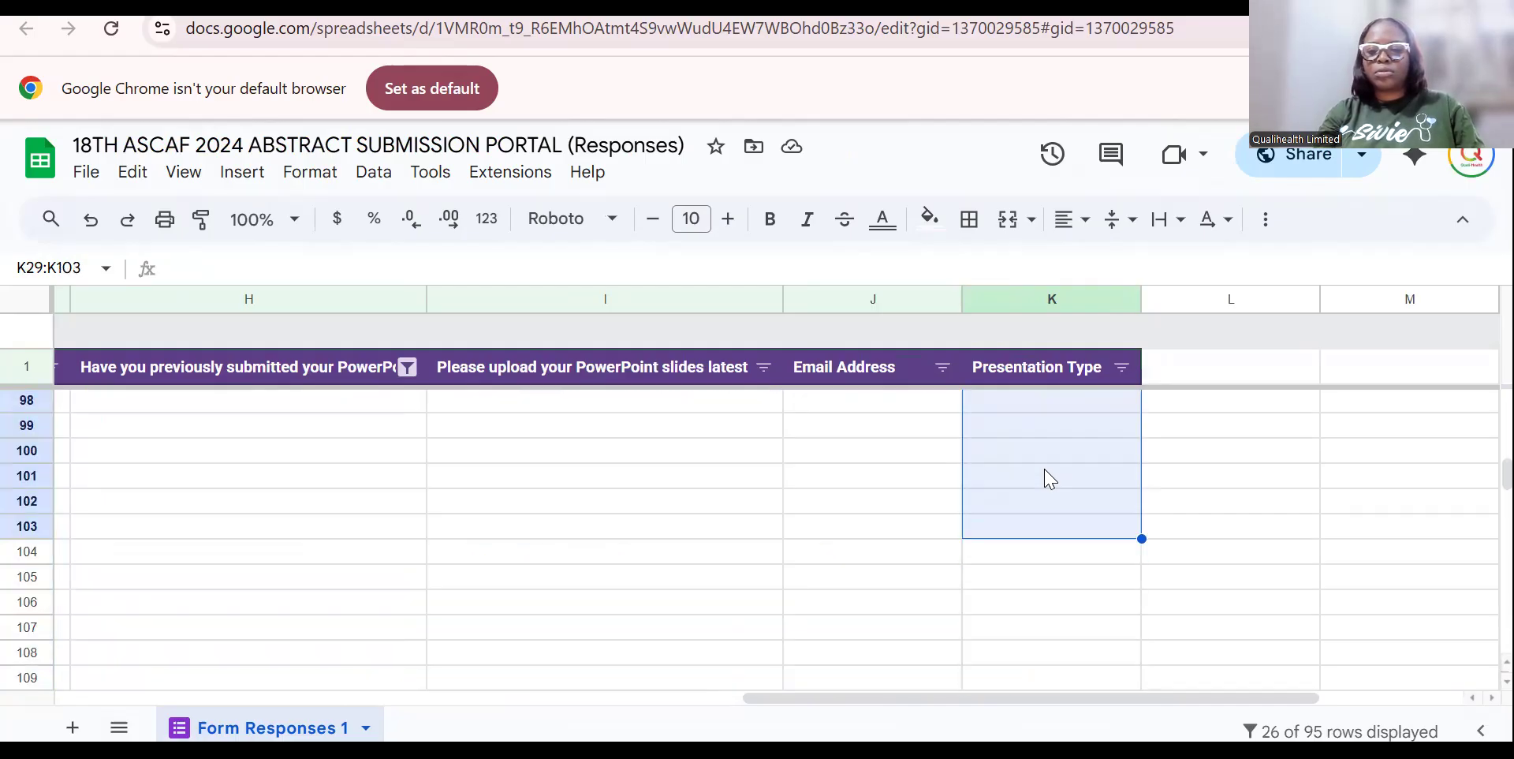
key(shift+Down)
key(shift+Down)
key(ctrl+v)
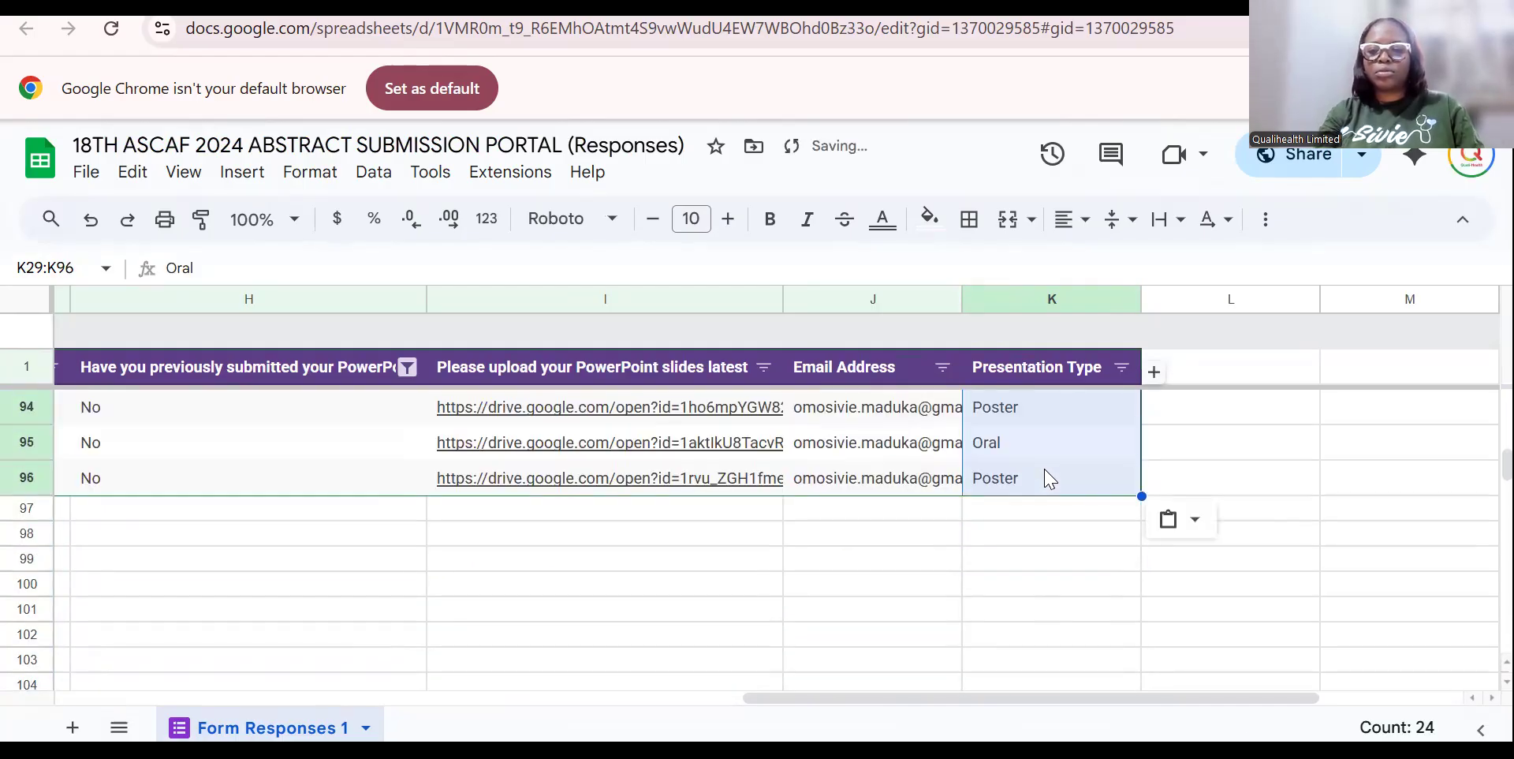
click(1157, 487)
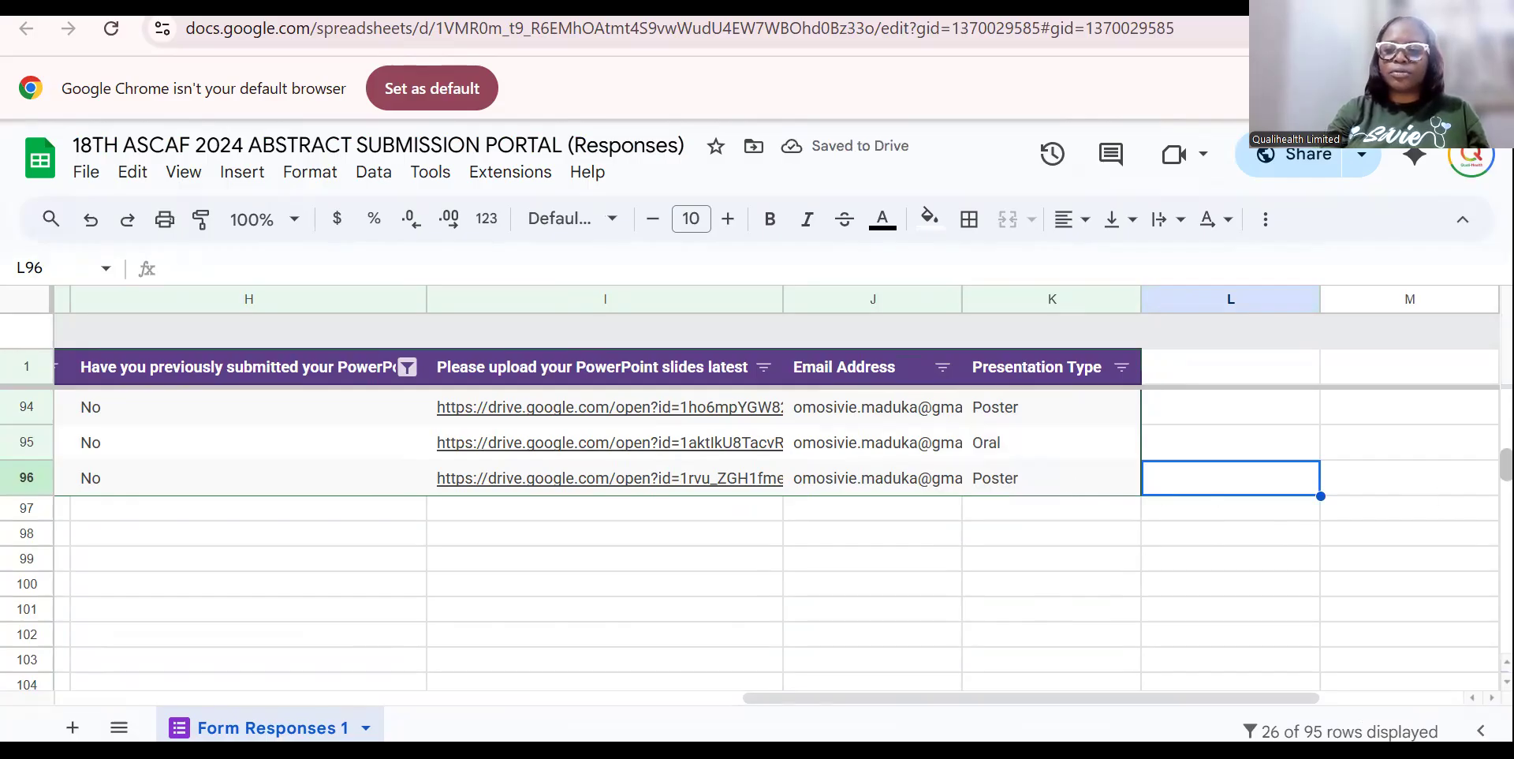
drag(1506, 466, 1507, 406)
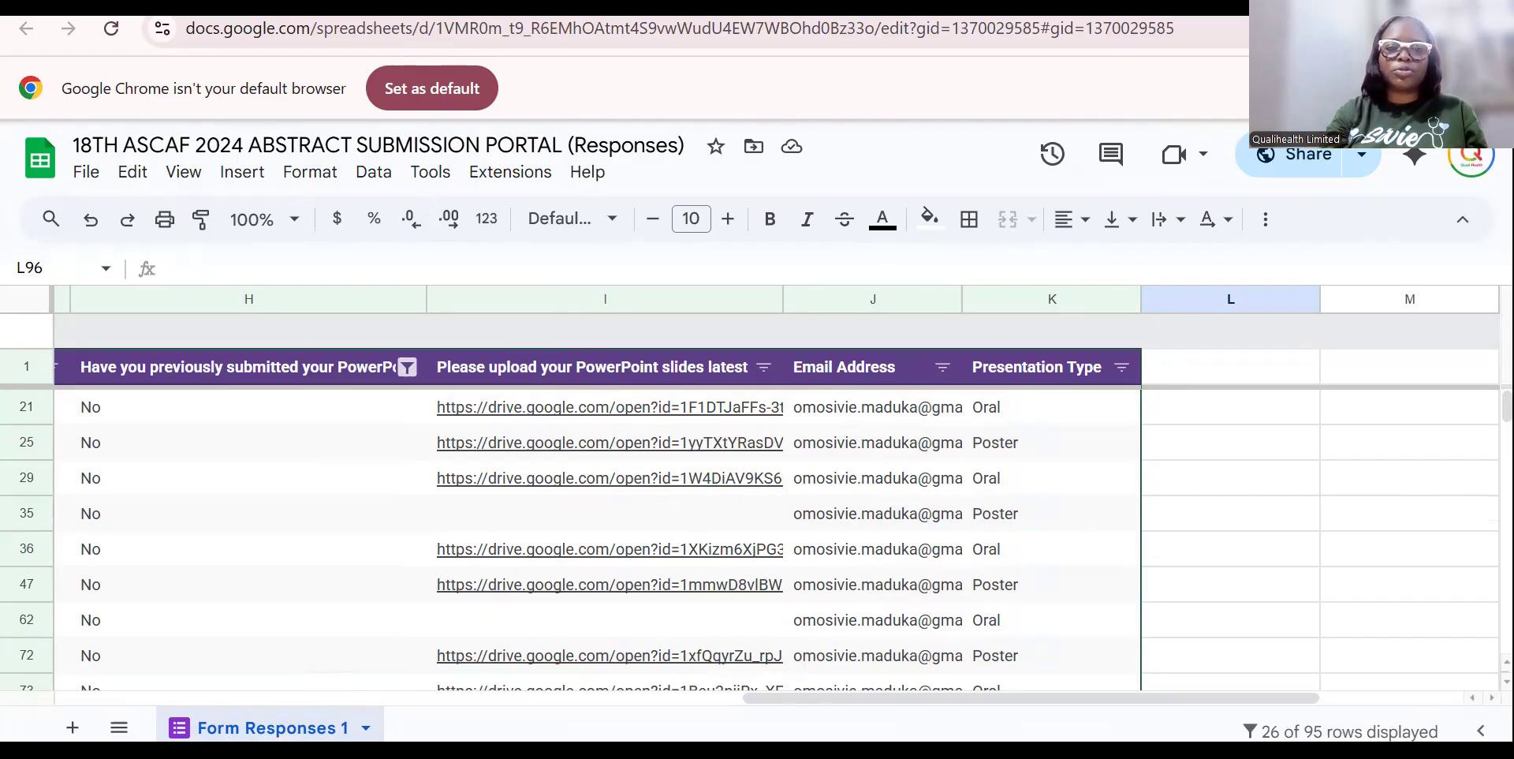
key(ctrl+shift+Tab)
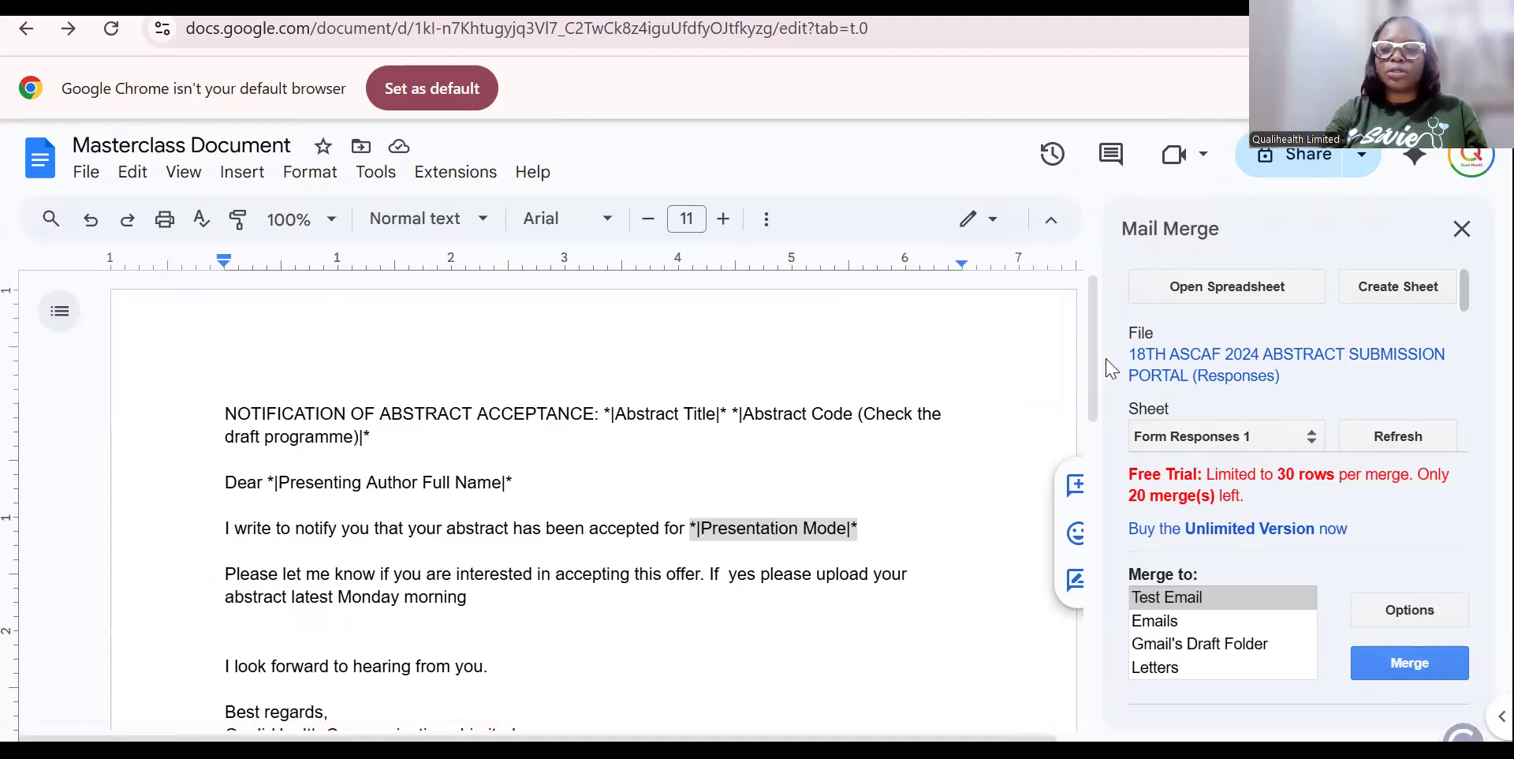
Create the sample Merging Template sheet as merge source and always allow docs.google.com pop-ups.
click(1419, 303)
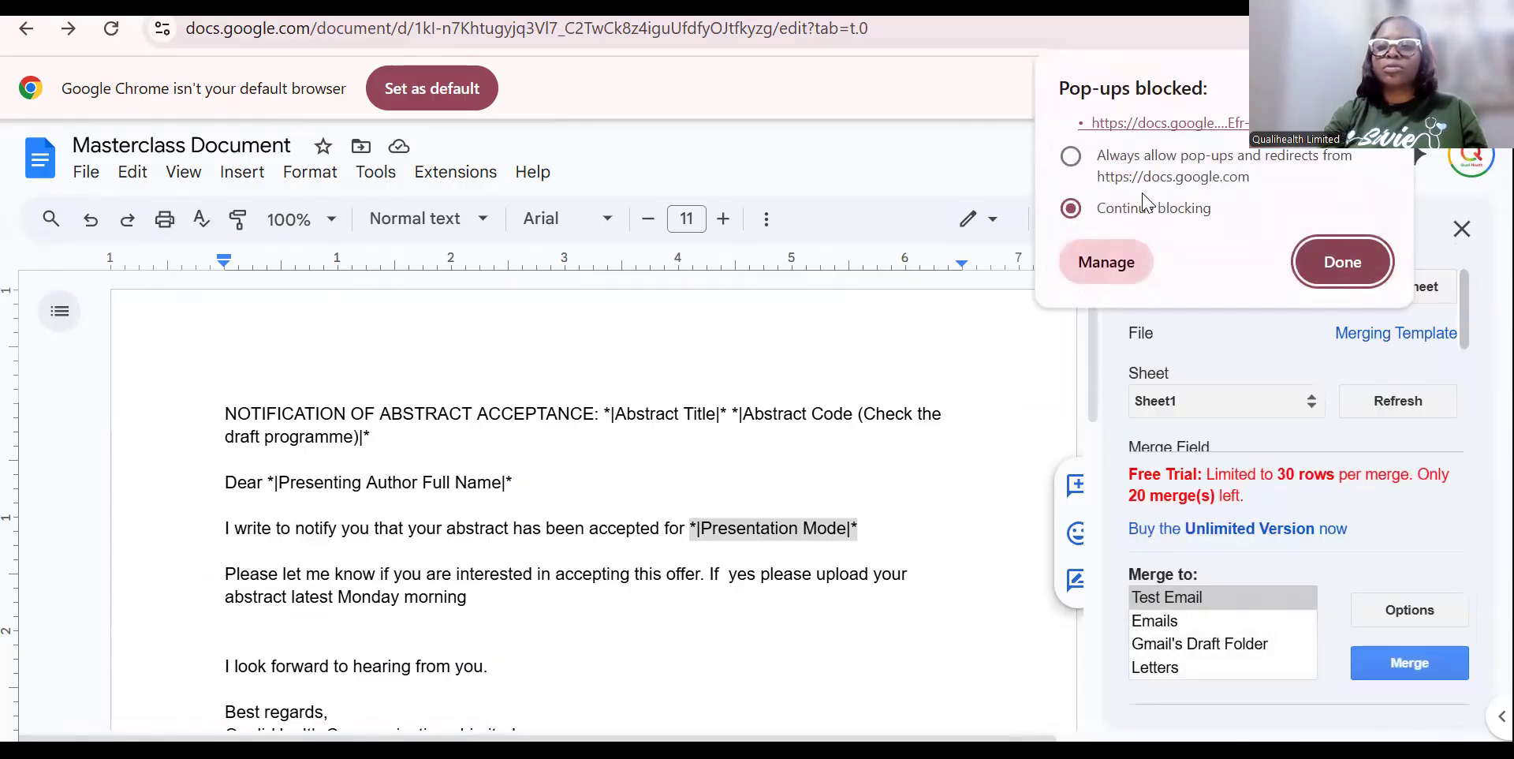
click(1072, 156)
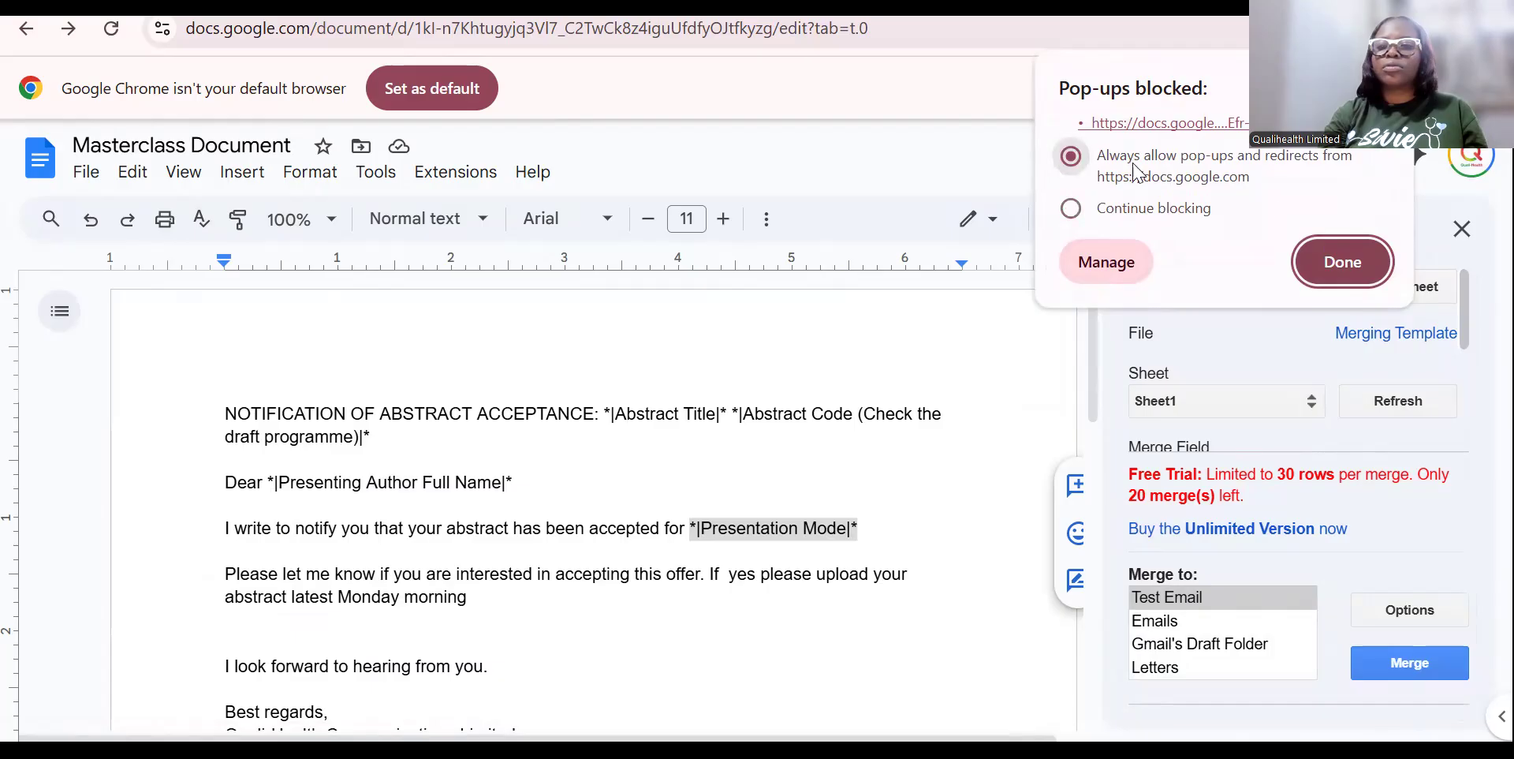
click(1341, 268)
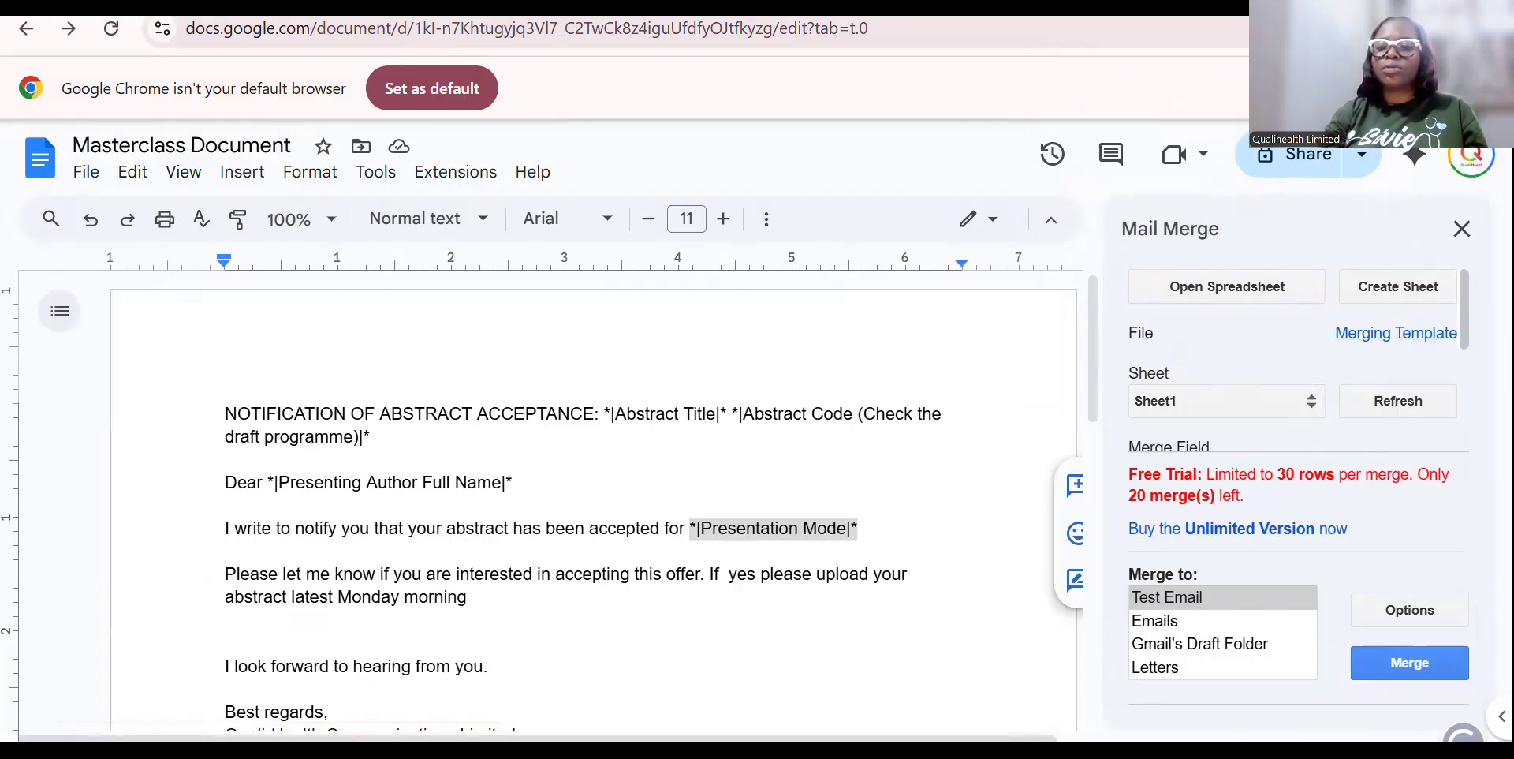
click(1396, 333)
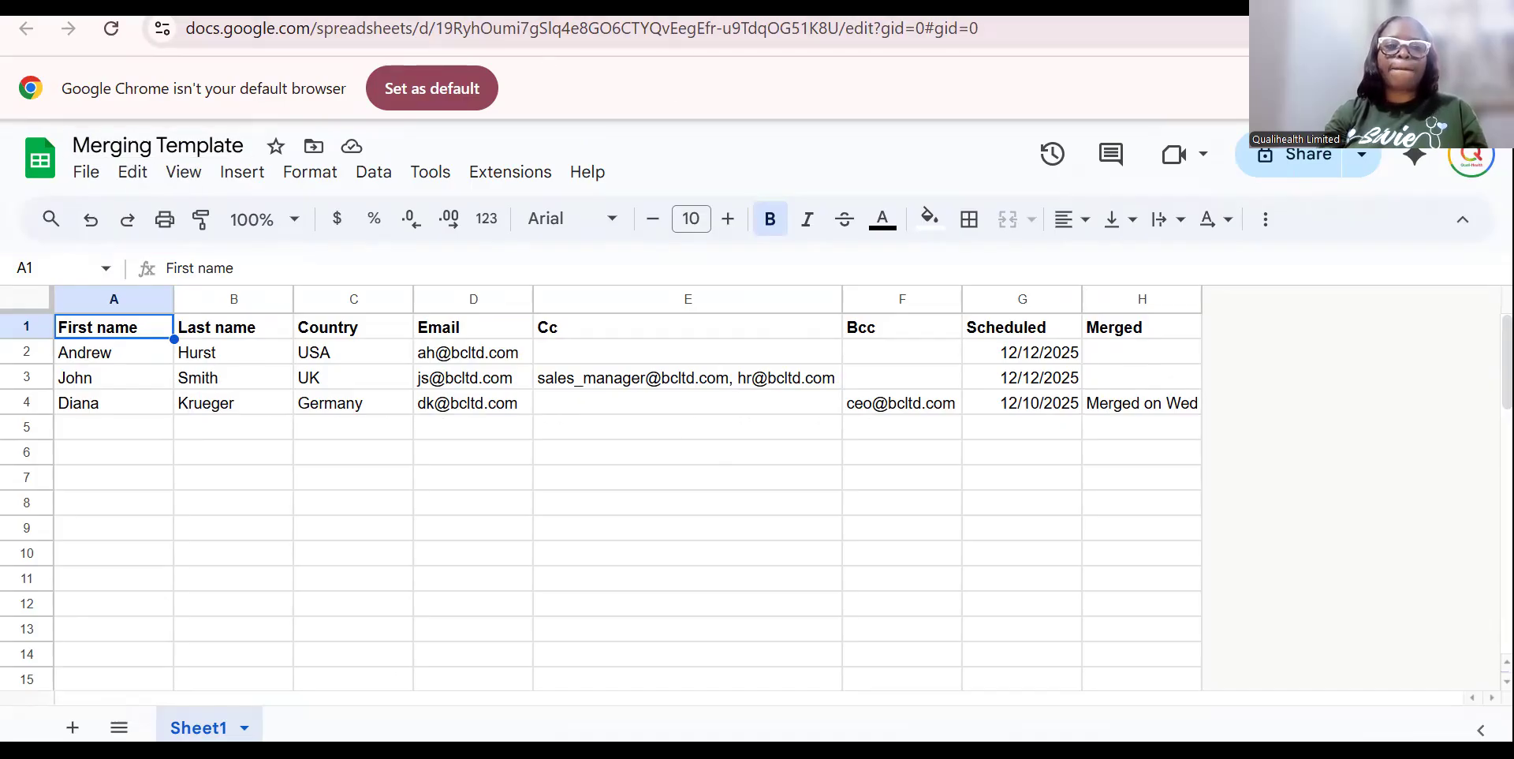
key(ctrl+shift+Tab)
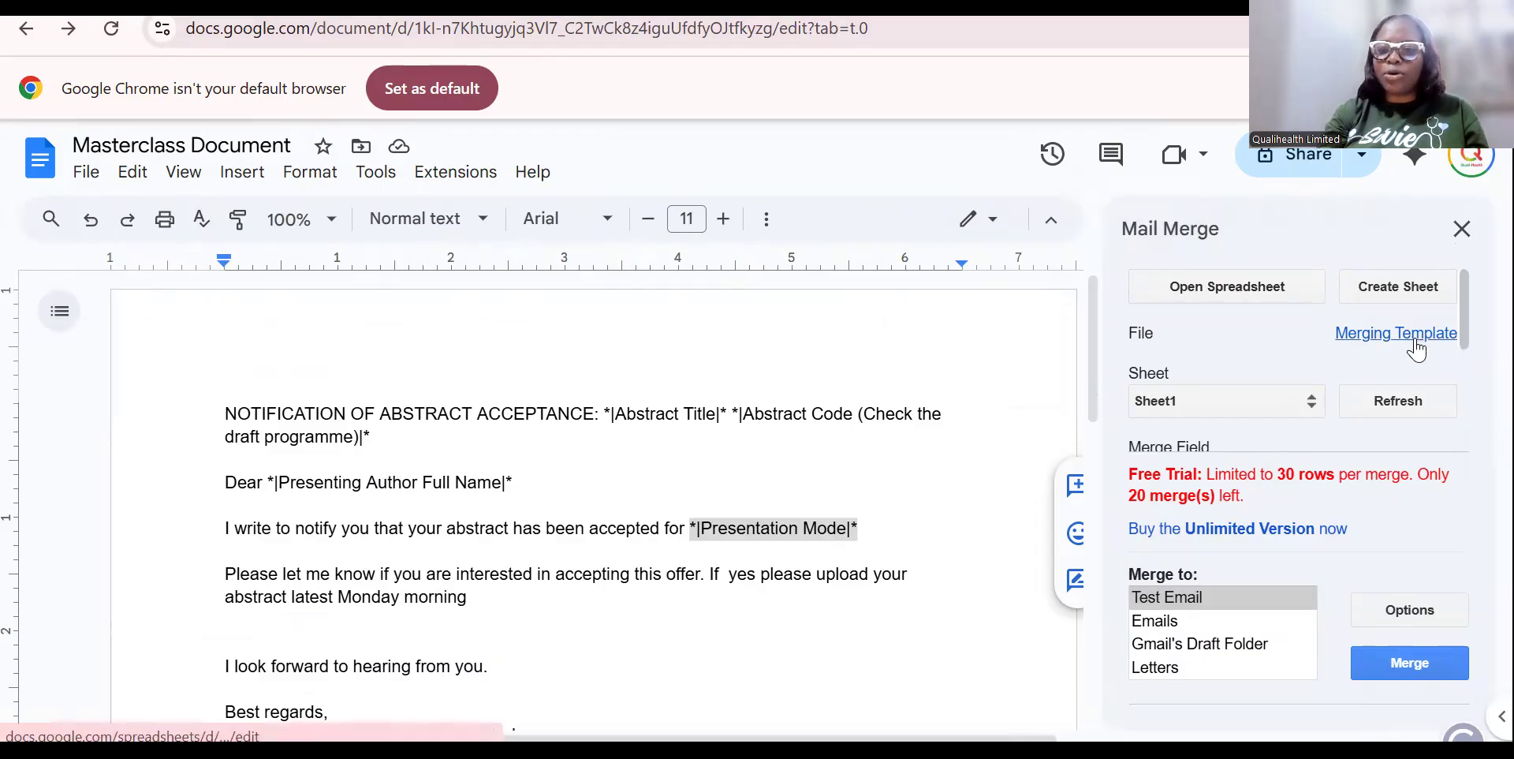
Load the 18TH ASCAF 2024 ABSTRACT SUBMISSION PORTAL (Responses) spreadsheet as the merge data source.
click(1262, 298)
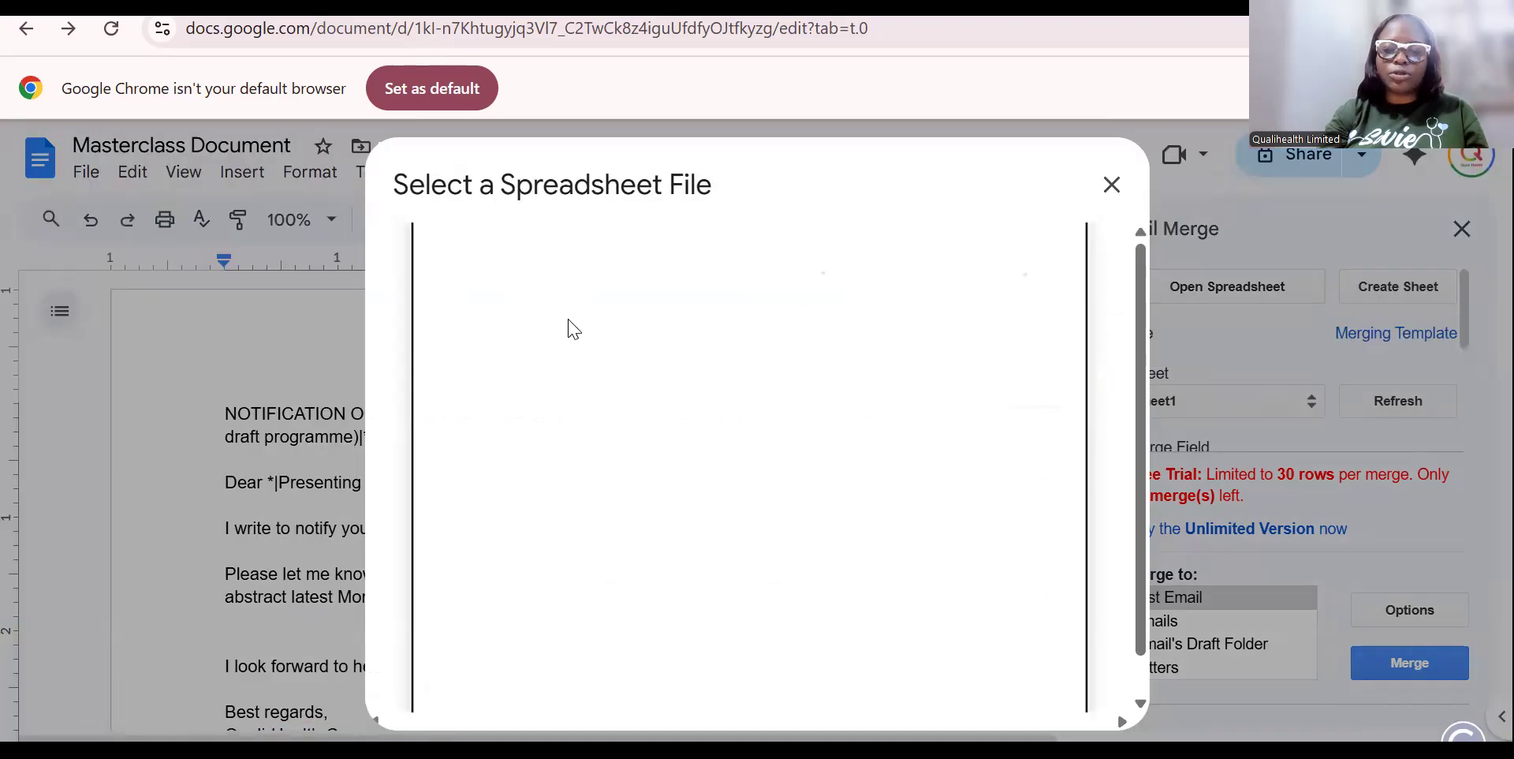
click(536, 400)
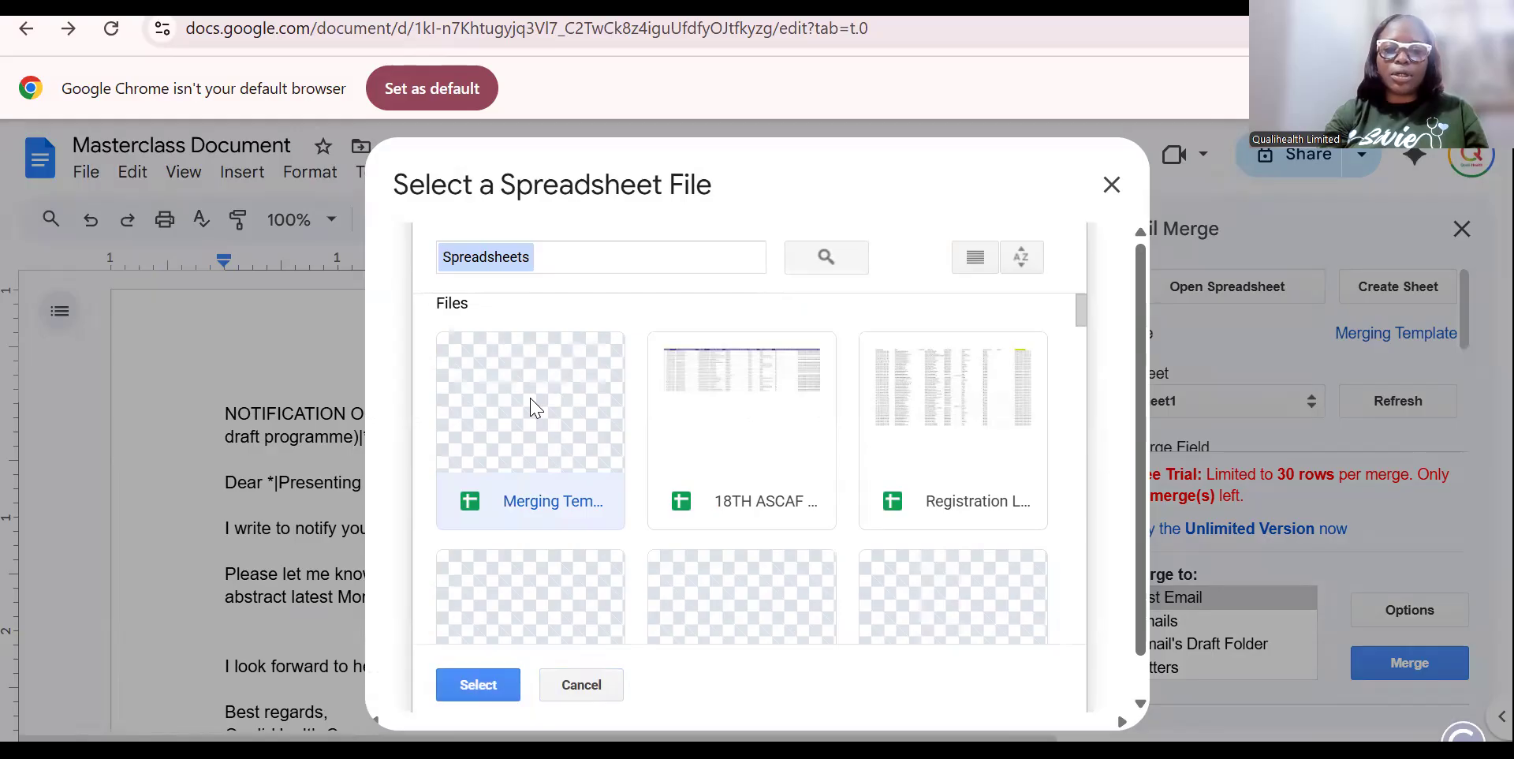
click(725, 430)
double_click(730, 432)
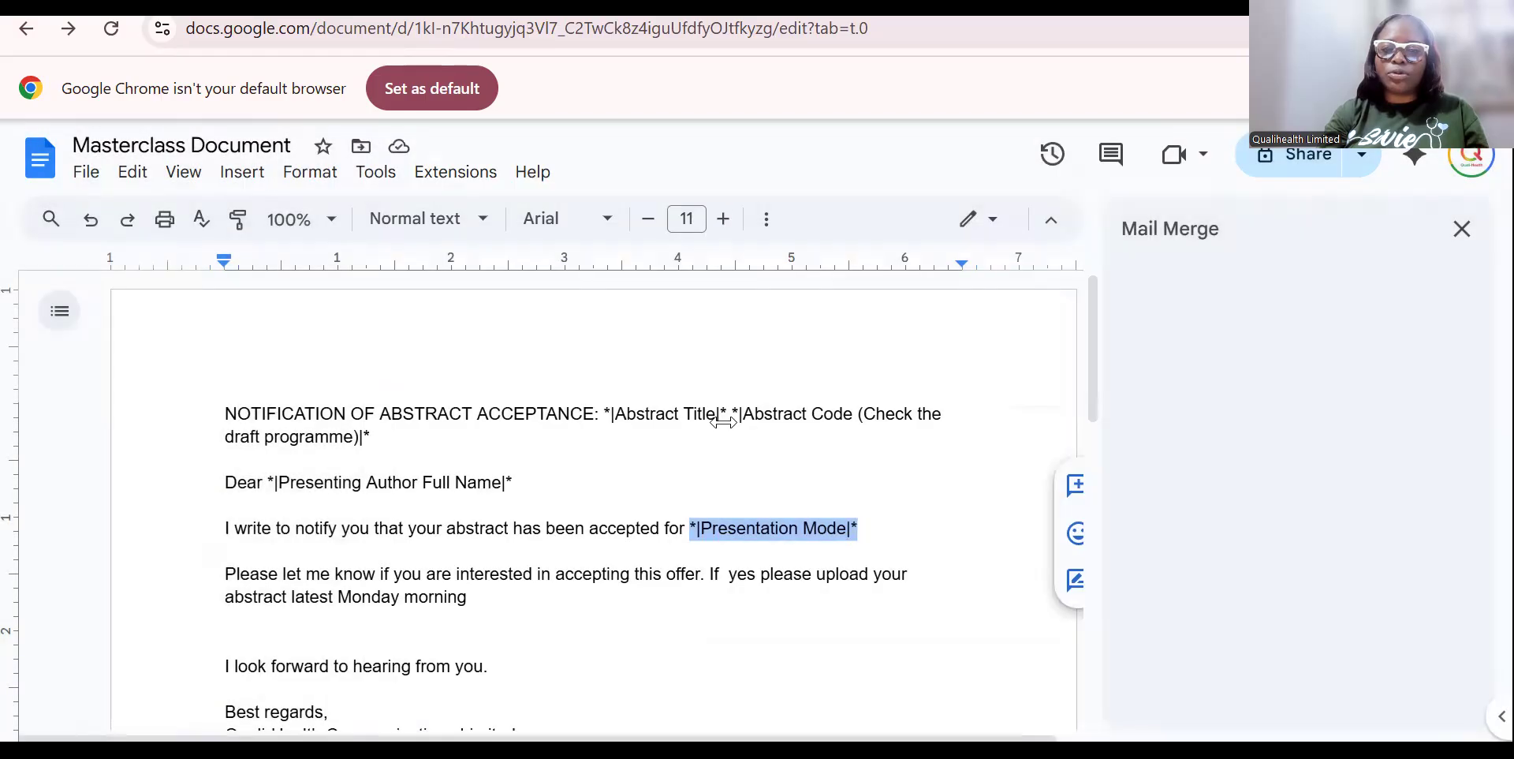
Bring up File > Open and switch to the Upload tab.
click(87, 172)
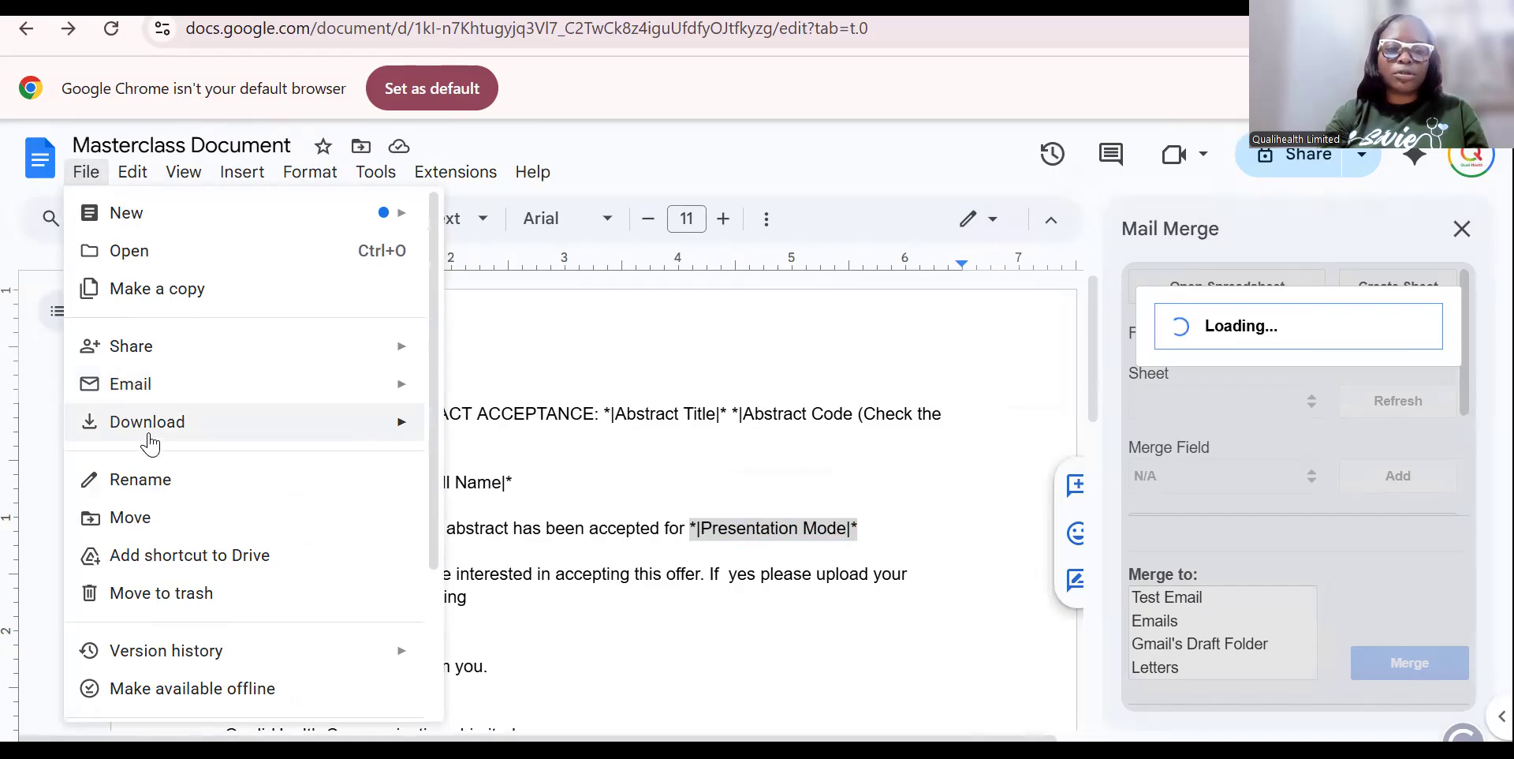
mouse_move(150, 442)
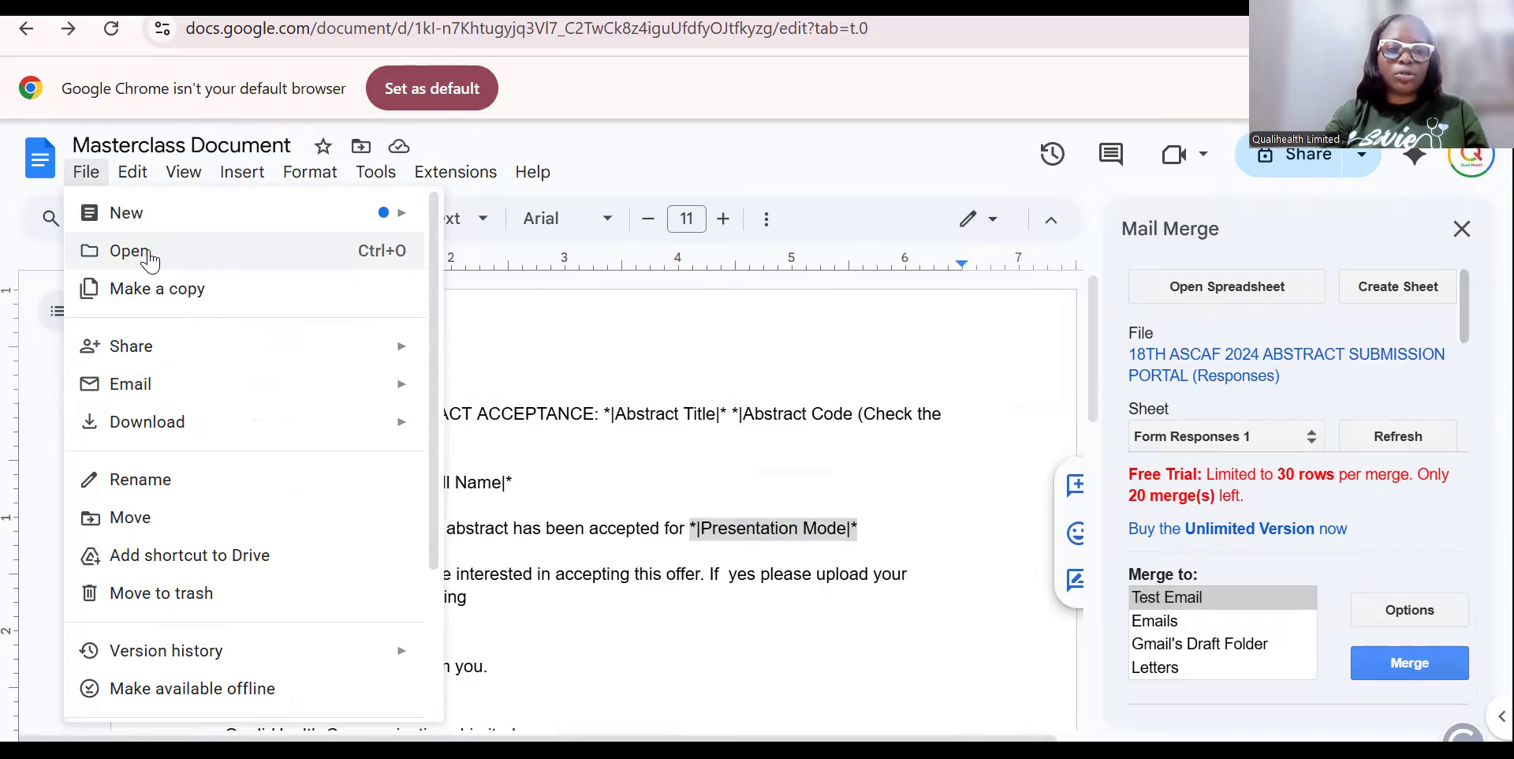
click(148, 250)
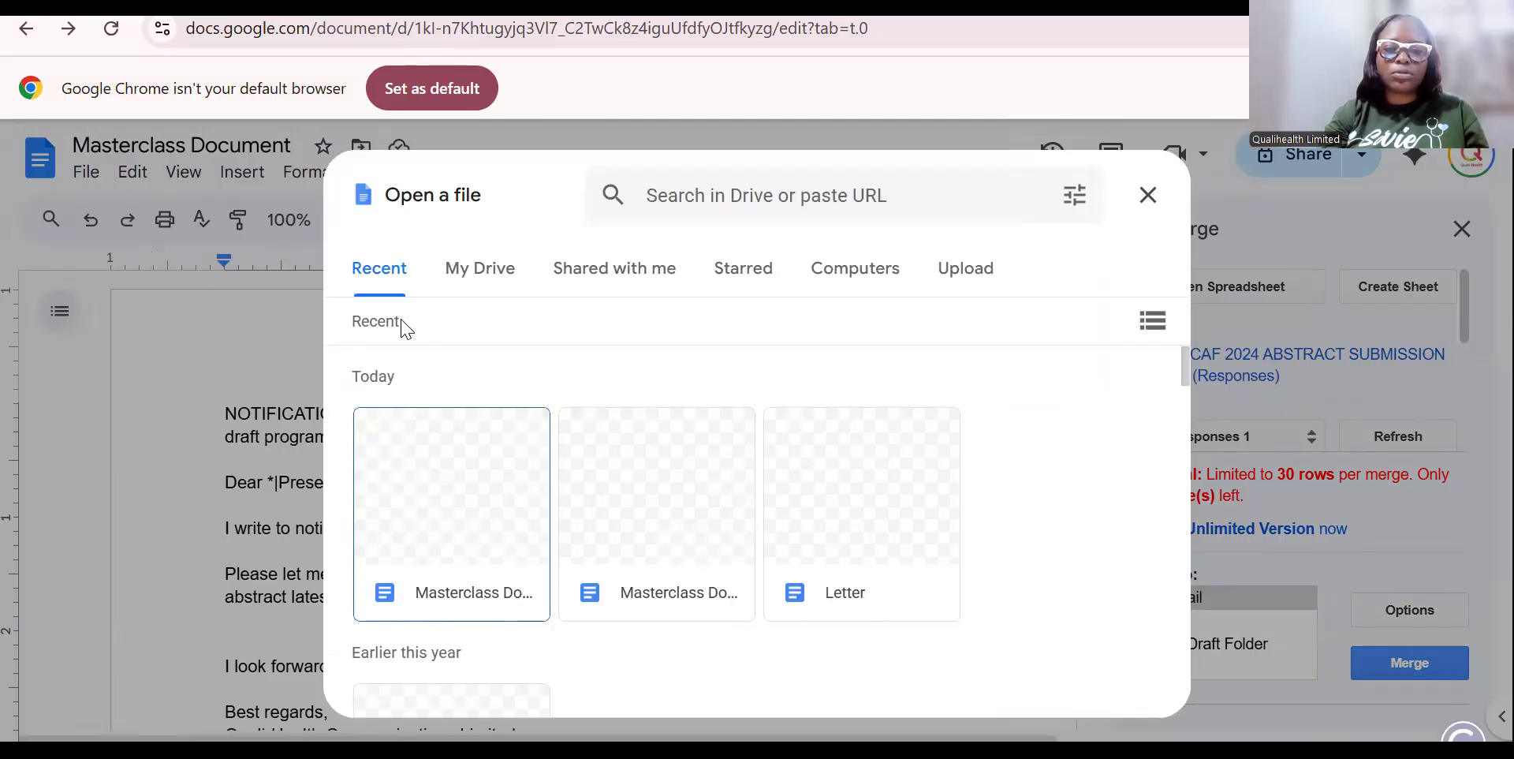
click(854, 296)
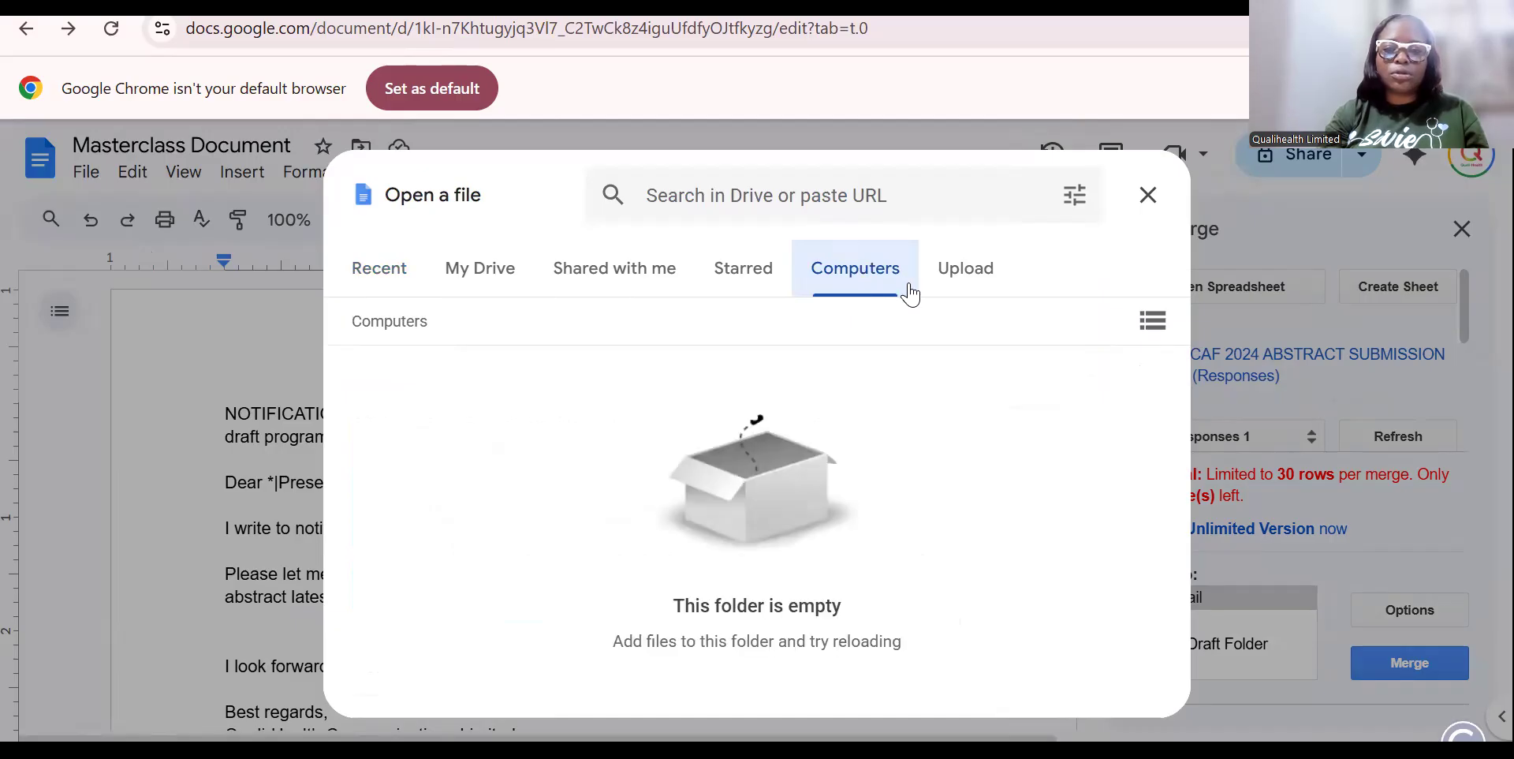
click(964, 276)
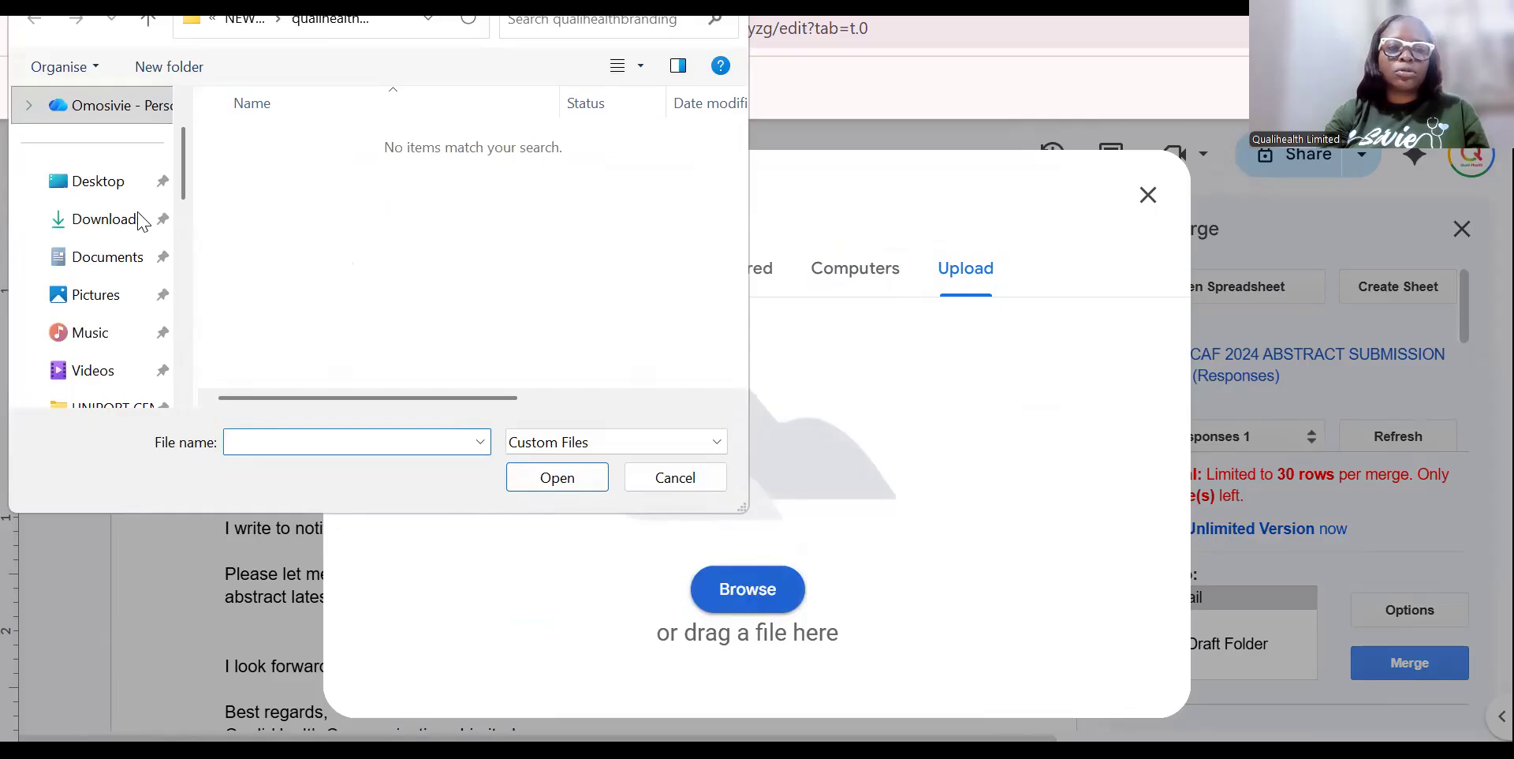
Browse the Downloads and Documents folders in the file picker, then cancel without choosing a file.
click(111, 221)
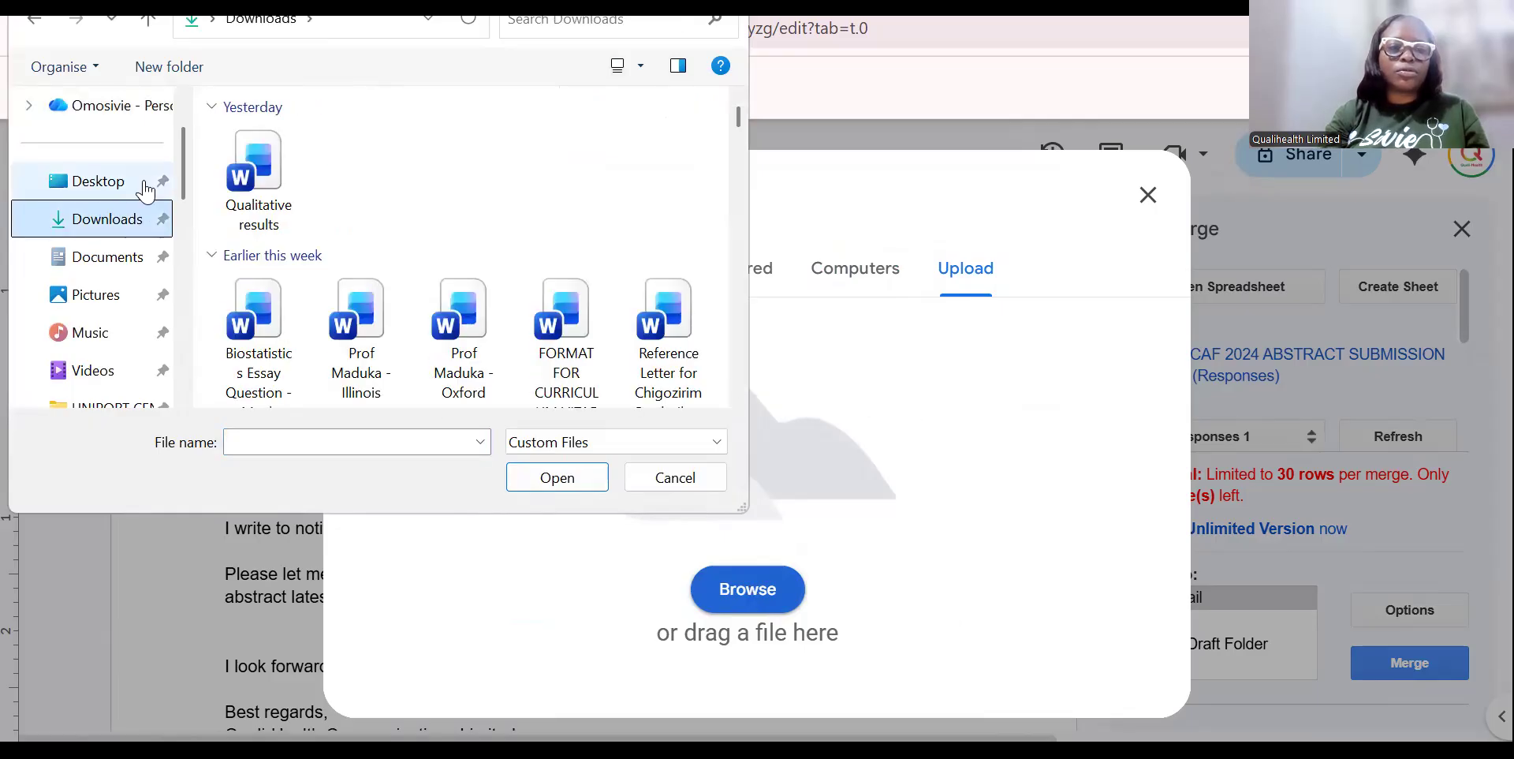
scroll(188, 202, down, 1)
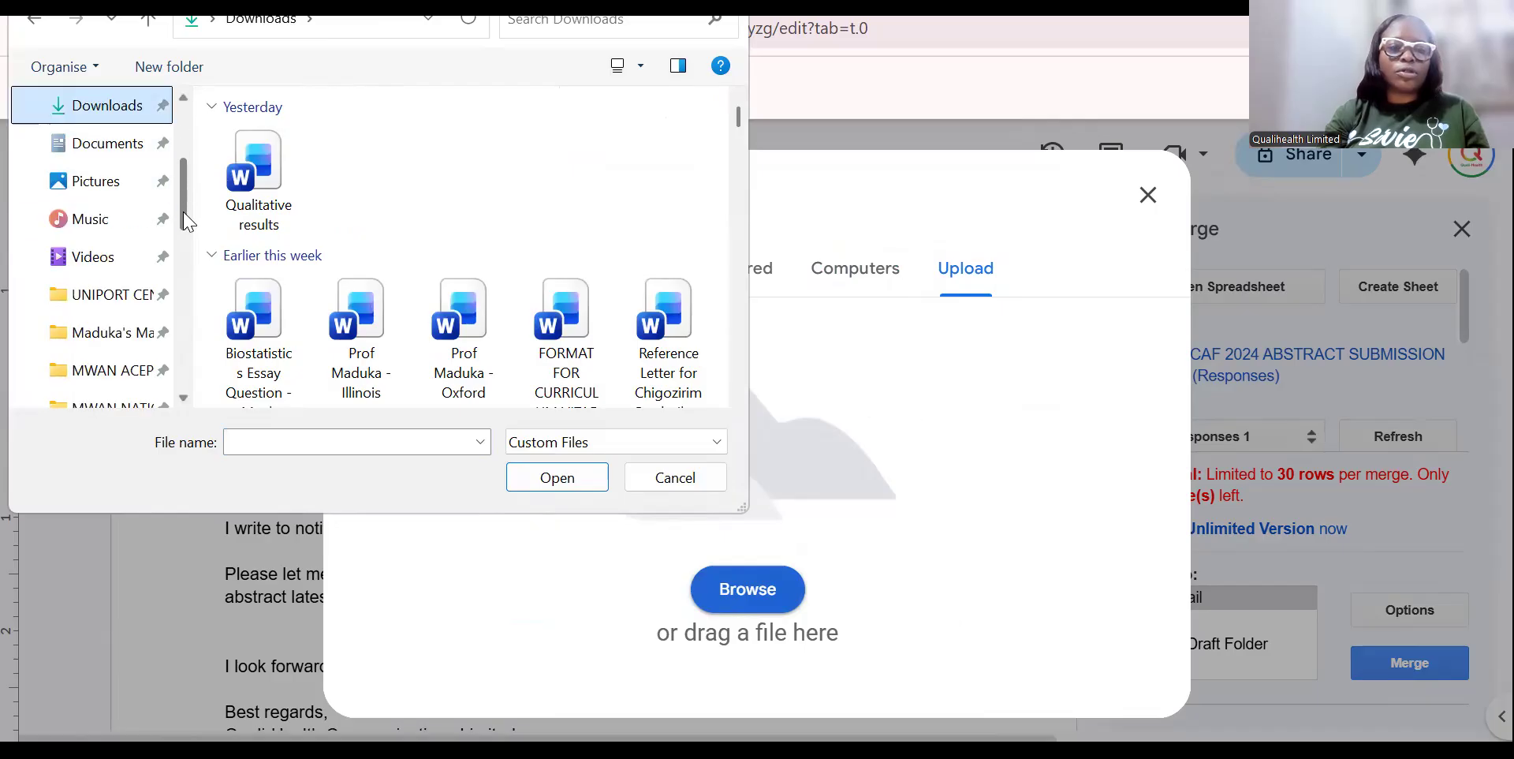
drag(744, 130, 743, 144)
scroll(742, 145, down, 5)
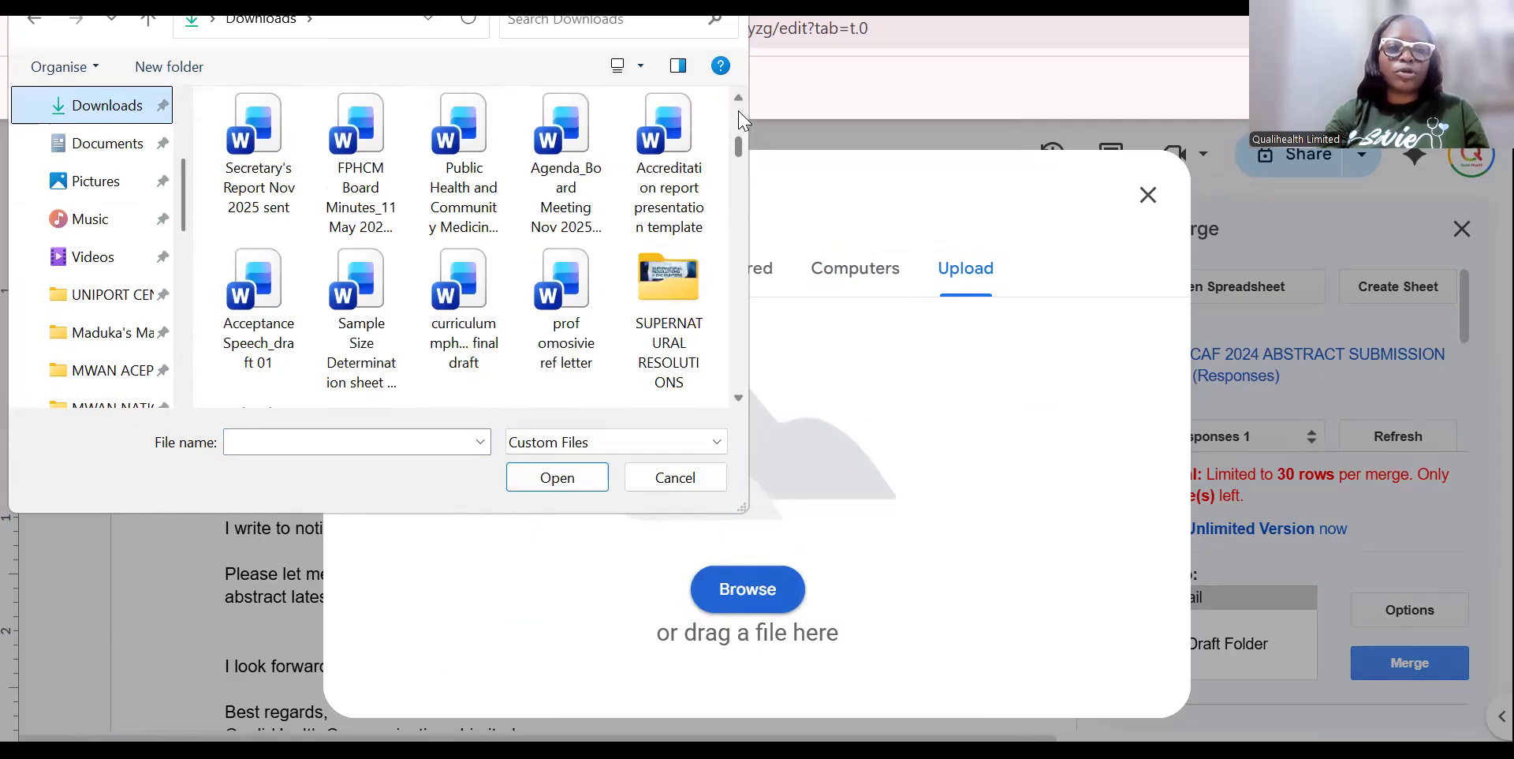
scroll(741, 120, up, 2)
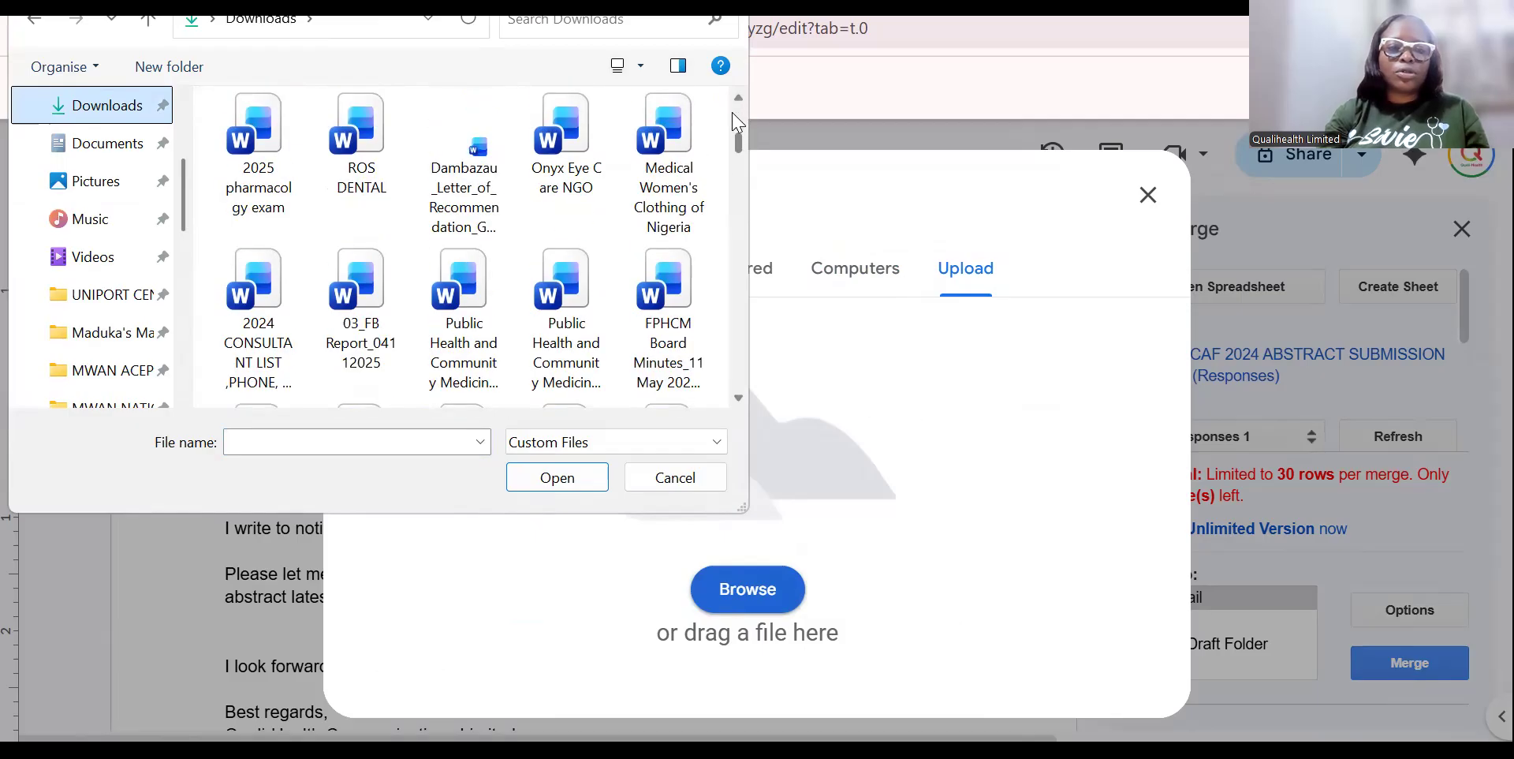
scroll(738, 239, down, 5)
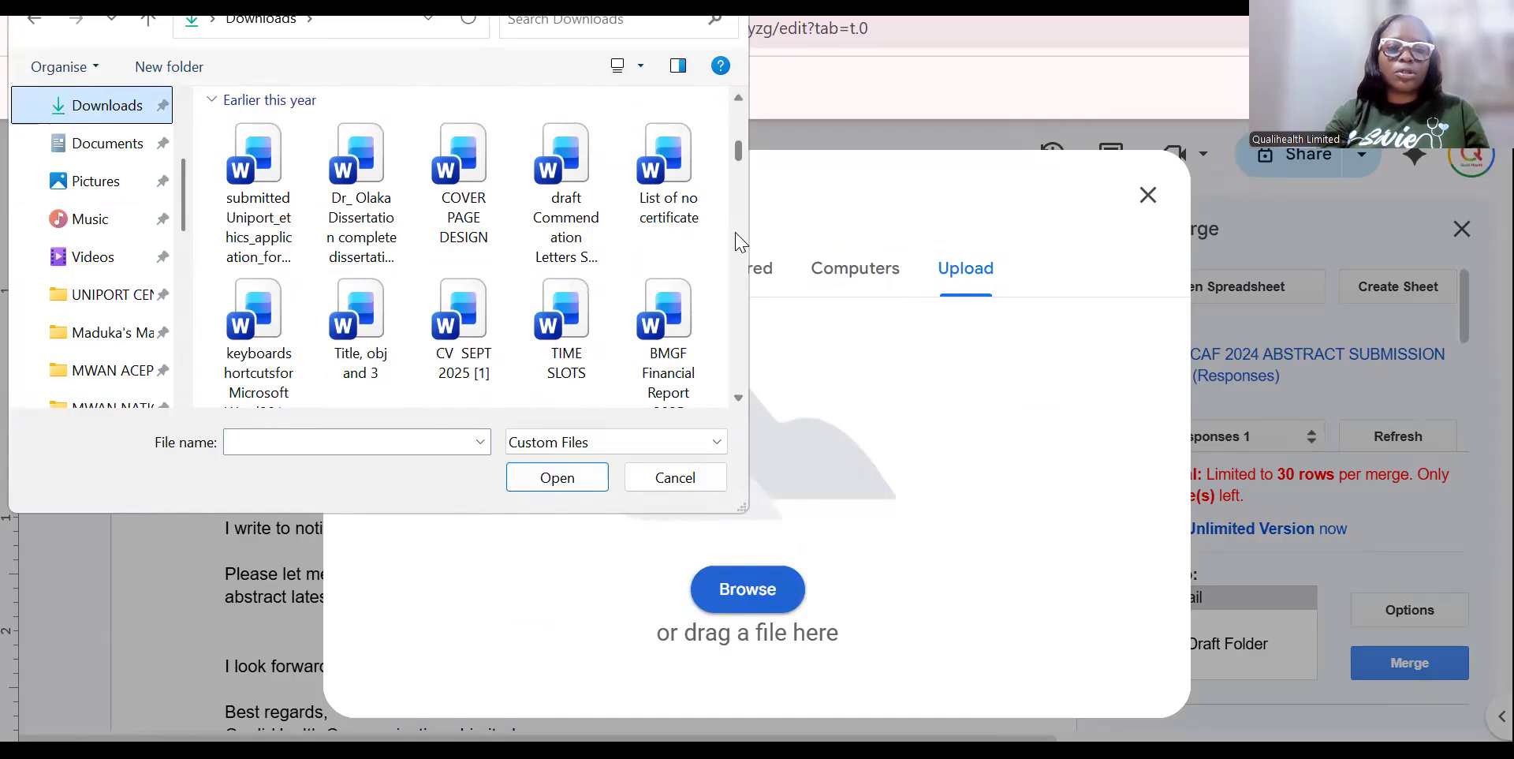
scroll(740, 261, down, 6)
drag(739, 152, 733, 474)
scroll(730, 365, up, 15)
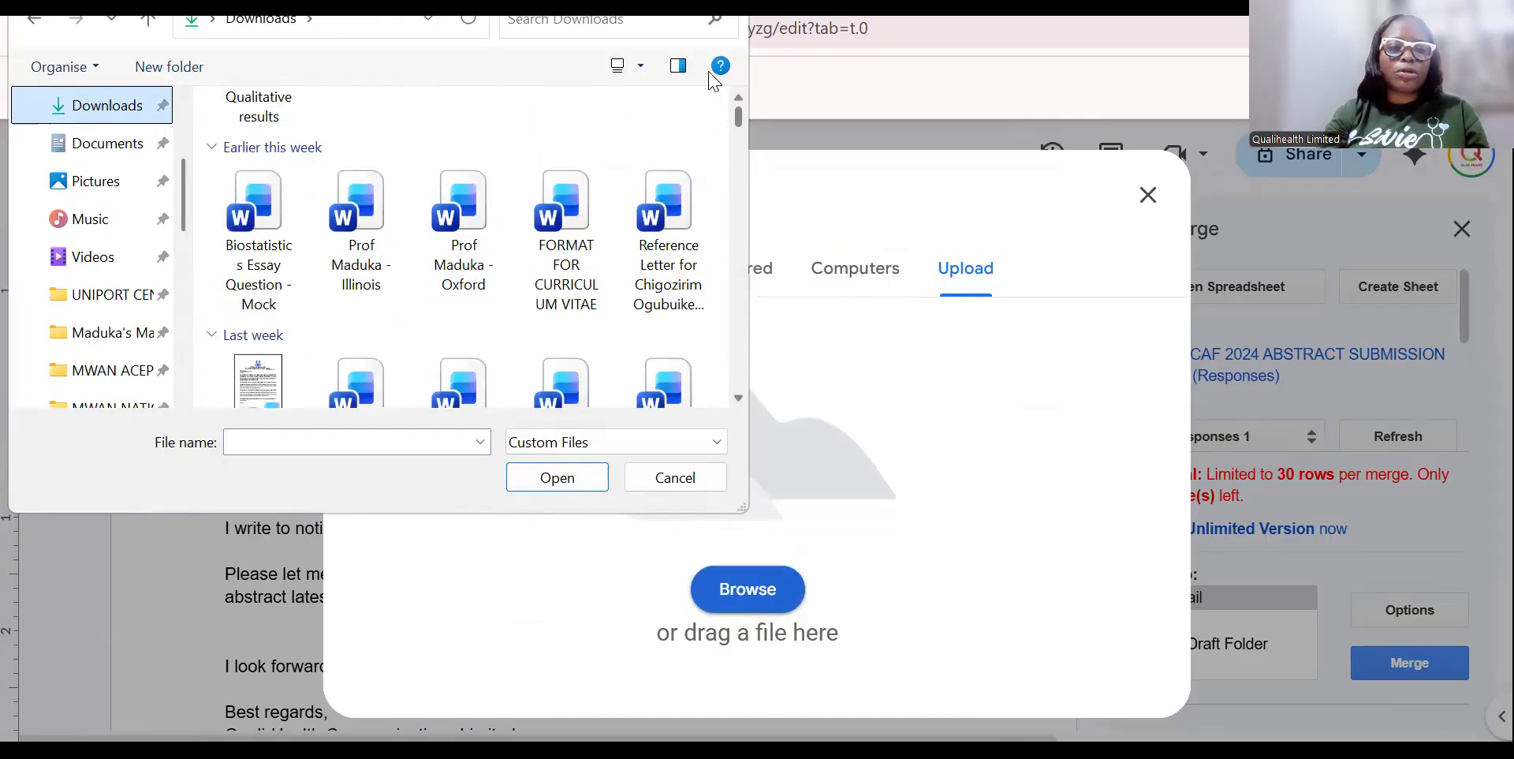
drag(709, 72, 702, 43)
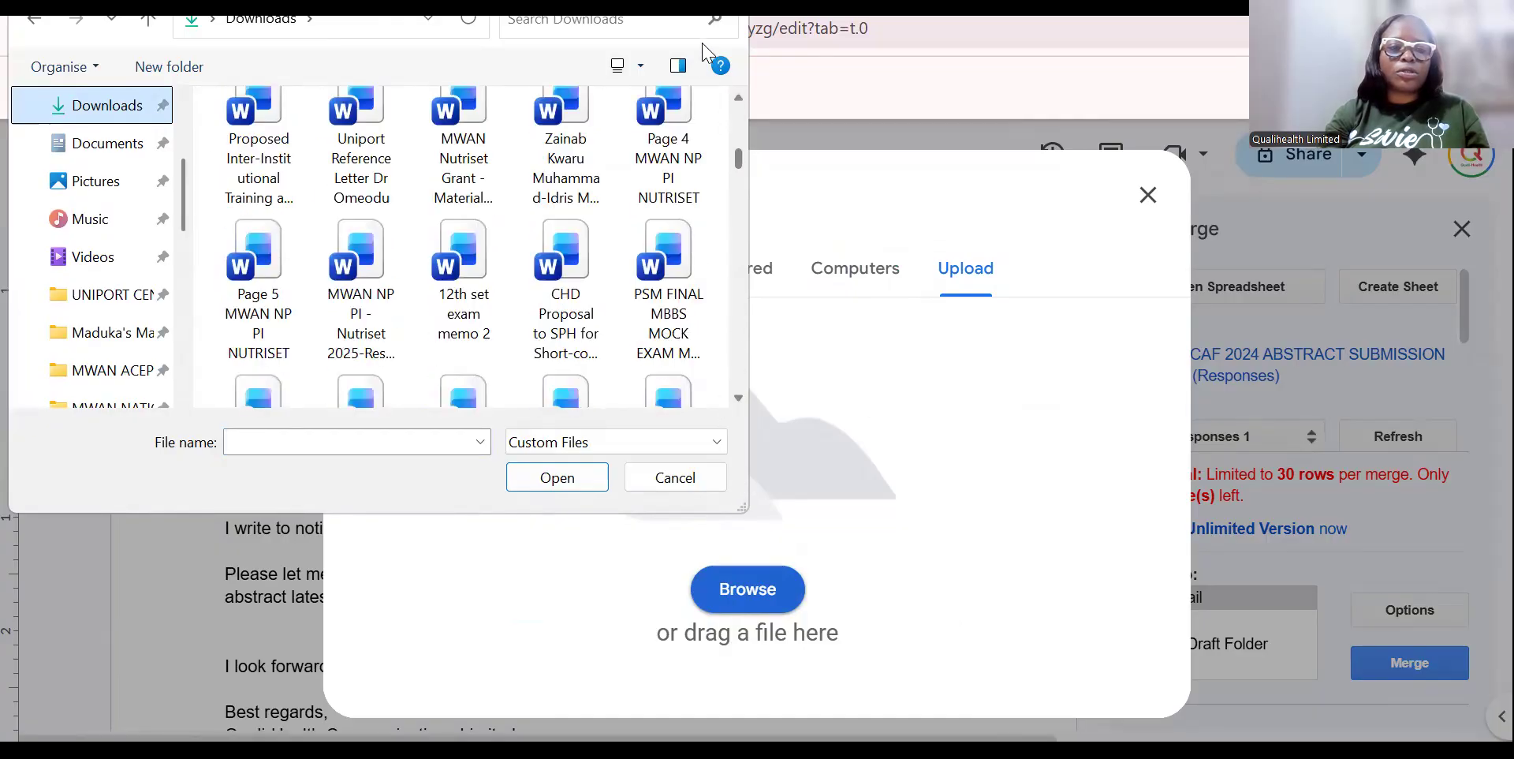
click(108, 140)
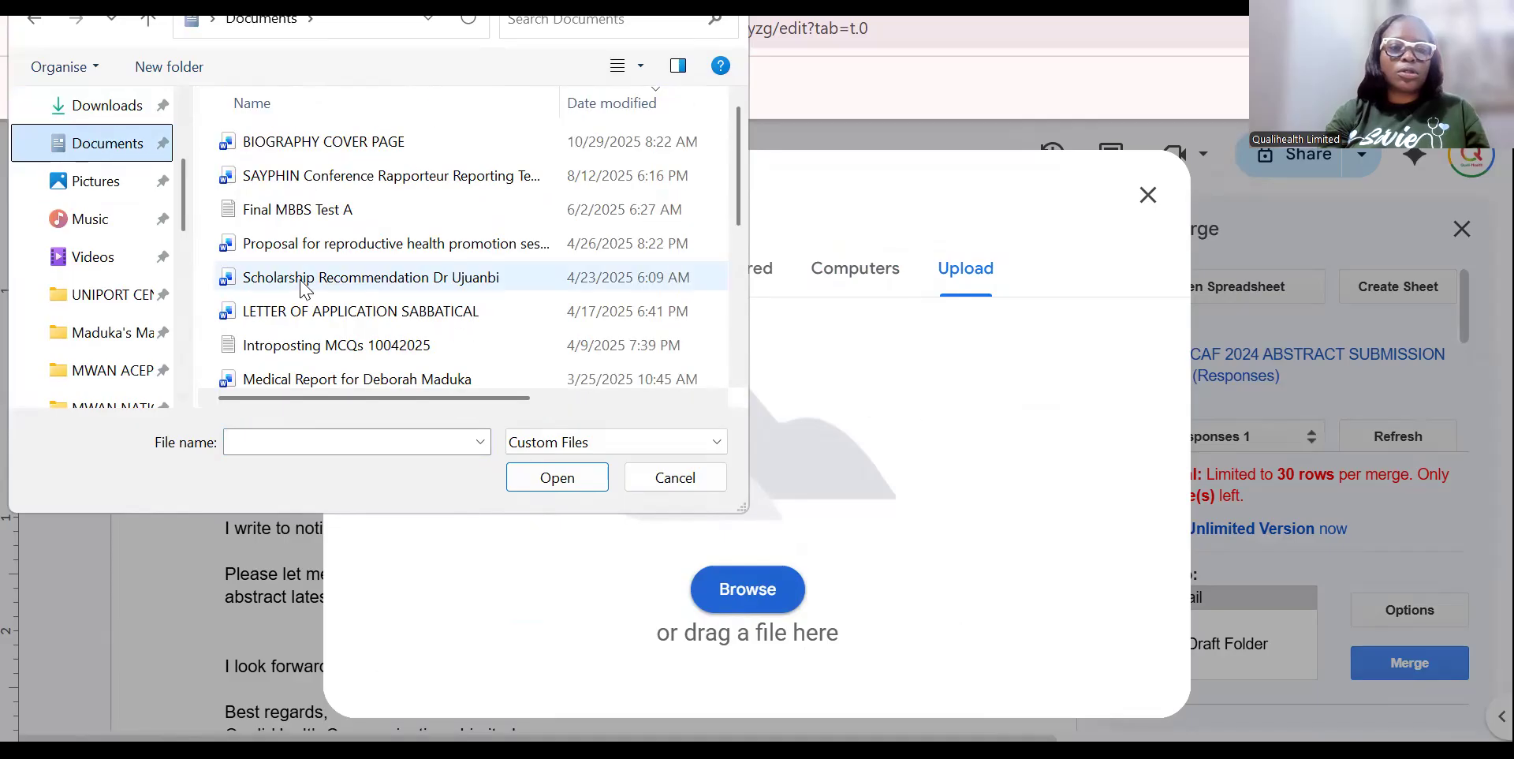
click(740, 339)
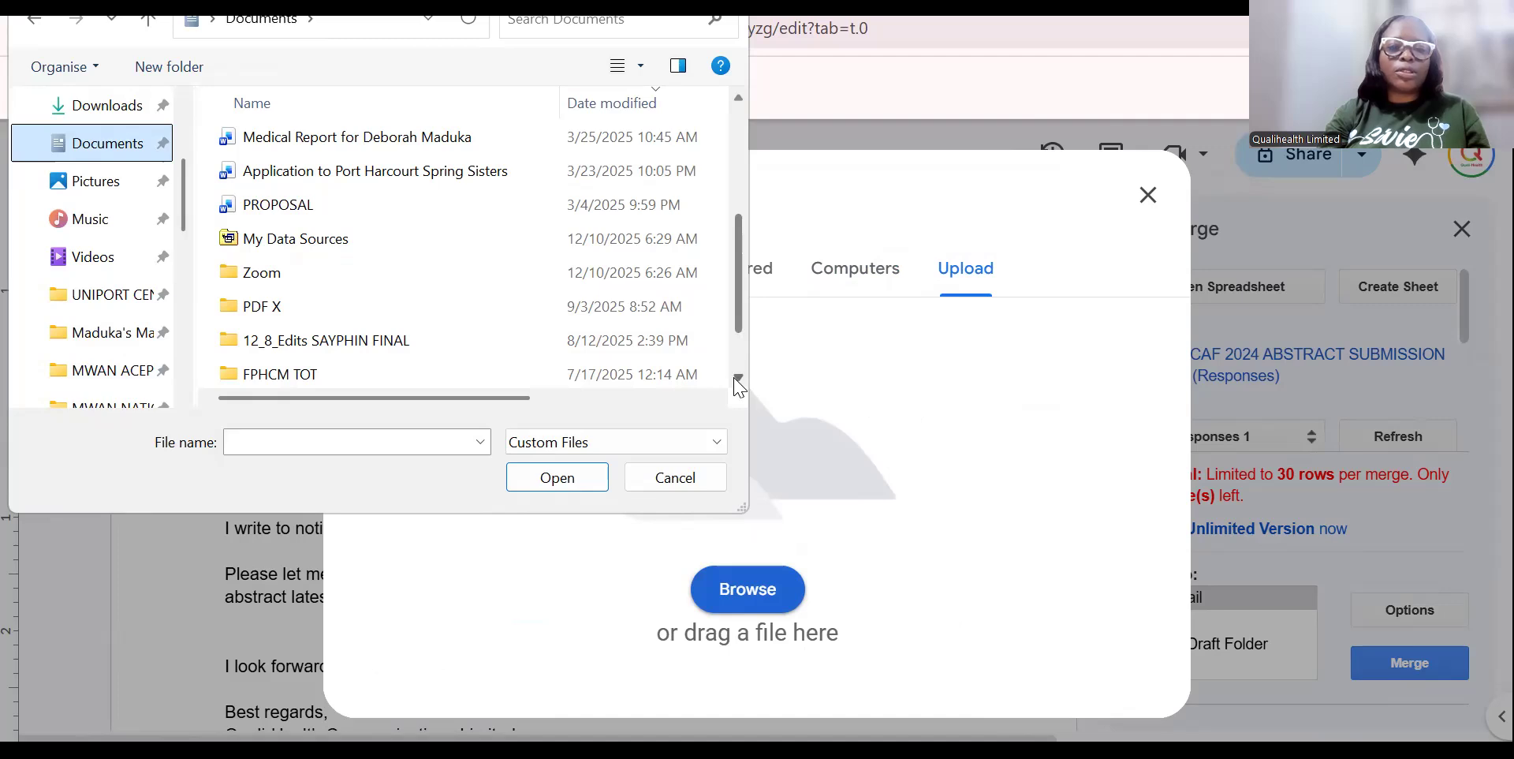
key(Escape)
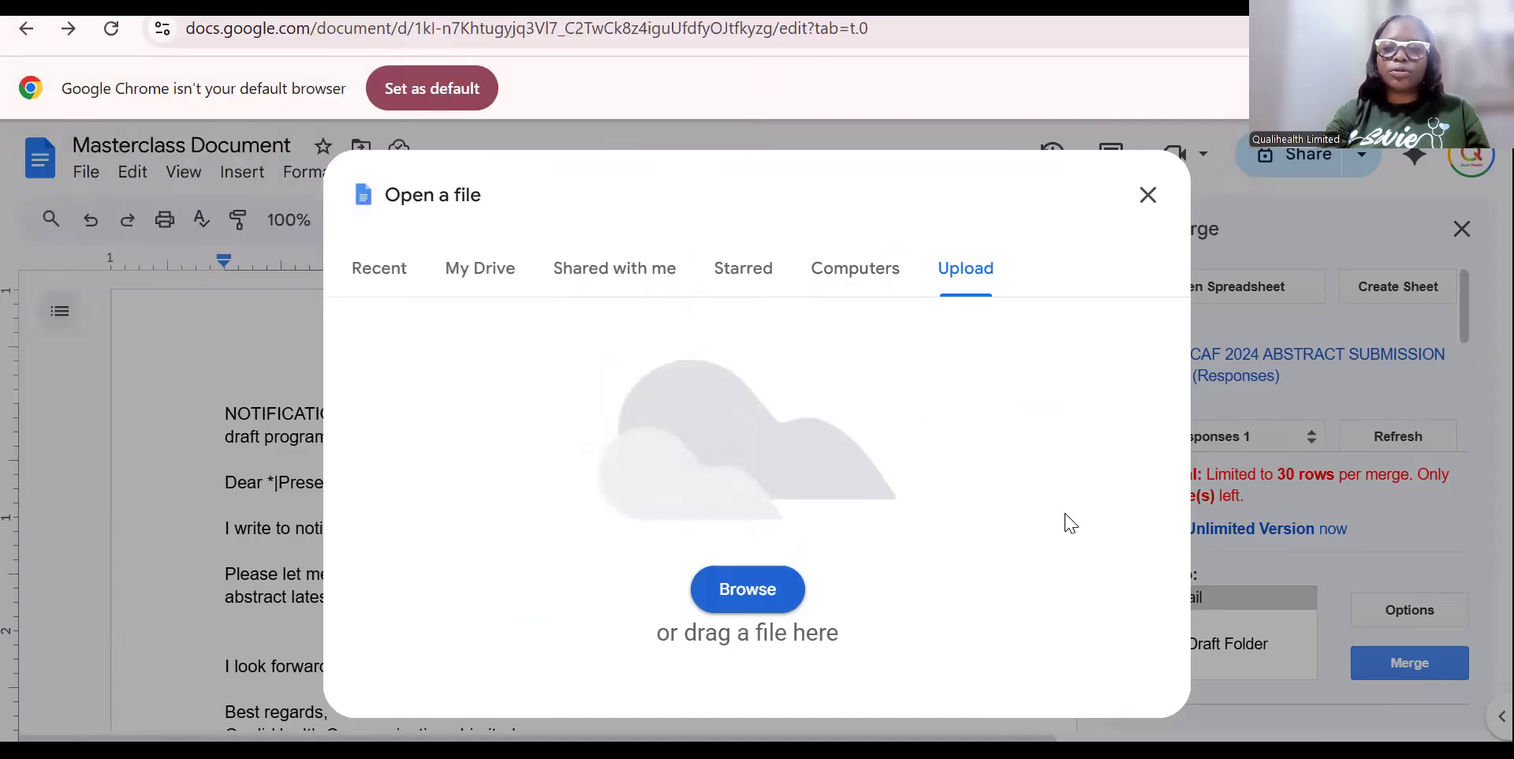
Refresh the Mail Merge data and insert the Presentation Type field in place of Presentation Mode.
click(1148, 198)
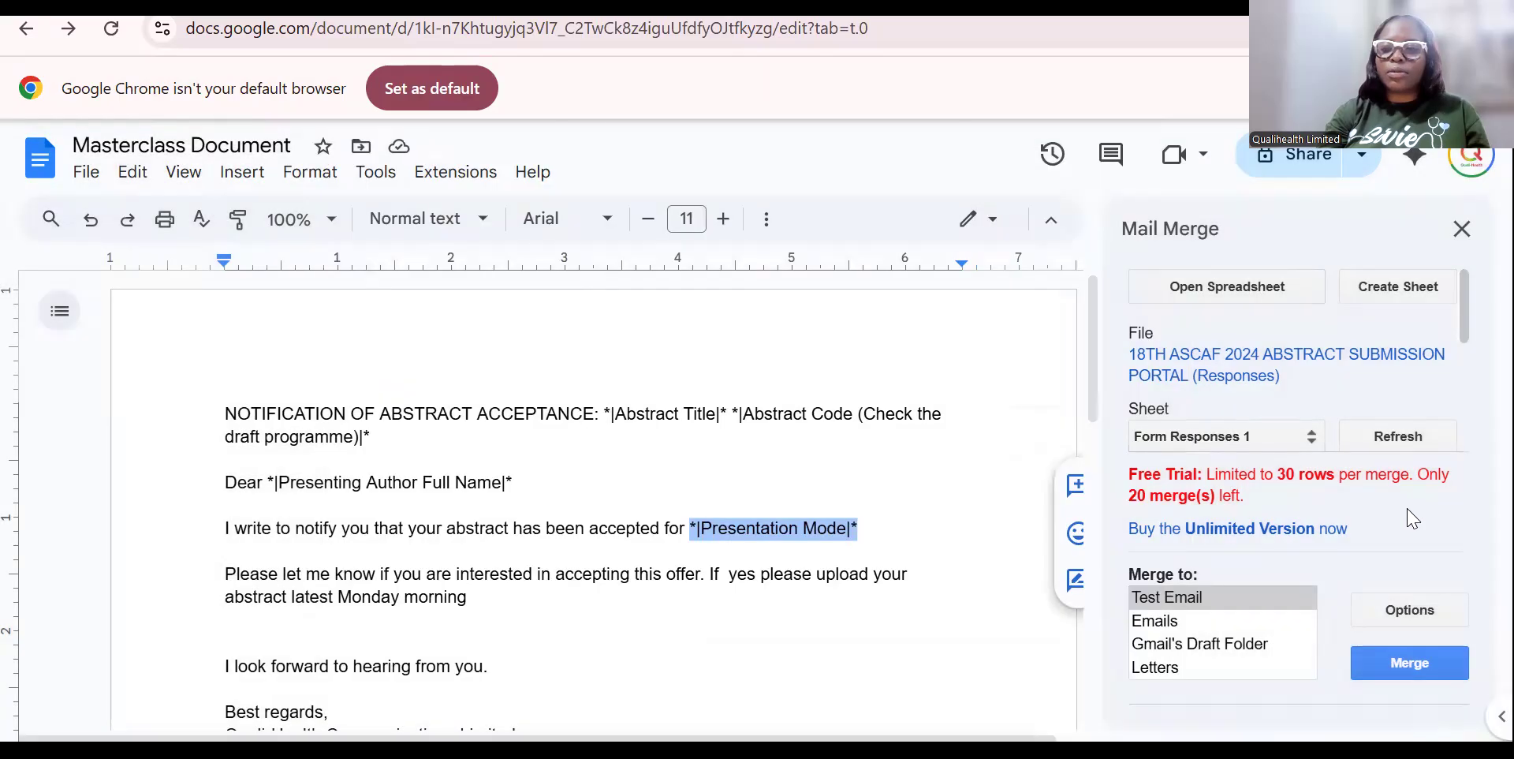
click(1396, 439)
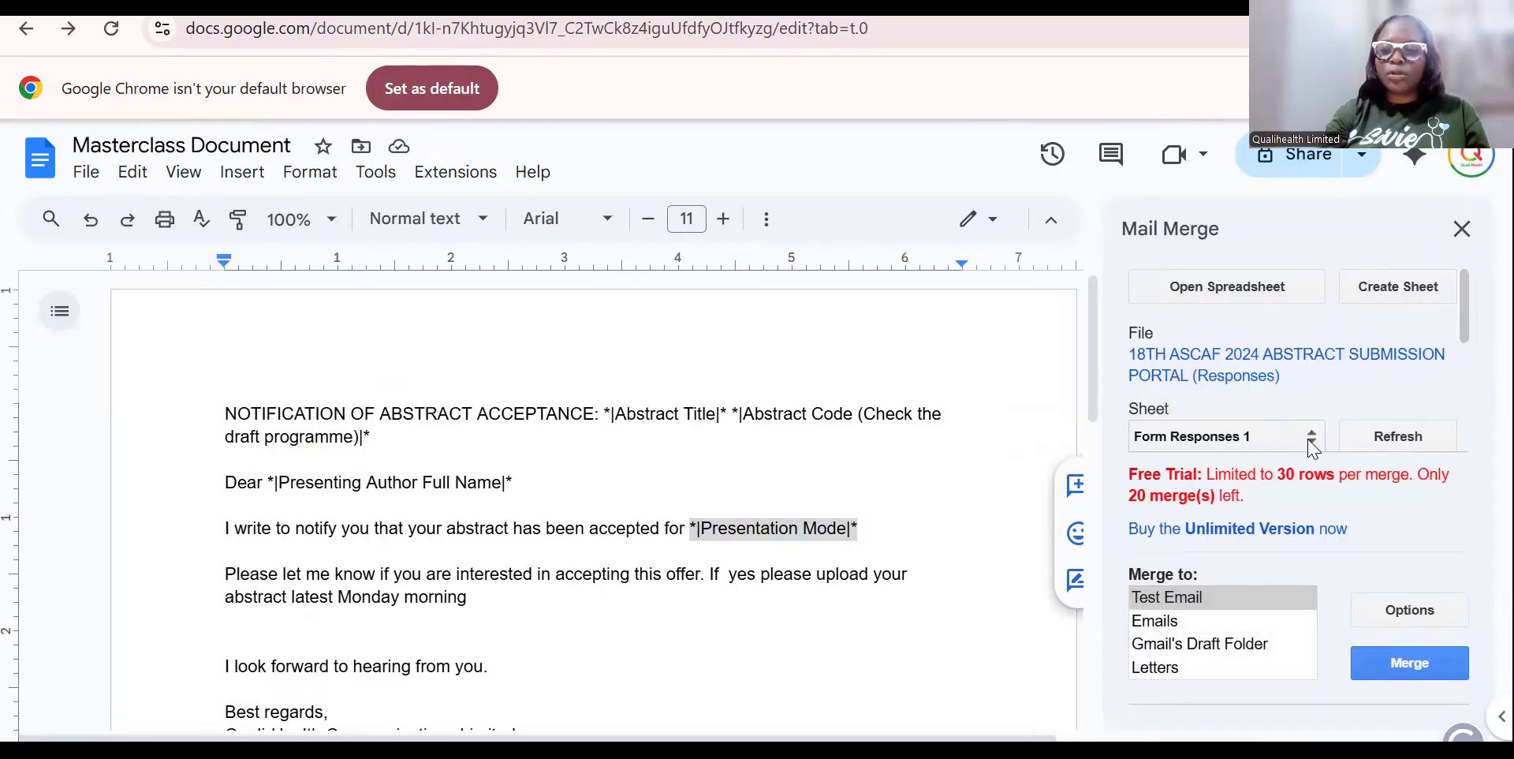
drag(1464, 324, 1464, 385)
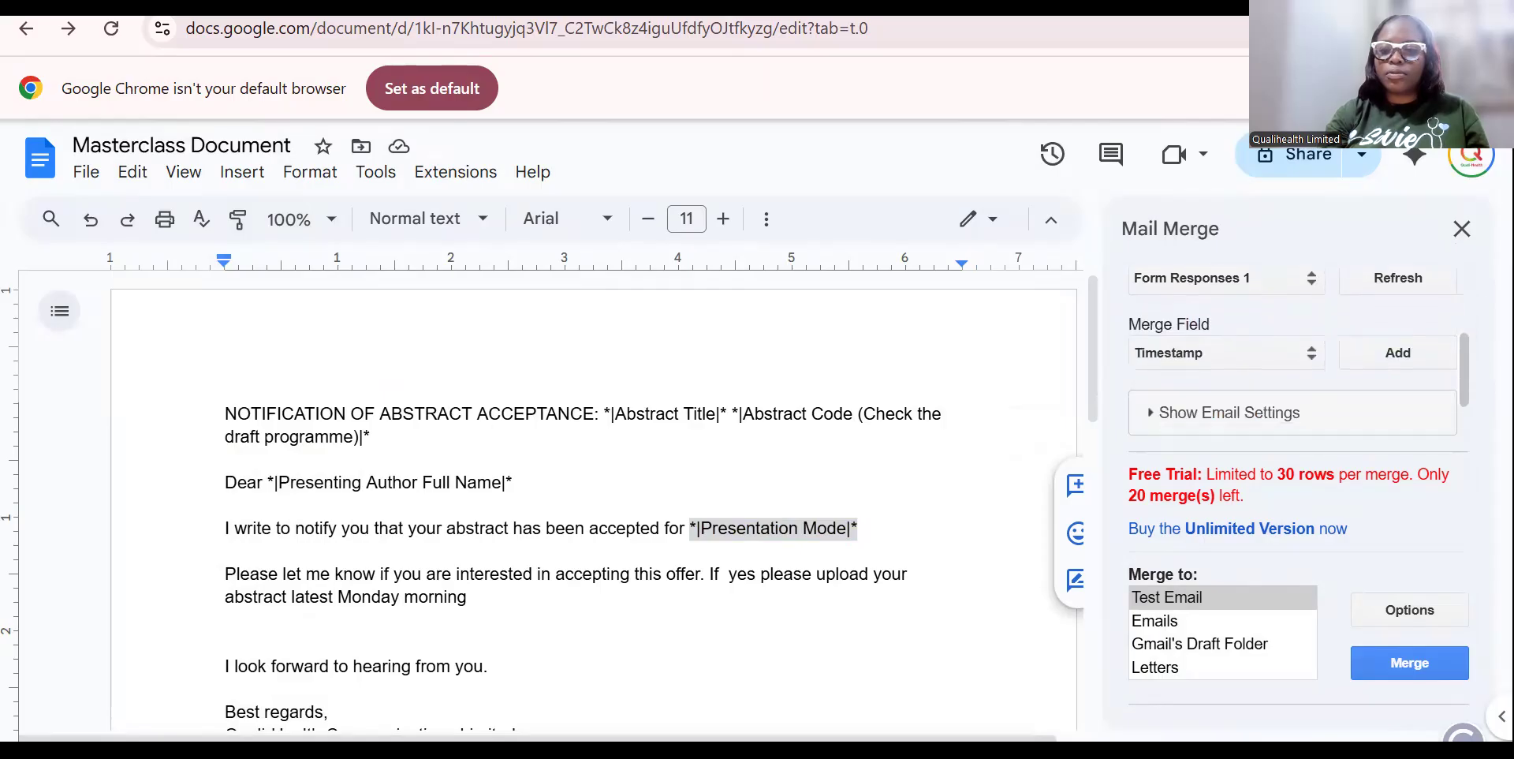
click(1313, 356)
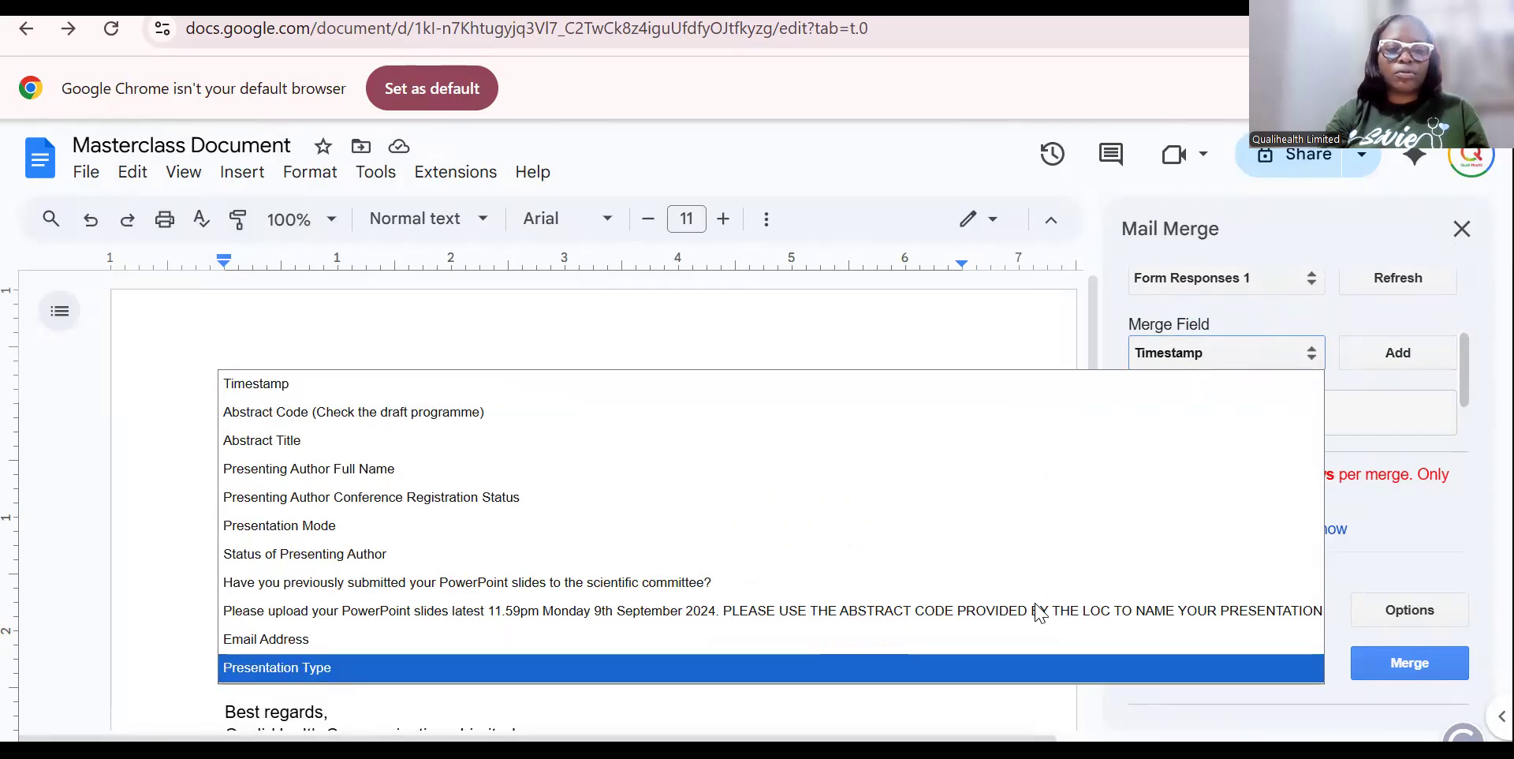
key(Return)
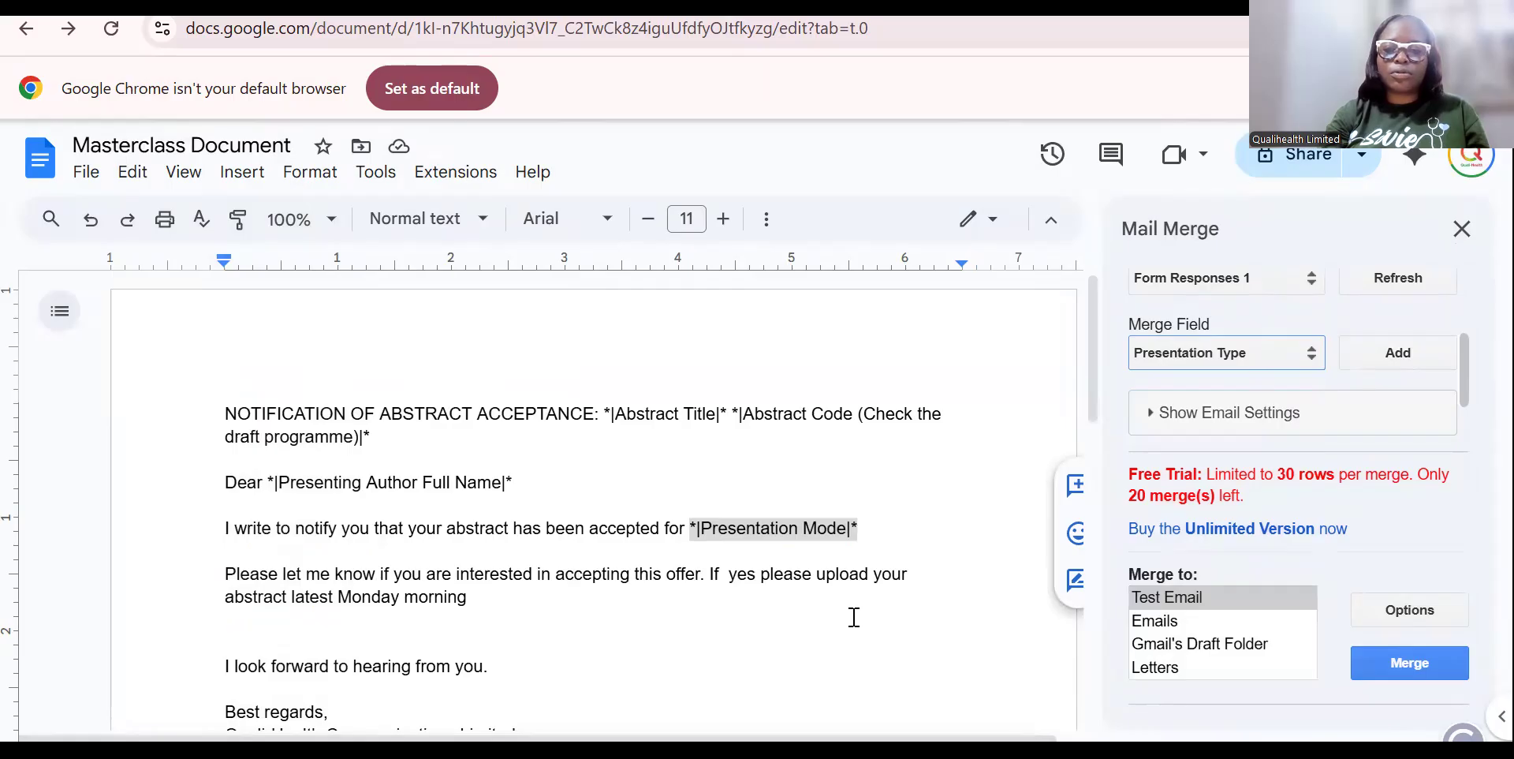
click(1398, 354)
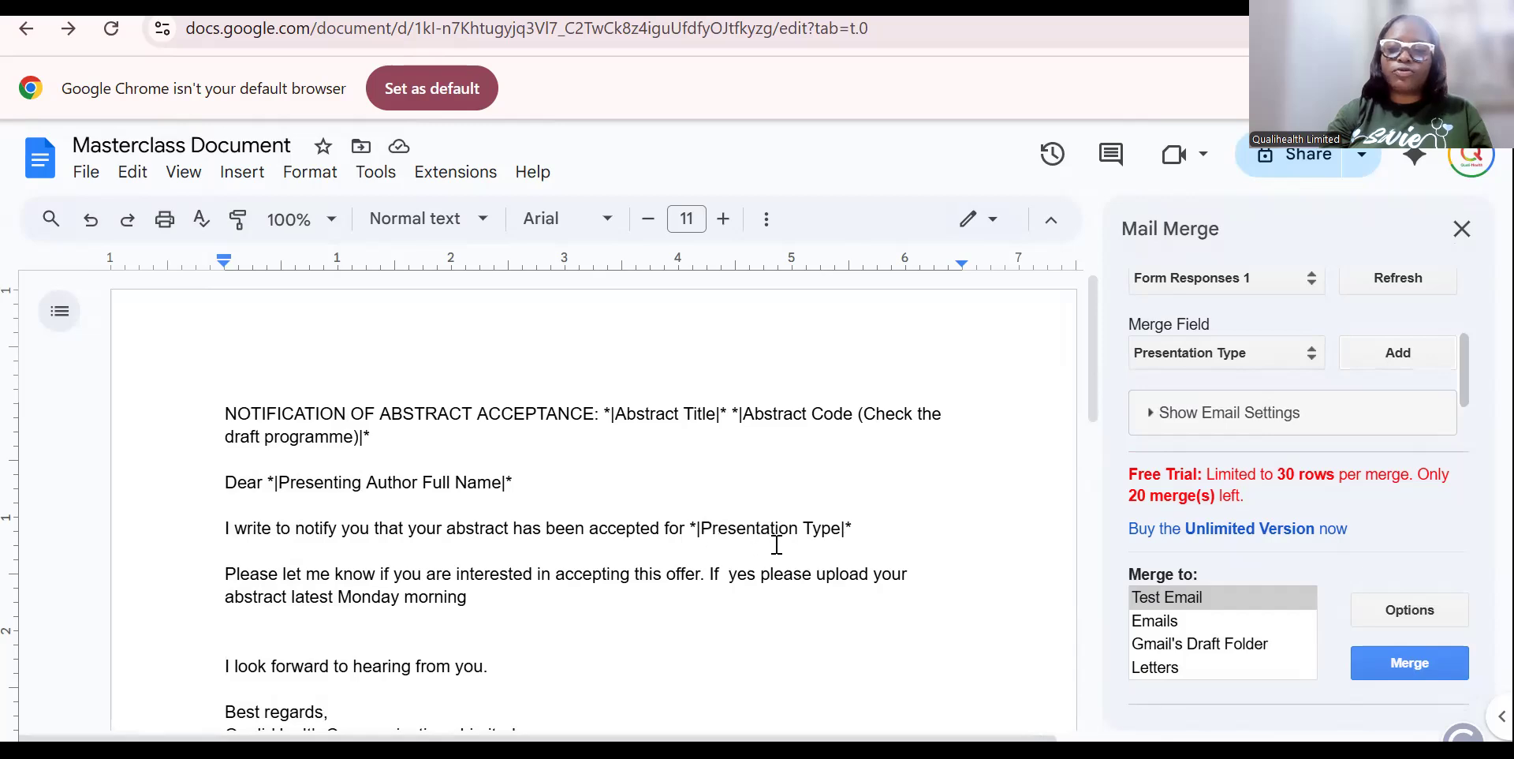
Run the merge with Test Email output and confirm sending it.
click(1242, 598)
click(1419, 654)
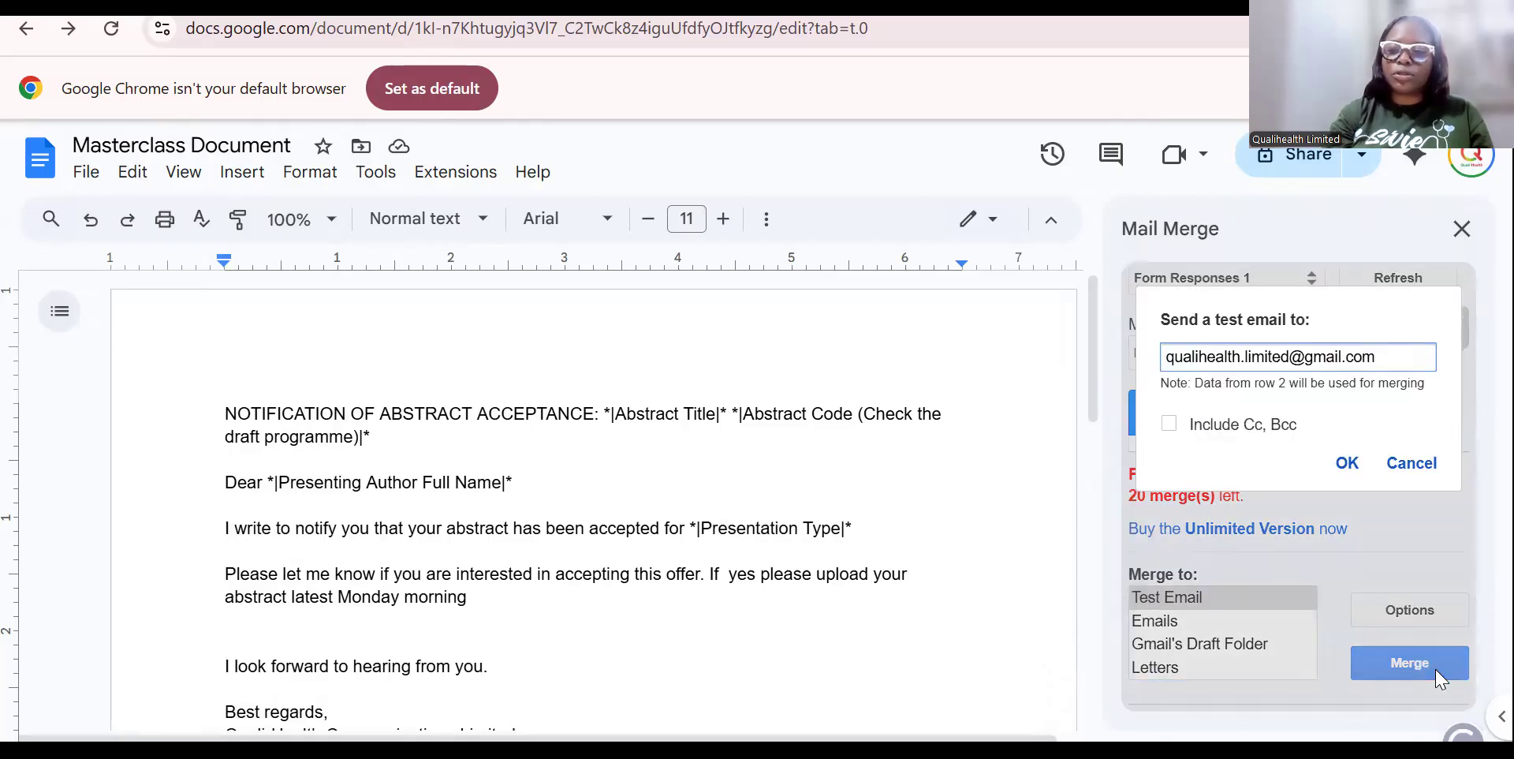
click(1346, 469)
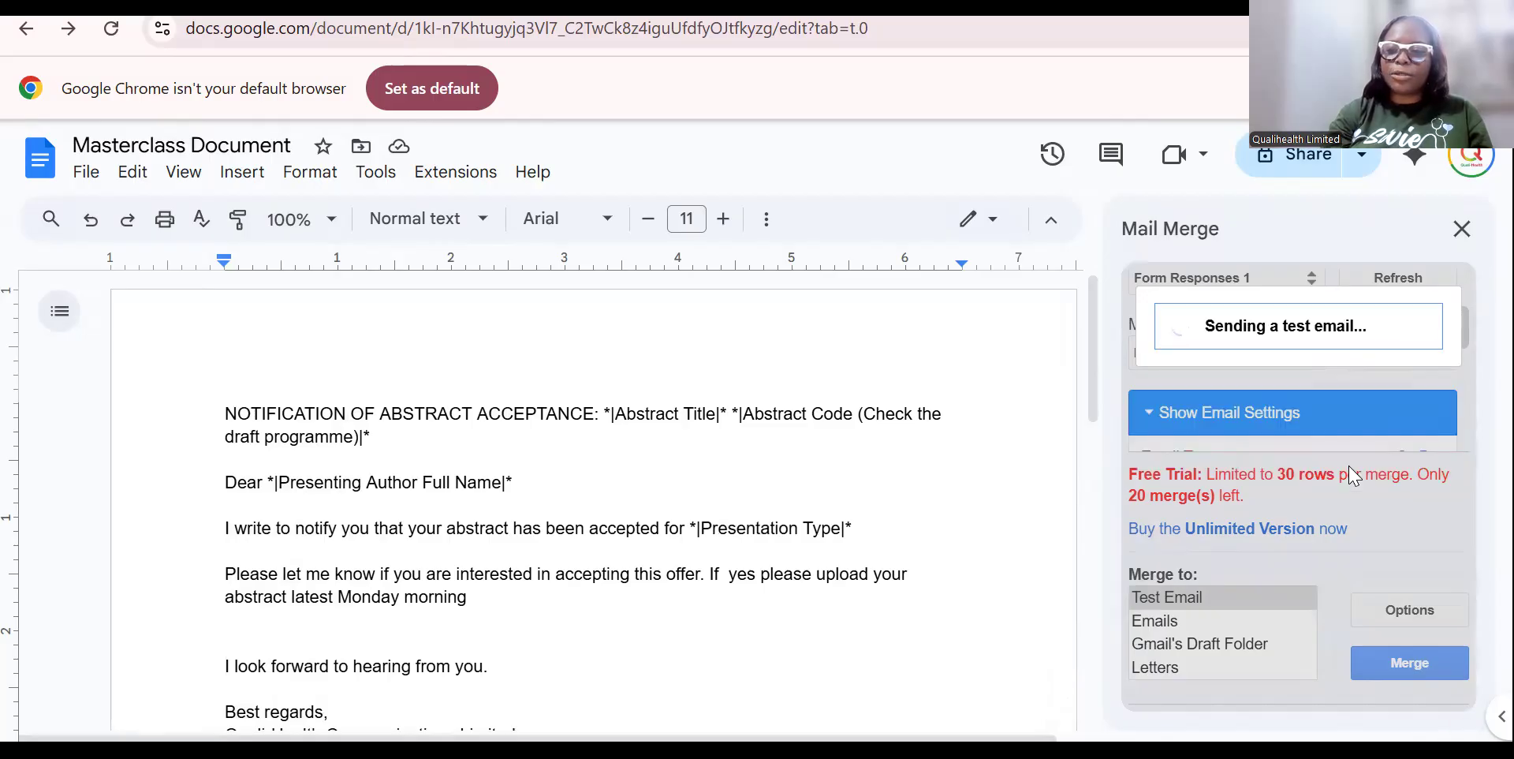
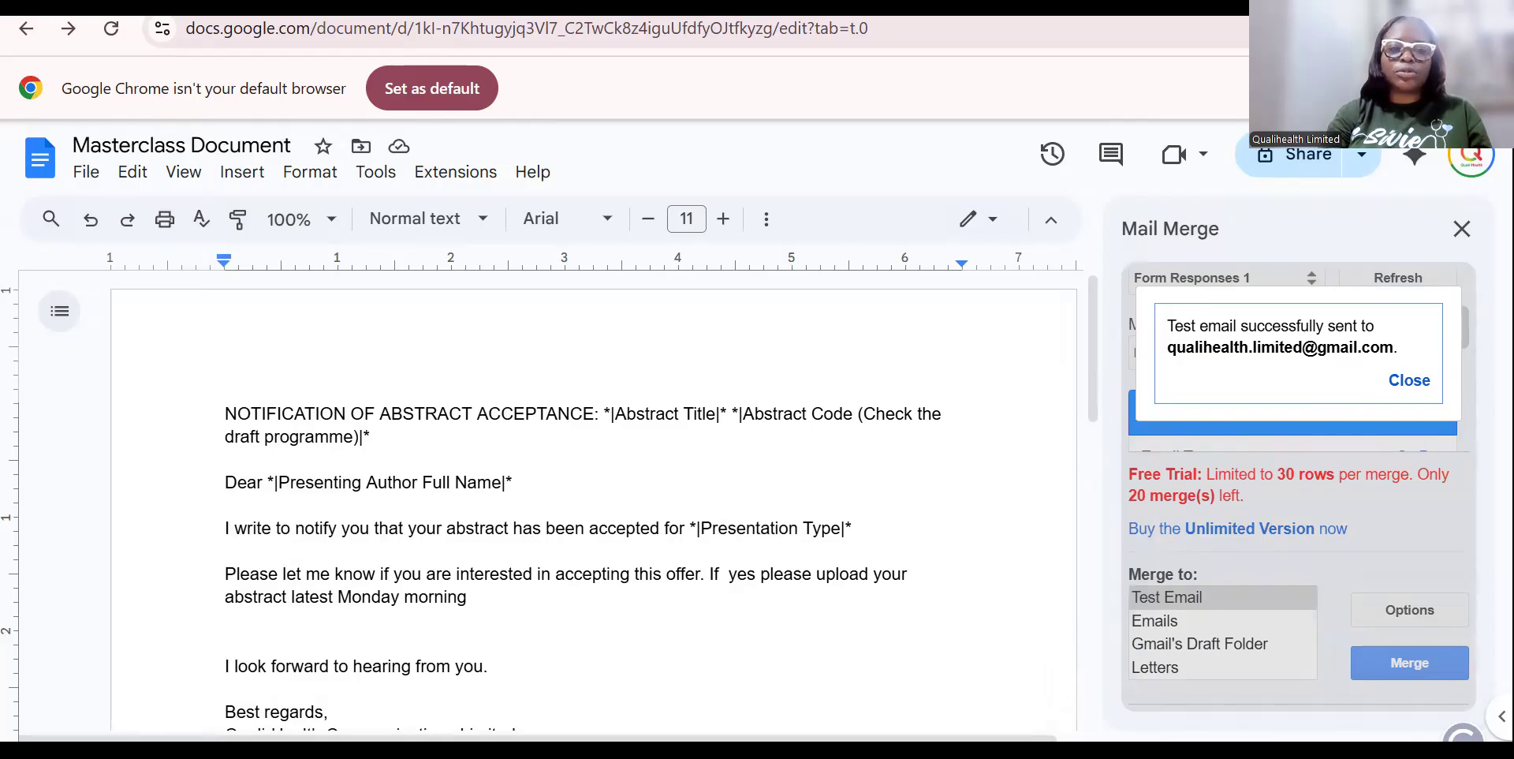
In Gmail, refresh the inbox and preview the merged PDF letter in the newest Abstract Acceptance email.
click(103, 8)
mouse_move(54, 312)
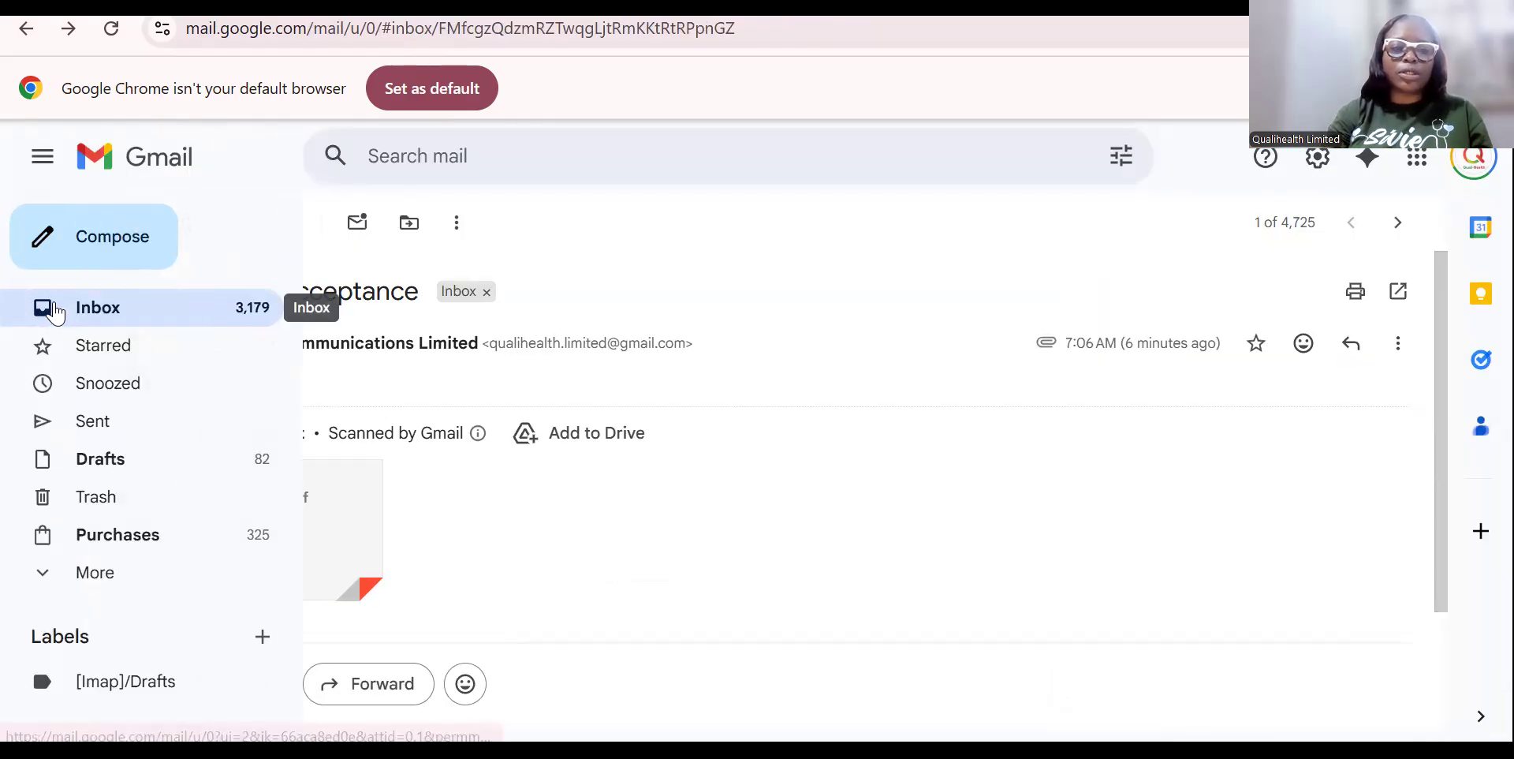
click(135, 317)
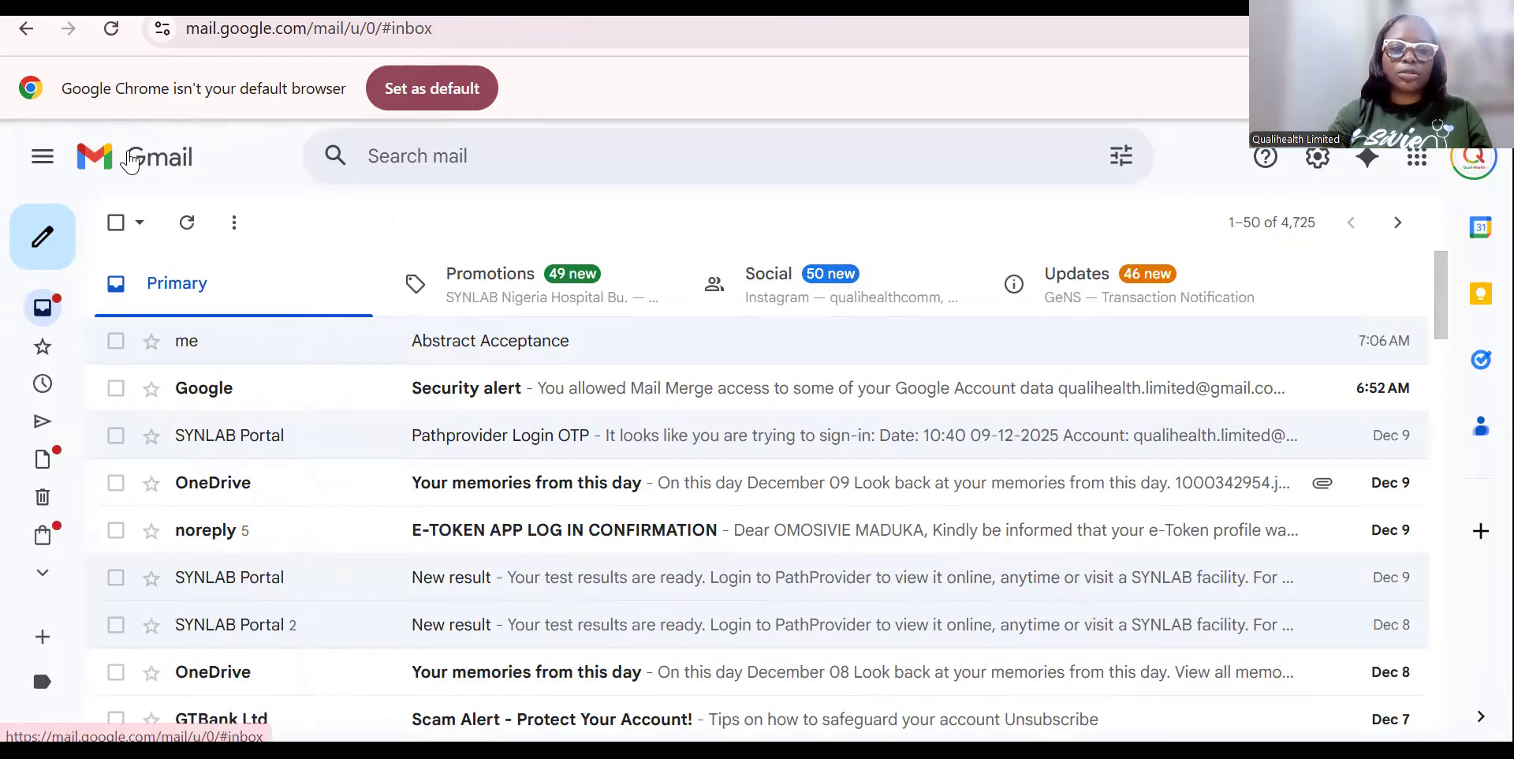
click(187, 226)
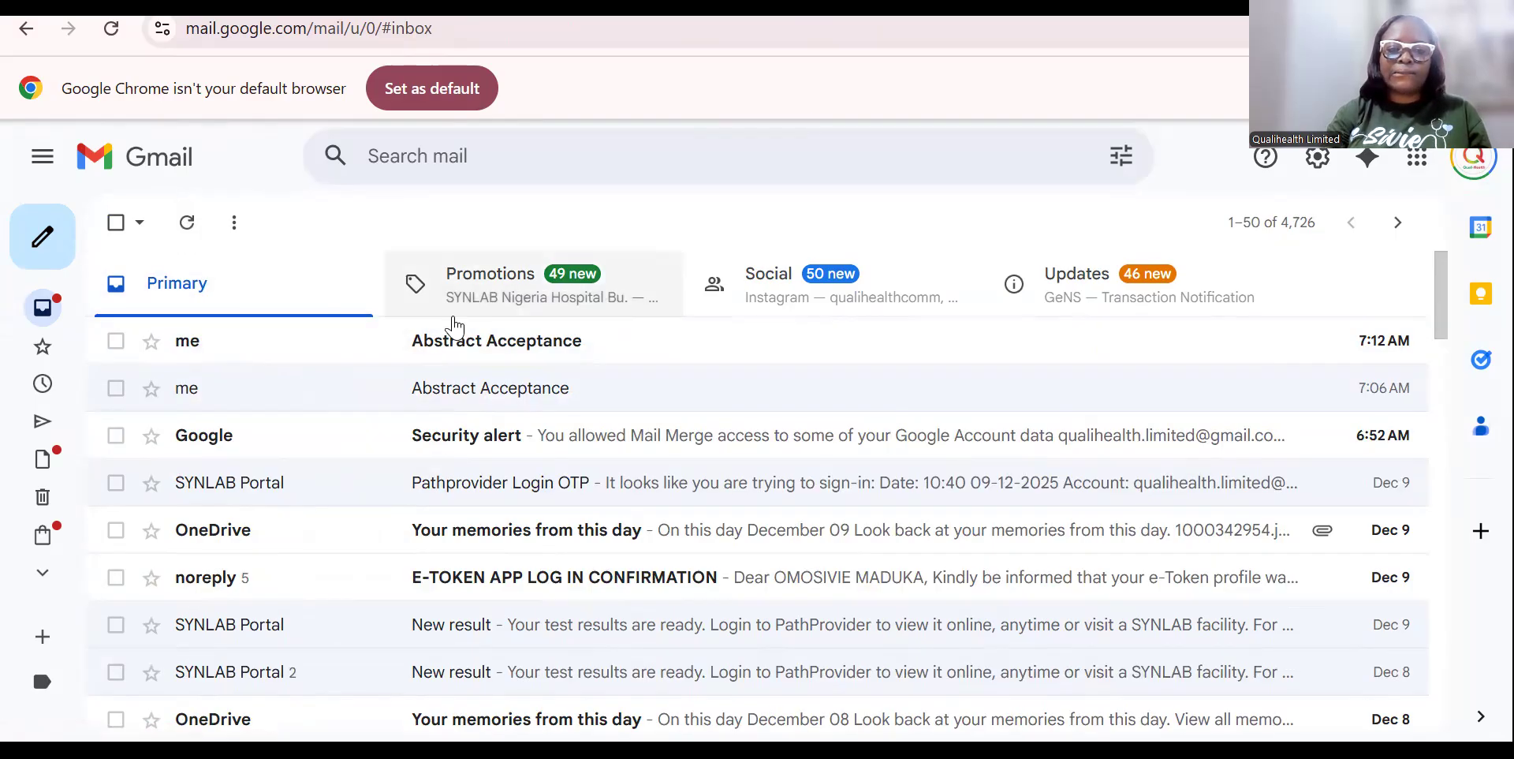
click(499, 362)
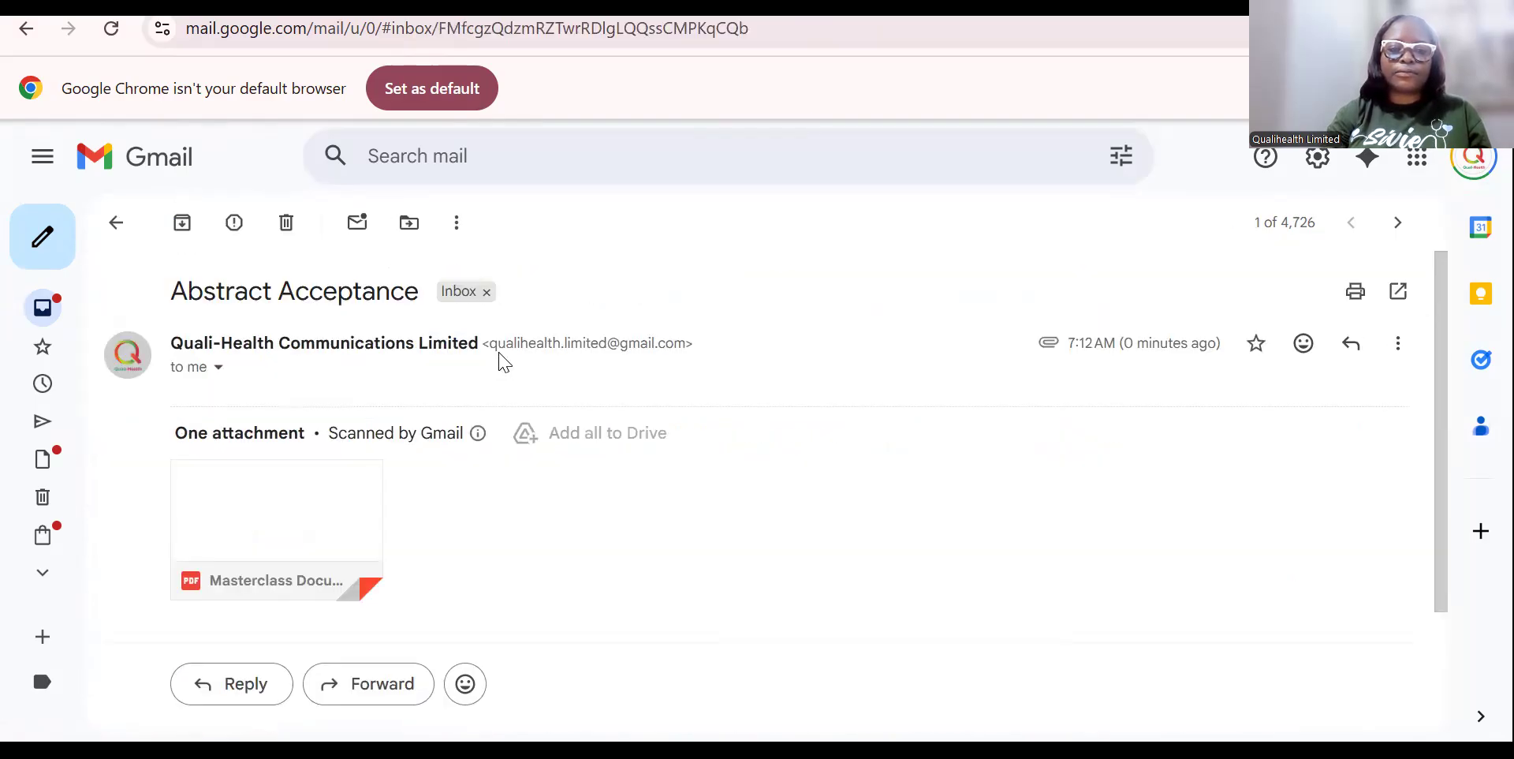
click(329, 497)
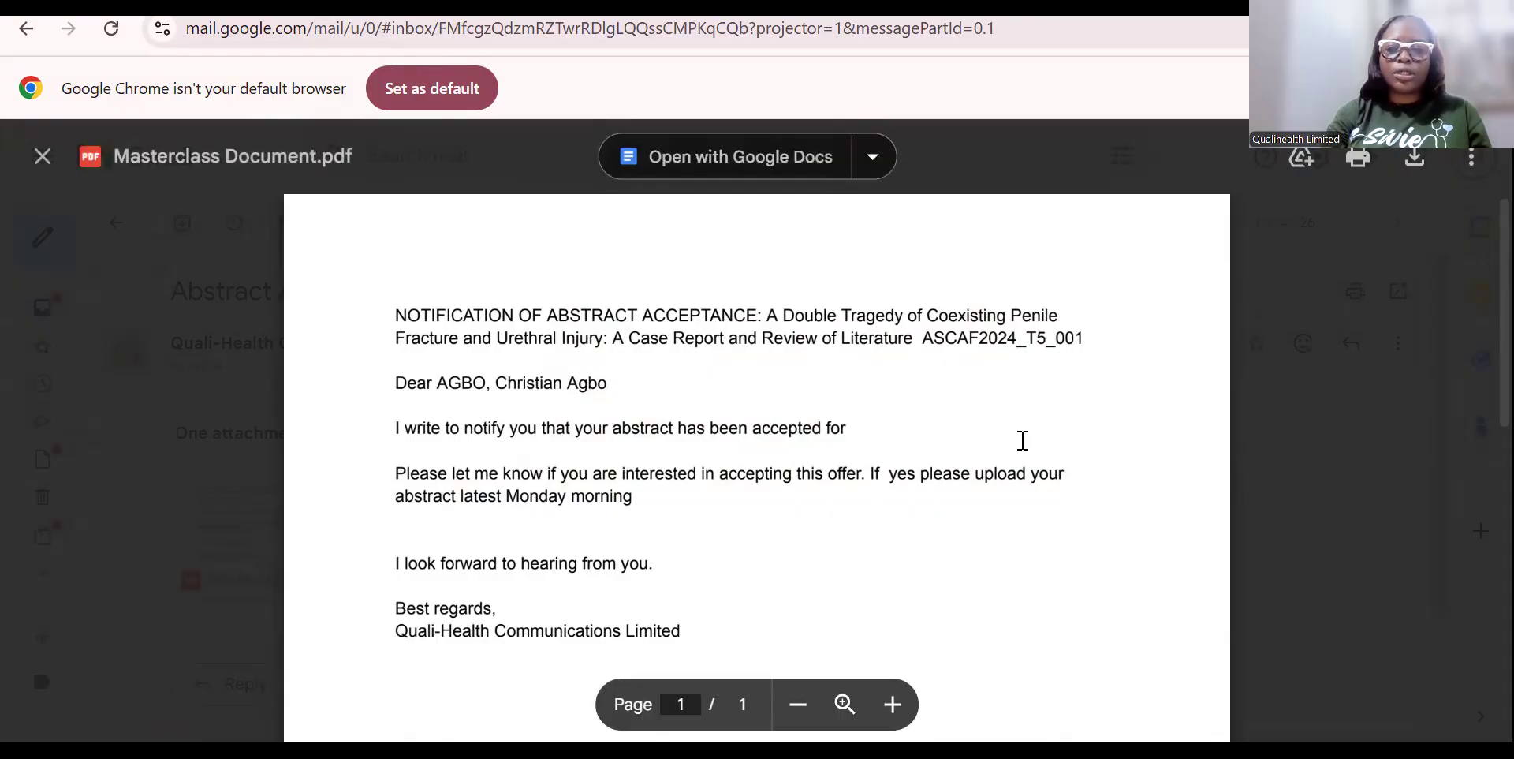
click(38, 160)
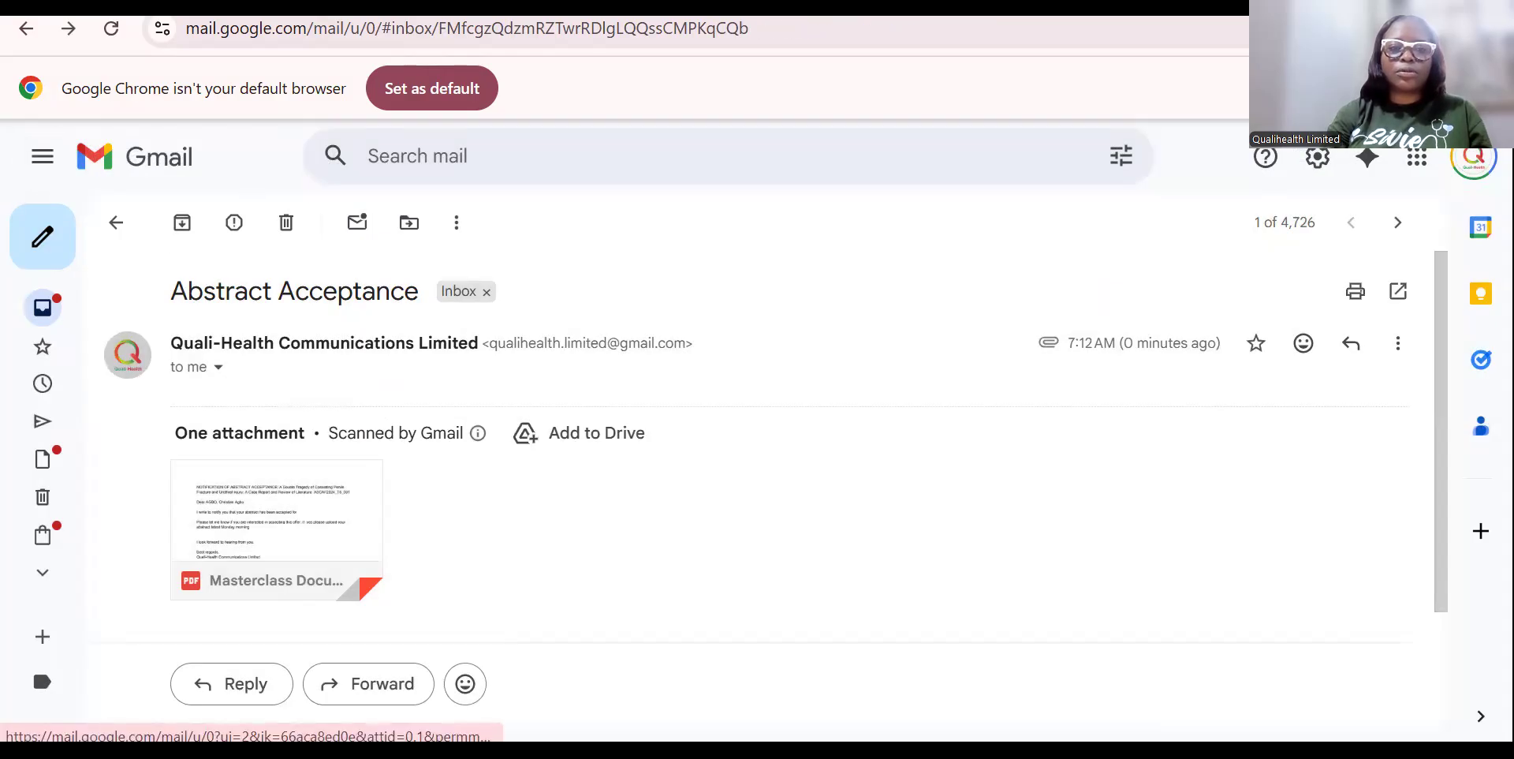
Back in the Masterclass Document, close the 'Test email successfully sent' popup and scroll the Mail Merge sidebar to the top.
key(ctrl+Tab)
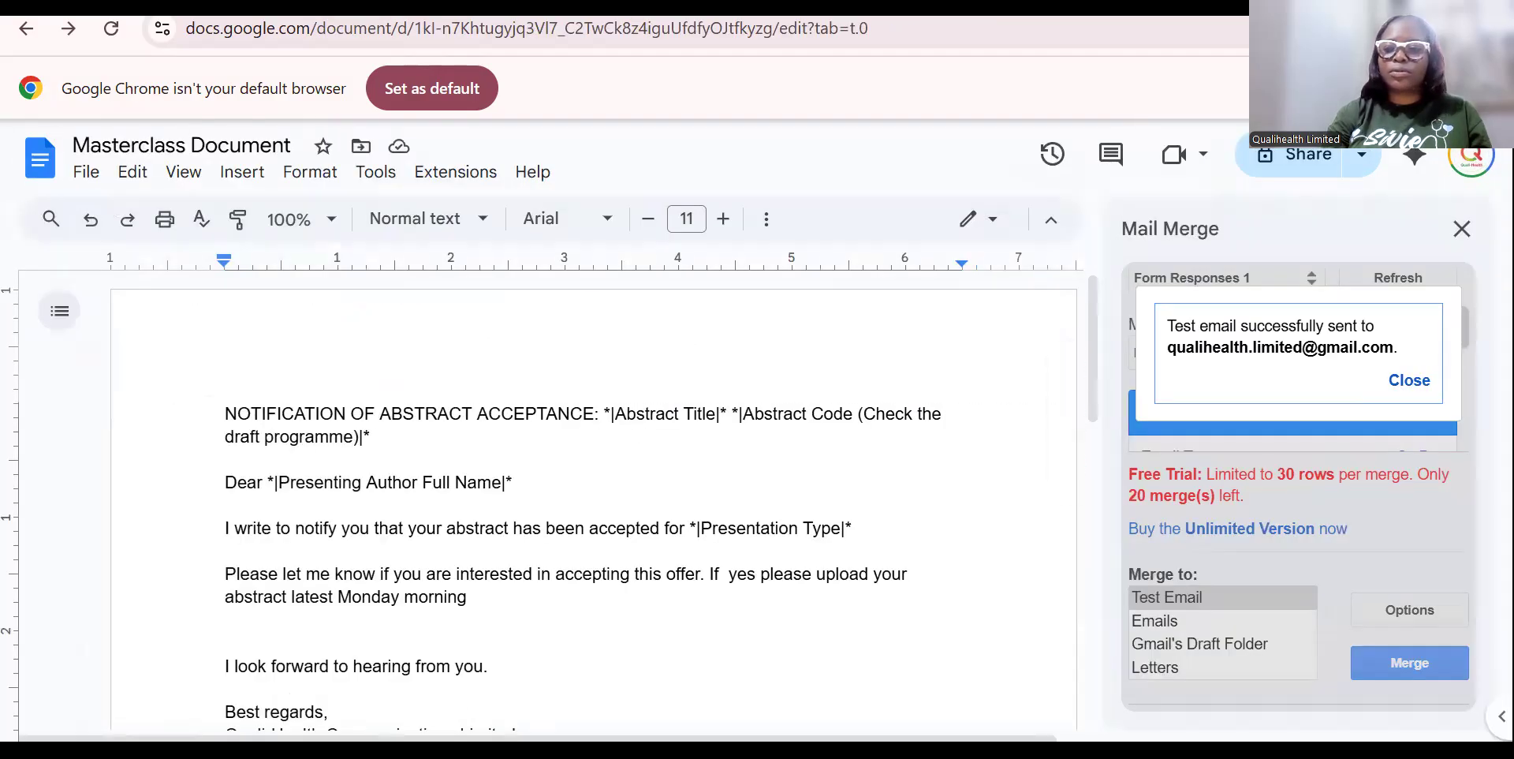
click(1409, 380)
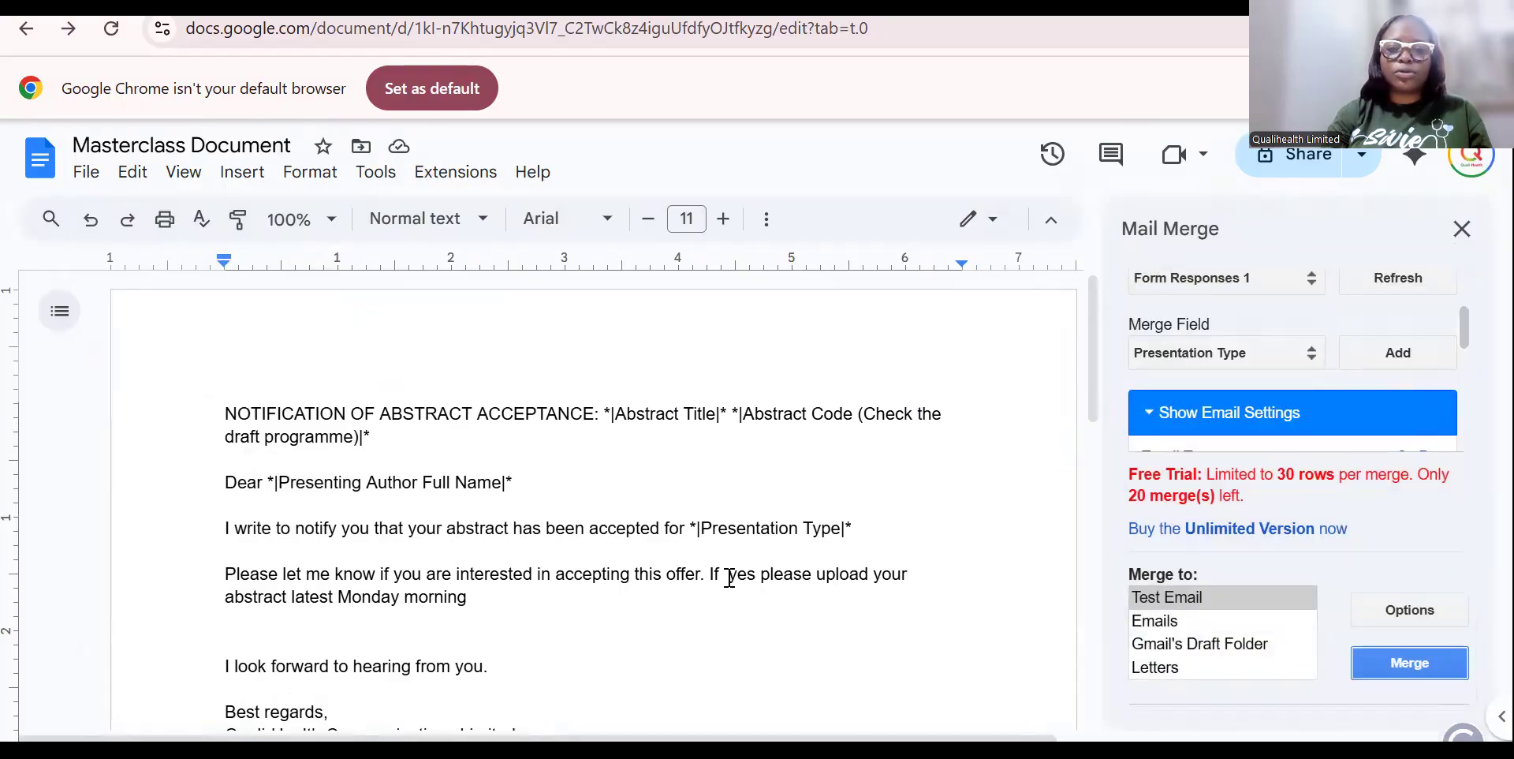
click(784, 544)
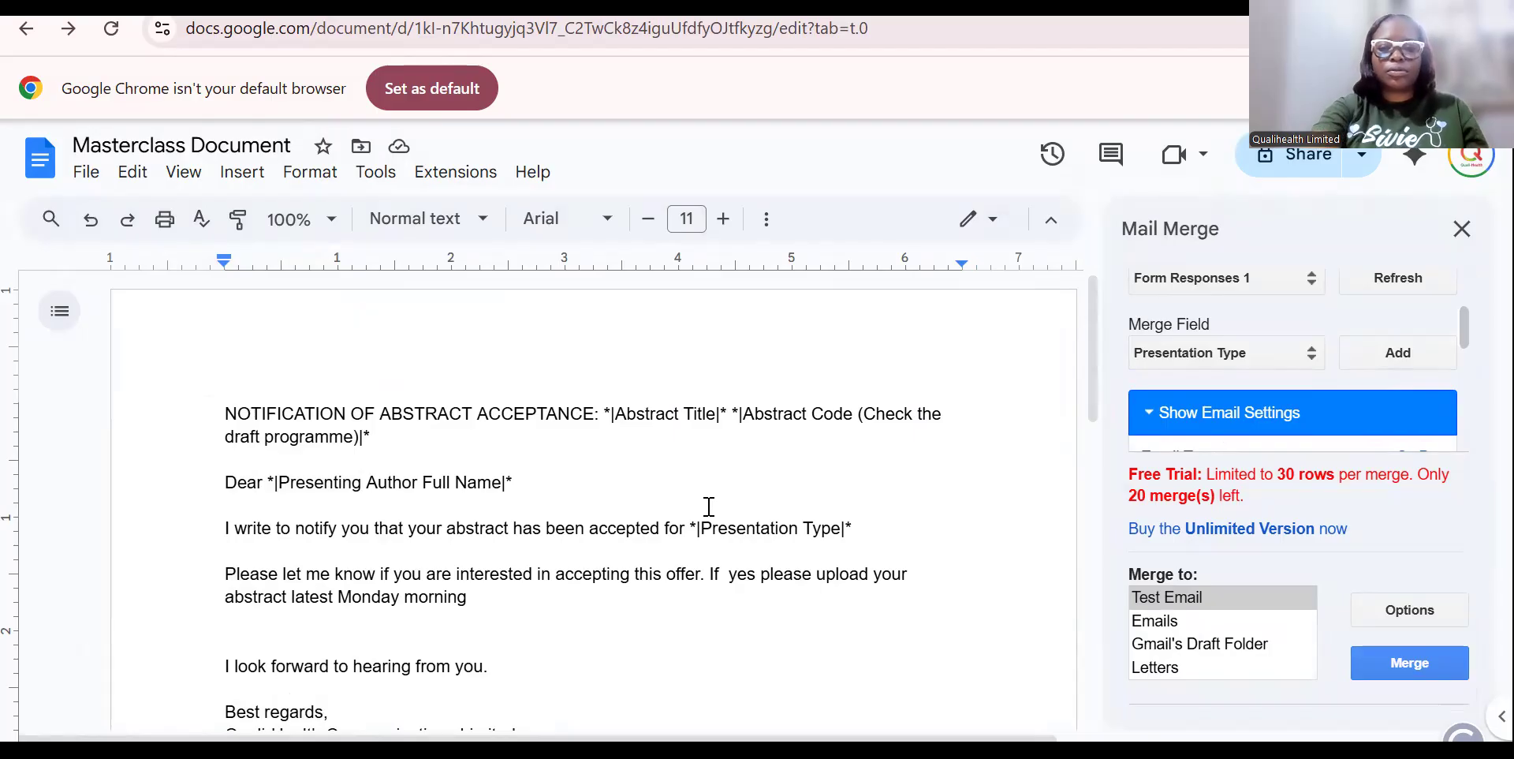
scroll(1463, 330, up, 1)
scroll(1463, 329, up, 2)
scroll(1464, 333, down, 3)
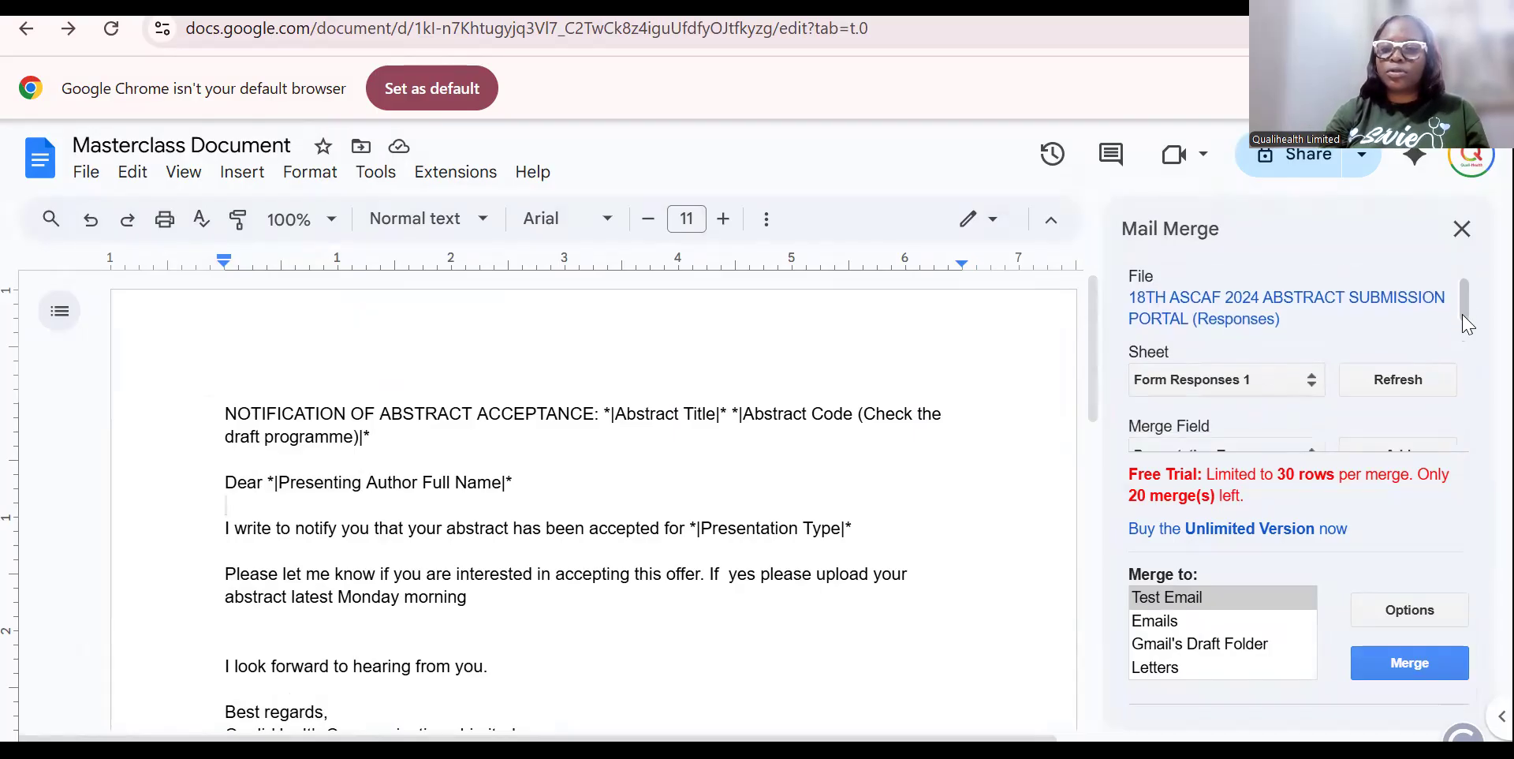
drag(1466, 339, 1467, 270)
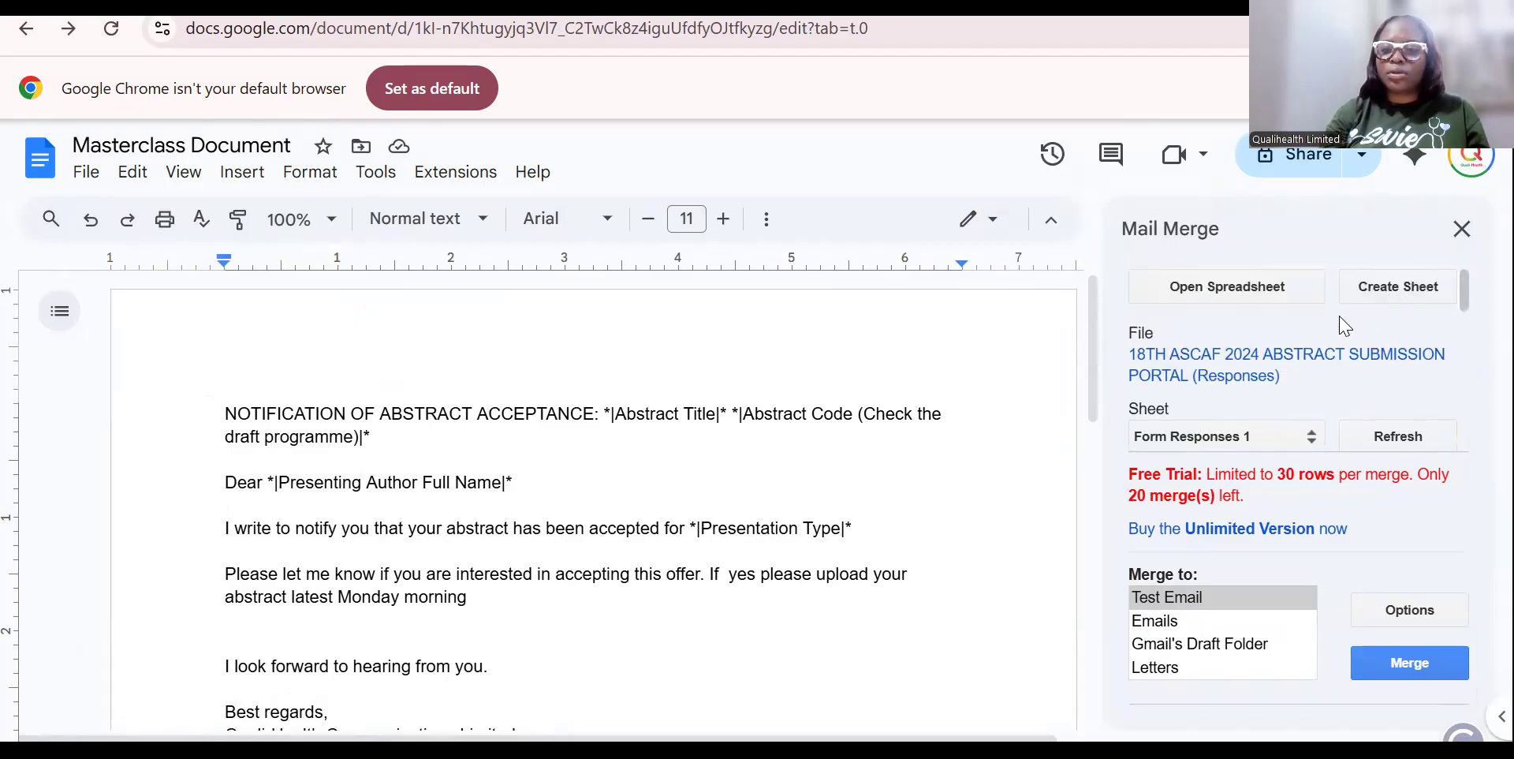
click(1324, 355)
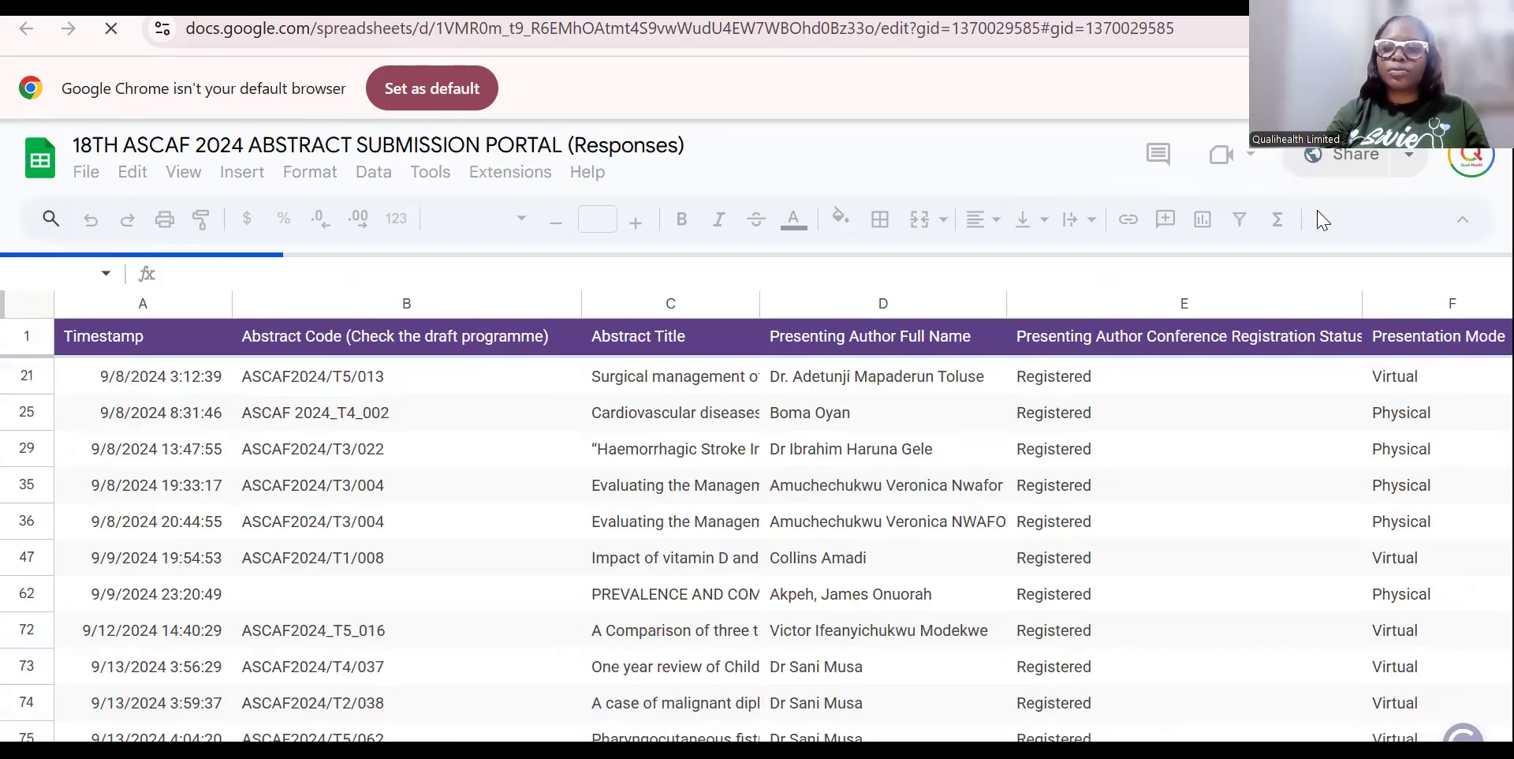
click(1223, 600)
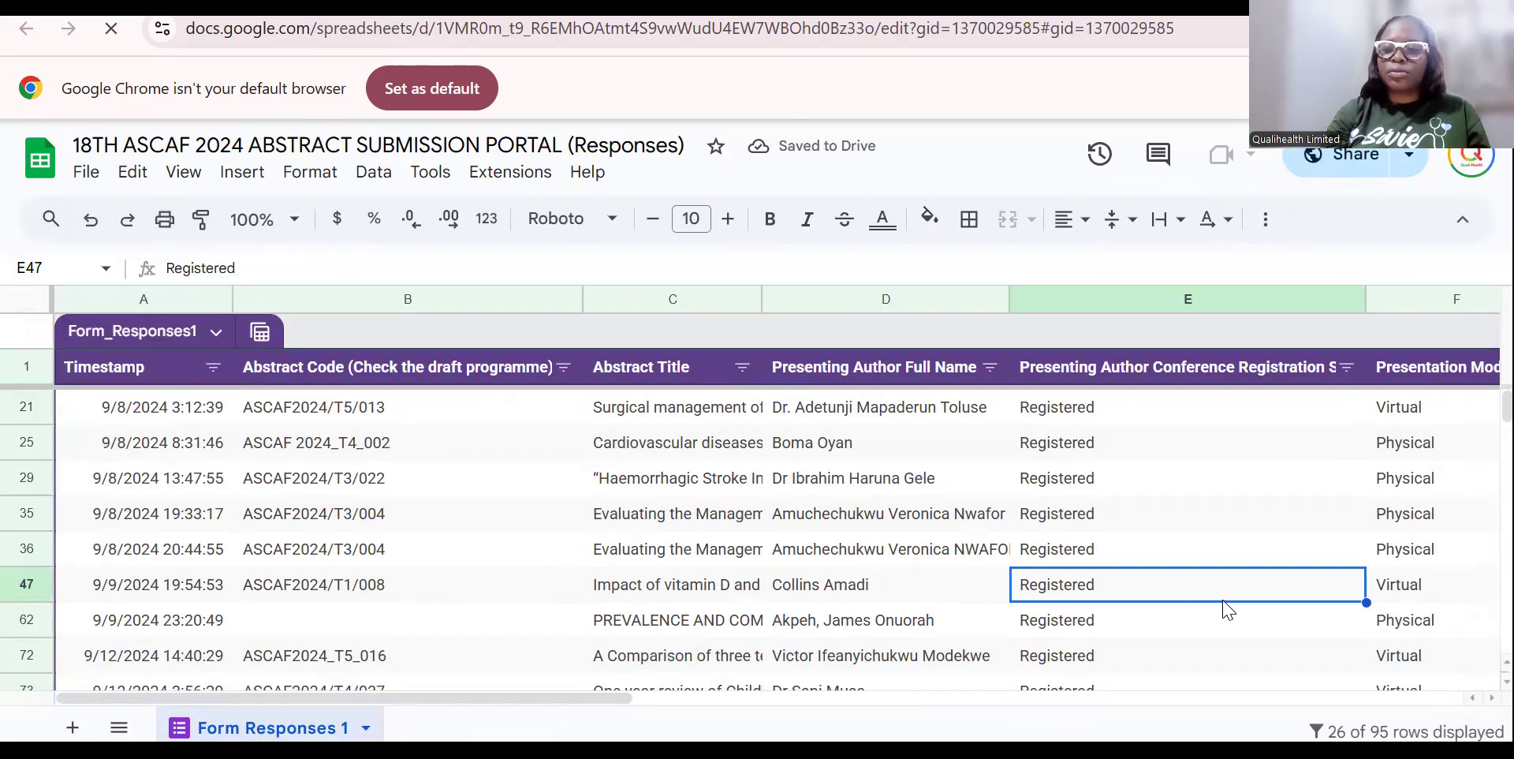
key(Right)
key(Right)
key(Right)
key(Right)
key(Right)
key(Right)
key(Right)
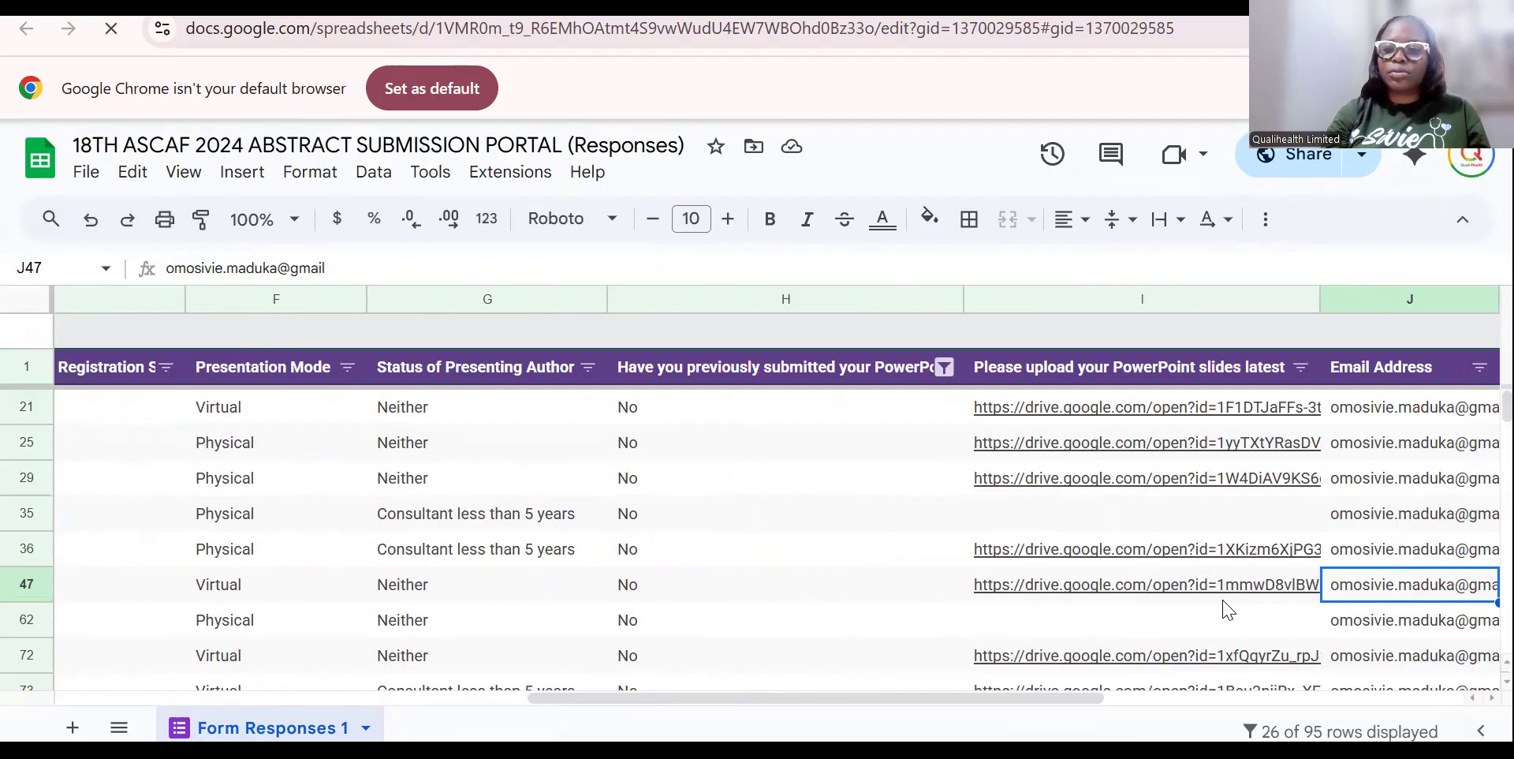
key(Left)
key(Left)
key(Left)
key(Left)
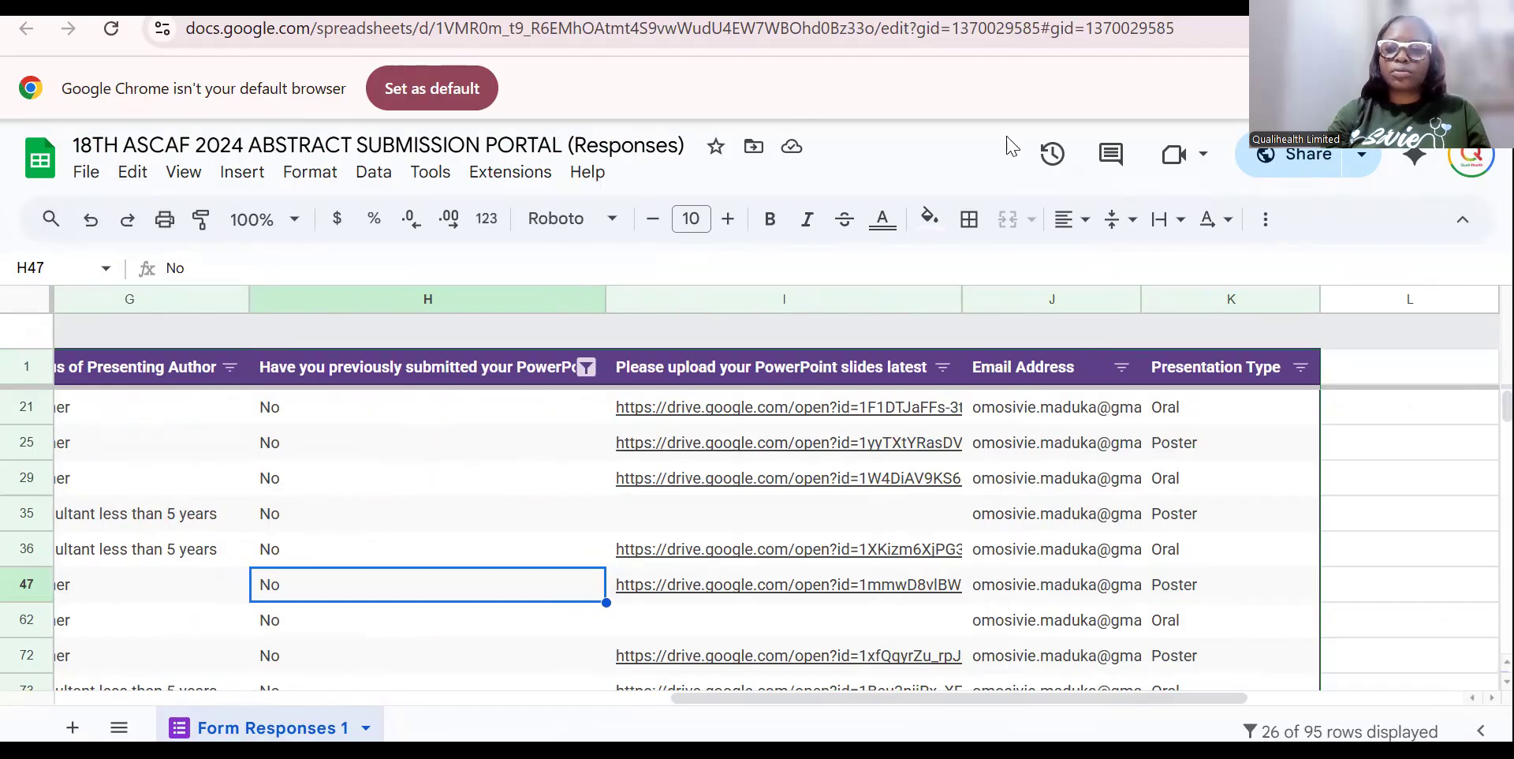
key(alt+Tab)
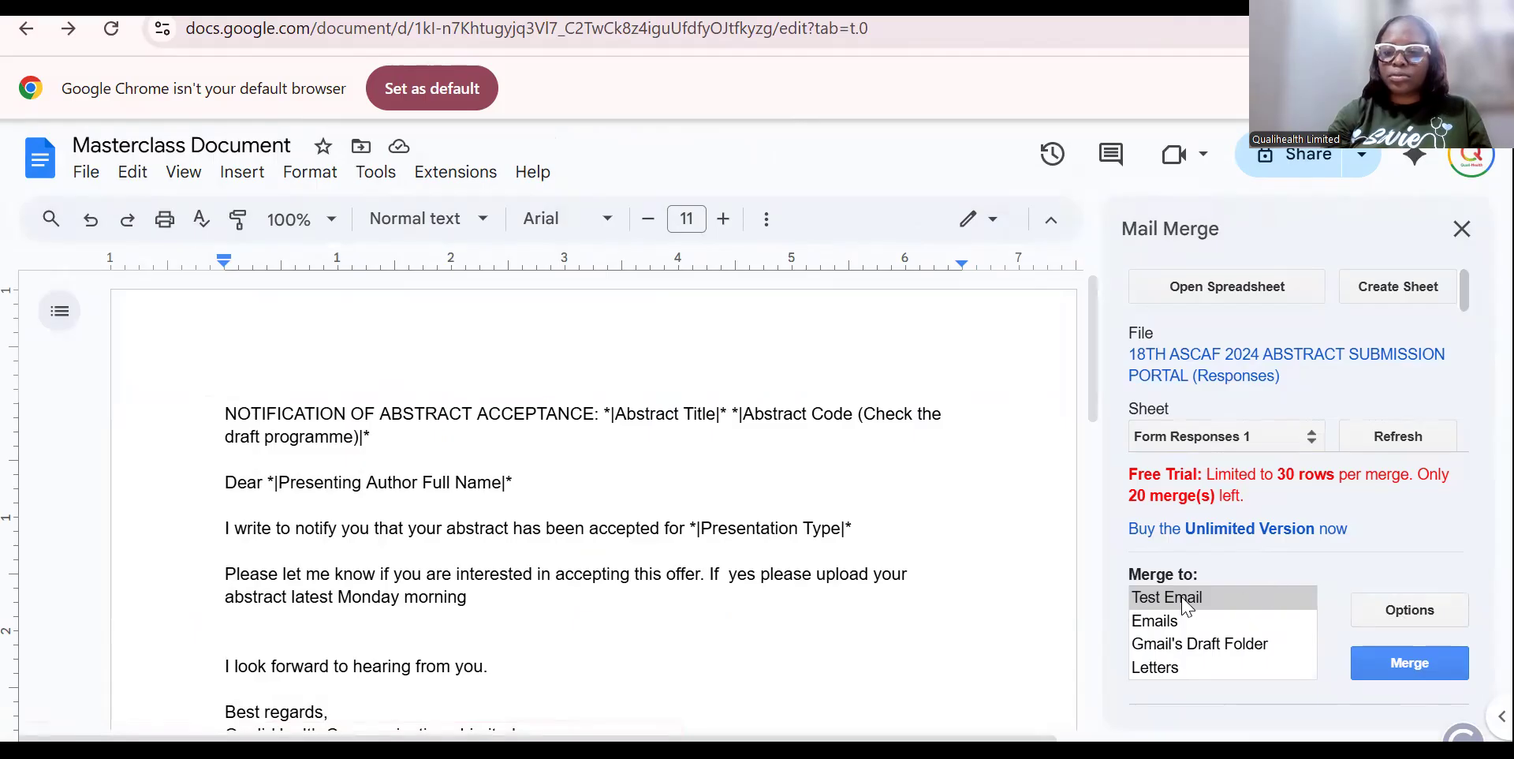
Run a Test Email merge of the acceptance letter and confirm sending it to the prefilled address.
click(1398, 667)
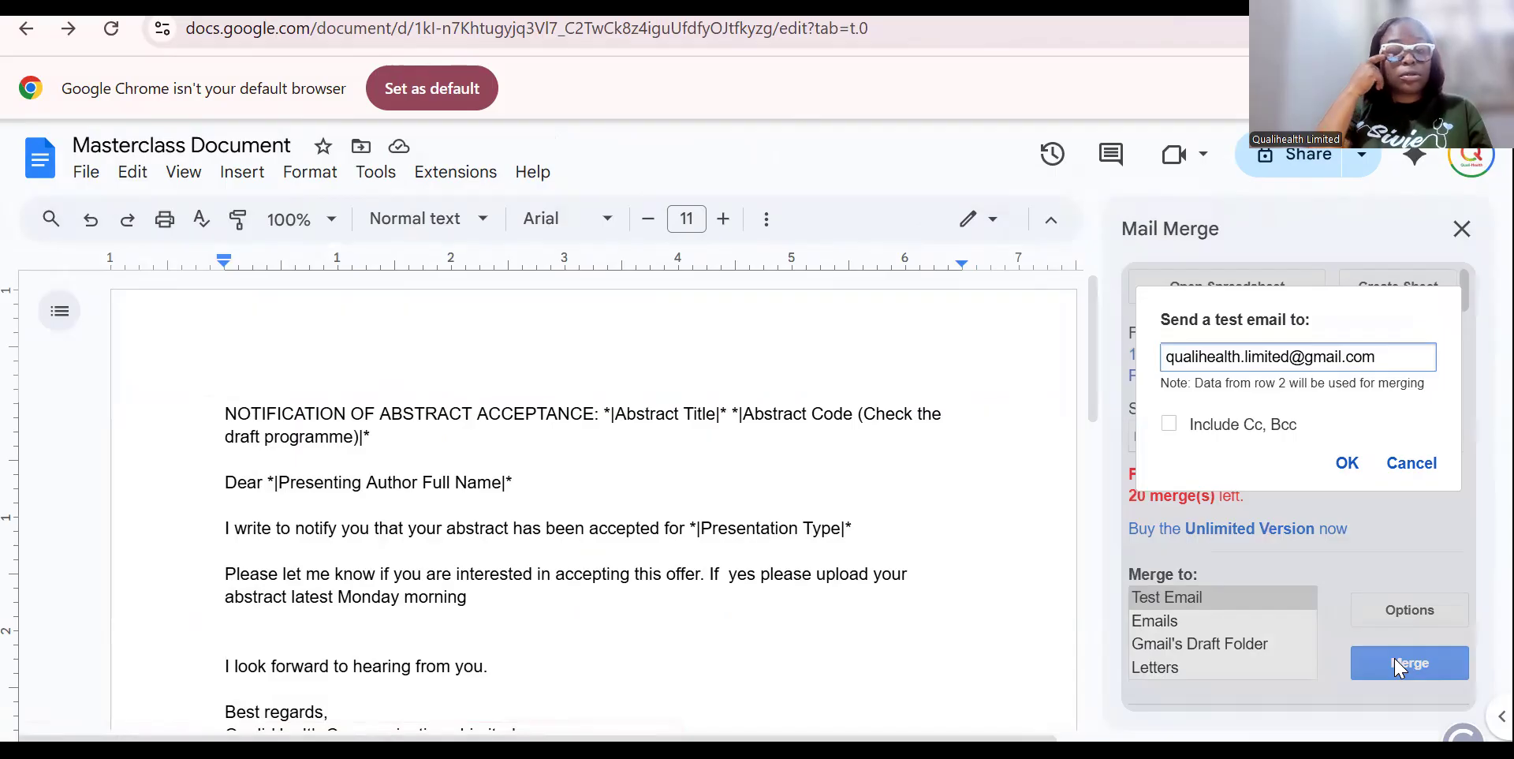
click(1345, 467)
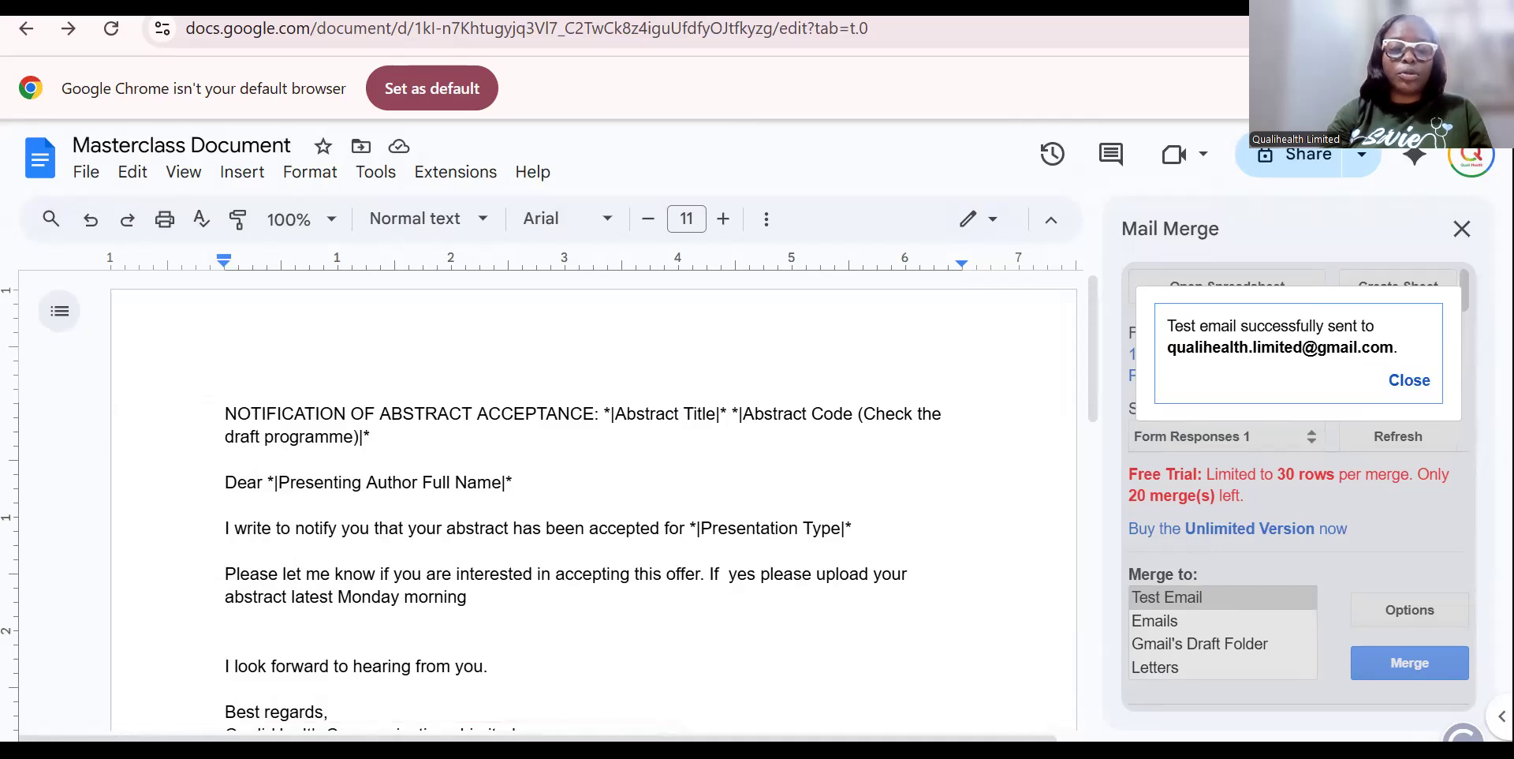
key(ctrl+Tab)
click(68, 309)
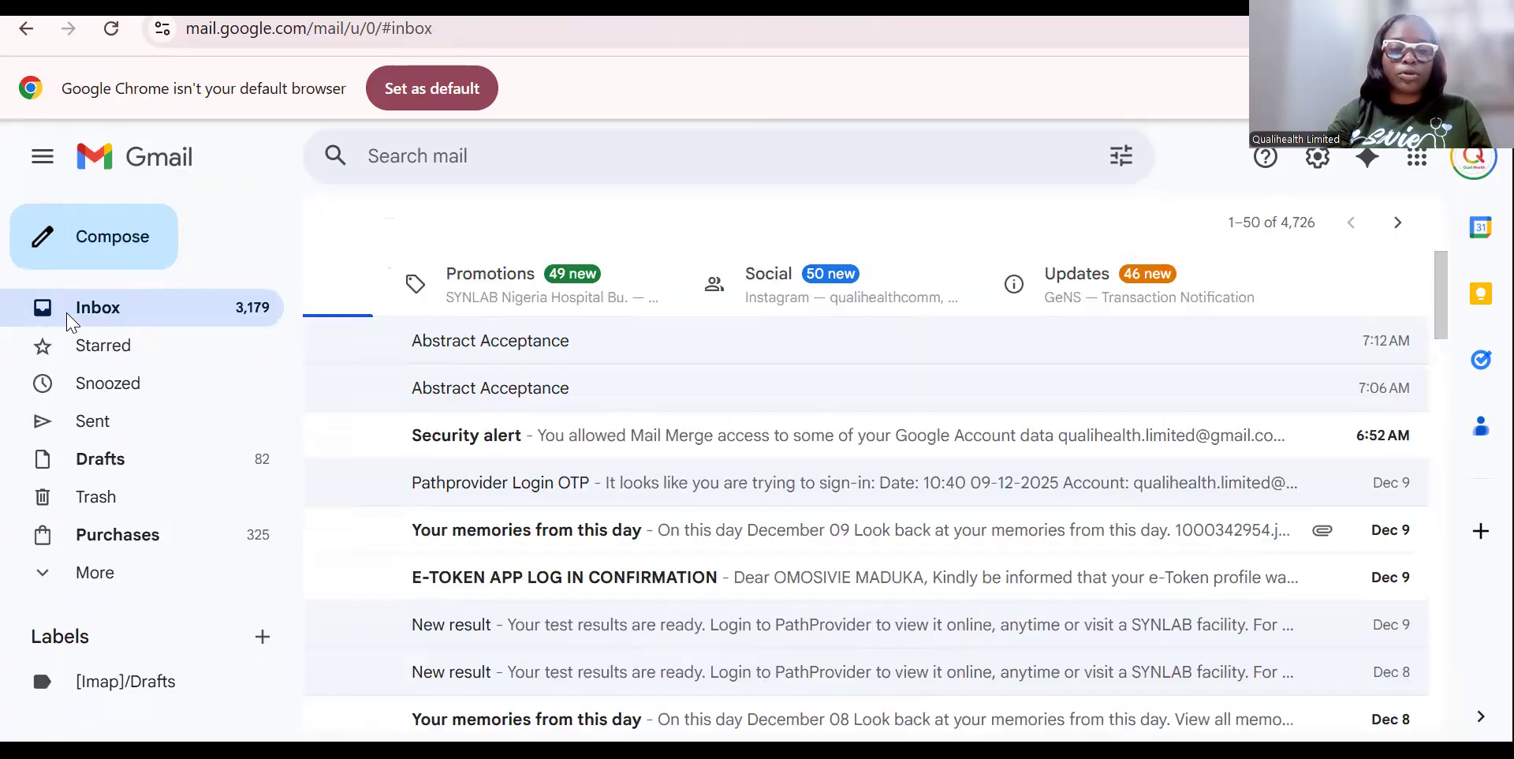
click(186, 222)
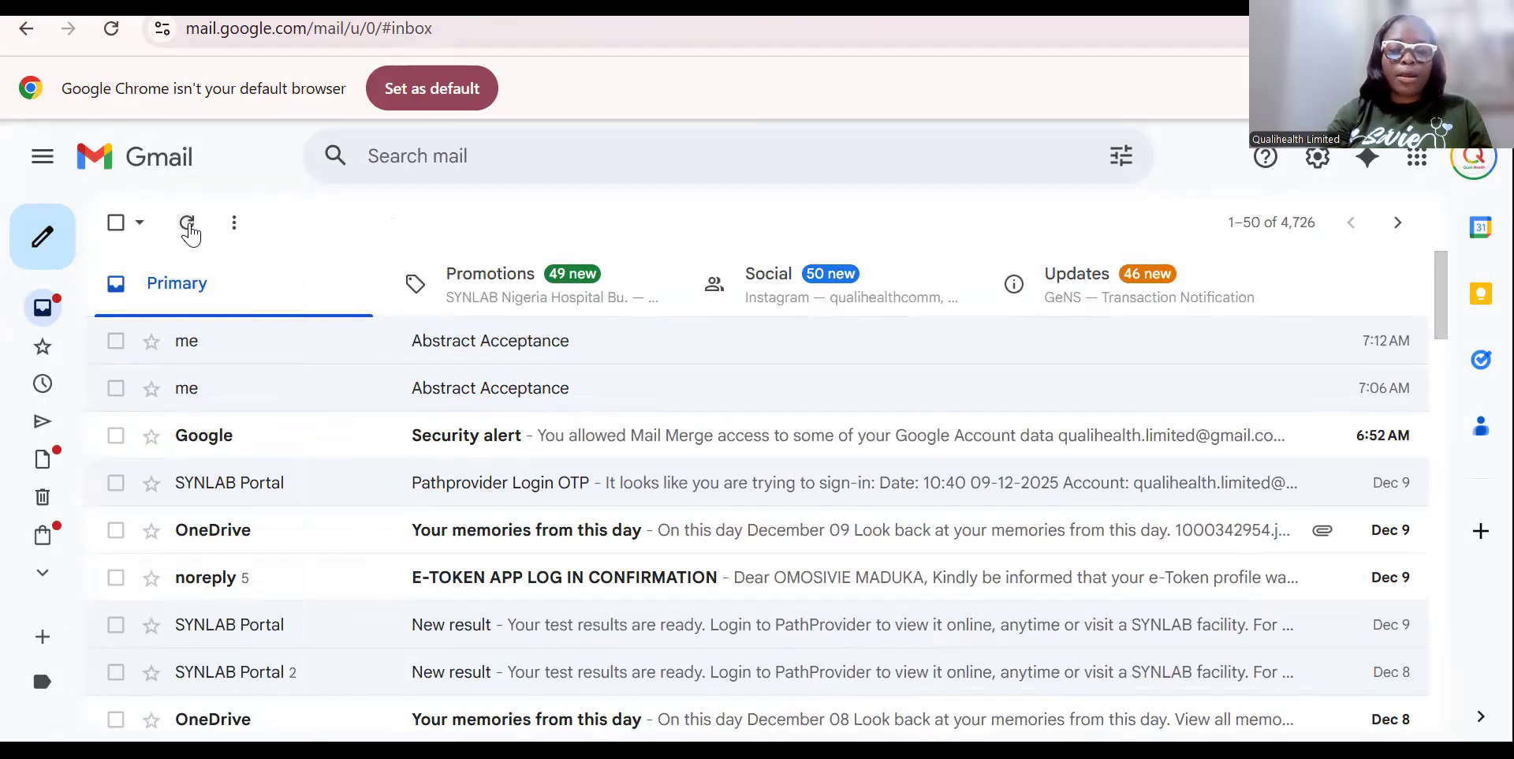
click(527, 342)
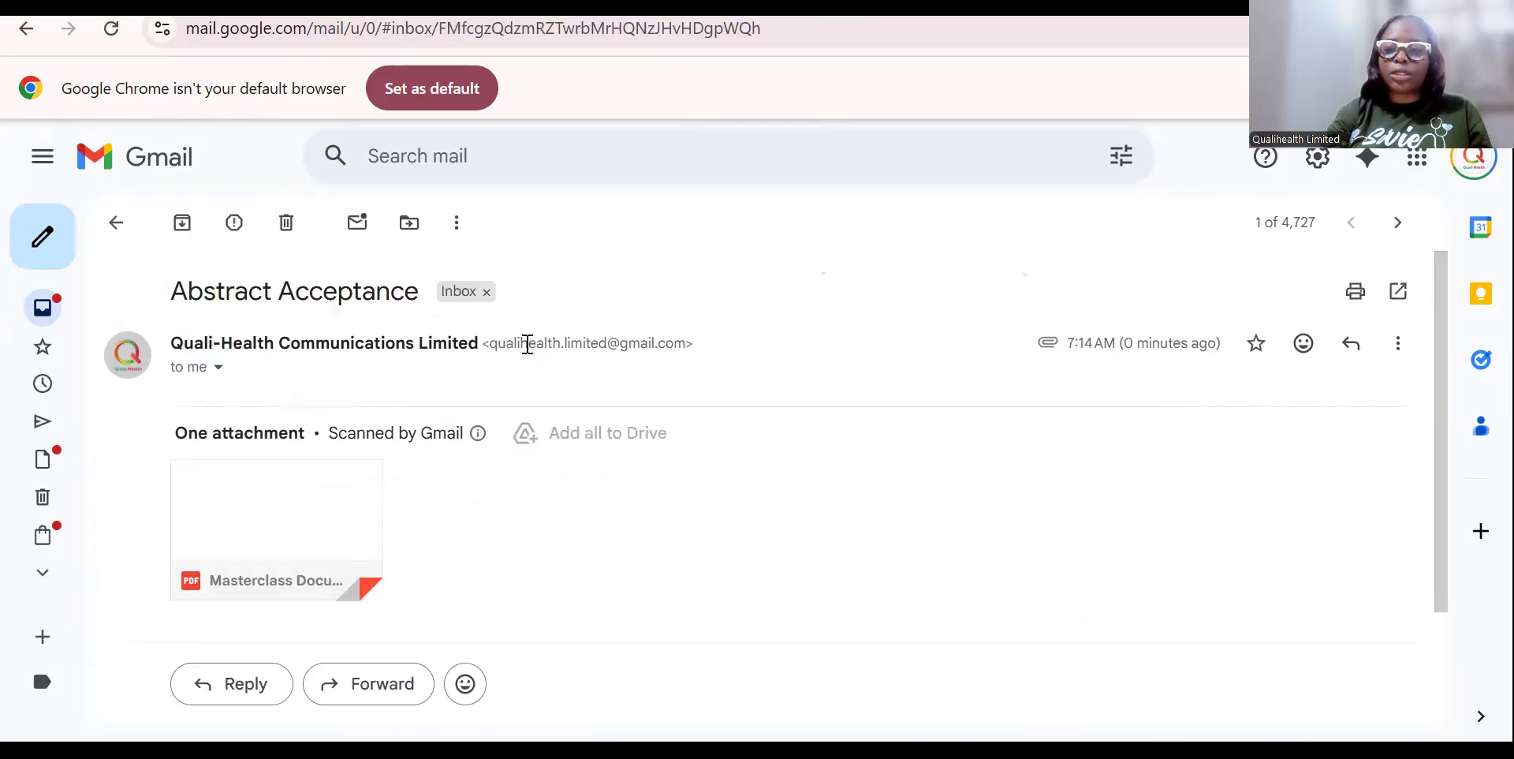
click(345, 527)
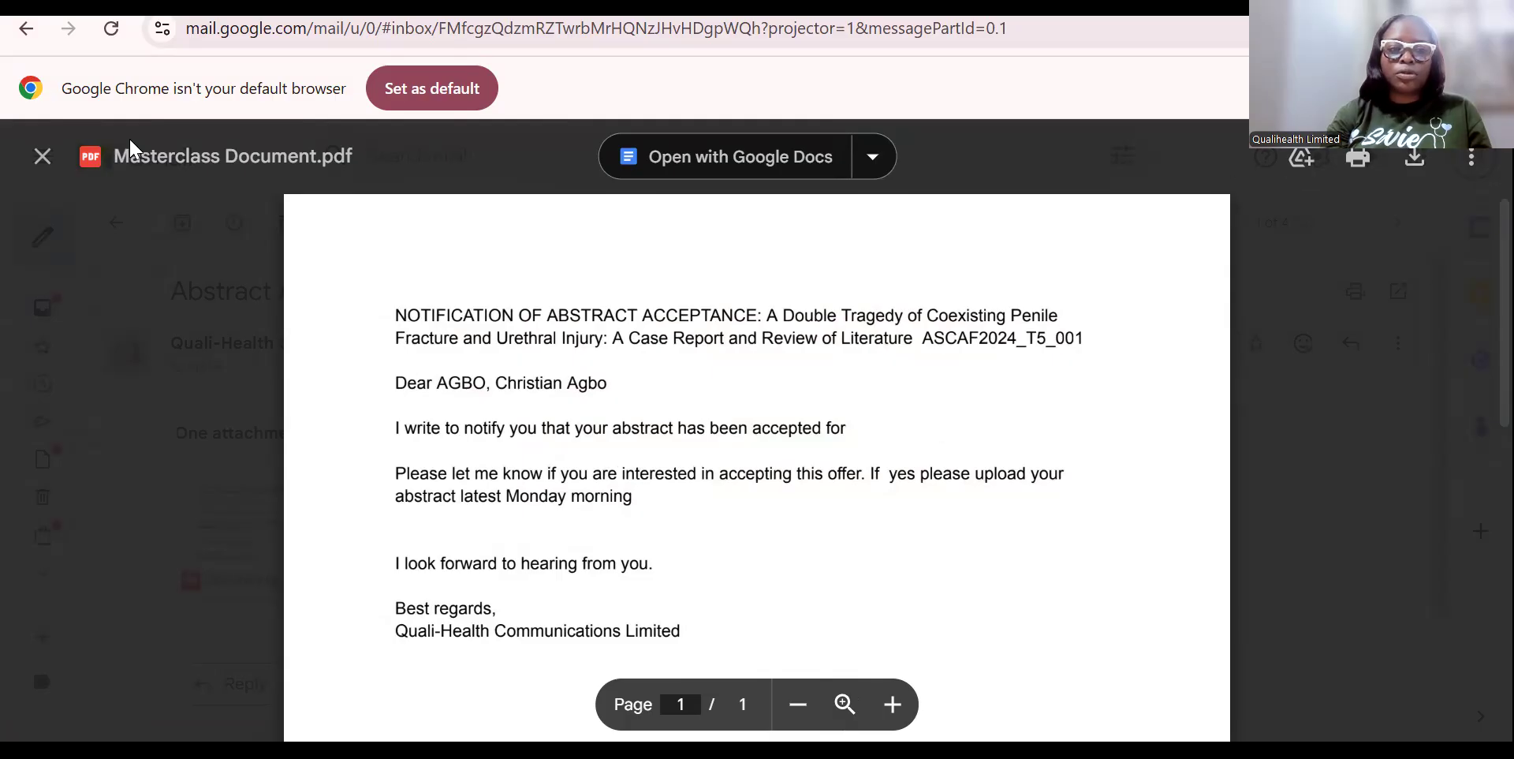
click(41, 157)
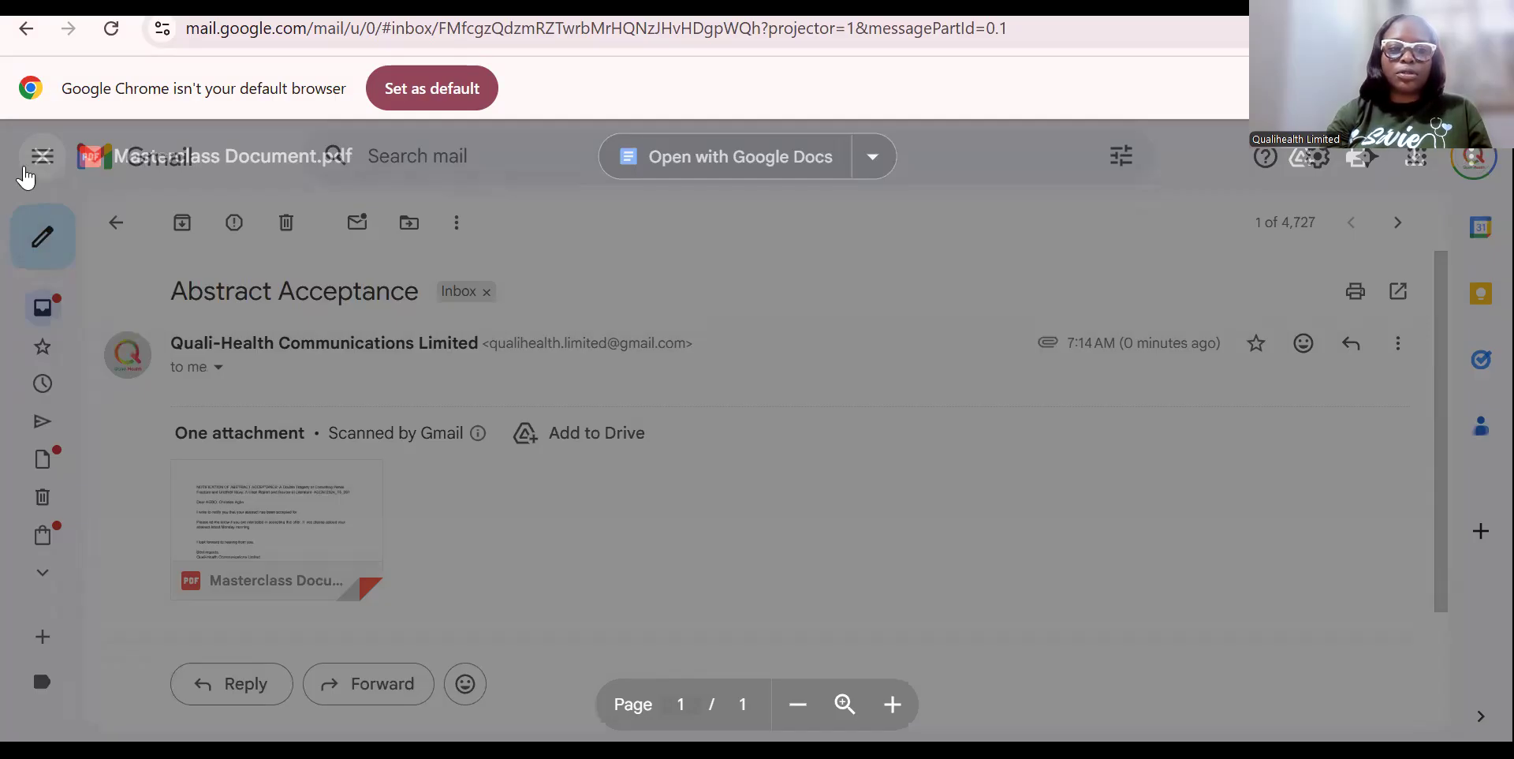
click(679, 5)
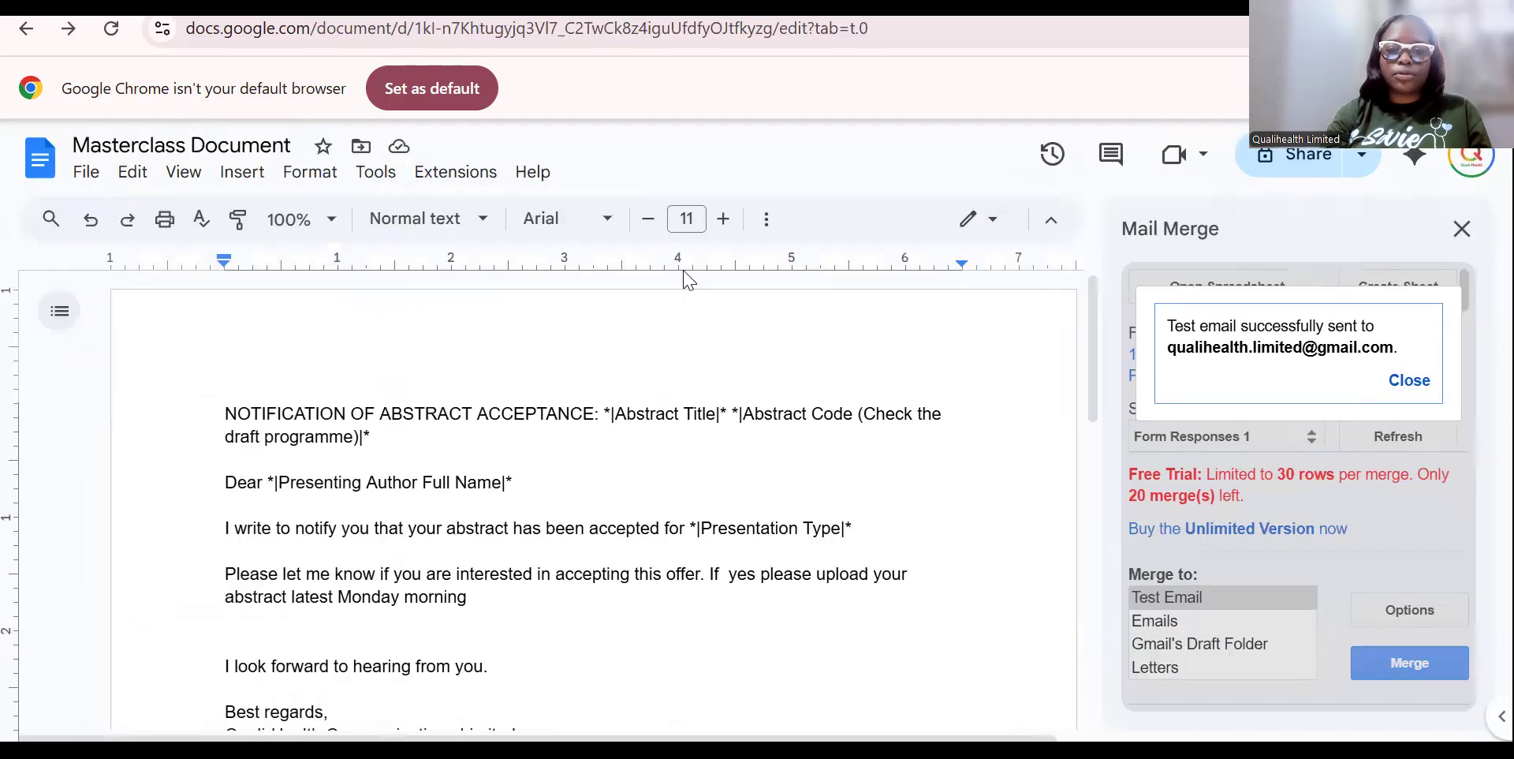
Replace the merge field after 'accepted for' with a freshly inserted Presentation Type field.
drag(864, 527, 690, 528)
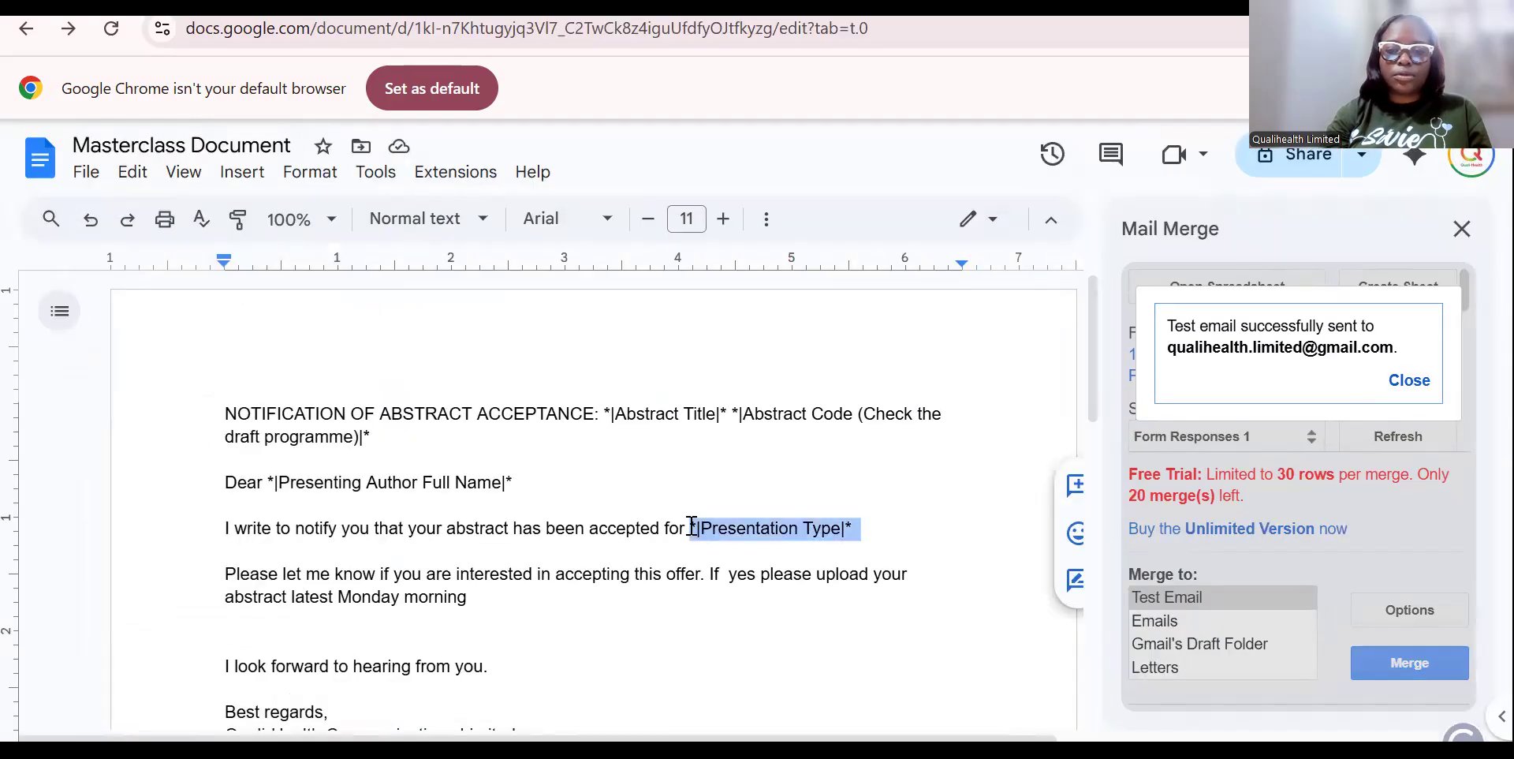
key(BackSpace)
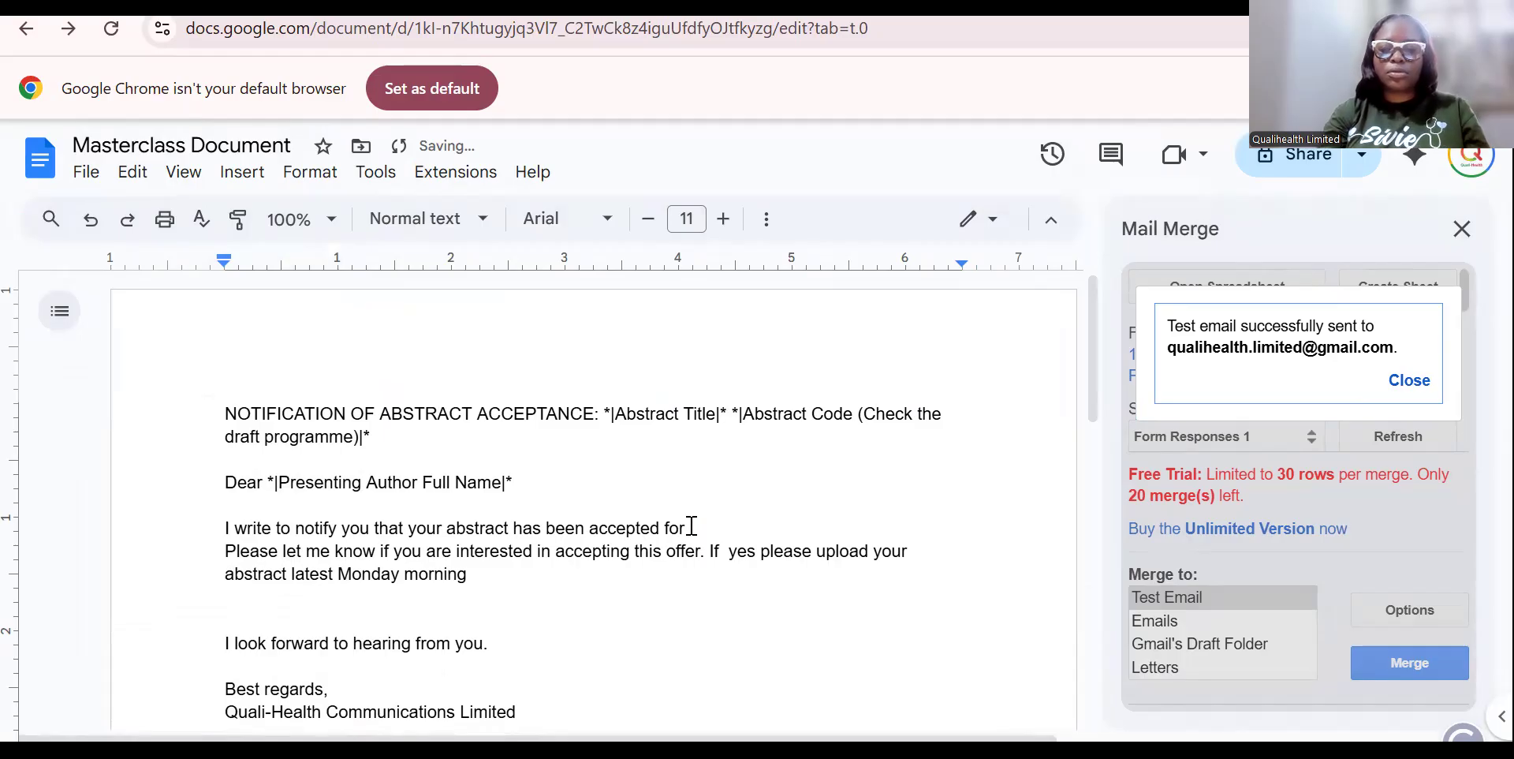
key(Return)
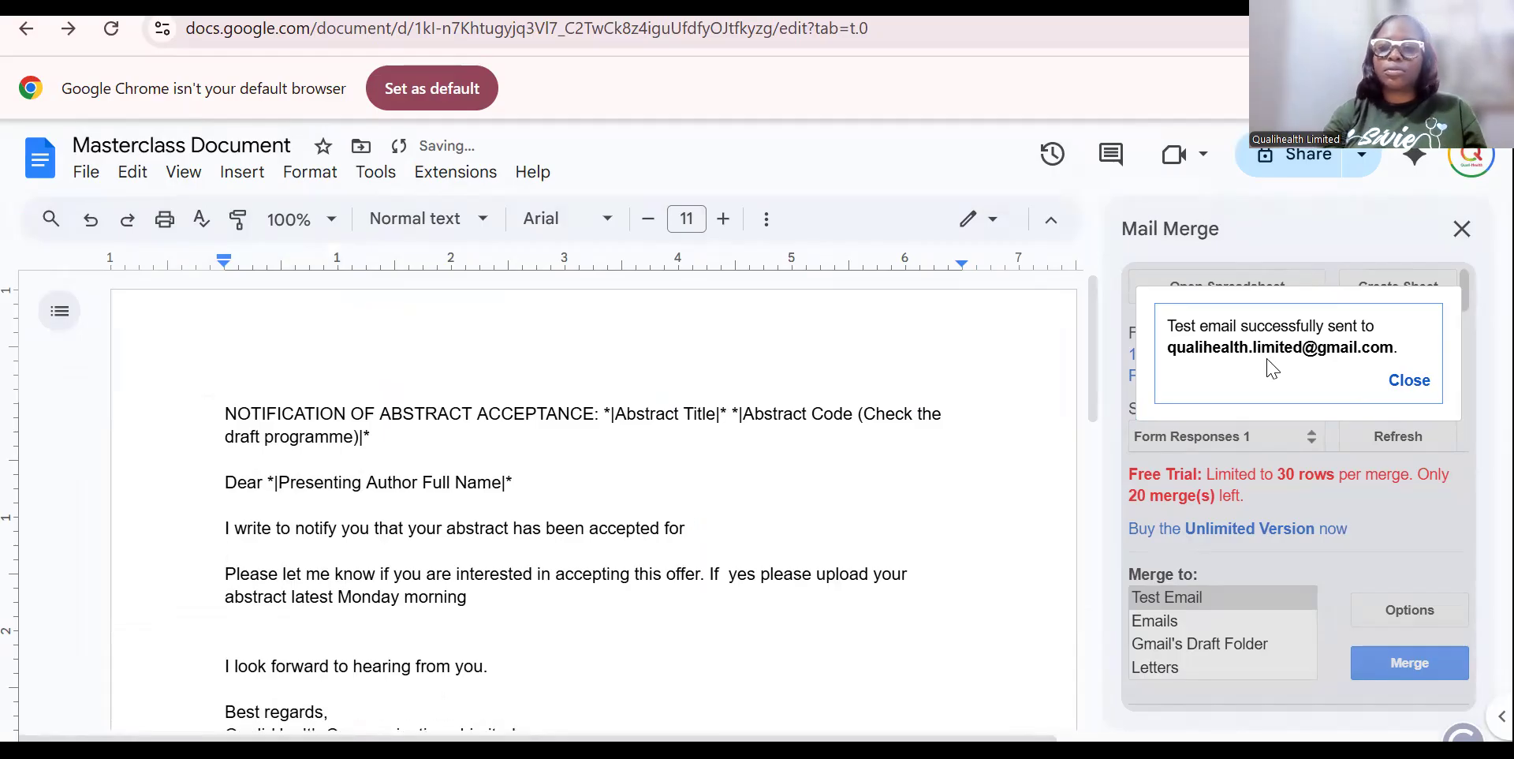
click(1409, 380)
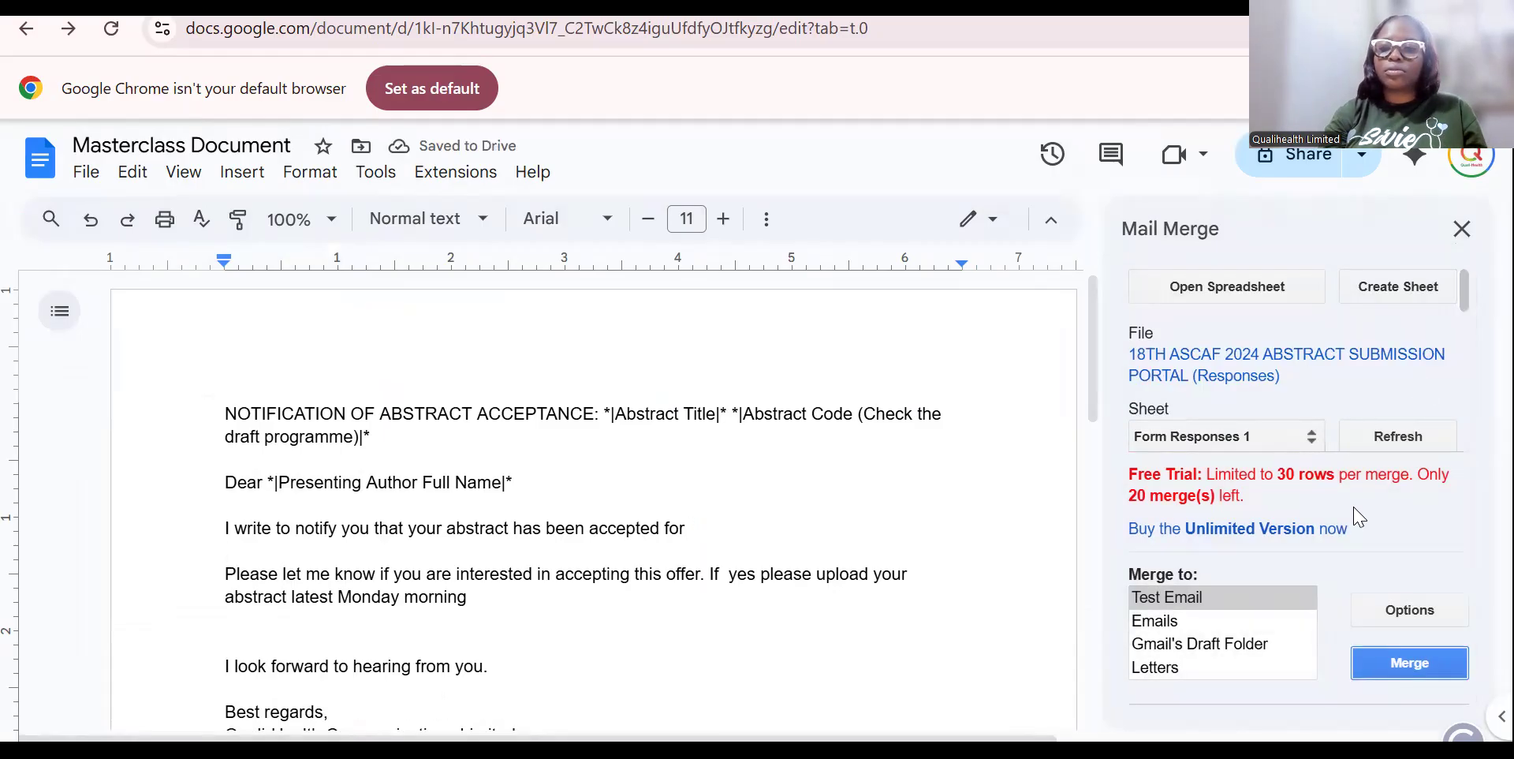
scroll(1293, 363, down, 1)
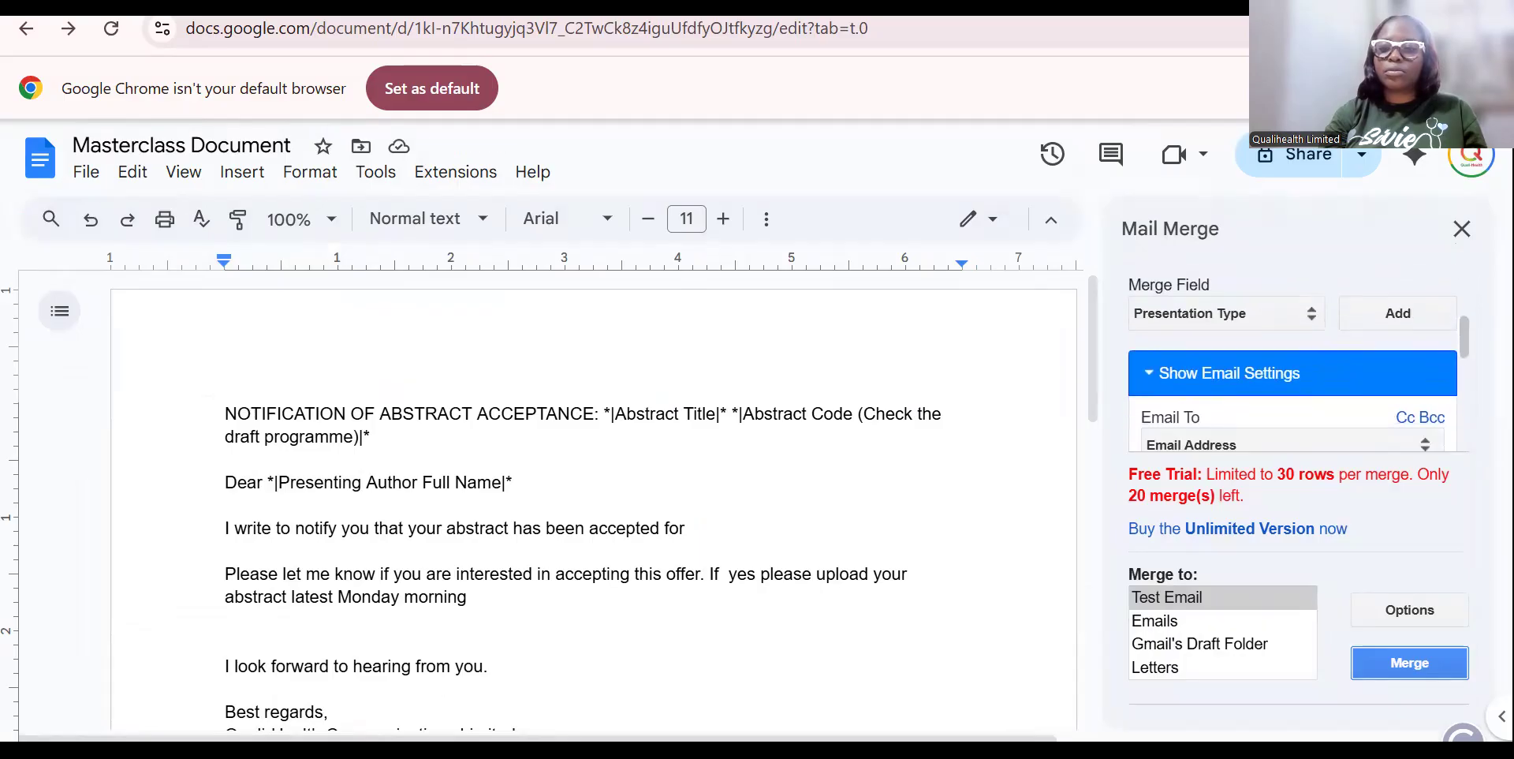
click(1309, 316)
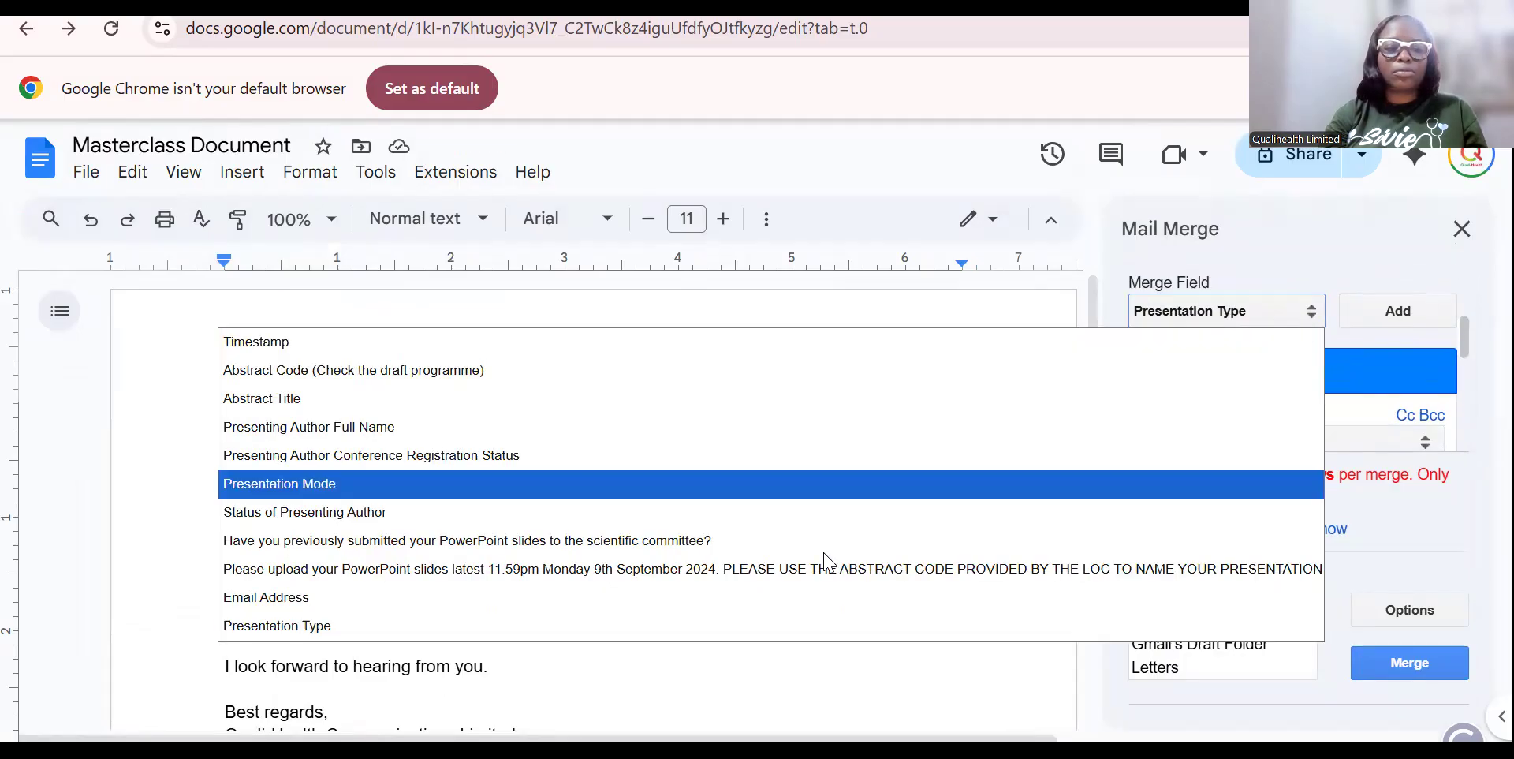
key(Escape)
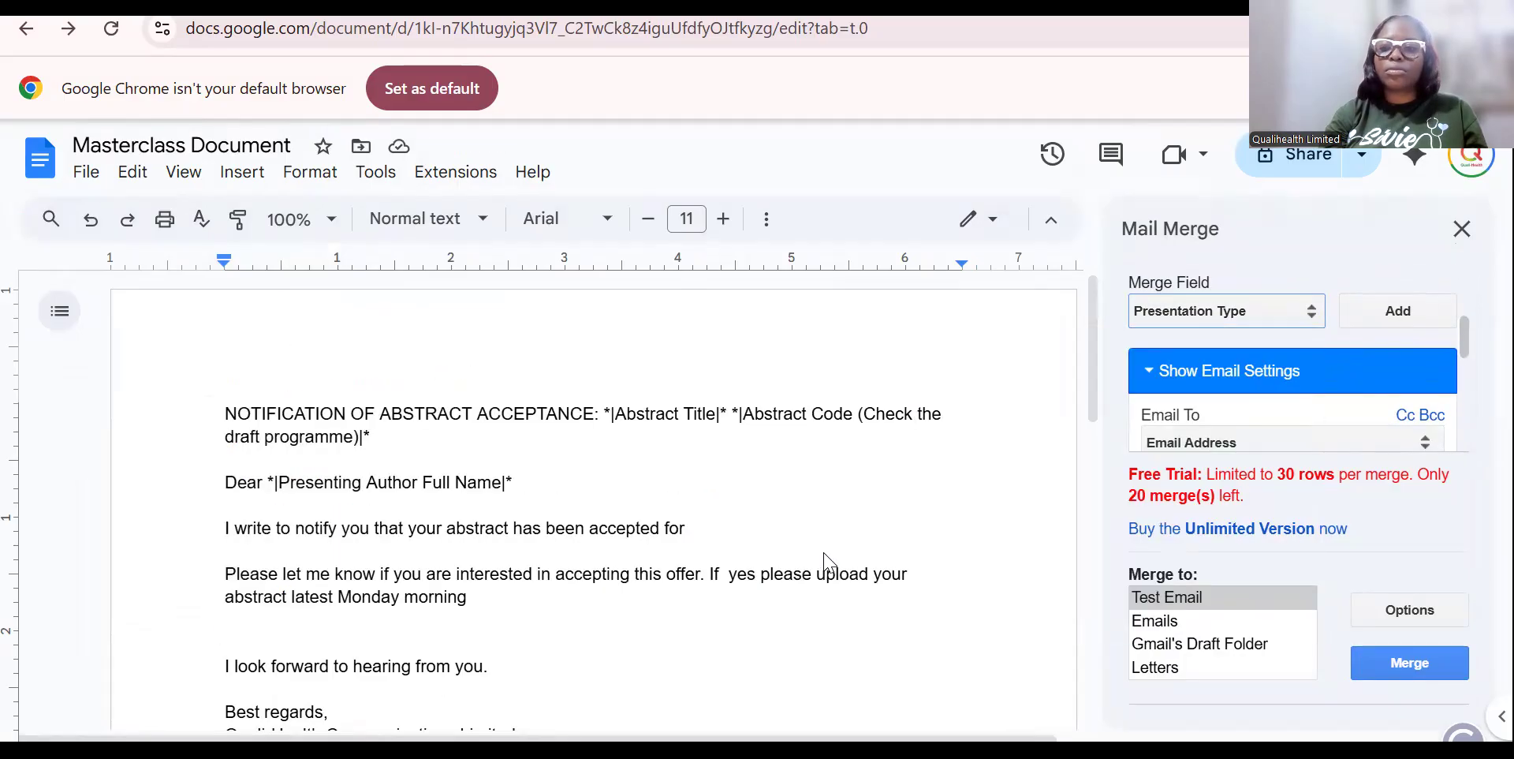
click(1386, 315)
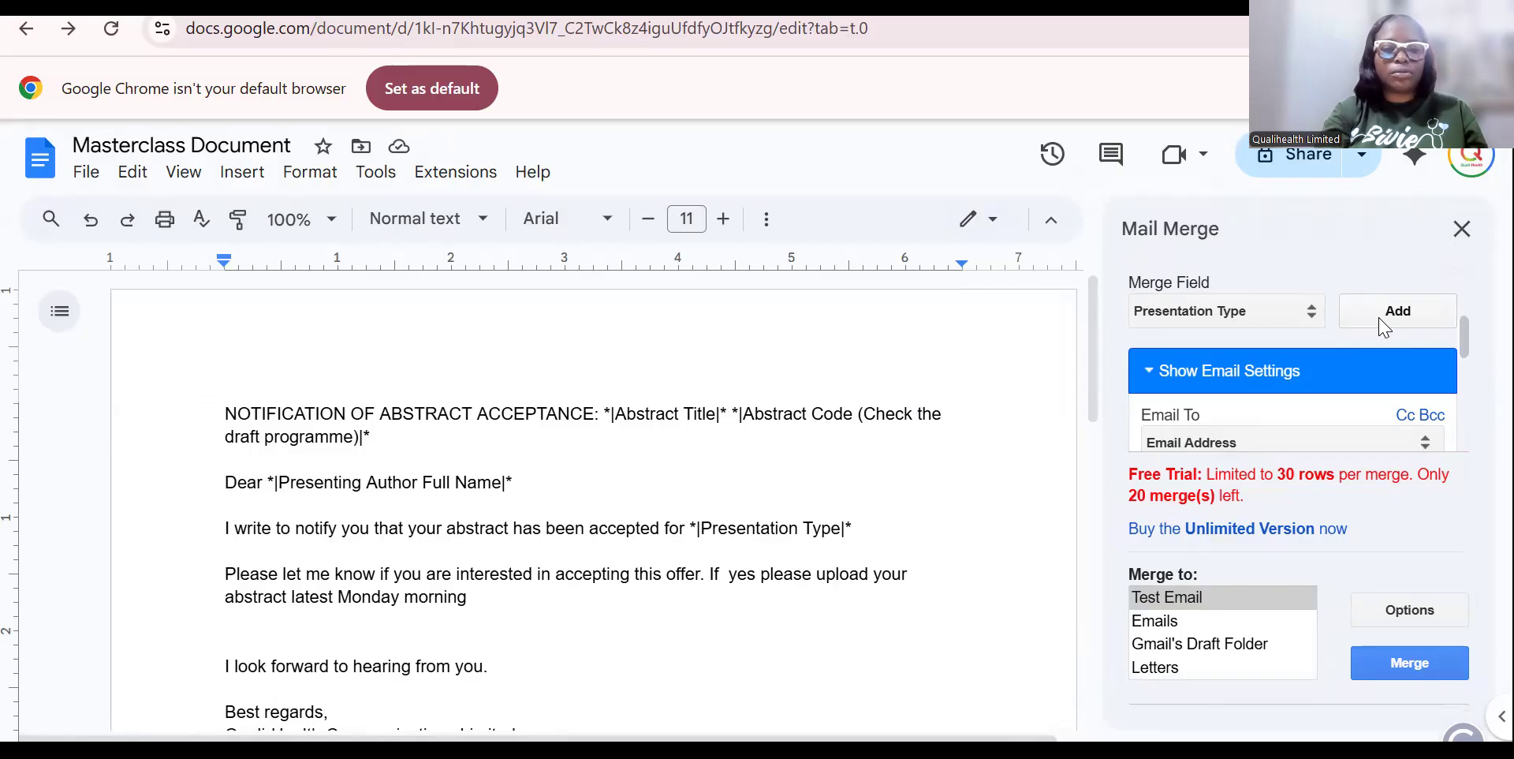
Add a colon after ACCEPTANCE in the heading and send another test email.
click(597, 413)
text(:)
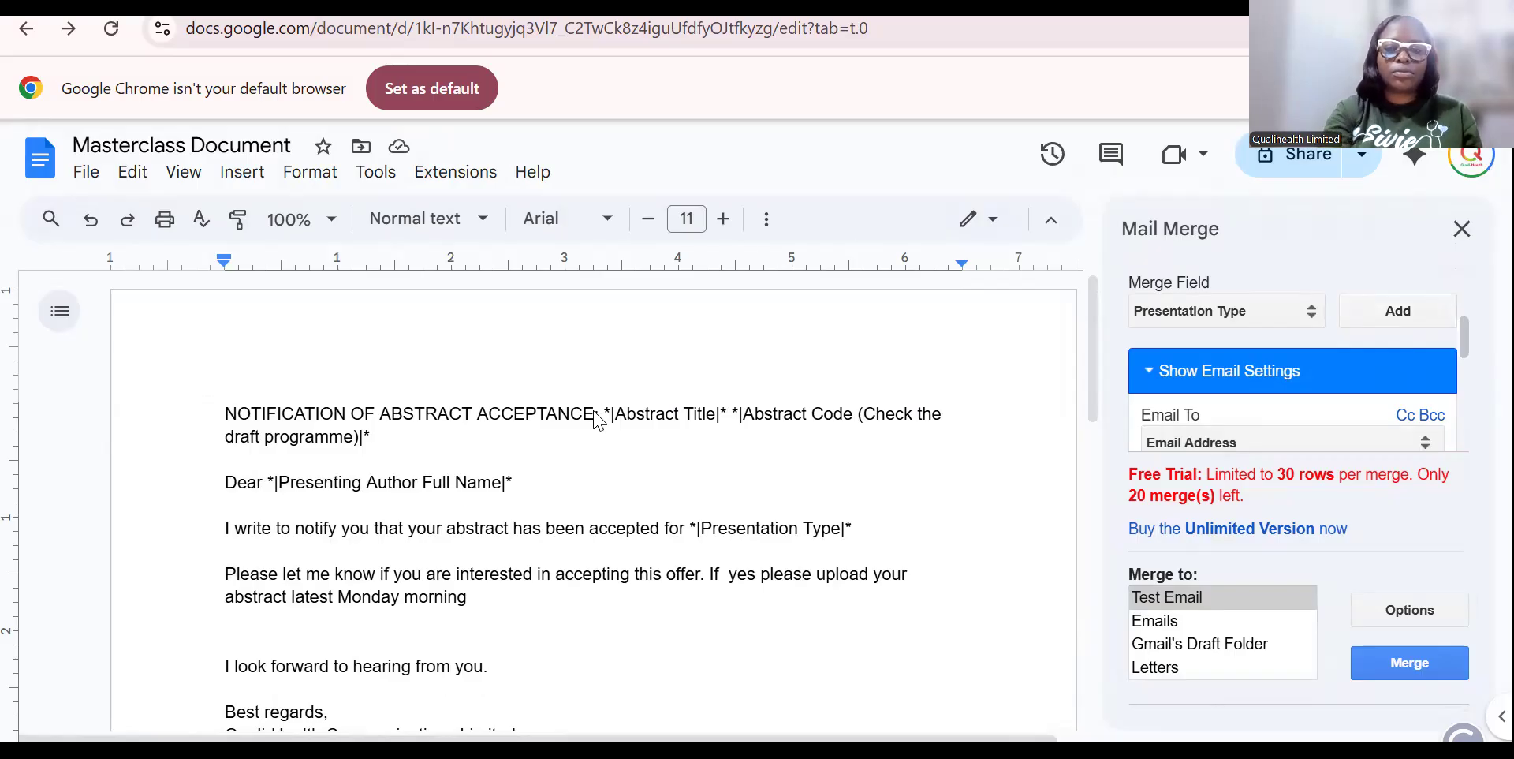
key(ctrl+s)
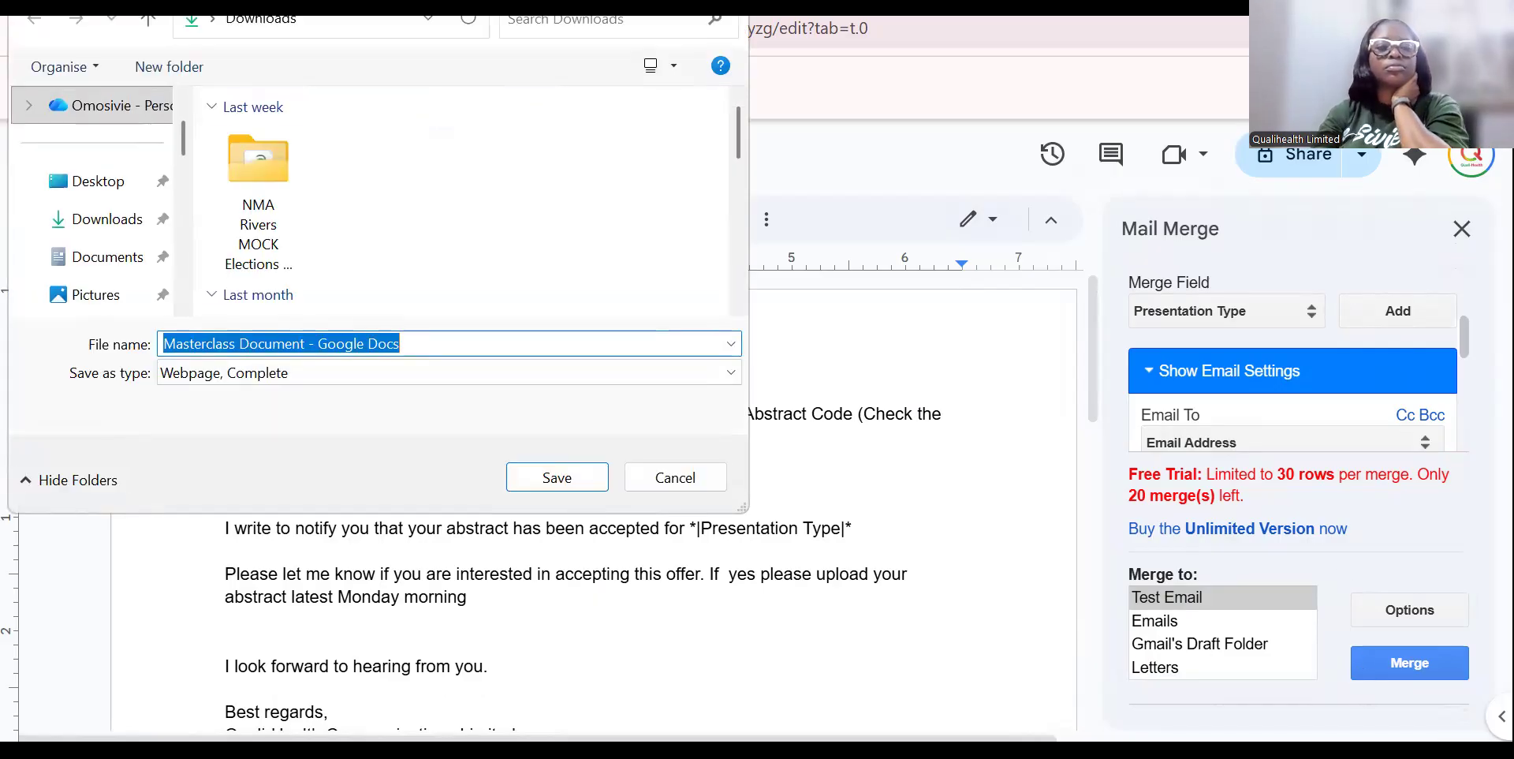
key(Escape)
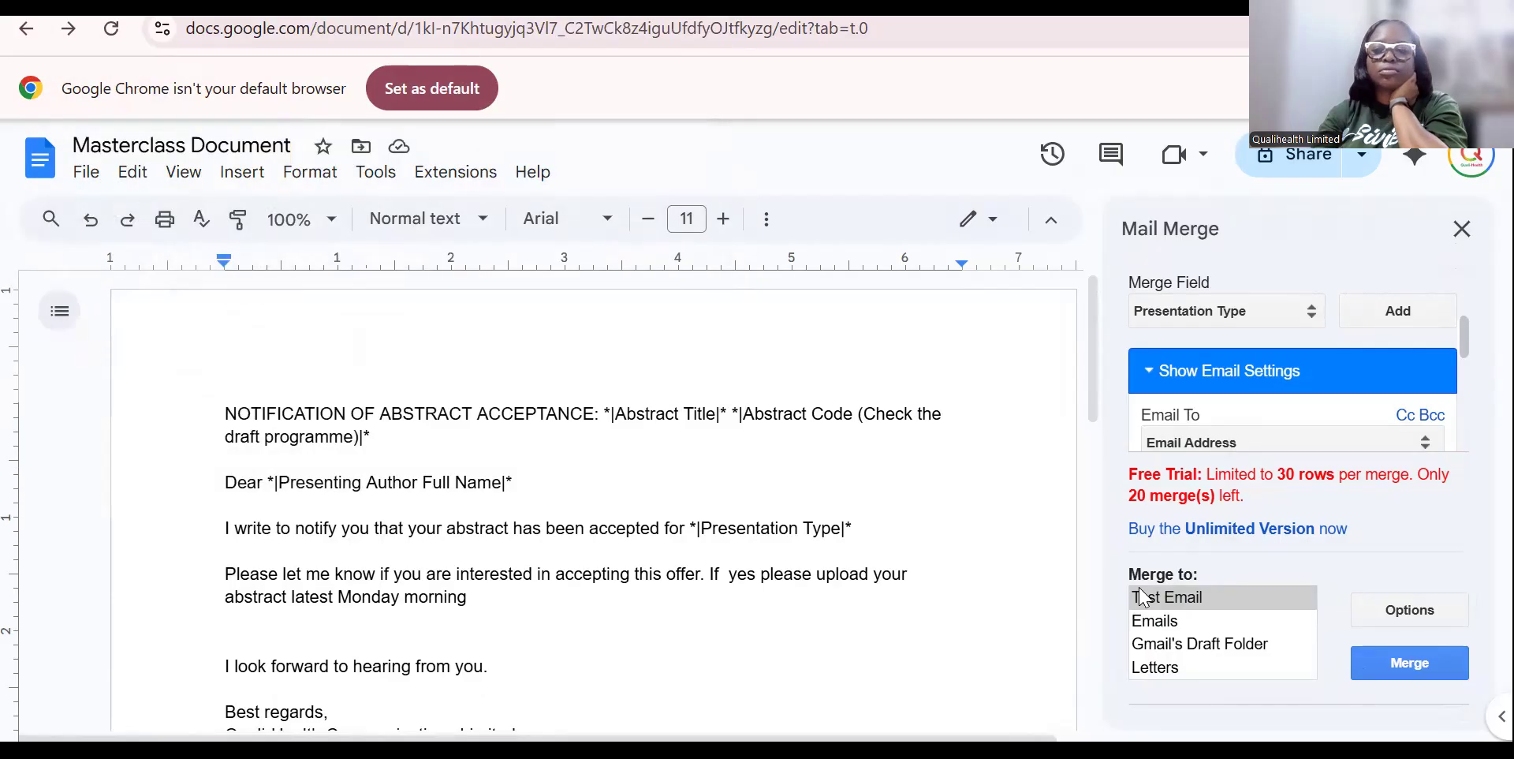
click(1402, 669)
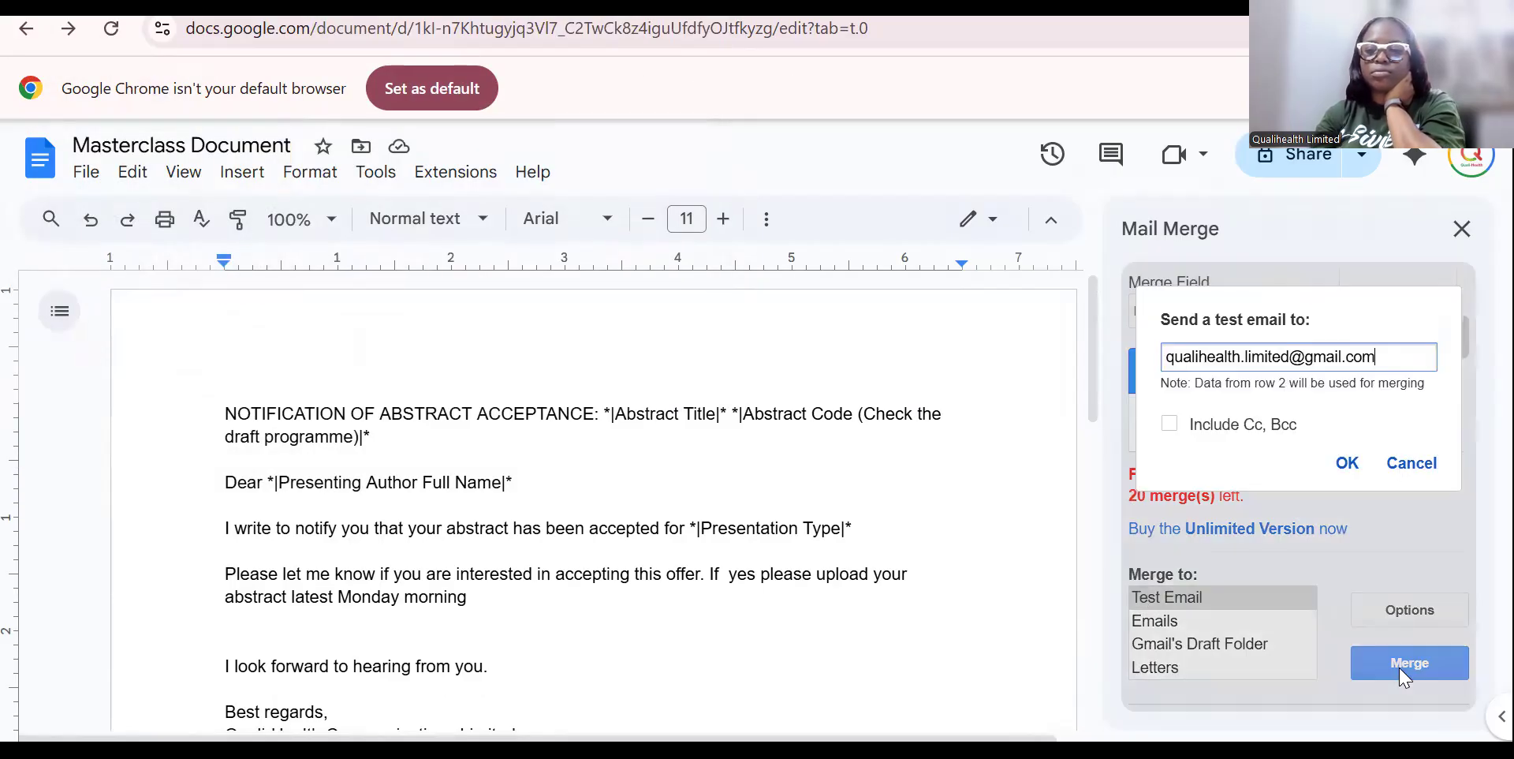
click(1346, 463)
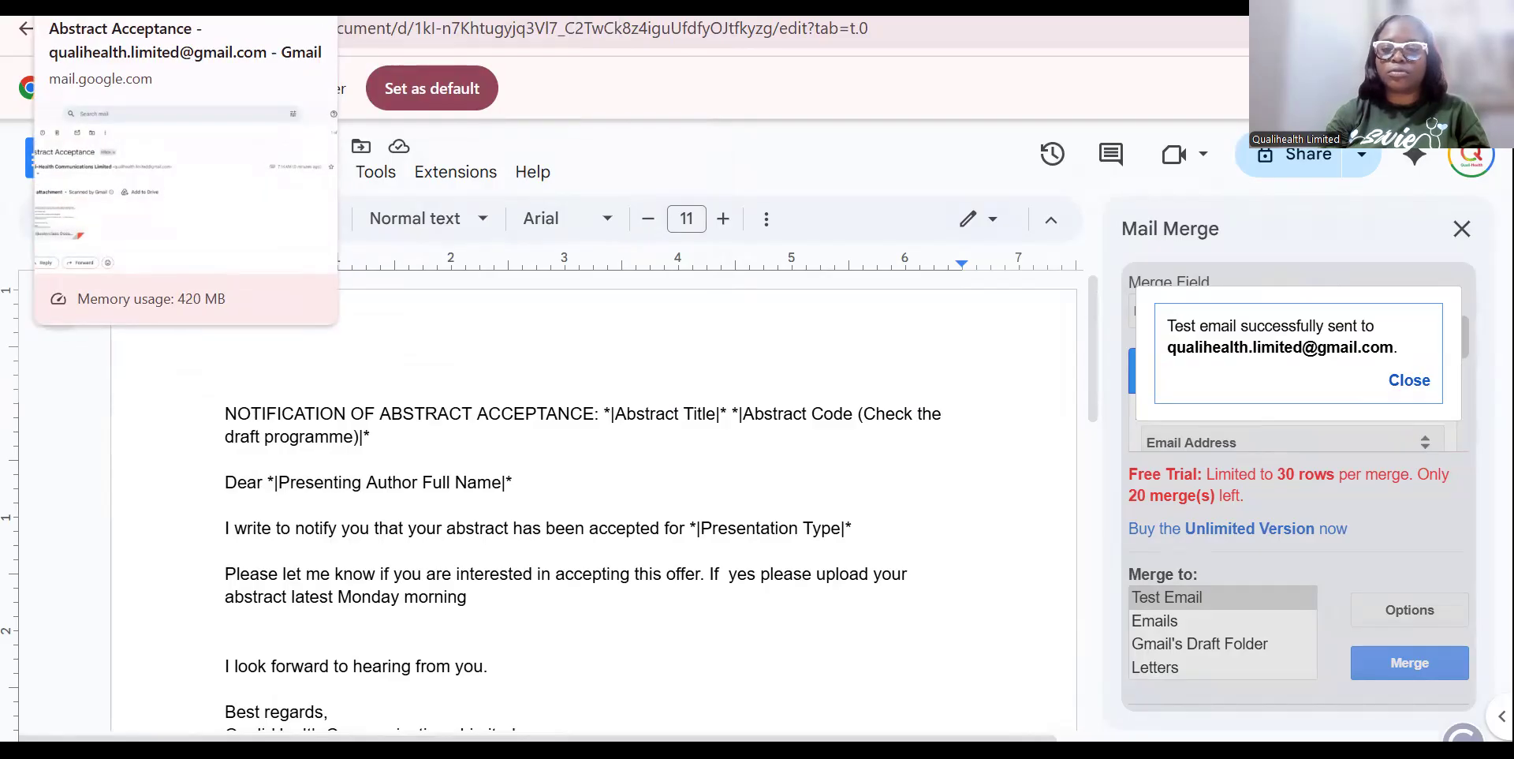
Check the 7:15 AM email's Masterclass Document.pdf attachment, blank after 'accepted for', then return to Docs.
click(118, 7)
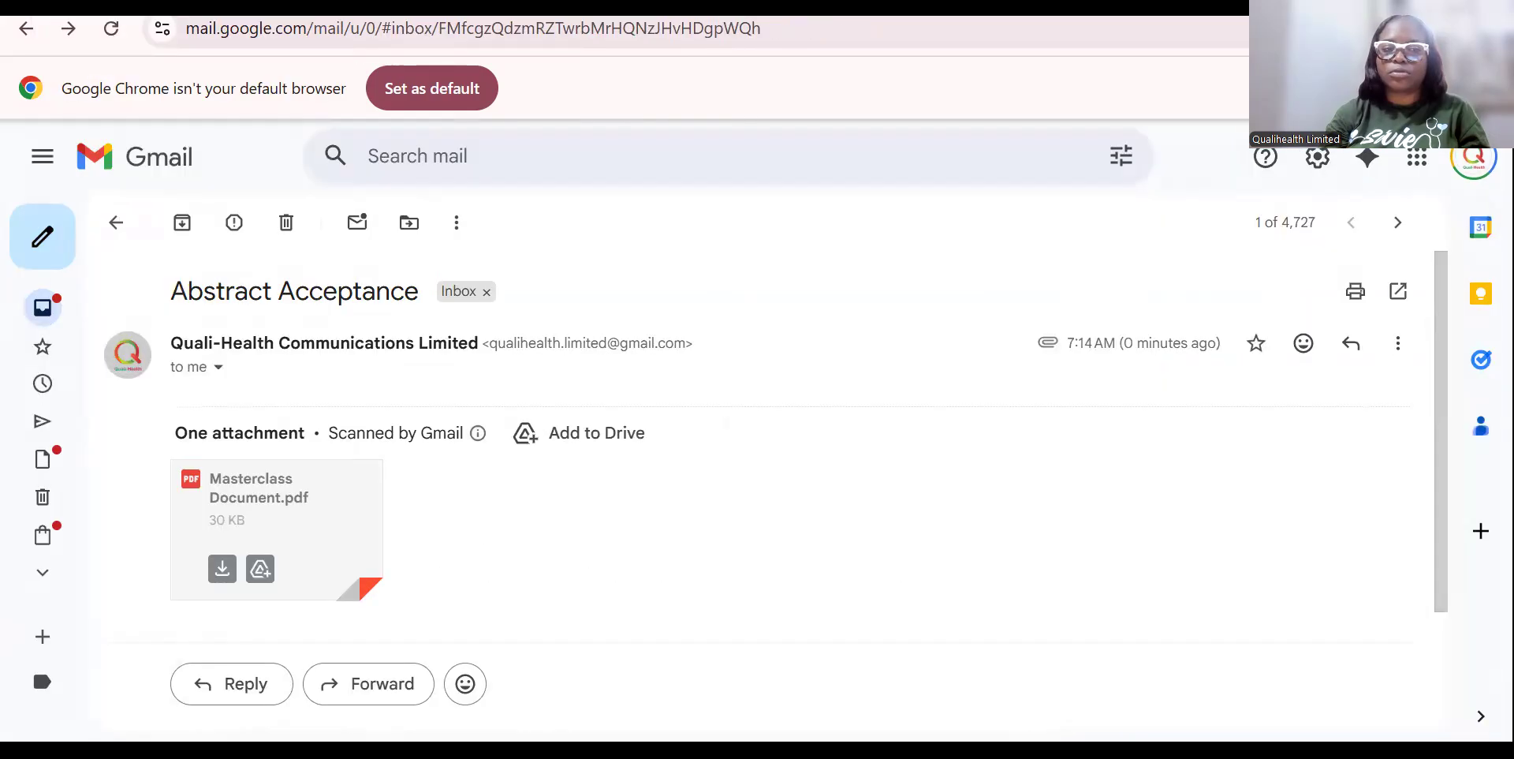
click(67, 323)
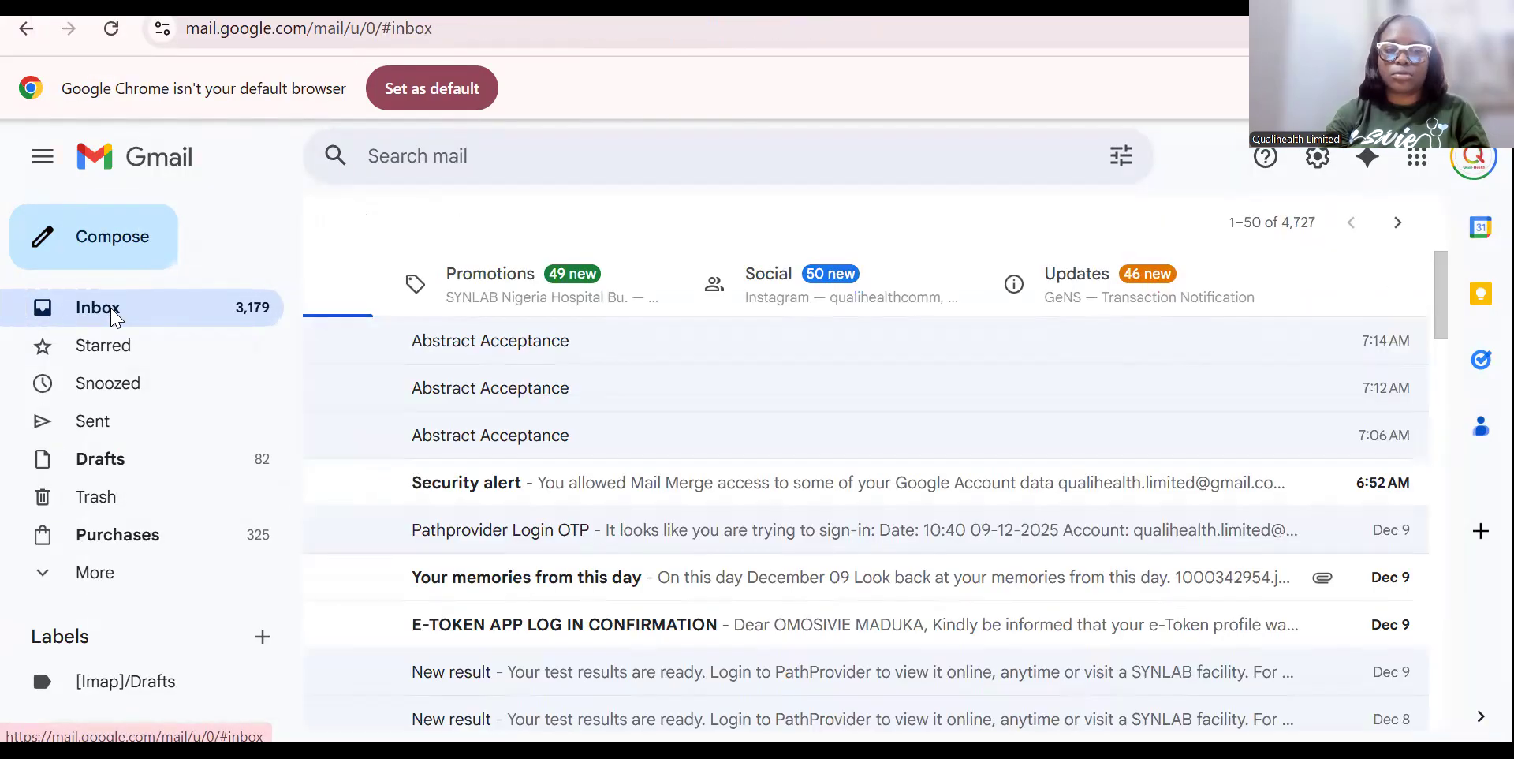
click(184, 224)
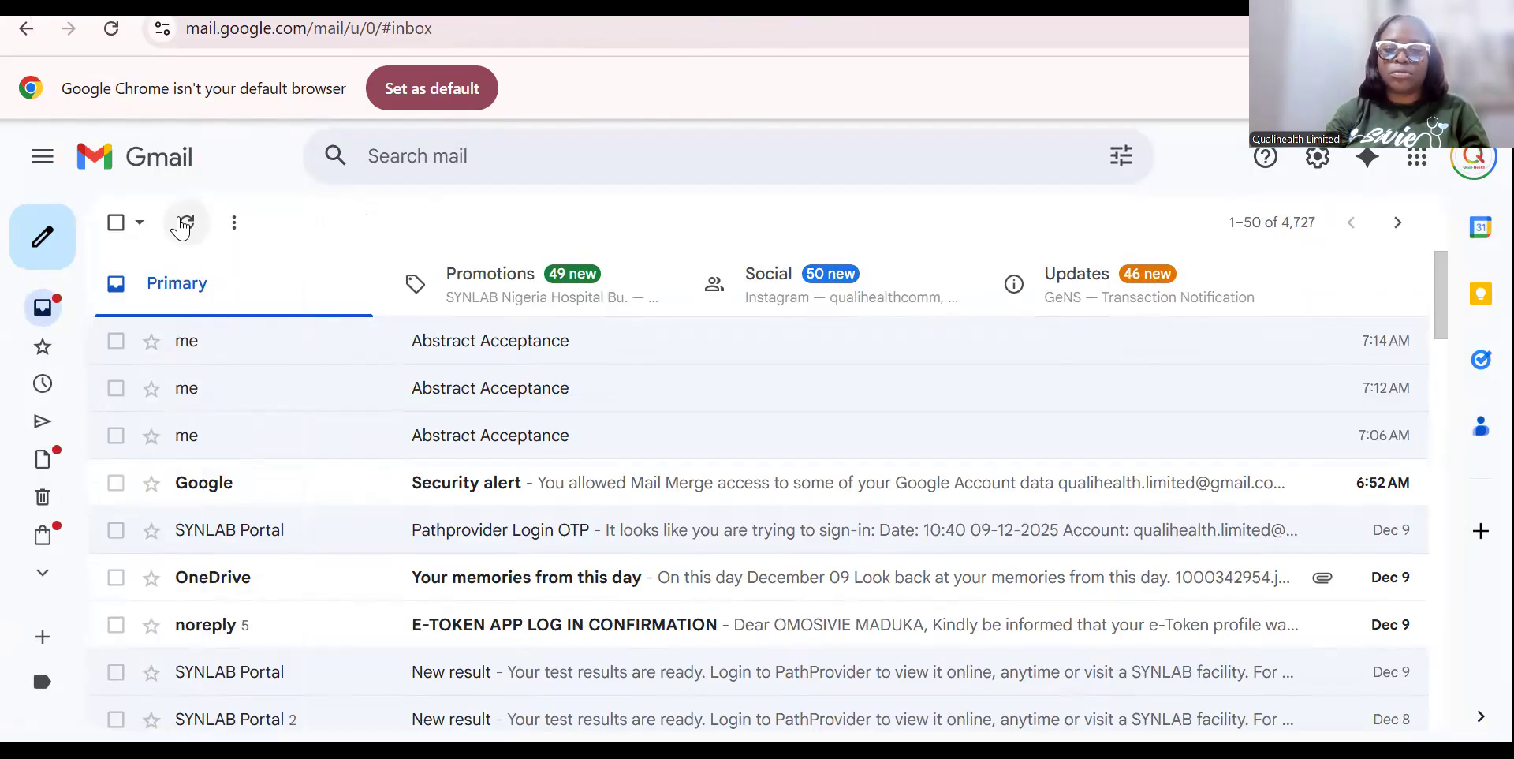
click(495, 351)
click(316, 567)
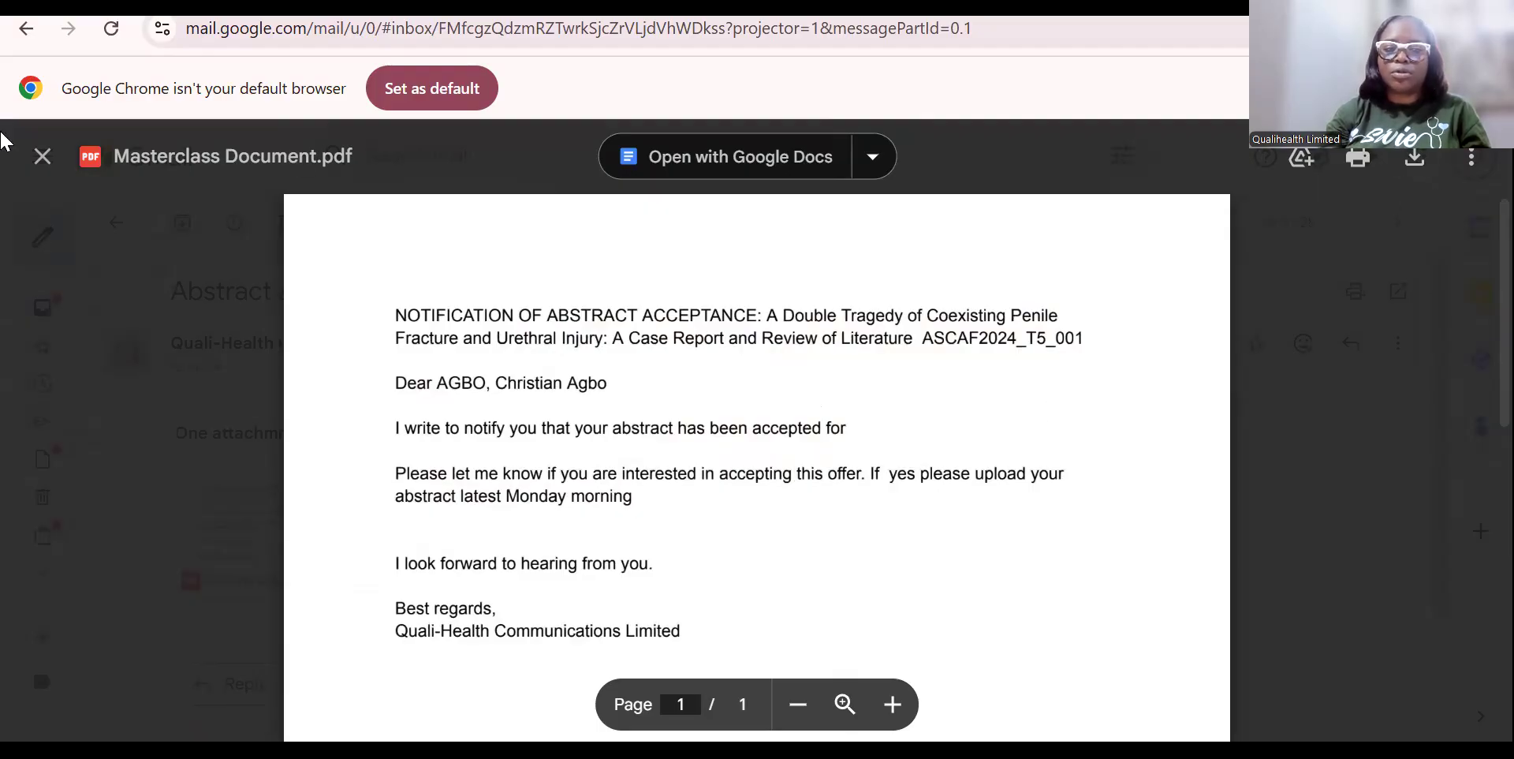
click(42, 158)
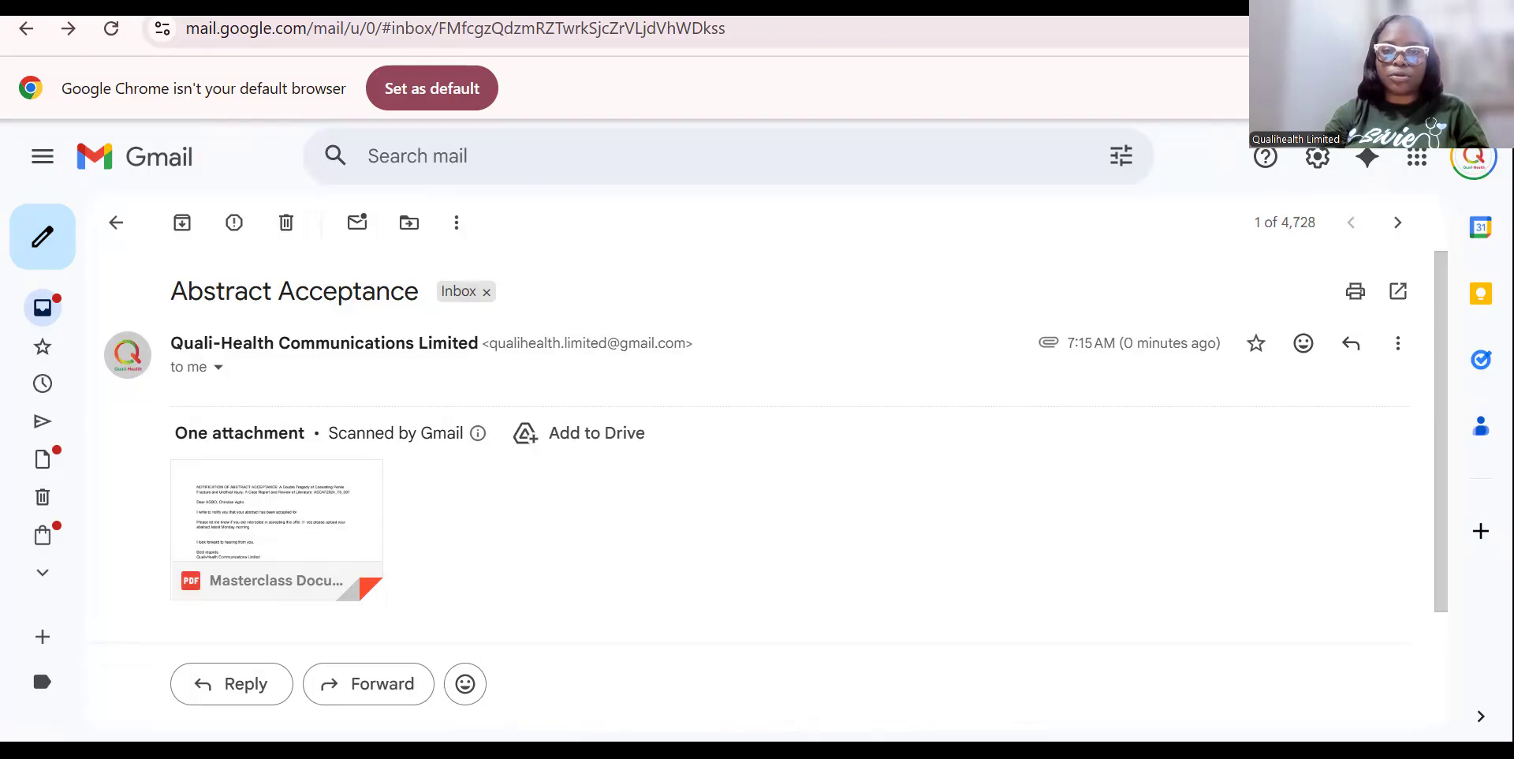
key(ctrl+Tab)
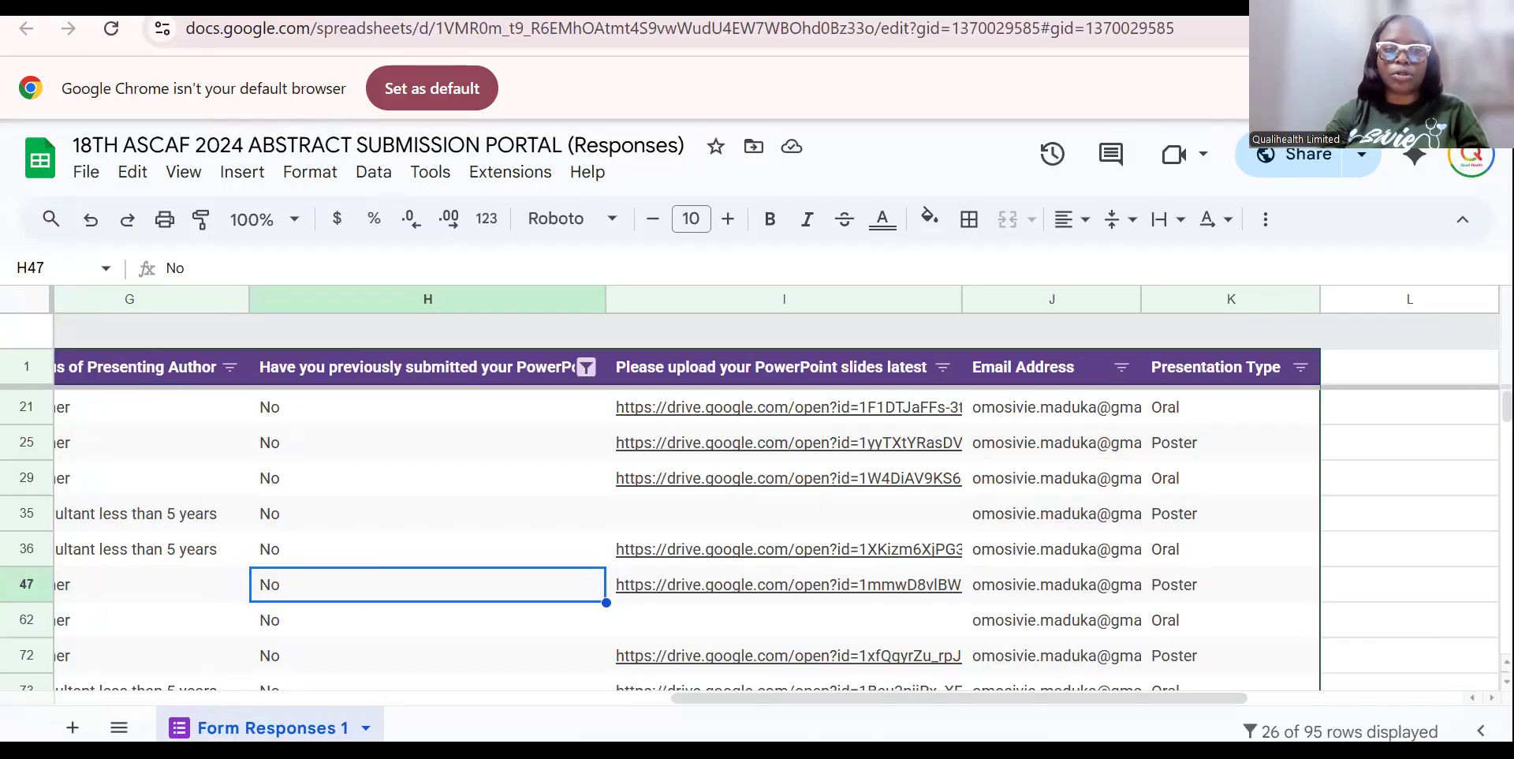
key(ctrl+Tab)
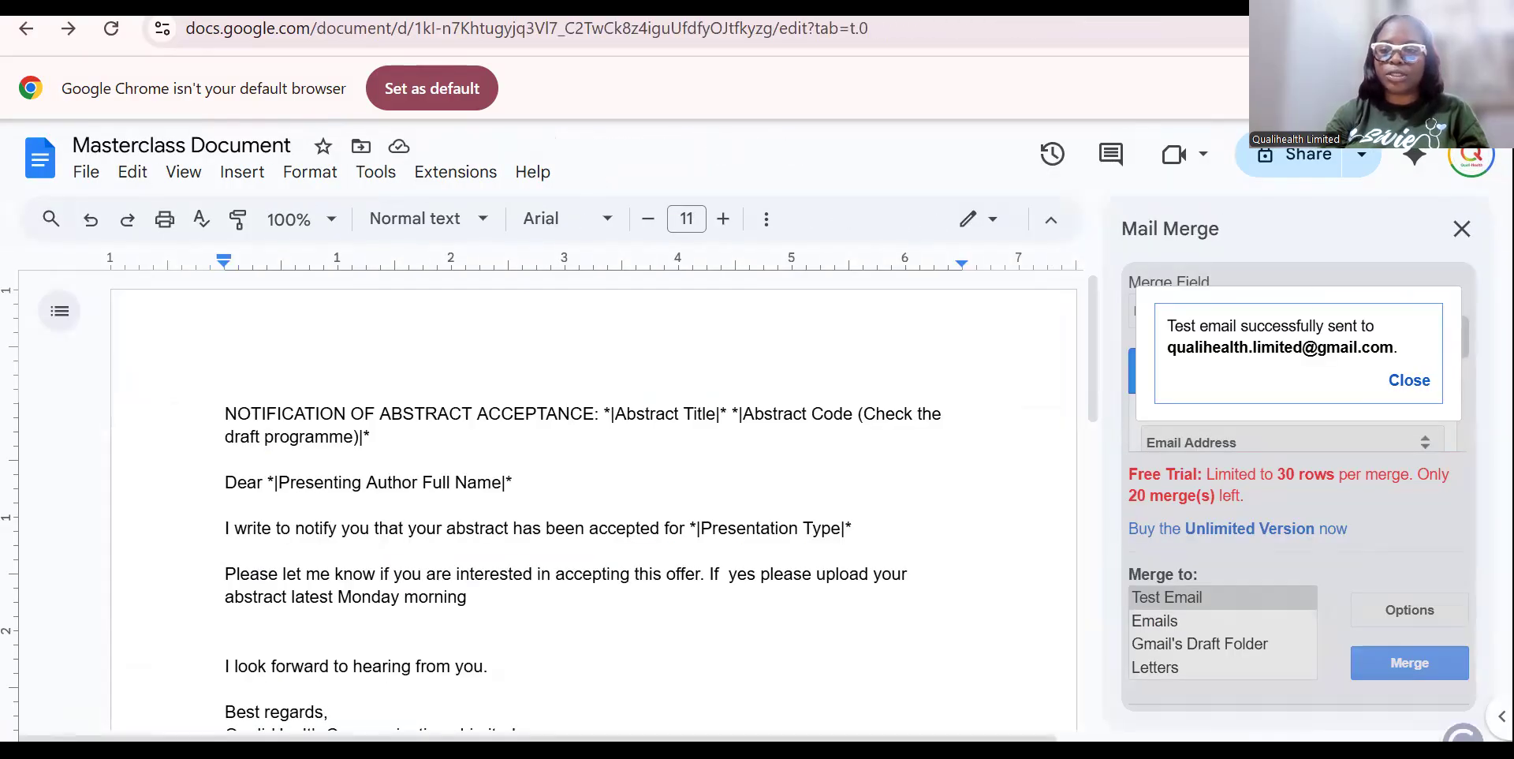
Close the success notice and uncheck Send Doc as PDF attachment in Mail Merge.
click(1409, 381)
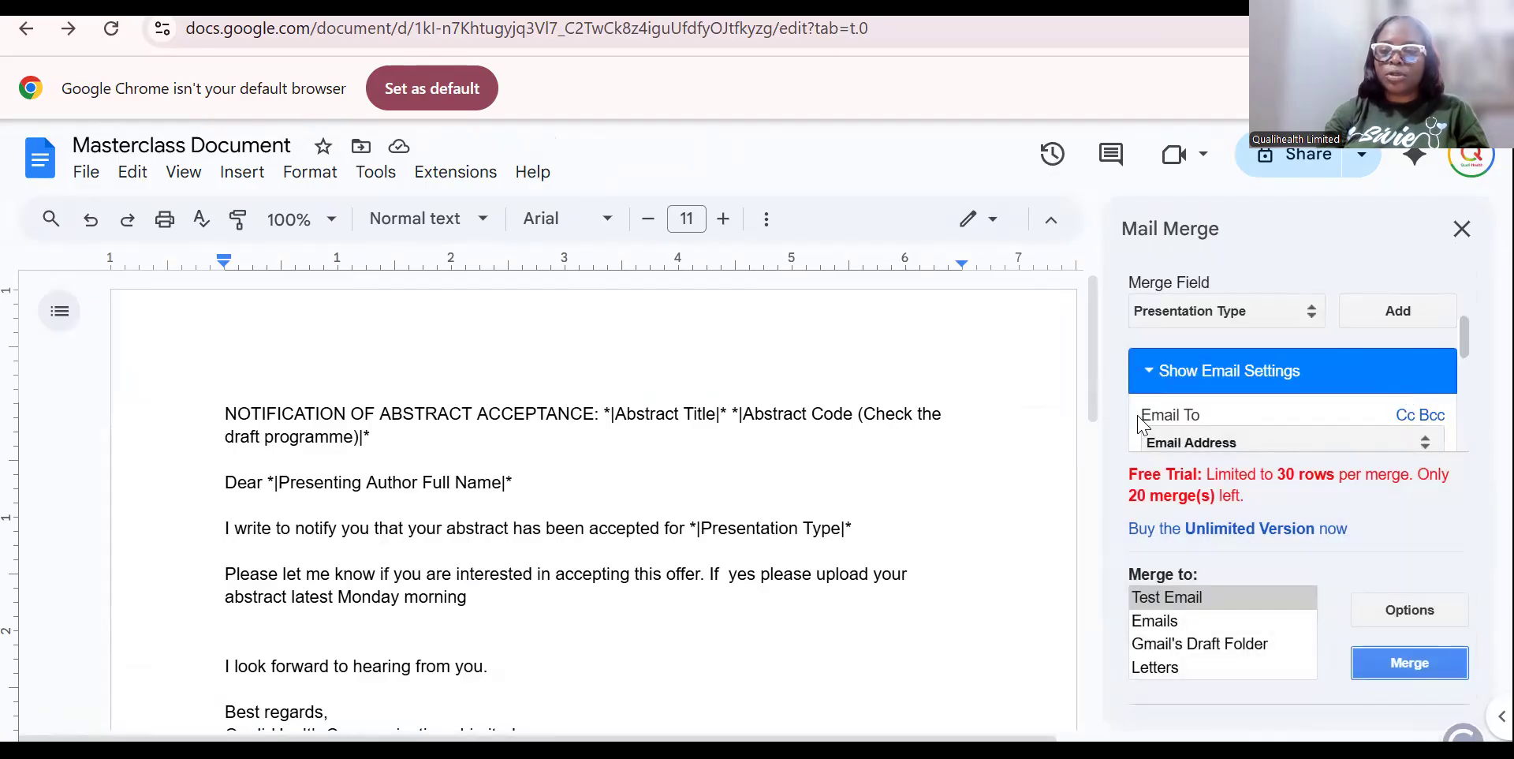
drag(1465, 336, 1460, 402)
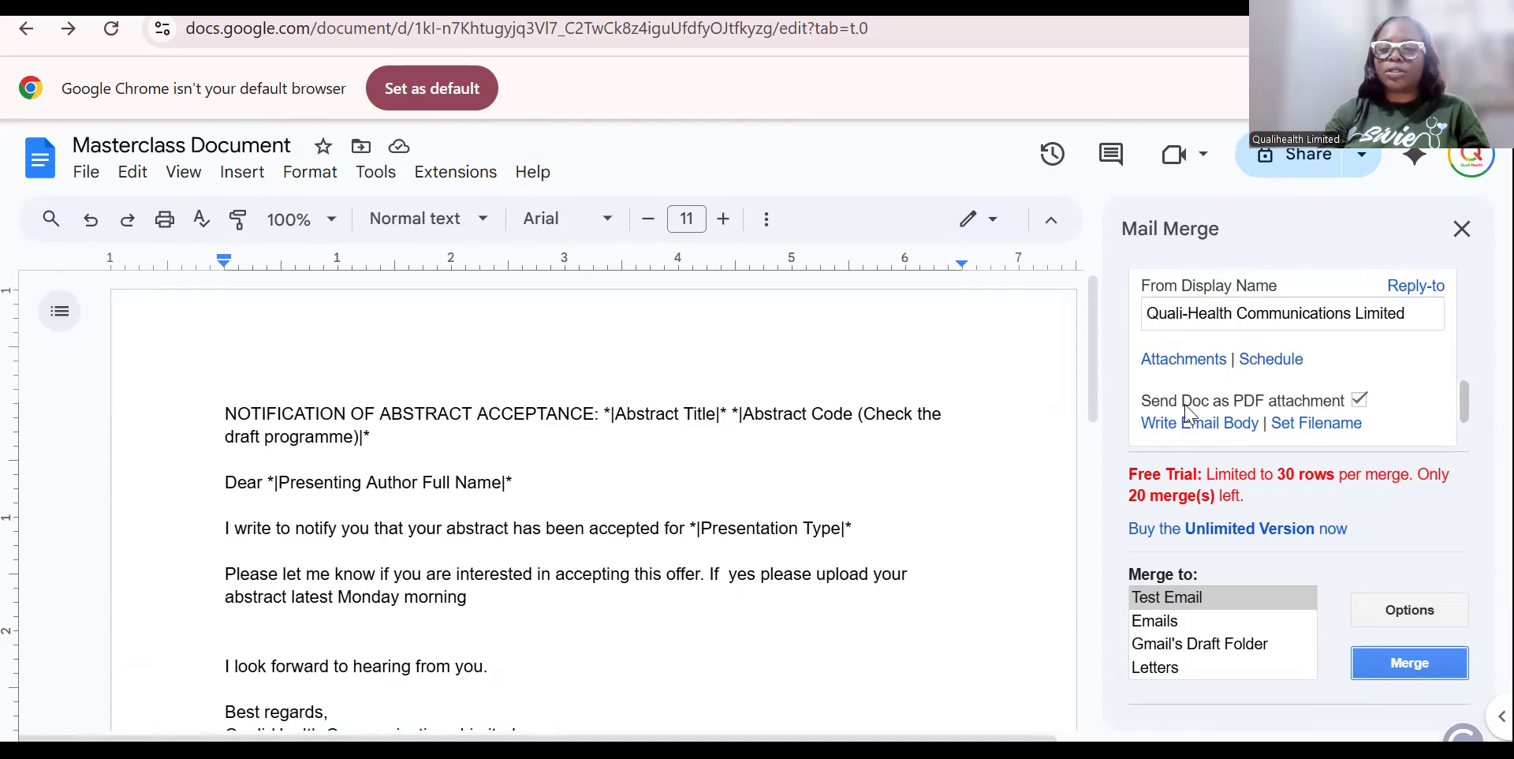
click(1360, 401)
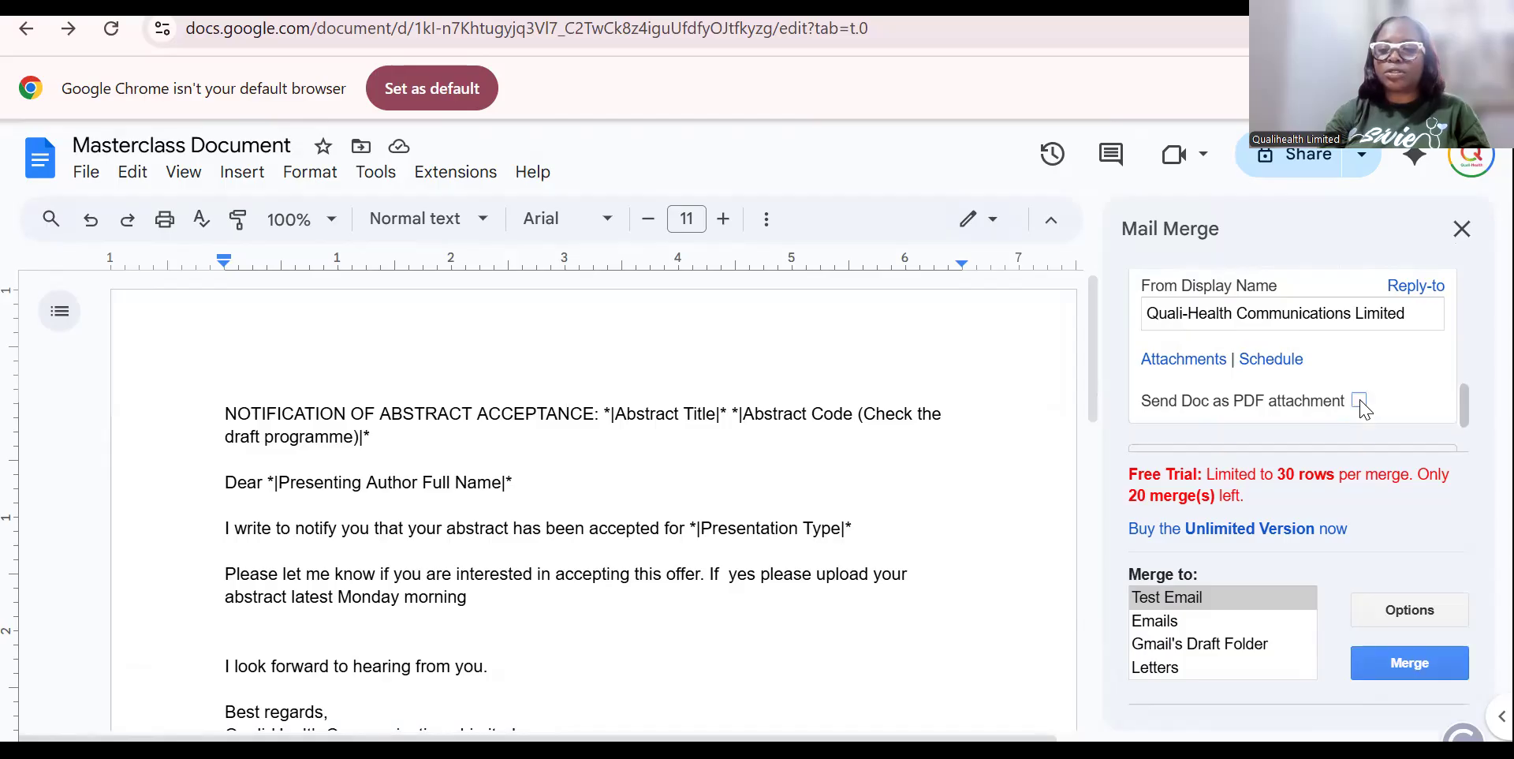
drag(1464, 415, 1463, 237)
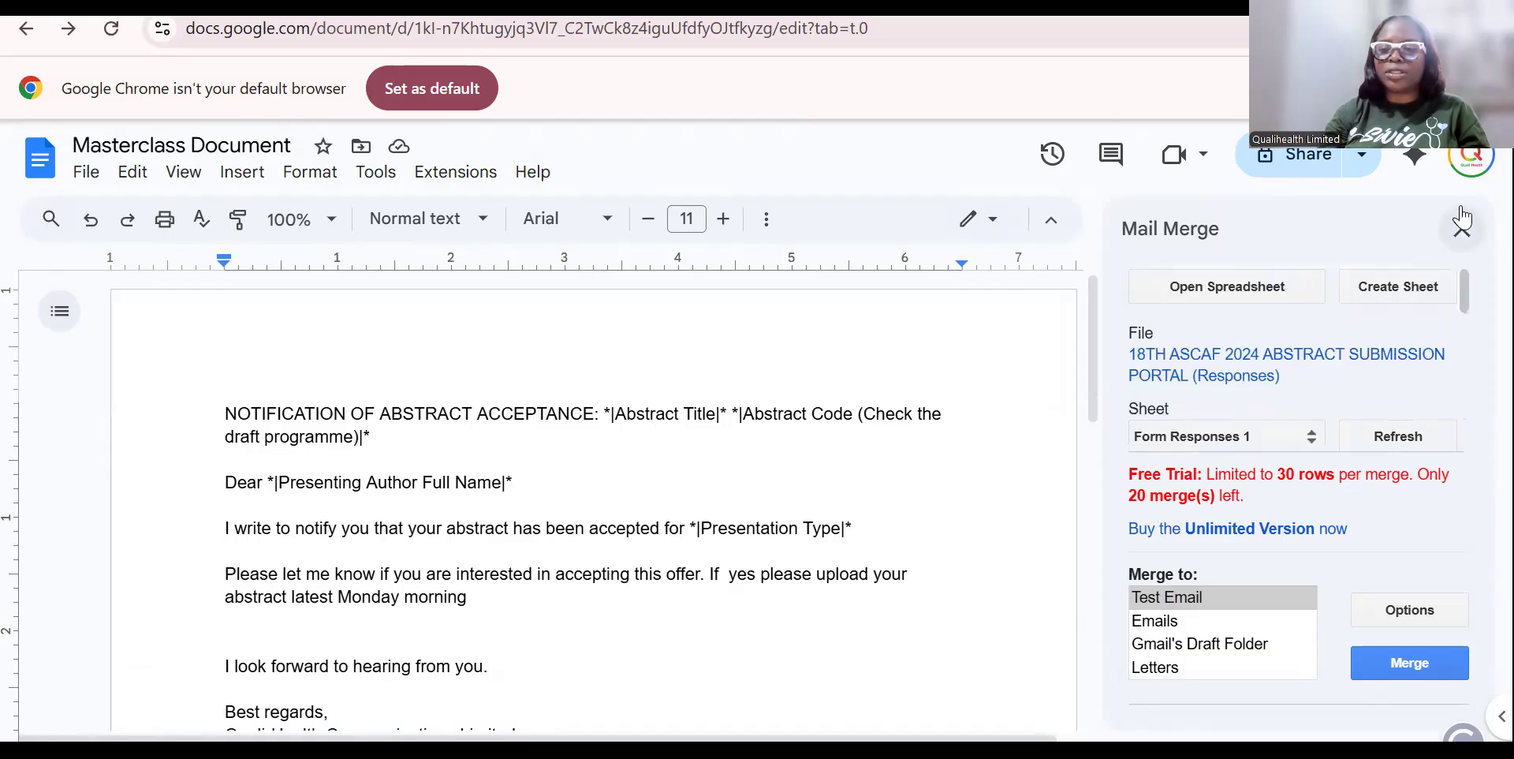
Select Test Email under Merge to, run the merge, and confirm sending.
click(1215, 602)
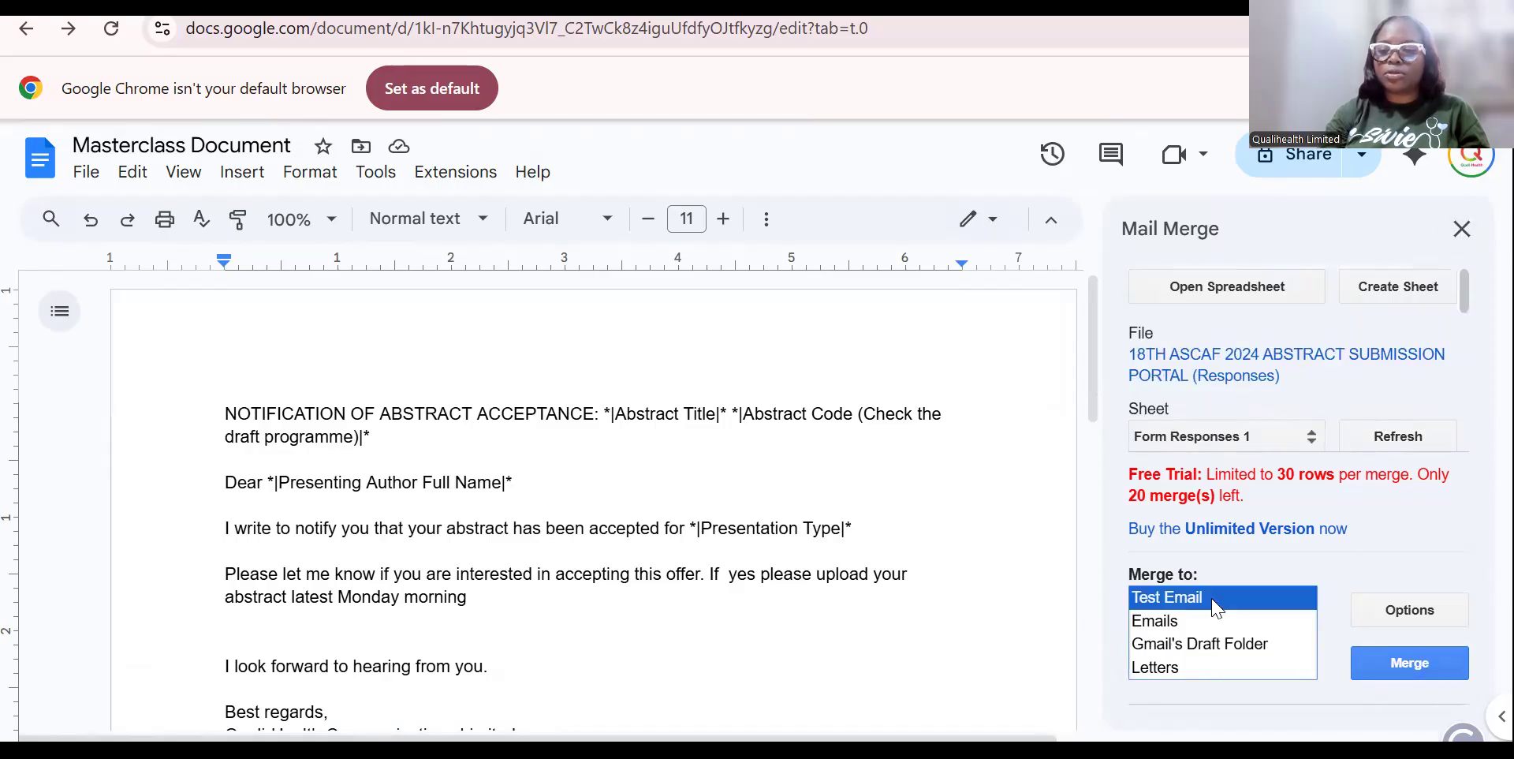
click(1401, 661)
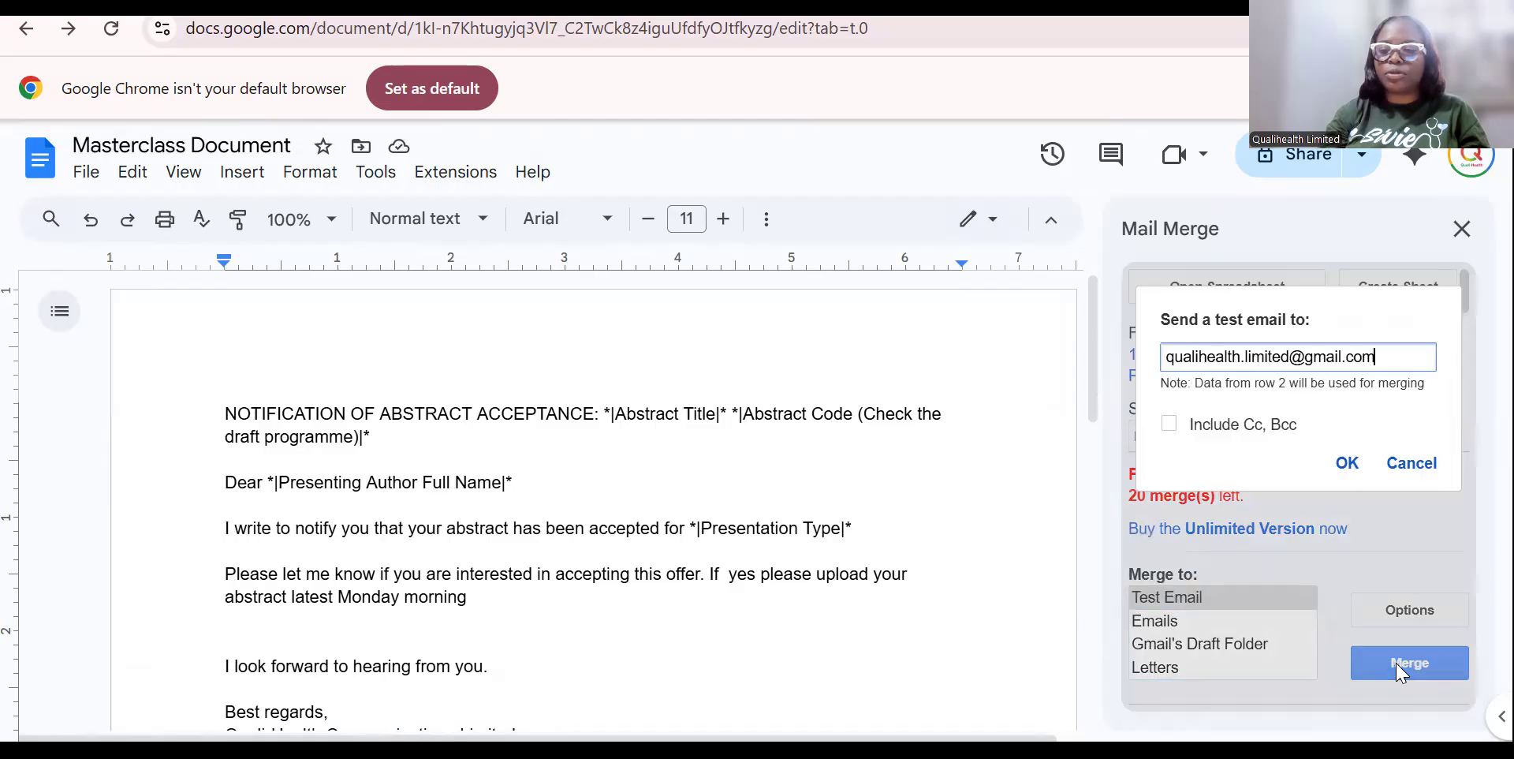
click(1347, 465)
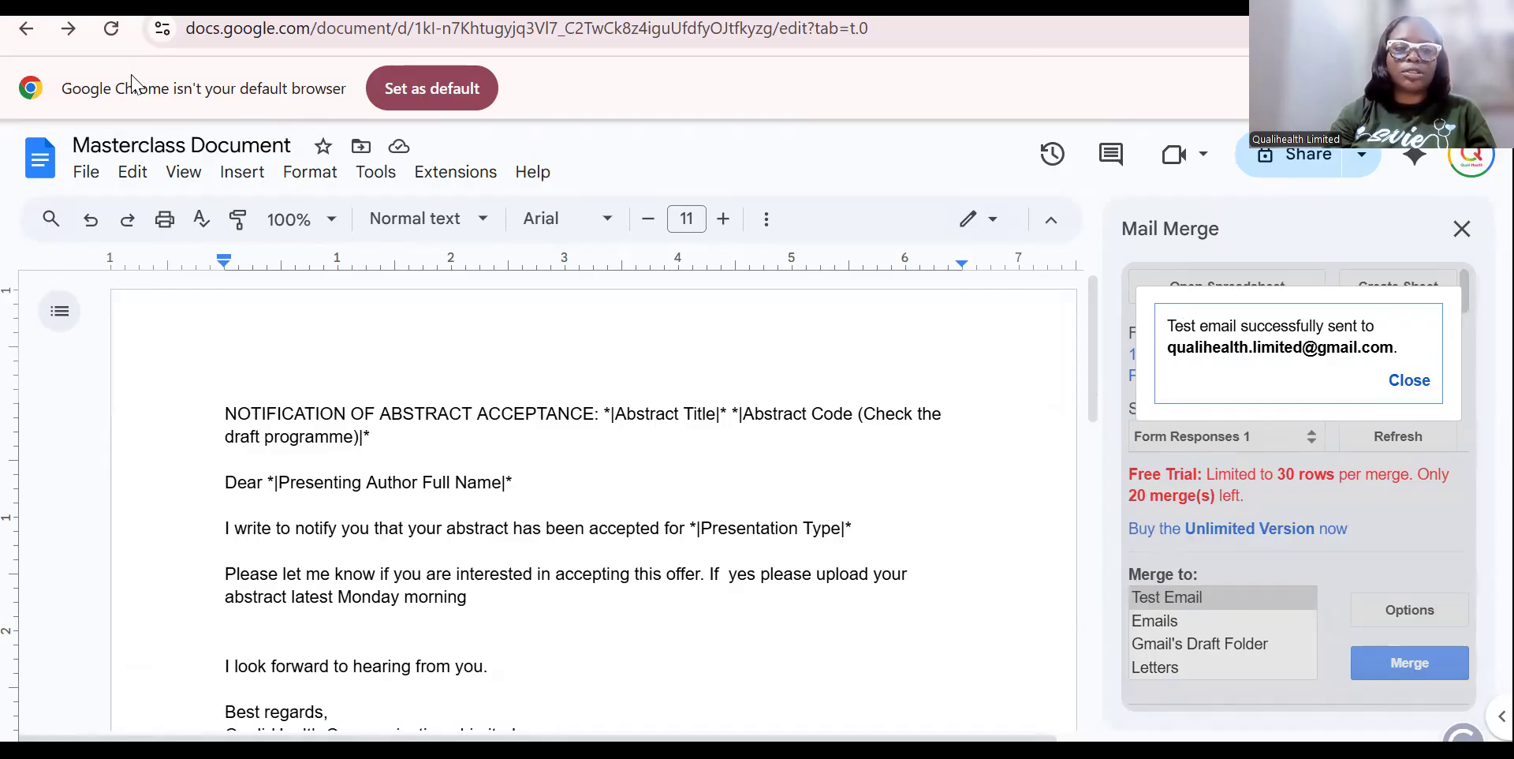
Read the 7:16 AM Abstract Acceptance email's in-body letter, still blank after 'accepted for'.
click(72, 6)
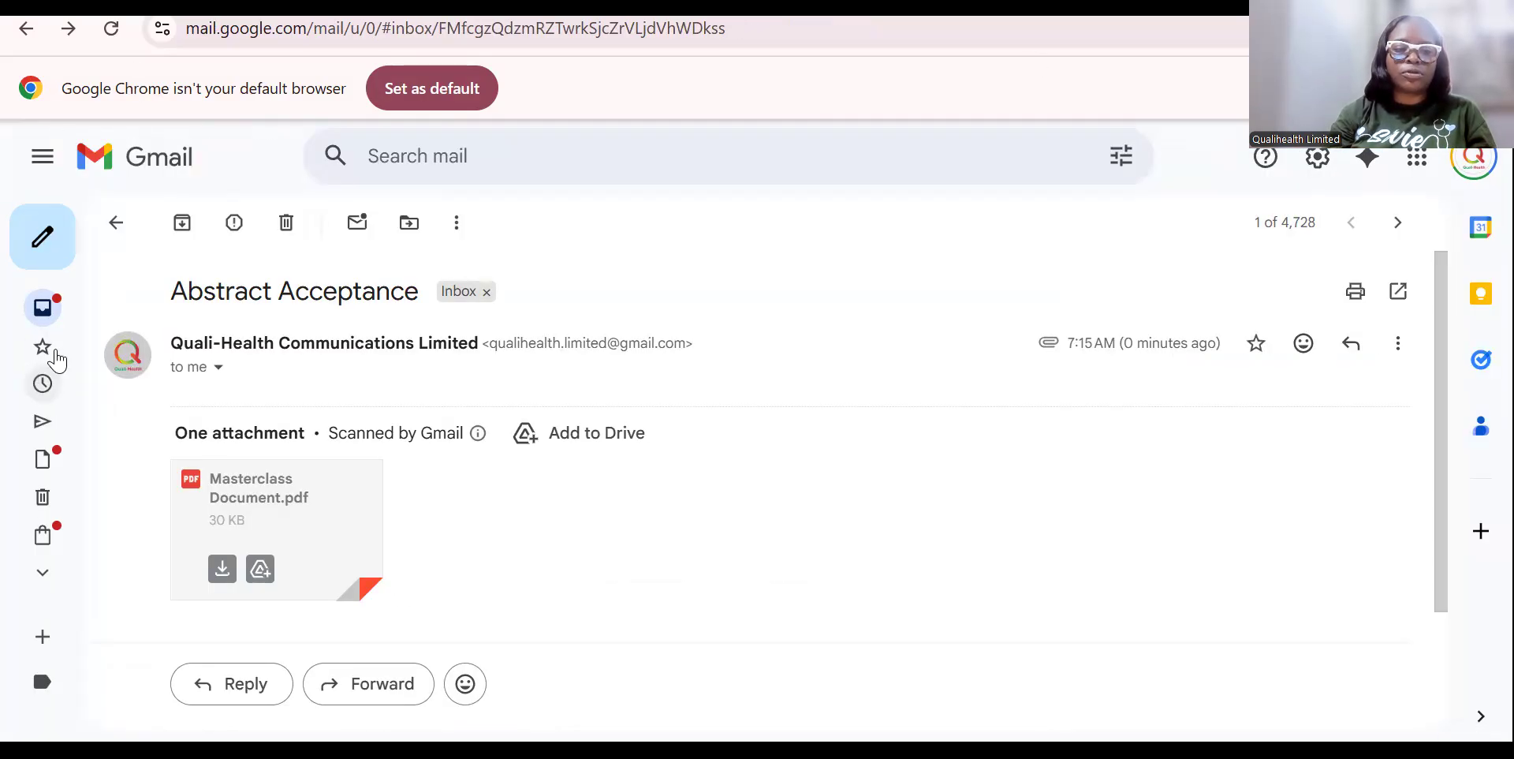
click(70, 322)
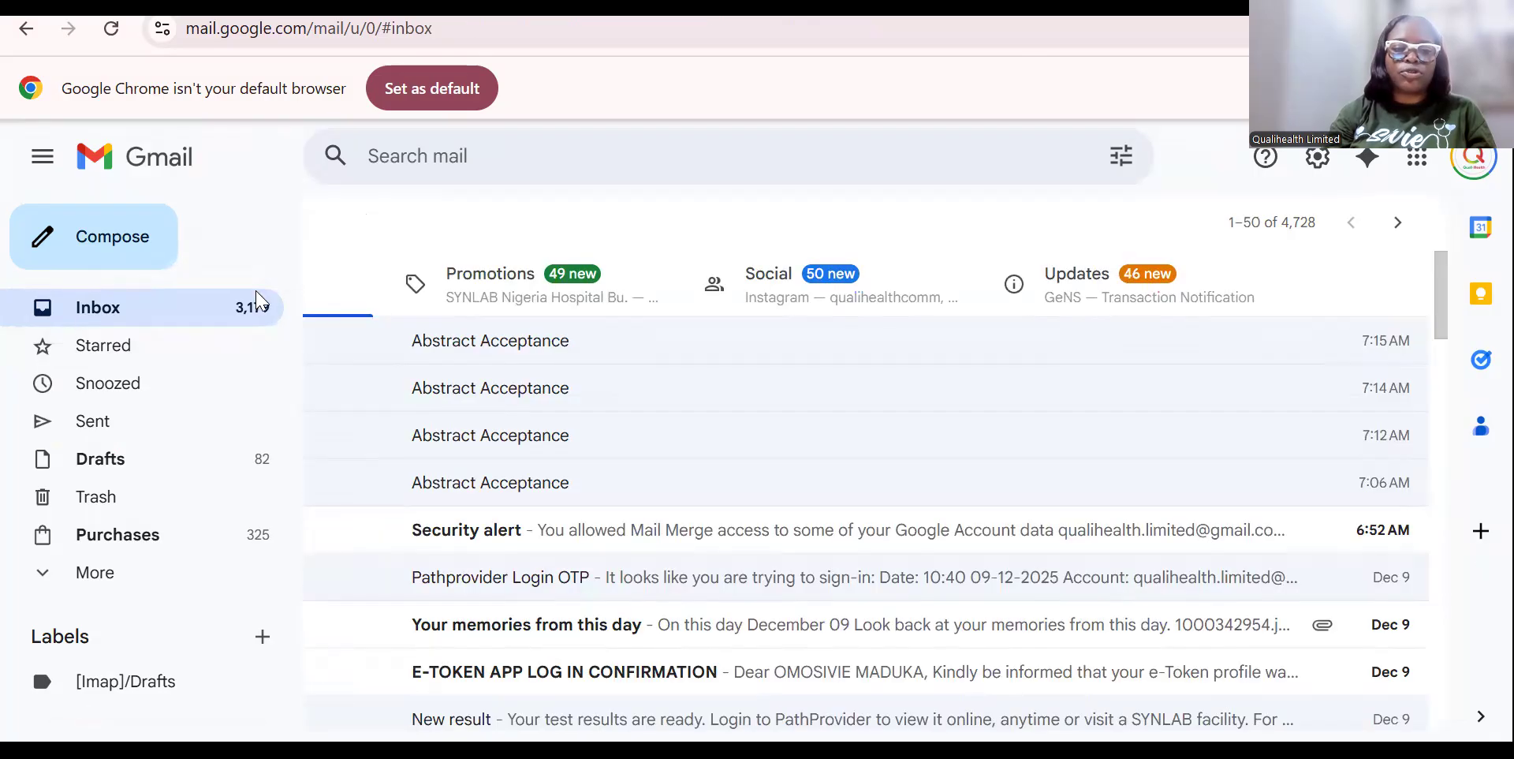
click(185, 227)
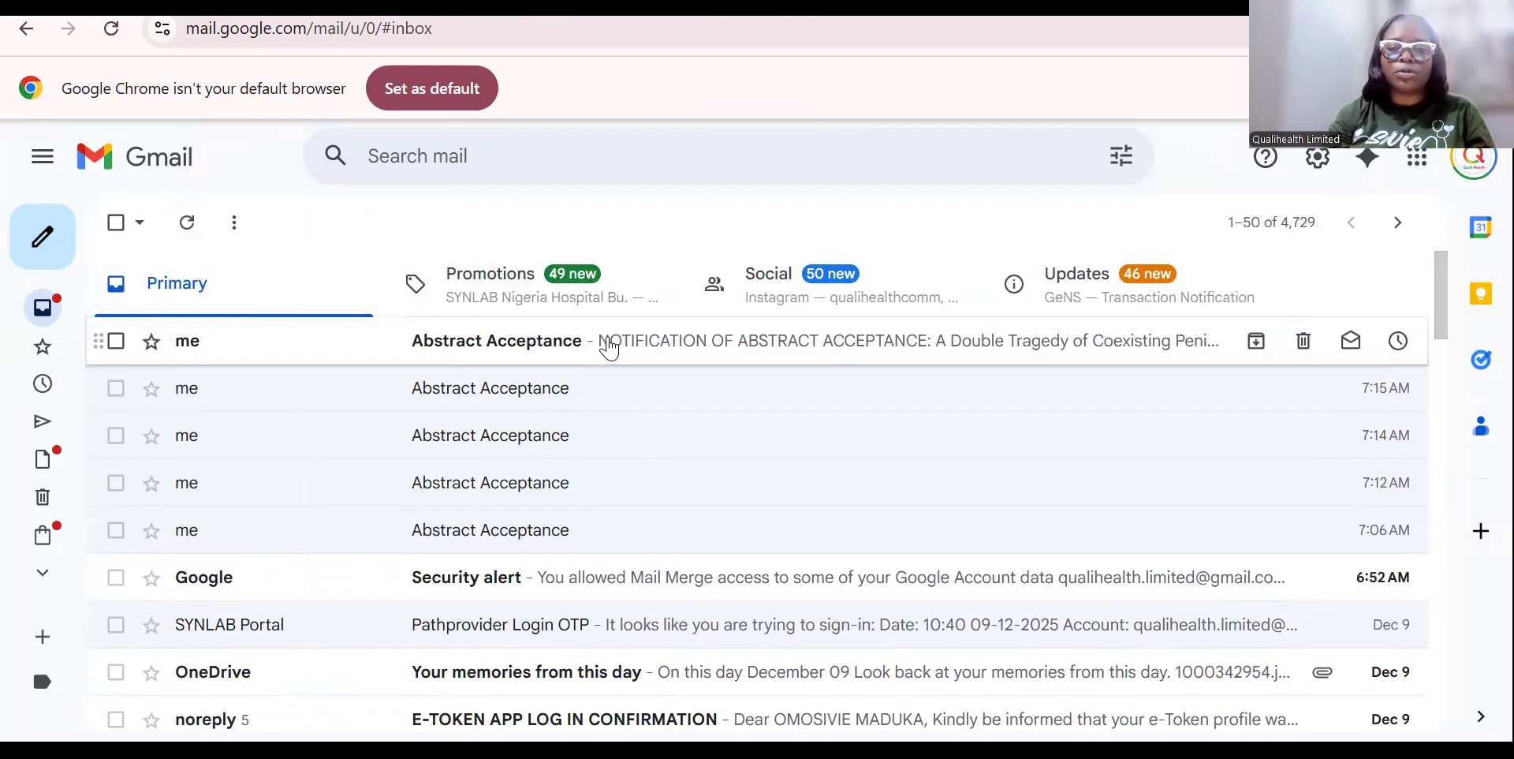
click(609, 347)
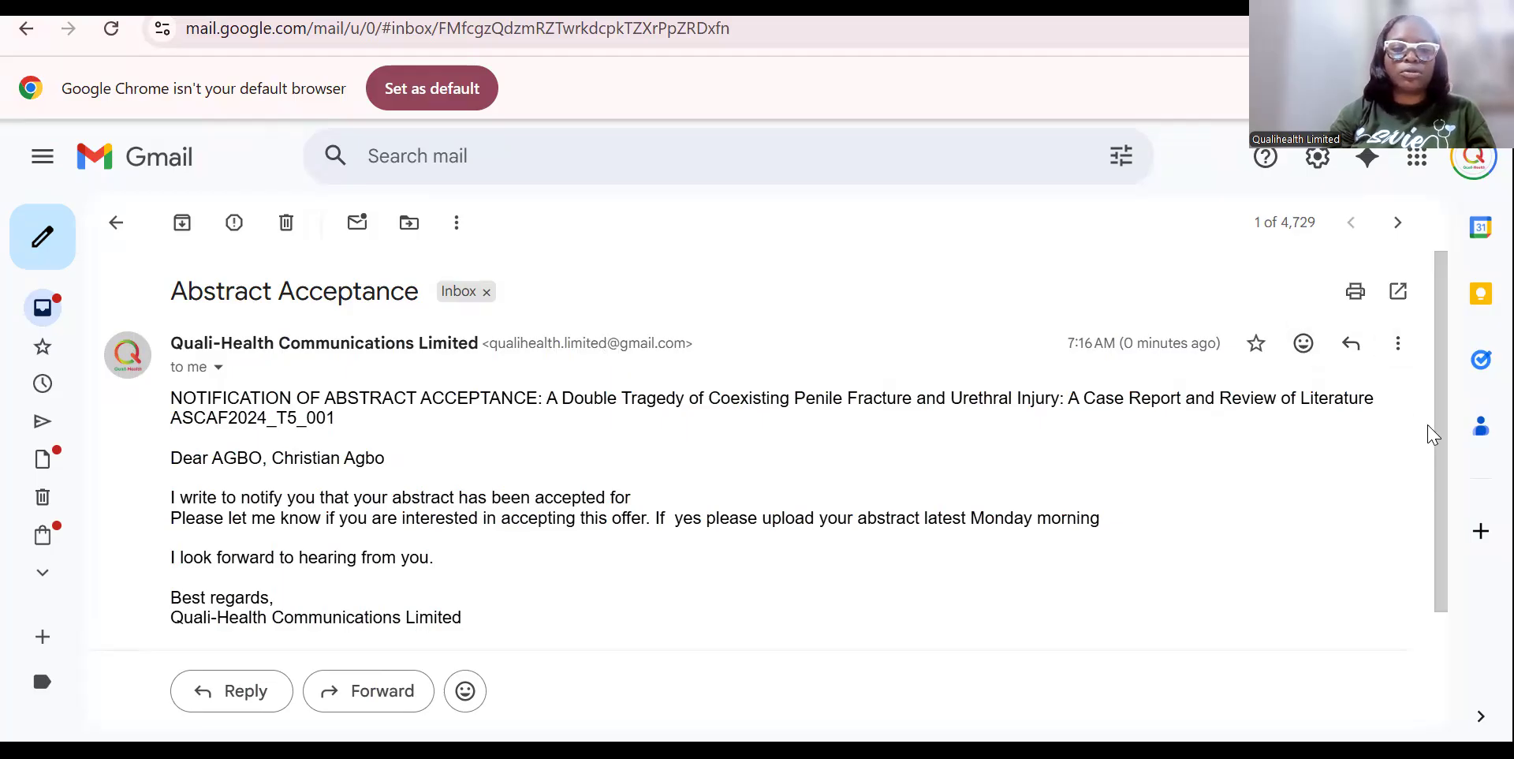
drag(1439, 511, 1435, 434)
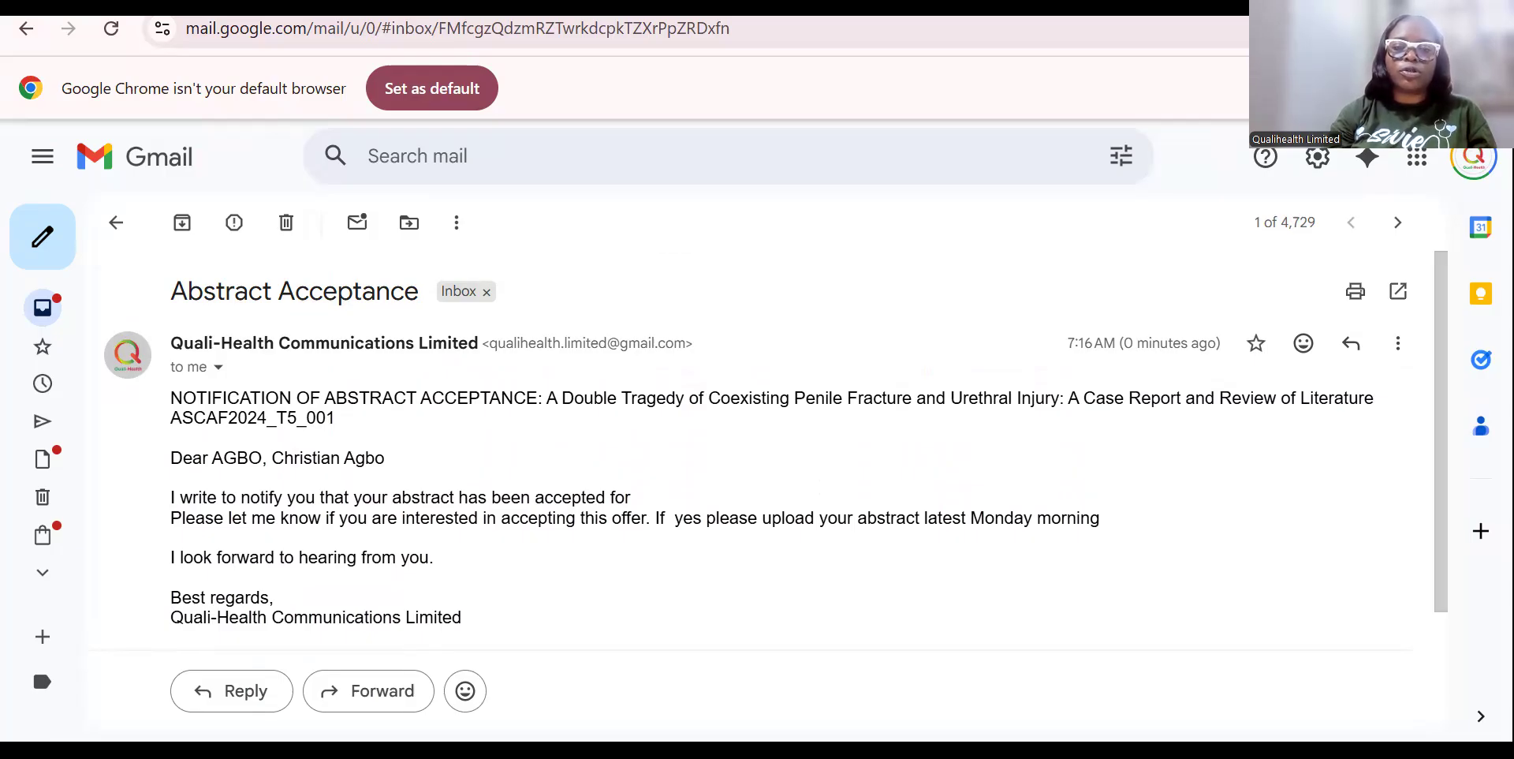
key(alt+Left)
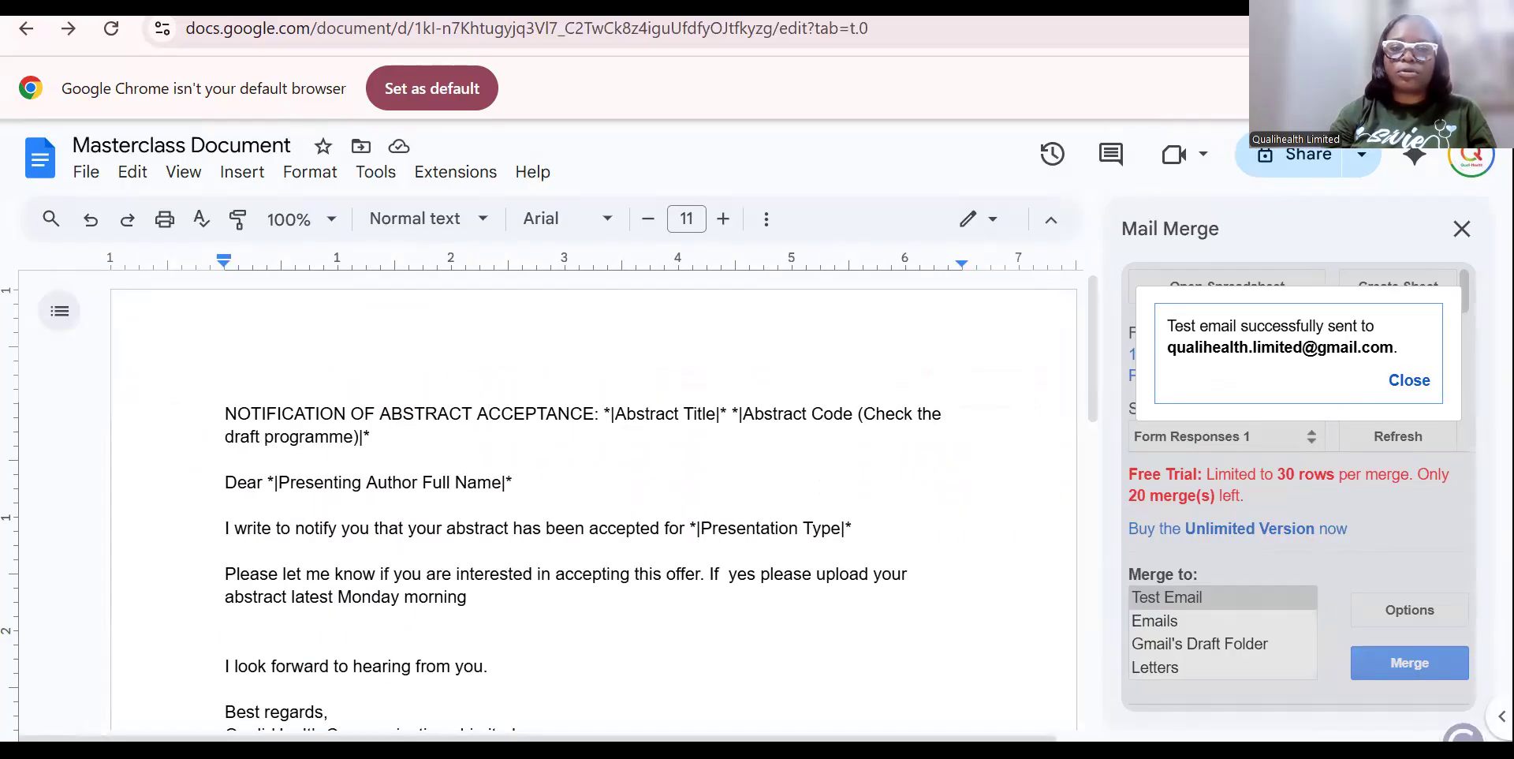
Refresh the sheet data and expand the email settings: Email Address recipients, subject 'Abstract Acceptance'.
click(1410, 382)
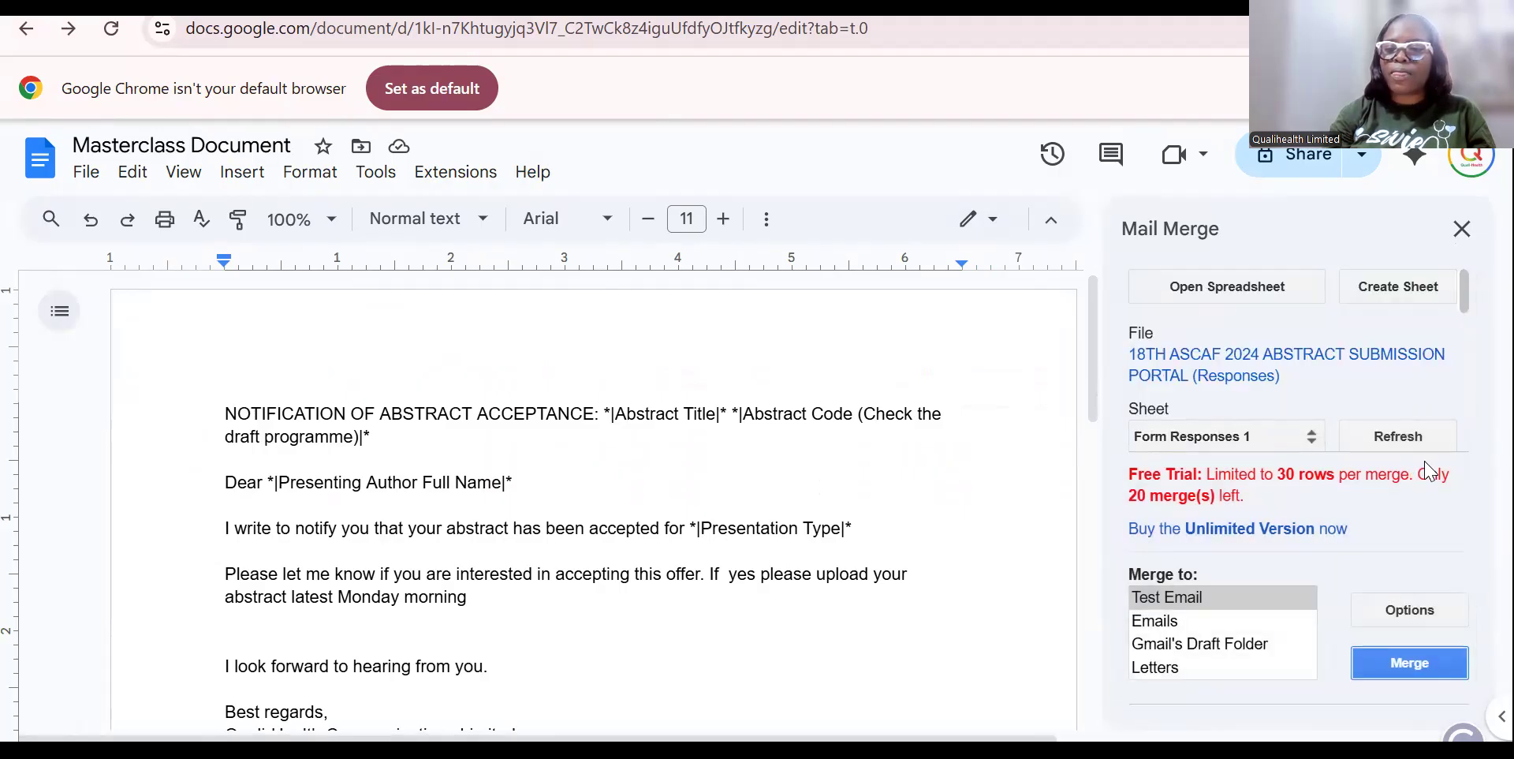
click(1399, 438)
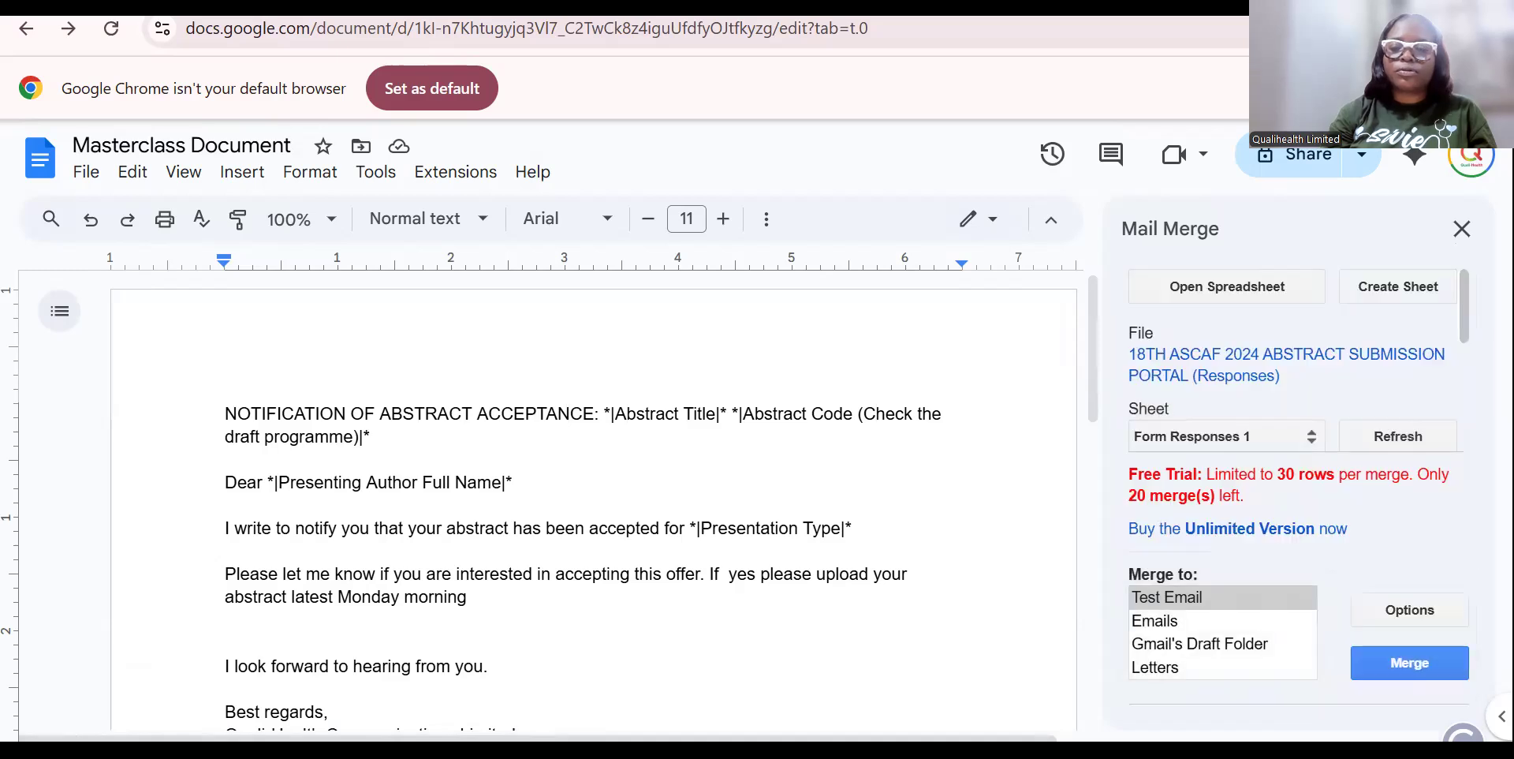
drag(1465, 319, 1457, 416)
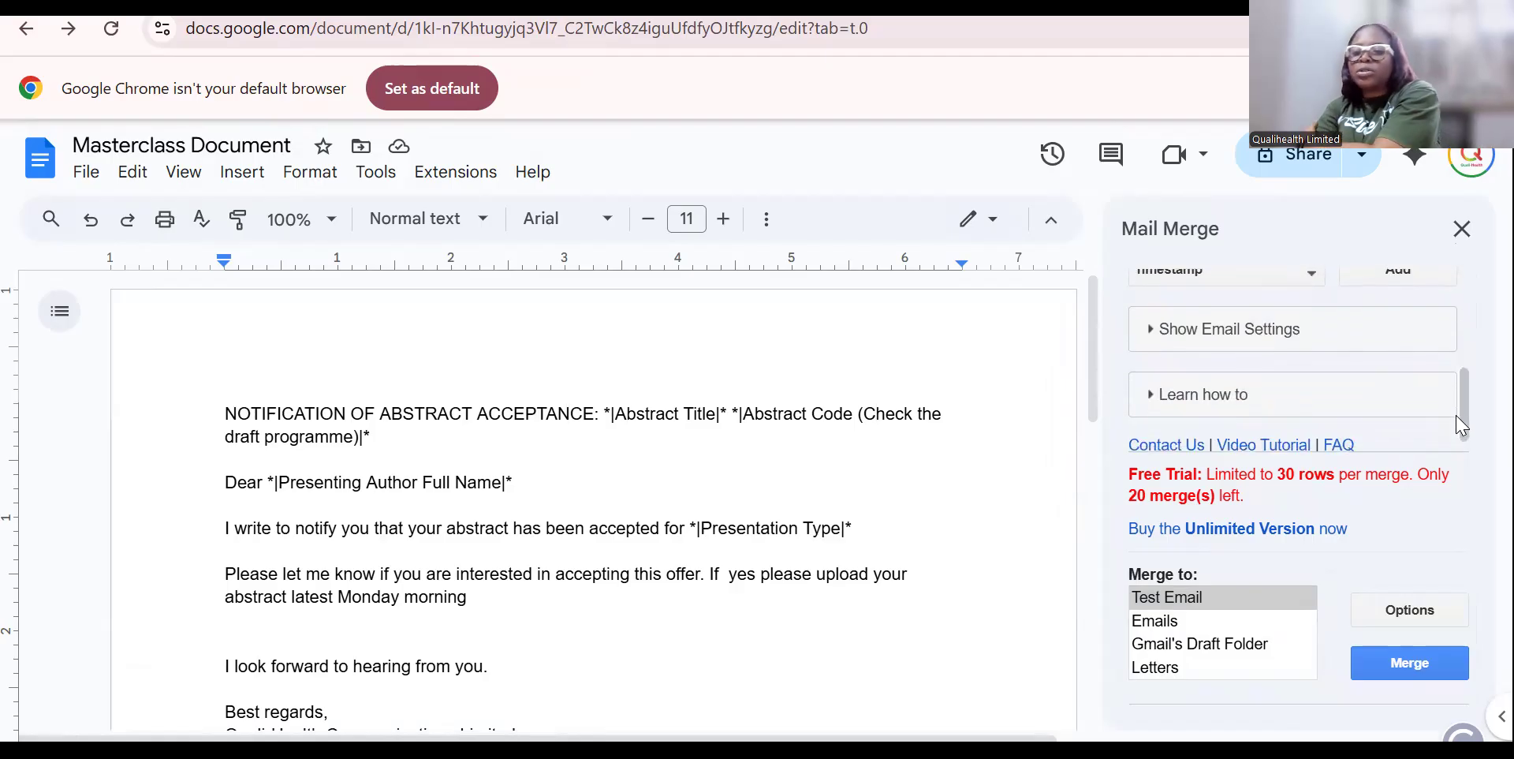
click(1235, 338)
drag(1465, 359, 1447, 411)
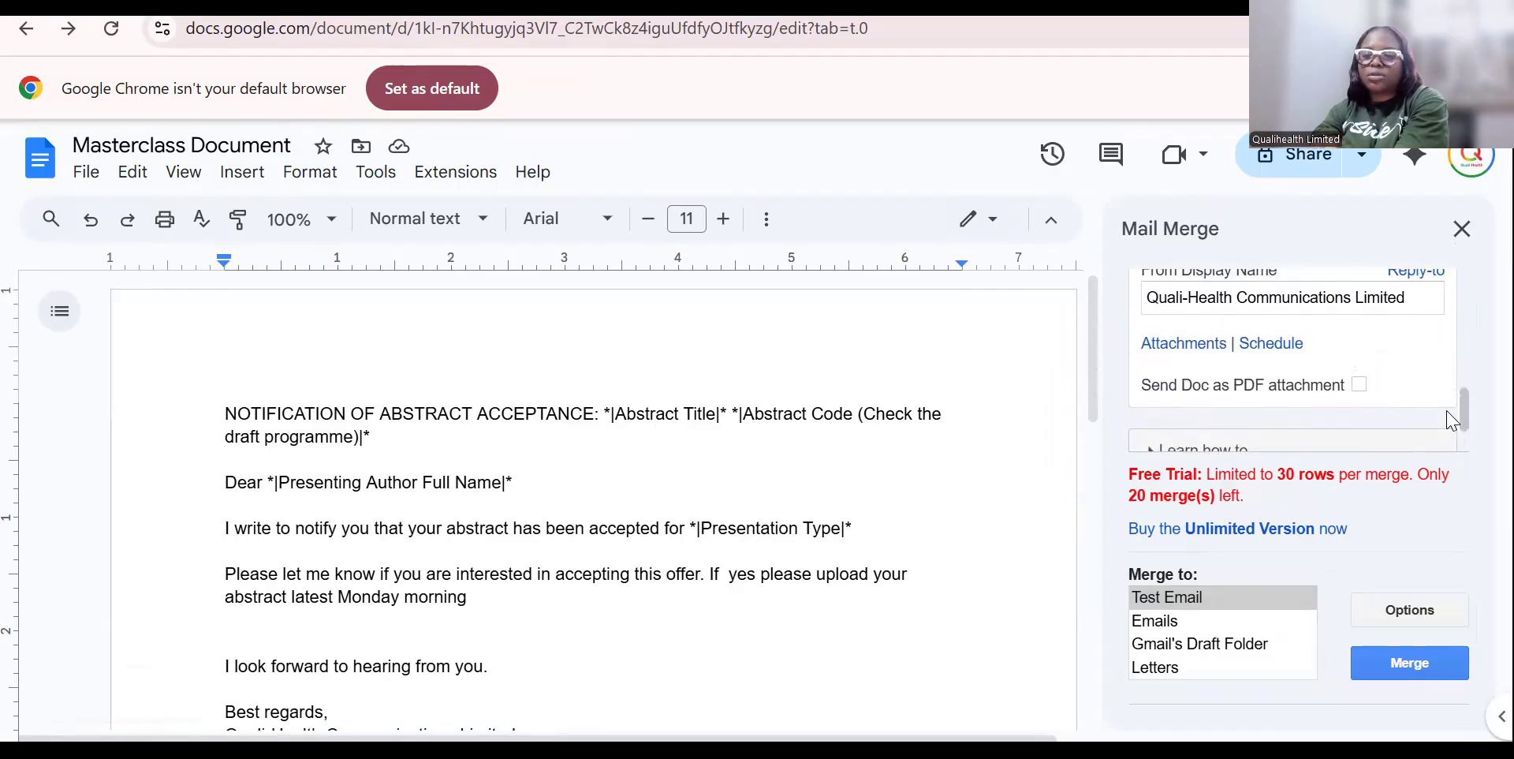
Look up the Attachments help page, close it, and review the Mail Merge sidebar settings.
click(1159, 343)
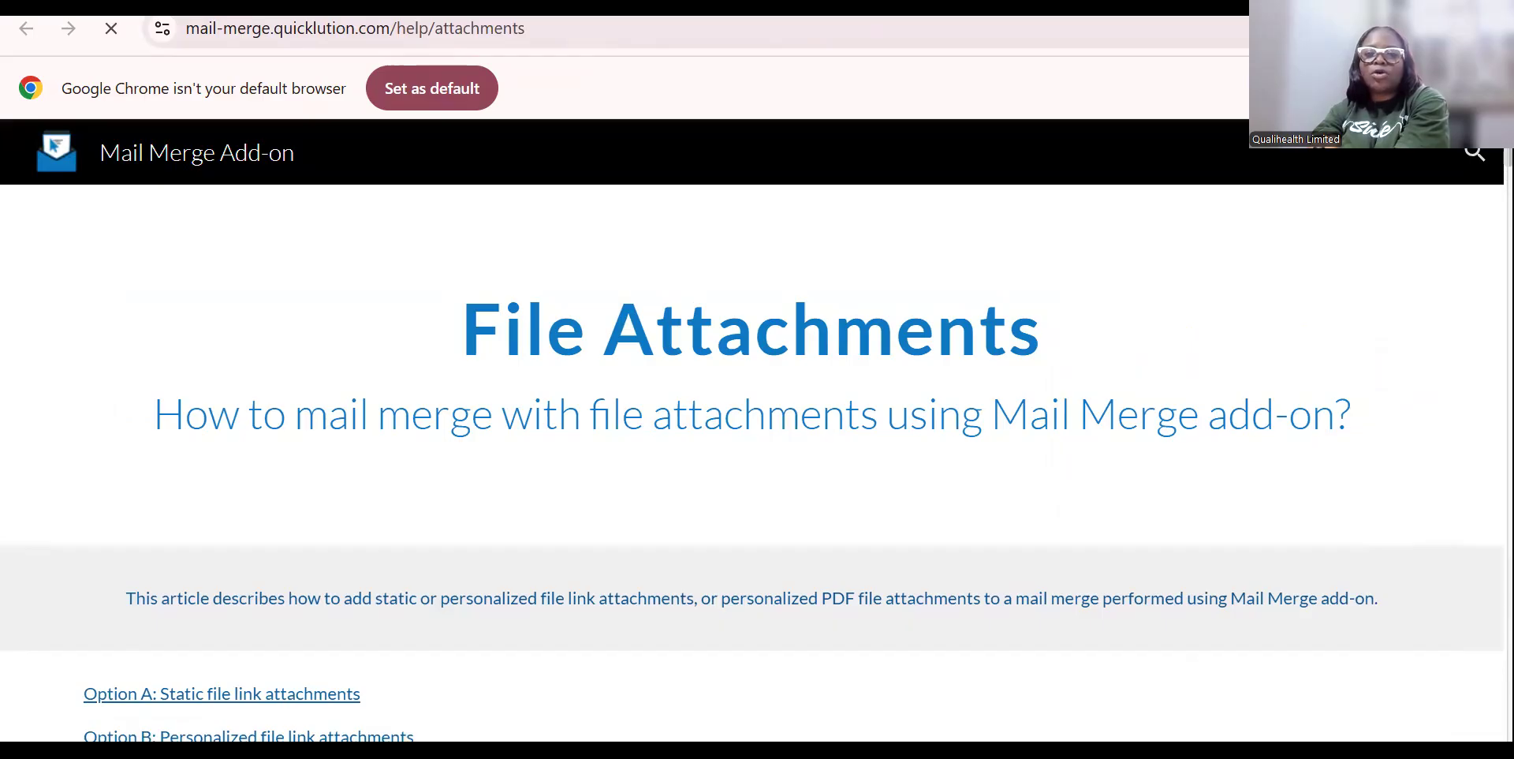
key(ctrl+w)
key(ctrl+Tab)
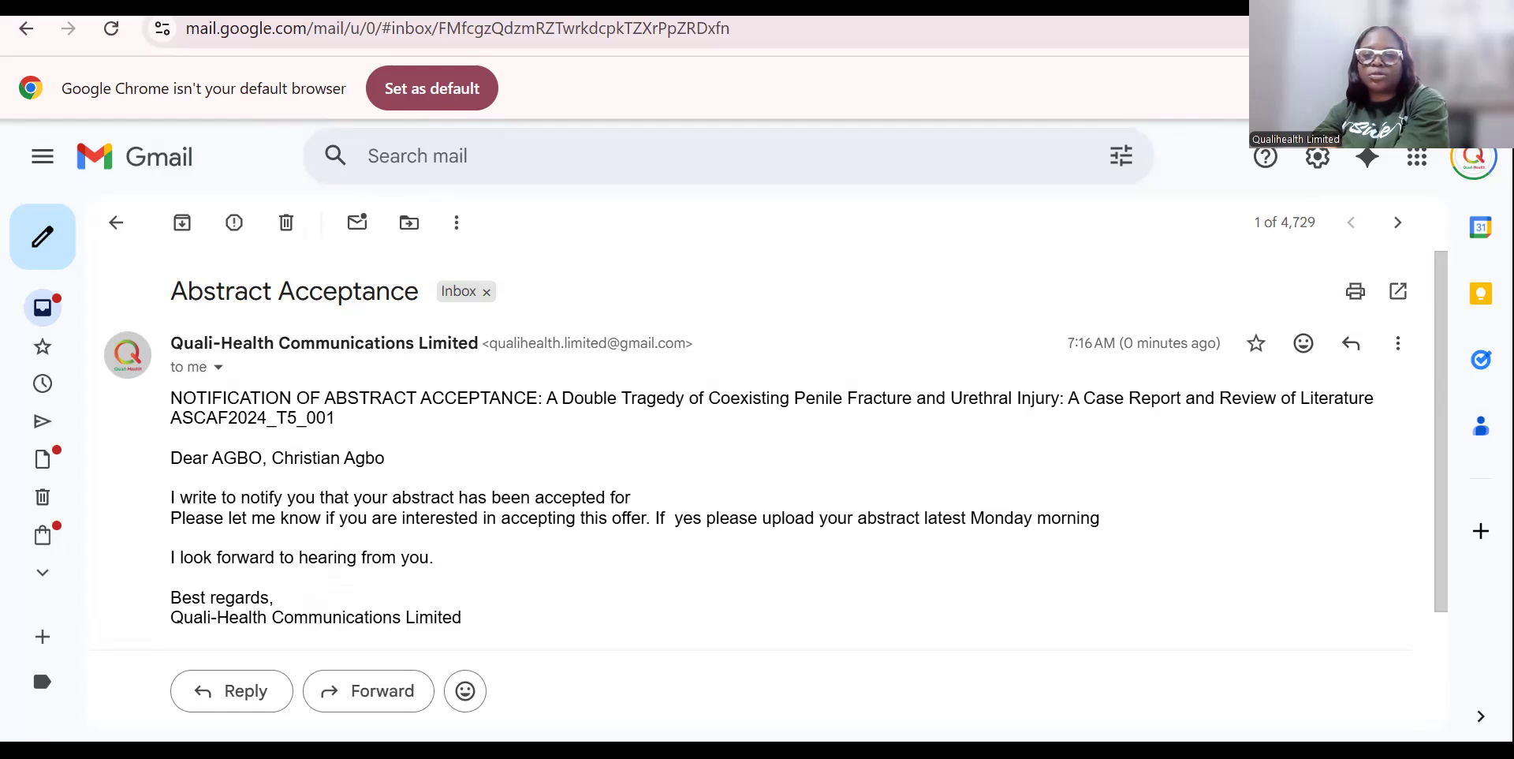
key(ctrl+shift+Tab)
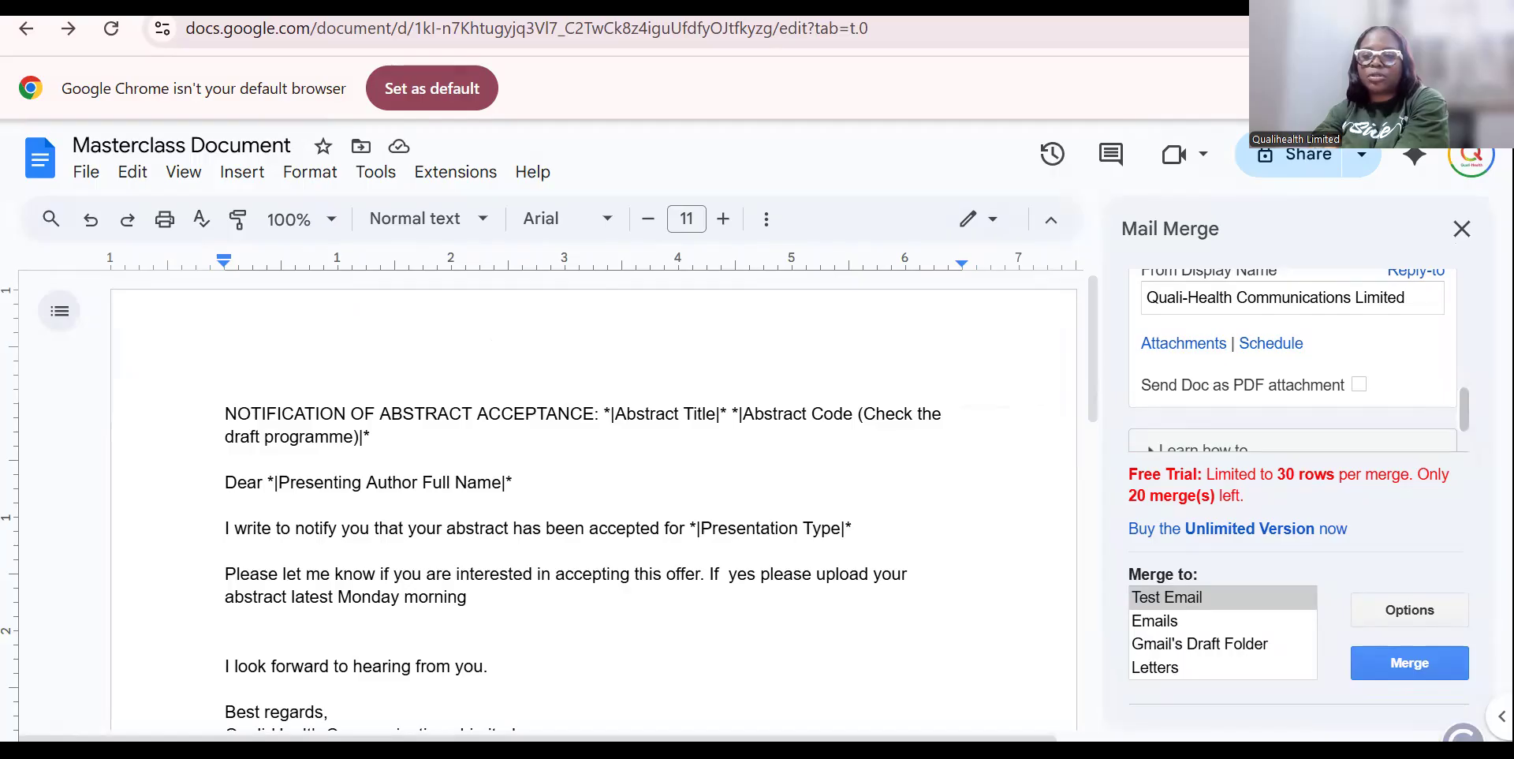
scroll(1293, 360, down, 1)
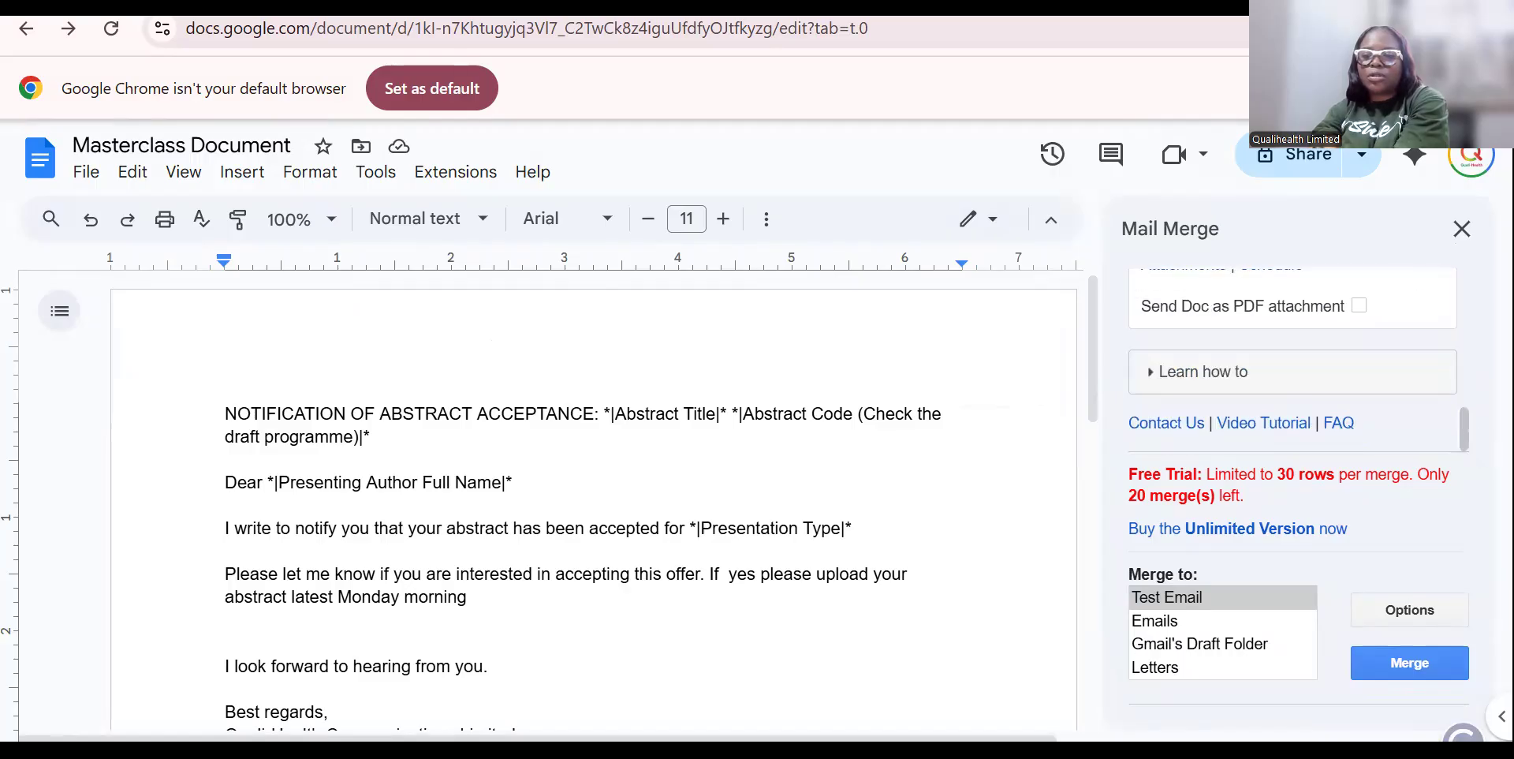
scroll(1293, 360, up, 1)
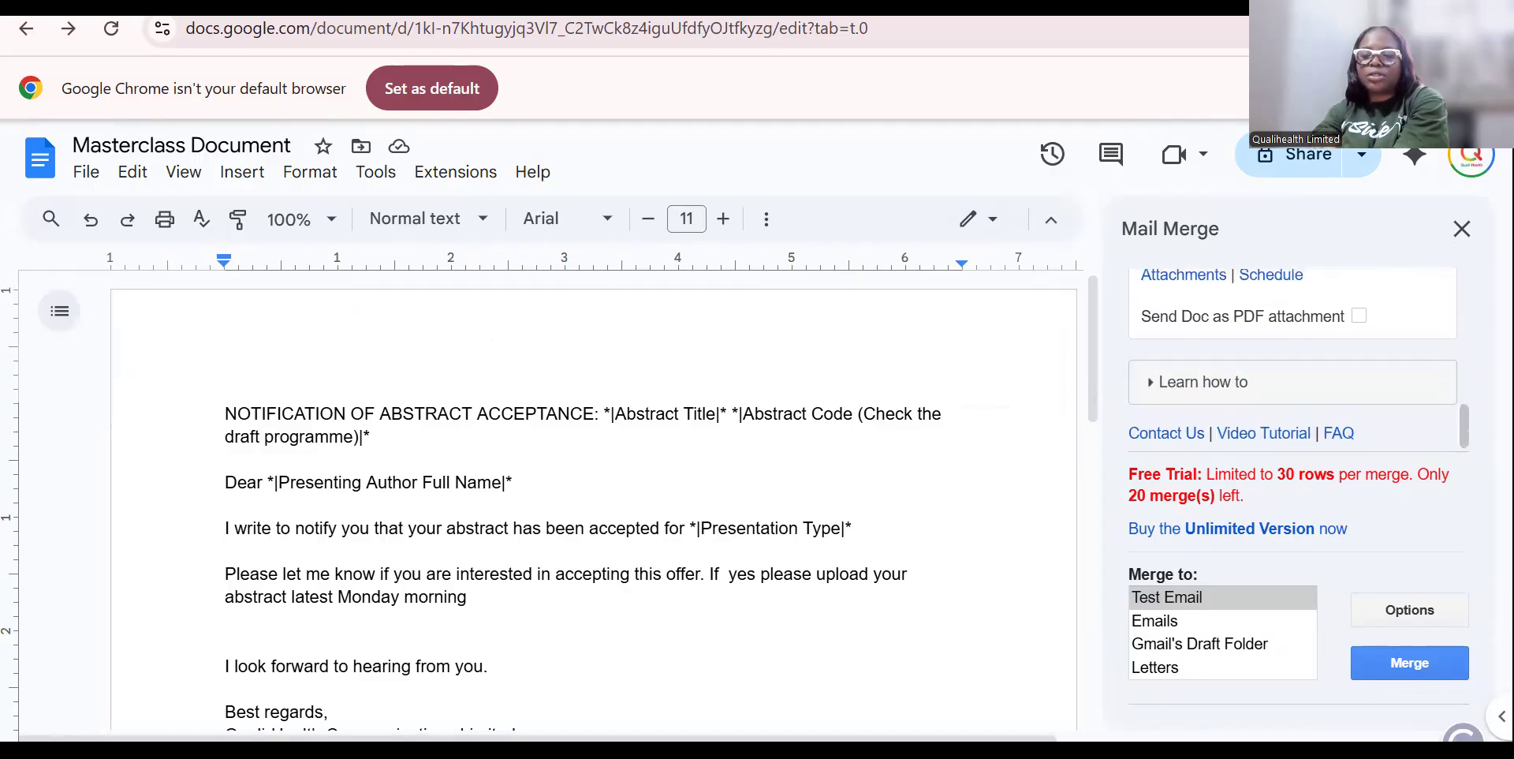
scroll(1293, 354, down, 1)
scroll(1293, 360, up, 4)
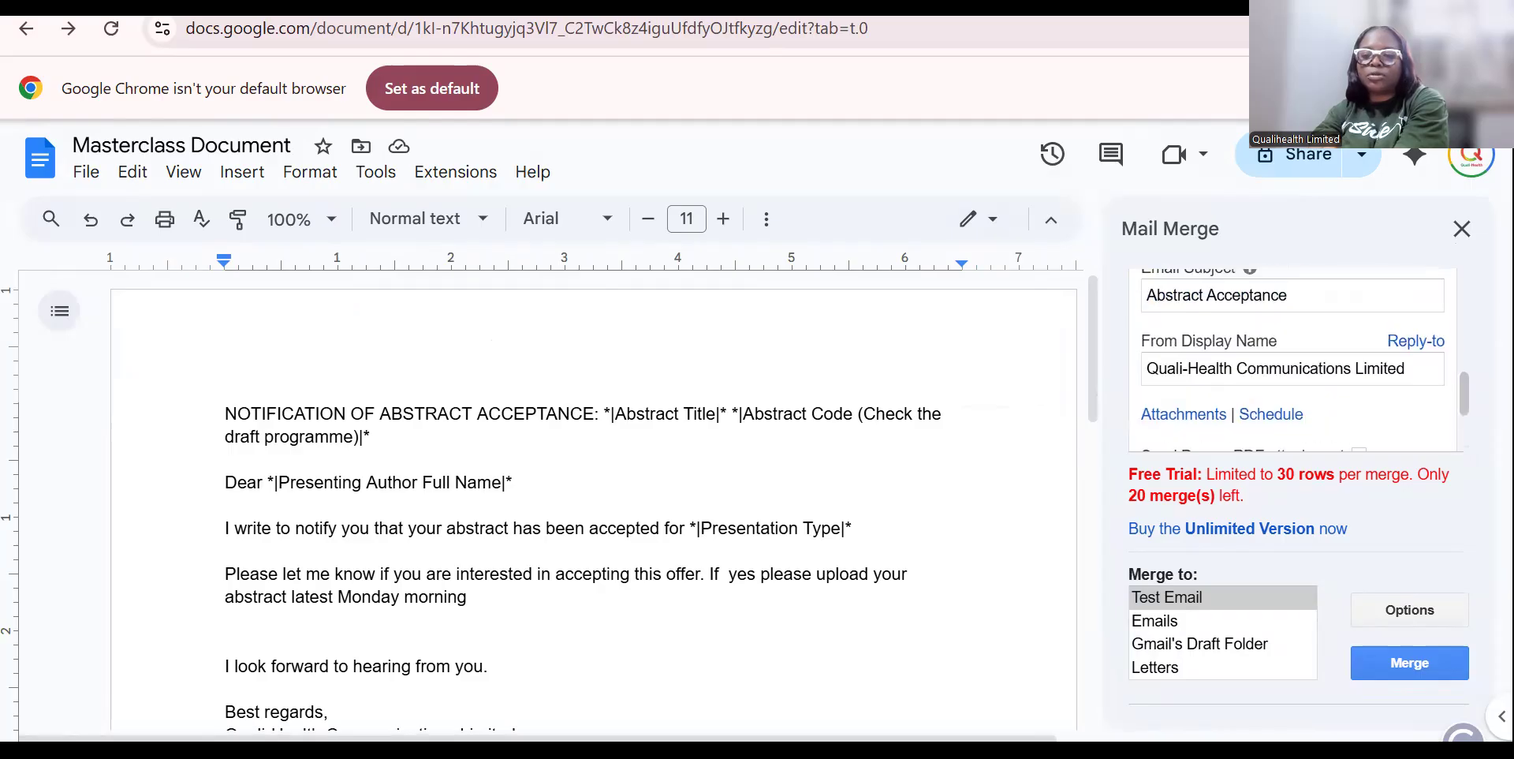
Check the merge Options and sheet selection, then refresh the response sheet data.
click(1429, 618)
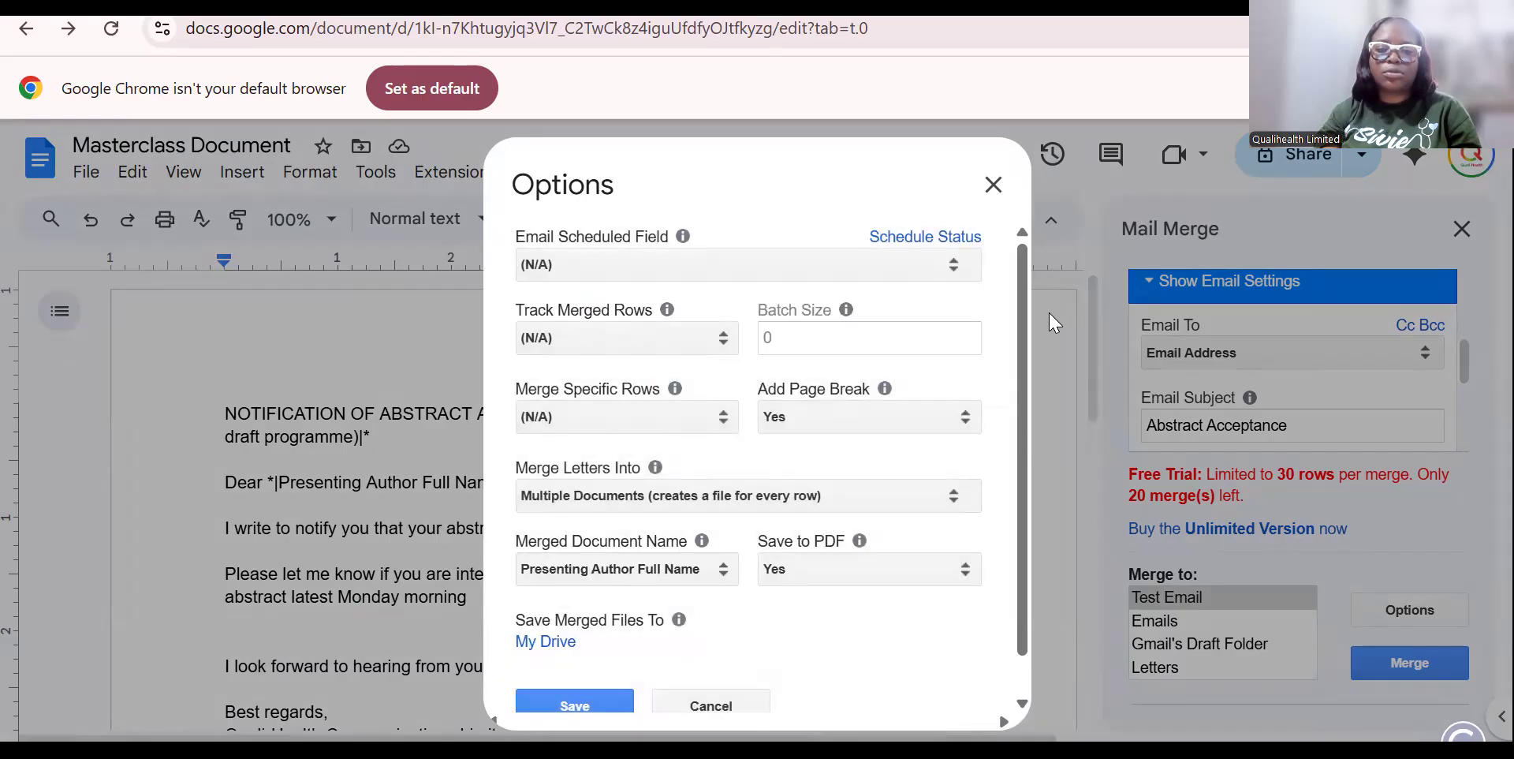
scroll(1014, 387, down, 1)
scroll(1029, 400, down, 1)
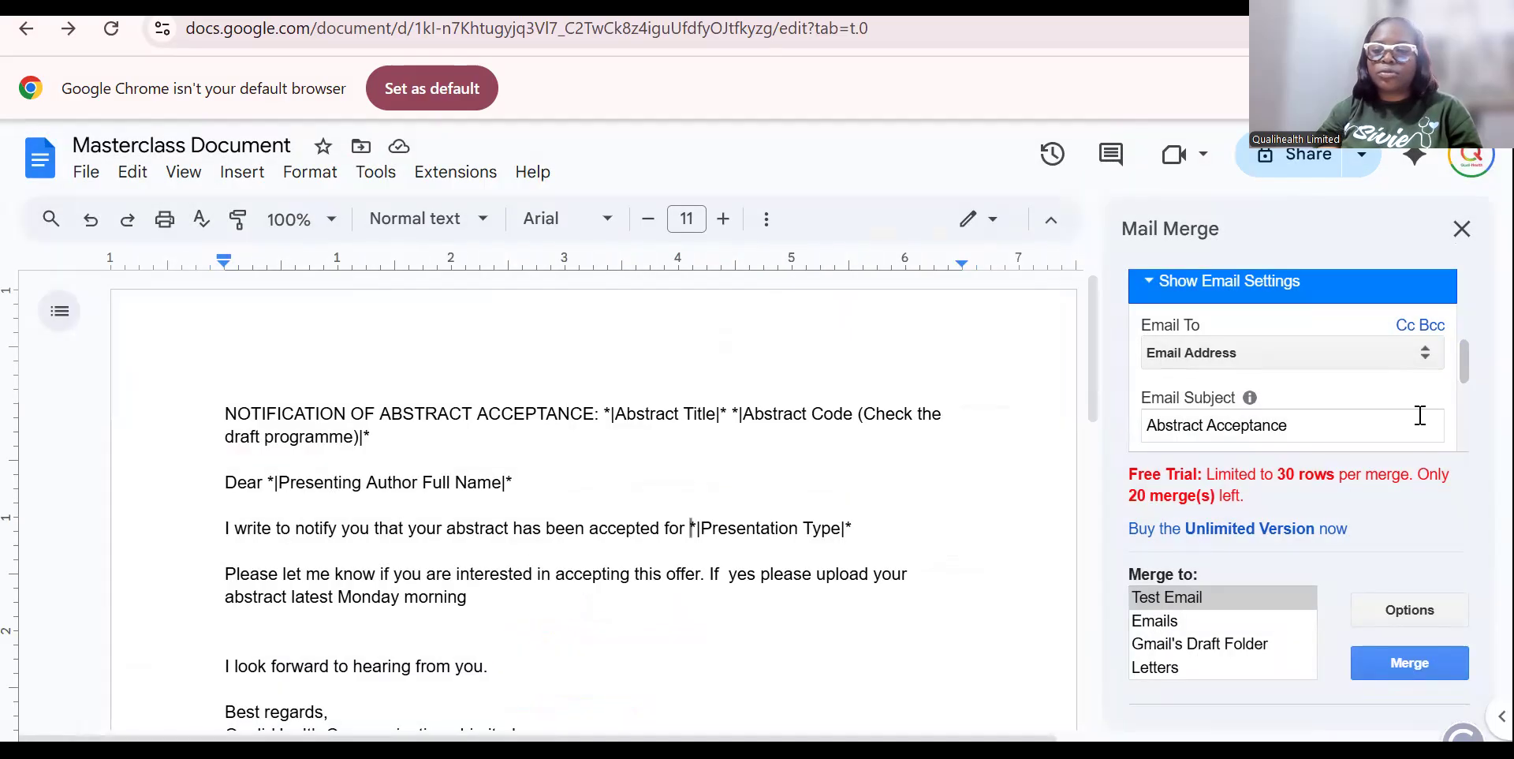
drag(1457, 356, 1461, 261)
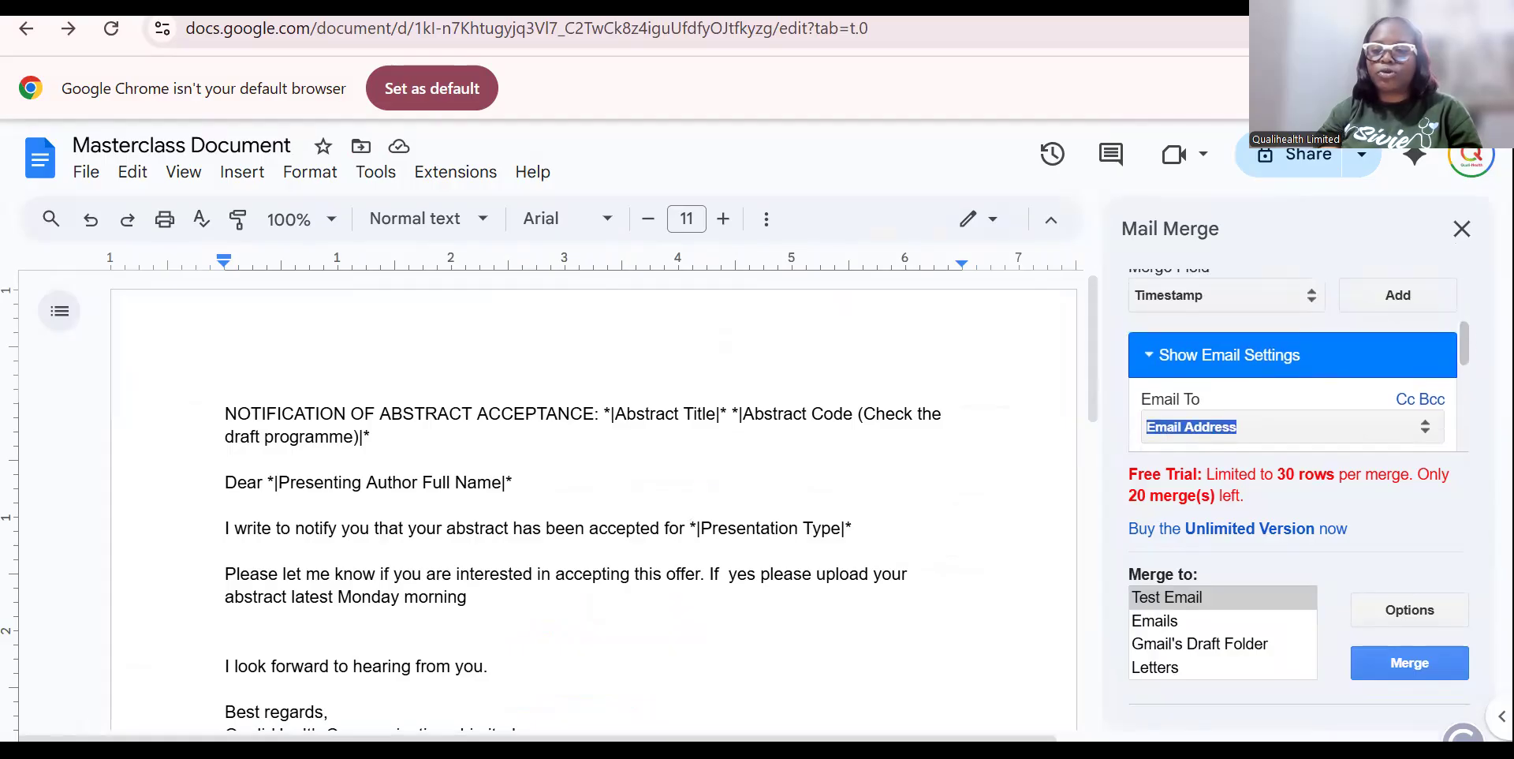
drag(1464, 344, 1461, 298)
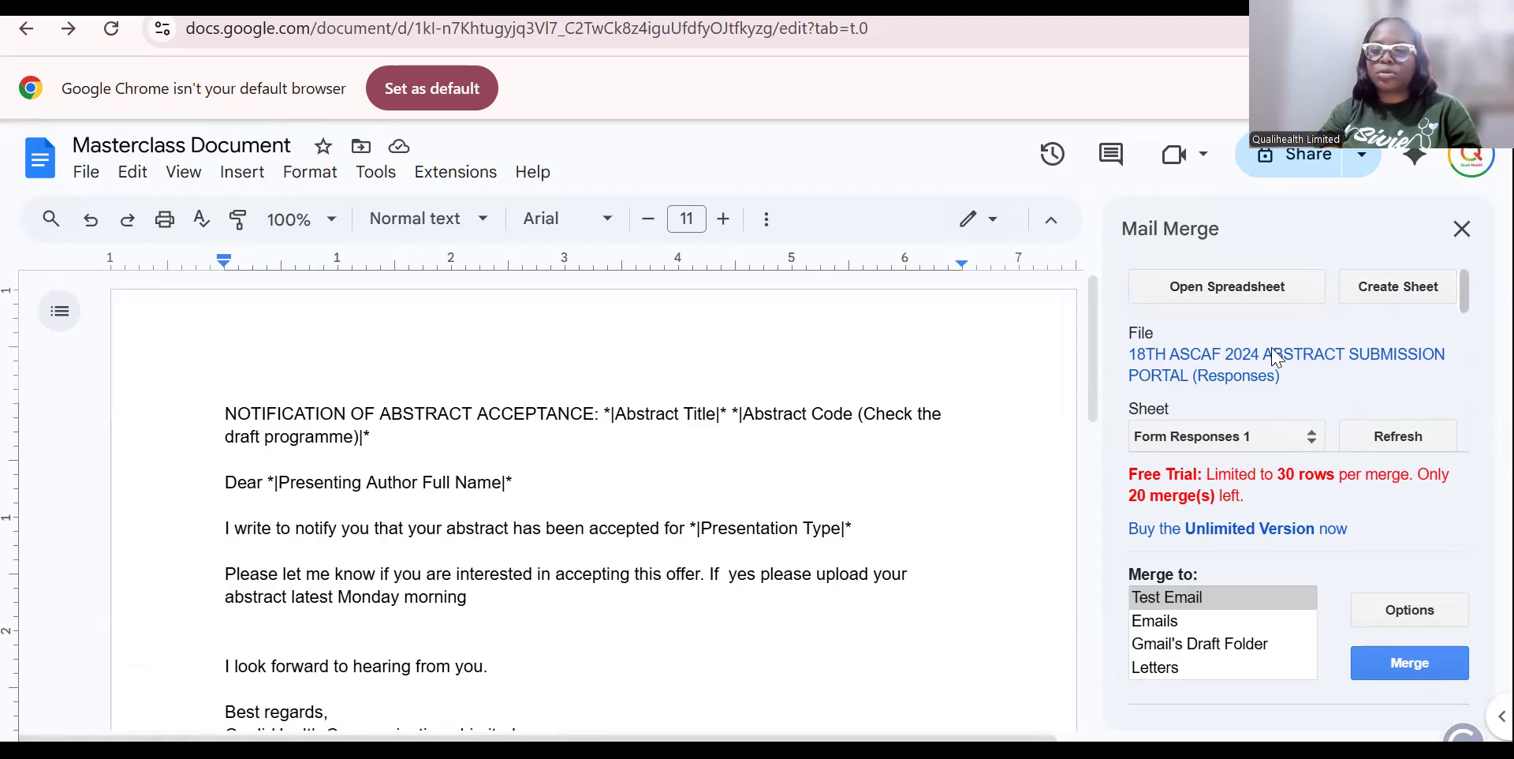
click(1313, 443)
click(1199, 465)
click(1397, 441)
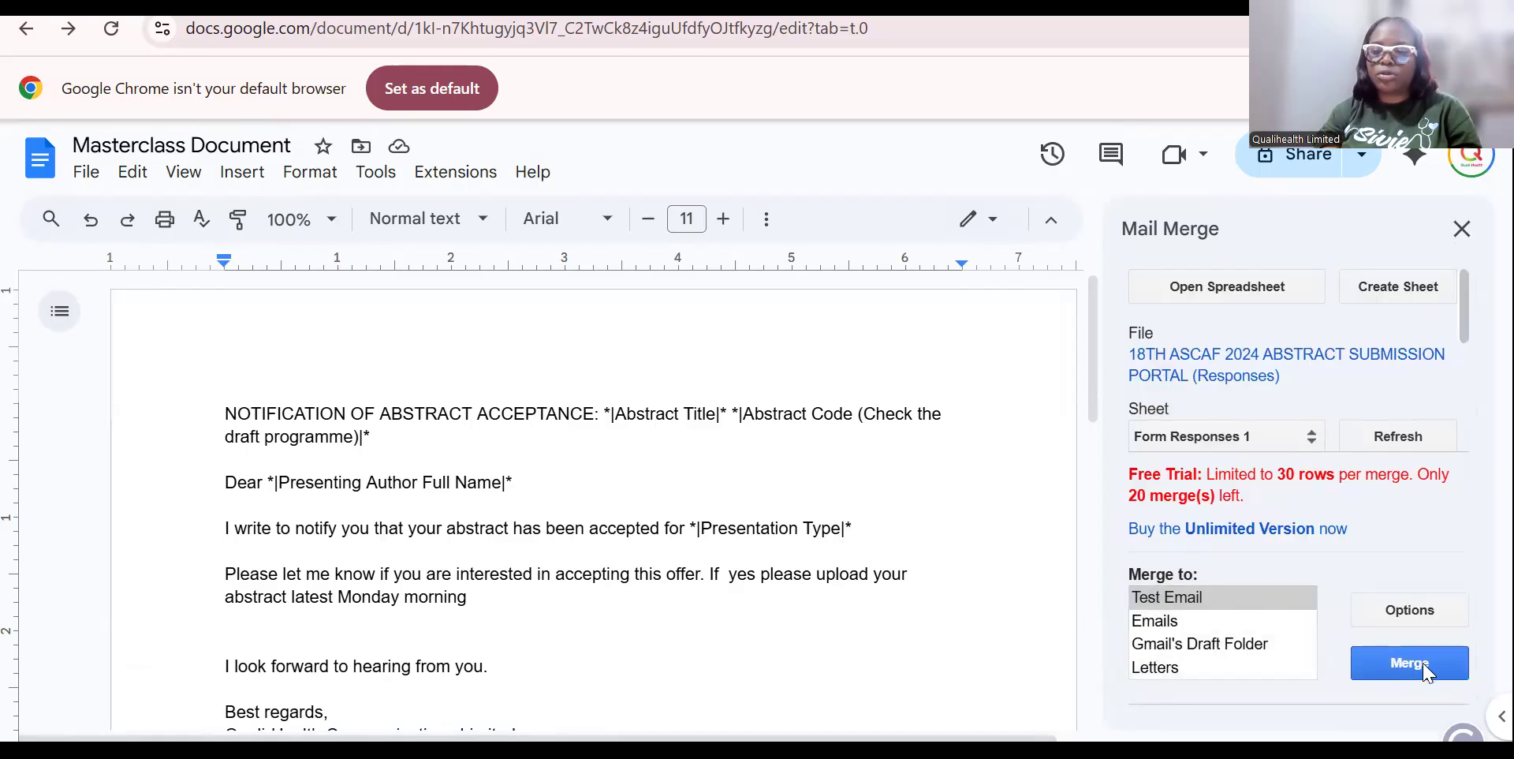
Send a Test Email merge of the acceptance letter and confirm it.
click(1426, 667)
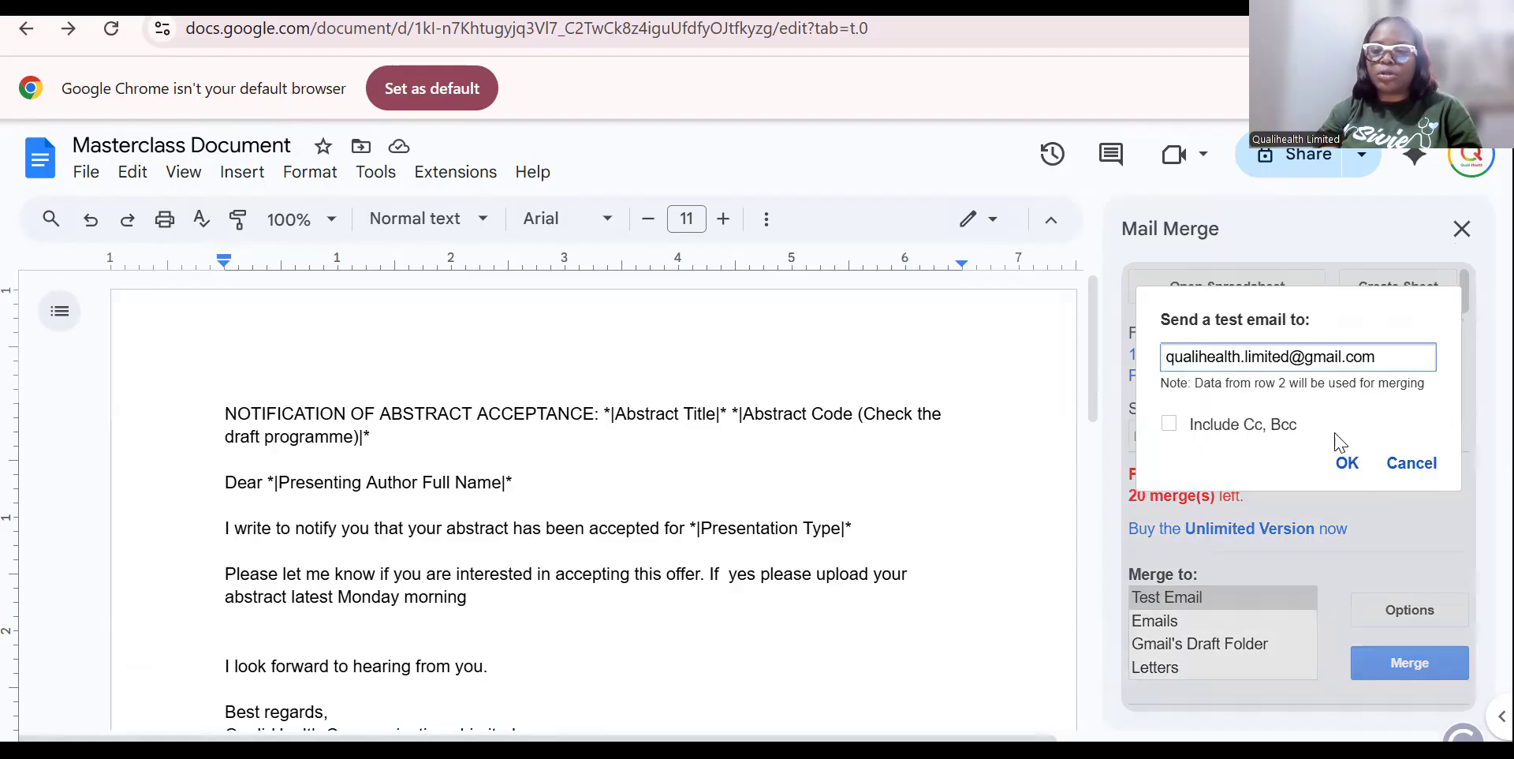
click(1347, 464)
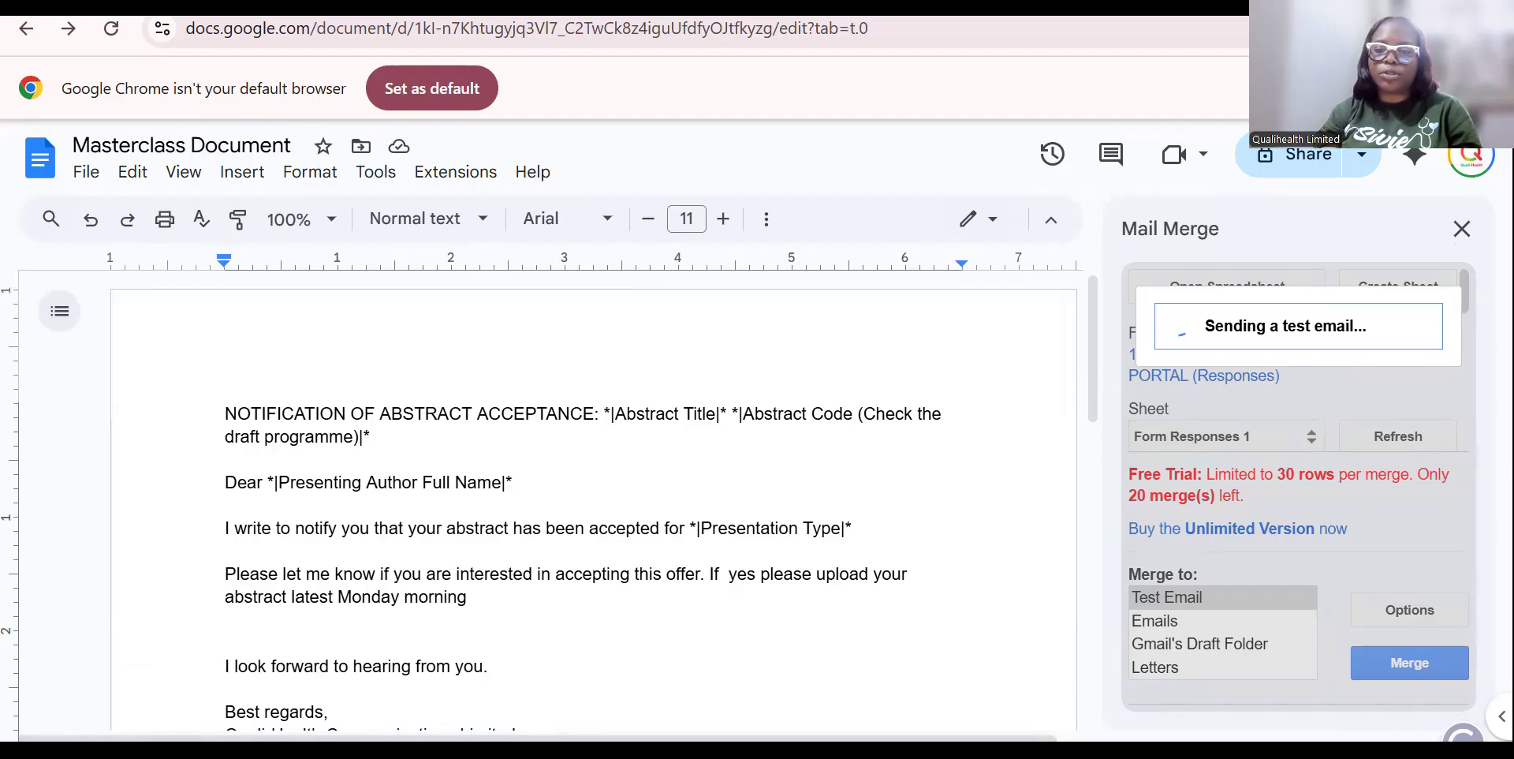
click(118, 7)
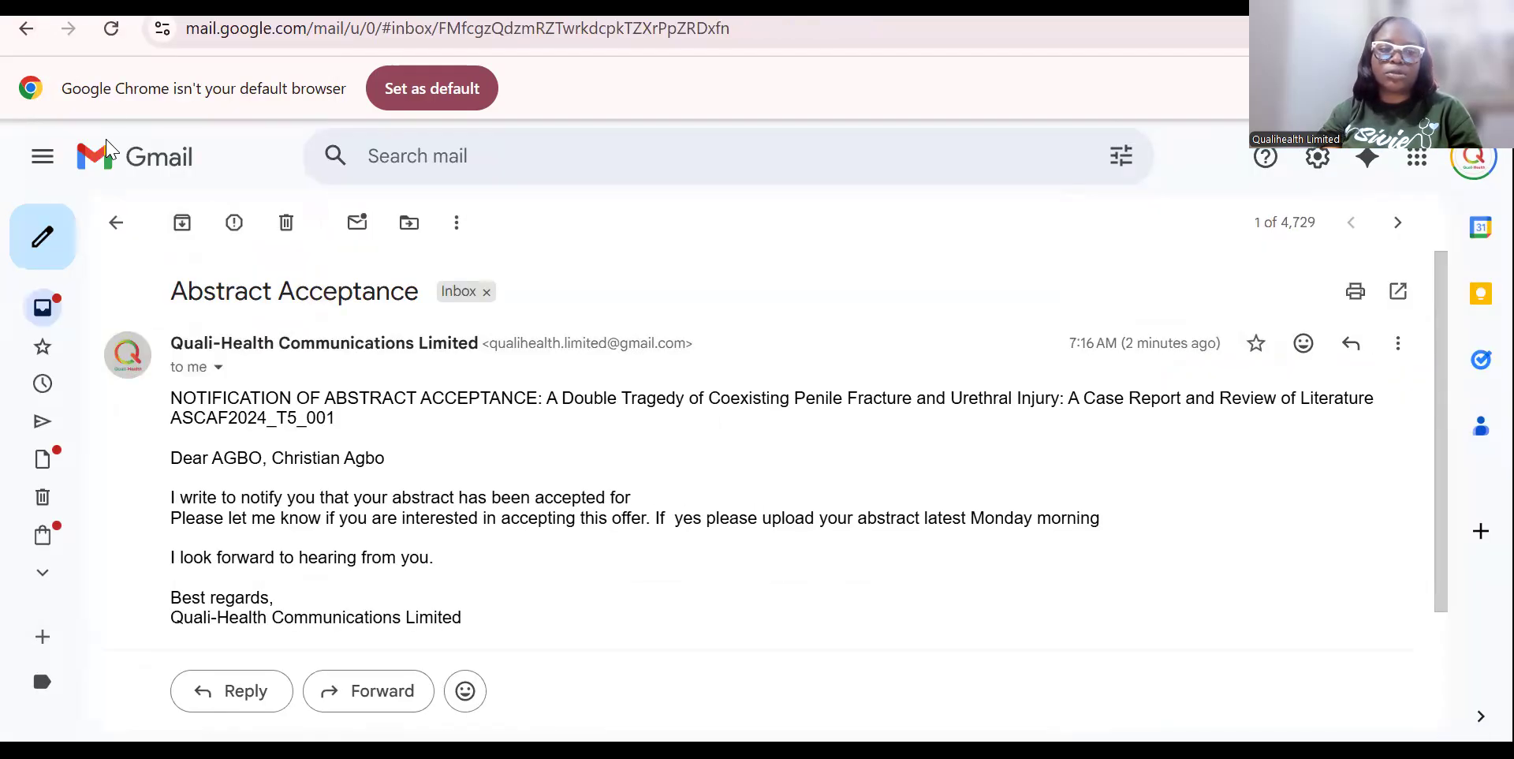
Refresh the inbox and open the 7:18 AM Abstract Acceptance email, still blank after 'accepted for'.
click(47, 308)
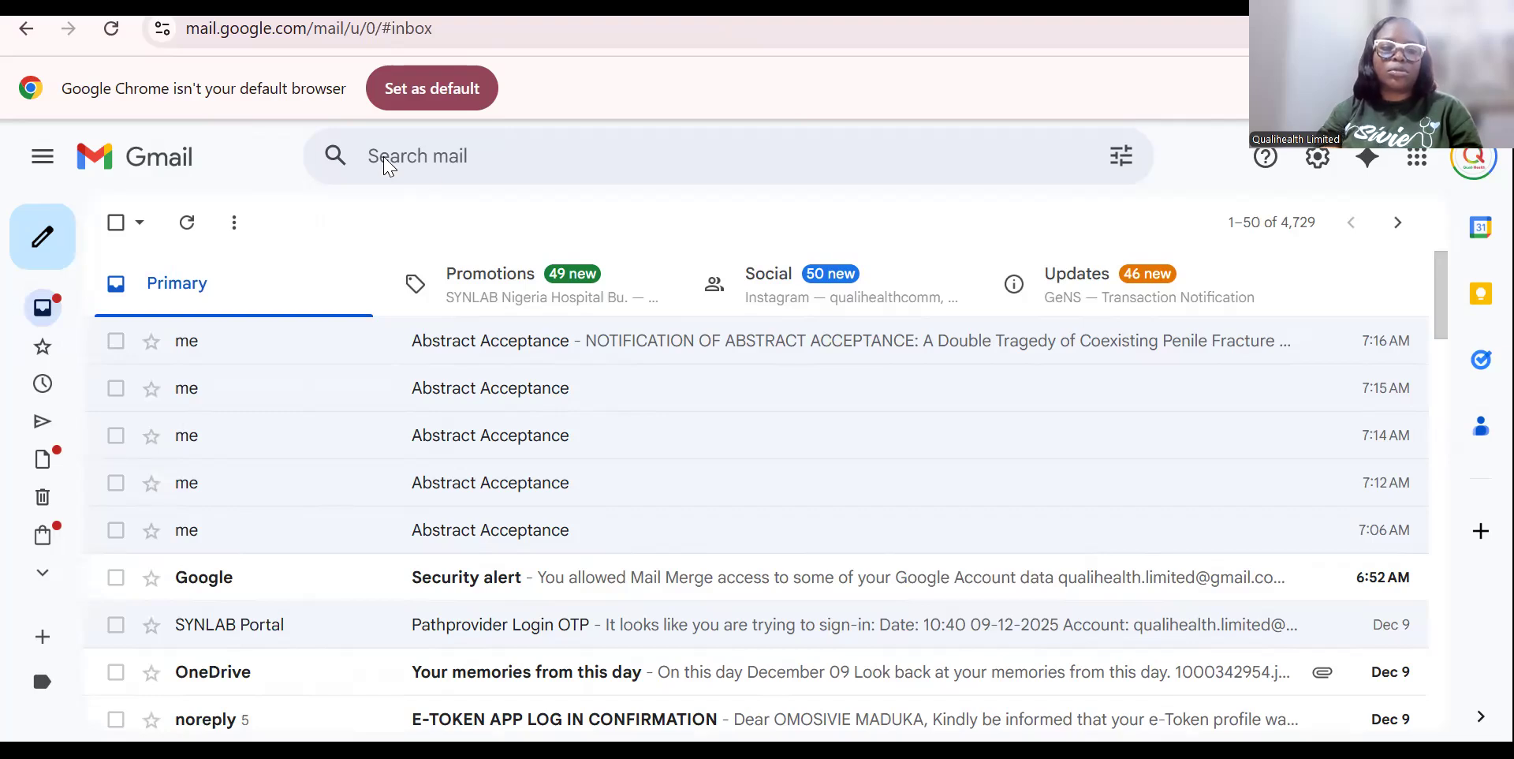
click(187, 223)
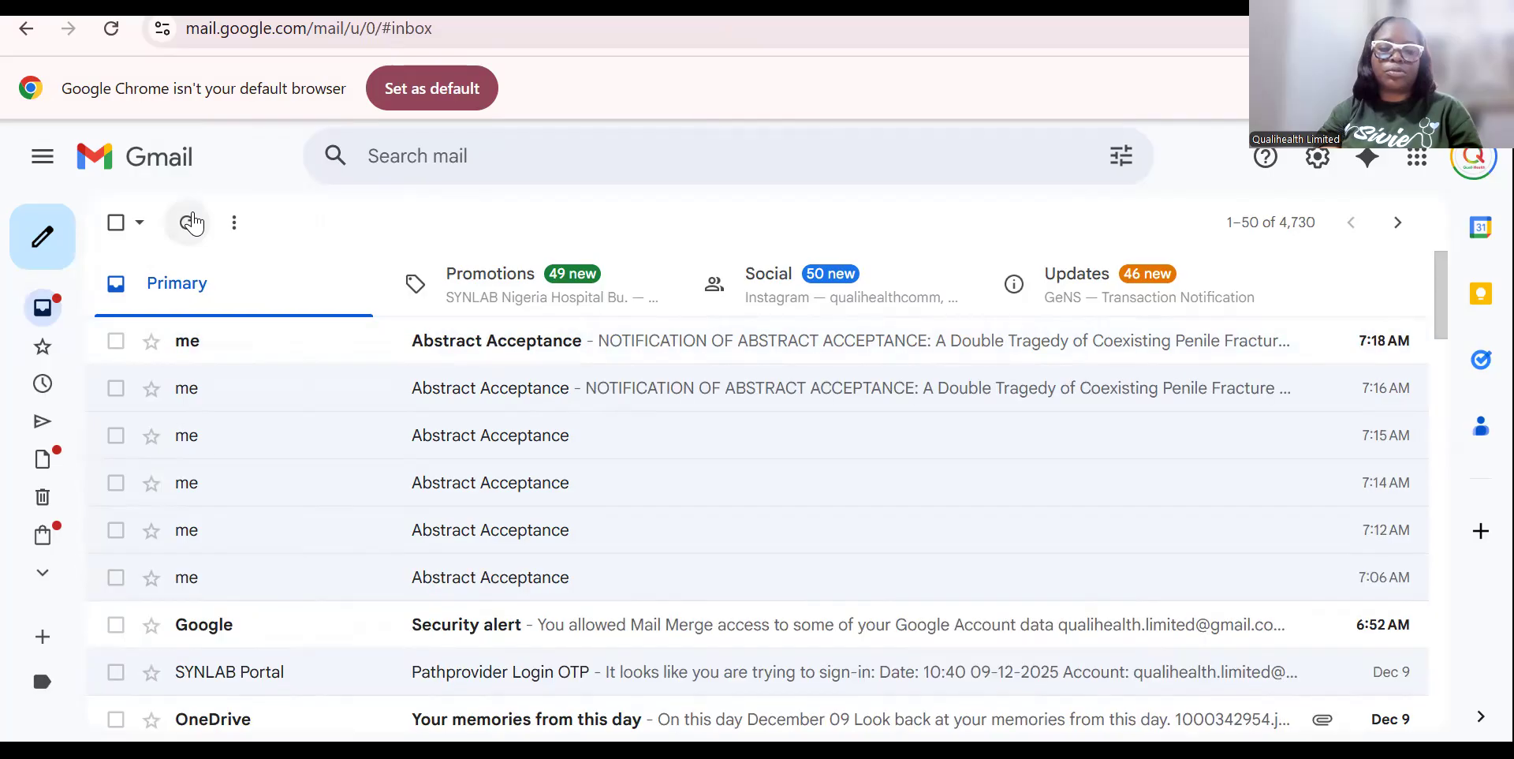
click(667, 341)
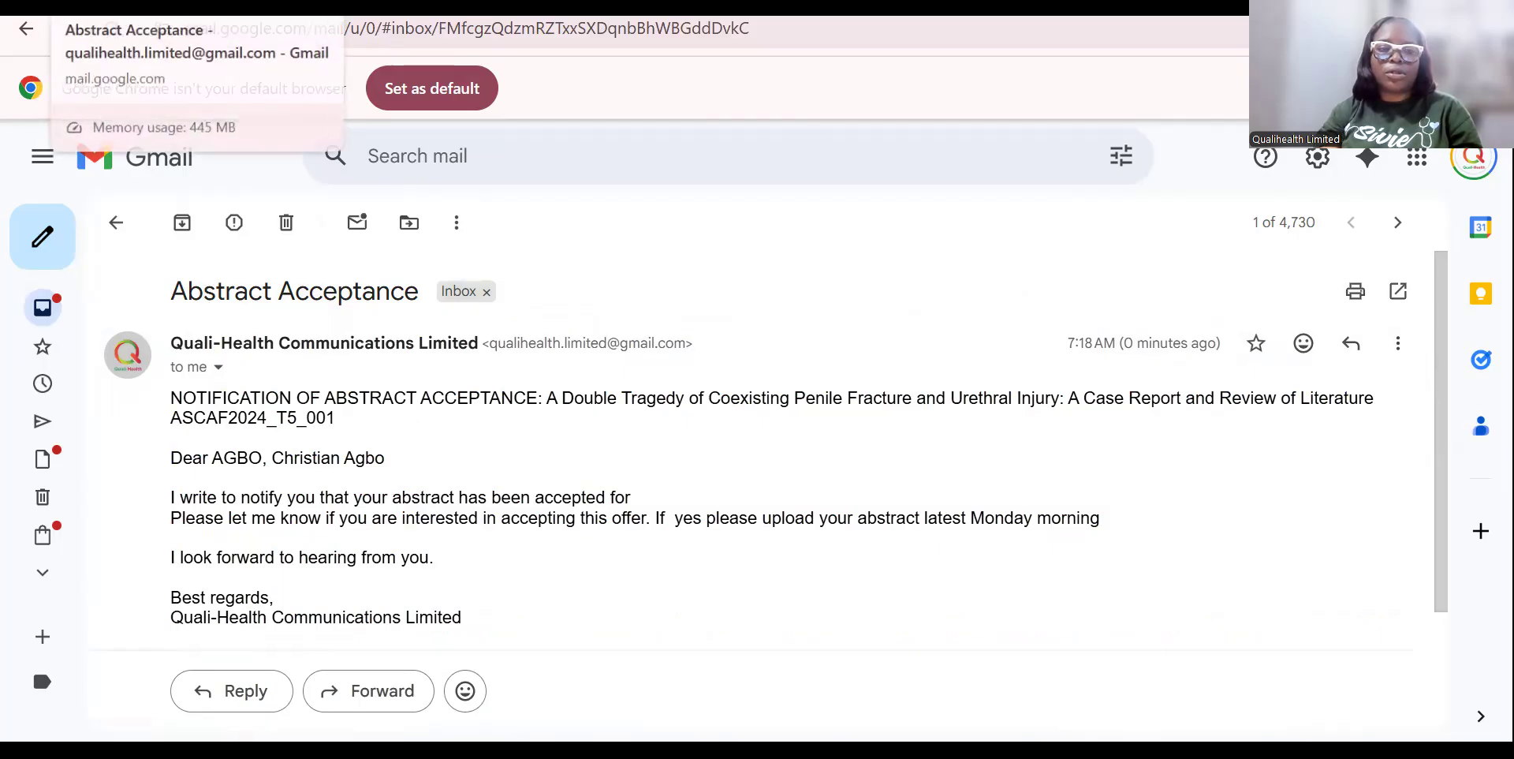
click(410, 6)
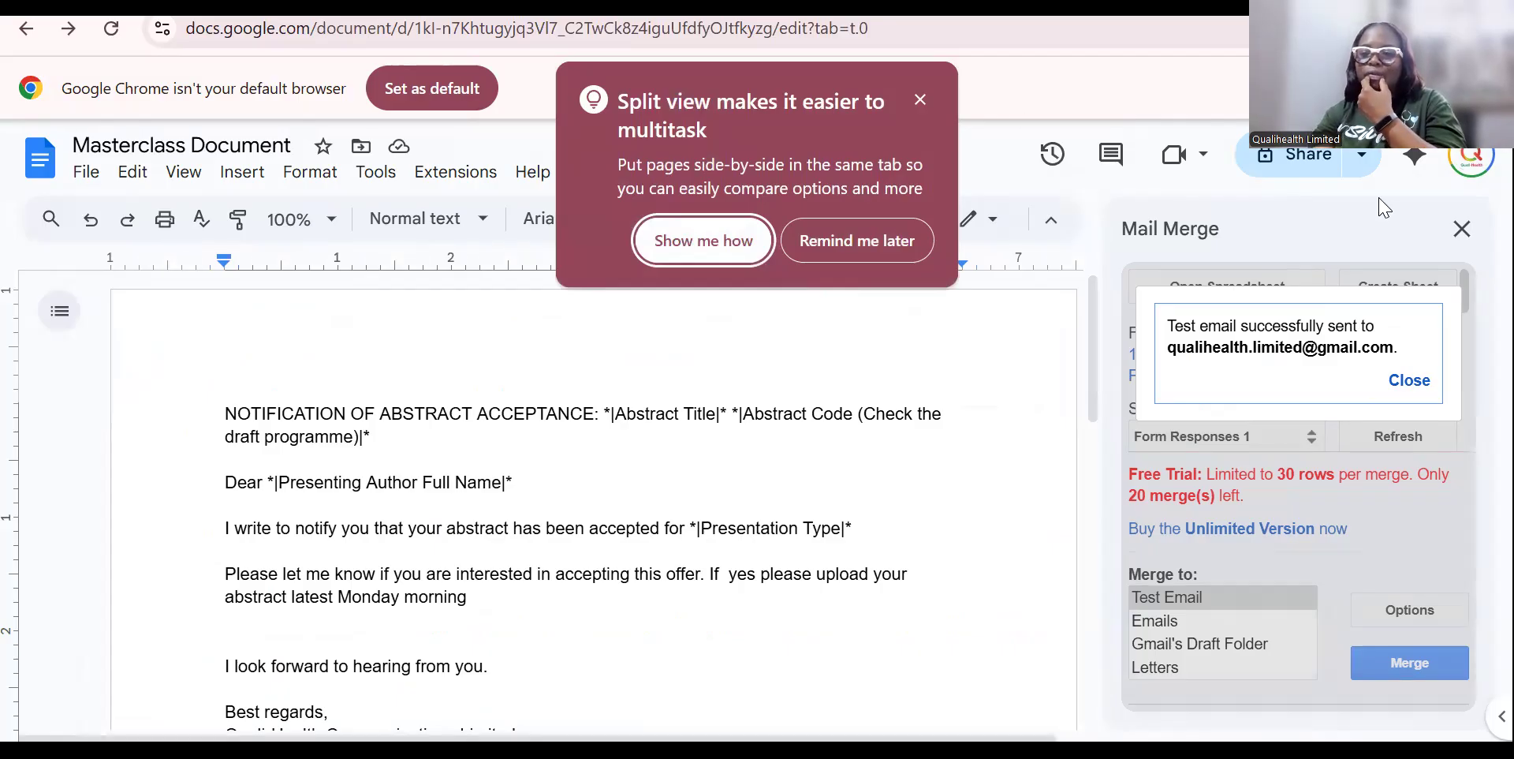
Switch Merge to Emails and run the full merge, which stops on an invalid Email Address entry.
click(1407, 384)
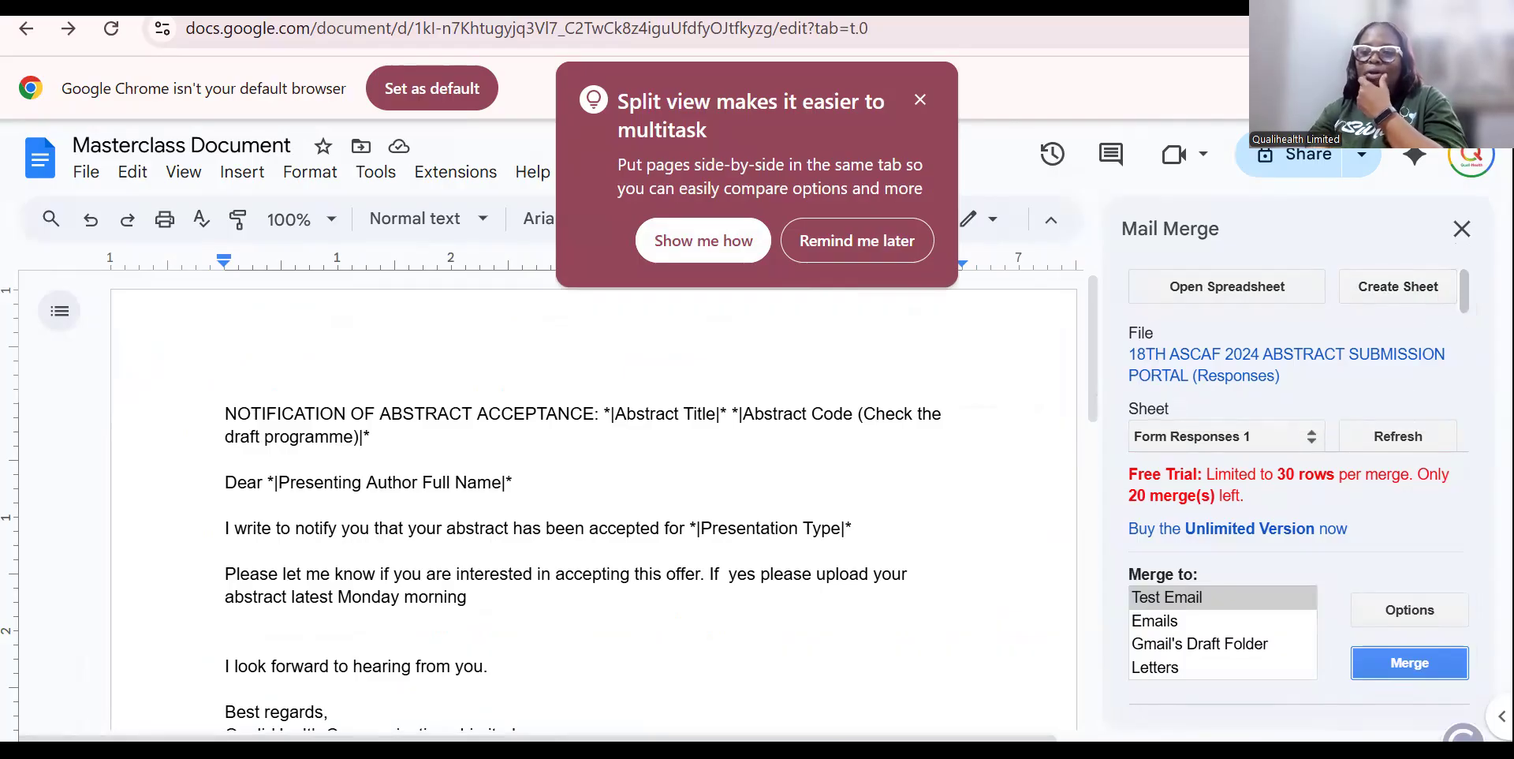
click(1153, 623)
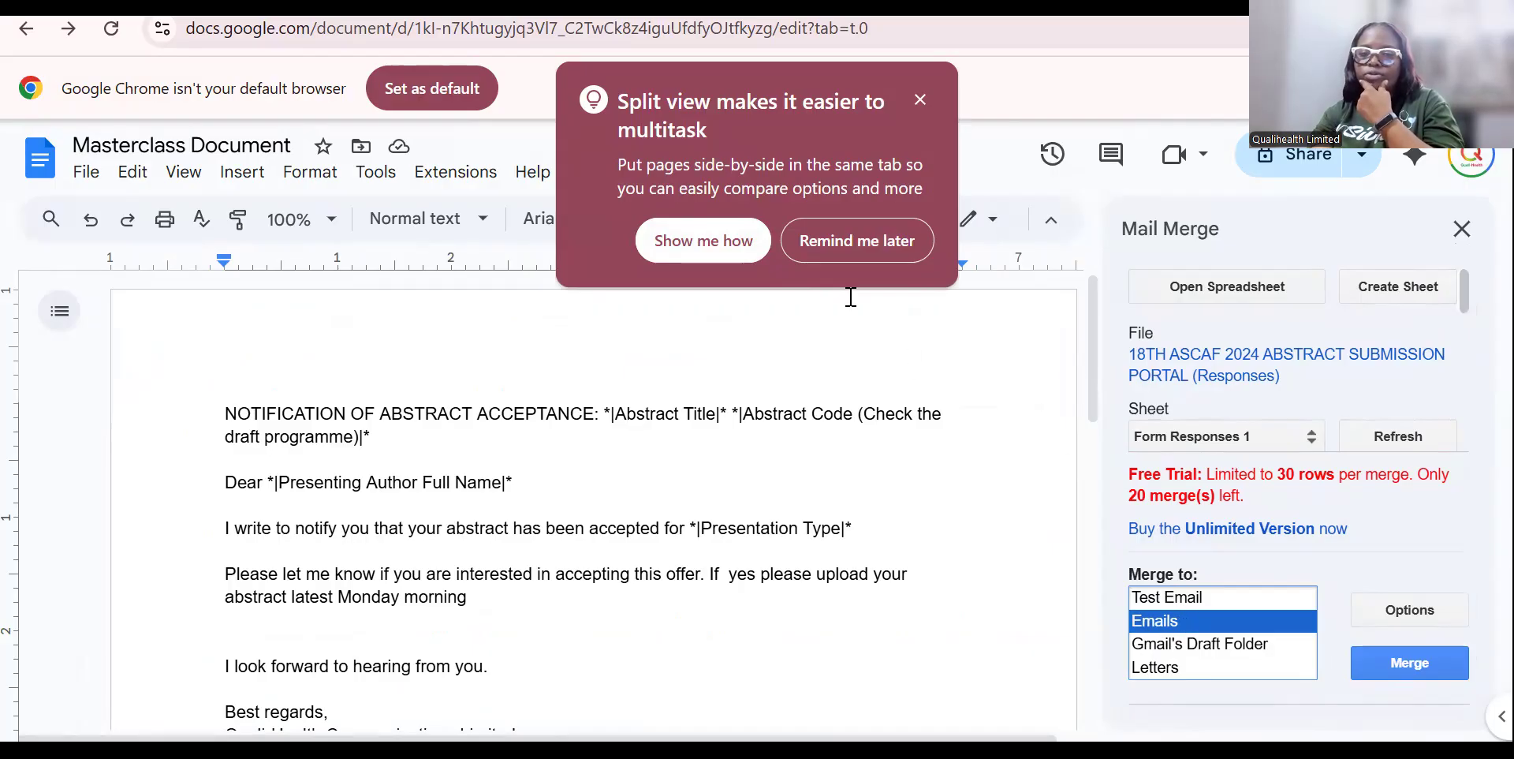
click(919, 101)
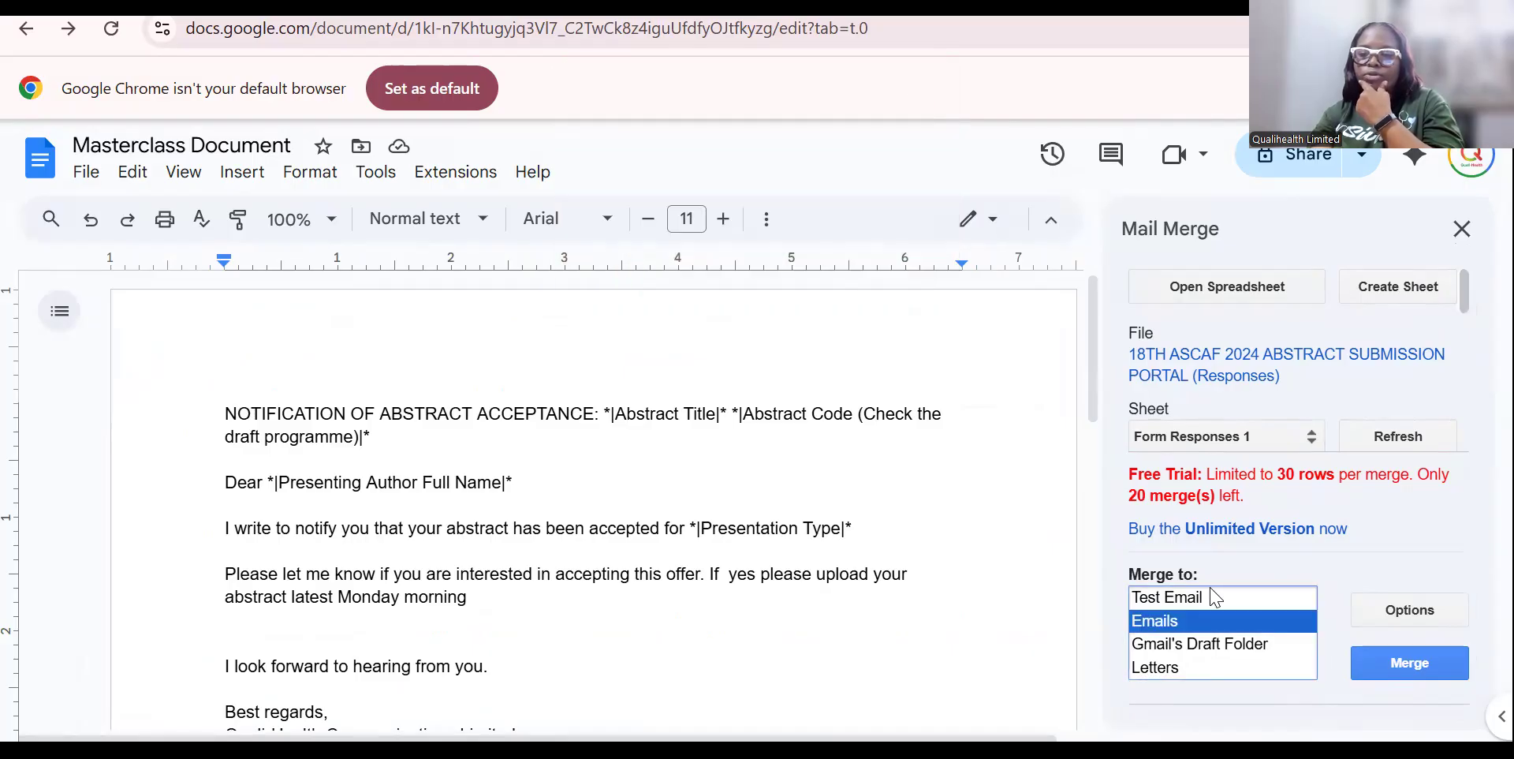
click(1423, 675)
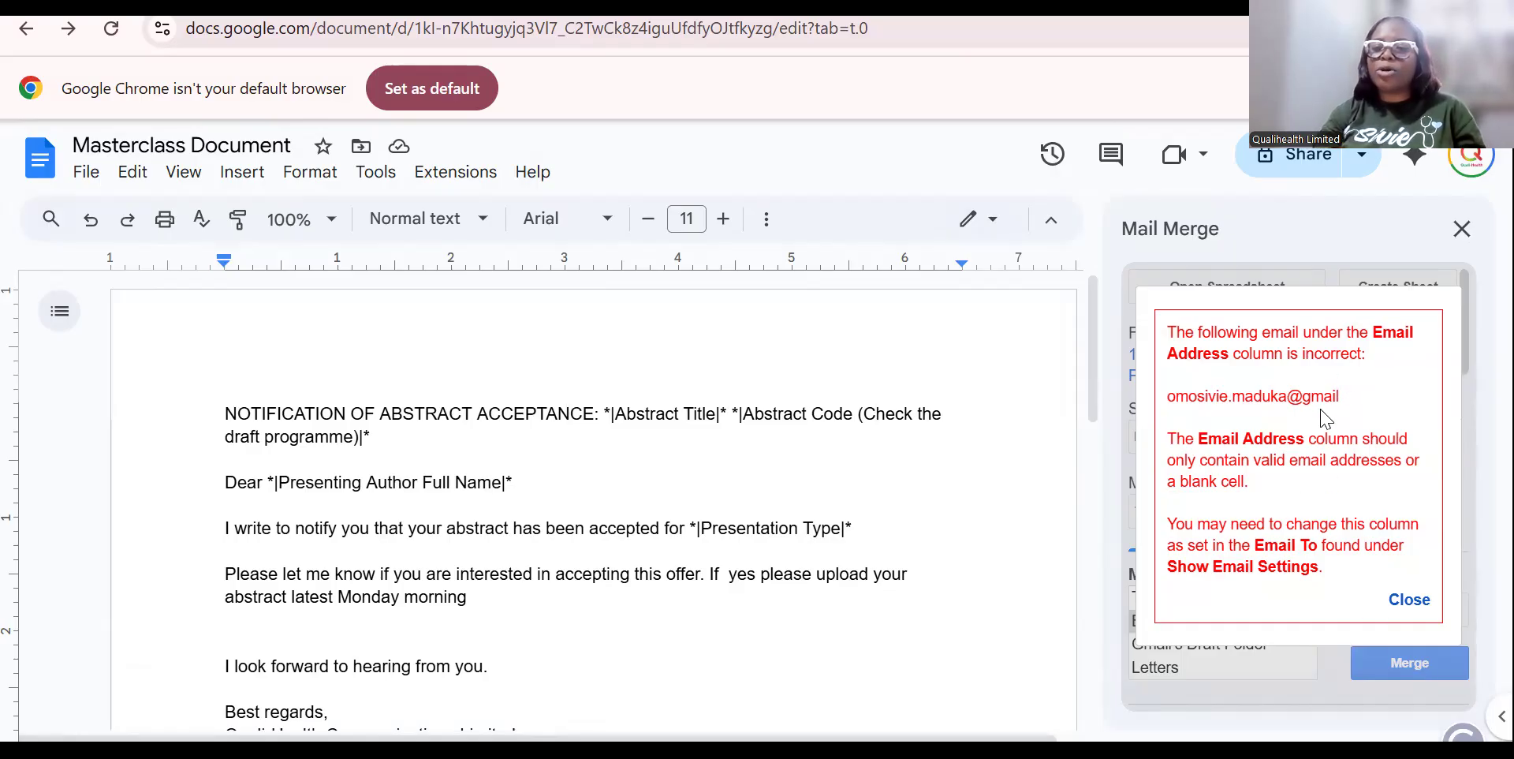
click(1410, 601)
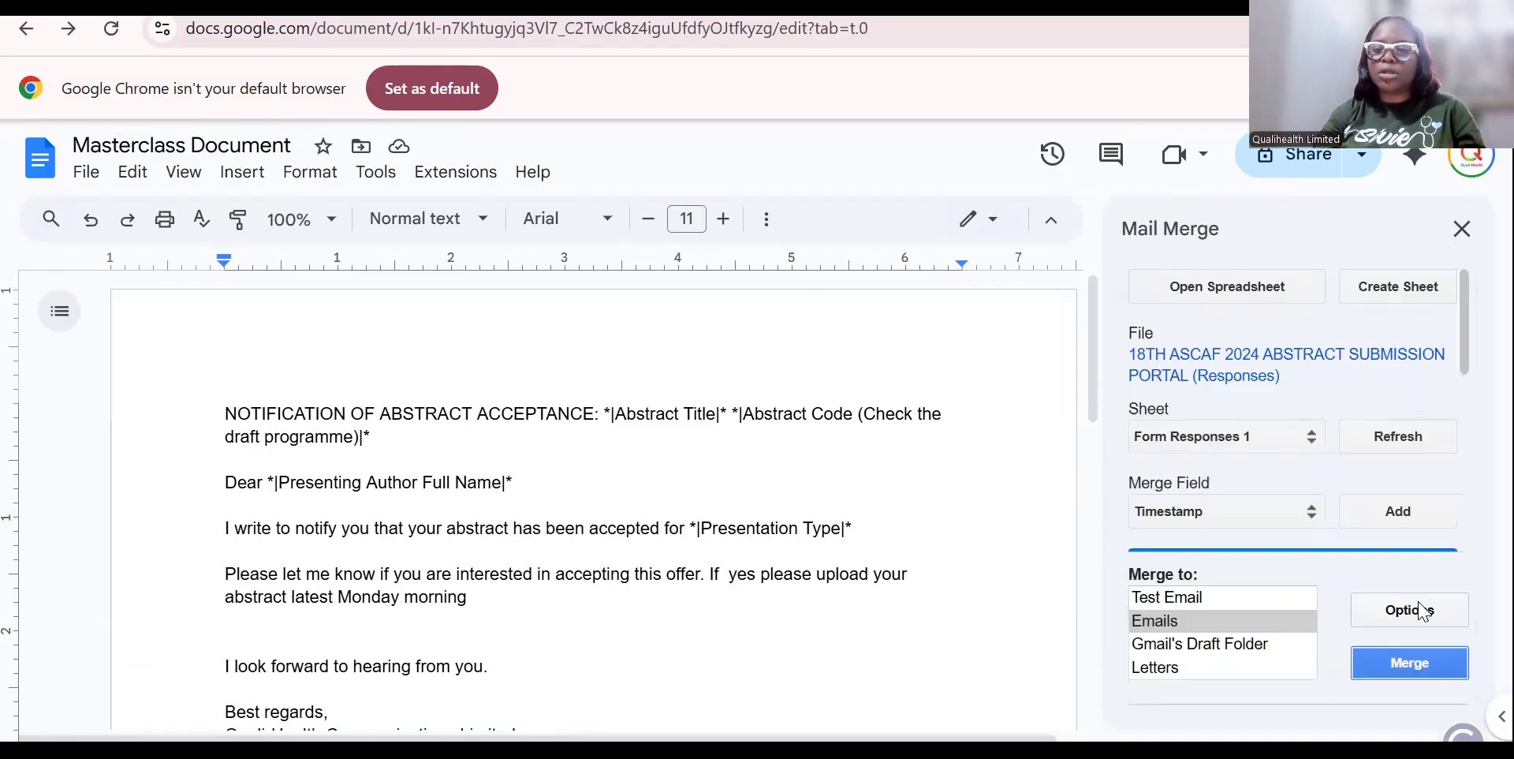
In the linked response spreadsheet, go to the incomplete email address in cell J21.
click(1276, 371)
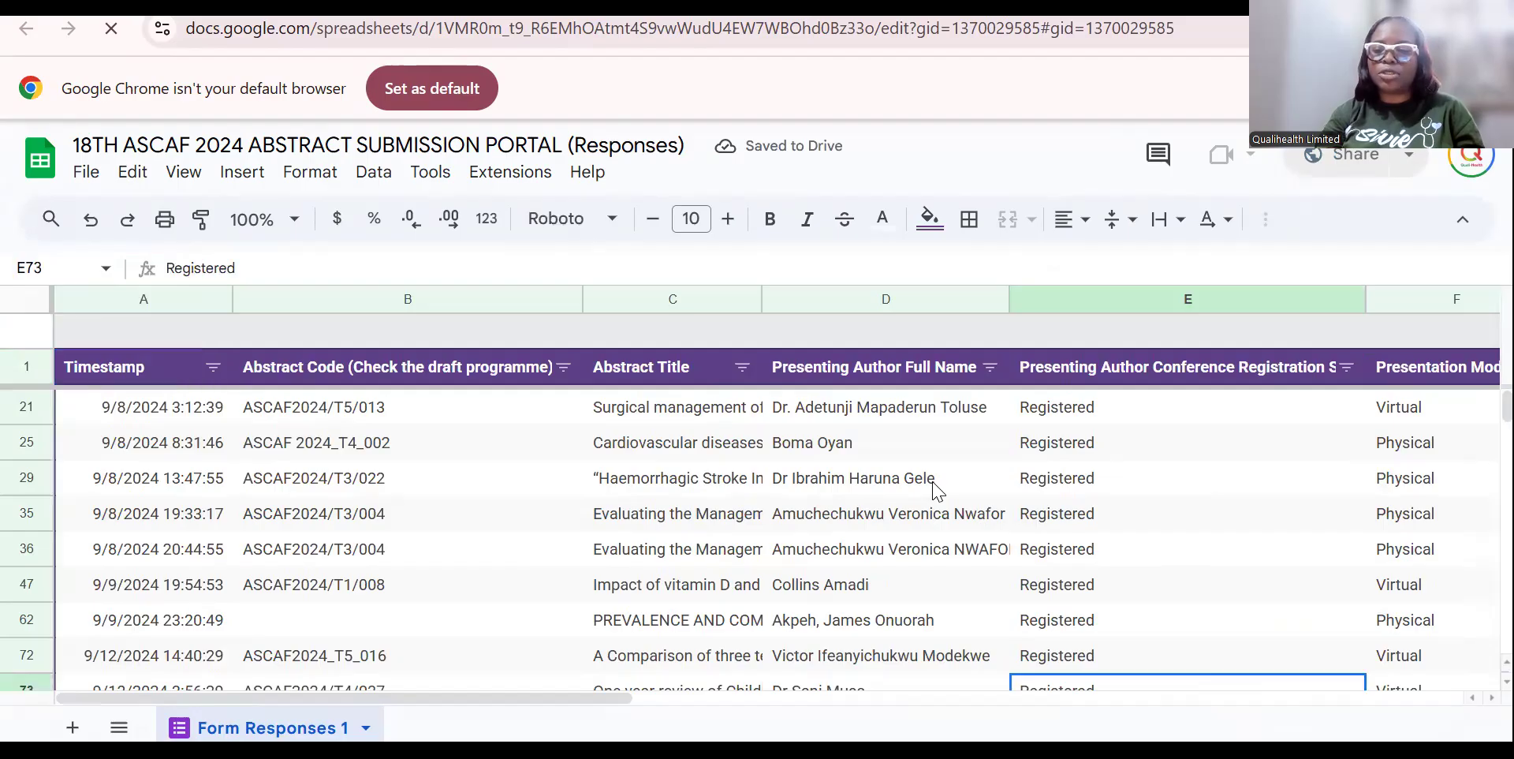
key(Right)
key(Right)
key(Right)
key(Right)
key(Right)
key(Right)
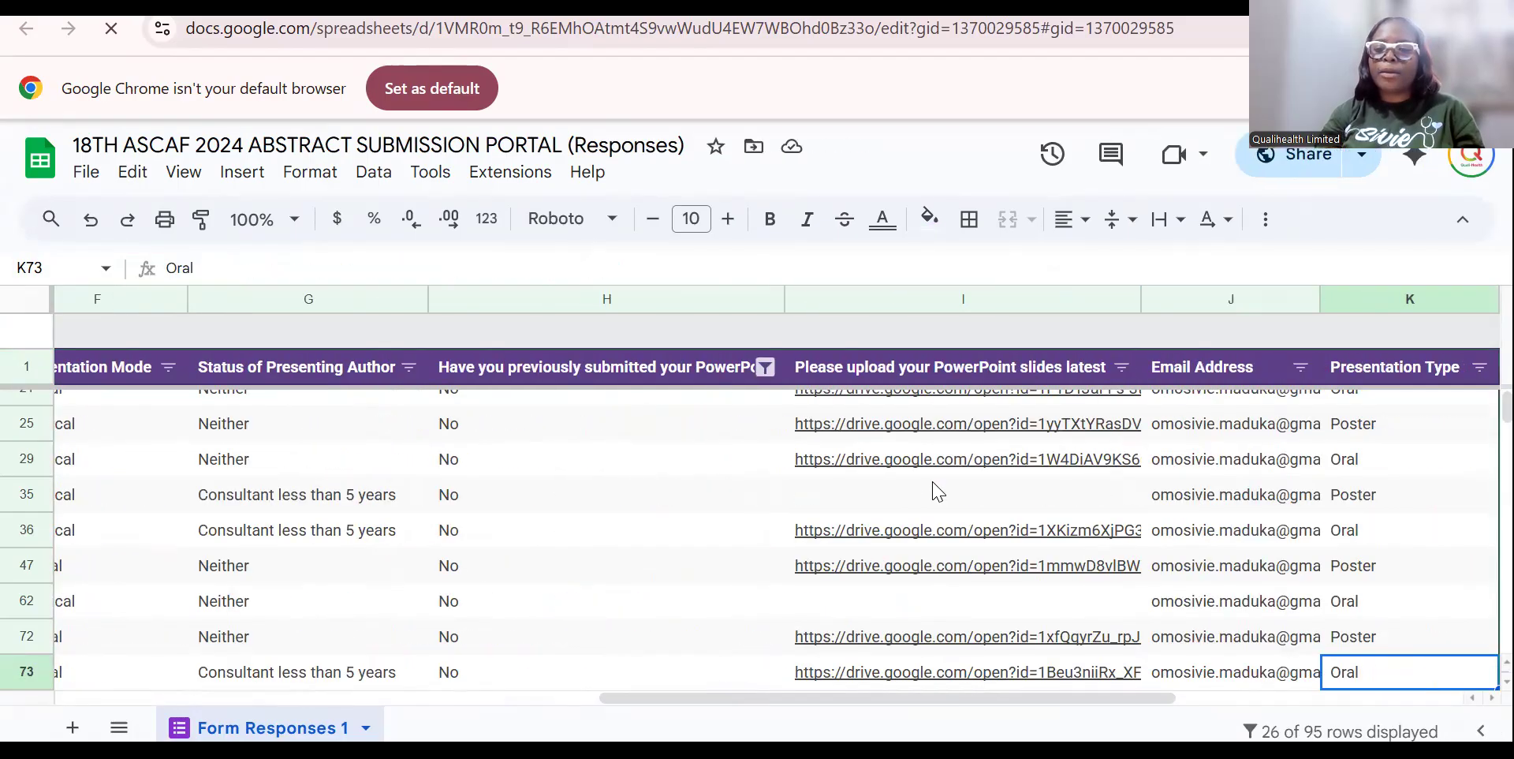
key(Right)
key(Right)
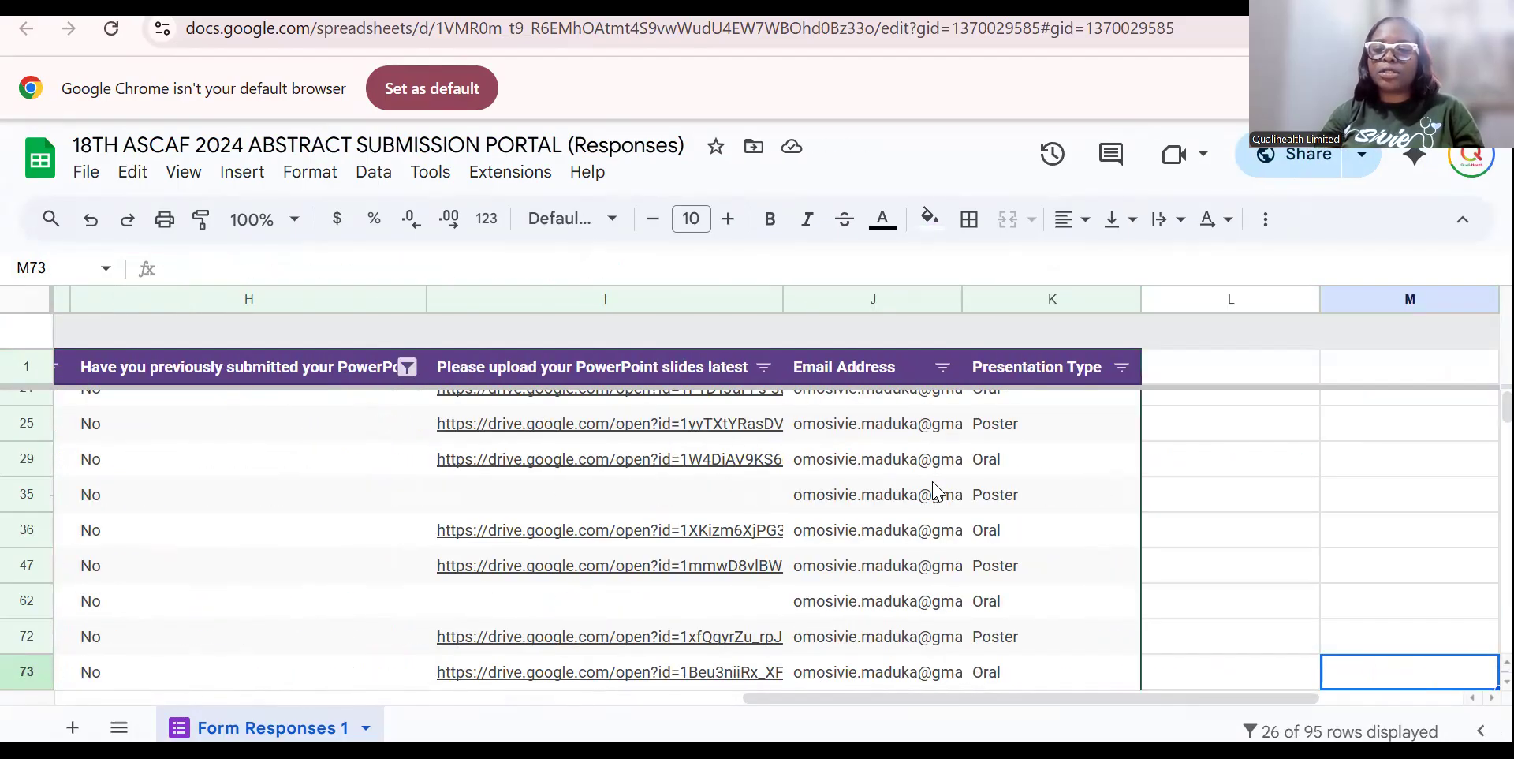
click(911, 434)
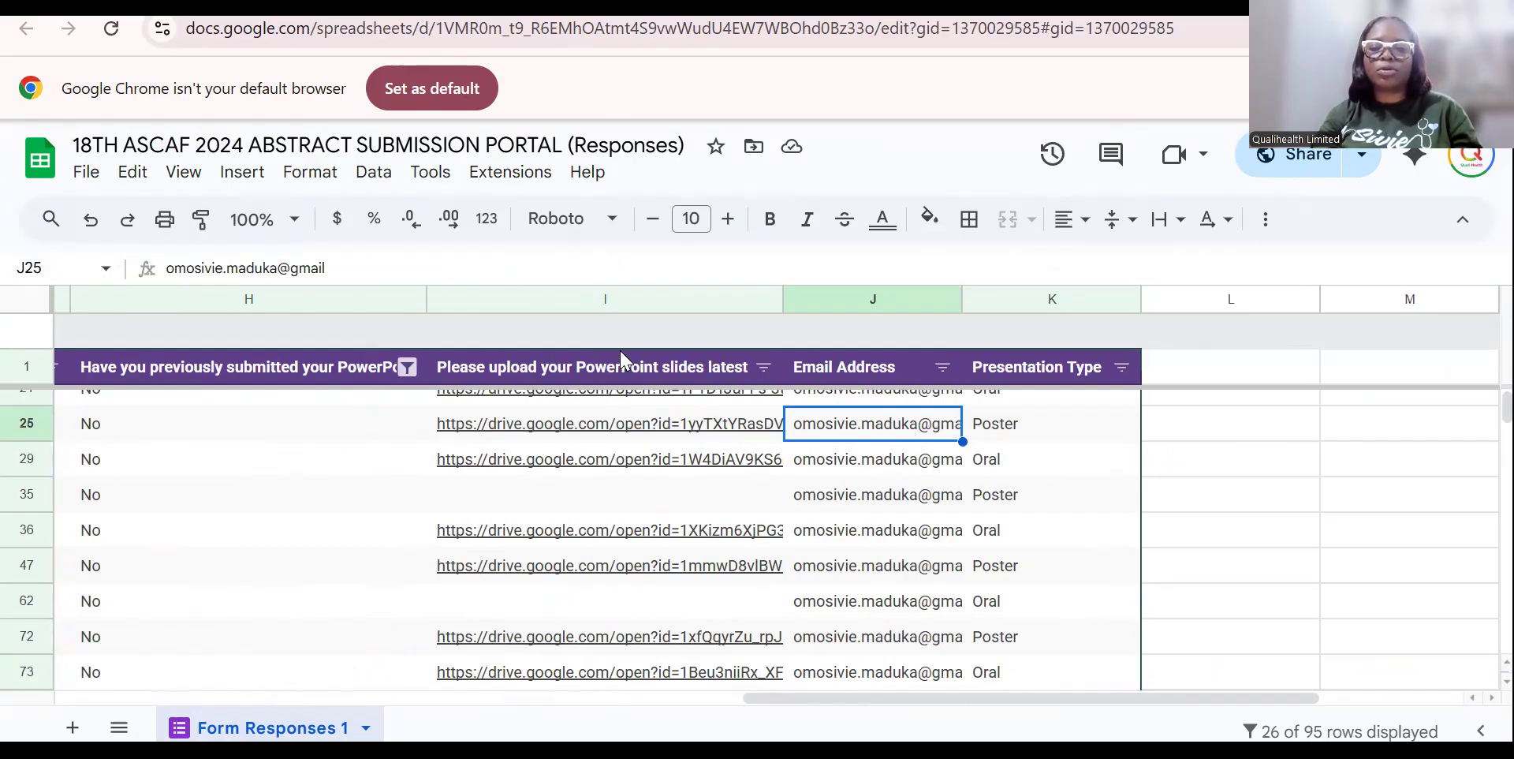
key(Up)
key(Up)
key(Down)
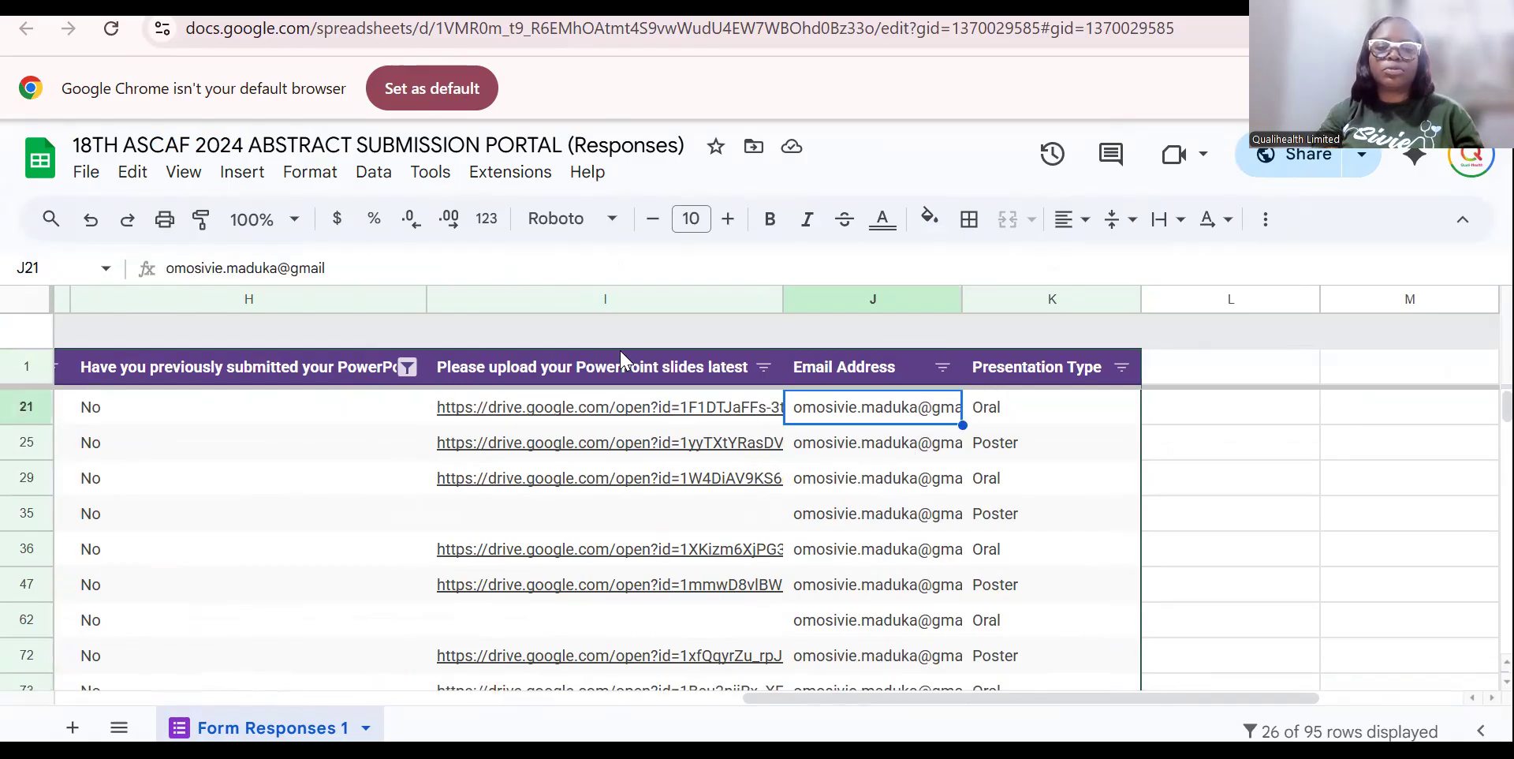
Append '.com' to J21's email and fill it down through row 96.
click(371, 276)
text(.com)
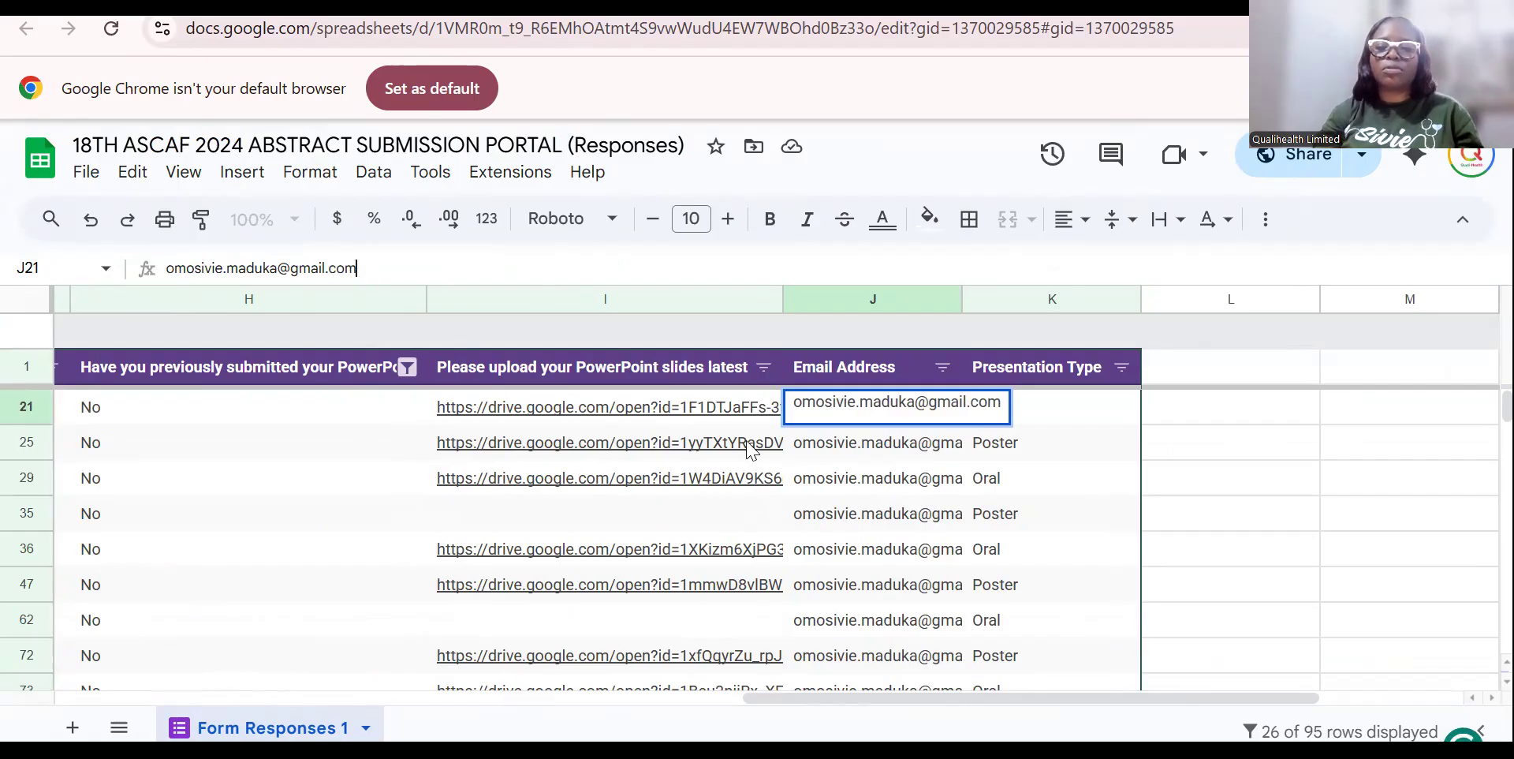
click(605, 473)
click(946, 420)
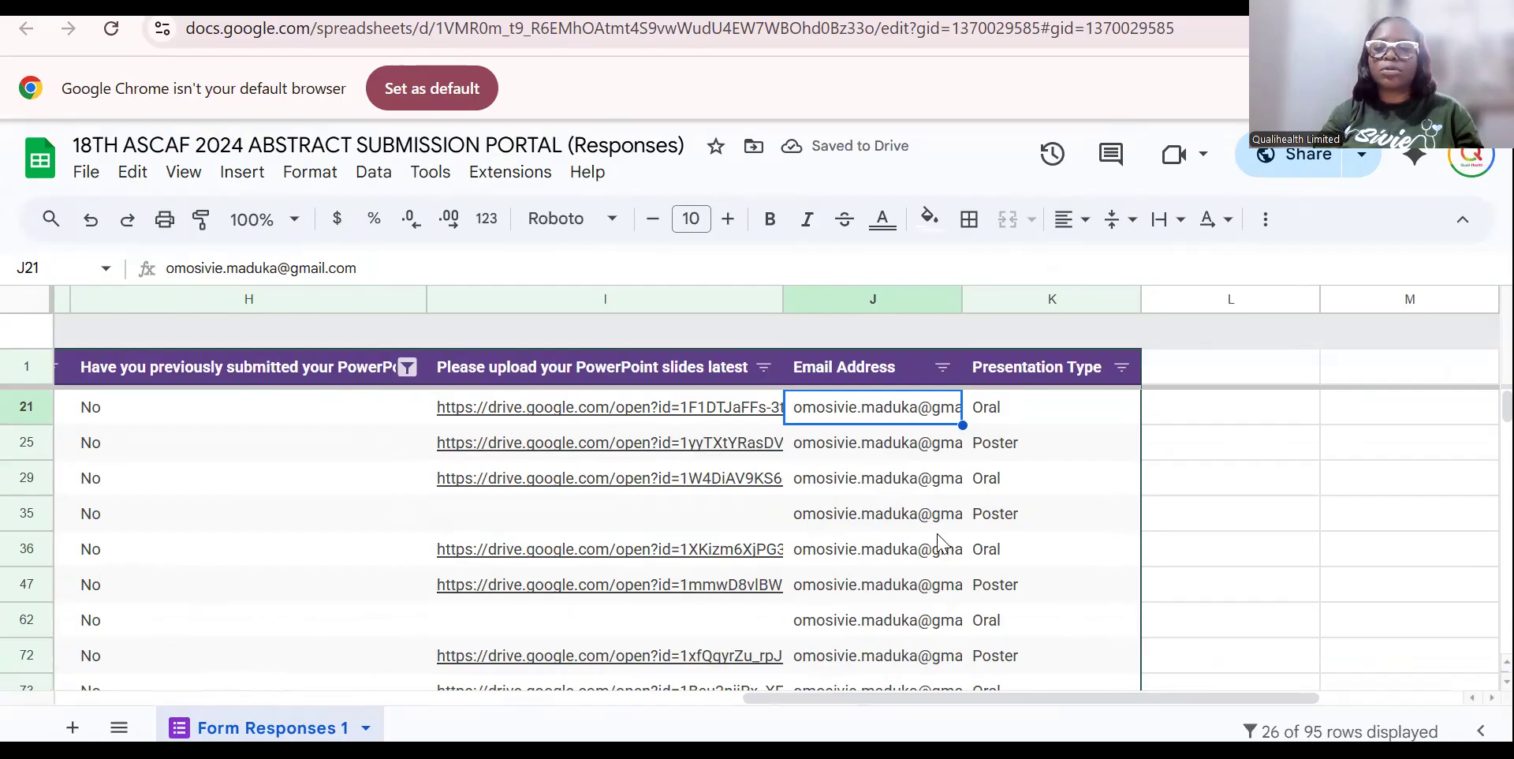
drag(963, 425, 906, 493)
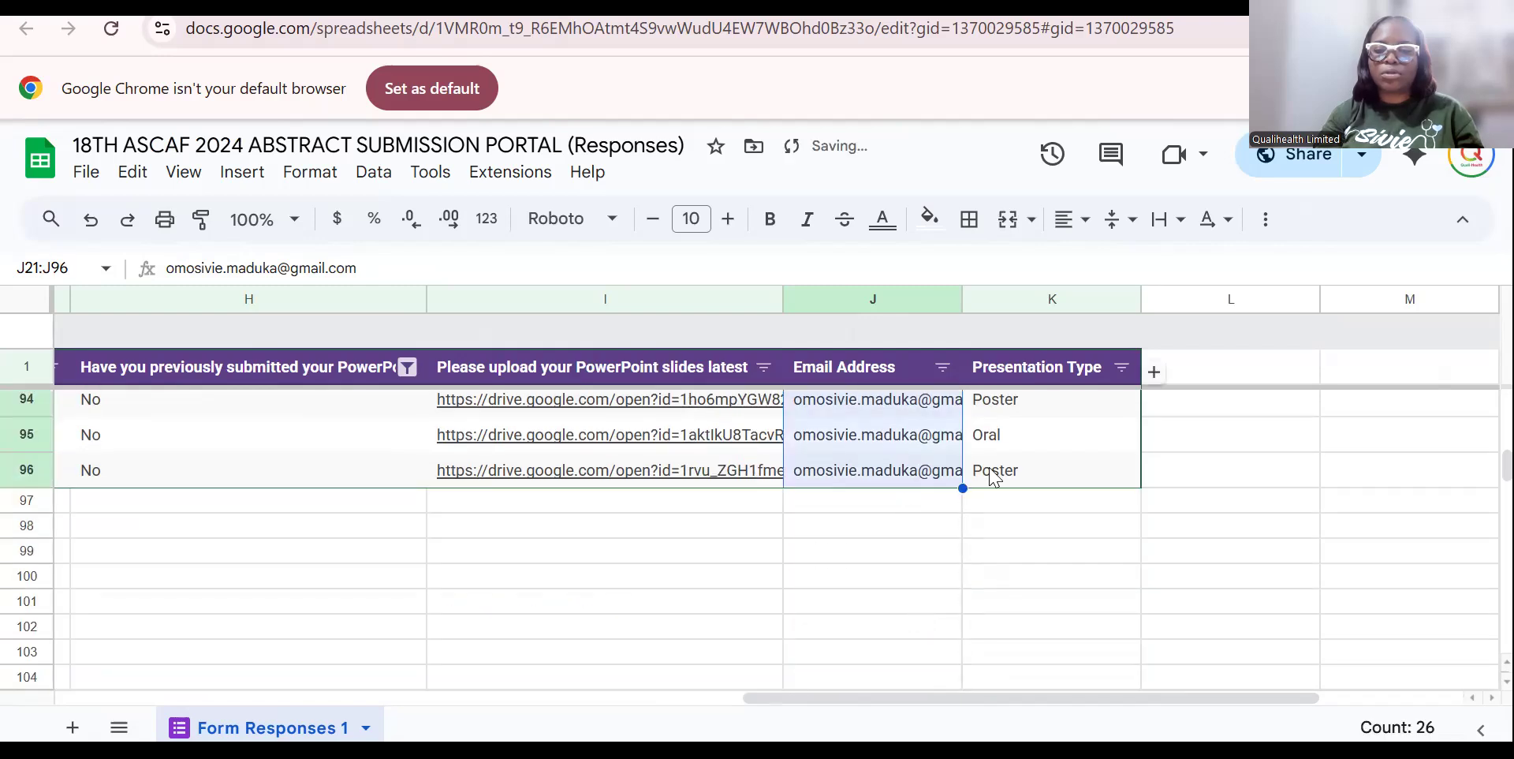
Copy the Presentation Type values in K21:K96.
click(994, 473)
key(shift+Up)
key(shift+Up)
key(shift+Up)
key(shift+Up)
key(shift+Up)
key(shift+Up)
key(shift+Up)
key(shift+Up)
key(shift+Up)
key(shift+Up)
key(shift+Up)
key(shift+Up)
key(shift+Up)
key(shift+Up)
key(shift+Up)
key(shift+Up)
key(shift+Up)
key(shift+Up)
key(shift+Up)
key(shift+Up)
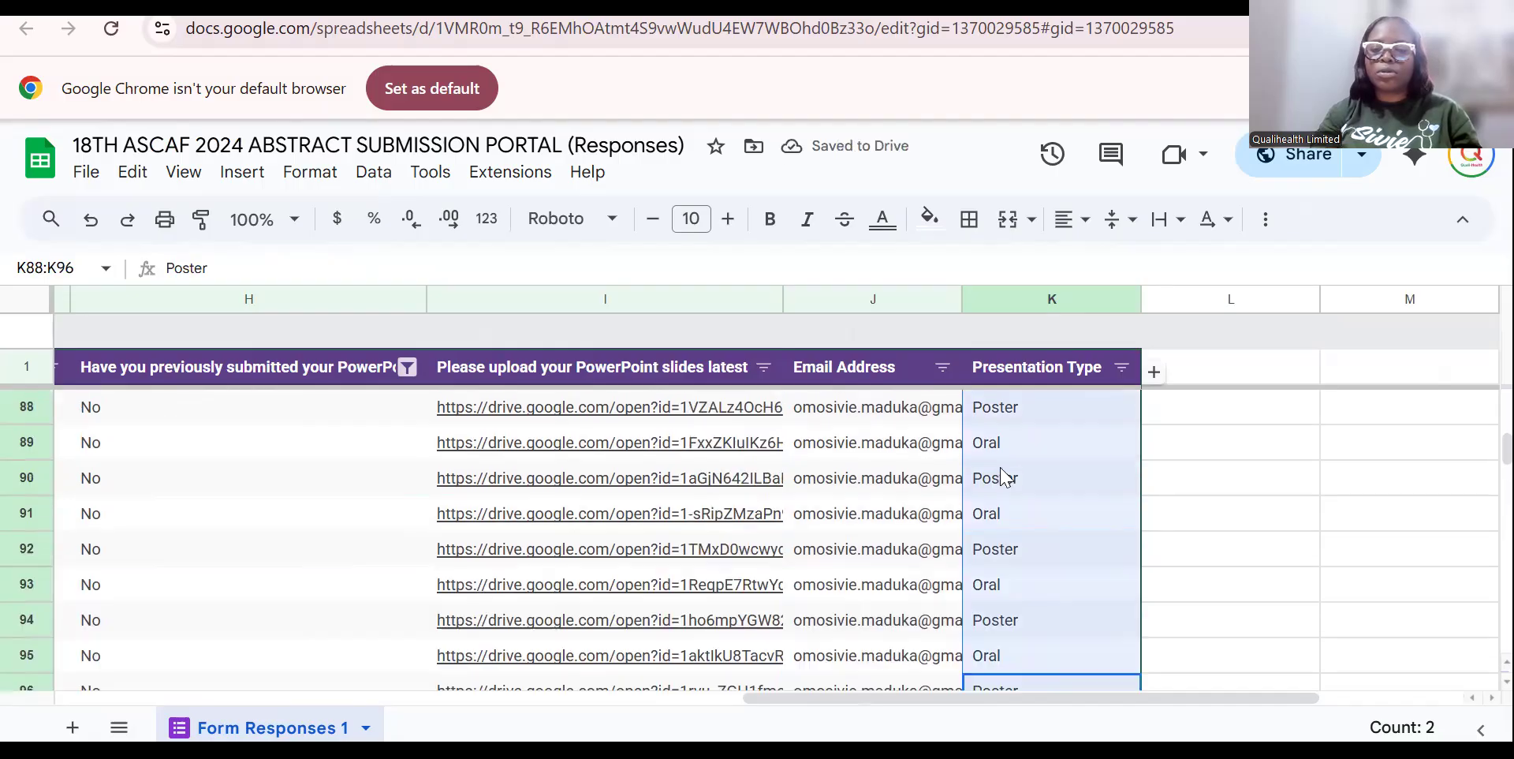
key(shift+Up)
key(shift+Up)
key(shift+Up)
key(shift+Up)
key(shift+Up)
key(shift+Up)
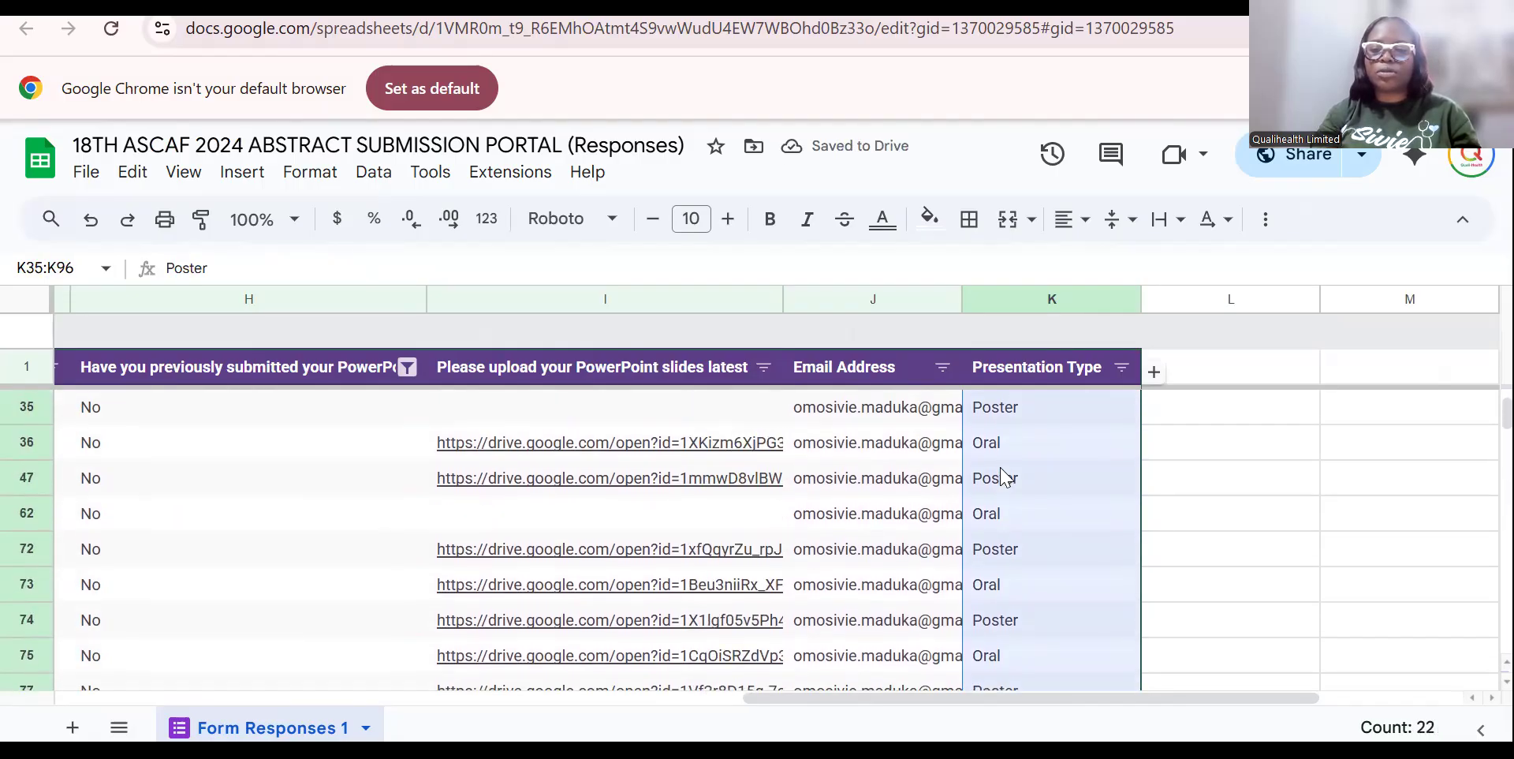
key(shift+Down)
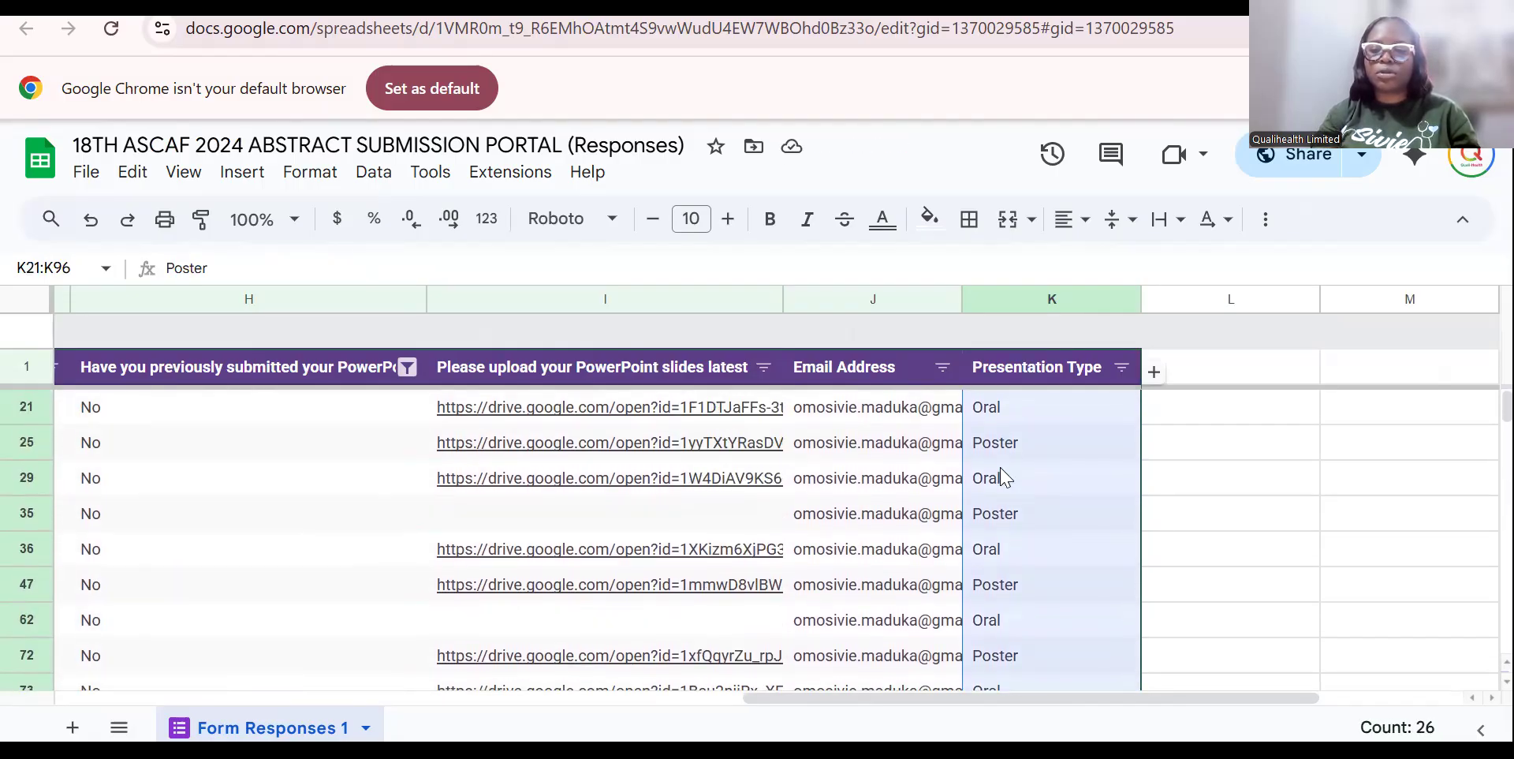
key(ctrl+c)
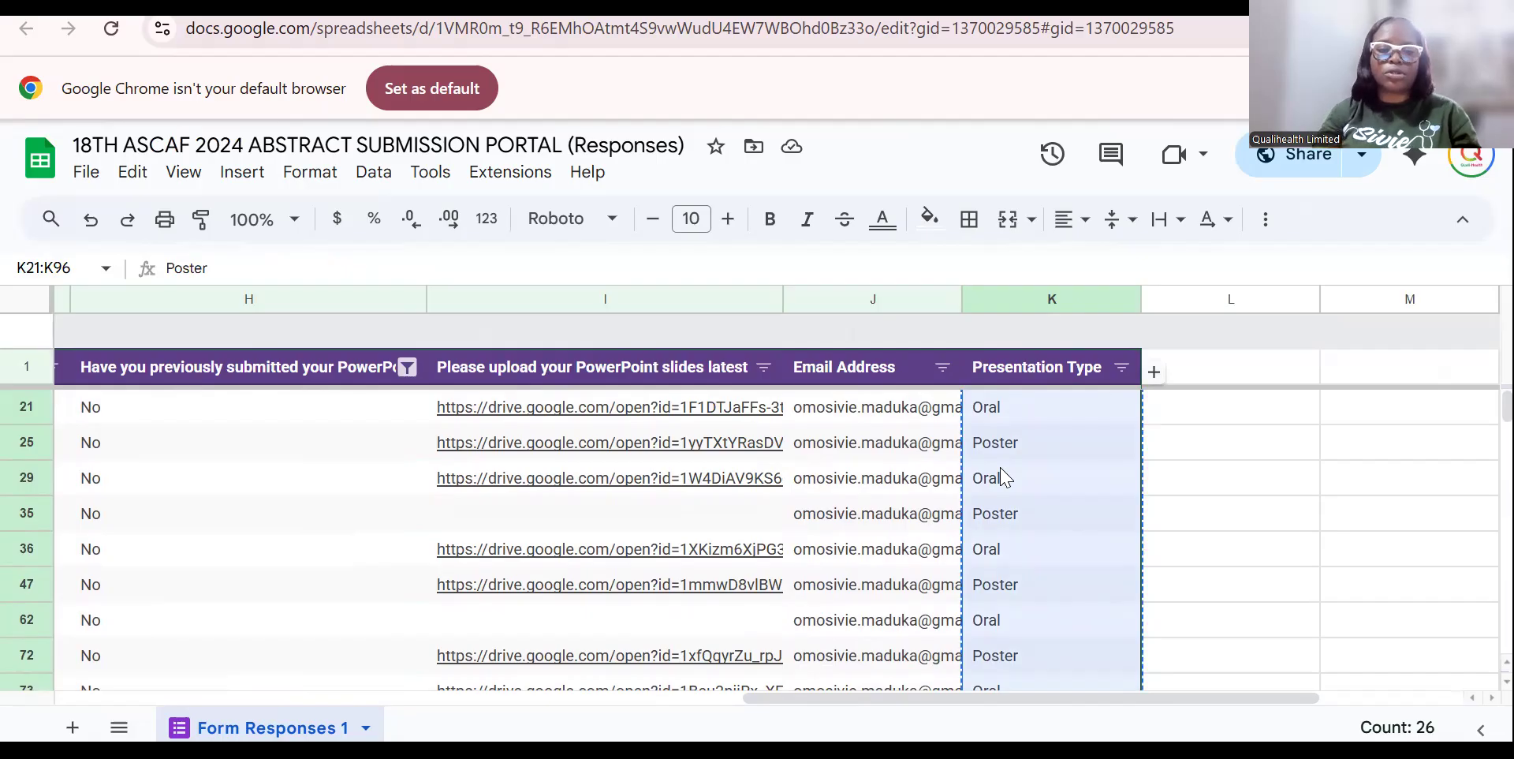
Paste them over the Presentation Mode cells F21:F96.
click(389, 456)
key(Left)
key(Left)
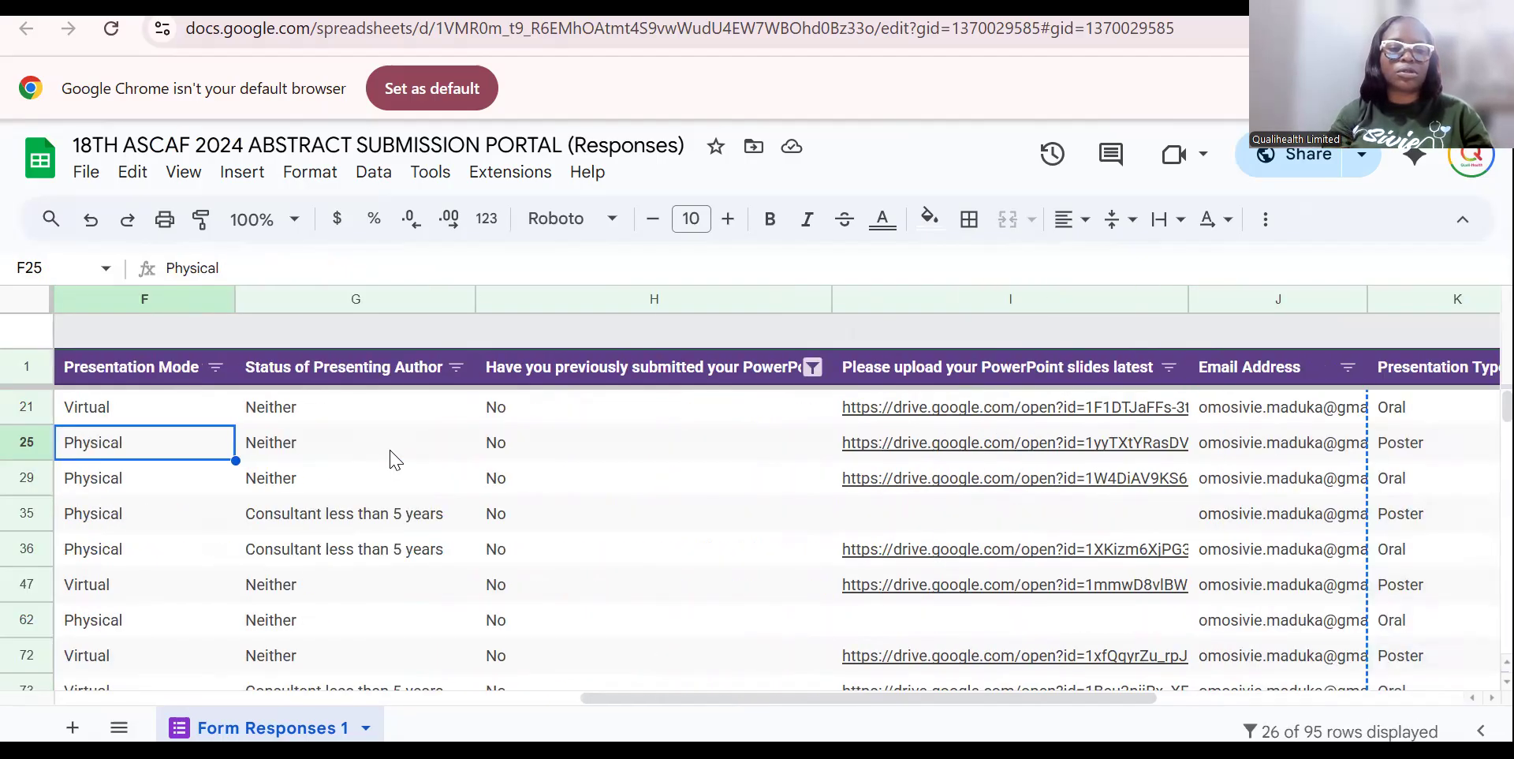
key(Left)
key(Up)
key(Up)
key(Right)
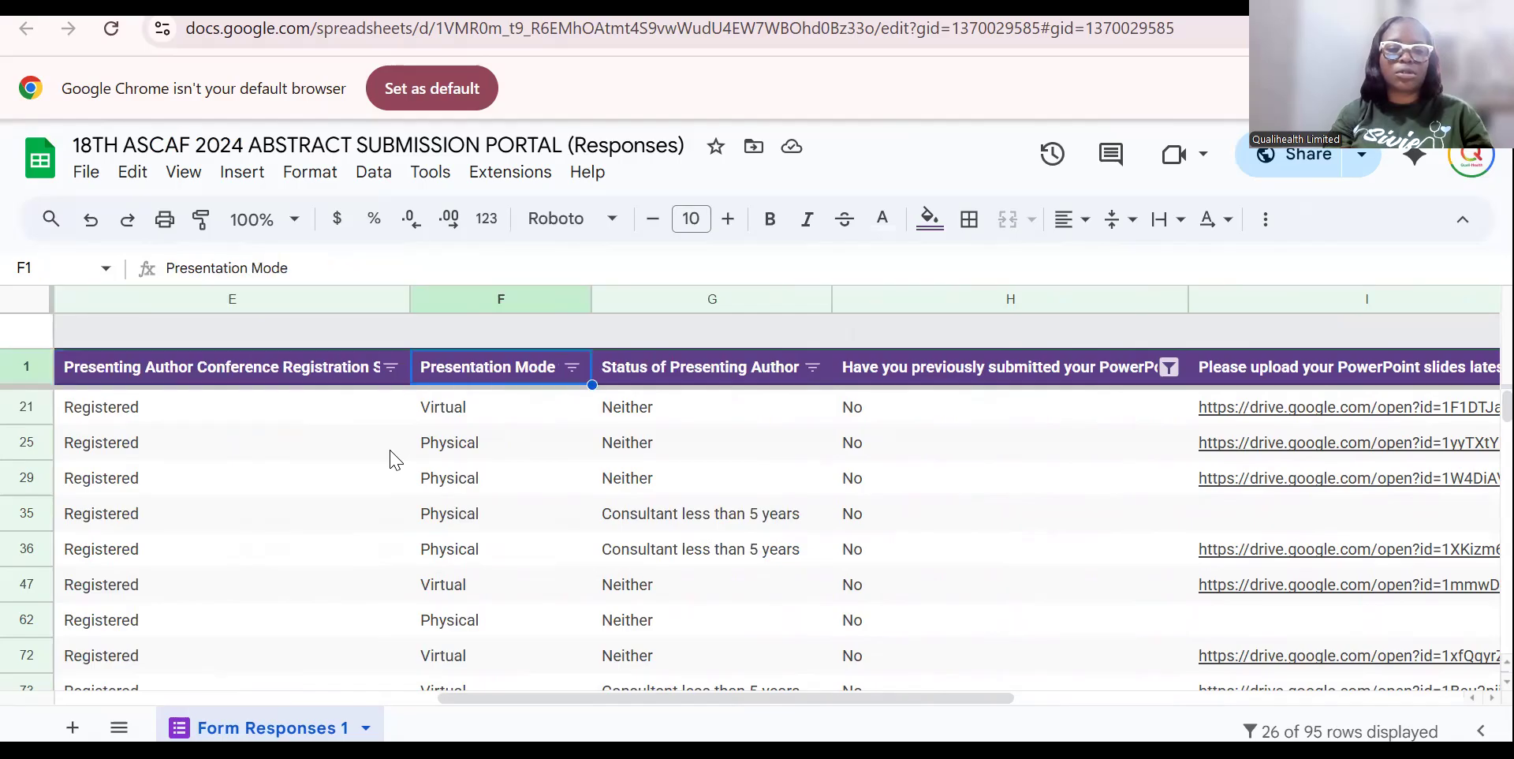
key(Down)
key(shift+Down)
key(shift+Down)
key(shift+Down)
key(shift+Down)
key(shift+Down)
key(shift+Down)
key(shift+Down)
key(shift+Down)
key(shift+Down)
key(shift+Down)
key(shift+Down)
key(shift+Down)
key(shift+Down)
key(shift+Down)
key(shift+Down)
key(shift+Down)
key(shift+Down)
key(shift+Down)
key(shift+Down)
key(shift+Down)
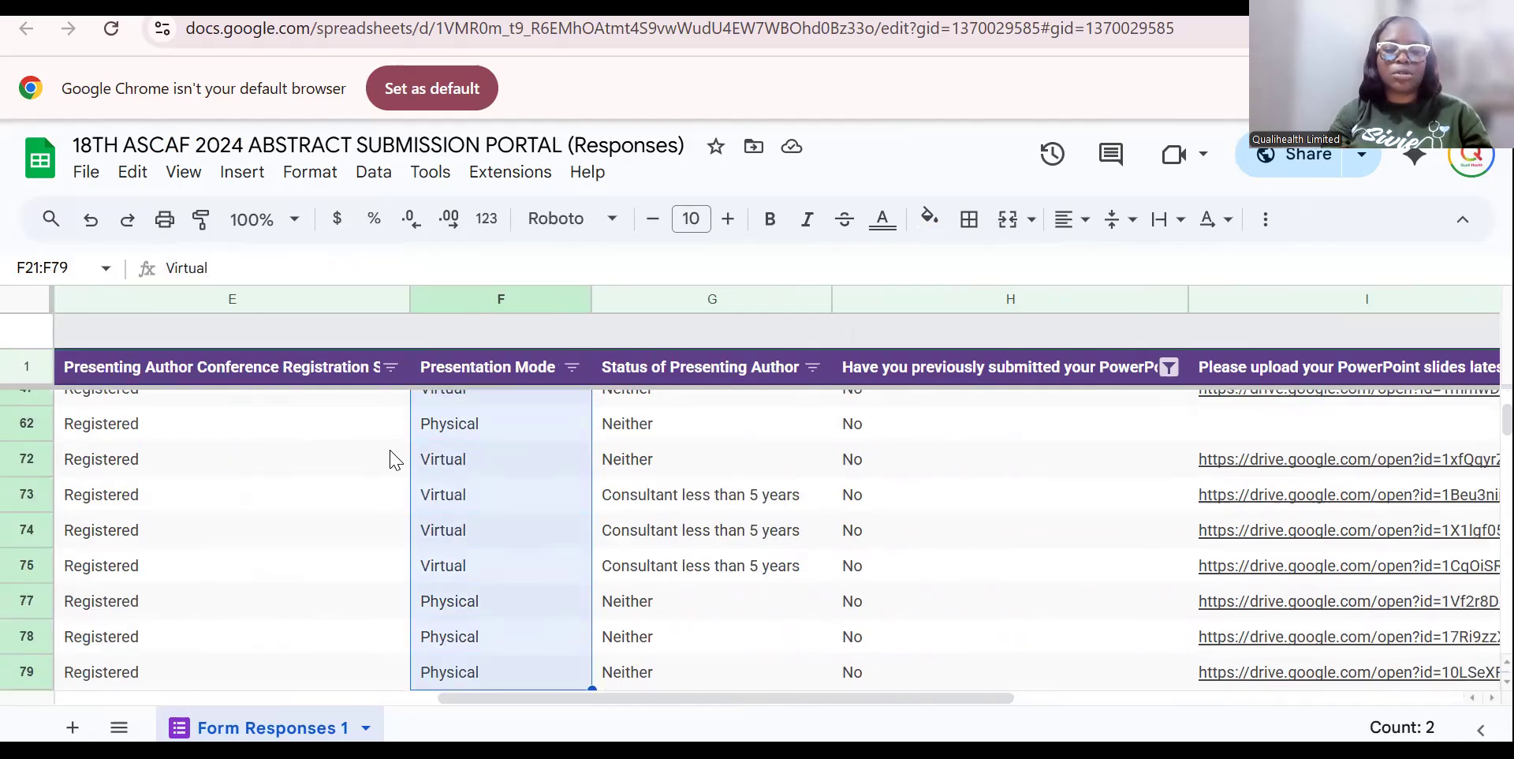
key(shift+Down)
key(shift+Down)
key(shift+Down)
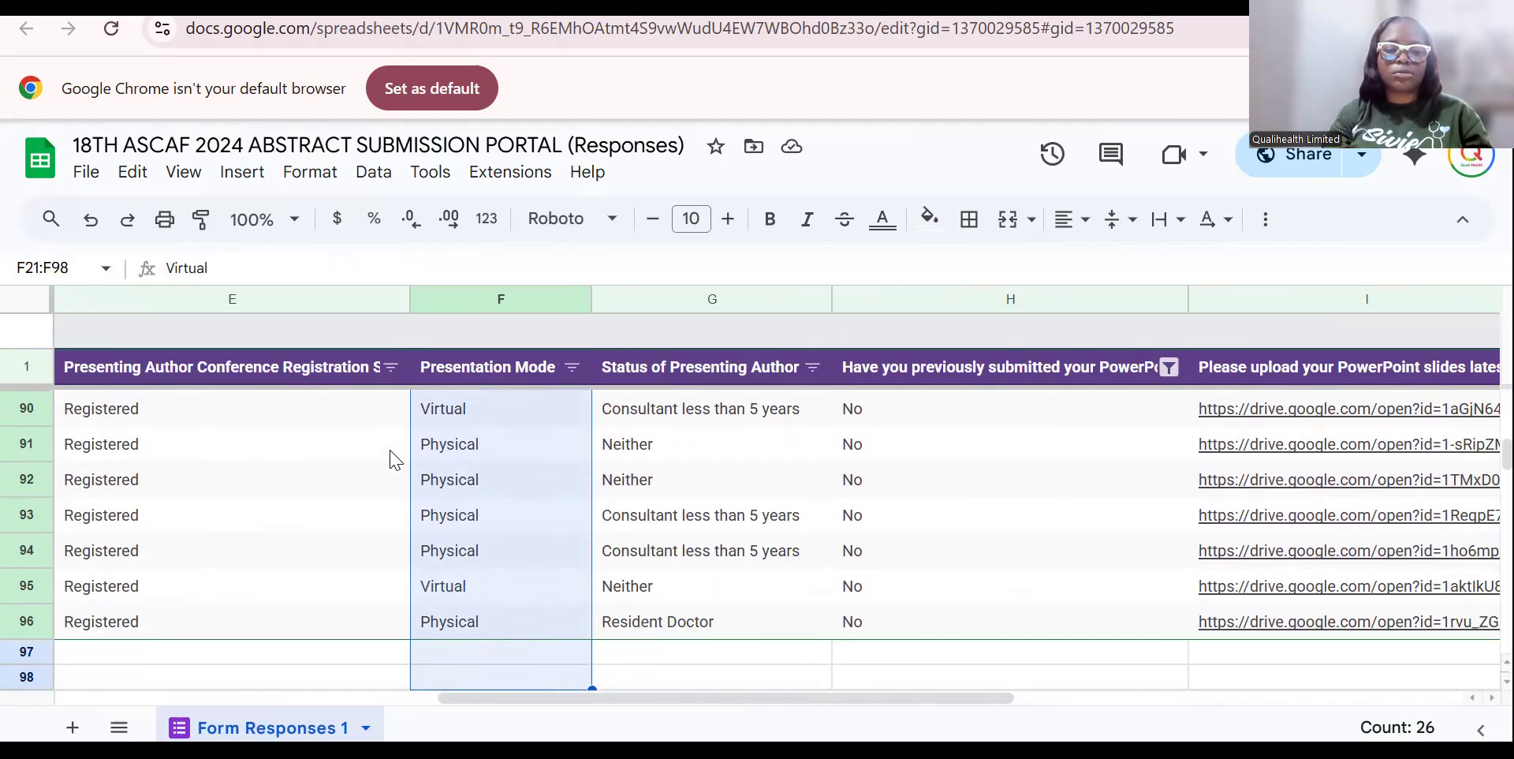
key(ctrl+v)
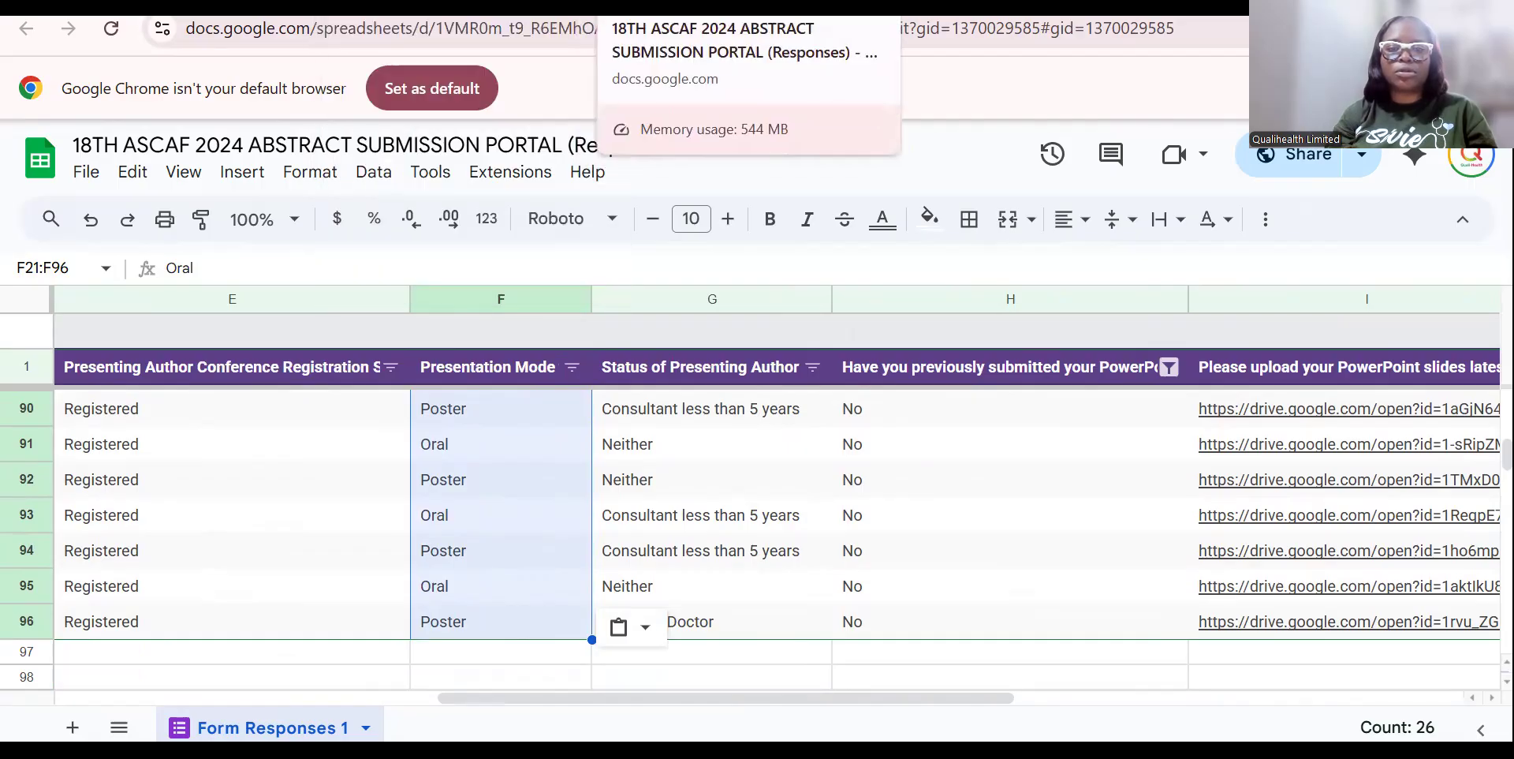
In the Masterclass Document, refresh Mail Merge data and choose Presentation Mode as the merge field.
click(473, 7)
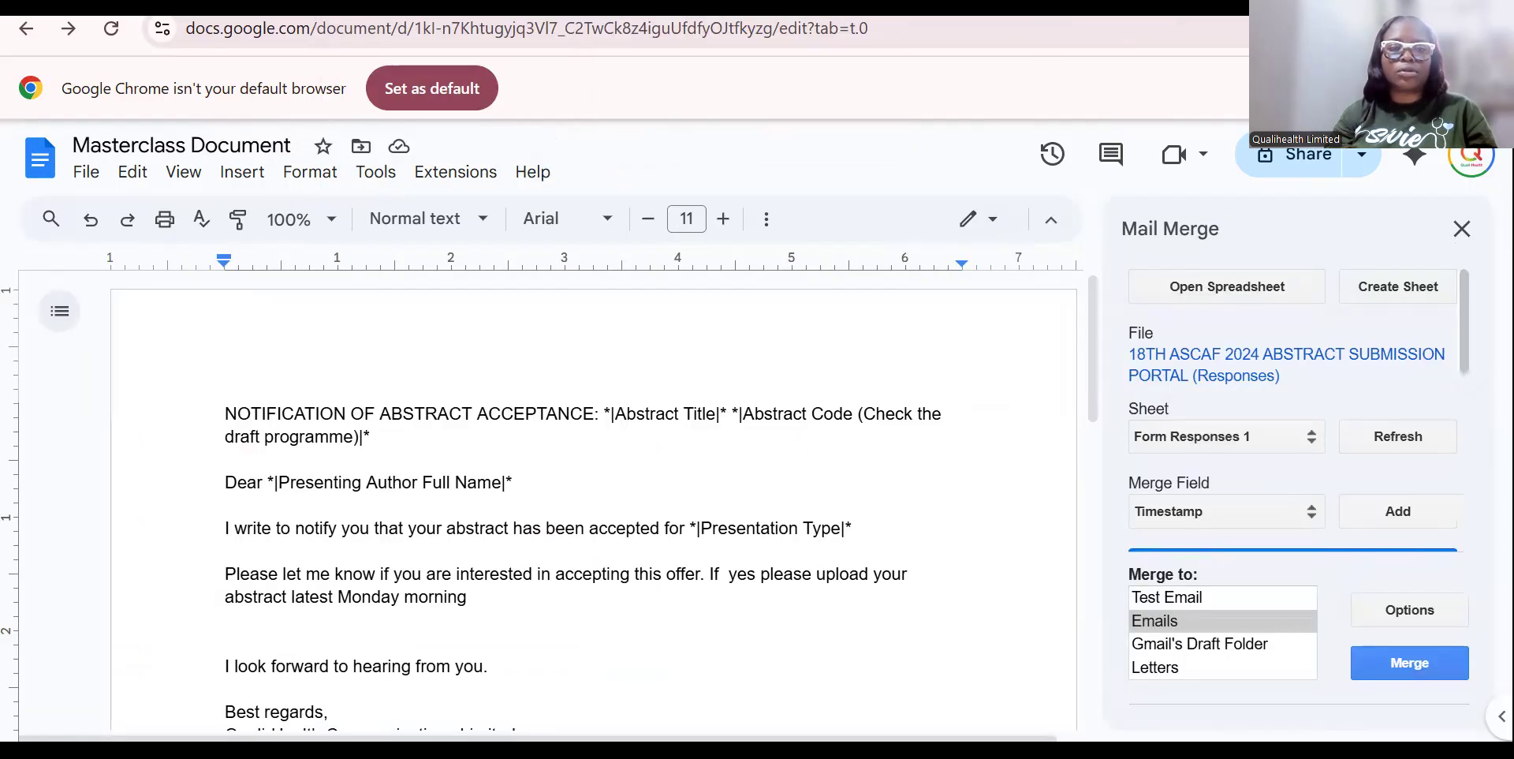
click(1398, 438)
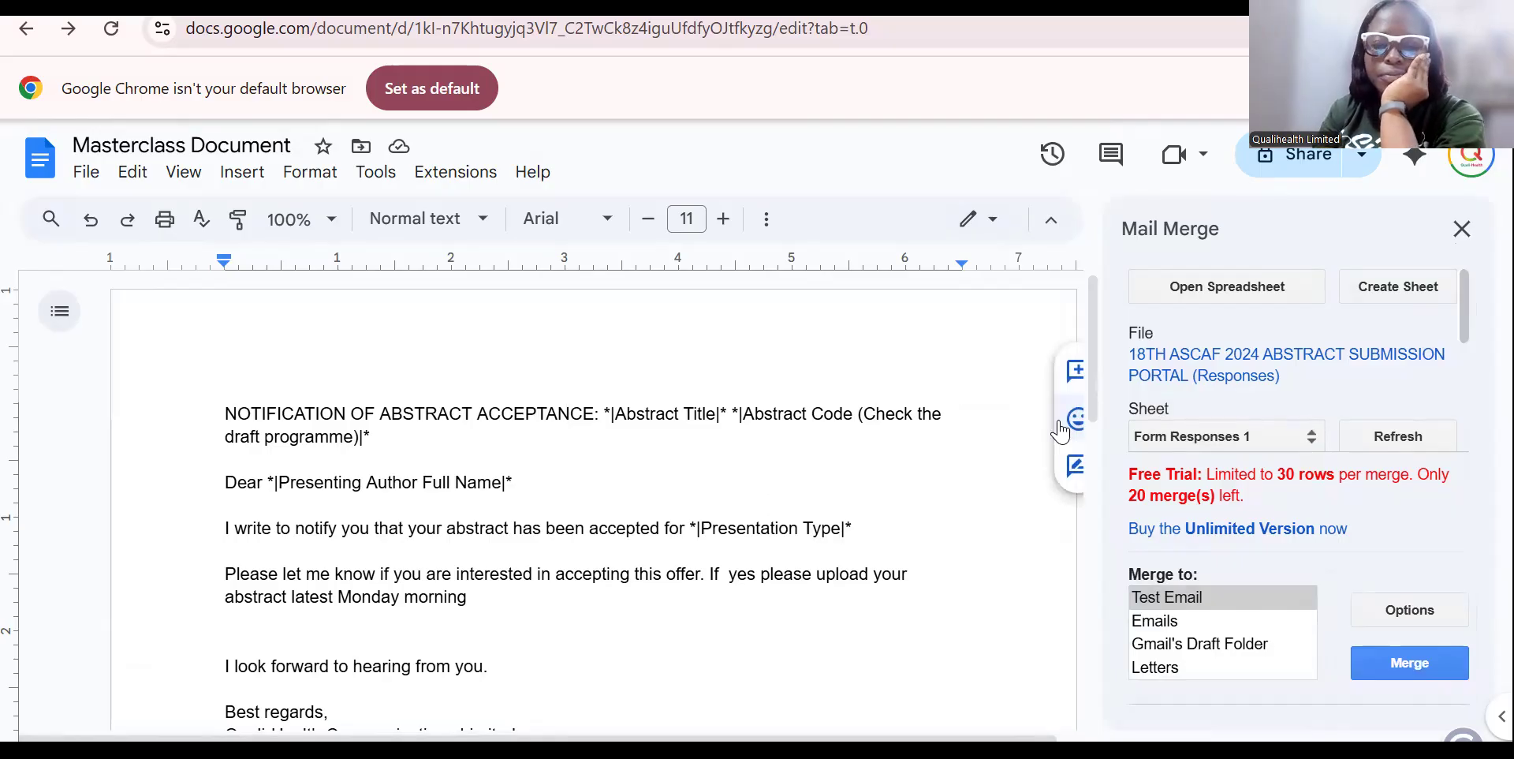
drag(897, 527, 691, 537)
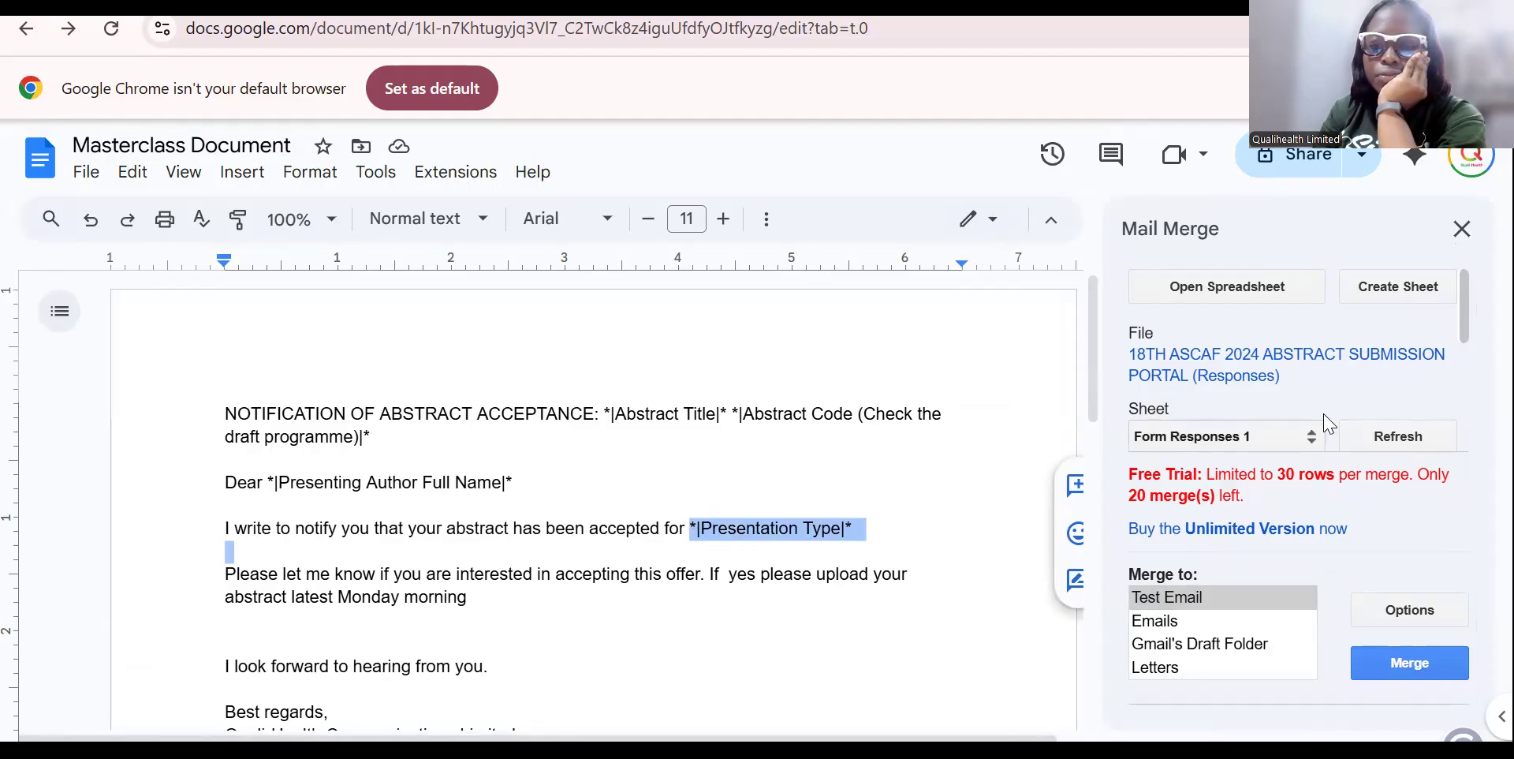
drag(1460, 335, 1456, 406)
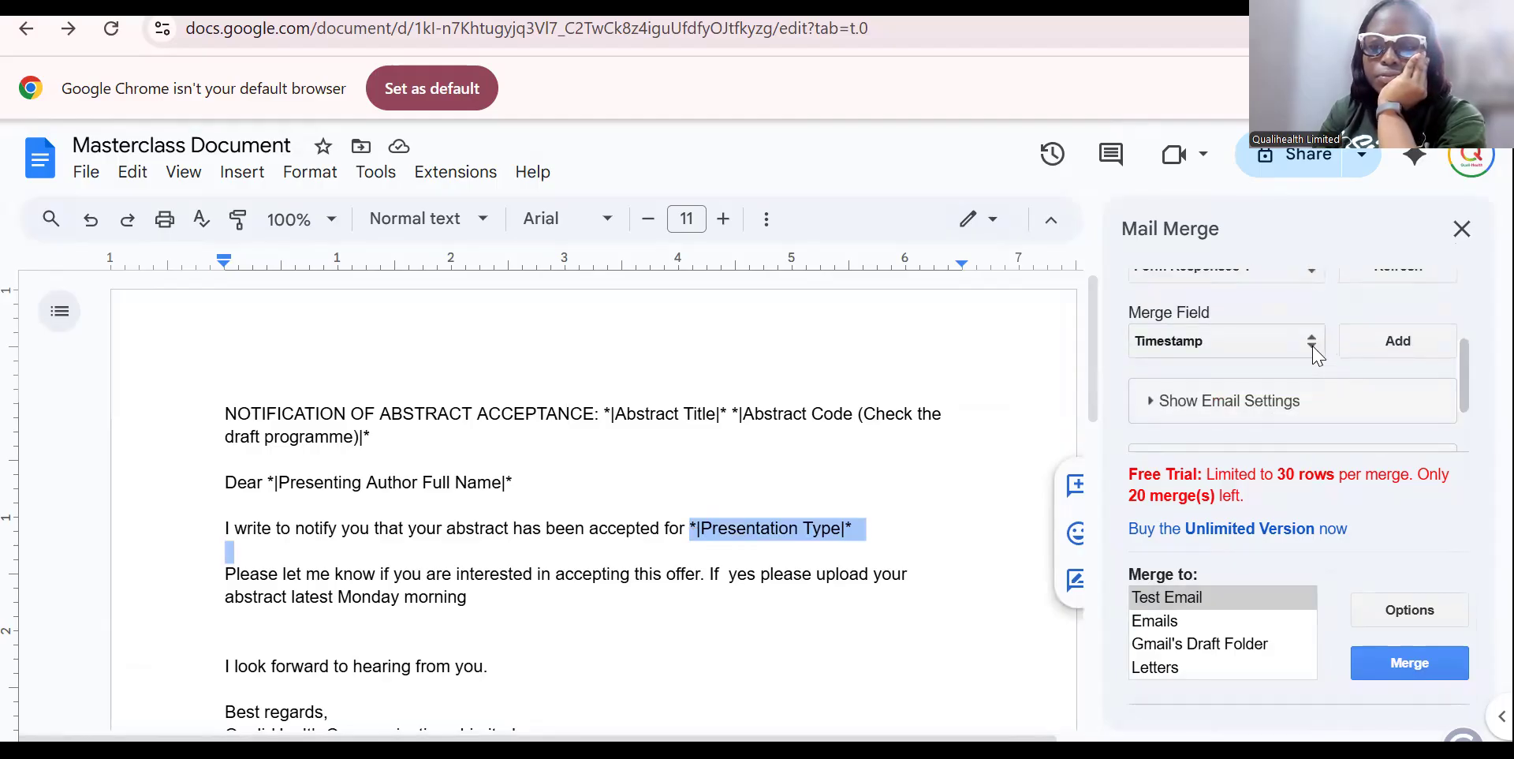
click(1314, 347)
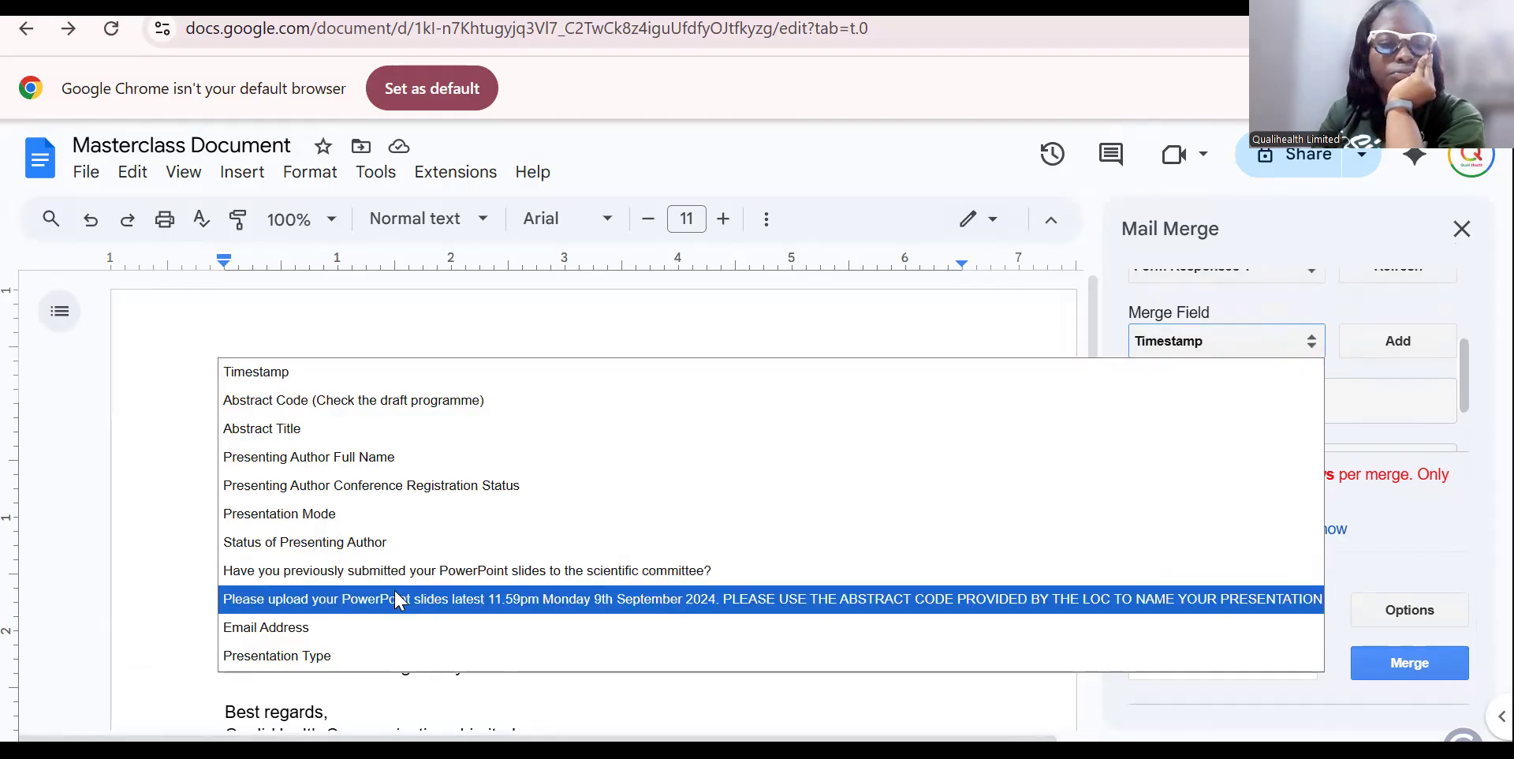
click(322, 517)
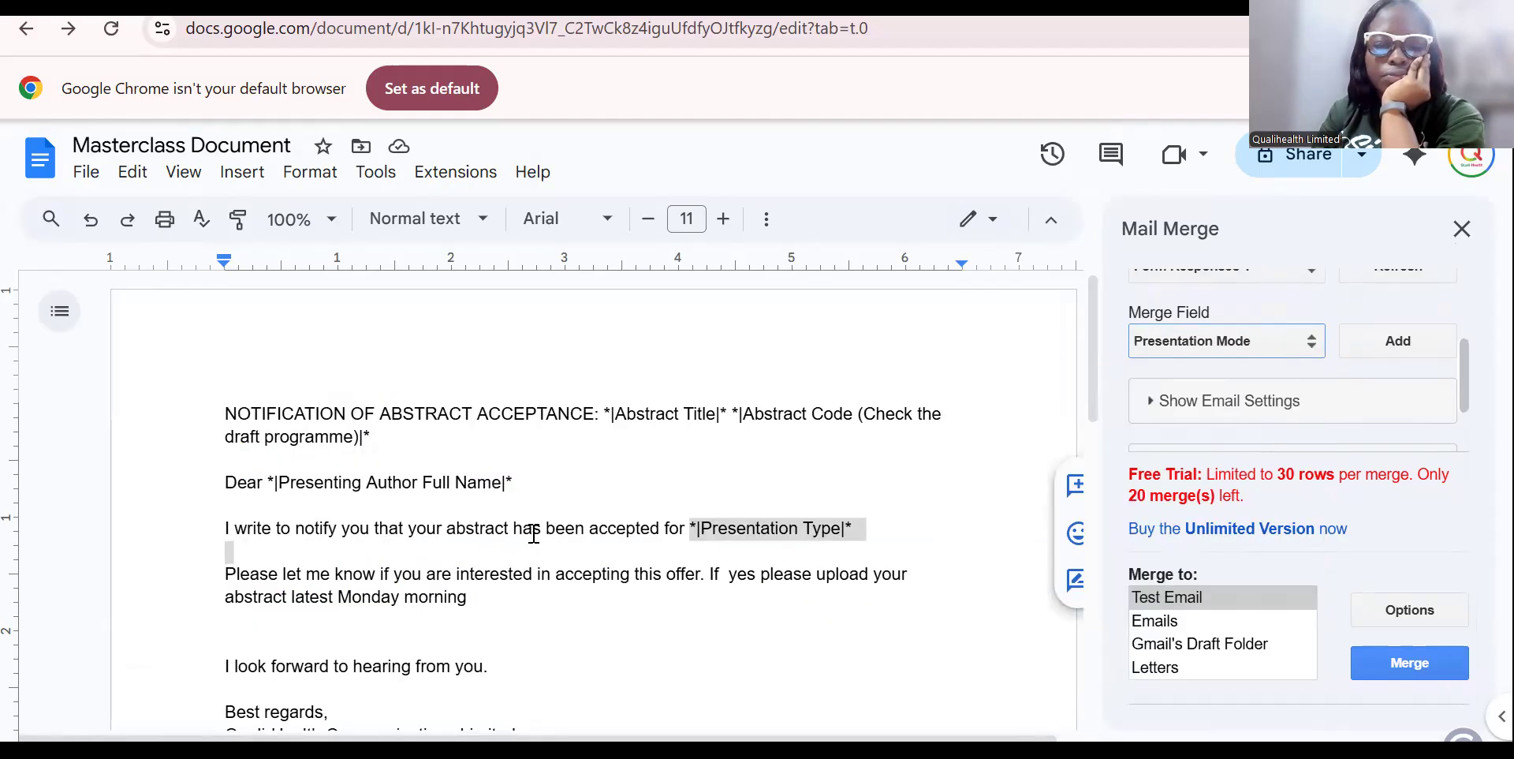
click(943, 517)
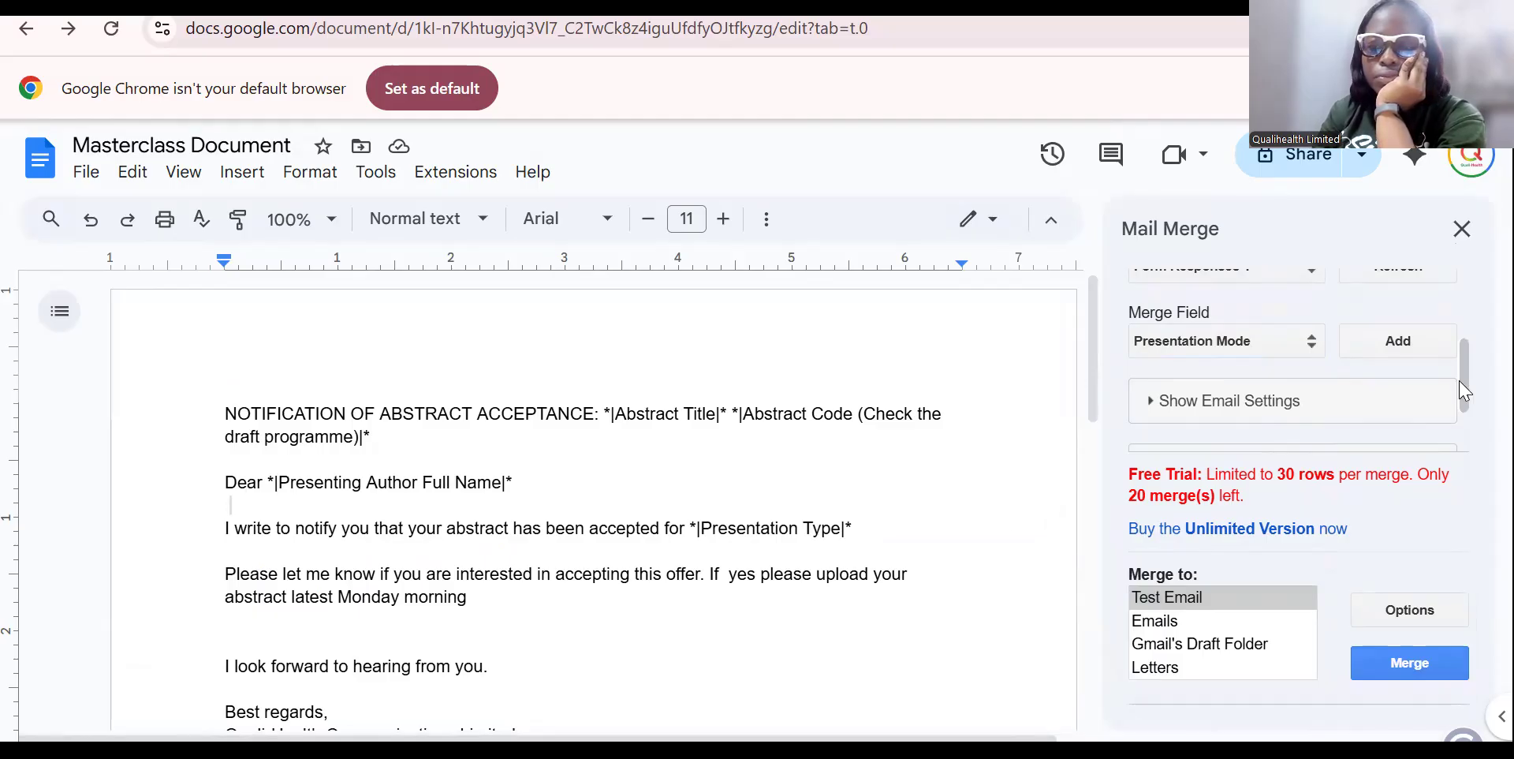
drag(1464, 390, 1441, 467)
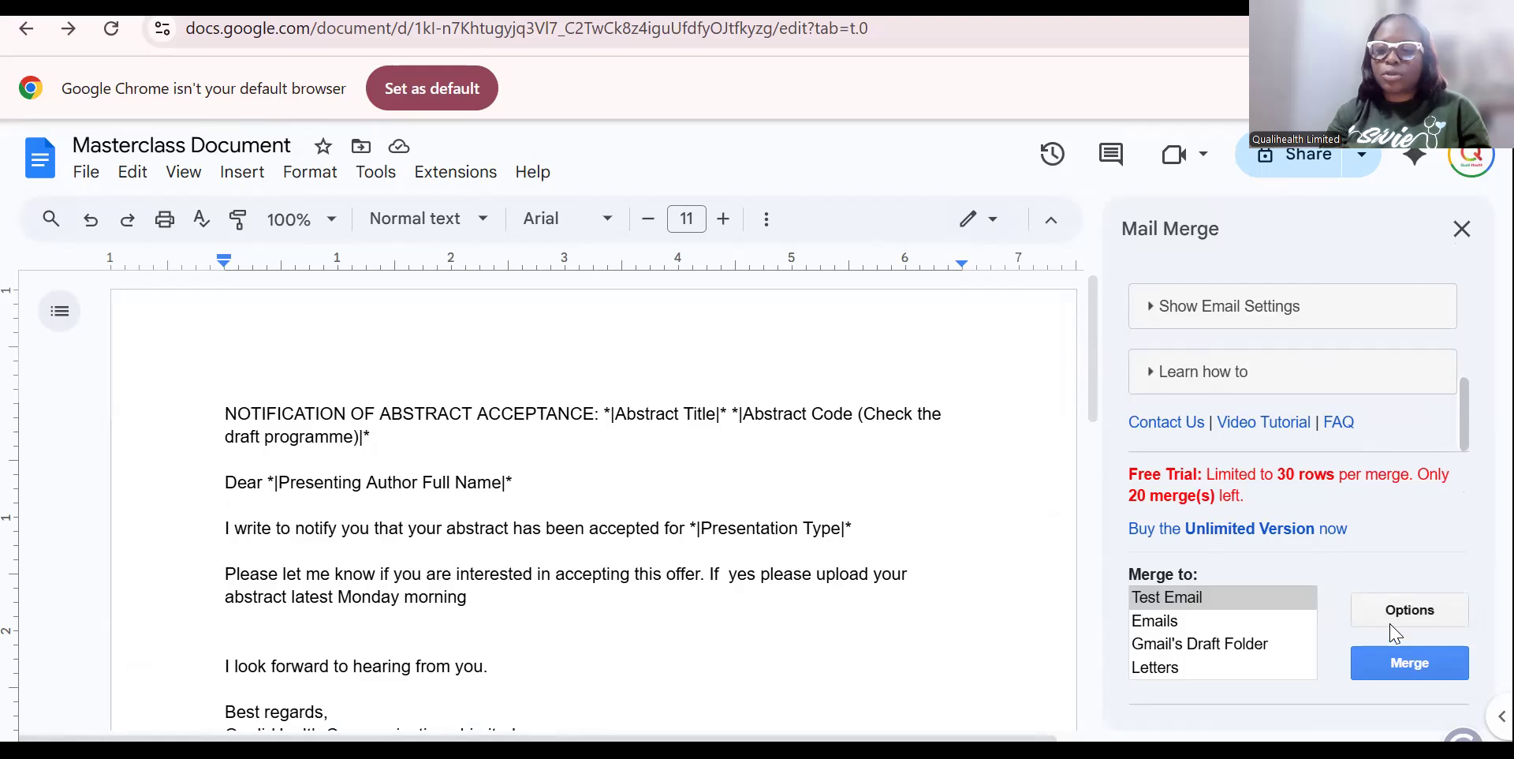
Start a Test Email merge, then cancel it.
click(1236, 599)
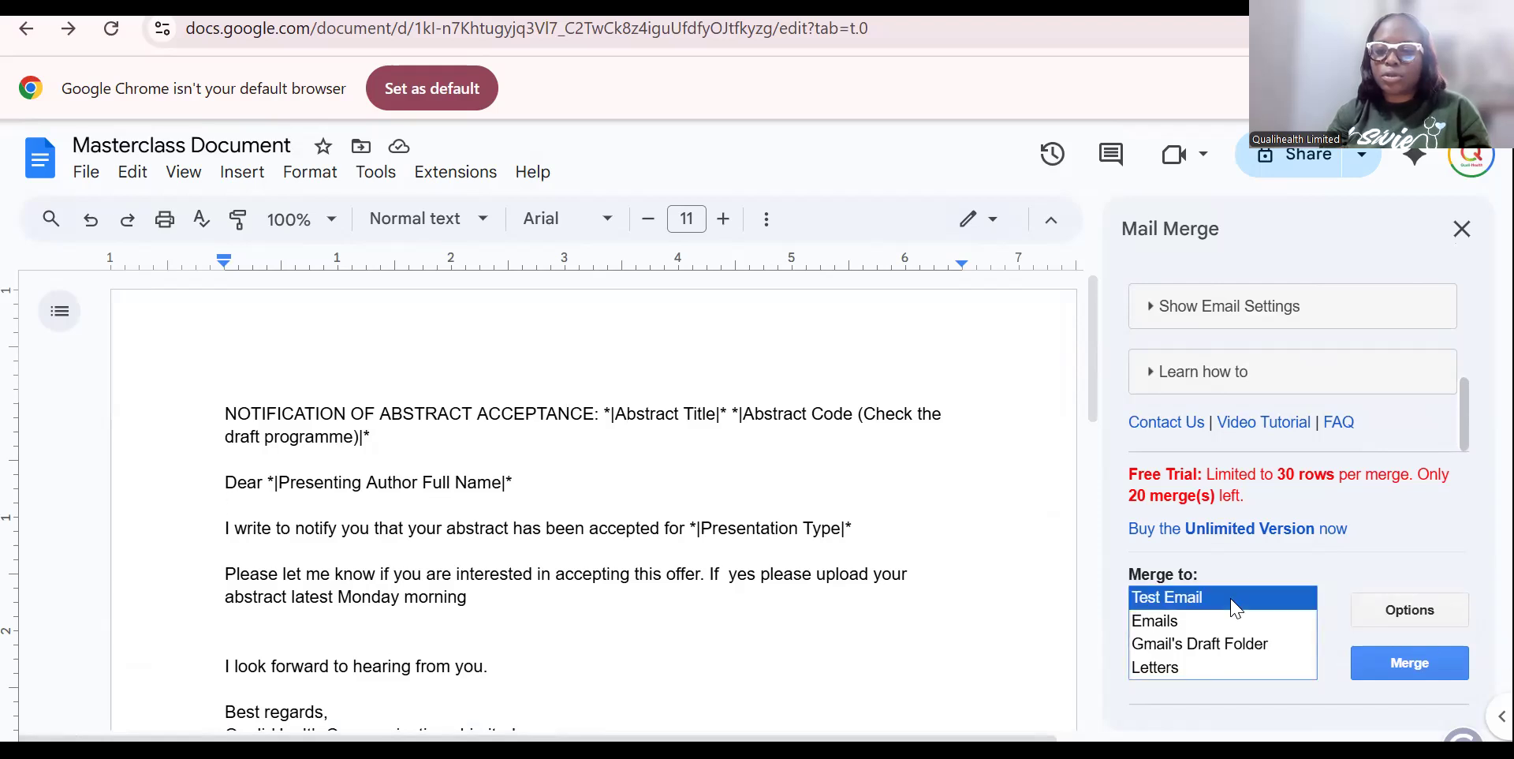
click(1412, 662)
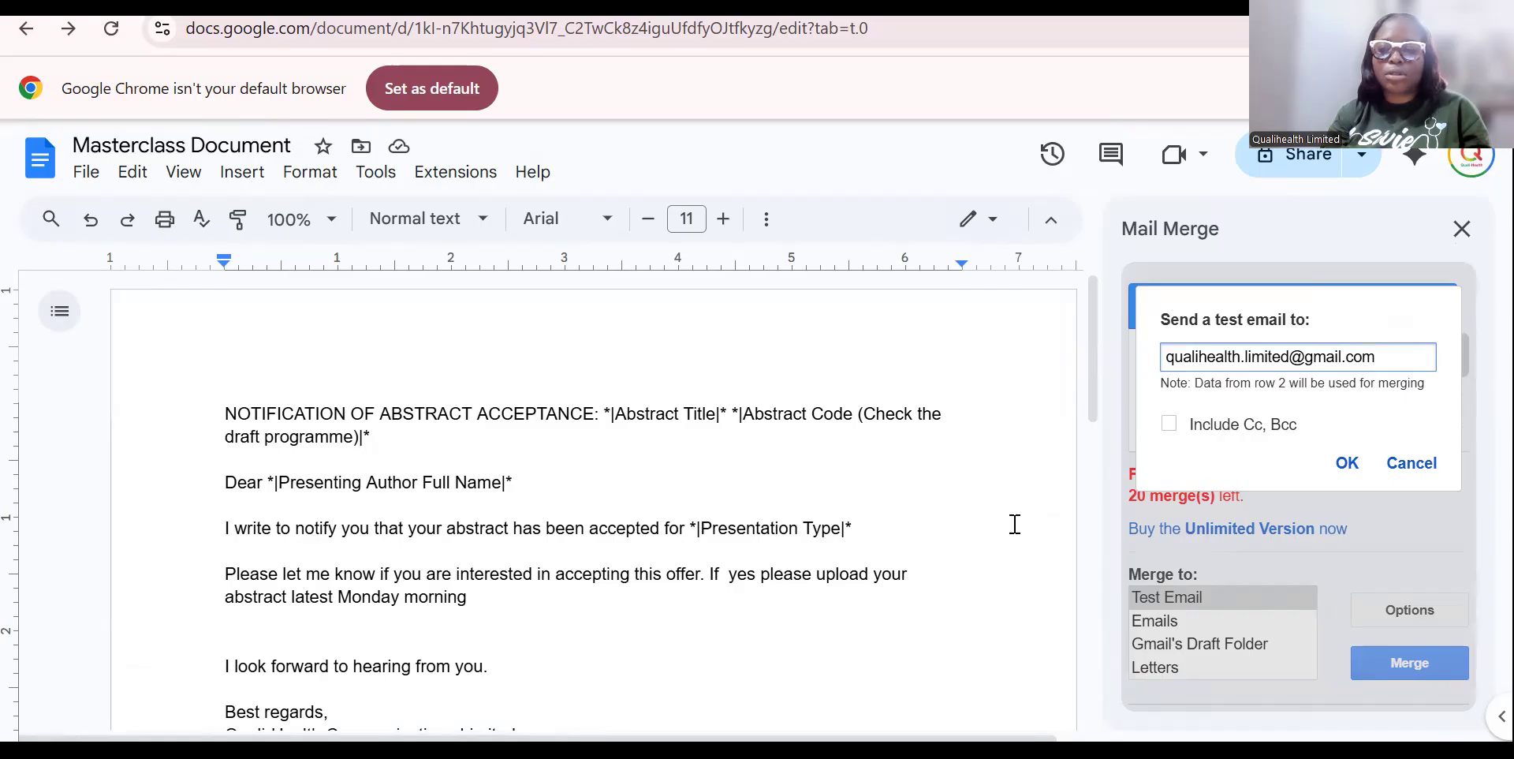
click(1424, 468)
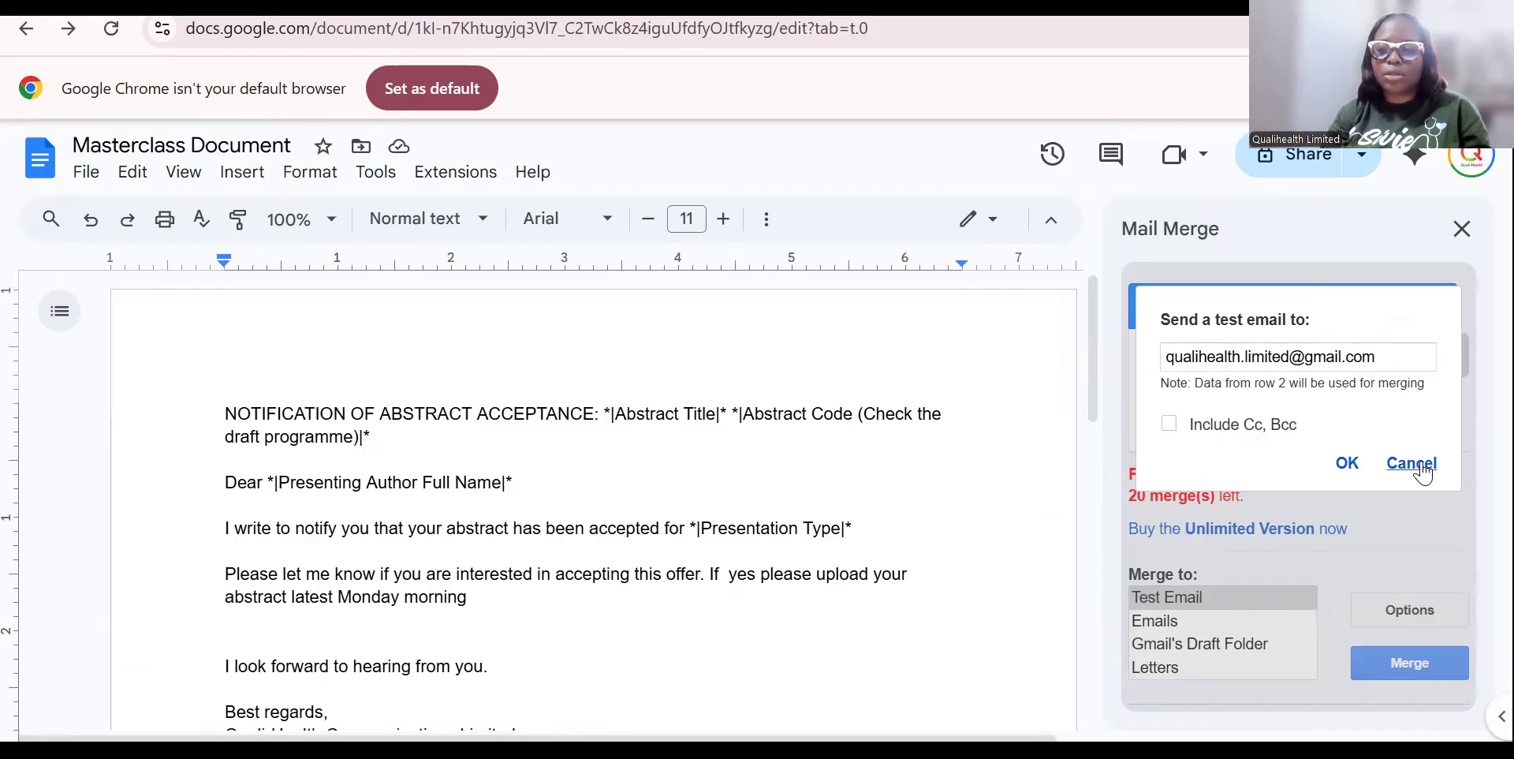
drag(1465, 375, 1436, 339)
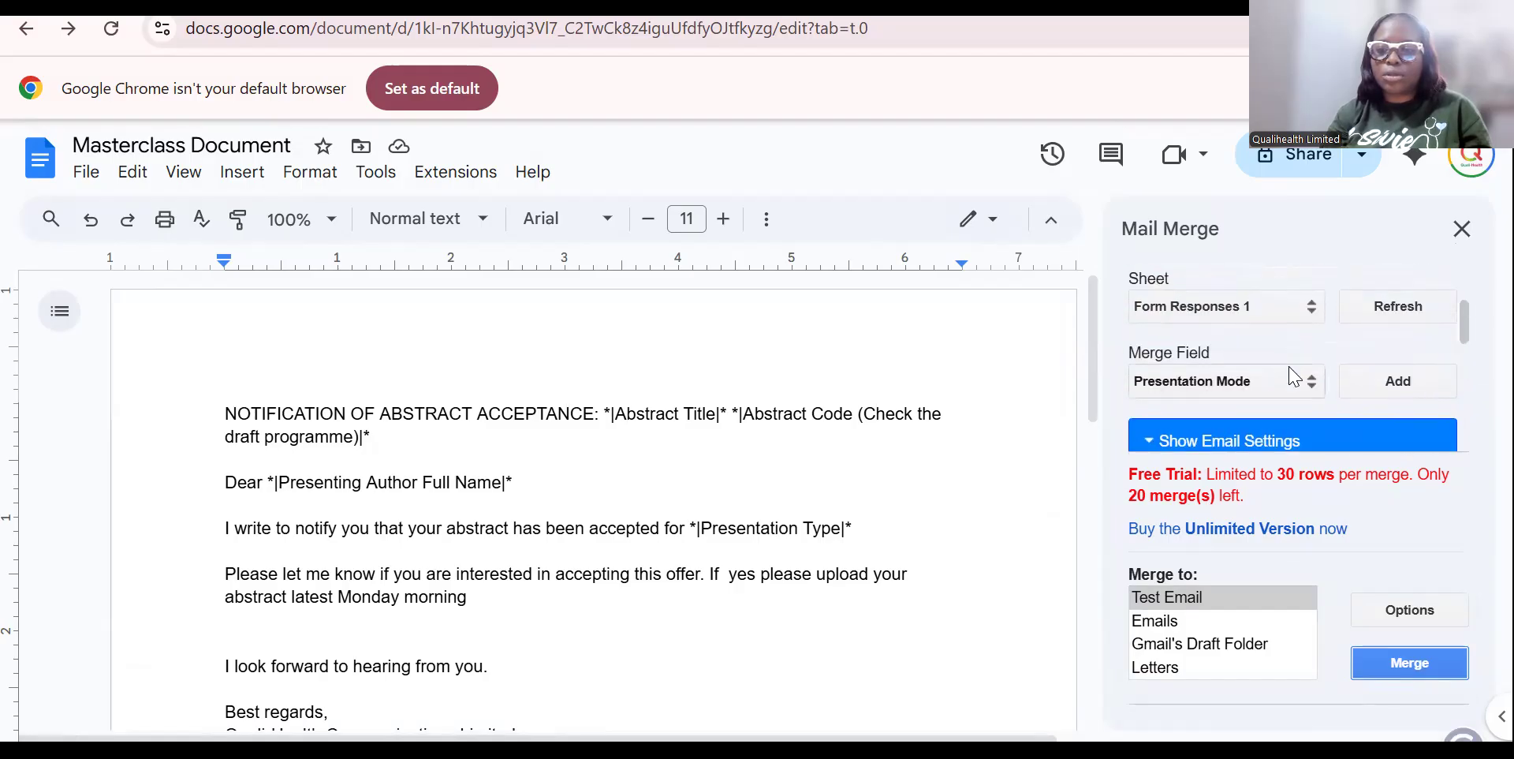
Replace the *|Presentation Type|* placeholder with the Presentation Mode merge field.
click(841, 551)
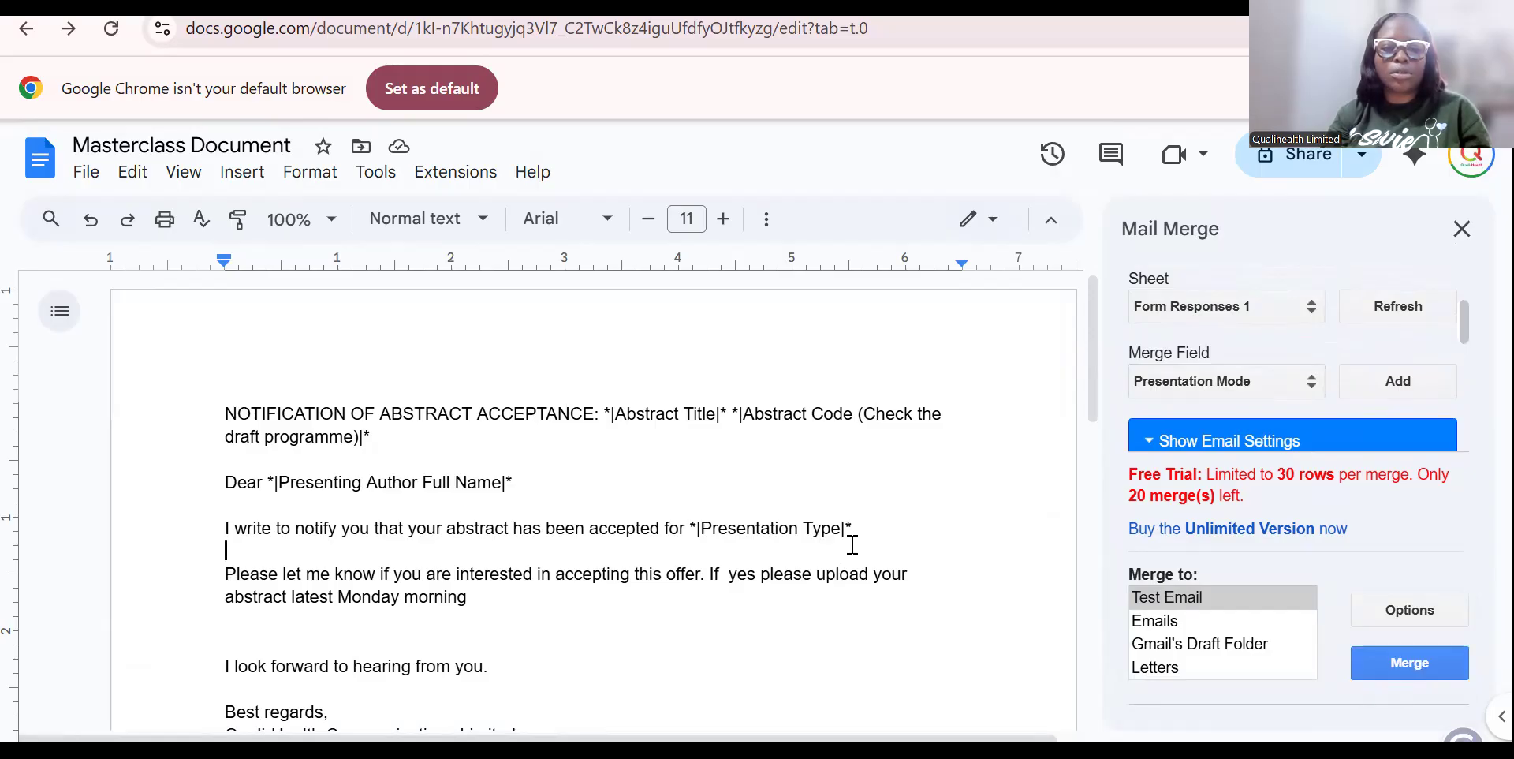
drag(853, 528, 687, 528)
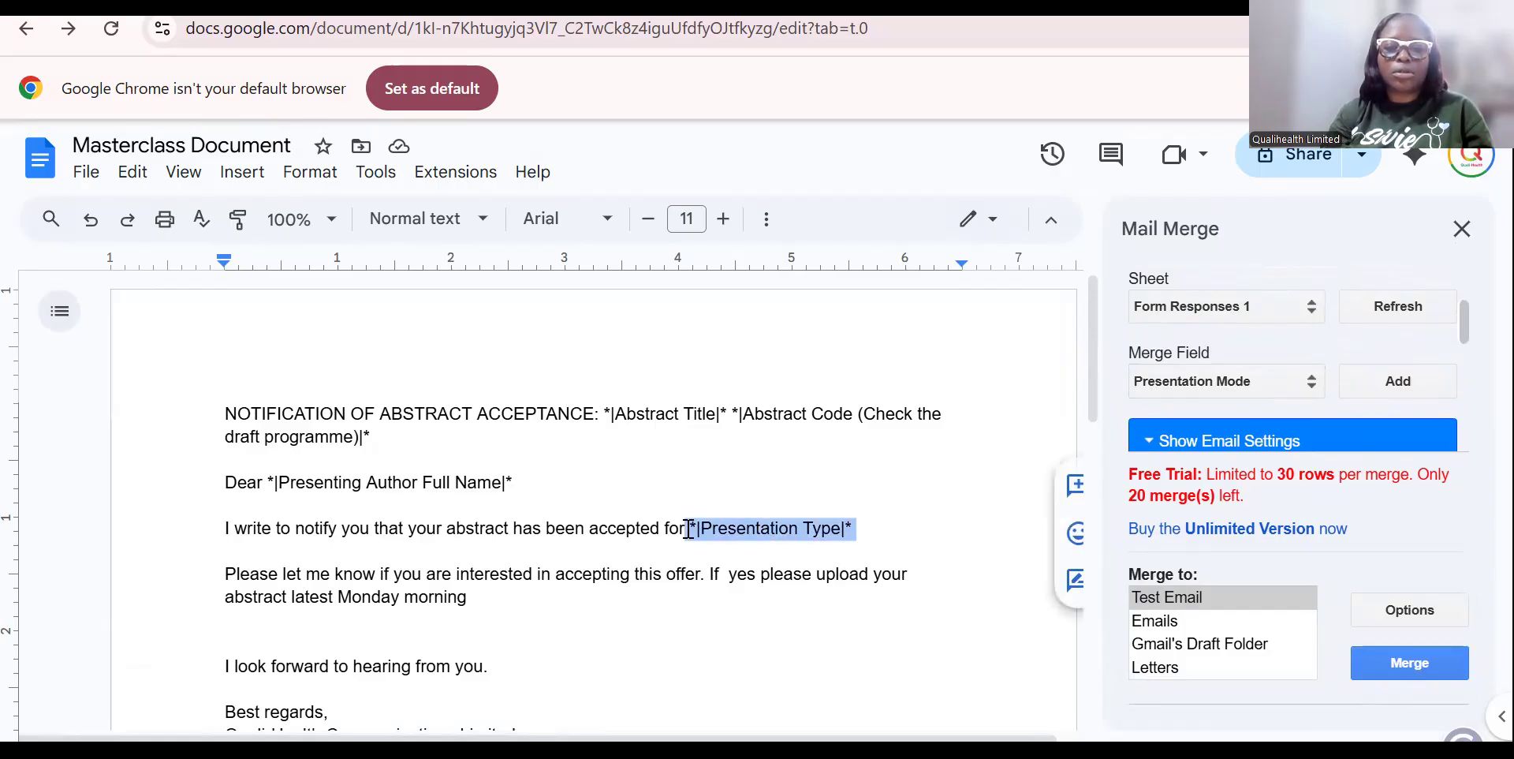
key(BackSpace)
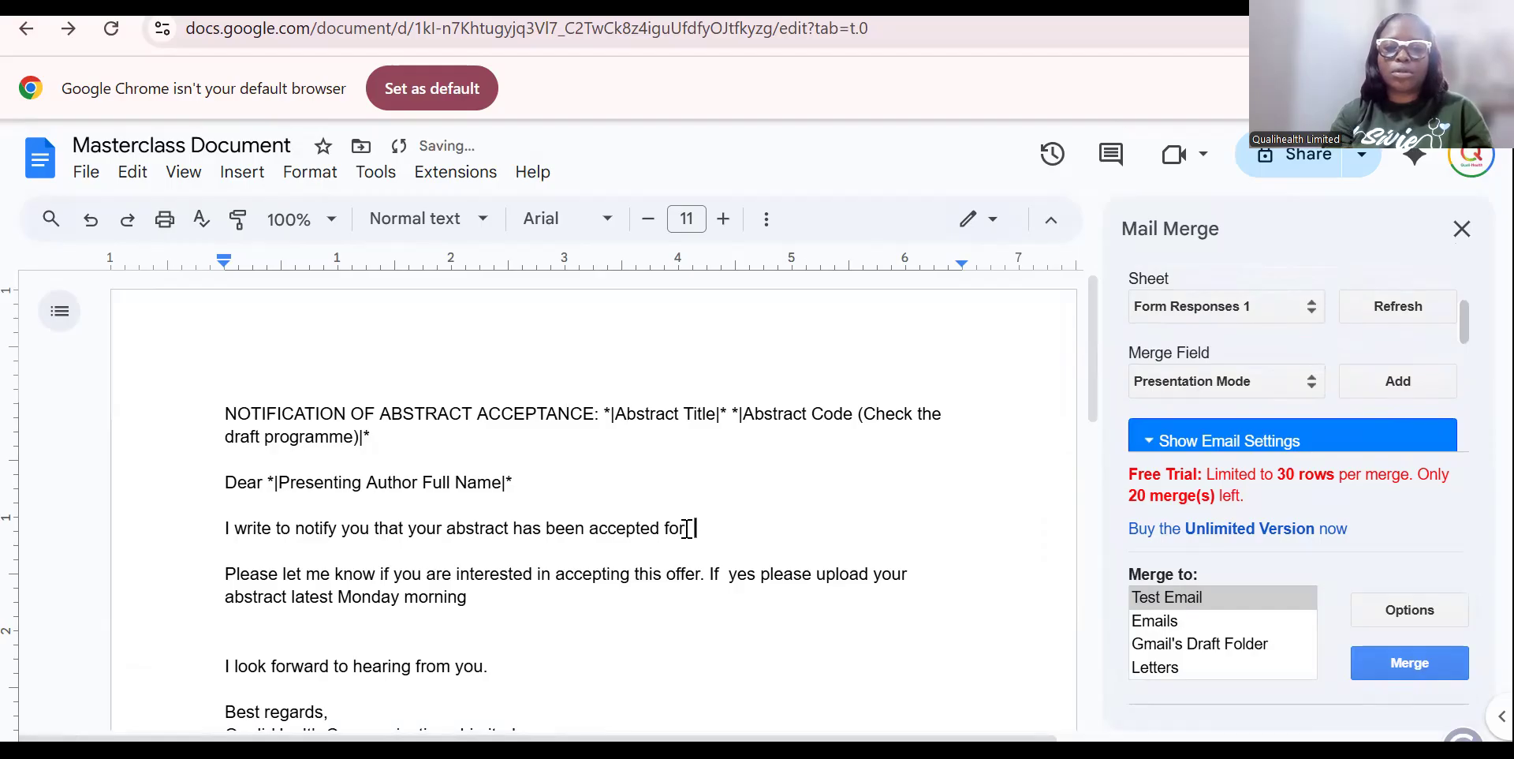
click(1408, 385)
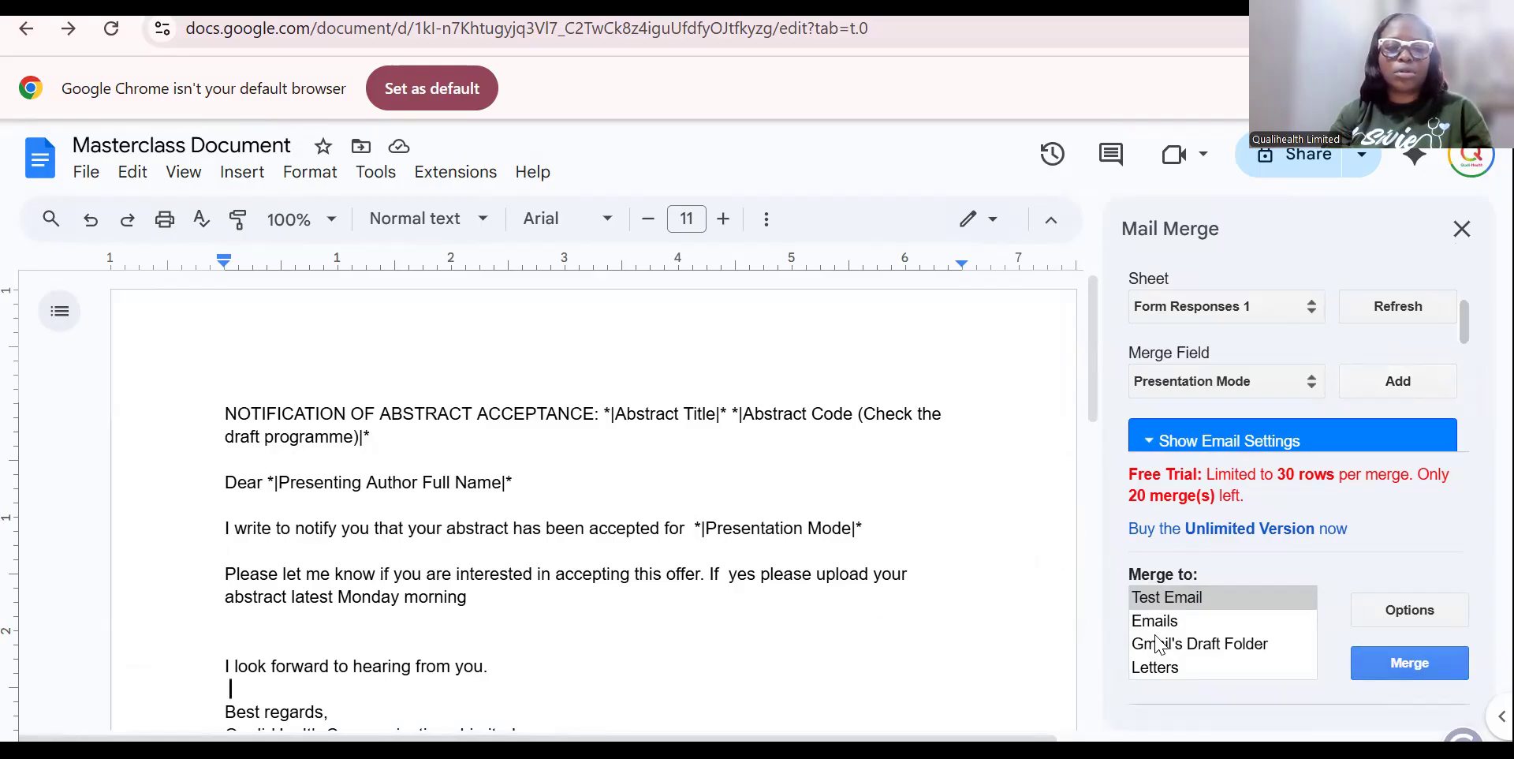
Add a blank line after the acceptance sentence and run the test email merge.
click(538, 554)
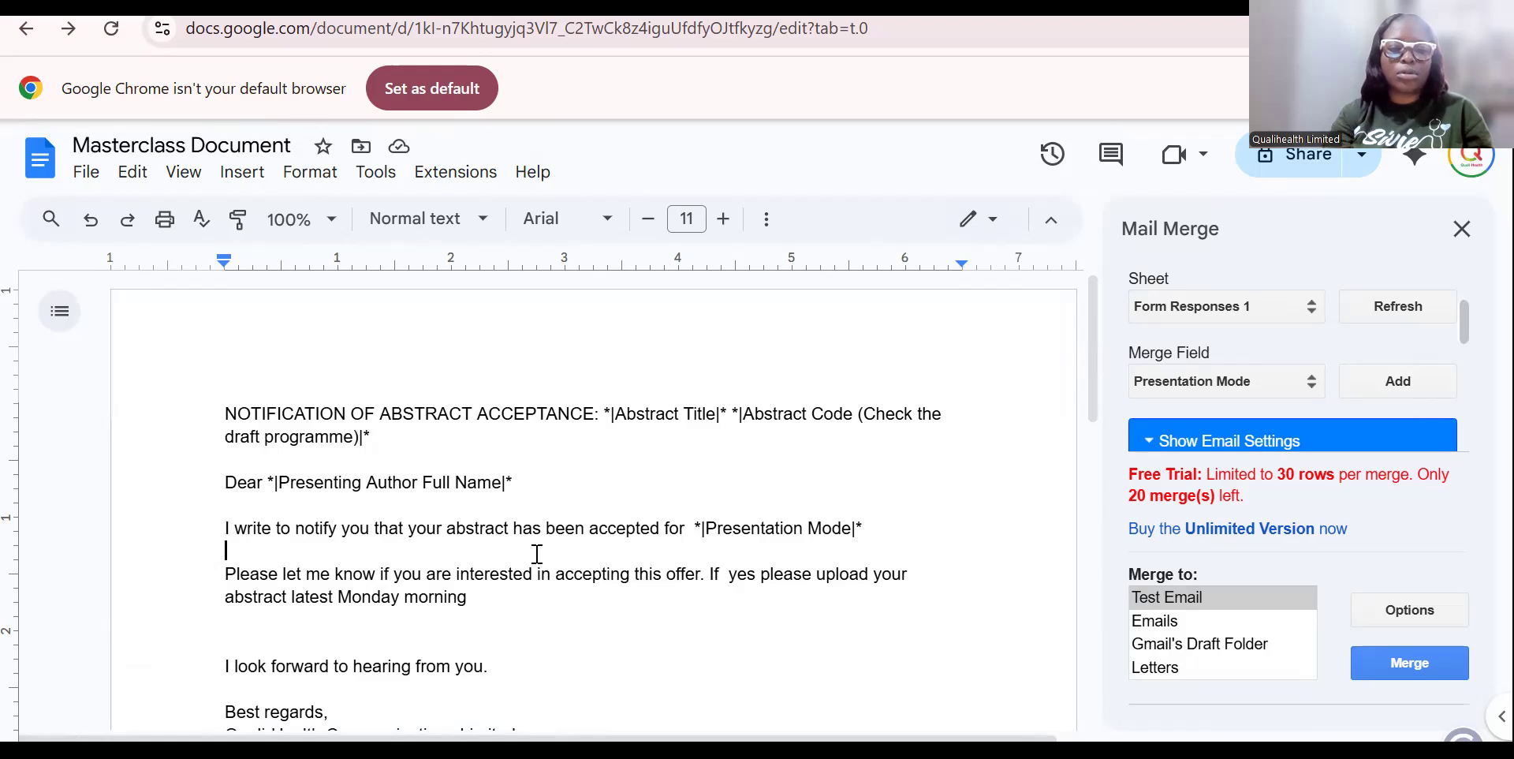
key(Return)
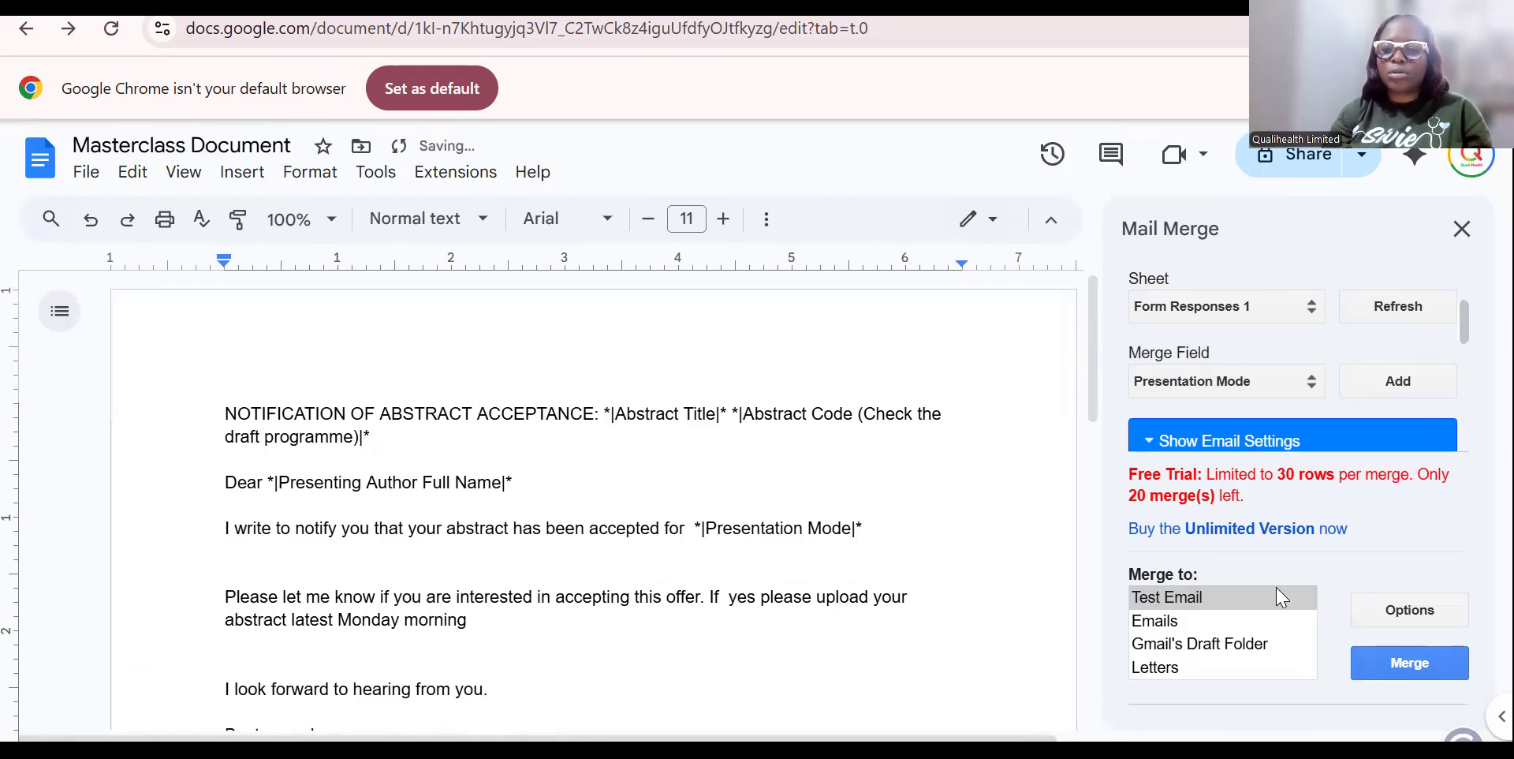
click(1437, 661)
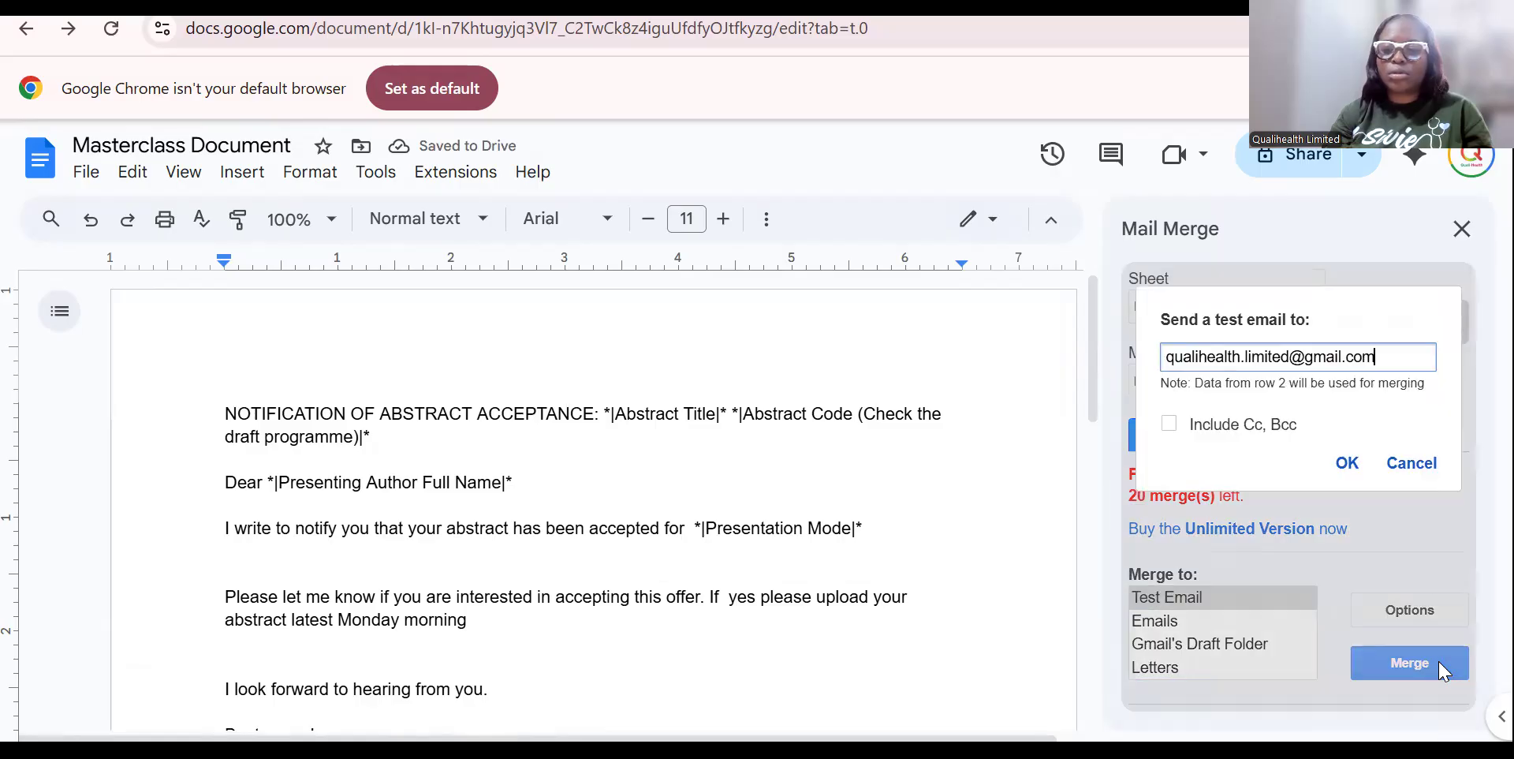
Send the test email, then merge the letter into emails for all 26 rows.
click(1346, 464)
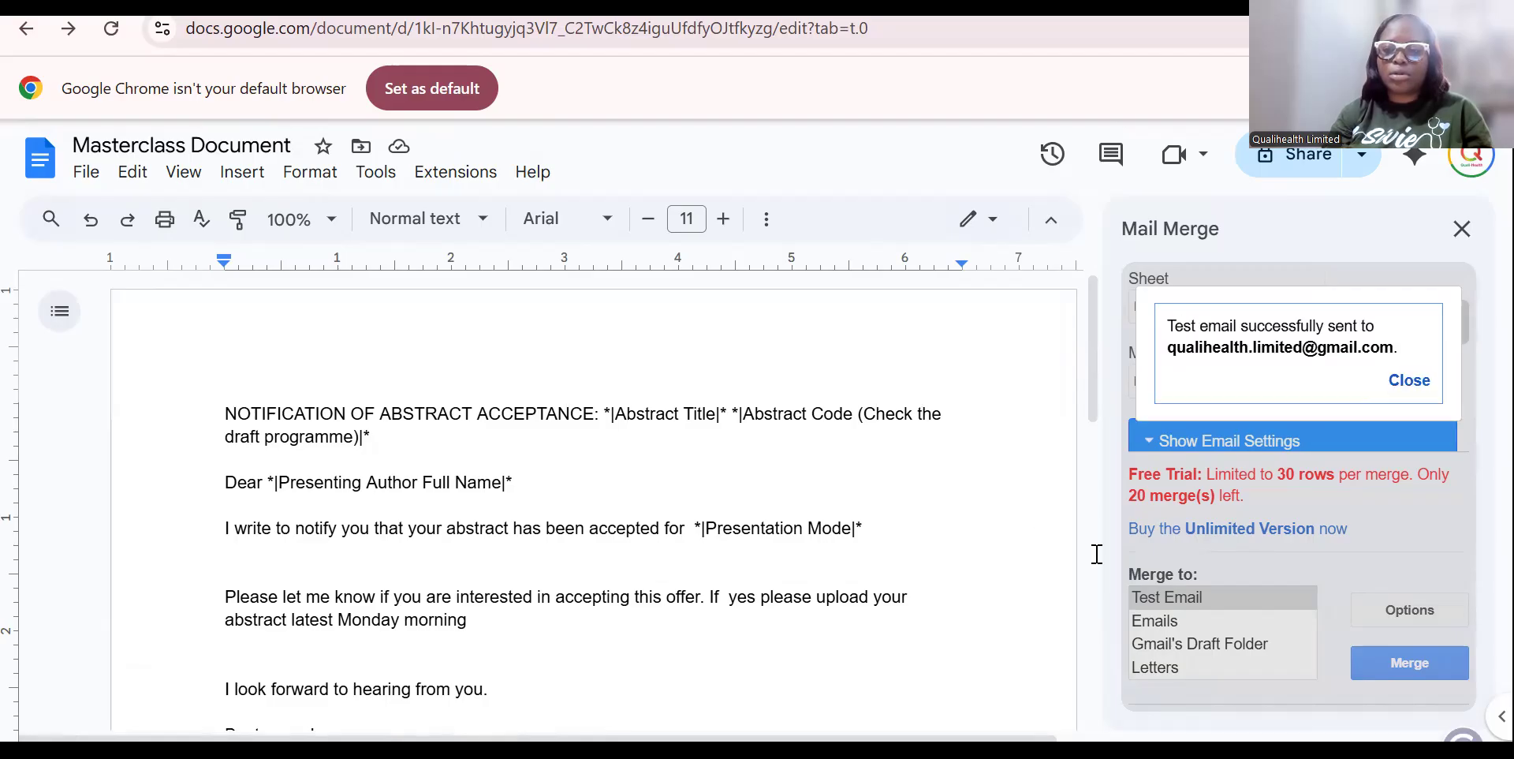
click(1410, 381)
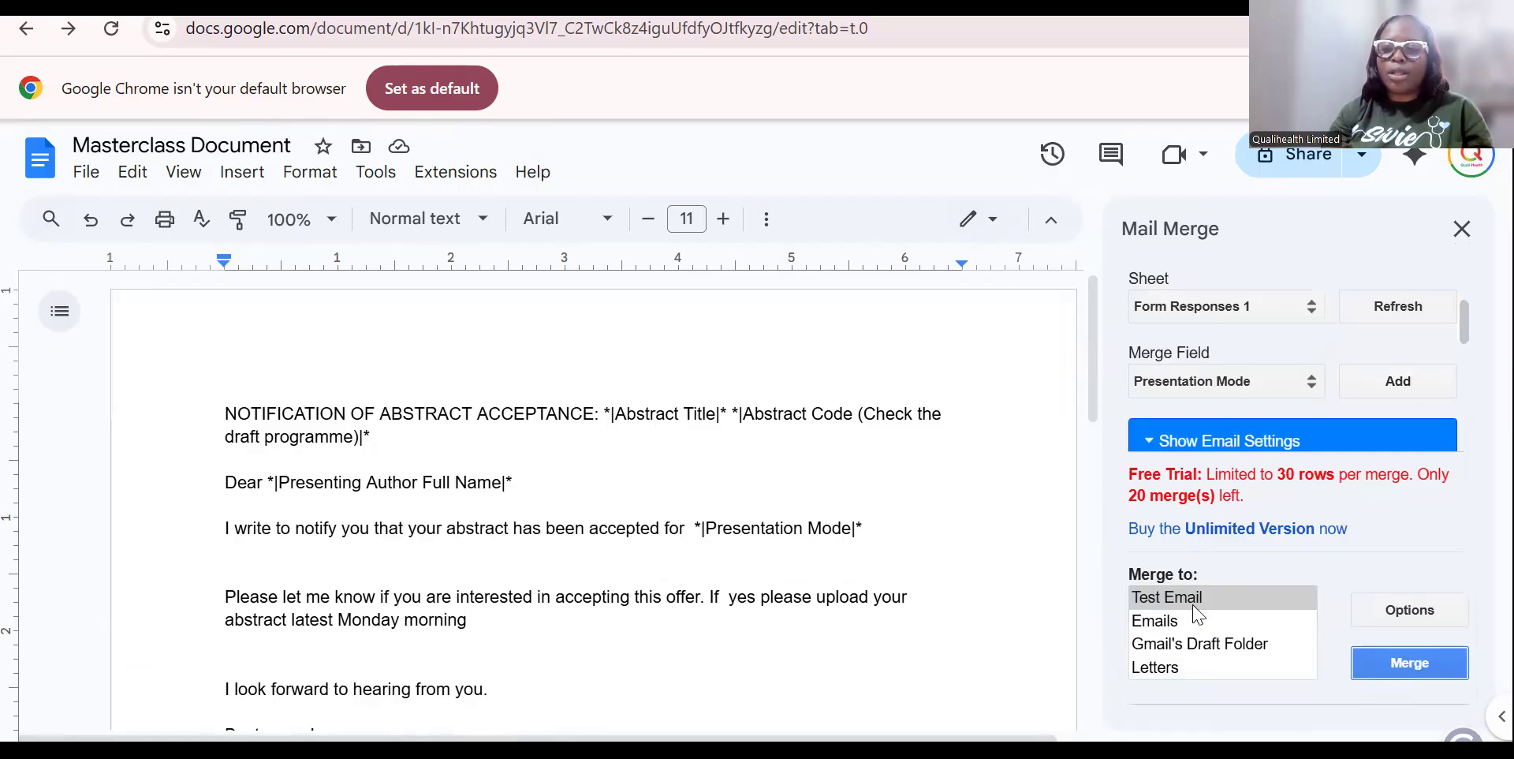
click(1180, 631)
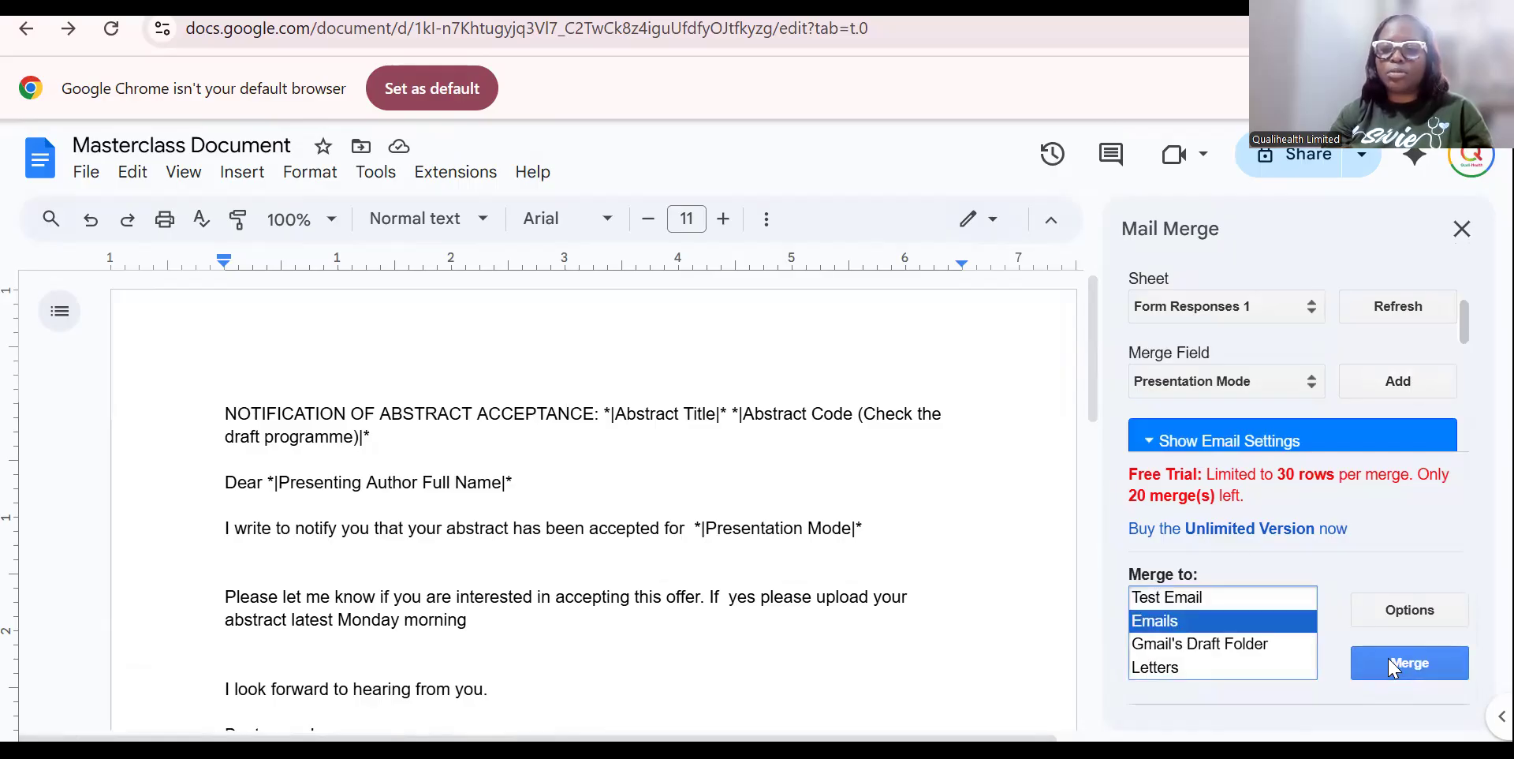
click(1412, 669)
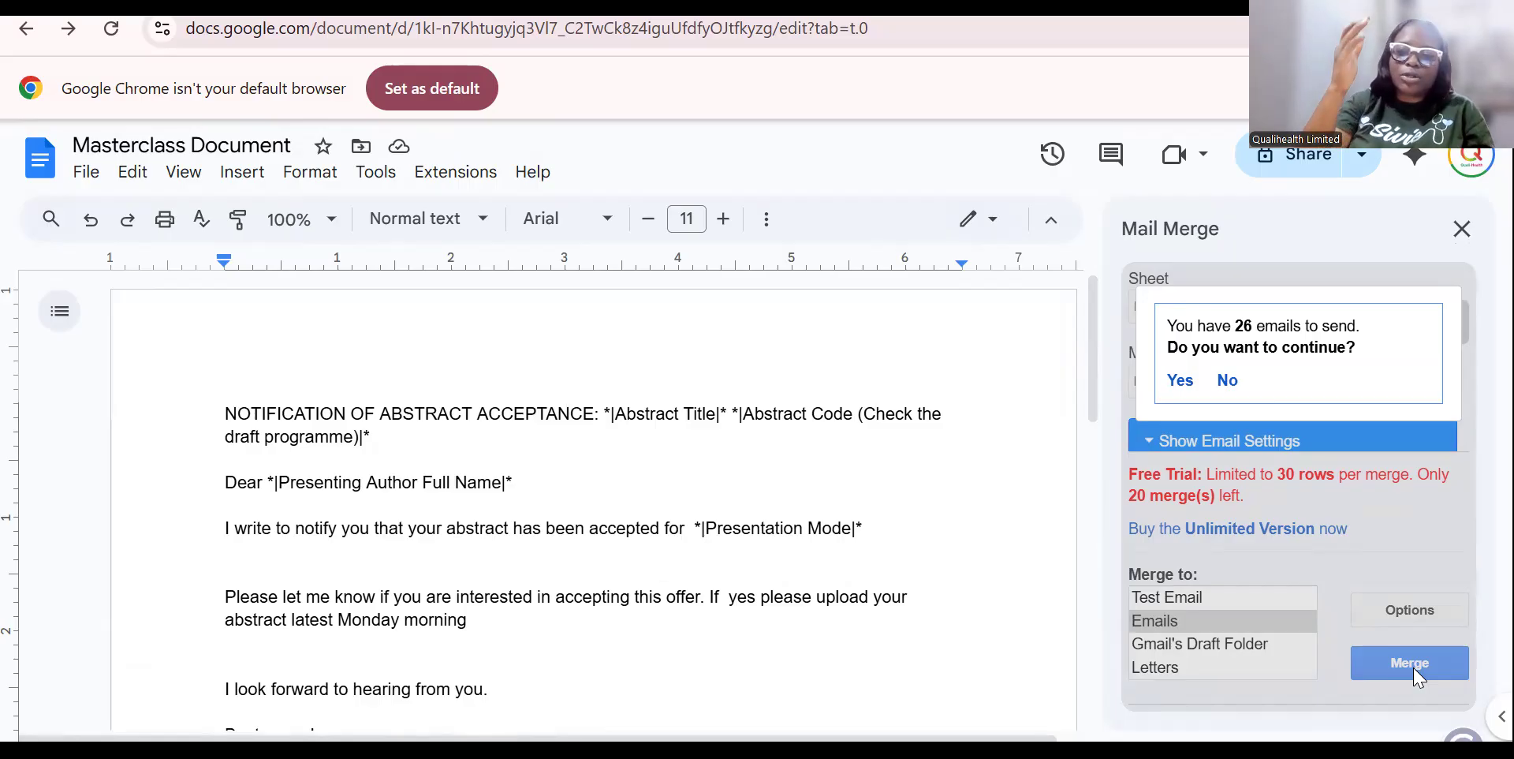
click(1181, 381)
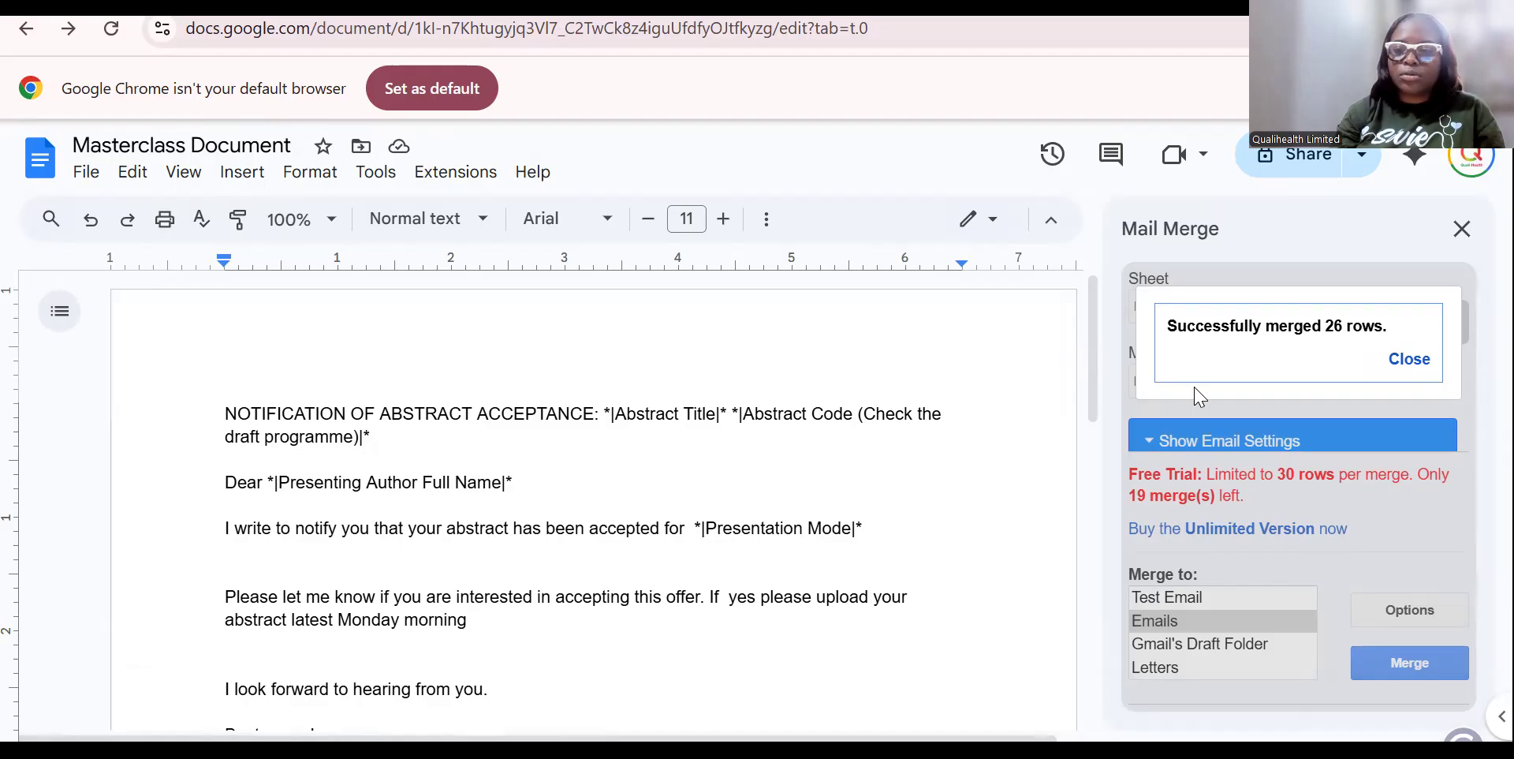
click(1407, 361)
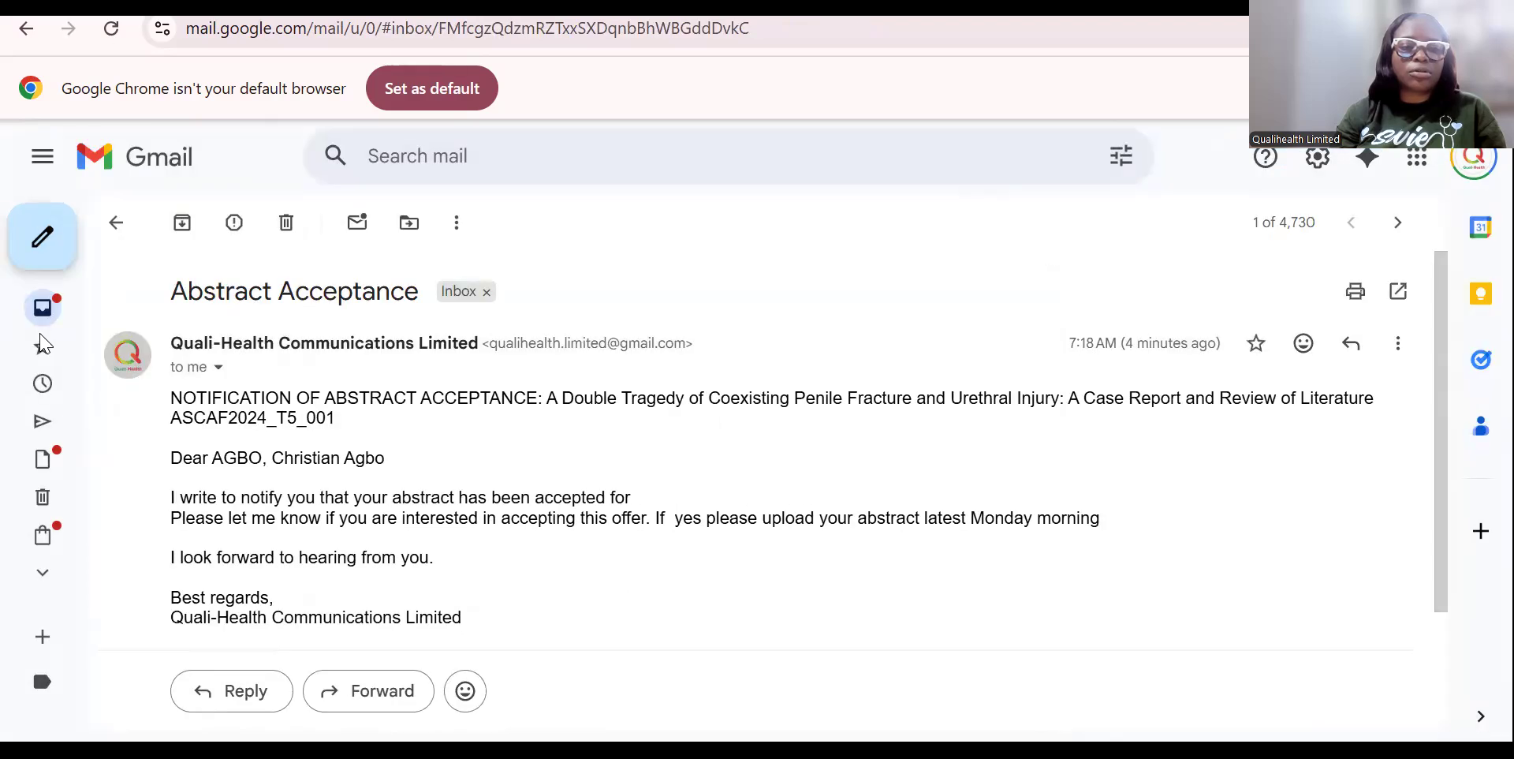
Refresh the Gmail inbox and open the newest Abstract Acceptance email reading 'accepted for Physical'.
mouse_move(57, 337)
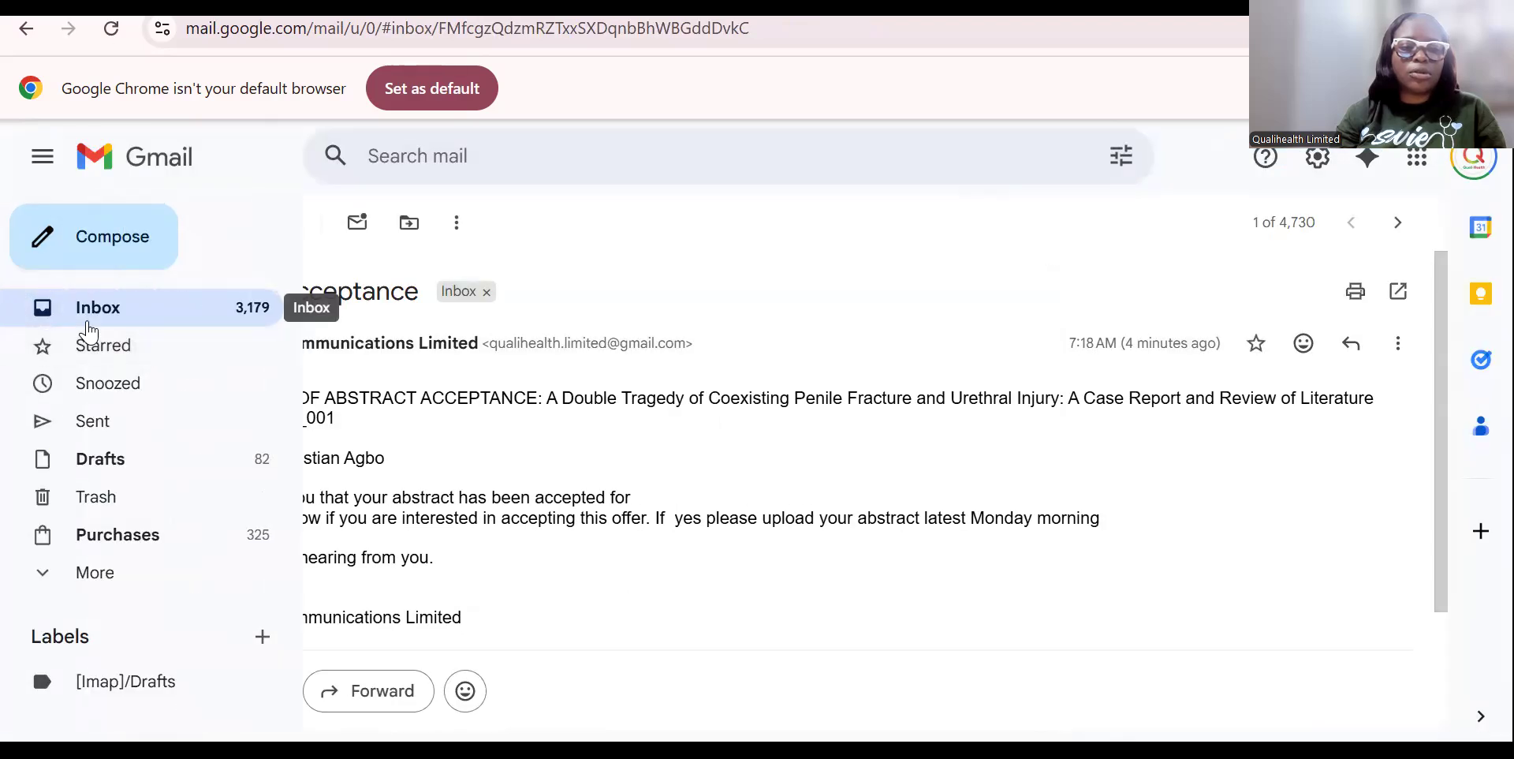
click(89, 319)
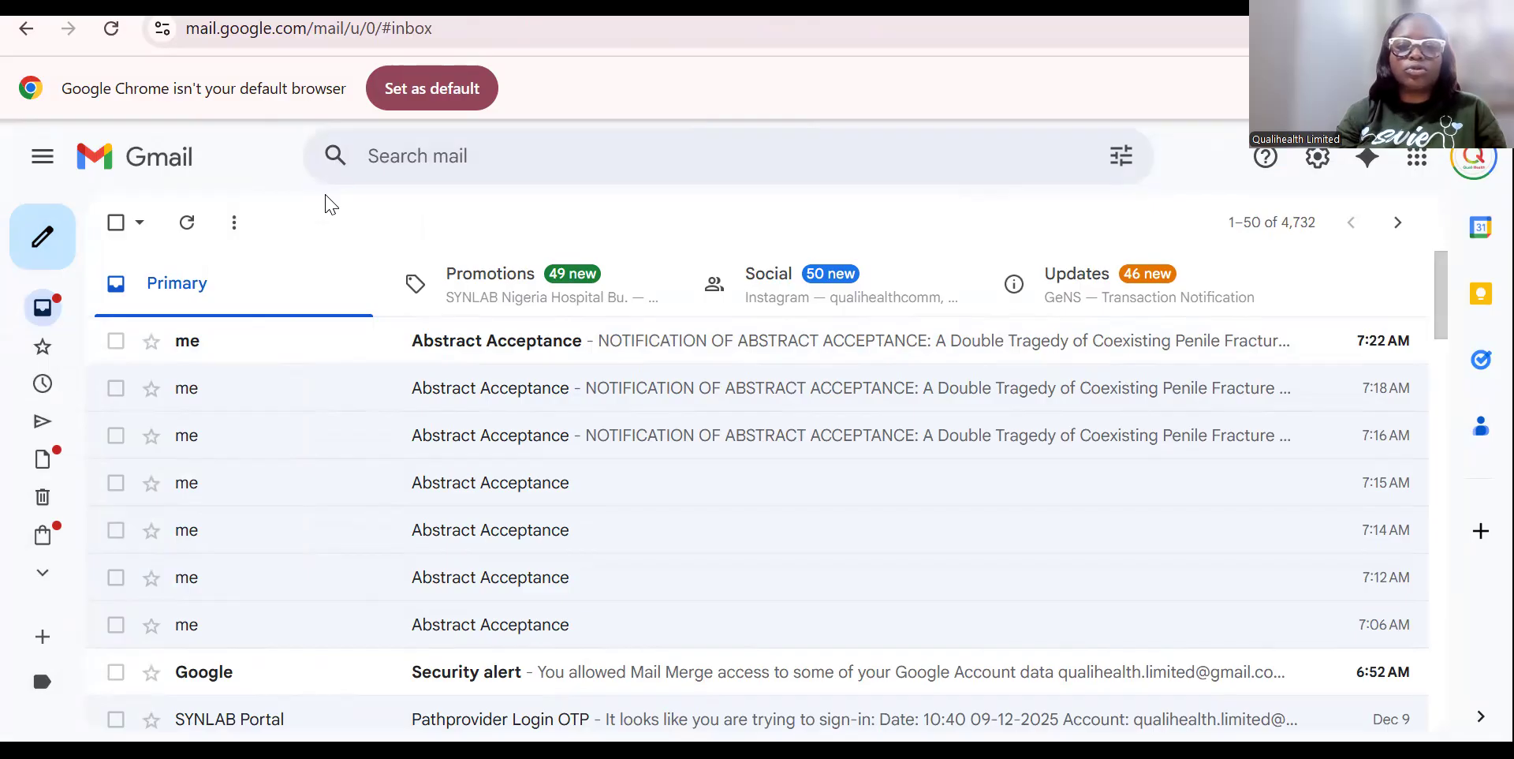
click(186, 229)
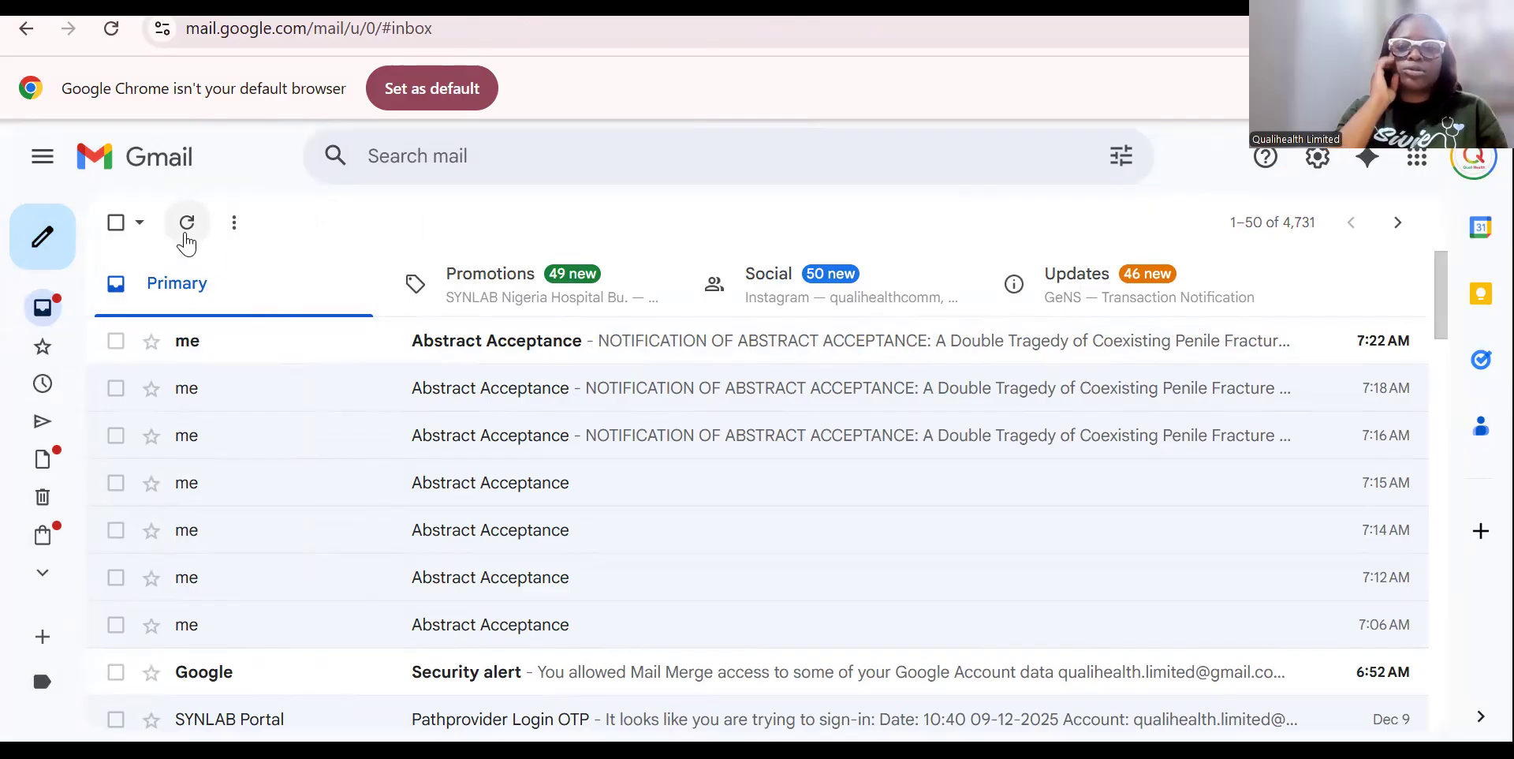
click(620, 340)
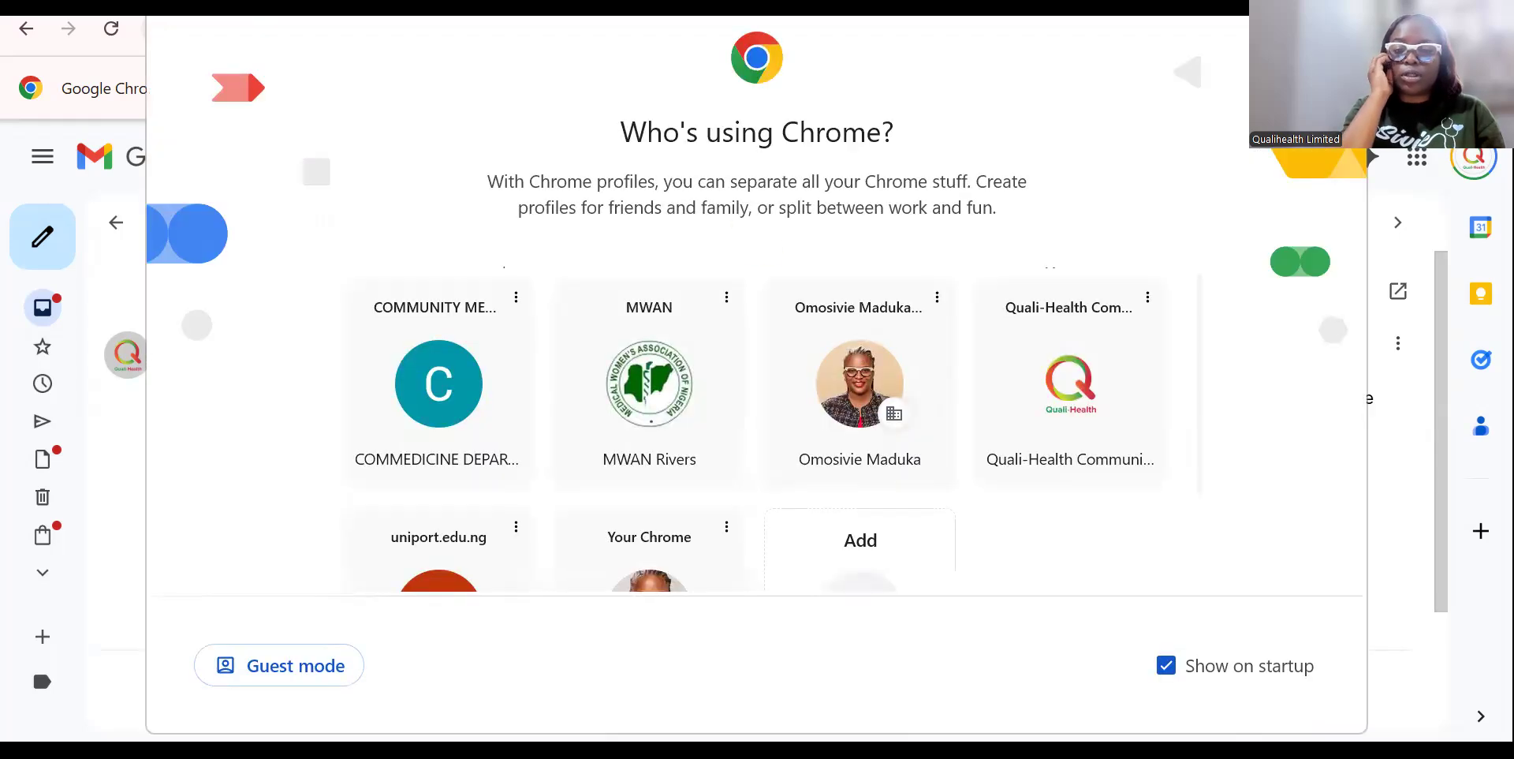
Switch to another Chrome profile and open its Gmail inbox through a Google search for gmail.
click(657, 581)
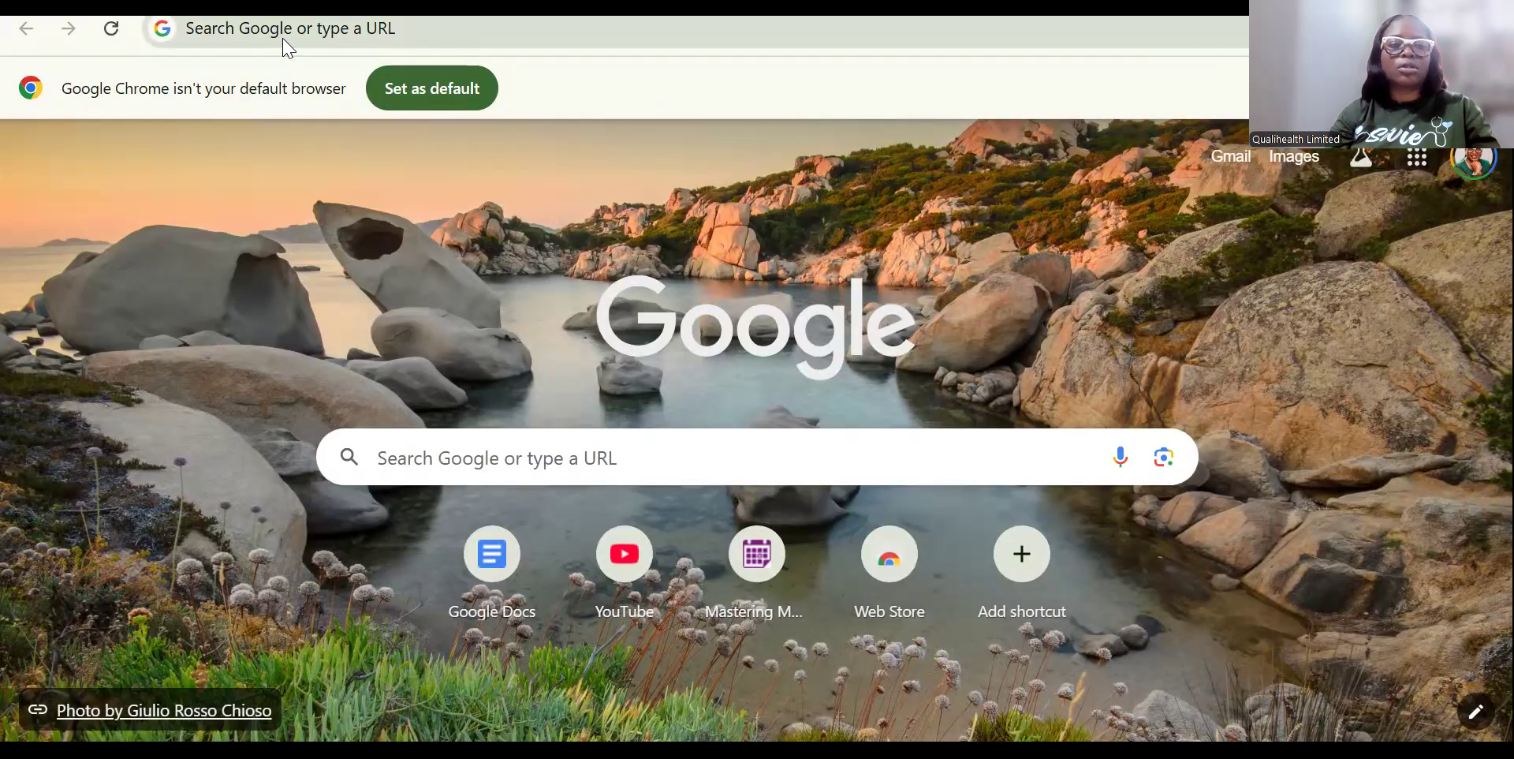
click(289, 47)
key(Down)
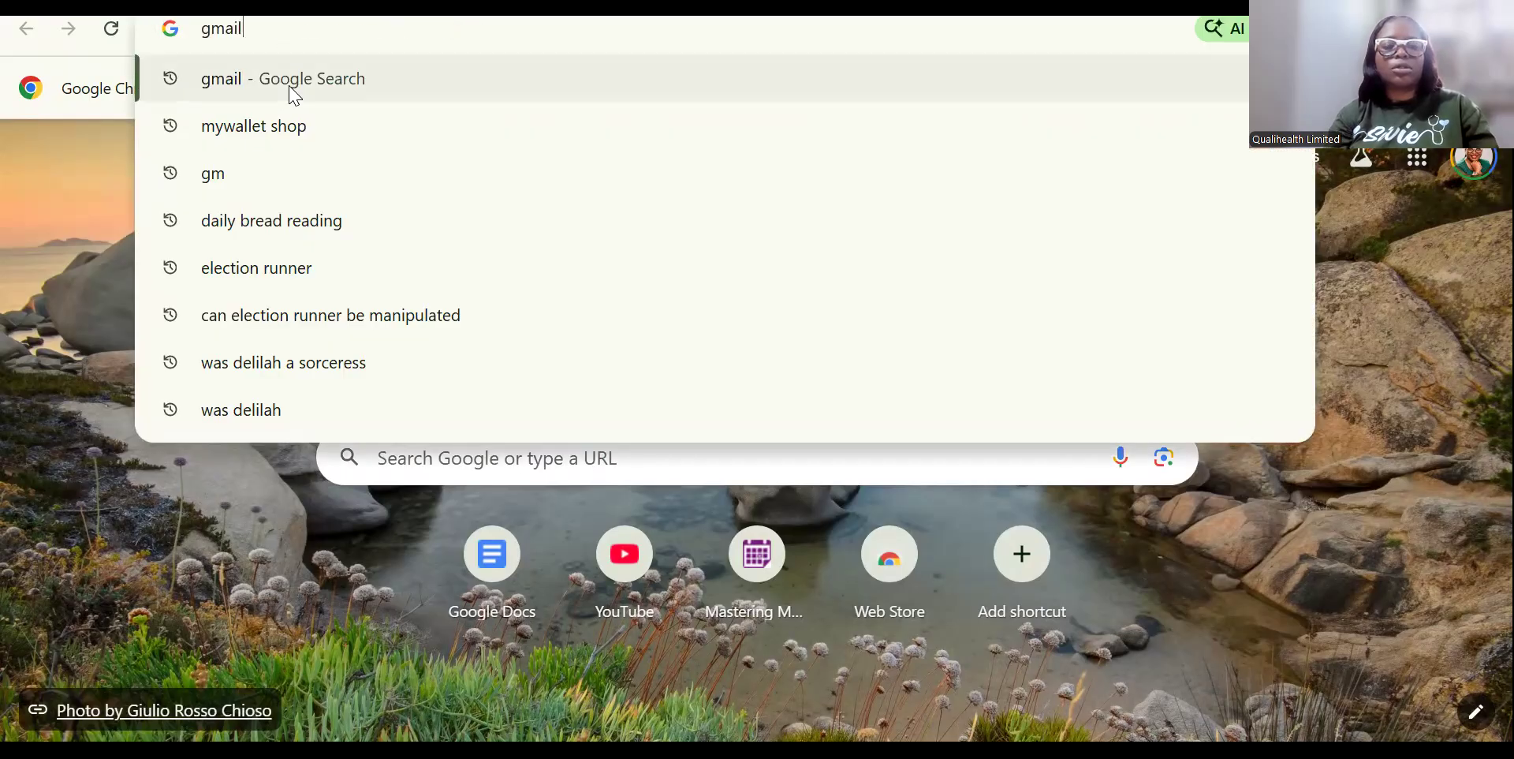
click(294, 79)
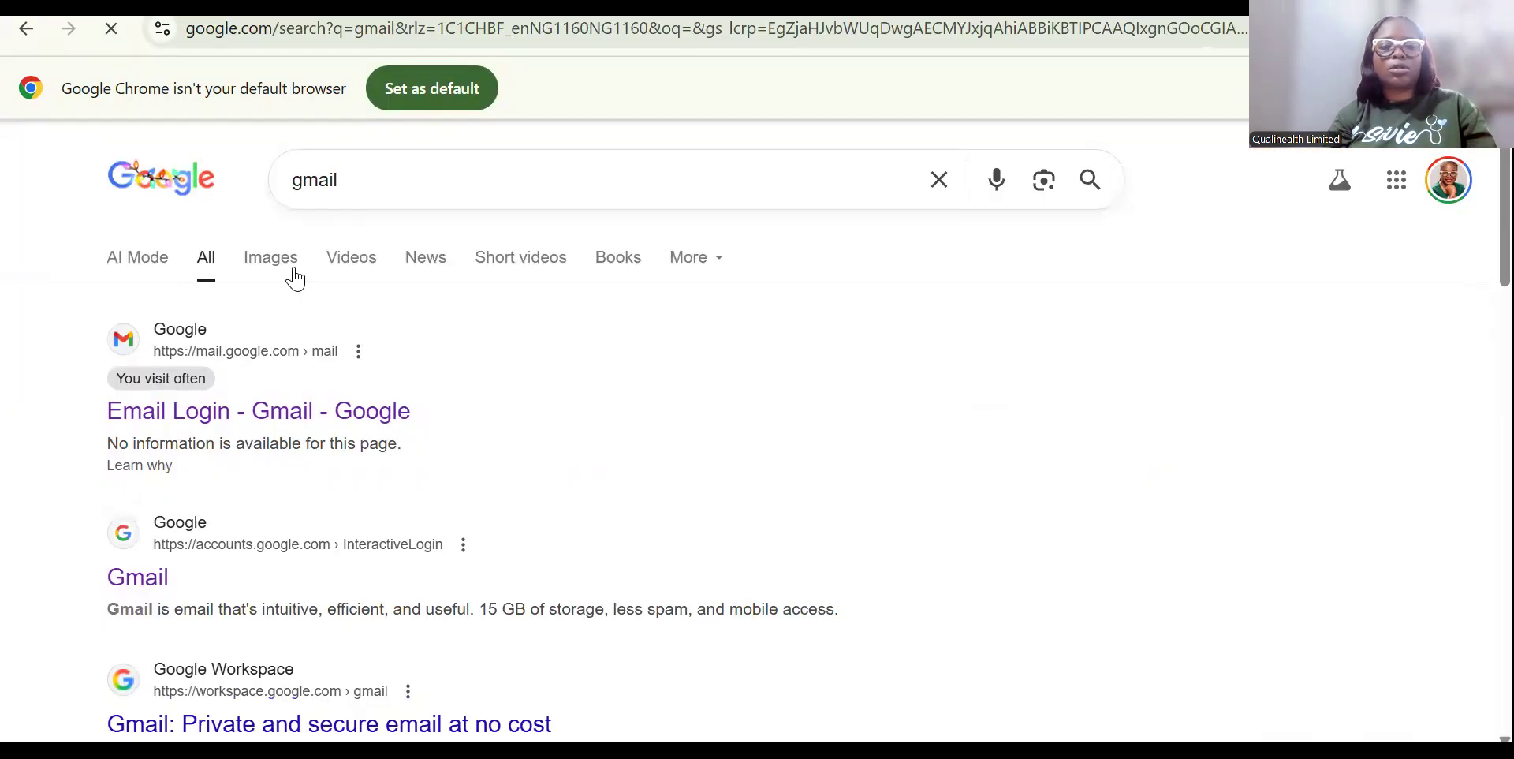
click(233, 412)
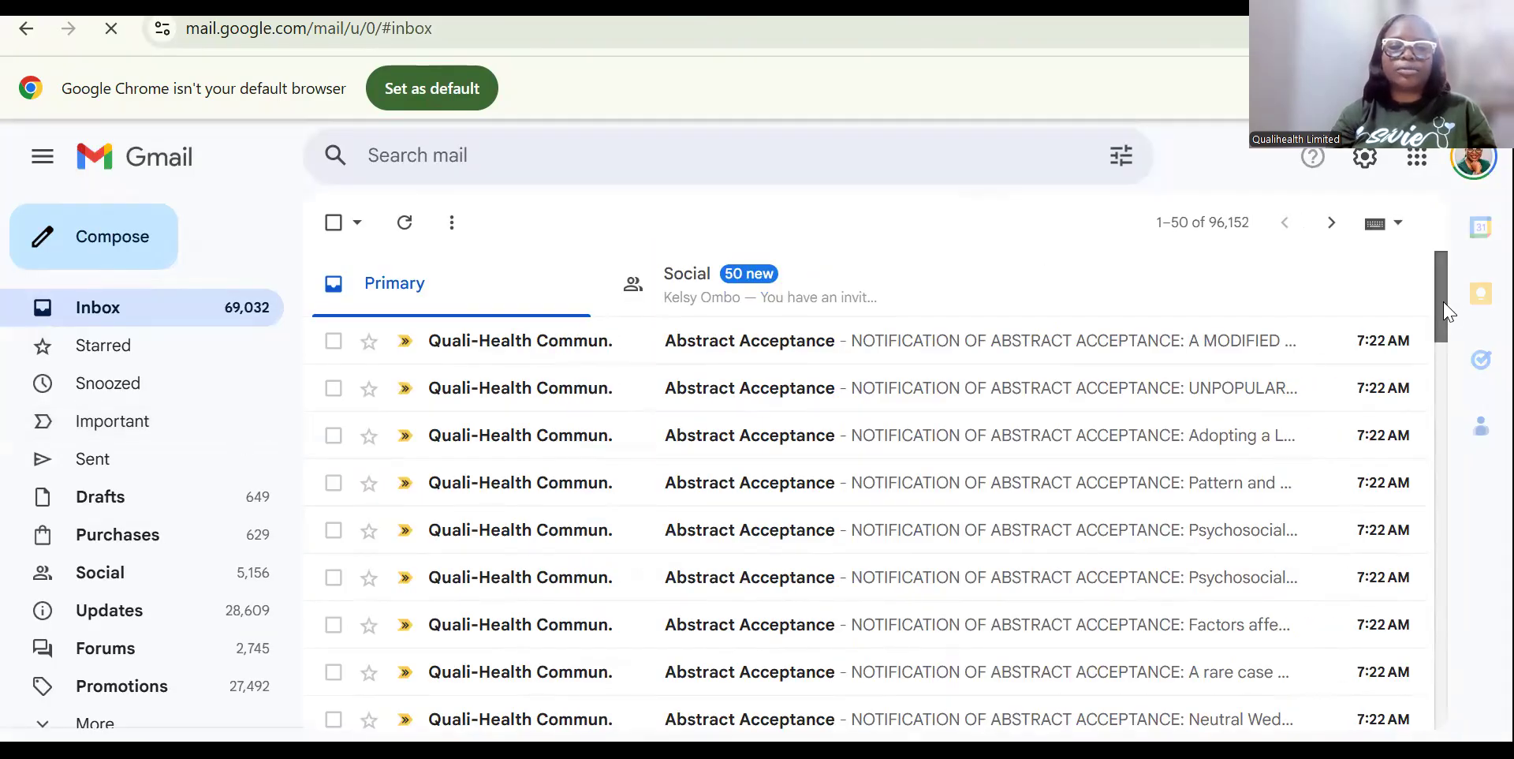
Check four received Abstract Acceptance emails, including Pattern and Prevalence, Factors affecting, and Neutral Wedge Osteotomy.
scroll(1446, 311, down, 1)
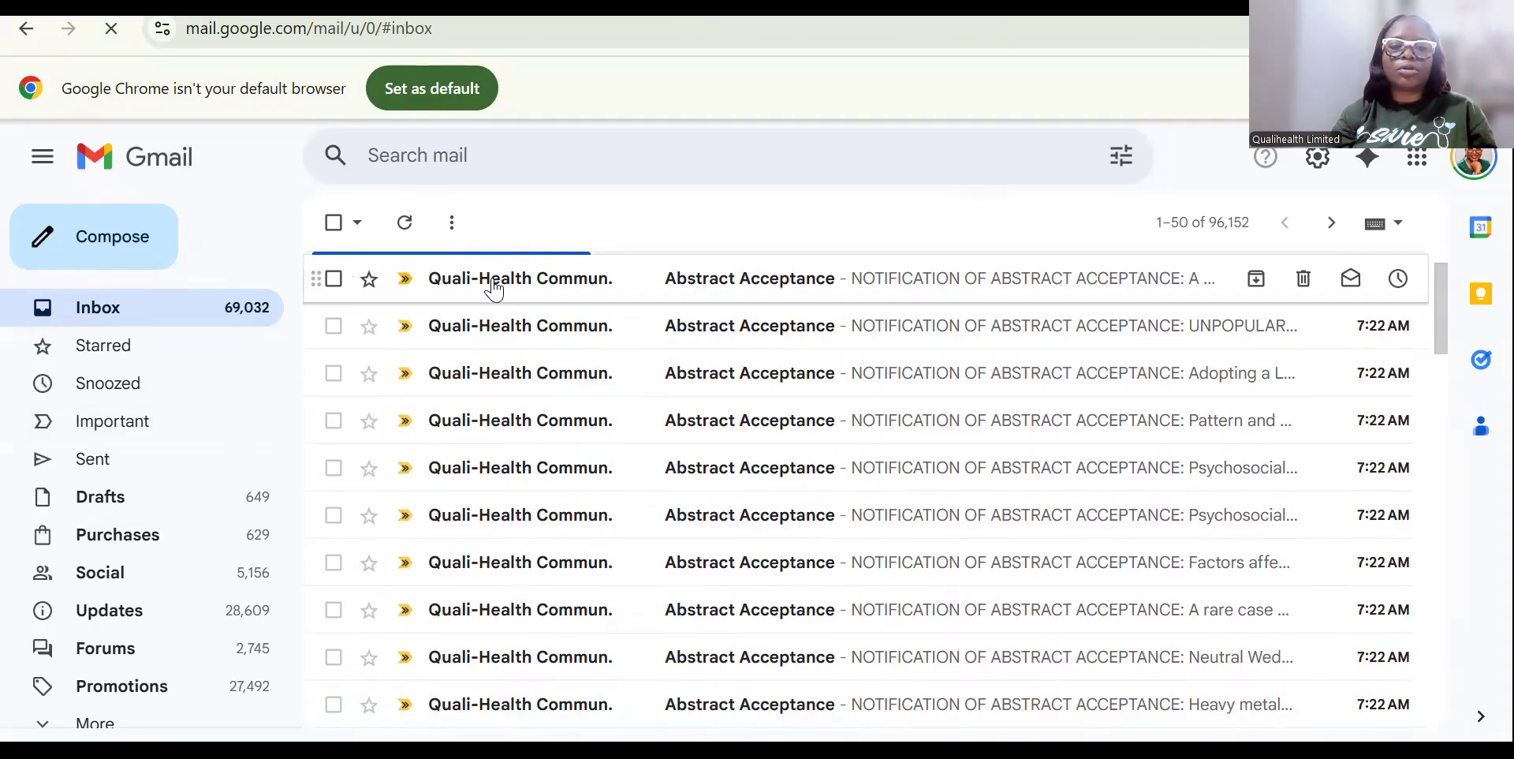
click(809, 297)
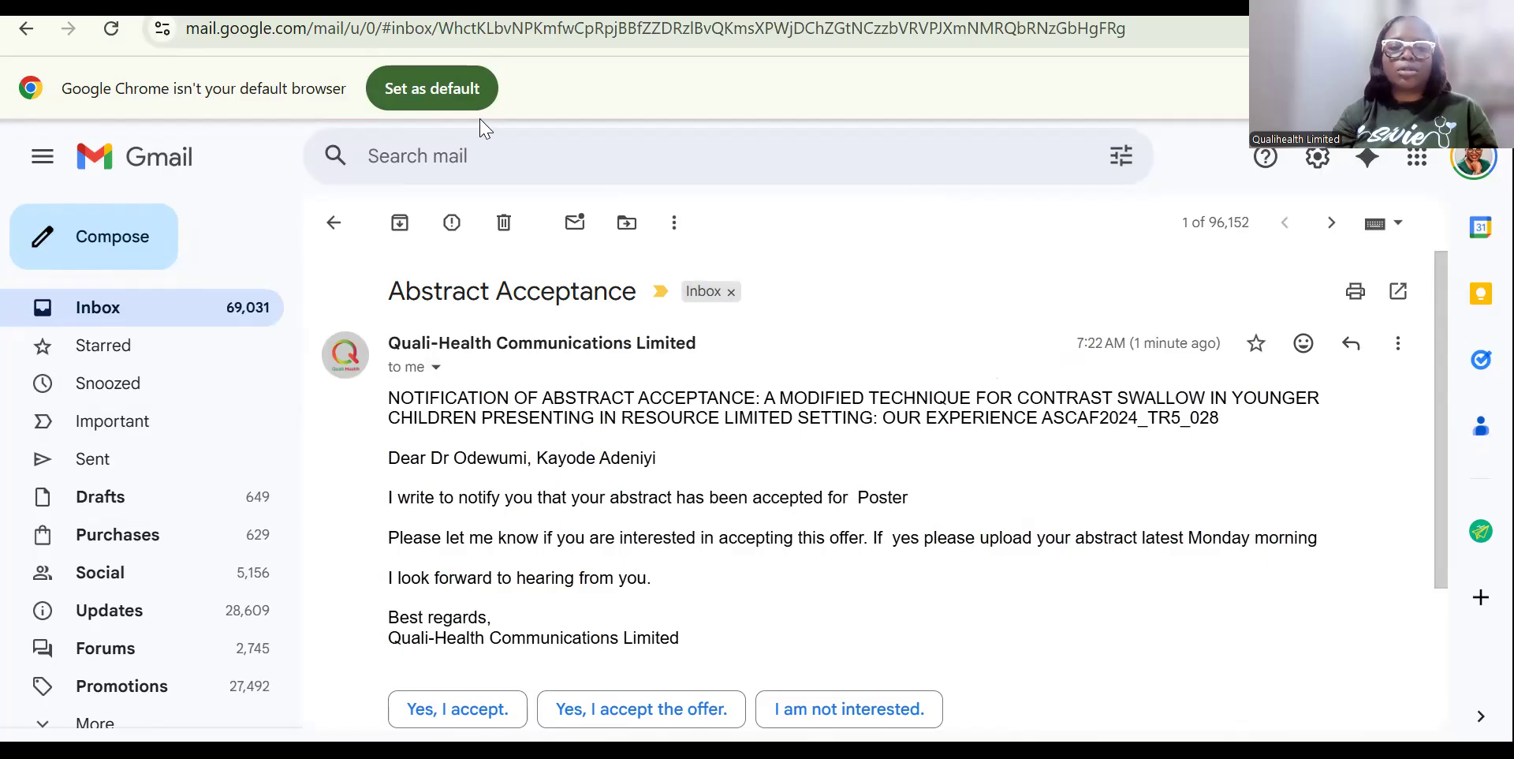
click(335, 223)
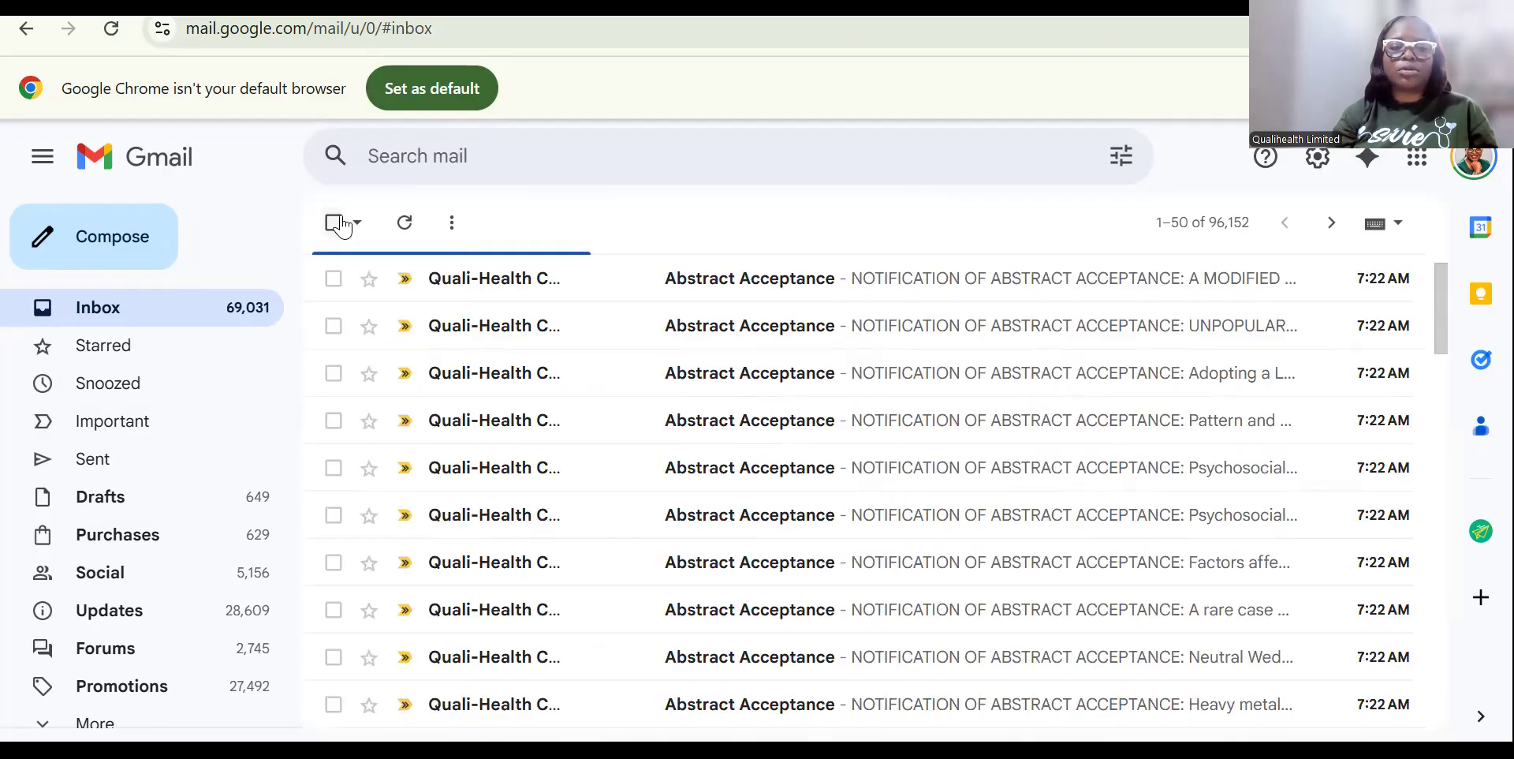
double_click(828, 419)
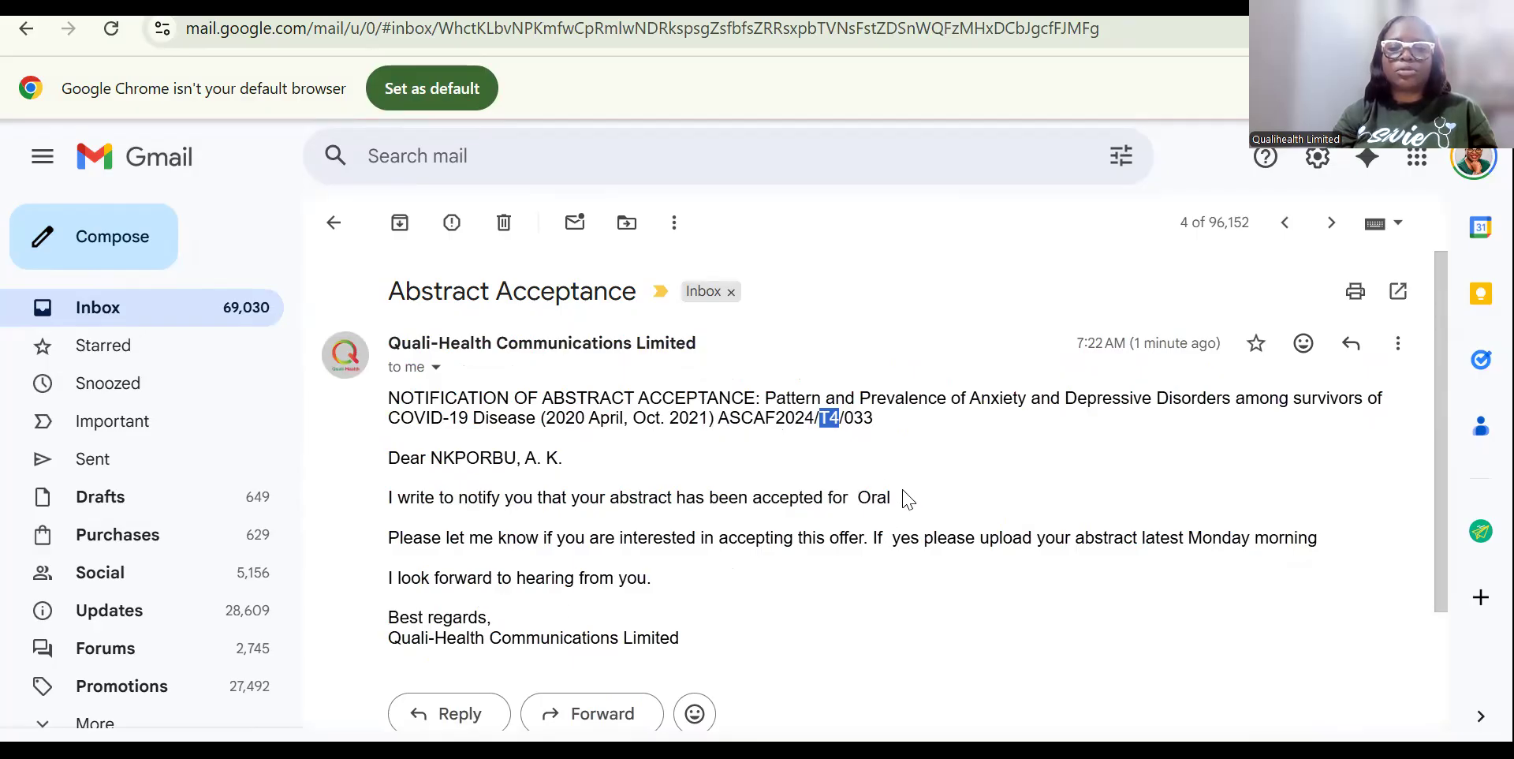
click(333, 231)
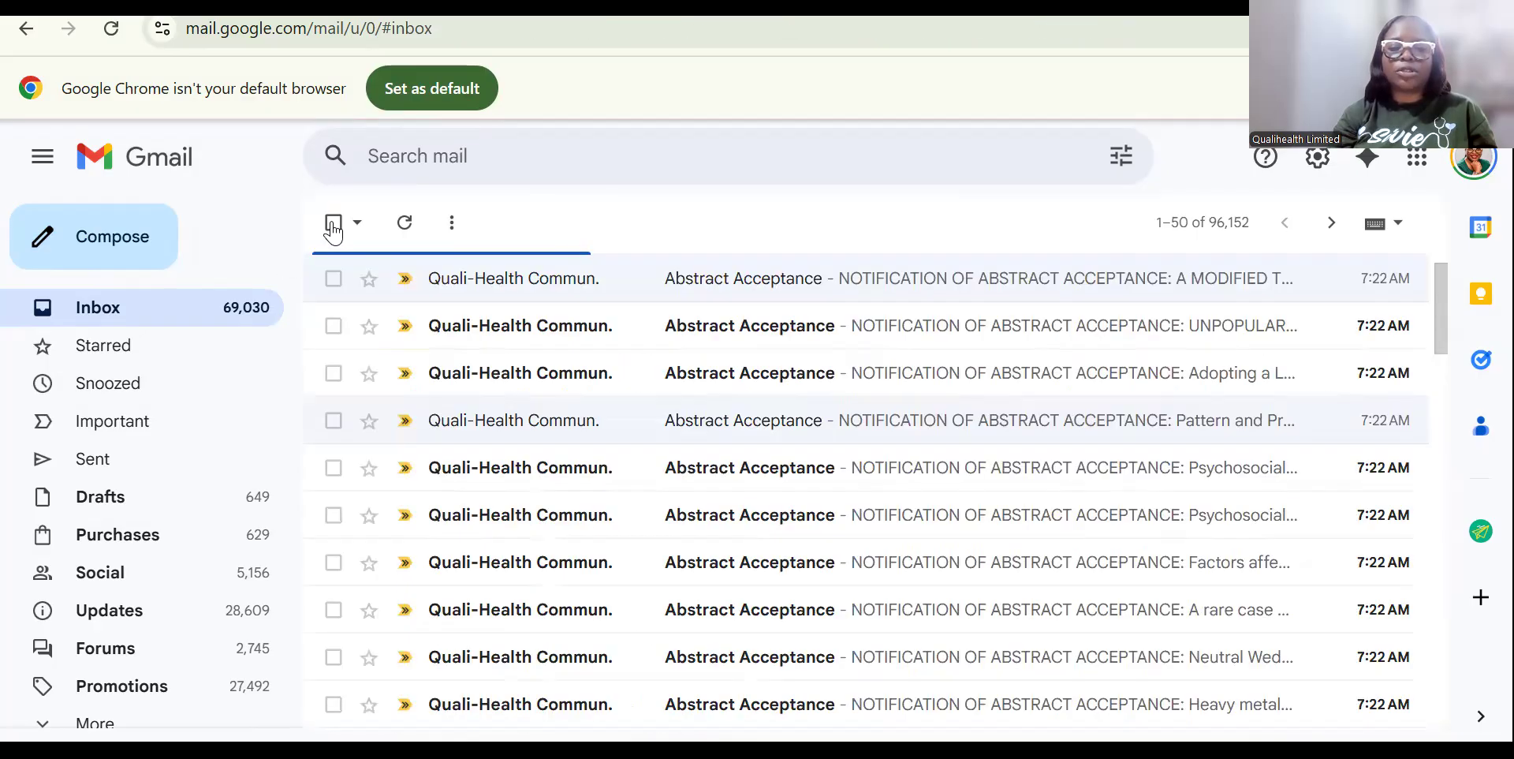
click(728, 547)
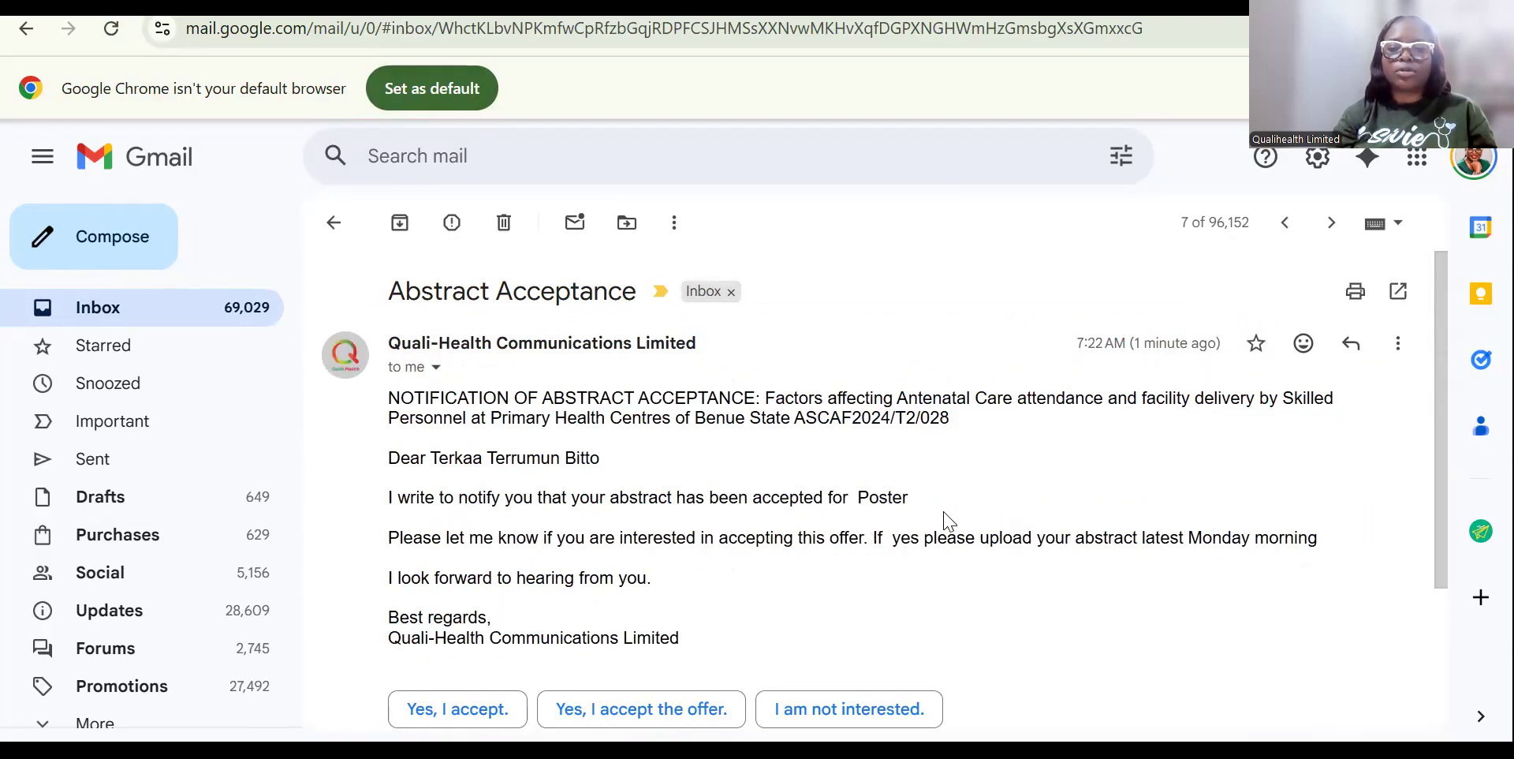
click(334, 225)
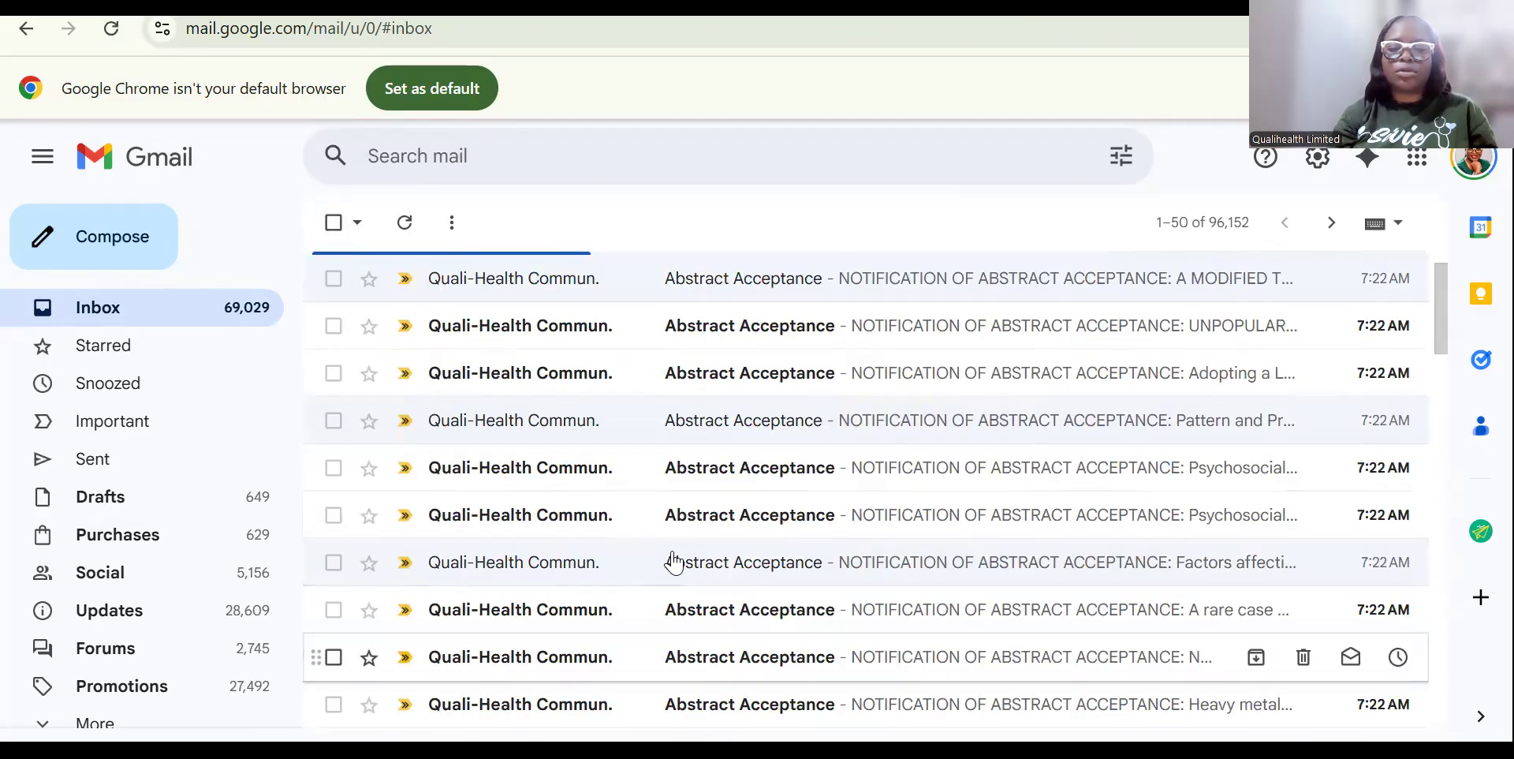
click(698, 657)
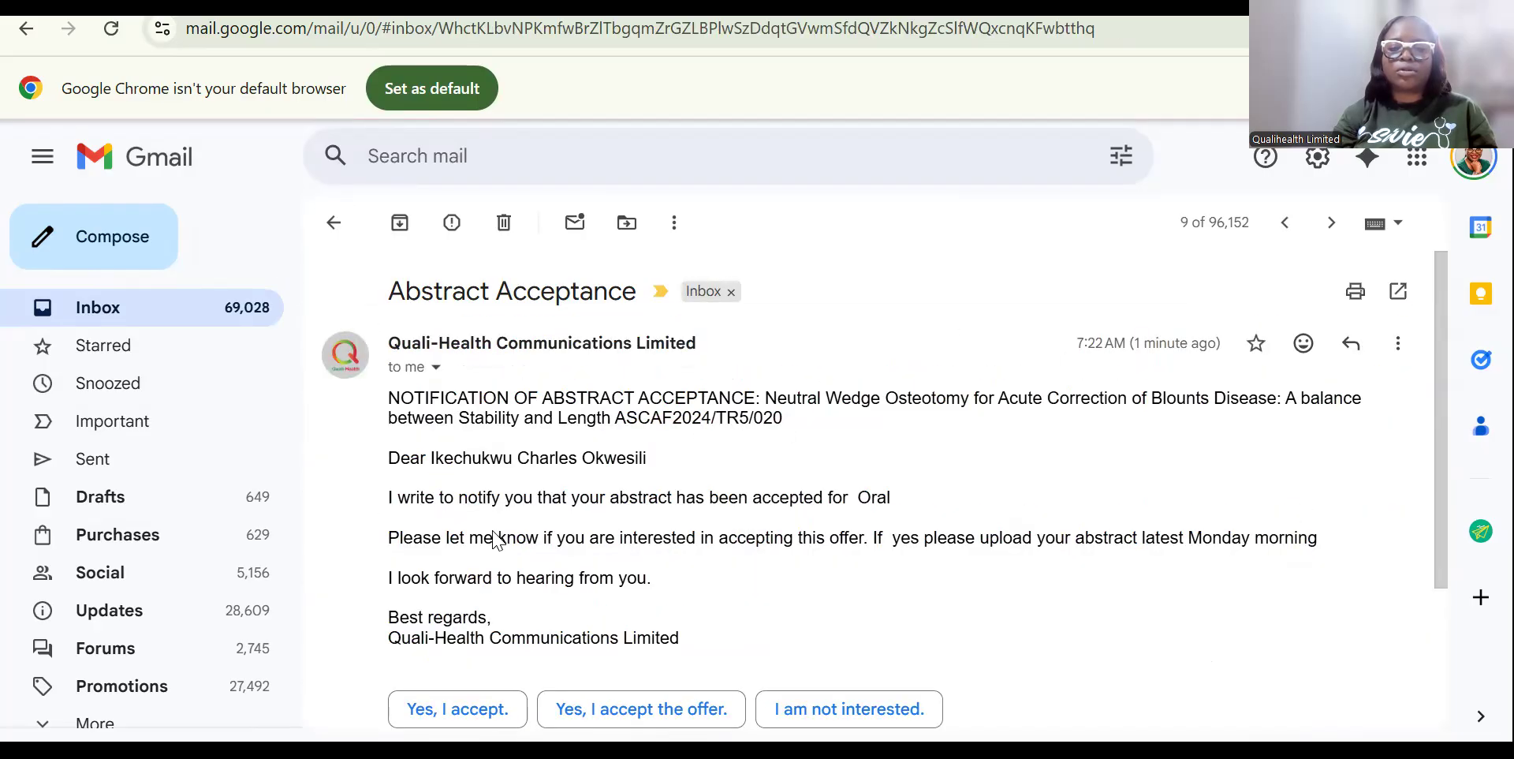
click(334, 223)
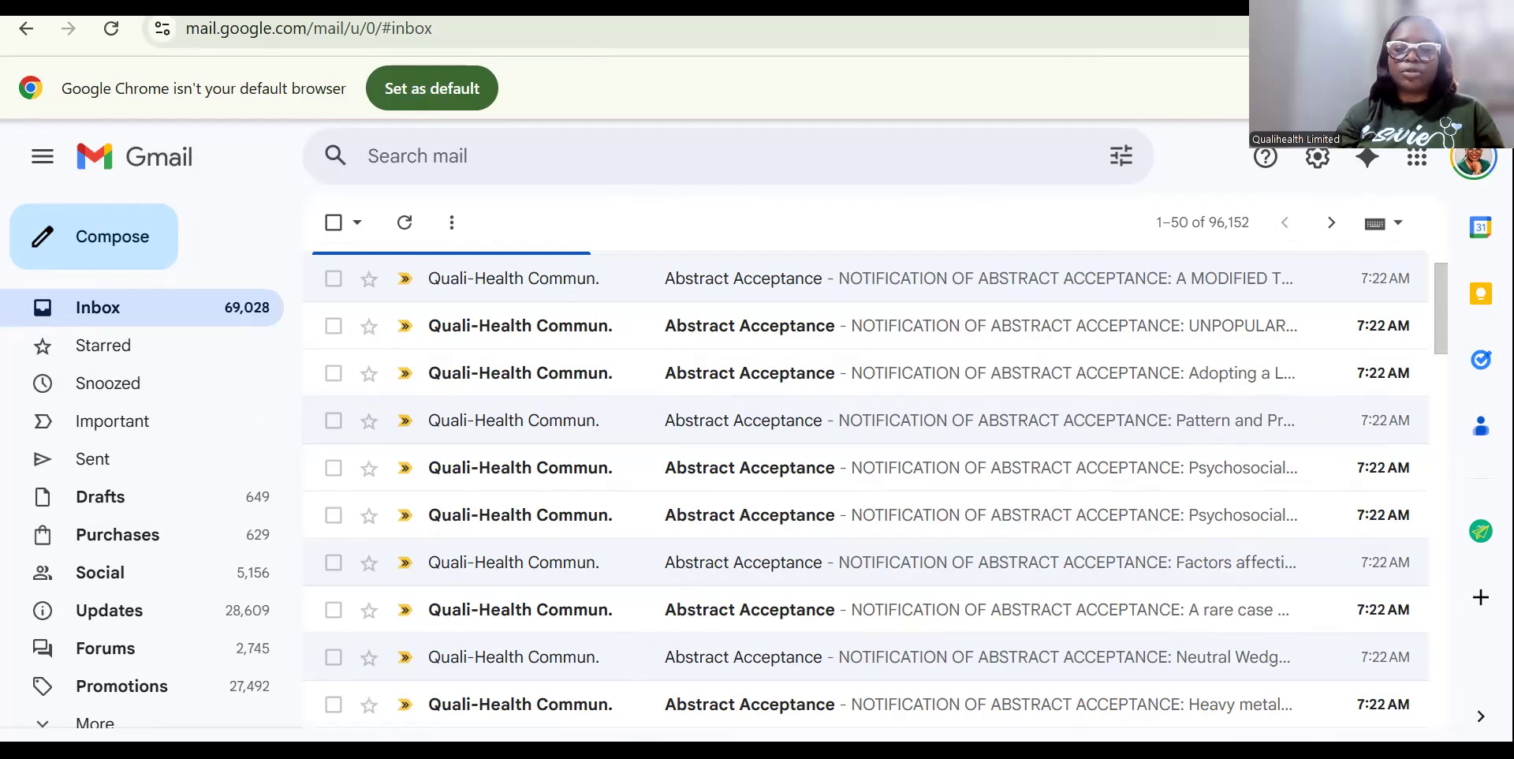
Return to the sender's Chrome window and the Masterclass Document.
mouse_move(1048, 754)
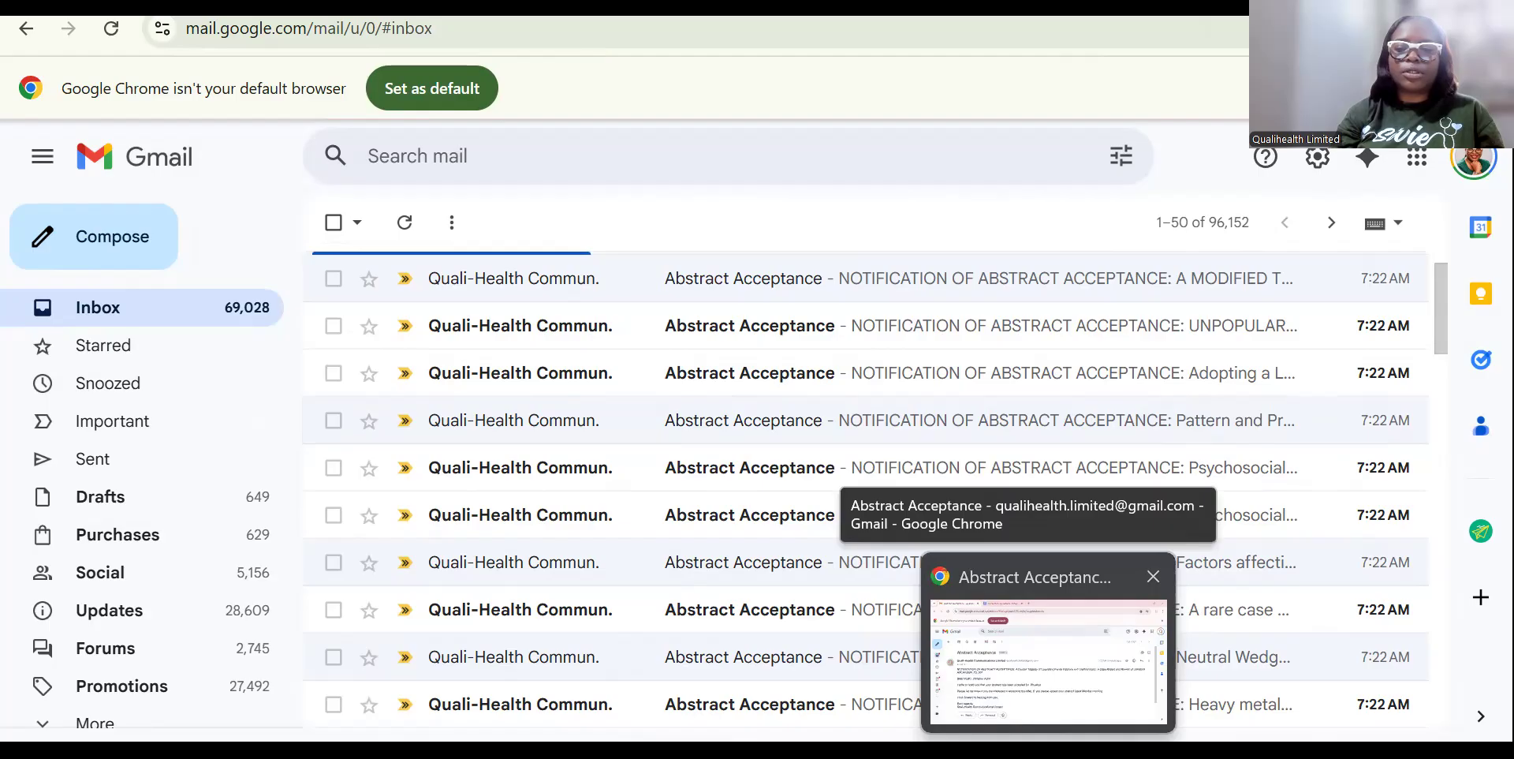
click(1039, 659)
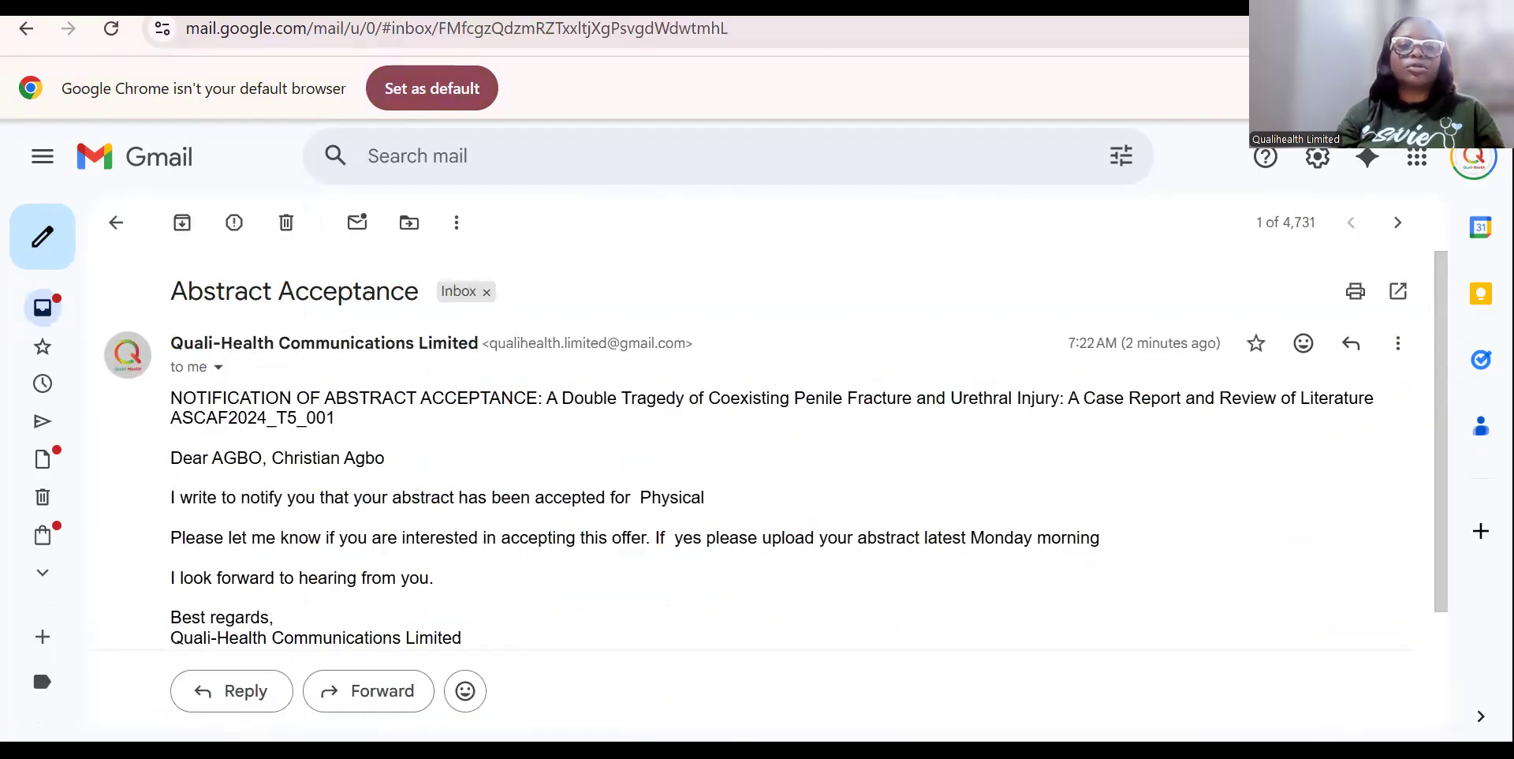
key(ctrl+Tab)
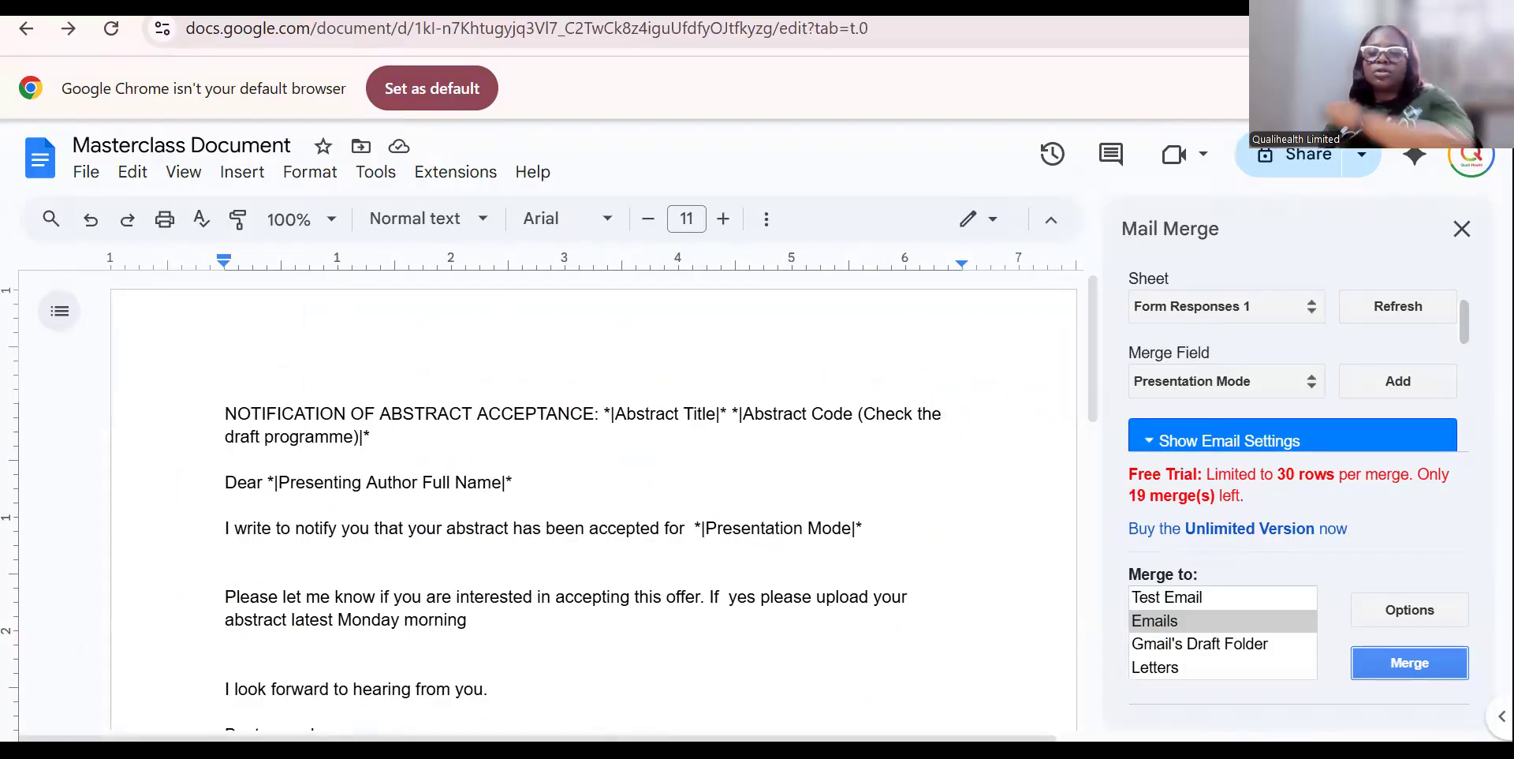